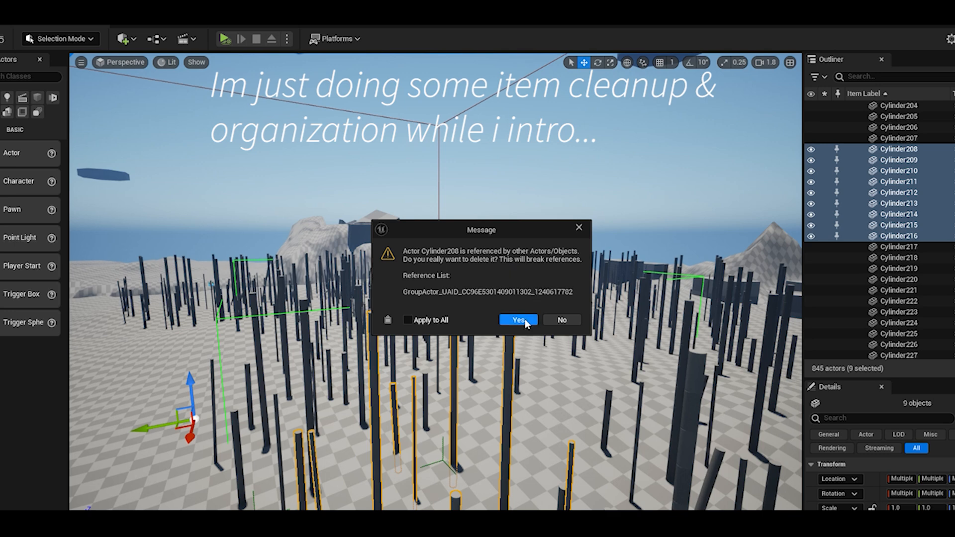
- Delete the cylinder groups Cylinder208–216 and Cylinder91–99 despite their group references
{"action": "left_click", "coordinate": [527, 324]}
{"action": "left_click", "coordinate": [519, 321]}
{"action": "left_click", "coordinate": [396, 362]}
{"action": "left_click", "coordinate": [394, 348]}
{"action": "key", "text": "Delete"}
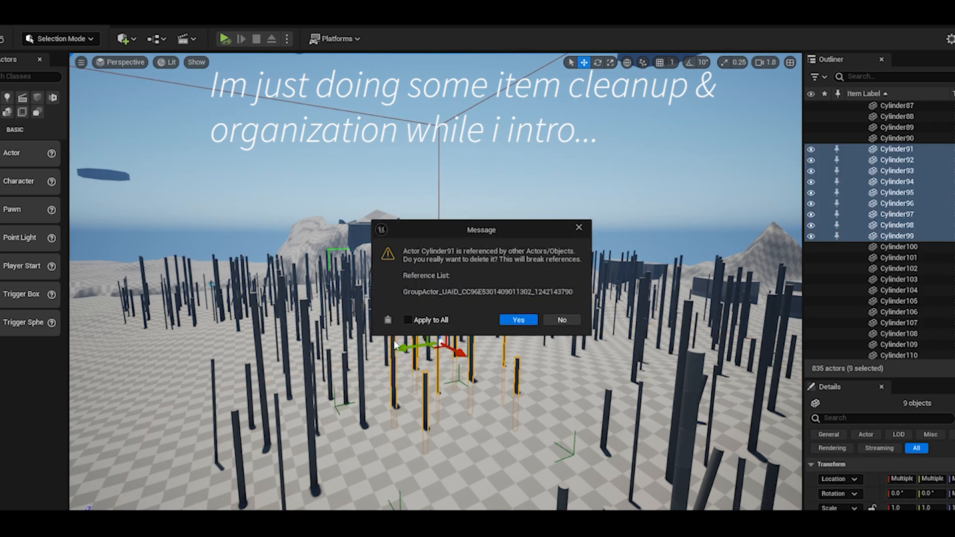
{"action": "left_click", "coordinate": [501, 321]}
- Delete the cylinder groups Cylinder604–612 and Cylinder217–225 from the level, accepting the broken references
{"action": "left_click", "coordinate": [689, 376]}
{"action": "key", "text": "Delete"}
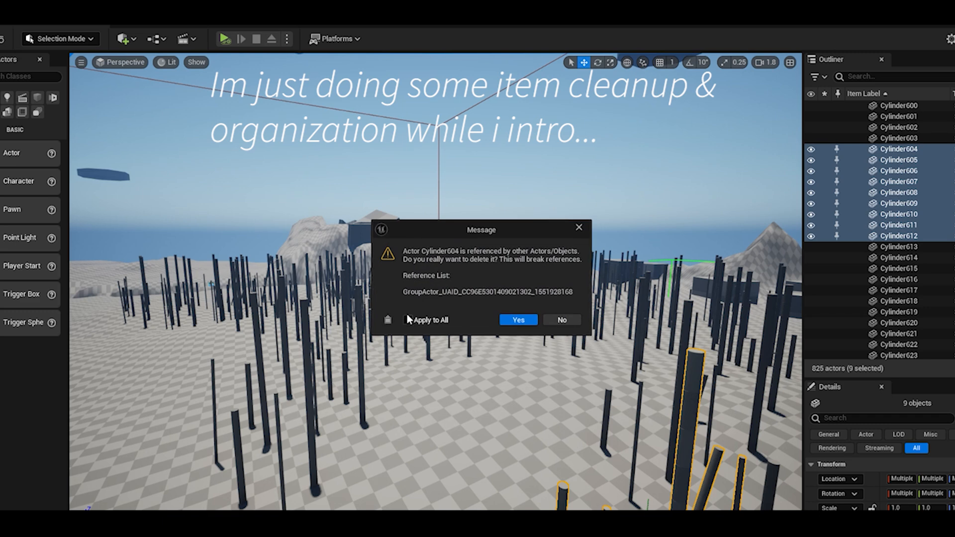
{"action": "left_click", "coordinate": [517, 322]}
{"action": "left_click", "coordinate": [301, 354]}
{"action": "left_click", "coordinate": [315, 379]}
{"action": "key", "text": "Delete"}
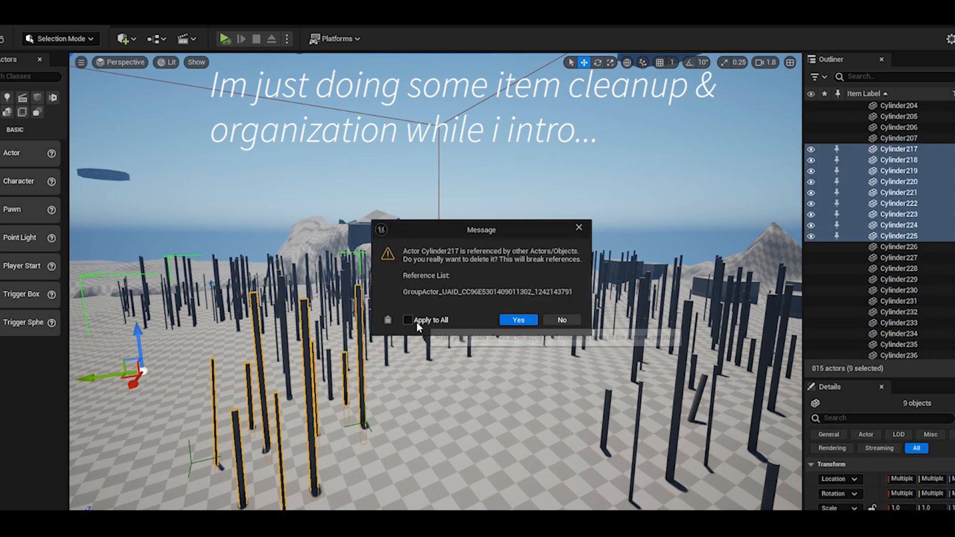
{"action": "left_click", "coordinate": [522, 324]}
- Delete seven cylinder groups across the viewport together, including Cylinder82–90, Cylinder136–144, Cylinder154 onward and Cylinder226–234
{"action": "left_click", "coordinate": [347, 312]}
{"action": "left_click", "coordinate": [289, 374], "text": "ctrl"}
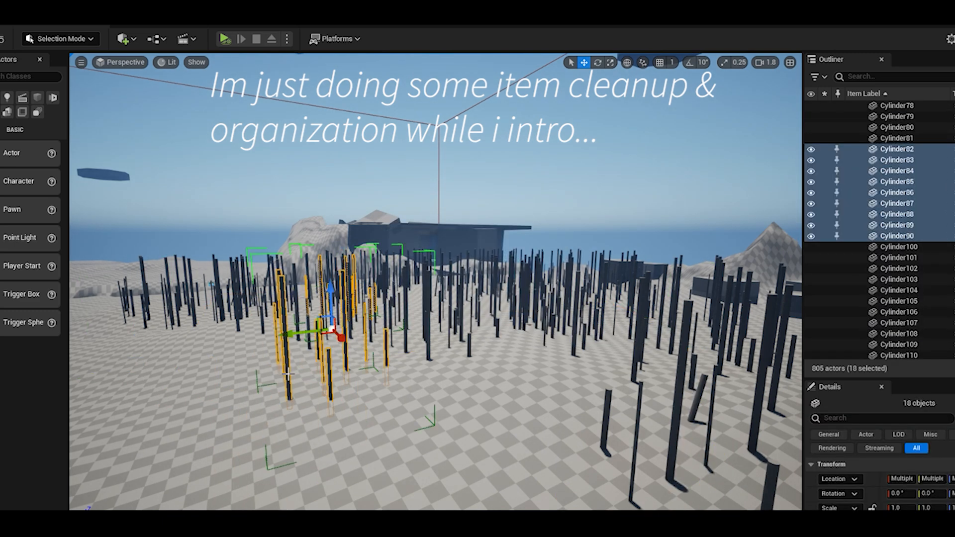
{"action": "left_click", "coordinate": [640, 325], "text": "ctrl"}
{"action": "left_click", "coordinate": [686, 330], "text": "ctrl"}
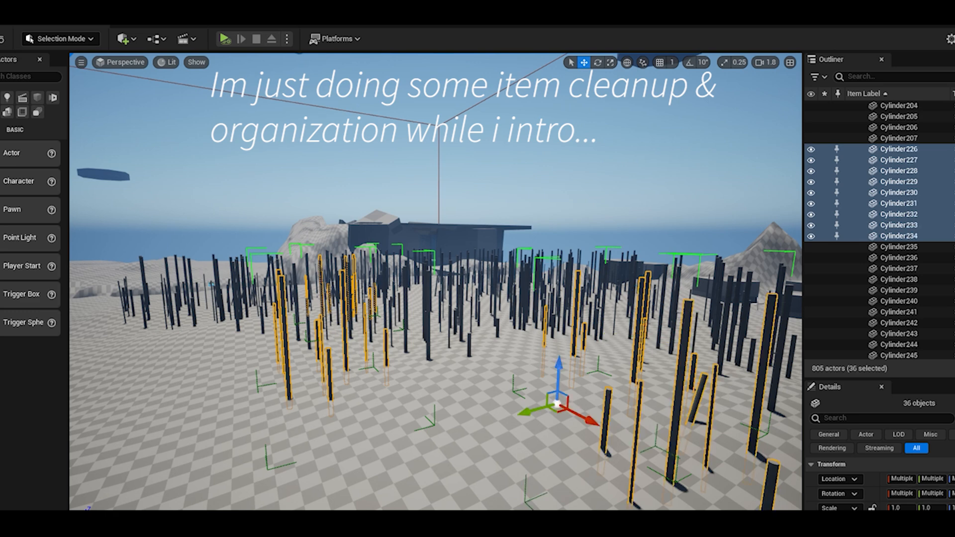
{"action": "left_click", "coordinate": [769, 308], "text": "ctrl"}
{"action": "left_click", "coordinate": [572, 270], "text": "ctrl"}
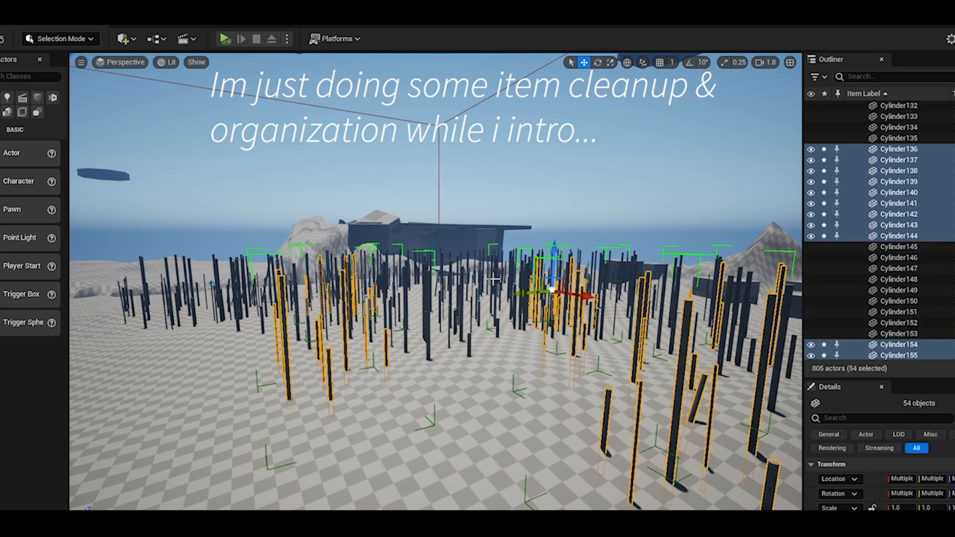
{"action": "left_click", "coordinate": [426, 281], "text": "ctrl"}
{"action": "key", "text": "Delete"}
{"action": "left_click", "coordinate": [519, 320]}
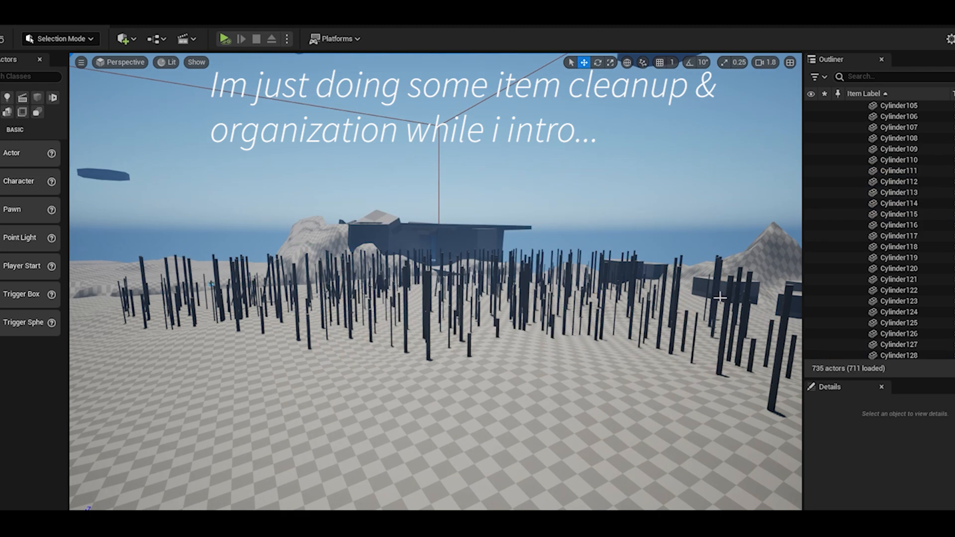
- Delete the five cylinder groups from Cylinder2 through Cylinder63 in the Outliner, applying the confirmation to all
{"action": "left_click", "coordinate": [703, 279]}
{"action": "left_click", "coordinate": [424, 276], "text": "ctrl"}
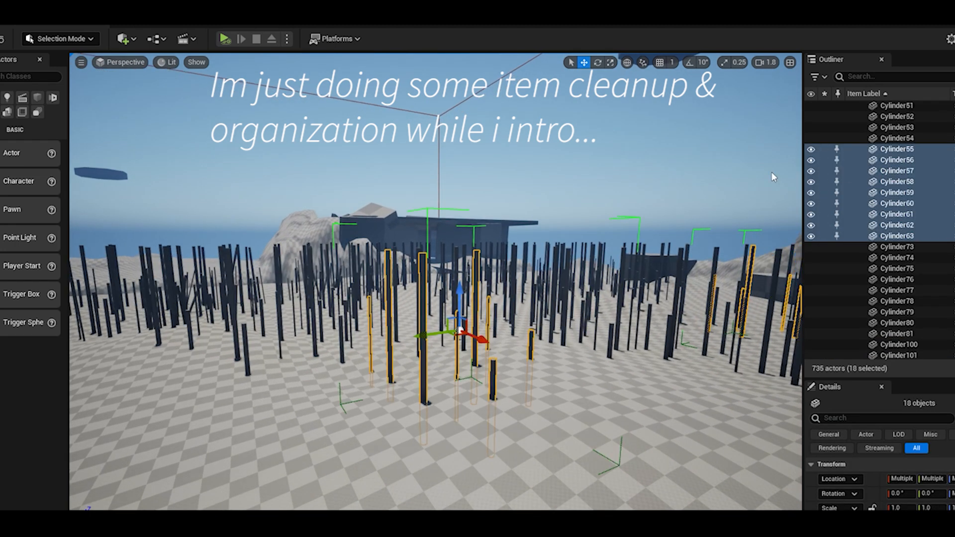
{"action": "scroll", "coordinate": [884, 125], "scroll_direction": "up", "scroll_amount": 12}
{"action": "left_click", "coordinate": [909, 232]}
{"action": "scroll", "coordinate": [912, 251], "scroll_direction": "down", "scroll_amount": 1}
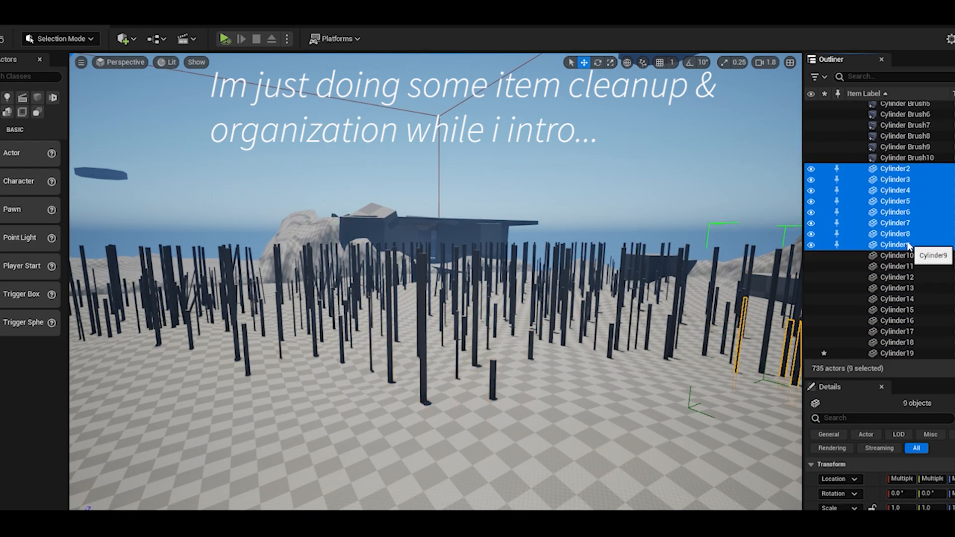
{"action": "left_click", "coordinate": [910, 252], "text": "ctrl"}
{"action": "scroll", "coordinate": [903, 252], "scroll_direction": "down", "scroll_amount": 1}
{"action": "scroll", "coordinate": [903, 252], "scroll_direction": "down", "scroll_amount": 1}
{"action": "left_click", "coordinate": [900, 285], "text": "ctrl"}
{"action": "scroll", "coordinate": [900, 286], "scroll_direction": "down", "scroll_amount": 1}
{"action": "left_click", "coordinate": [899, 295], "text": "ctrl"}
{"action": "scroll", "coordinate": [899, 293], "scroll_direction": "down", "scroll_amount": 2}
{"action": "left_click", "coordinate": [901, 288], "text": "ctrl"}
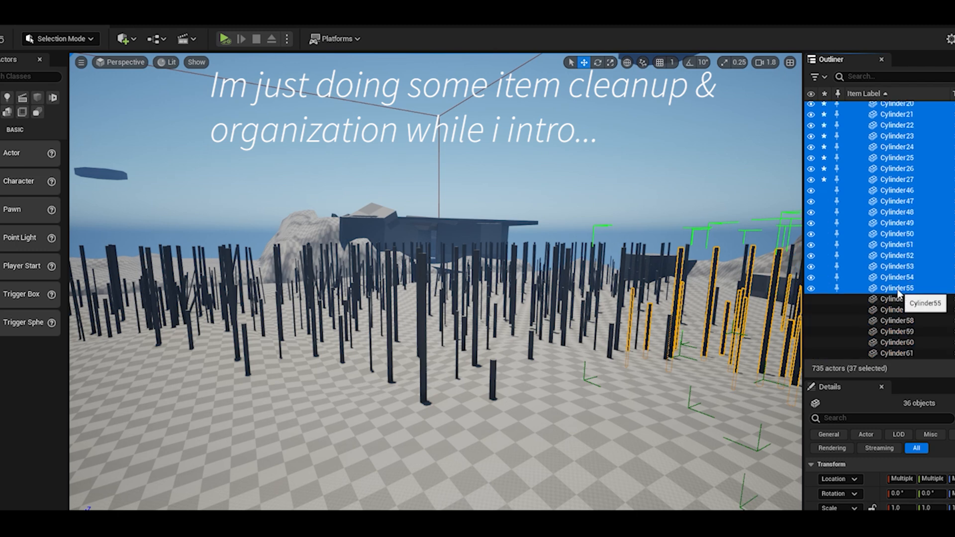
{"action": "key", "text": "Delete"}
{"action": "left_click", "coordinate": [434, 319]}
{"action": "left_click", "coordinate": [518, 320]}
- Delete the three cylinder groups covering Cylinder109–135, applying the confirmation to all
{"action": "left_click", "coordinate": [894, 116]}
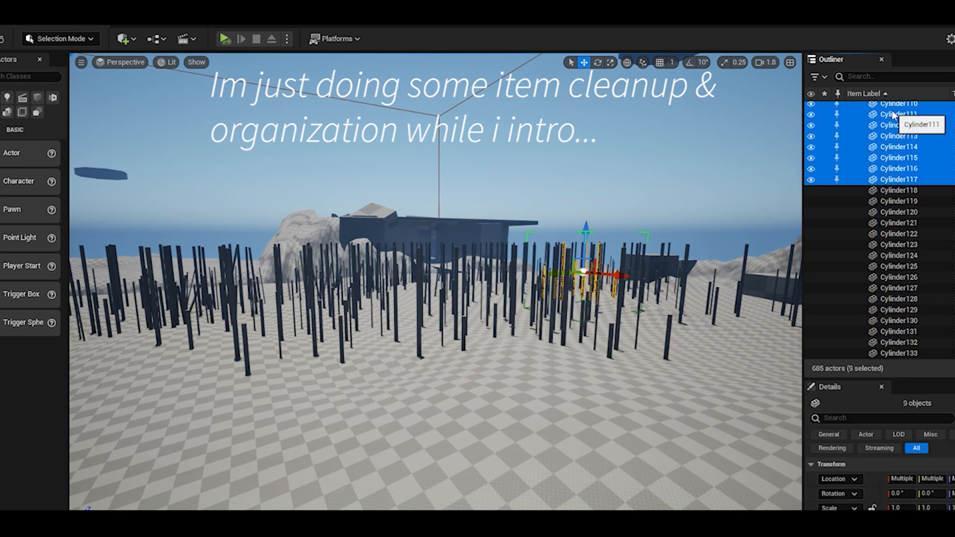
{"action": "left_click", "coordinate": [893, 218], "text": "ctrl"}
{"action": "left_click", "coordinate": [902, 299], "text": "ctrl"}
{"action": "key", "text": "Delete"}
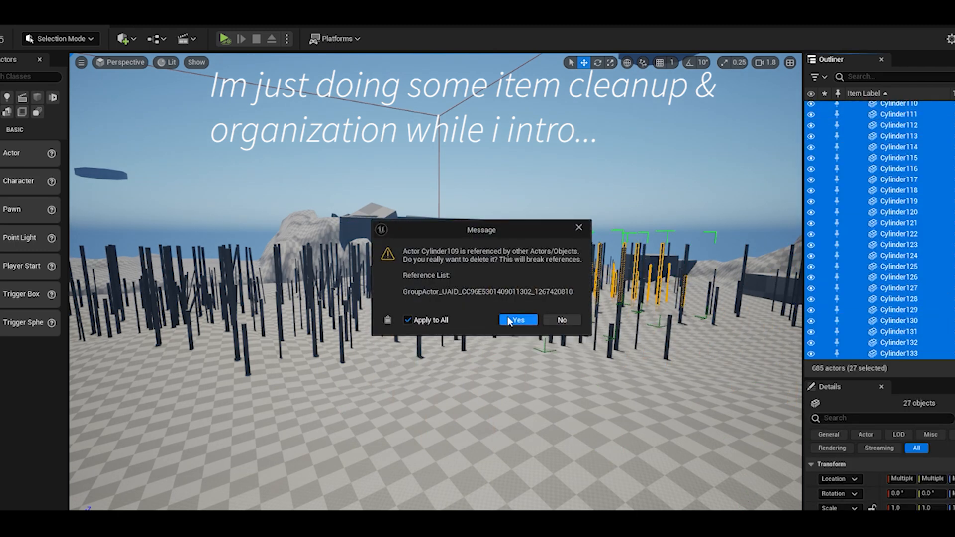
{"action": "left_click", "coordinate": [508, 319]}
- Delete the next three cylinder groups, Cylinder145–153 and the two starting at Cylinder163
{"action": "left_click", "coordinate": [925, 150]}
{"action": "left_click", "coordinate": [899, 190], "text": "ctrl"}
{"action": "left_click", "coordinate": [895, 289], "text": "ctrl"}
{"action": "key", "text": "Delete"}
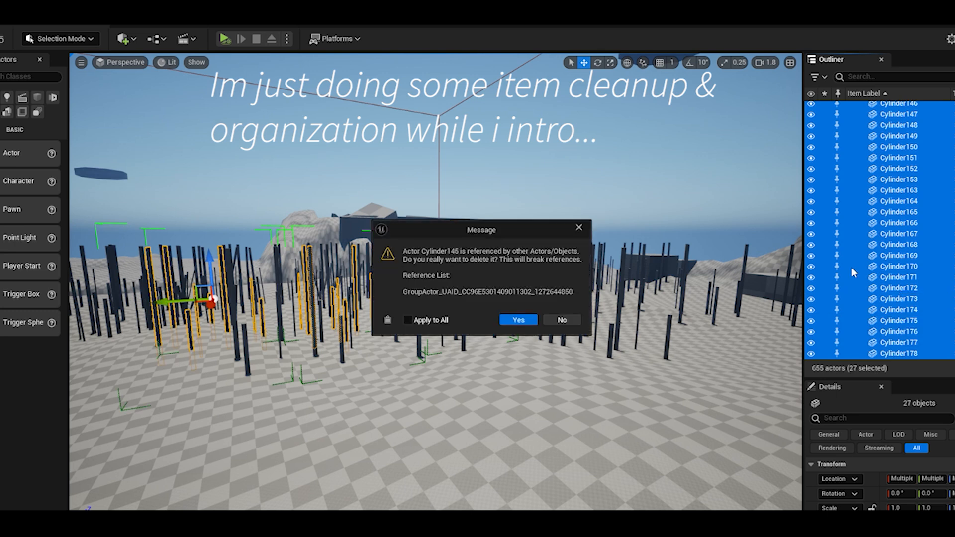
{"action": "left_click", "coordinate": [519, 320]}
- Delete the three cylinder groups covering Cylinder181–207, applying the confirmation to all
{"action": "left_click", "coordinate": [896, 236], "text": "ctrl"}
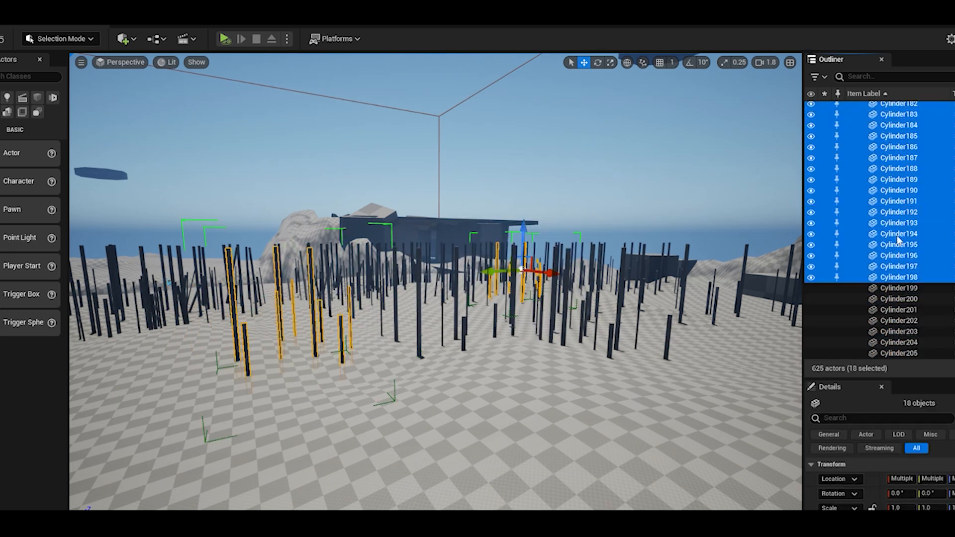
{"action": "left_click", "coordinate": [893, 288], "text": "ctrl"}
{"action": "key", "text": "Delete"}
{"action": "left_click", "coordinate": [416, 319]}
{"action": "left_click", "coordinate": [518, 320]}
- Delete the three cylinder groups covering Cylinder235–261, accepting the broken references
{"action": "left_click", "coordinate": [899, 158]}
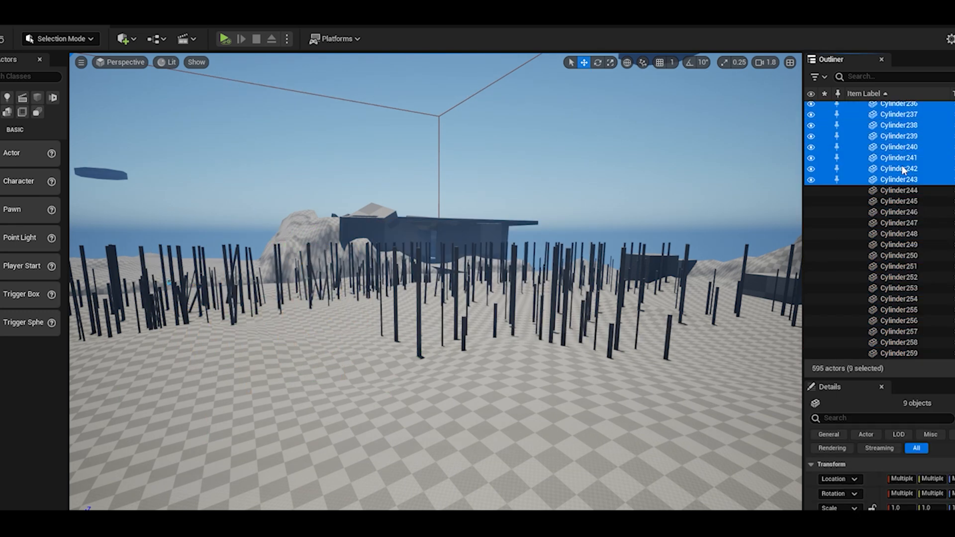
{"action": "left_click", "coordinate": [898, 217], "text": "ctrl"}
{"action": "left_click", "coordinate": [896, 294], "text": "ctrl"}
{"action": "key", "text": "Delete"}
{"action": "left_click", "coordinate": [515, 320]}
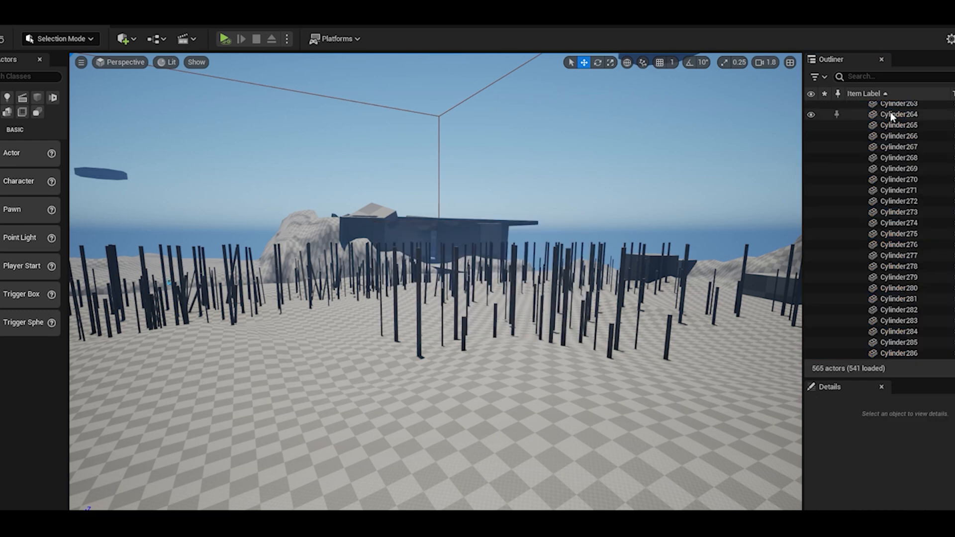
- Delete the three cylinder groups covering Cylinder262–288, applying the confirmation to all
{"action": "left_click", "coordinate": [891, 112]}
{"action": "left_click", "coordinate": [898, 225], "text": "ctrl"}
{"action": "left_click", "coordinate": [898, 291], "text": "ctrl"}
{"action": "key", "text": "Delete"}
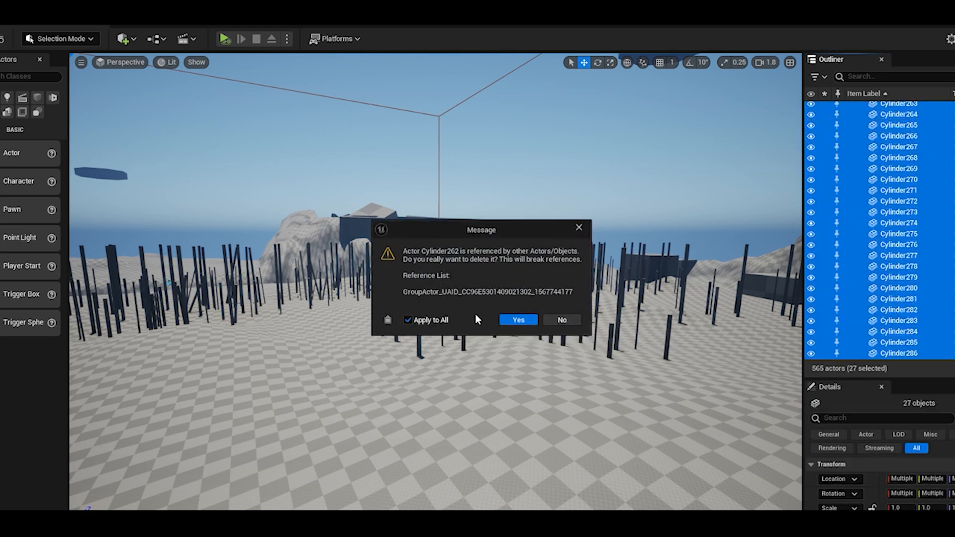
{"action": "left_click", "coordinate": [518, 319]}
- Delete the three cylinder groups covering Cylinder289–315, accepting the broken references
{"action": "left_click", "coordinate": [898, 115]}
{"action": "left_click", "coordinate": [898, 209], "text": "ctrl"}
{"action": "left_click", "coordinate": [899, 296], "text": "ctrl"}
{"action": "key", "text": "Delete"}
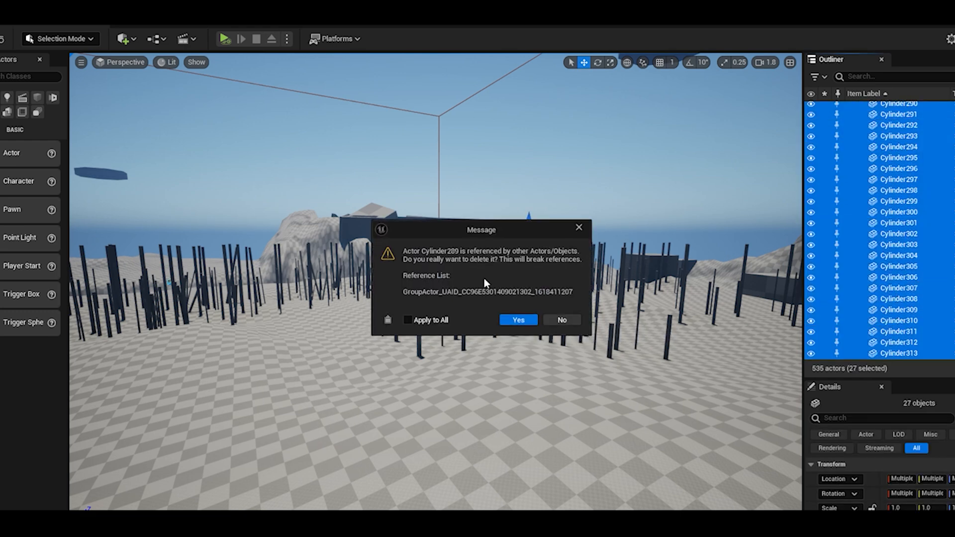
{"action": "left_click", "coordinate": [499, 320]}
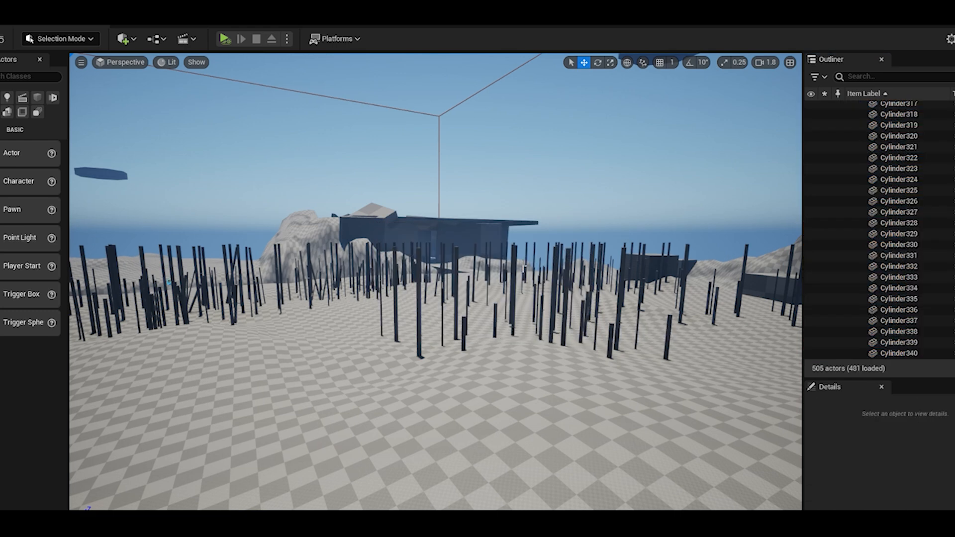
- Delete the three cylinder groups covering Cylinder316–342, applying the confirmation to all
{"action": "left_click", "coordinate": [910, 135]}
{"action": "left_click", "coordinate": [899, 234], "text": "ctrl"}
{"action": "left_click", "coordinate": [898, 301], "text": "ctrl"}
{"action": "key", "text": "Delete"}
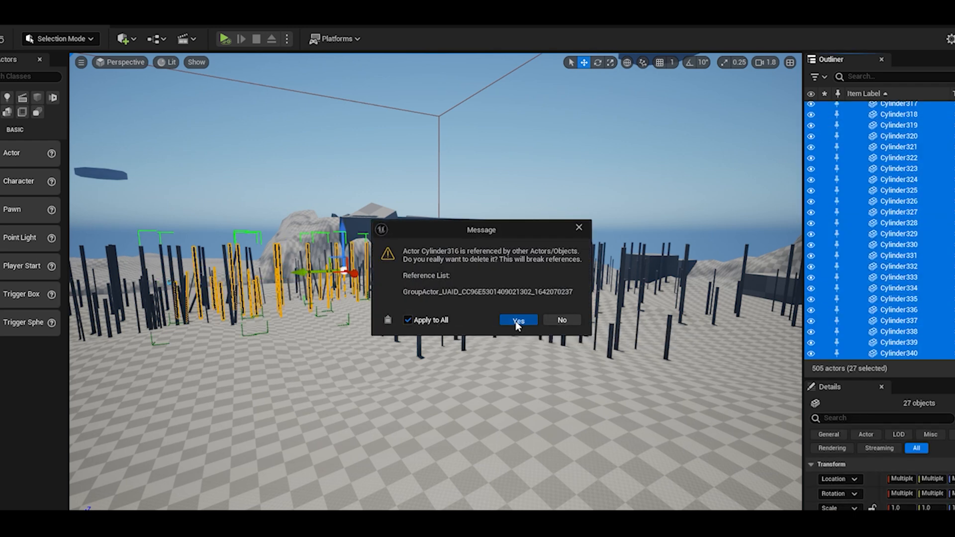
{"action": "left_click", "coordinate": [516, 323]}
- Select the ten cylinder groups from Cylinder343 through Cylinder432 and delete them all at once
{"action": "left_click", "coordinate": [925, 112]}
{"action": "left_click", "coordinate": [902, 227], "text": "ctrl"}
{"action": "left_click", "coordinate": [896, 321], "text": "ctrl"}
{"action": "scroll", "coordinate": [898, 313], "scroll_direction": "down", "scroll_amount": 6}
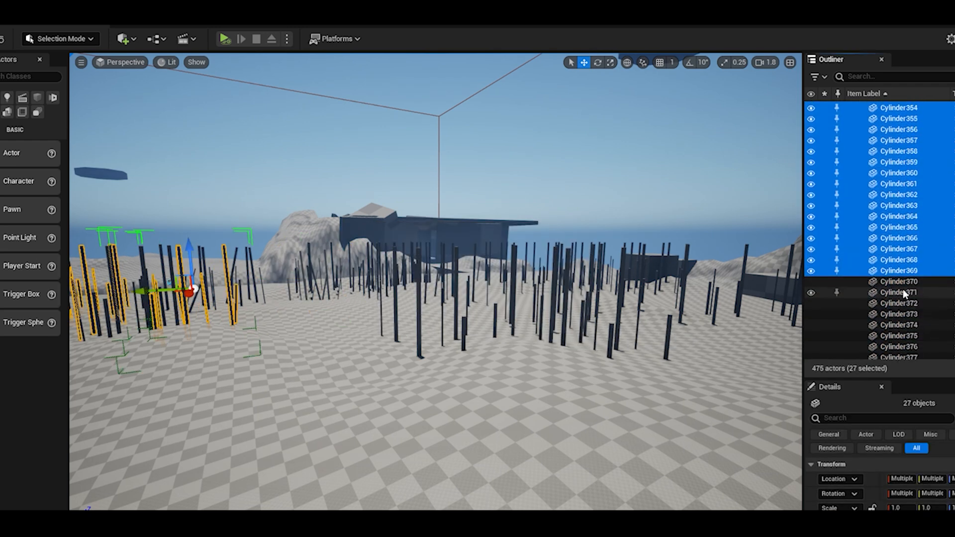
{"action": "left_click", "coordinate": [904, 294], "text": "ctrl"}
{"action": "scroll", "coordinate": [908, 289], "scroll_direction": "down", "scroll_amount": 3}
{"action": "left_click", "coordinate": [909, 293], "text": "ctrl"}
{"action": "scroll", "coordinate": [910, 249], "scroll_direction": "down", "scroll_amount": 5}
{"action": "left_click", "coordinate": [910, 227], "text": "ctrl"}
{"action": "left_click", "coordinate": [906, 321], "text": "ctrl"}
{"action": "scroll", "coordinate": [905, 322], "scroll_direction": "down", "scroll_amount": 6}
{"action": "left_click", "coordinate": [905, 321], "text": "ctrl"}
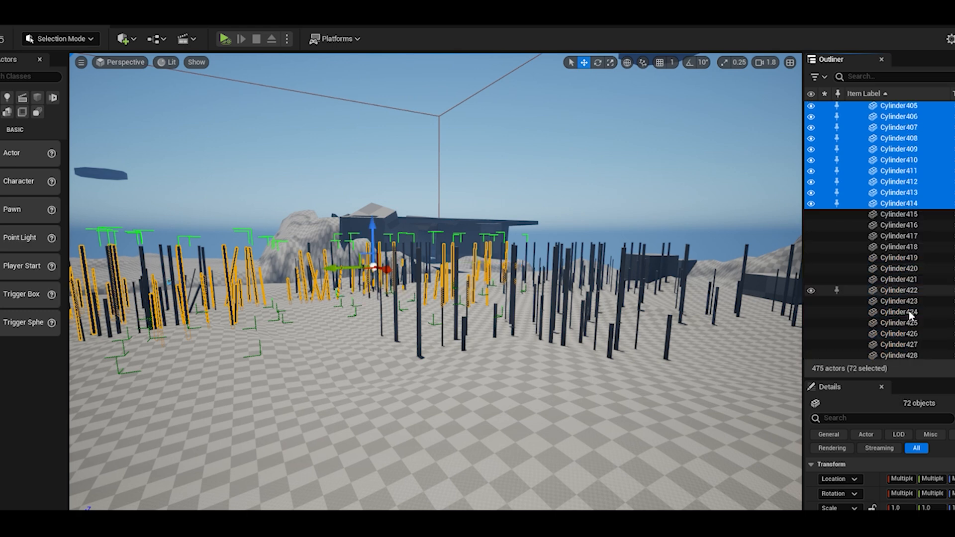
{"action": "scroll", "coordinate": [906, 248], "scroll_direction": "down", "scroll_amount": 5}
{"action": "scroll", "coordinate": [899, 204], "scroll_direction": "up", "scroll_amount": 5}
{"action": "left_click", "coordinate": [900, 227], "text": "ctrl"}
{"action": "left_click", "coordinate": [908, 336], "text": "ctrl"}
{"action": "key", "text": "Delete"}
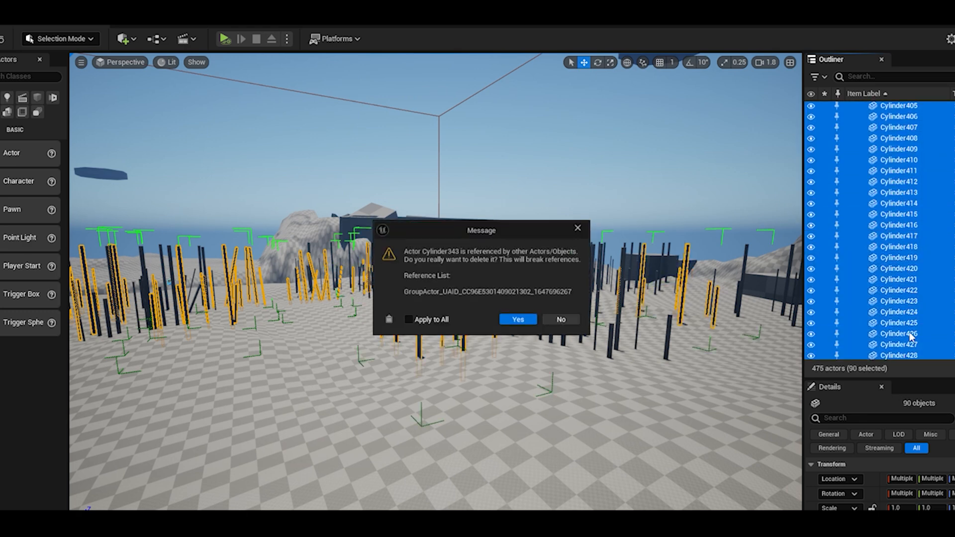
{"action": "left_click", "coordinate": [441, 323]}
{"action": "left_click", "coordinate": [516, 320]}
- Select the remaining cylinder groups, Cylinder496–603 and Cylinder613–621, and delete them all at once
{"action": "scroll", "coordinate": [908, 192], "scroll_direction": "down", "scroll_amount": 1}
{"action": "left_click", "coordinate": [906, 120]}
{"action": "left_click", "coordinate": [907, 229], "text": "ctrl"}
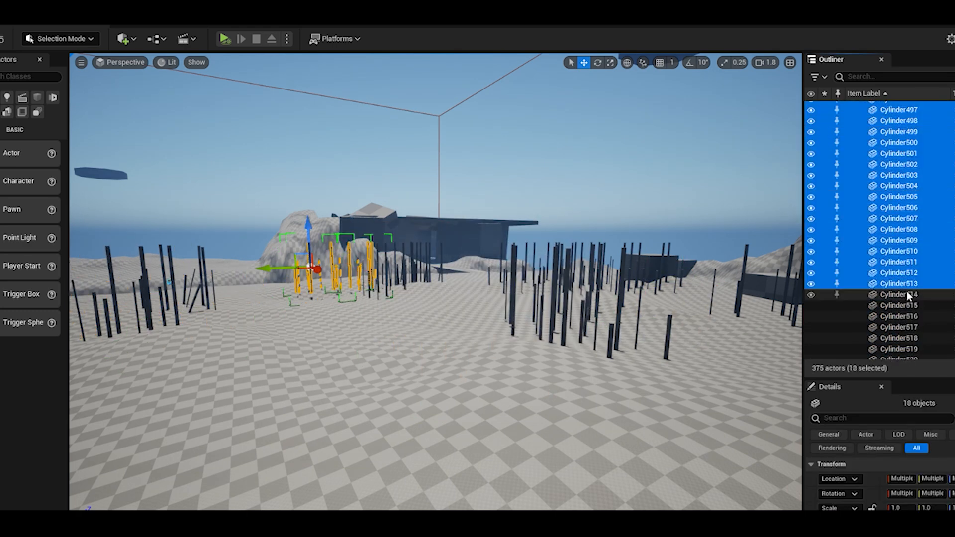
{"action": "left_click", "coordinate": [908, 295], "text": "ctrl"}
{"action": "scroll", "coordinate": [911, 298], "scroll_direction": "down", "scroll_amount": 3}
{"action": "left_click", "coordinate": [913, 301], "text": "ctrl"}
{"action": "scroll", "coordinate": [906, 263], "scroll_direction": "down", "scroll_amount": 3}
{"action": "left_click", "coordinate": [907, 260], "text": "ctrl"}
{"action": "scroll", "coordinate": [906, 260], "scroll_direction": "down", "scroll_amount": 5}
{"action": "left_click", "coordinate": [906, 257], "text": "ctrl"}
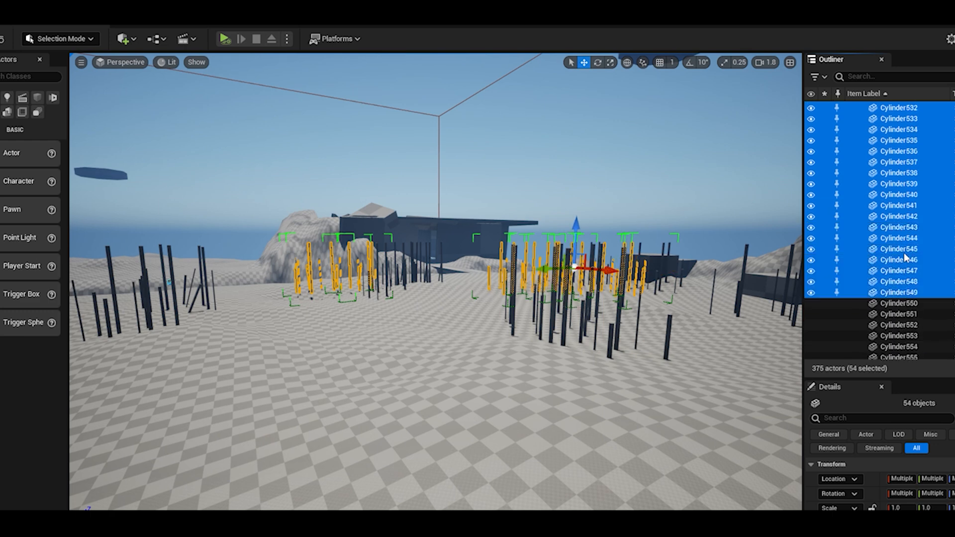
{"action": "scroll", "coordinate": [905, 259], "scroll_direction": "down", "scroll_amount": 7}
{"action": "left_click", "coordinate": [904, 270], "text": "ctrl"}
{"action": "scroll", "coordinate": [903, 278], "scroll_direction": "down", "scroll_amount": 5}
{"action": "left_click", "coordinate": [903, 294], "text": "ctrl"}
{"action": "left_click", "coordinate": [903, 294], "text": "ctrl"}
{"action": "scroll", "coordinate": [904, 292], "scroll_direction": "down", "scroll_amount": 10}
{"action": "left_click", "coordinate": [905, 289], "text": "ctrl"}
{"action": "scroll", "coordinate": [901, 274], "scroll_direction": "down", "scroll_amount": 5}
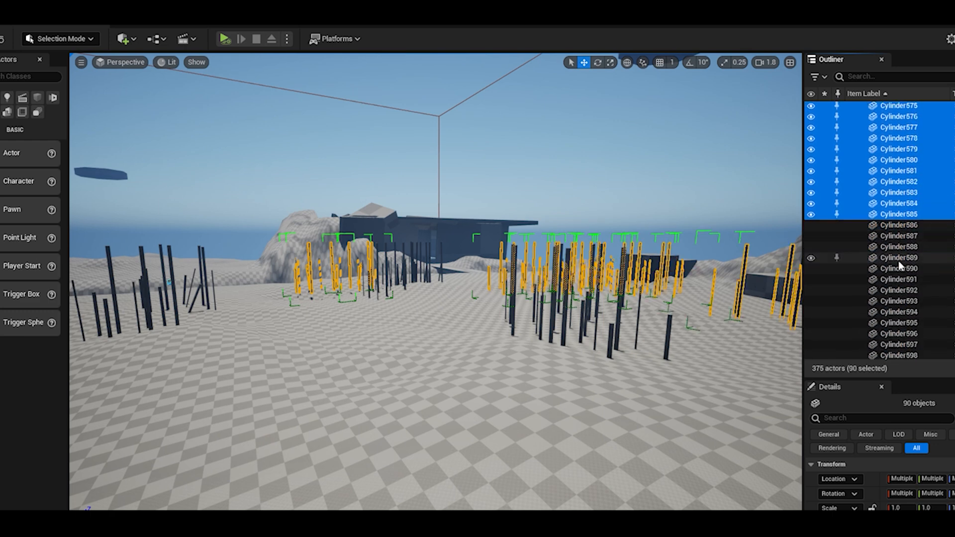
{"action": "left_click", "coordinate": [899, 262], "text": "ctrl"}
{"action": "scroll", "coordinate": [897, 264], "scroll_direction": "down", "scroll_amount": 4}
{"action": "left_click", "coordinate": [896, 265], "text": "ctrl"}
{"action": "scroll", "coordinate": [896, 265], "scroll_direction": "down", "scroll_amount": 5}
{"action": "left_click", "coordinate": [896, 265], "text": "ctrl"}
{"action": "key", "text": "Delete"}
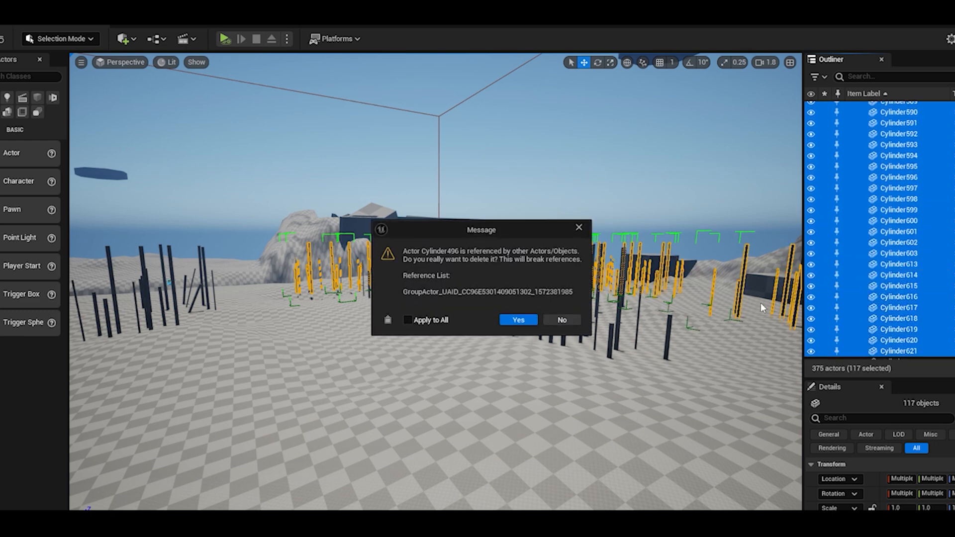
{"action": "left_click", "coordinate": [409, 320]}
{"action": "left_click", "coordinate": [519, 320]}
- Place the SM_RoofBase_1 mesh on the open checkered ground in front of the grey blocks
{"action": "mouse_move", "coordinate": [573, 252]}
{"action": "right_mouse_down"}
{"action": "mouse_move", "coordinate": [454, 279]}
{"action": "mouse_move", "coordinate": [464, 331]}
{"action": "mouse_move", "coordinate": [693, 324]}
{"action": "mouse_move", "coordinate": [622, 378]}
{"action": "mouse_move", "coordinate": [581, 250]}
{"action": "right_mouse_up"}
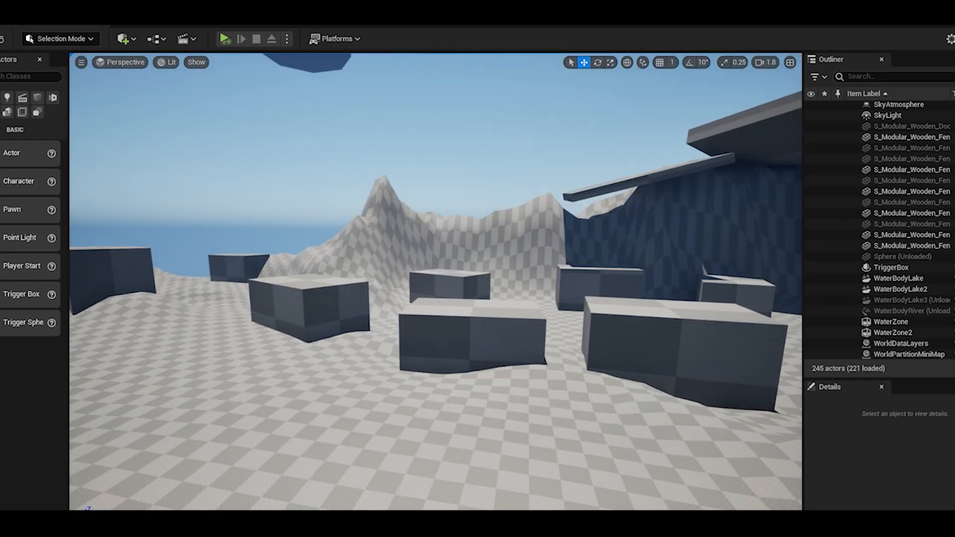
{"action": "left_click", "coordinate": [7, 21]}
{"action": "left_click", "coordinate": [49, 155]}
{"action": "right_click_drag", "start_coordinate": [453, 155], "coordinate": [490, 424]}
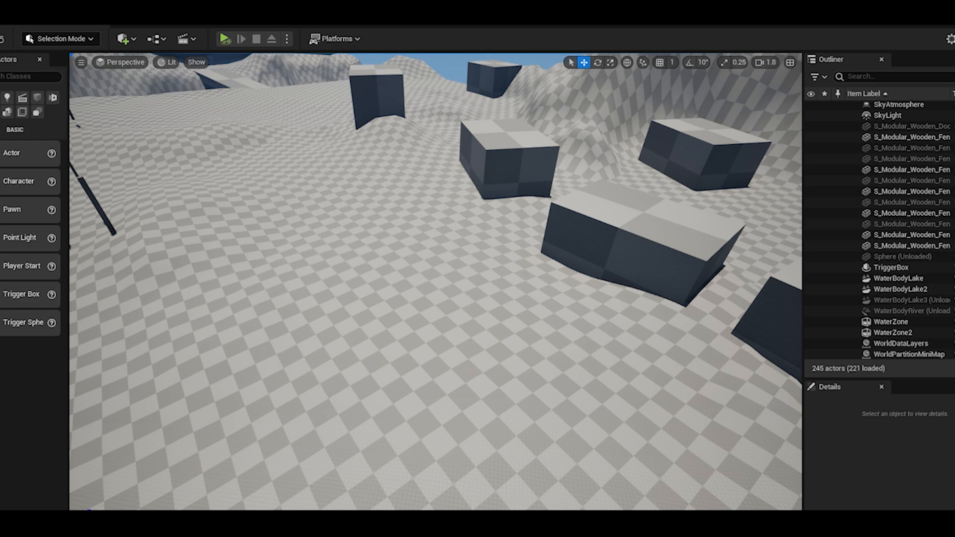
{"action": "right_click_drag", "start_coordinate": [457, 352], "coordinate": [451, 311]}
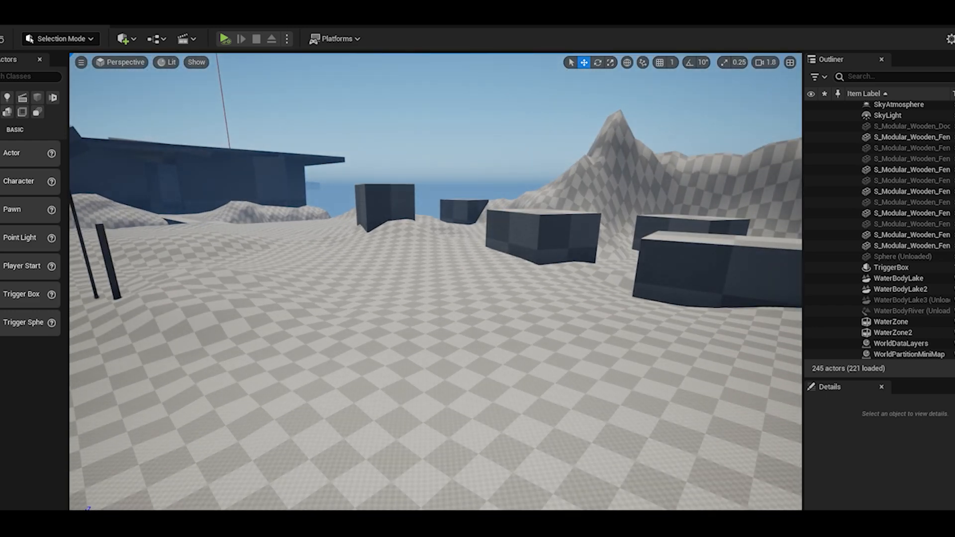
{"action": "left_click_drag", "start_coordinate": [626, 360], "coordinate": [384, 363]}
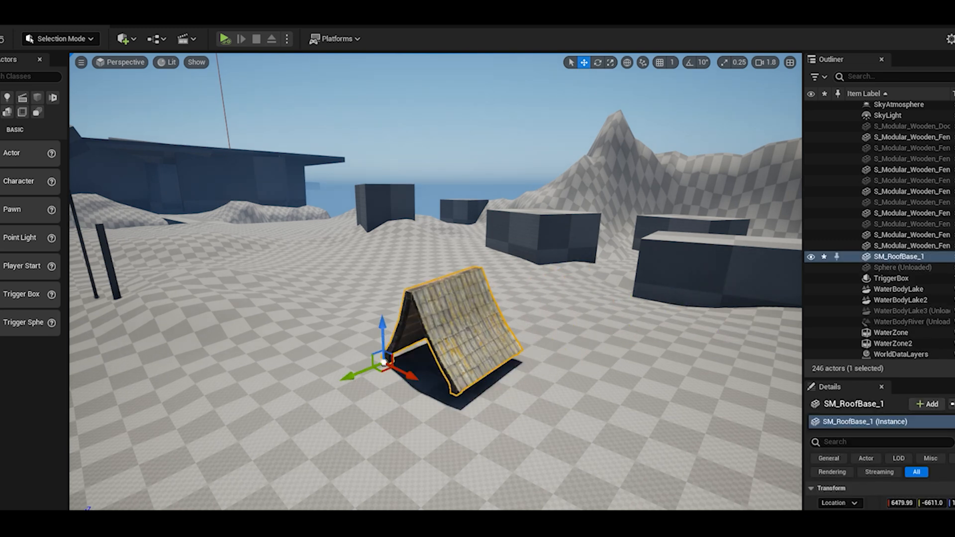
- Place the SM_Wall_Wood_2 mesh on the ground beside the roof and activate the Select tool
{"action": "left_click_drag", "start_coordinate": [522, 333], "coordinate": [621, 405]}
{"action": "left_click", "coordinate": [597, 62]}
{"action": "left_click", "coordinate": [571, 62]}
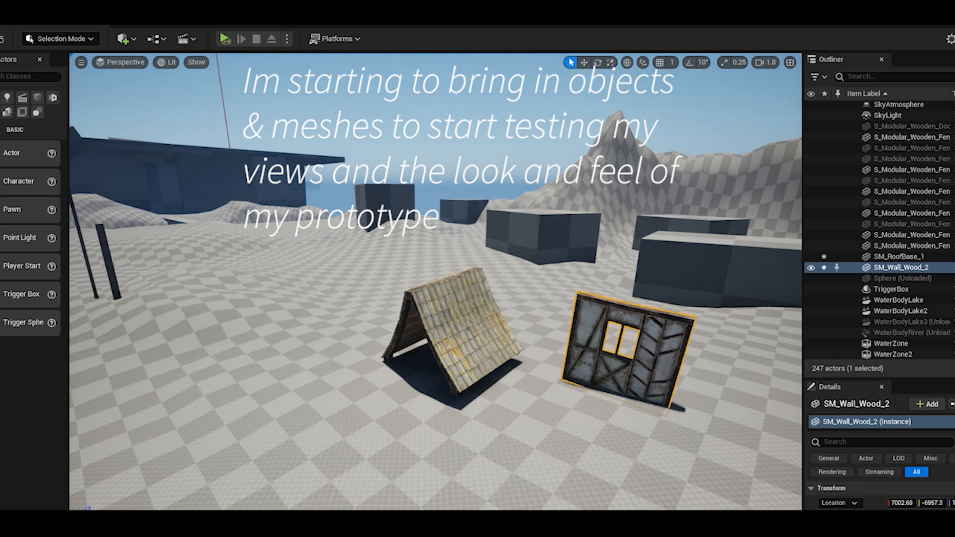
- Place the SM_Wall_Wood_1 mesh in front of the roof and the SM_Window_2 mesh on the ground near the two walls
{"action": "mouse_move", "coordinate": [628, 520]}
{"action": "left_mouse_down"}
{"action": "mouse_move", "coordinate": [630, 443]}
{"action": "mouse_move", "coordinate": [628, 520]}
{"action": "left_mouse_up"}
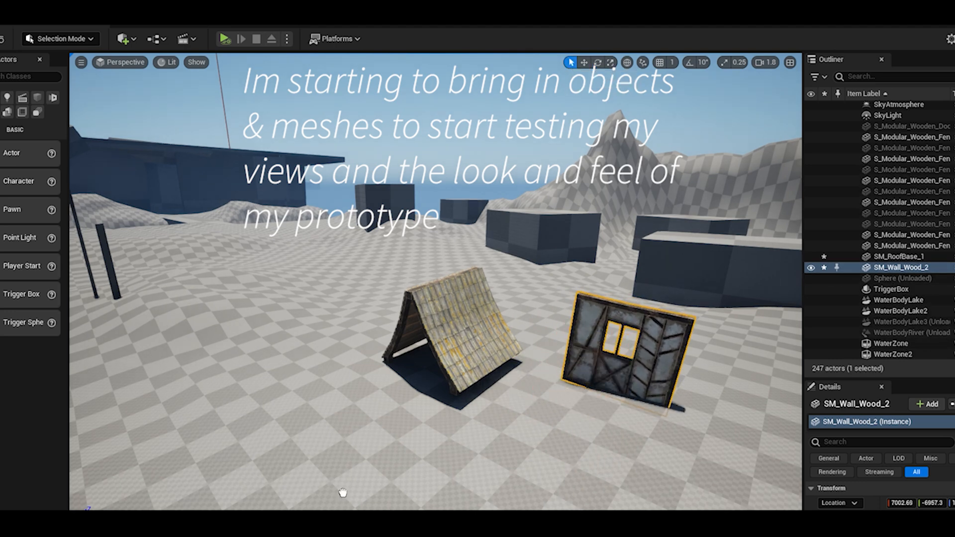
{"action": "left_click_drag", "start_coordinate": [343, 493], "coordinate": [417, 494]}
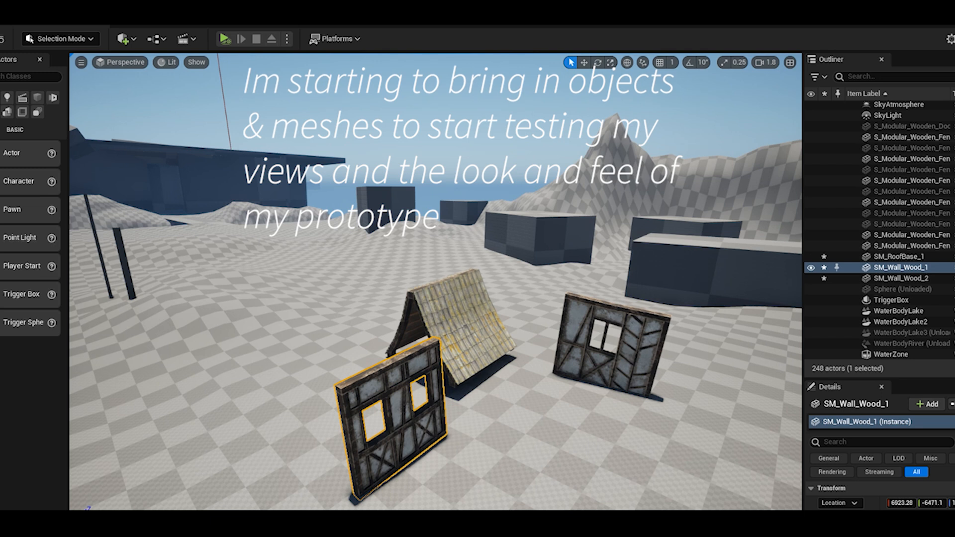
{"action": "left_click_drag", "start_coordinate": [561, 520], "coordinate": [560, 467]}
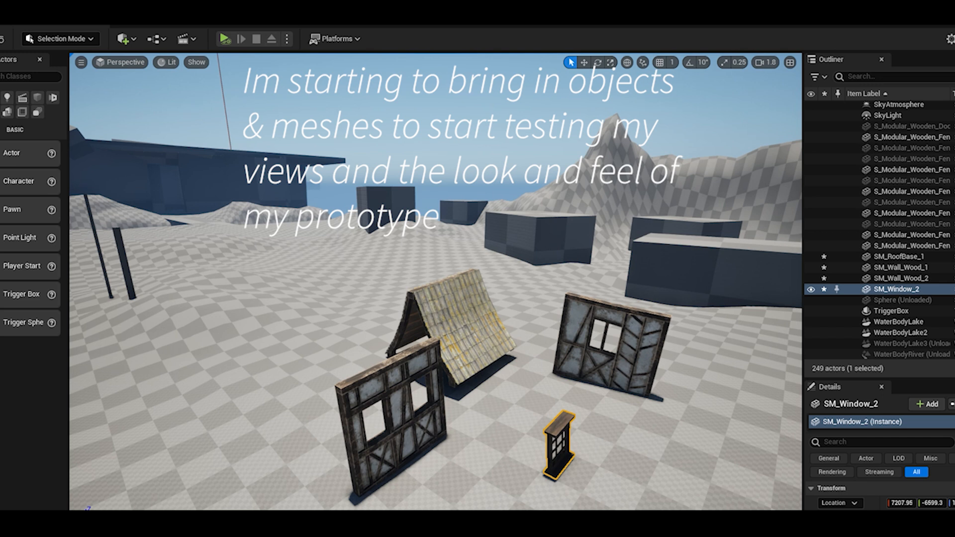
- Move the SM_RoofBase_1 roof off the open ground to above the grey blocks
{"action": "left_click", "coordinate": [651, 365]}
{"action": "left_click", "coordinate": [475, 366]}
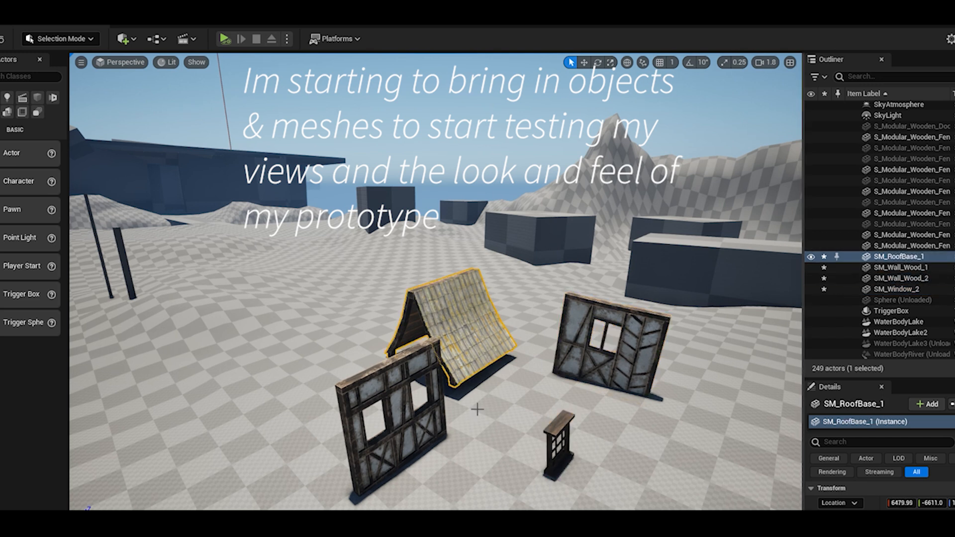
{"action": "left_click", "coordinate": [584, 62]}
{"action": "left_click_drag", "start_coordinate": [353, 373], "coordinate": [612, 256]}
- Move the SM_Wall_Wood_2 wall across the ground to the front of the grey block beside the roof
{"action": "left_click", "coordinate": [626, 358]}
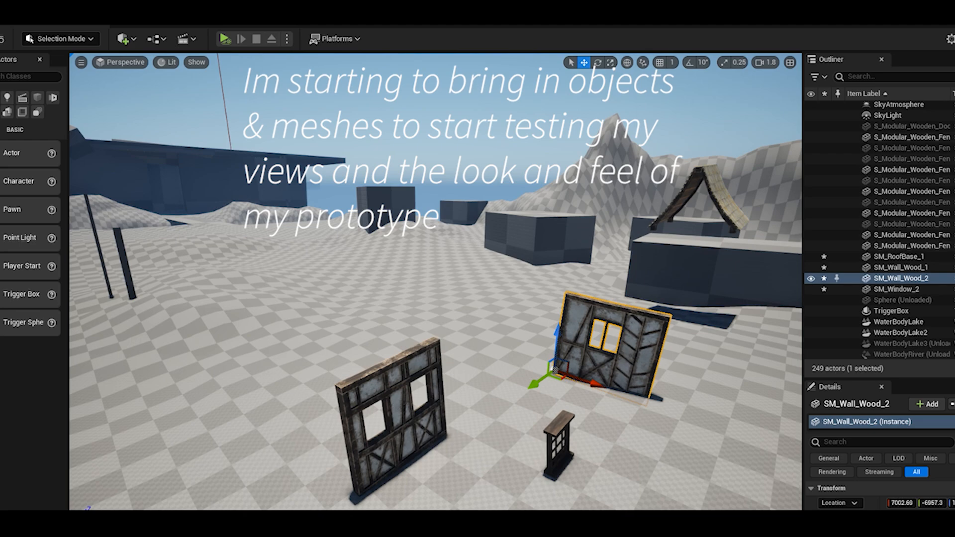
{"action": "left_click", "coordinate": [399, 432]}
{"action": "right_click_drag", "start_coordinate": [456, 333], "coordinate": [527, 328]}
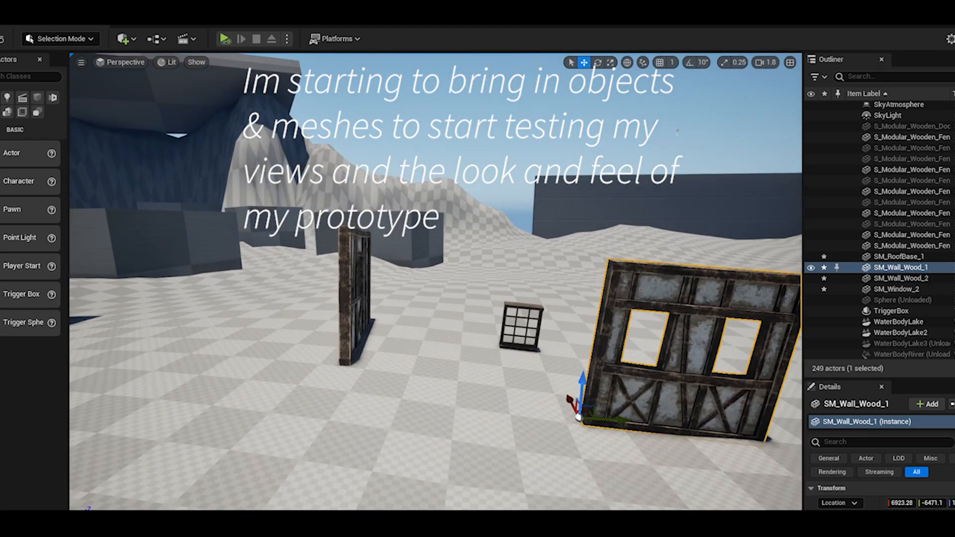
{"action": "right_click_drag", "start_coordinate": [461, 406], "coordinate": [423, 408]}
{"action": "right_click_drag", "start_coordinate": [467, 464], "coordinate": [530, 483]}
{"action": "left_click", "coordinate": [608, 326]}
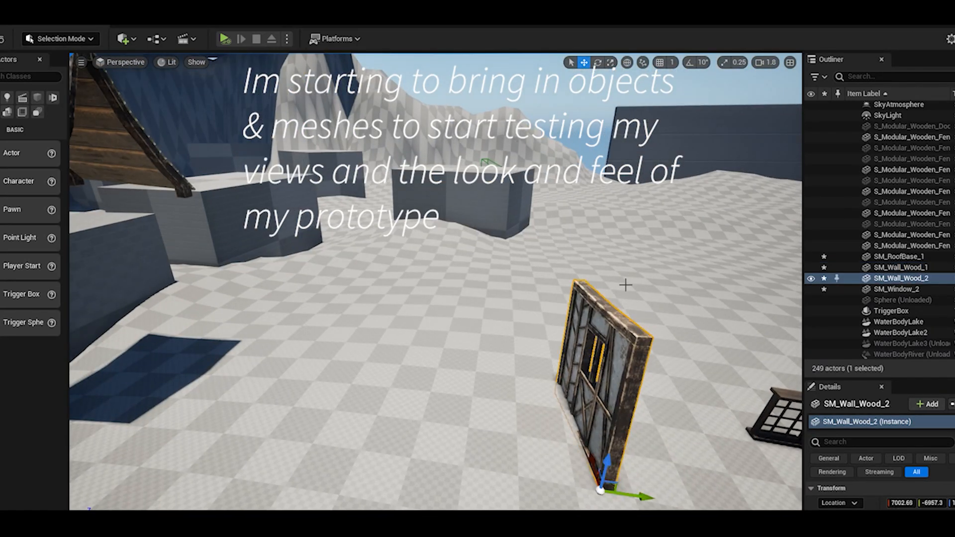
{"action": "left_click_drag", "start_coordinate": [643, 496], "coordinate": [192, 420]}
{"action": "right_click_drag", "start_coordinate": [192, 420], "coordinate": [94, 413]}
{"action": "left_click_drag", "start_coordinate": [460, 439], "coordinate": [431, 431]}
- Switch the gizmo to local space, align SM_Wall_Wood_2 with the block's long front face, and duplicate it alongside
{"action": "left_click", "coordinate": [627, 62]}
{"action": "left_click", "coordinate": [644, 62]}
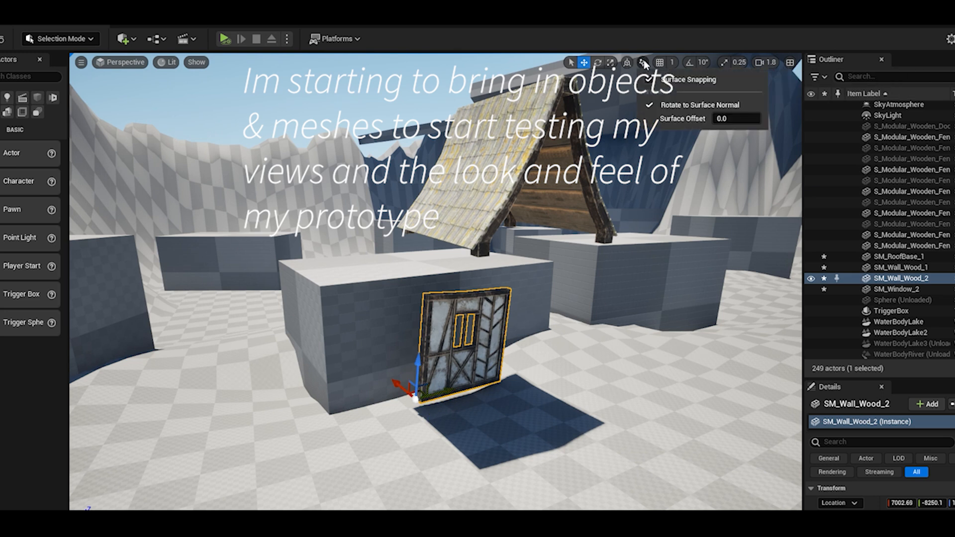
{"action": "left_click_drag", "start_coordinate": [416, 398], "coordinate": [330, 282]}
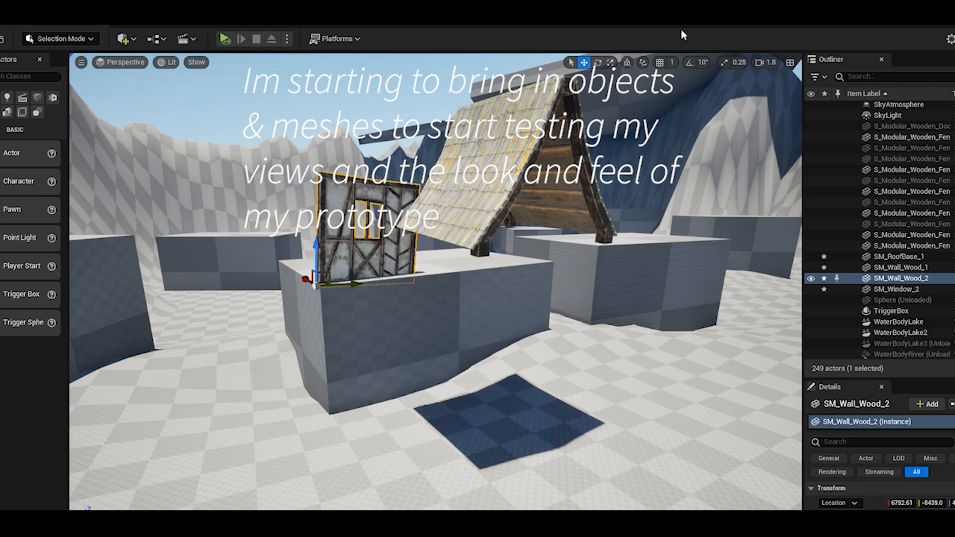
{"action": "left_click", "coordinate": [598, 63]}
{"action": "left_click_drag", "start_coordinate": [264, 259], "coordinate": [256, 275]}
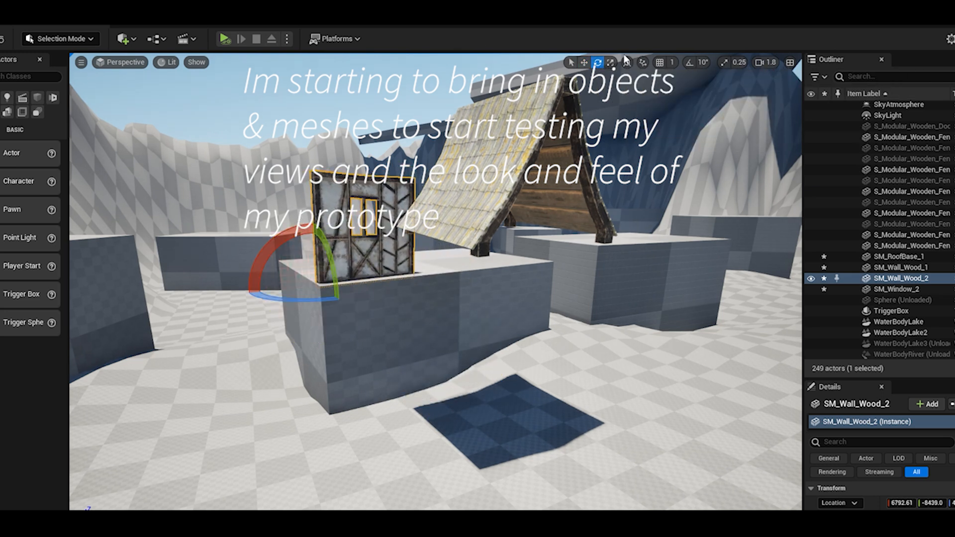
{"action": "left_click_drag", "start_coordinate": [318, 249], "coordinate": [447, 353]}
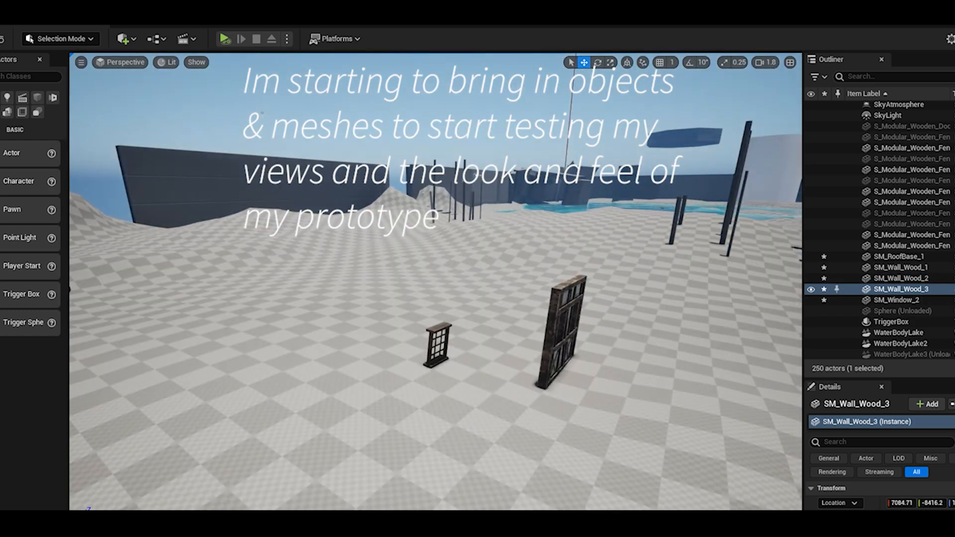
- Move the SM_Wall_Wood_1 wall from the open ground to the top of the block with the two walls
{"action": "left_click", "coordinate": [572, 339]}
{"action": "left_click_drag", "start_coordinate": [493, 391], "coordinate": [97, 411]}
{"action": "left_click_drag", "start_coordinate": [453, 389], "coordinate": [299, 405]}
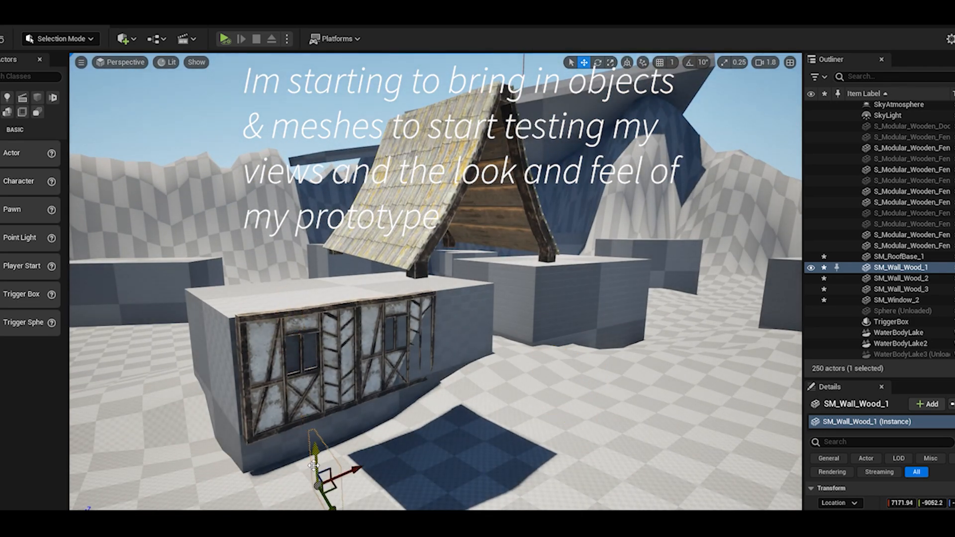
{"action": "left_click_drag", "start_coordinate": [314, 465], "coordinate": [312, 244]}
- Slide the SM_Wall_Wood_1 wall to the narrow end of the block's top and align it with the edge
{"action": "right_click_drag", "start_coordinate": [309, 258], "coordinate": [418, 390]}
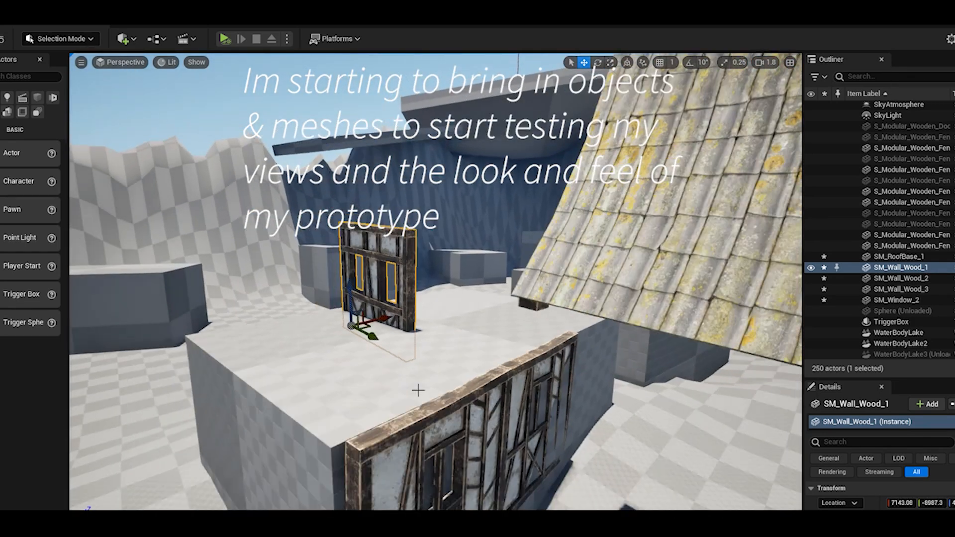
{"action": "scroll", "coordinate": [417, 390], "scroll_direction": "up", "scroll_amount": 2}
{"action": "left_click_drag", "start_coordinate": [383, 324], "coordinate": [246, 388]}
{"action": "left_click", "coordinate": [643, 62]}
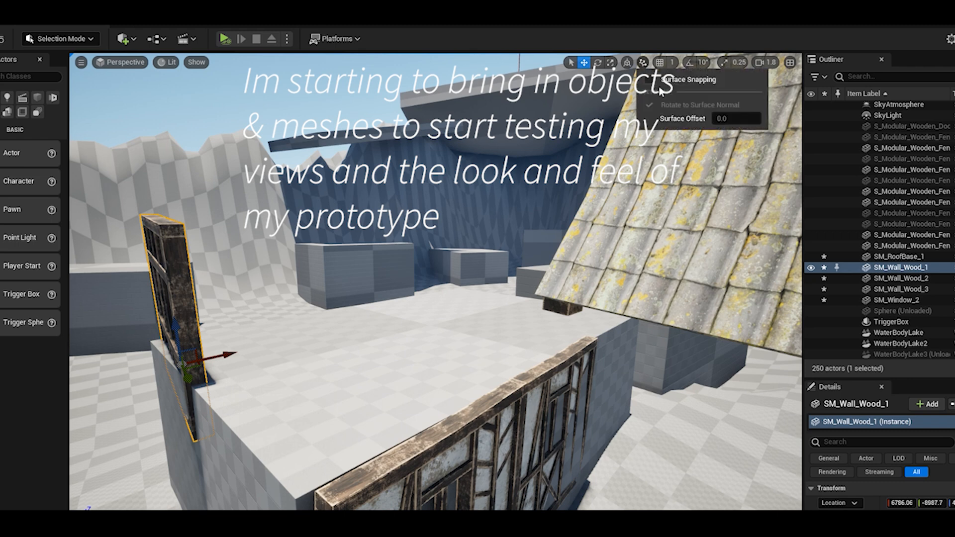
{"action": "left_click_drag", "start_coordinate": [179, 368], "coordinate": [184, 401]}
{"action": "left_click", "coordinate": [597, 62]}
{"action": "left_click", "coordinate": [585, 62]}
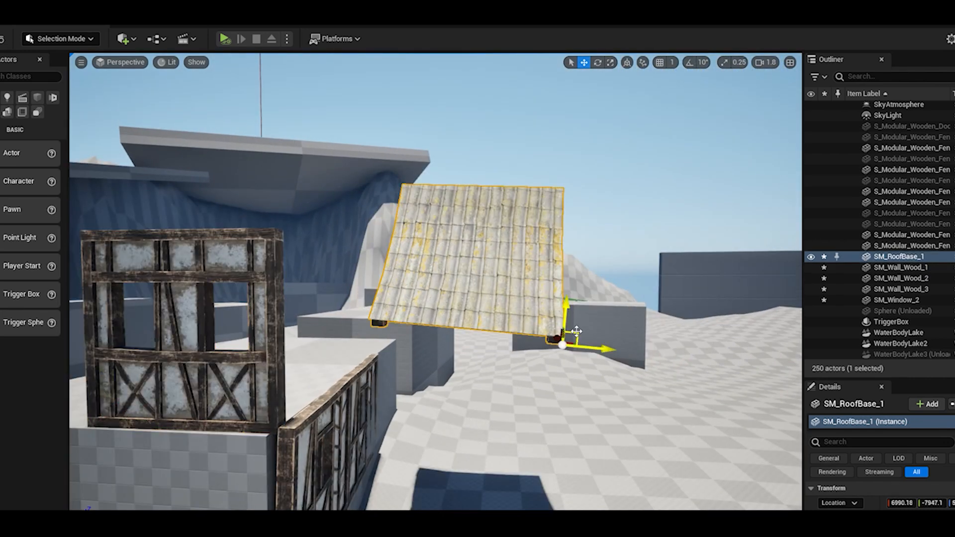
- Move the SM_RoofBase_1 roof to the block with the walls and turn its gable toward the narrow end
{"action": "left_click_drag", "start_coordinate": [603, 398], "coordinate": [381, 386]}
{"action": "left_click", "coordinate": [597, 62]}
{"action": "left_click", "coordinate": [611, 64]}
{"action": "left_click_drag", "start_coordinate": [311, 351], "coordinate": [311, 326]}
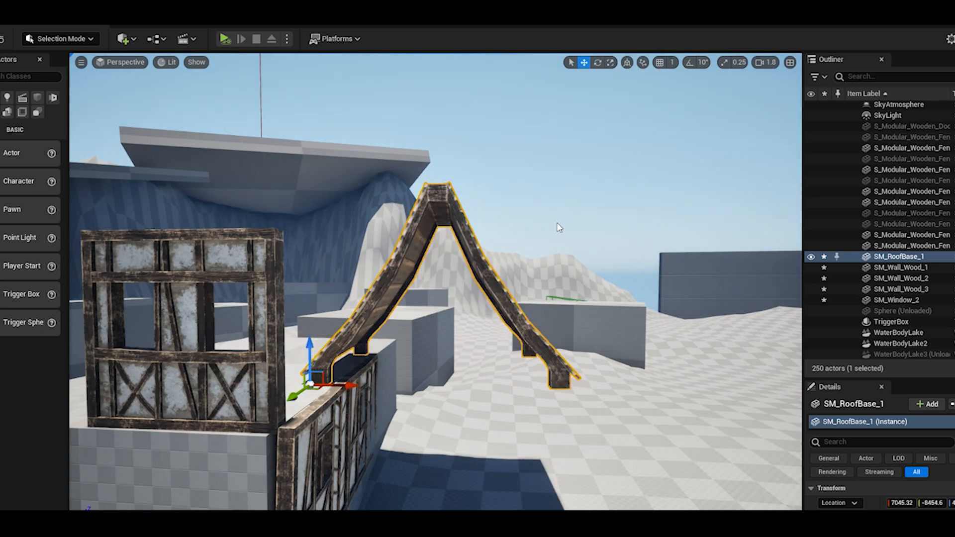
- Center the SM_RoofBase_1 roof over the walled block, scale it up, and raise it above the walls
{"action": "left_click_drag", "start_coordinate": [350, 386], "coordinate": [144, 385]}
{"action": "right_click_drag", "start_coordinate": [144, 385], "coordinate": [164, 413]}
{"action": "key", "text": "w"}
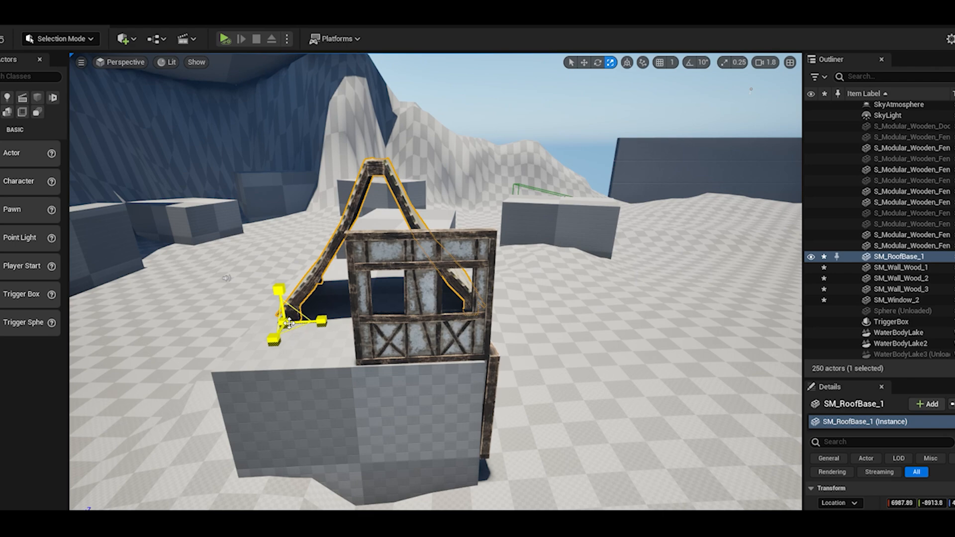
{"action": "mouse_move", "coordinate": [289, 324]}
{"action": "left_mouse_down"}
{"action": "mouse_move", "coordinate": [315, 321]}
{"action": "mouse_move", "coordinate": [290, 322]}
{"action": "left_mouse_up"}
{"action": "left_click_drag", "start_coordinate": [239, 285], "coordinate": [224, 190]}
- Delete the leftover SM_Window_2 mesh from the open ground
{"action": "right_click_drag", "start_coordinate": [337, 221], "coordinate": [337, 258]}
{"action": "scroll", "coordinate": [336, 221], "scroll_direction": "down", "scroll_amount": 3}
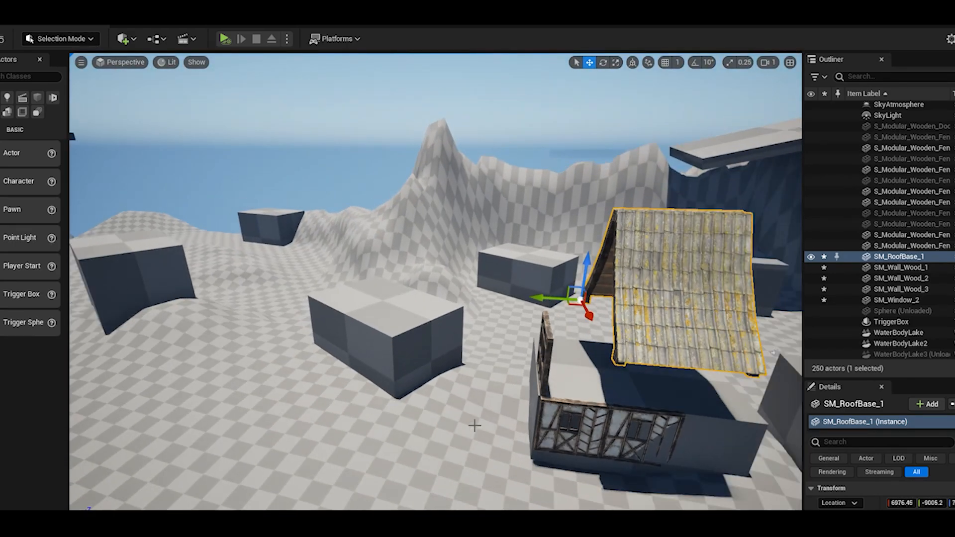
{"action": "right_click_drag", "start_coordinate": [475, 426], "coordinate": [498, 422]}
{"action": "left_click_drag", "start_coordinate": [482, 302], "coordinate": [426, 313], "text": "alt"}
{"action": "left_click", "coordinate": [267, 126]}
{"action": "scroll", "coordinate": [266, 125], "scroll_direction": "down", "scroll_amount": 5}
{"action": "right_click_drag", "start_coordinate": [266, 125], "coordinate": [268, 146]}
{"action": "scroll", "coordinate": [422, 380], "scroll_direction": "up", "scroll_amount": 4}
{"action": "key", "text": "w"}
{"action": "left_click", "coordinate": [503, 374]}
{"action": "key", "text": "Delete"}
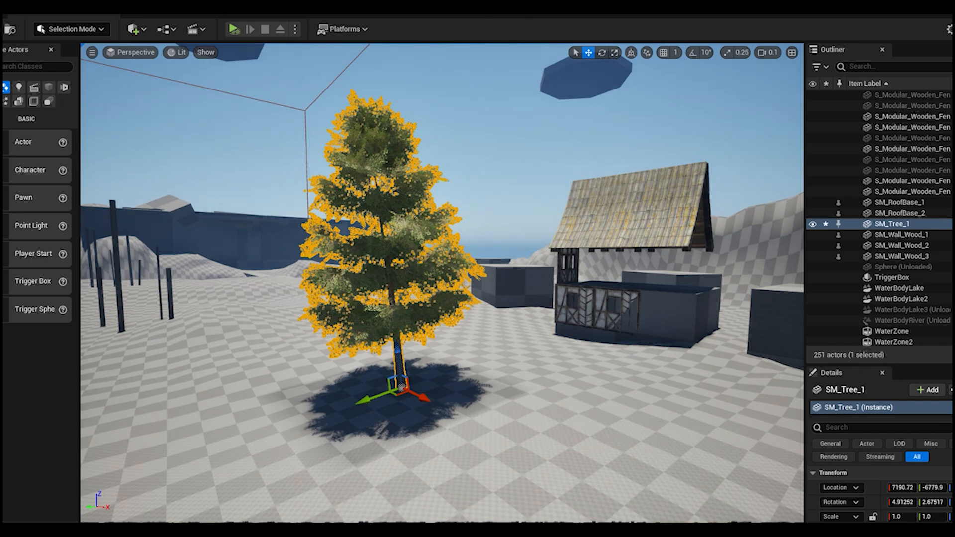
- Place the SM_Tree_2 and SM_Tree_3 meshes on the ground in front of SM_Tree_1
{"action": "left_click_drag", "start_coordinate": [134, 522], "coordinate": [363, 446]}
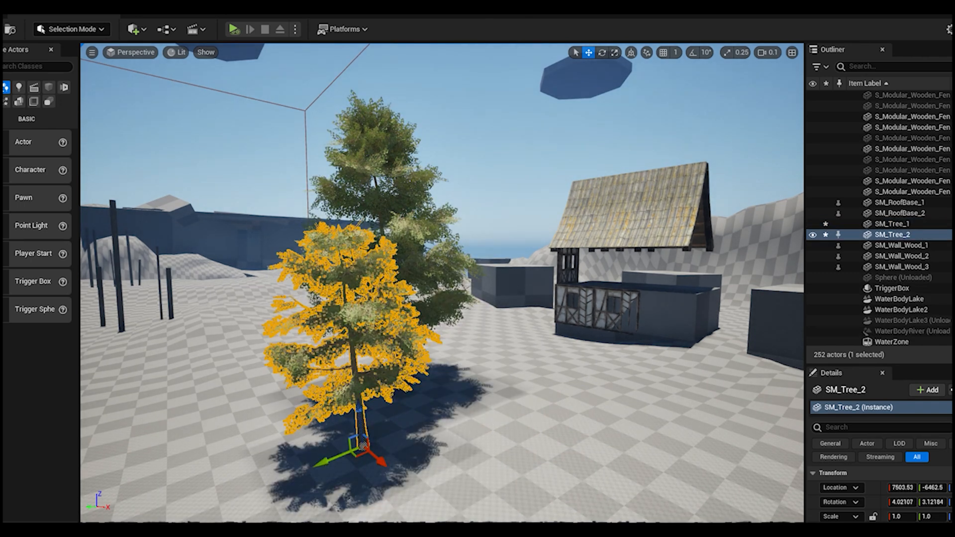
{"action": "left_click_drag", "start_coordinate": [602, 522], "coordinate": [499, 434]}
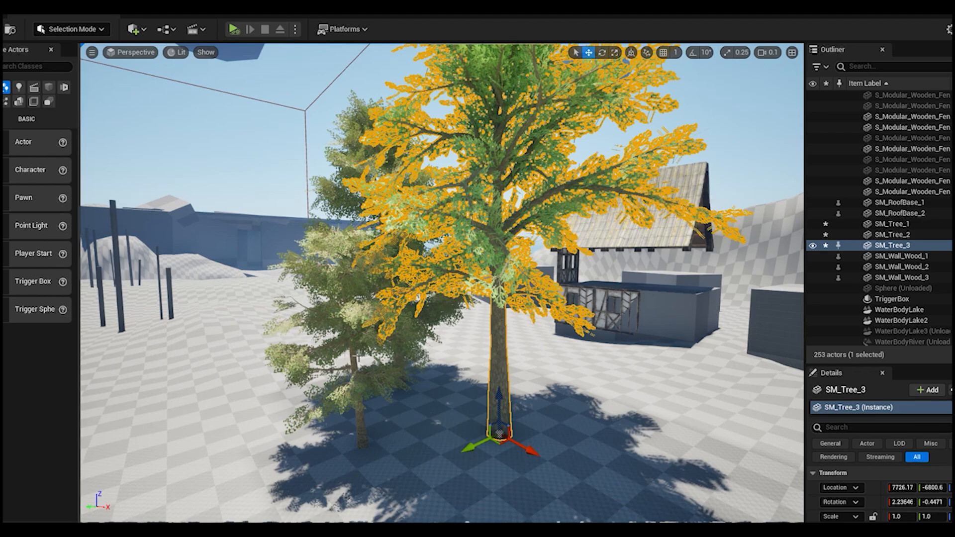
- Place the SM_Well mesh on the open ground near the cliff, rotate it to face another direction, and deselect it
{"action": "right_click_drag", "start_coordinate": [581, 418], "coordinate": [667, 410]}
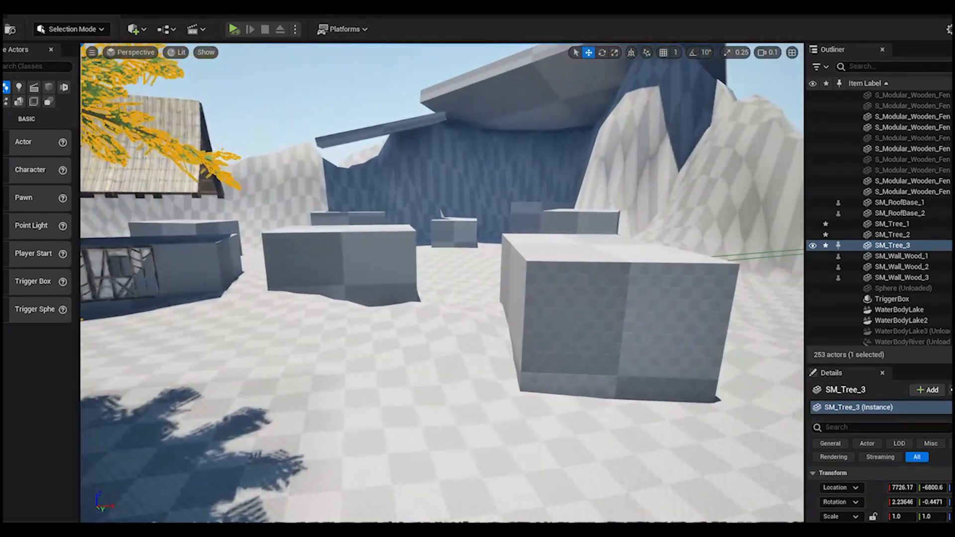
{"action": "right_click_drag", "start_coordinate": [615, 270], "coordinate": [535, 319]}
{"action": "scroll", "coordinate": [611, 271], "scroll_direction": "up", "scroll_amount": 6}
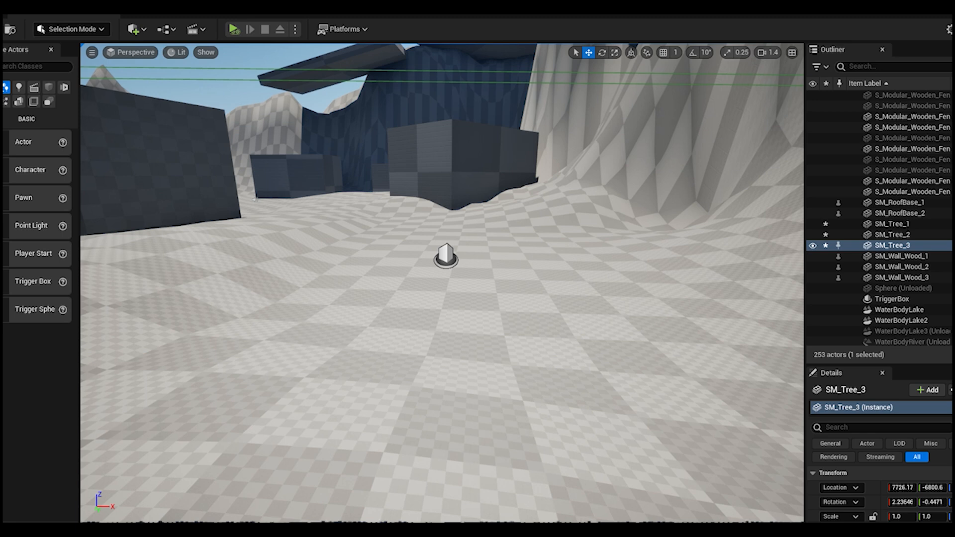
{"action": "left_click_drag", "start_coordinate": [489, 240], "coordinate": [620, 302]}
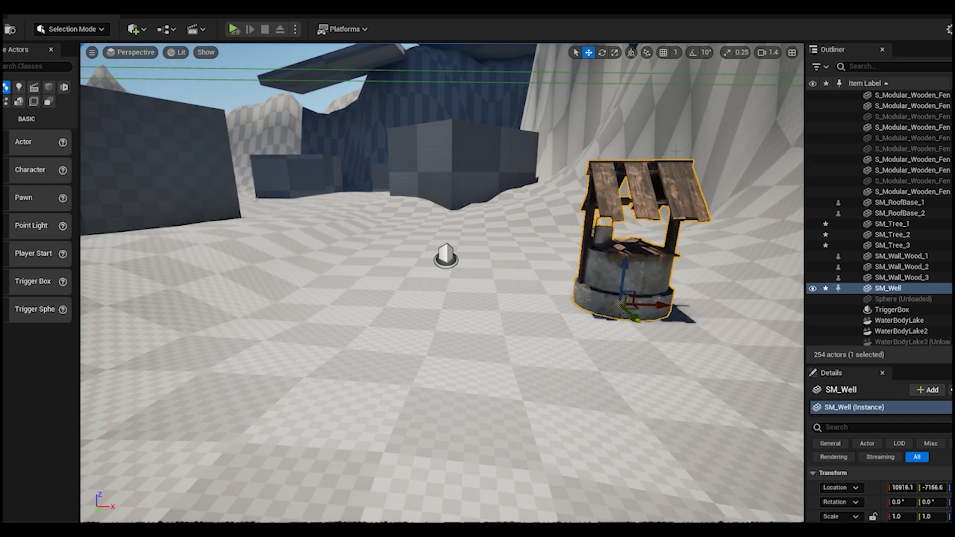
{"action": "left_click", "coordinate": [602, 53]}
{"action": "left_click_drag", "start_coordinate": [602, 315], "coordinate": [707, 294]}
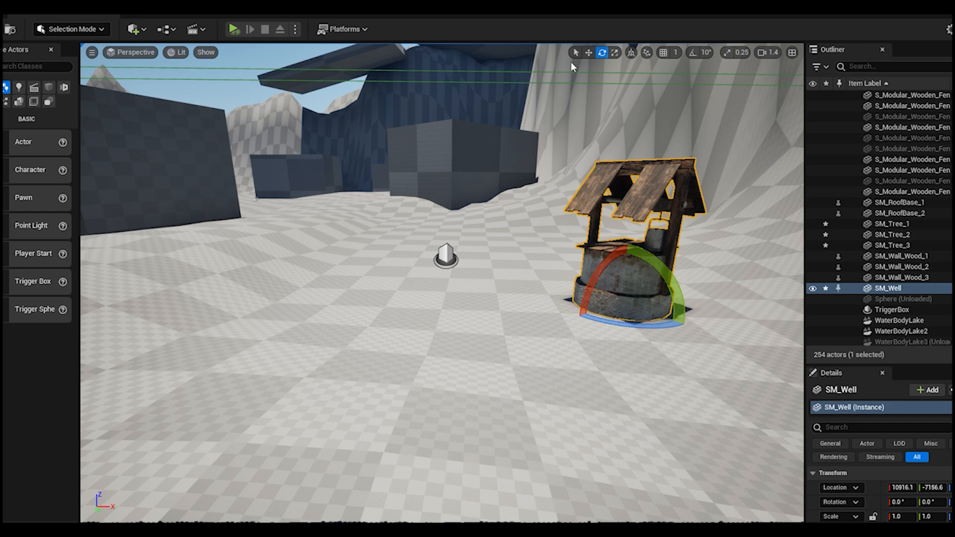
{"action": "left_click", "coordinate": [578, 52]}
{"action": "left_click", "coordinate": [215, 103]}
- Place the SM_Barrel_Open mesh on the open ground in front of the grey block, near the well
{"action": "right_click_drag", "start_coordinate": [527, 331], "coordinate": [438, 234]}
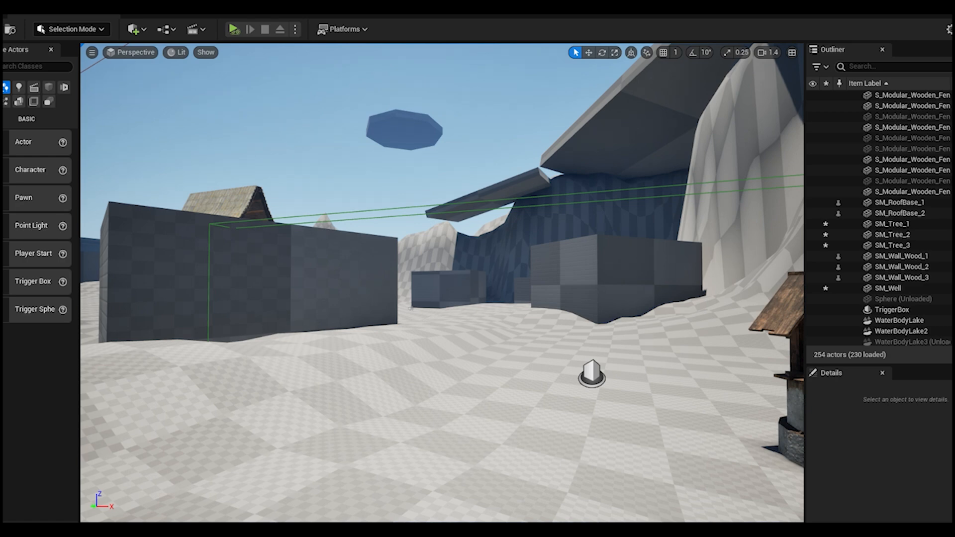
{"action": "left_click_drag", "start_coordinate": [1, 520], "coordinate": [358, 474]}
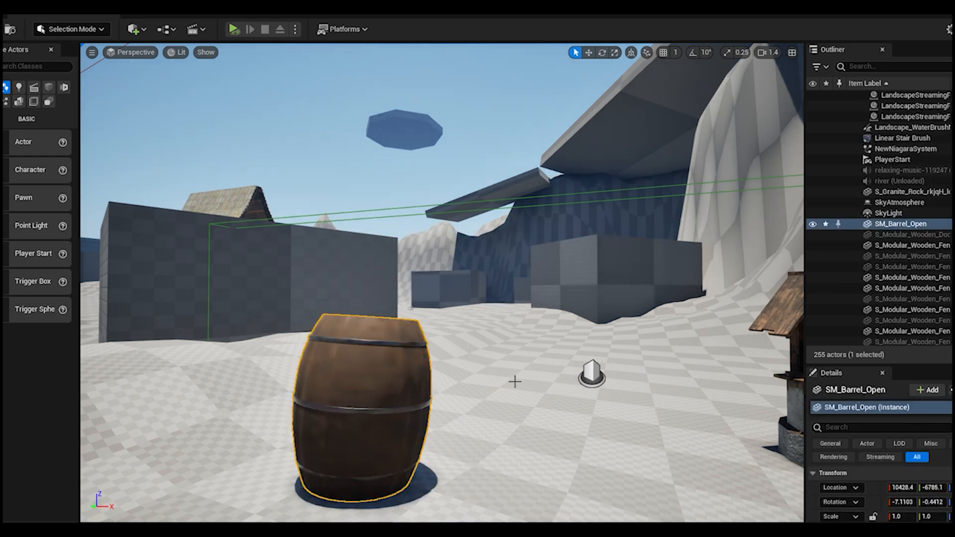
{"action": "right_click_drag", "start_coordinate": [435, 444], "coordinate": [391, 449]}
{"action": "right_click_drag", "start_coordinate": [346, 375], "coordinate": [345, 373]}
{"action": "key", "text": "s"}
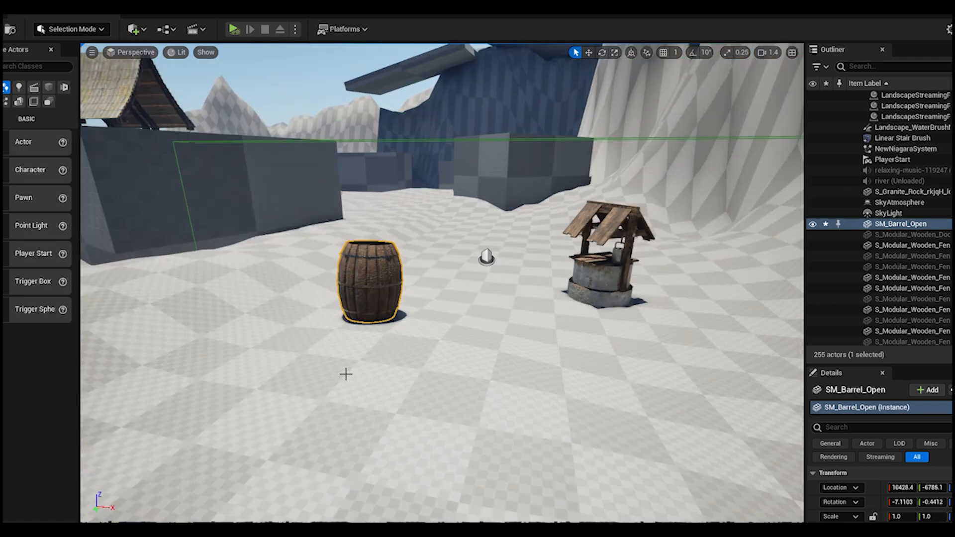
- Move the barrel to the far side of the well and rotate it to lie on its side
{"action": "left_click", "coordinate": [588, 53]}
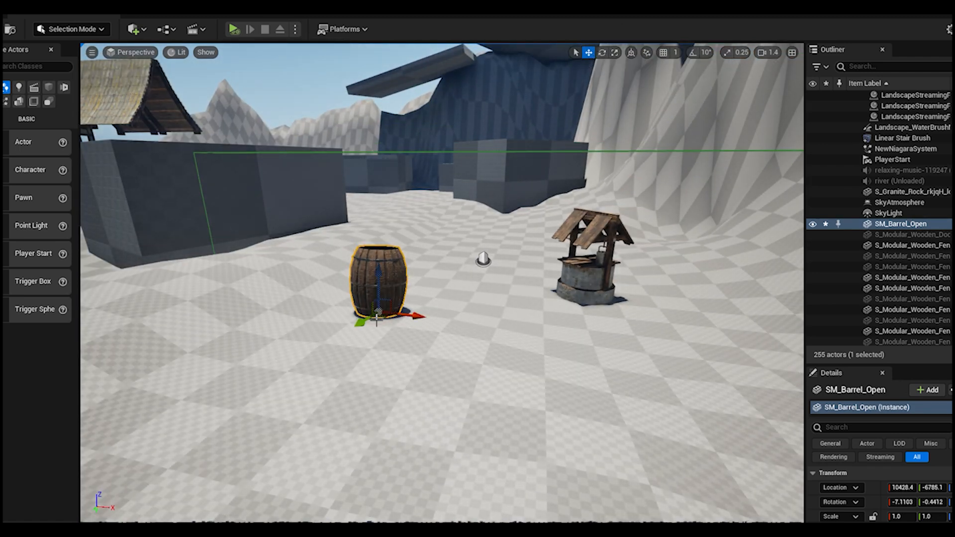
{"action": "left_click_drag", "start_coordinate": [379, 313], "coordinate": [692, 324]}
{"action": "left_click", "coordinate": [602, 53]}
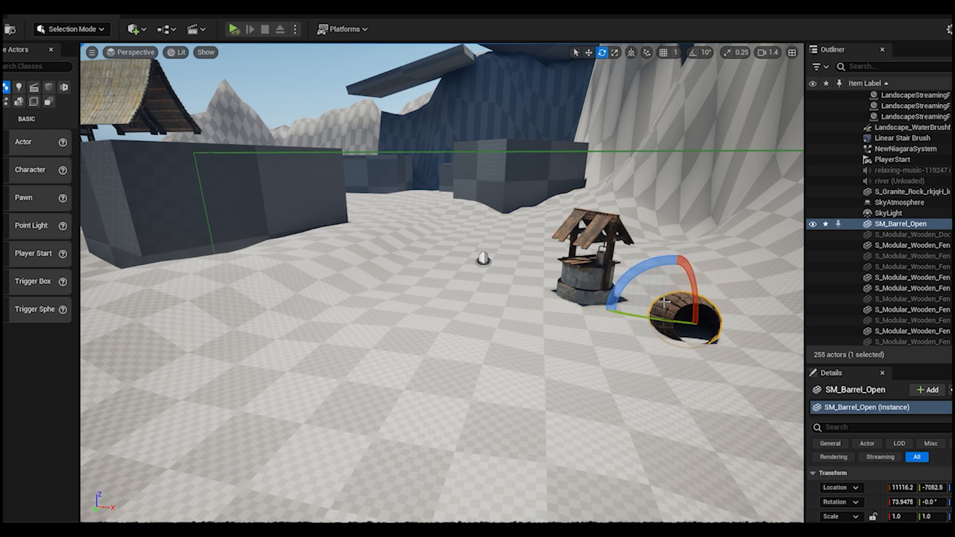
{"action": "left_click_drag", "start_coordinate": [624, 312], "coordinate": [716, 314]}
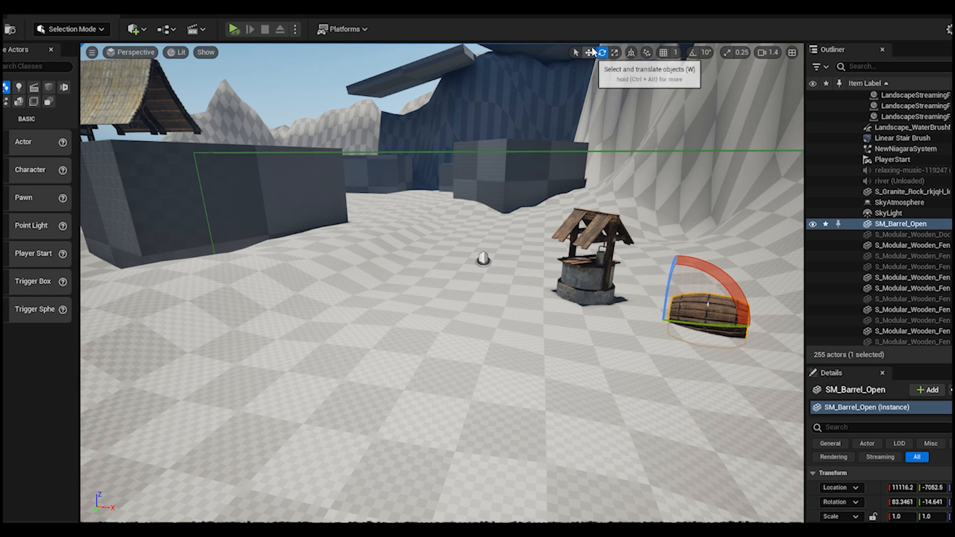
- Raise the lying barrel to rest on the ground, shift it close to the well, and deselect it
{"action": "left_click", "coordinate": [588, 52]}
{"action": "left_click_drag", "start_coordinate": [666, 341], "coordinate": [670, 316]}
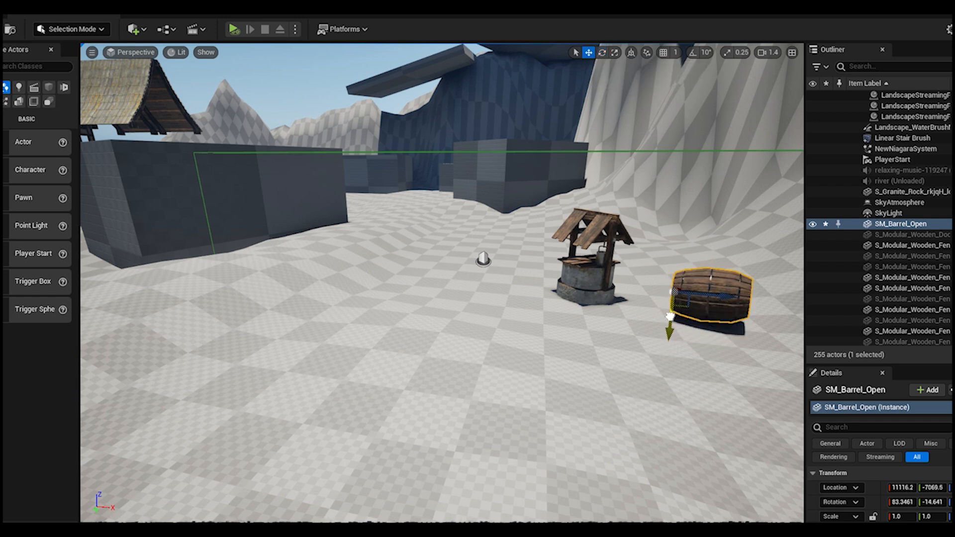
{"action": "left_click_drag", "start_coordinate": [723, 289], "coordinate": [705, 297]}
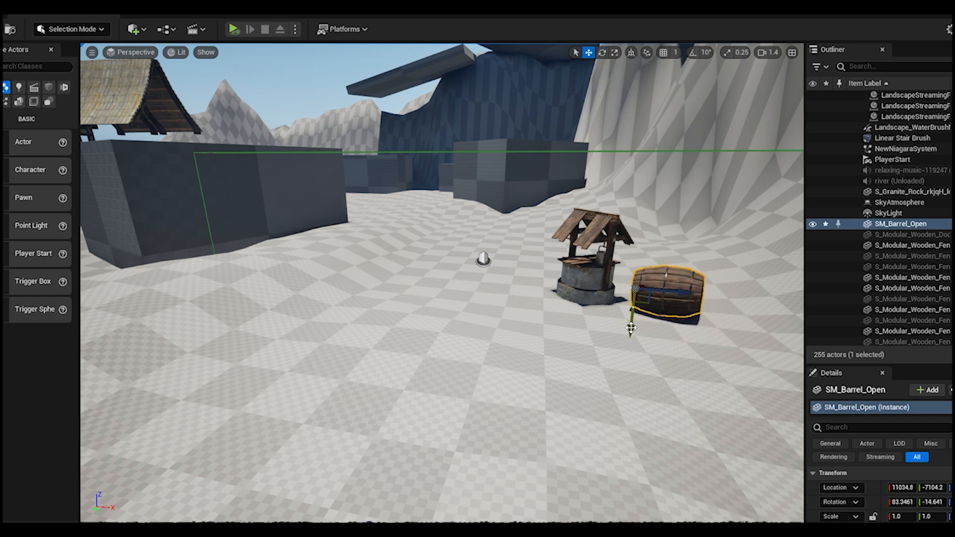
{"action": "left_click_drag", "start_coordinate": [631, 328], "coordinate": [631, 332]}
{"action": "right_click_drag", "start_coordinate": [670, 326], "coordinate": [683, 321]}
{"action": "left_click_drag", "start_coordinate": [639, 306], "coordinate": [657, 303]}
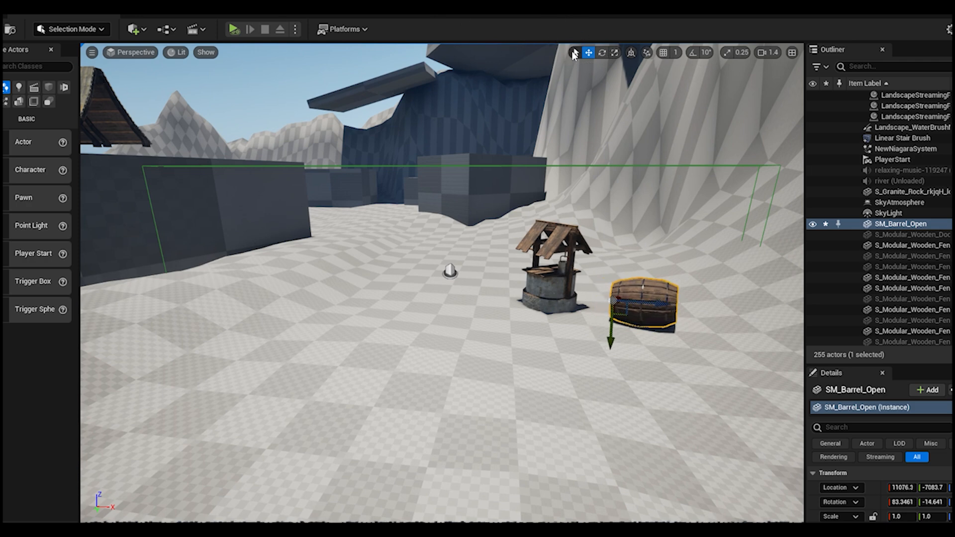
{"action": "left_click", "coordinate": [574, 52]}
{"action": "left_click", "coordinate": [329, 68]}
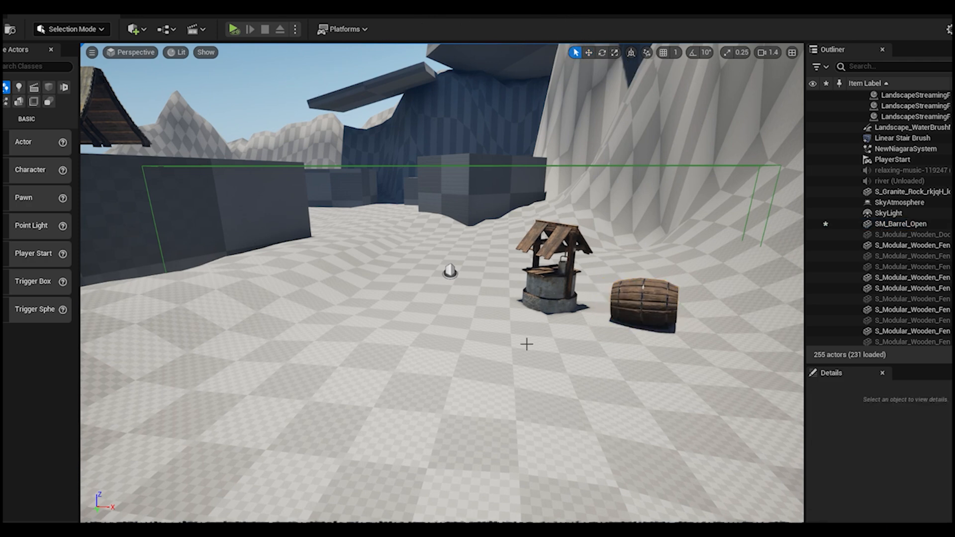
- Duplicate the tiled roof SM_RoofBase_2 from the partly built house and place the copy at the large grey block in the foreground
{"action": "right_click_drag", "start_coordinate": [527, 343], "coordinate": [515, 313]}
{"action": "scroll", "coordinate": [605, 386], "scroll_direction": "down", "scroll_amount": 10}
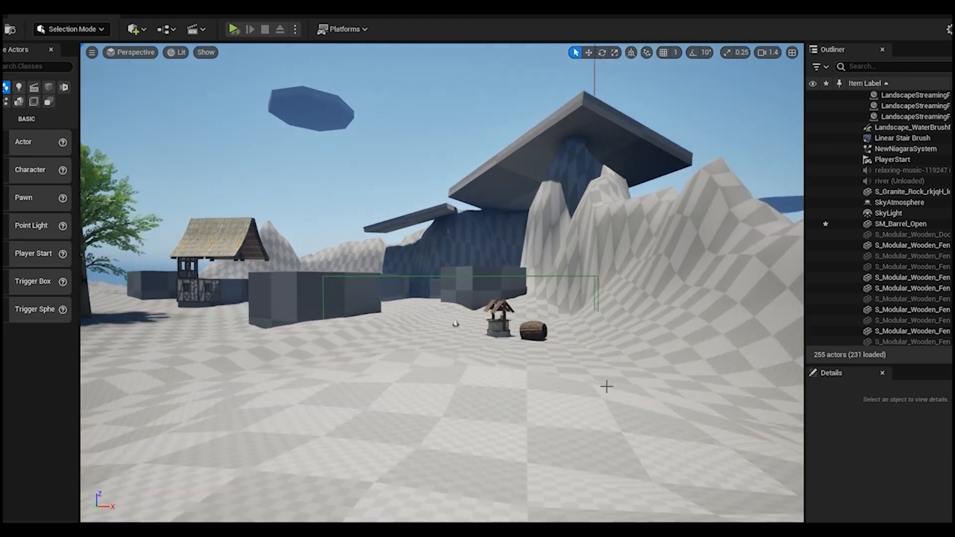
{"action": "right_click_drag", "start_coordinate": [605, 386], "coordinate": [478, 409]}
{"action": "scroll", "coordinate": [614, 384], "scroll_direction": "up", "scroll_amount": 5}
{"action": "key", "text": "a"}
{"action": "scroll", "coordinate": [537, 385], "scroll_direction": "up", "scroll_amount": 5}
{"action": "key", "text": "w"}
{"action": "key", "text": "s"}
{"action": "key", "text": "e"}
{"action": "left_click", "coordinate": [257, 245]}
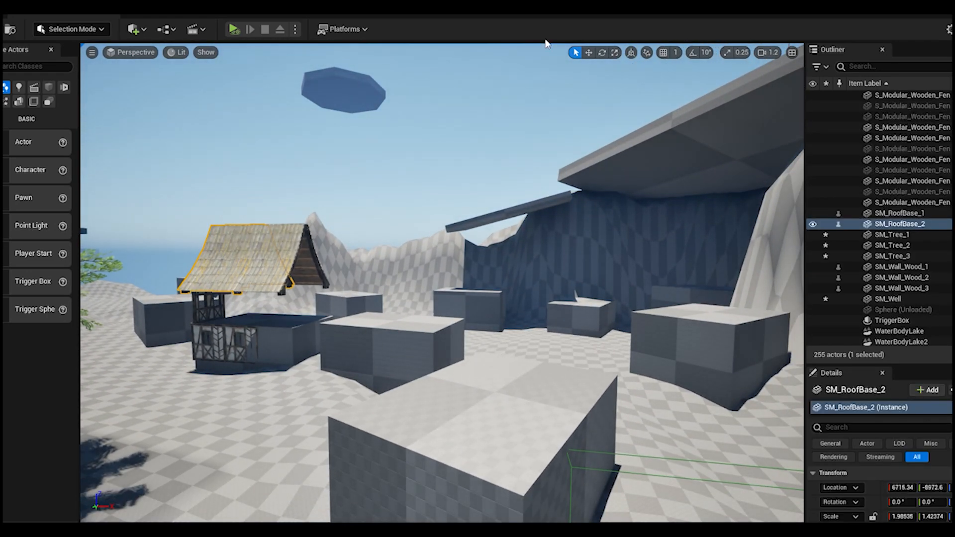
{"action": "left_click", "coordinate": [588, 52]}
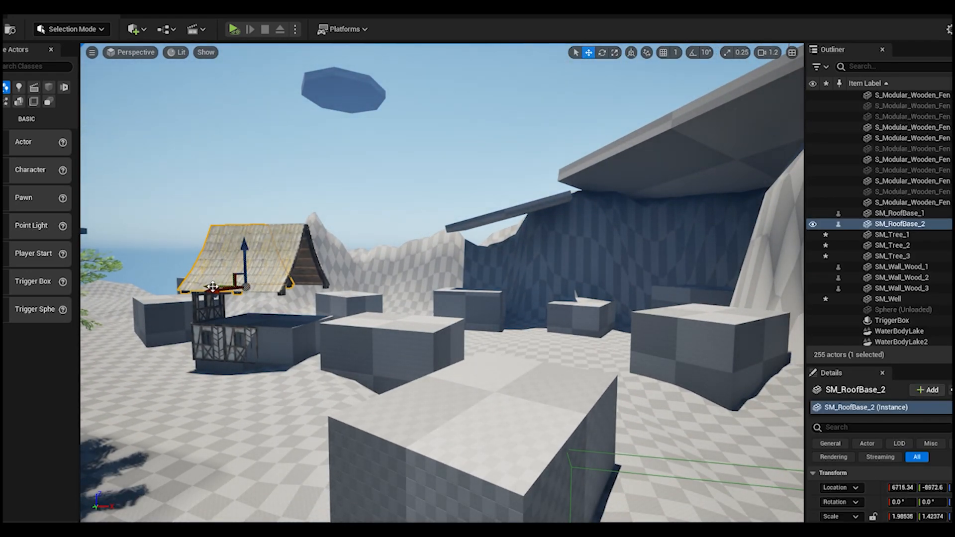
{"action": "left_click_drag", "start_coordinate": [209, 287], "coordinate": [440, 378], "text": "alt"}
- Rotate the copied roof so its open gable faces outward, shift it onto the end of the grey block, and deselect it
{"action": "left_click", "coordinate": [602, 52]}
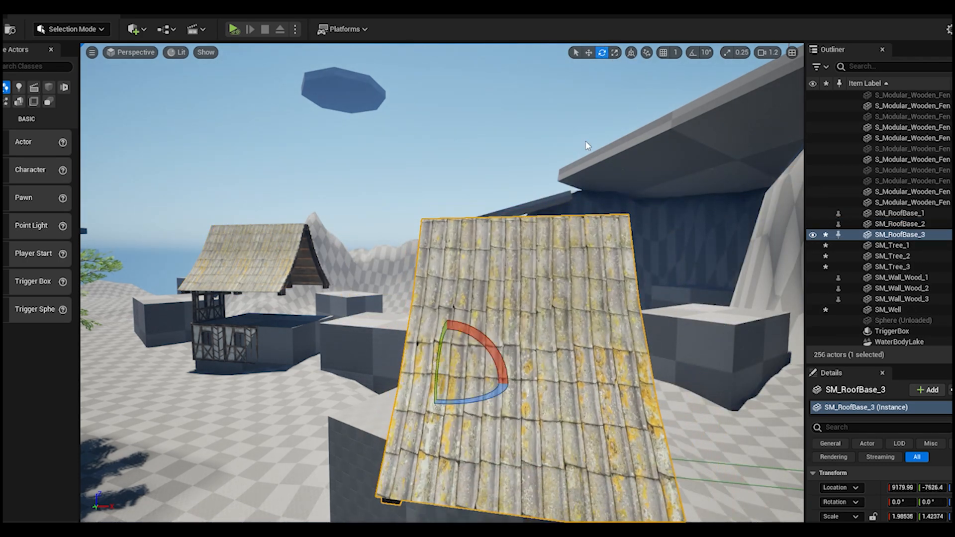
{"action": "left_click_drag", "start_coordinate": [490, 398], "coordinate": [352, 444]}
{"action": "left_click", "coordinate": [589, 53]}
{"action": "left_click", "coordinate": [602, 52]}
{"action": "left_click", "coordinate": [589, 53]}
{"action": "left_click_drag", "start_coordinate": [281, 431], "coordinate": [267, 441]}
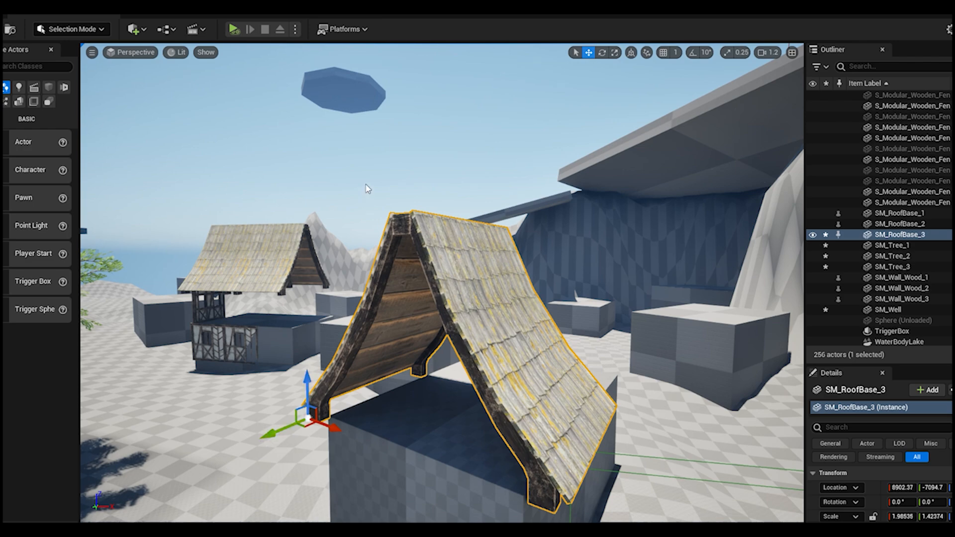
{"action": "left_click", "coordinate": [416, 185]}
- Move the tall tree SM_Tree_3 forward onto the open ground in front of the roofed grey block
{"action": "scroll", "coordinate": [455, 402], "scroll_direction": "down", "scroll_amount": 8}
{"action": "mouse_move", "coordinate": [456, 404]}
{"action": "right_mouse_down"}
{"action": "mouse_move", "coordinate": [480, 390]}
{"action": "mouse_move", "coordinate": [459, 393]}
{"action": "right_mouse_up"}
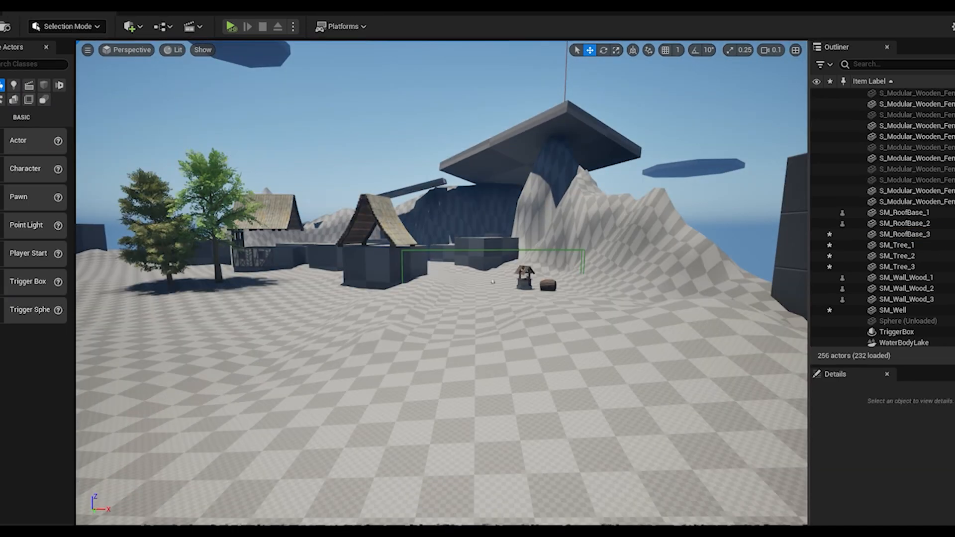
{"action": "scroll", "coordinate": [311, 419], "scroll_direction": "up", "scroll_amount": 3}
{"action": "right_click_drag", "start_coordinate": [311, 420], "coordinate": [286, 382]}
{"action": "scroll", "coordinate": [308, 388], "scroll_direction": "up", "scroll_amount": 5}
{"action": "key", "text": "w"}
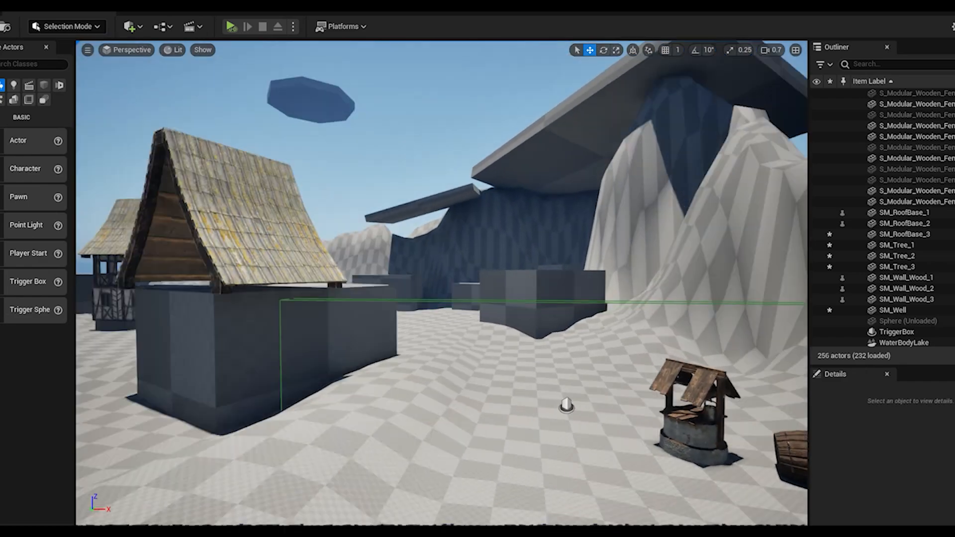
{"action": "right_click_drag", "start_coordinate": [236, 144], "coordinate": [320, 245]}
{"action": "left_click", "coordinate": [340, 222]}
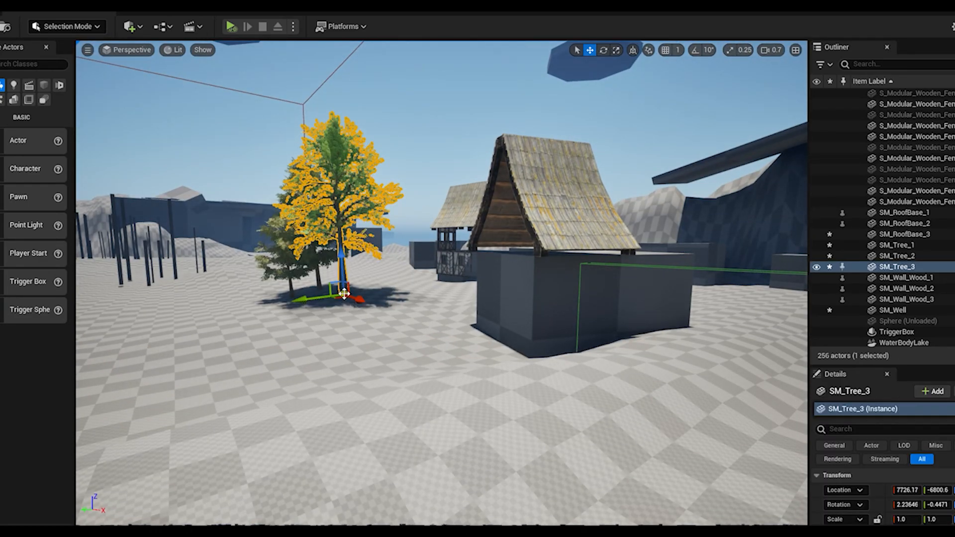
{"action": "mouse_move", "coordinate": [344, 294]}
{"action": "left_mouse_down"}
{"action": "mouse_move", "coordinate": [352, 341]}
{"action": "mouse_move", "coordinate": [336, 310]}
{"action": "left_mouse_up"}
- Move SM_Tree_1 and SM_Tree_2 close behind the tall tree to form a cluster, and deselect them
{"action": "left_click", "coordinate": [319, 282]}
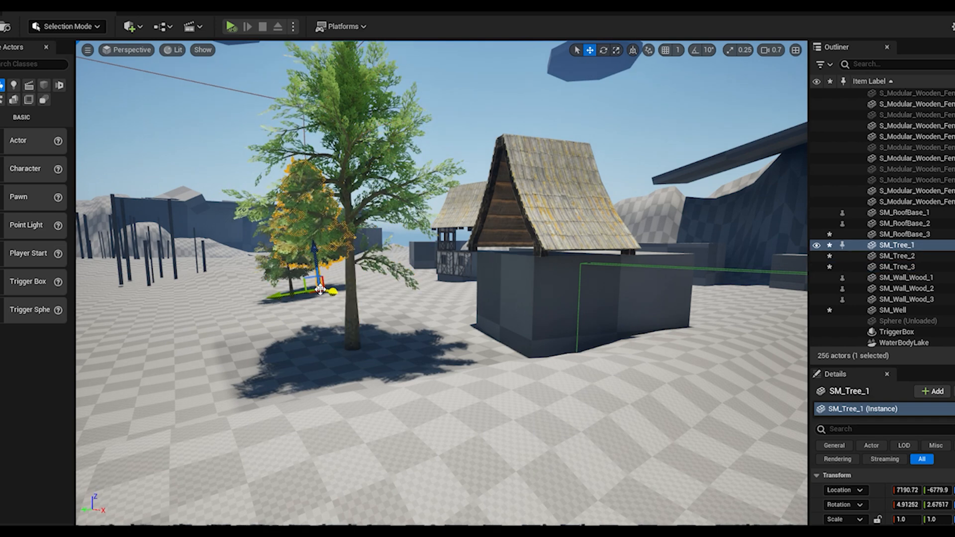
{"action": "left_click_drag", "start_coordinate": [299, 337], "coordinate": [385, 376]}
{"action": "left_click_drag", "start_coordinate": [376, 301], "coordinate": [382, 319]}
{"action": "left_click", "coordinate": [296, 288]}
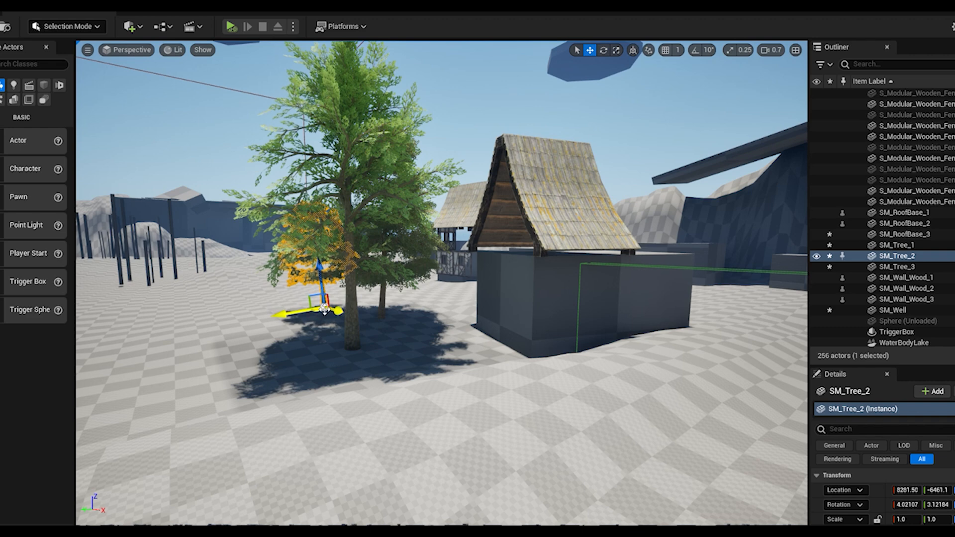
{"action": "left_click_drag", "start_coordinate": [324, 310], "coordinate": [307, 321]}
{"action": "left_click", "coordinate": [533, 62]}
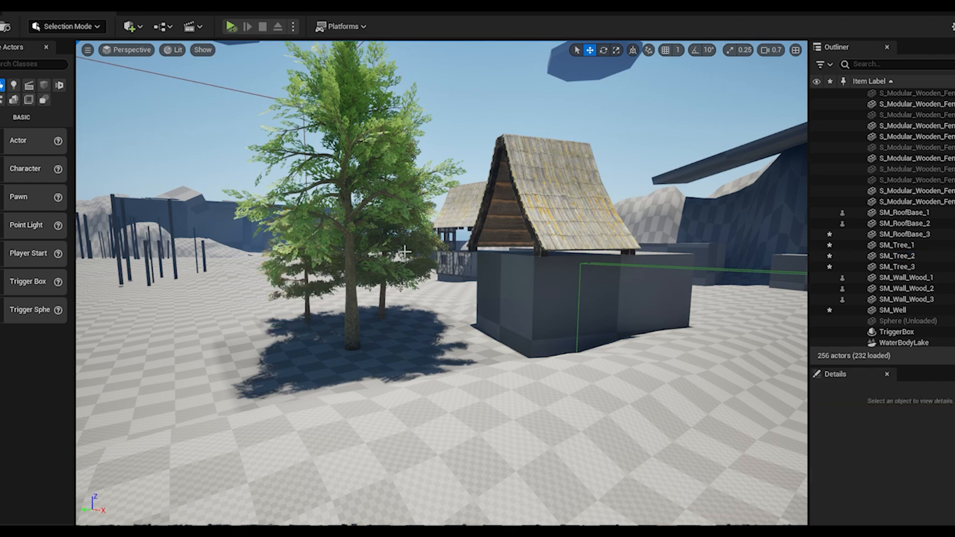
- Save all unsaved changes in the level
{"action": "right_click_drag", "start_coordinate": [405, 252], "coordinate": [409, 258]}
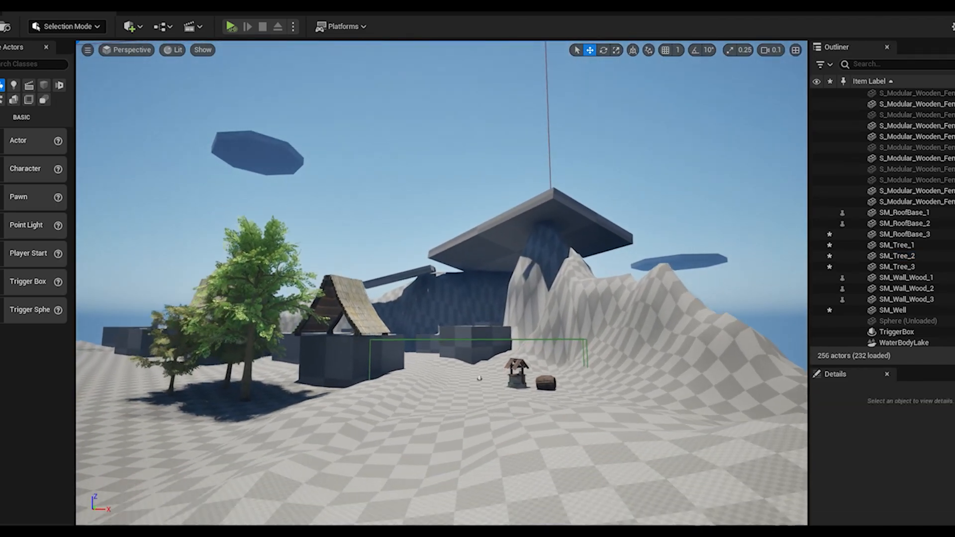
{"action": "mouse_move", "coordinate": [473, 318]}
{"action": "right_mouse_down"}
{"action": "mouse_move", "coordinate": [469, 346]}
{"action": "mouse_move", "coordinate": [467, 333]}
{"action": "right_mouse_up"}
{"action": "scroll", "coordinate": [467, 333], "scroll_direction": "up", "scroll_amount": 5}
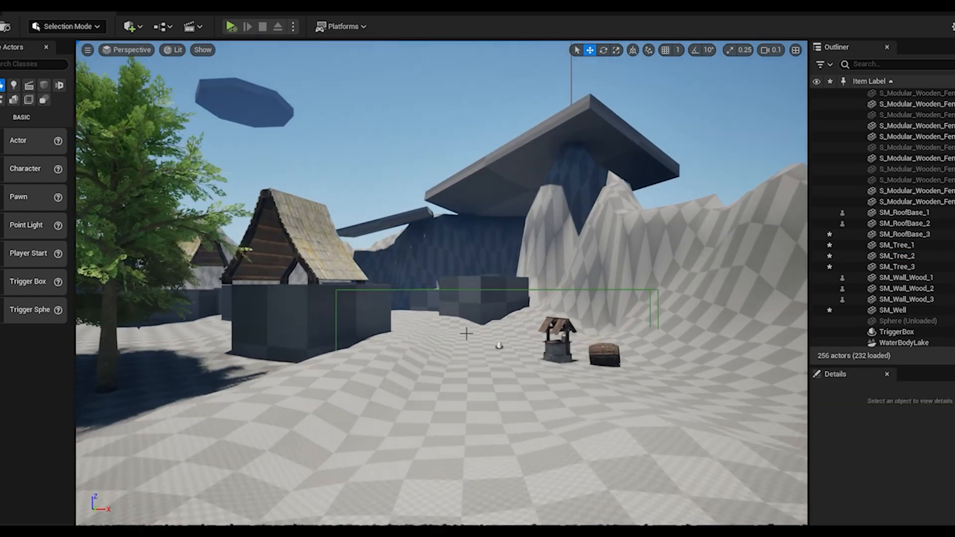
{"action": "scroll", "coordinate": [466, 333], "scroll_direction": "down", "scroll_amount": 2}
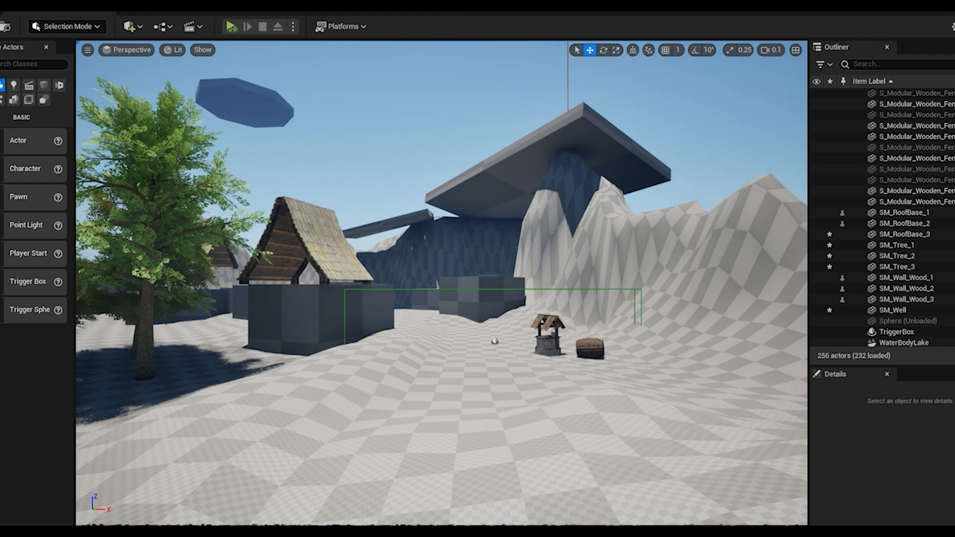
{"action": "left_click", "coordinate": [7, 8]}
{"action": "left_click", "coordinate": [48, 147]}
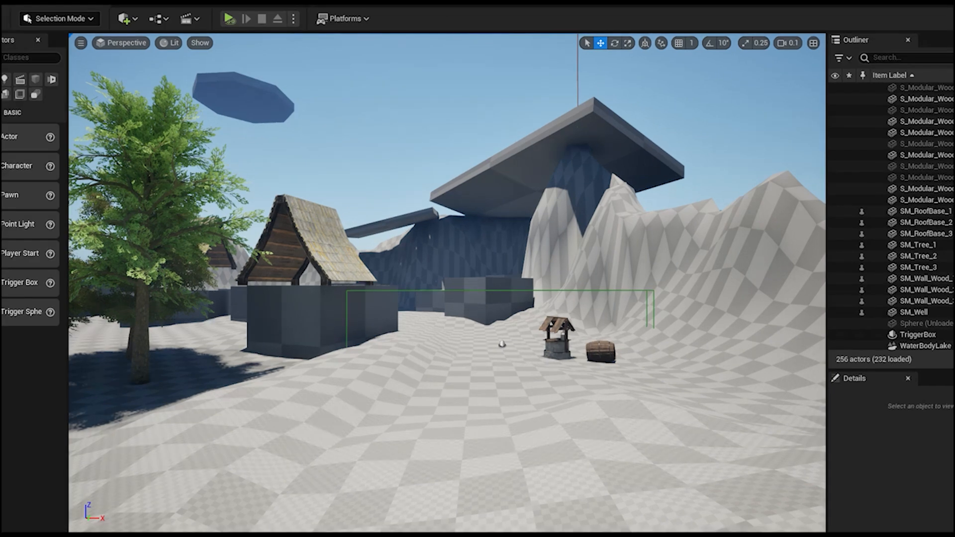
- Duplicate the tall tree SM_Tree_3 and place the copy on the open ground in front of the tree cluster
{"action": "right_click_drag", "start_coordinate": [448, 283], "coordinate": [274, 298]}
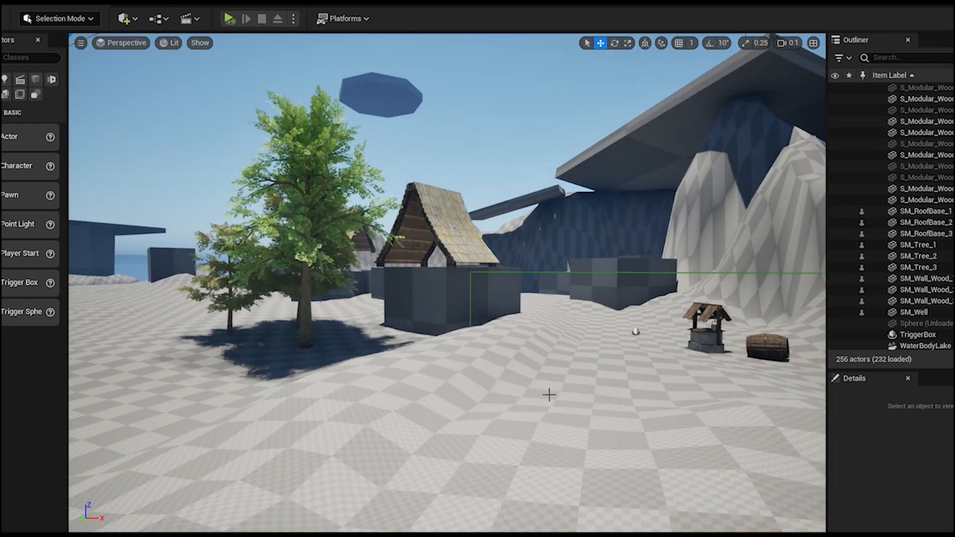
{"action": "right_click_drag", "start_coordinate": [571, 381], "coordinate": [616, 378]}
{"action": "right_click_drag", "start_coordinate": [617, 326], "coordinate": [507, 323]}
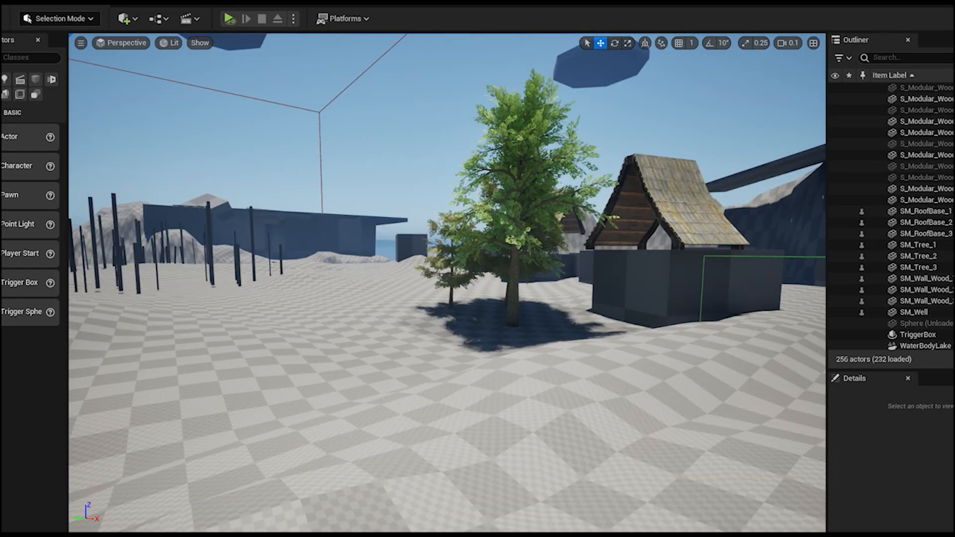
{"action": "scroll", "coordinate": [507, 324], "scroll_direction": "up", "scroll_amount": 5}
{"action": "left_click", "coordinate": [579, 342]}
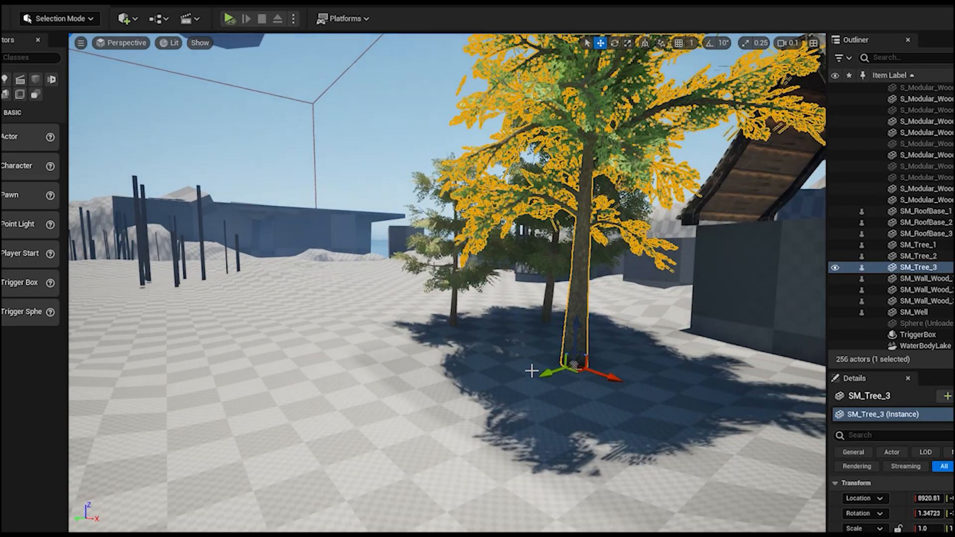
{"action": "left_click_drag", "start_coordinate": [542, 376], "coordinate": [309, 431], "text": "alt"}
- Duplicate the tree standing behind the tall one and position the copy on the ground at the outer side of the cluster
{"action": "left_click", "coordinate": [550, 318]}
{"action": "left_click_drag", "start_coordinate": [517, 329], "coordinate": [279, 363], "text": "alt"}
{"action": "left_click_drag", "start_coordinate": [341, 362], "coordinate": [265, 403]}
- Scale SM_Tree_6 down to about 0.41 to make it a sapling near the roofed block, and deselect it
{"action": "left_click", "coordinate": [454, 318]}
{"action": "left_click", "coordinate": [628, 43]}
{"action": "left_click", "coordinate": [635, 362]}
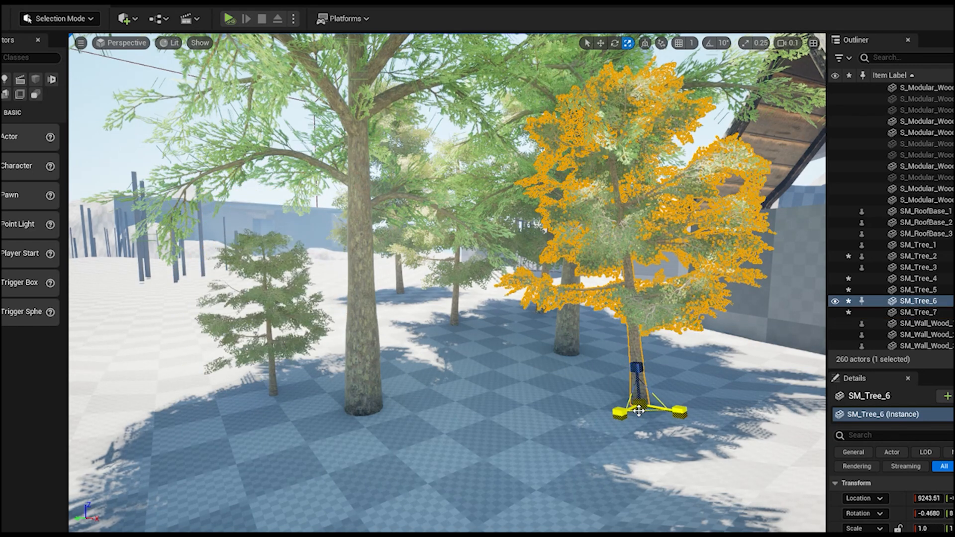
{"action": "left_click_drag", "start_coordinate": [636, 406], "coordinate": [637, 404]}
{"action": "key", "text": "Escape"}
- Duplicate SM_Tree_1 and place the copy across the open ground, on the far side of the barrel from the well
{"action": "right_click_drag", "start_coordinate": [463, 336], "coordinate": [537, 336]}
{"action": "scroll", "coordinate": [463, 337], "scroll_direction": "down", "scroll_amount": 10}
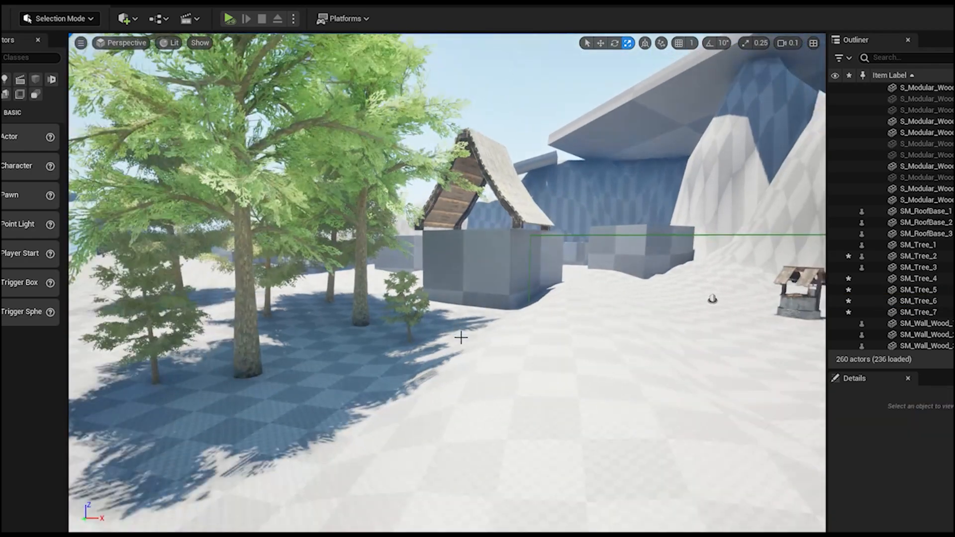
{"action": "right_click_drag", "start_coordinate": [467, 356], "coordinate": [503, 358]}
{"action": "right_click_drag", "start_coordinate": [257, 308], "coordinate": [256, 307]}
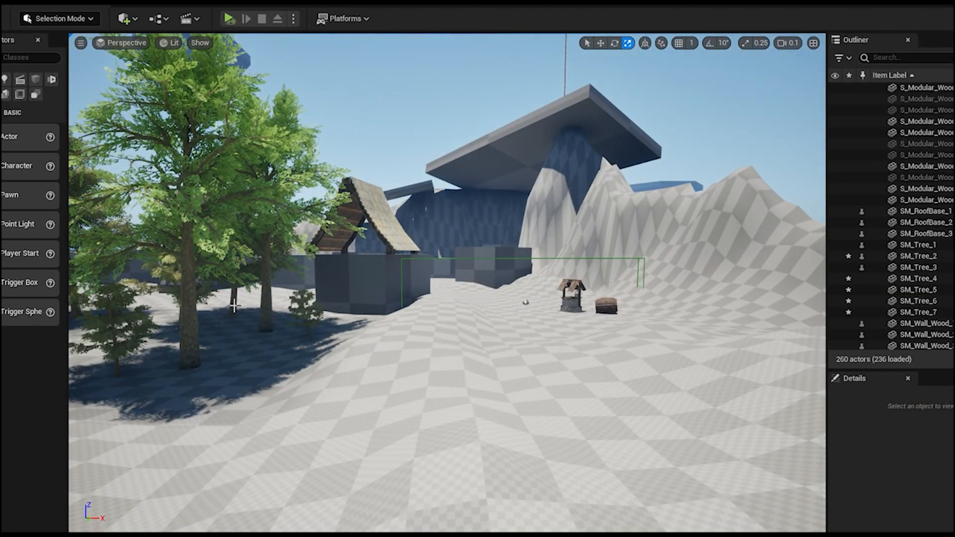
{"action": "left_click", "coordinate": [234, 307]}
{"action": "left_click", "coordinate": [601, 43]}
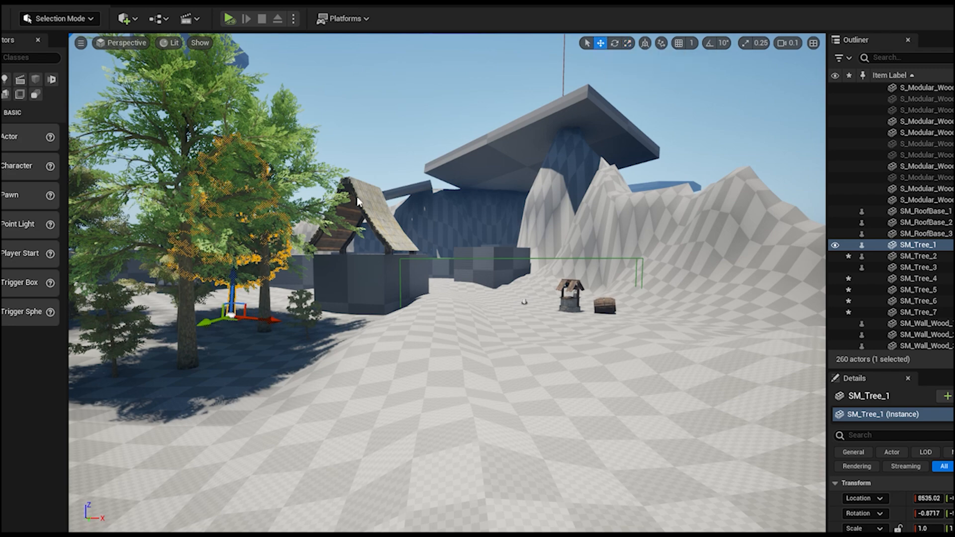
{"action": "left_click_drag", "start_coordinate": [232, 317], "coordinate": [706, 326], "text": "alt"}
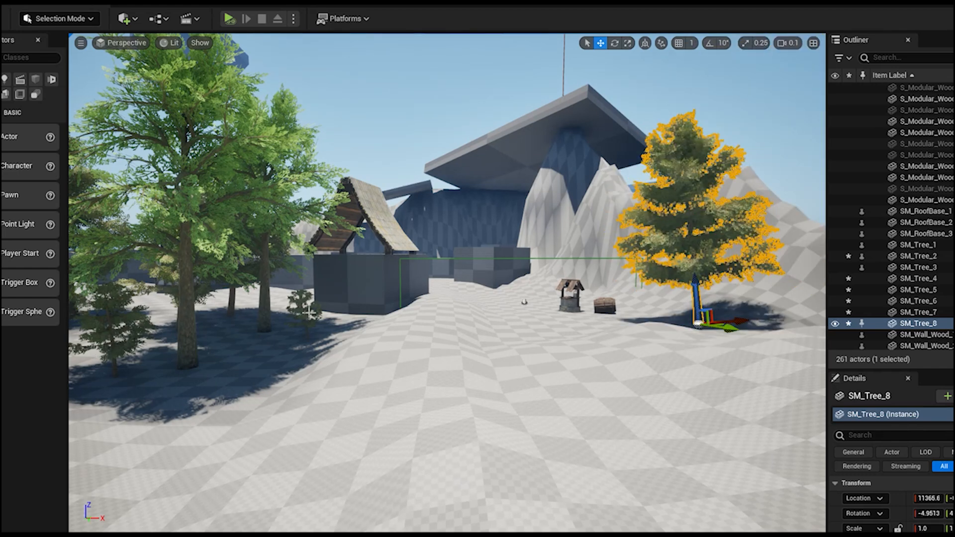
- Duplicate the small sapling SM_Tree_6, place the copy beside the new tree near the barrel, and deselect it
{"action": "left_click", "coordinate": [311, 350]}
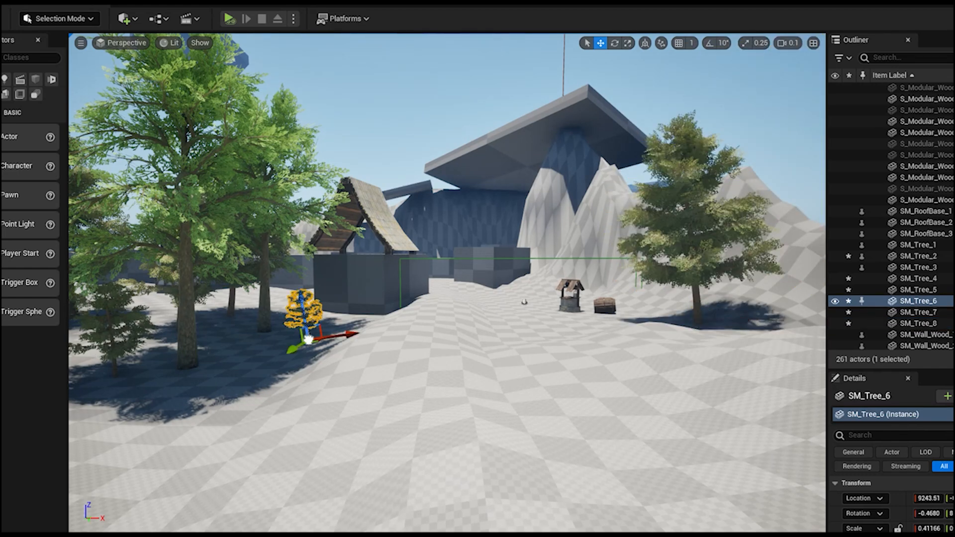
{"action": "left_click_drag", "start_coordinate": [309, 339], "coordinate": [760, 331], "text": "alt"}
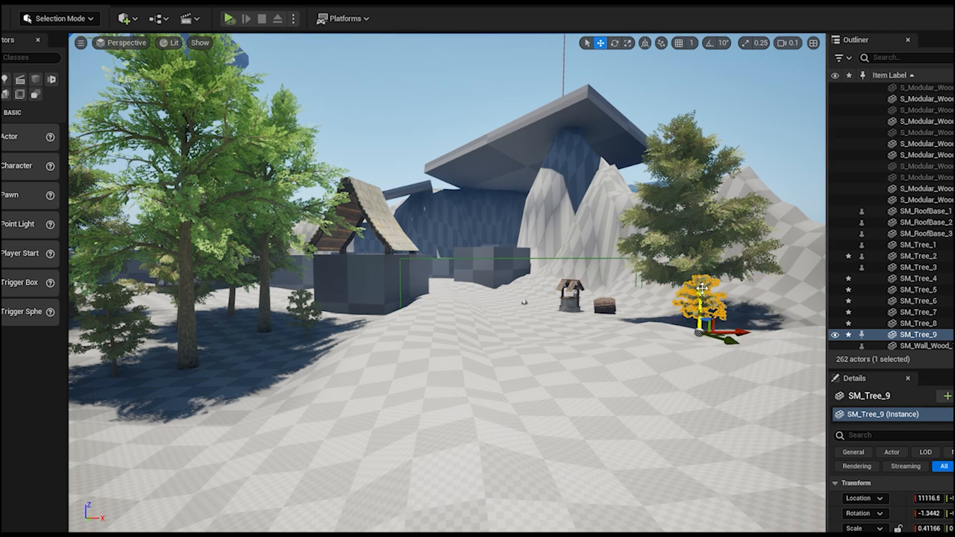
{"action": "left_click", "coordinate": [748, 76]}
- Duplicate SM_RoofBase_3 sideways along the grey block so the copy covers the block's uncovered half, and deselect it
{"action": "right_click_drag", "start_coordinate": [652, 303], "coordinate": [752, 246]}
{"action": "scroll", "coordinate": [653, 302], "scroll_direction": "up", "scroll_amount": 8}
{"action": "key", "text": "s"}
{"action": "right_click_drag", "start_coordinate": [567, 336], "coordinate": [553, 368]}
{"action": "scroll", "coordinate": [568, 335], "scroll_direction": "up", "scroll_amount": 5}
{"action": "key", "text": "e"}
{"action": "key", "text": "q"}
{"action": "key", "text": "e"}
{"action": "key", "text": "q"}
{"action": "right_click_drag", "start_coordinate": [512, 365], "coordinate": [358, 376]}
{"action": "key", "text": "w"}
{"action": "right_click_drag", "start_coordinate": [479, 315], "coordinate": [547, 315]}
{"action": "key", "text": "s"}
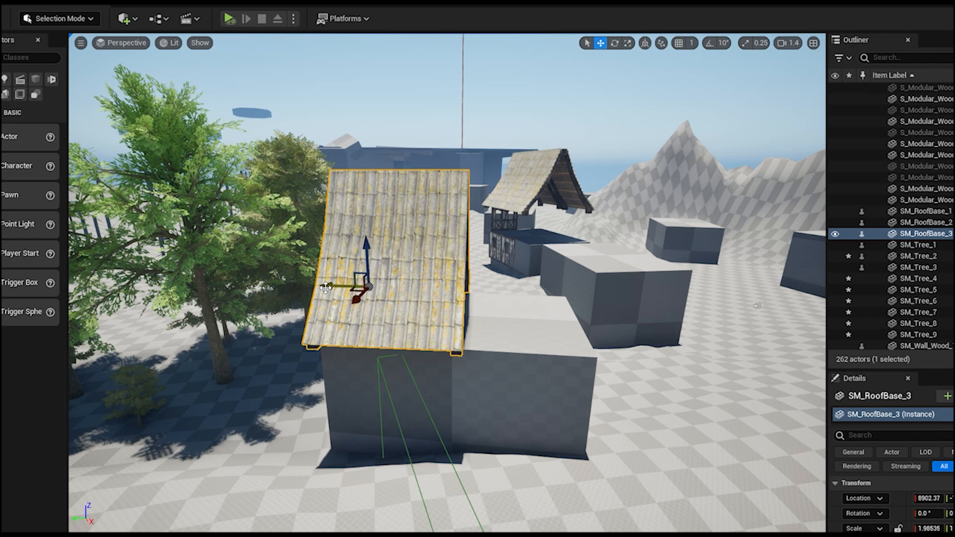
{"action": "left_click_drag", "start_coordinate": [326, 287], "coordinate": [416, 296], "text": "alt"}
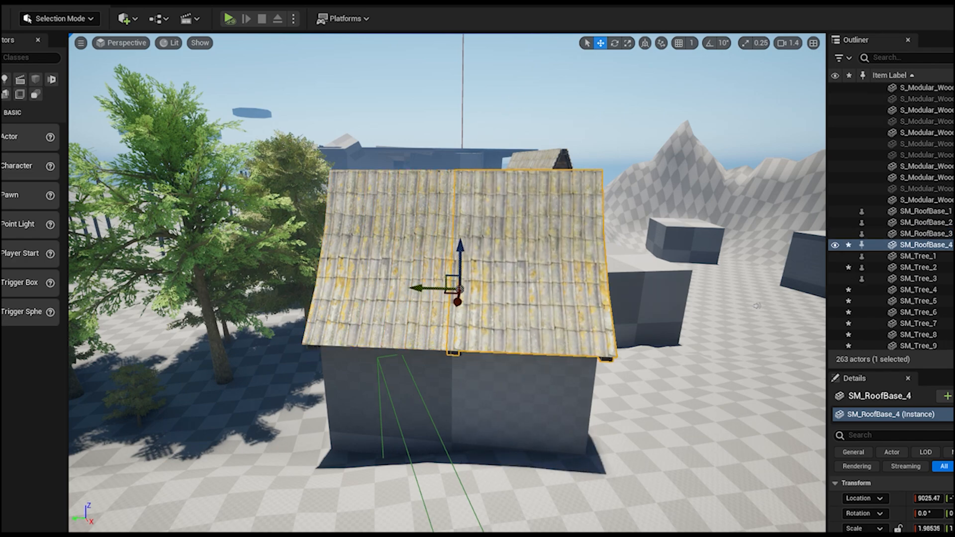
{"action": "key", "text": "Escape"}
- Face the open ground leading to the lake, switch to Landscape mode, and make room to see its sculpting tools
{"action": "right_click_drag", "start_coordinate": [446, 267], "coordinate": [209, 264]}
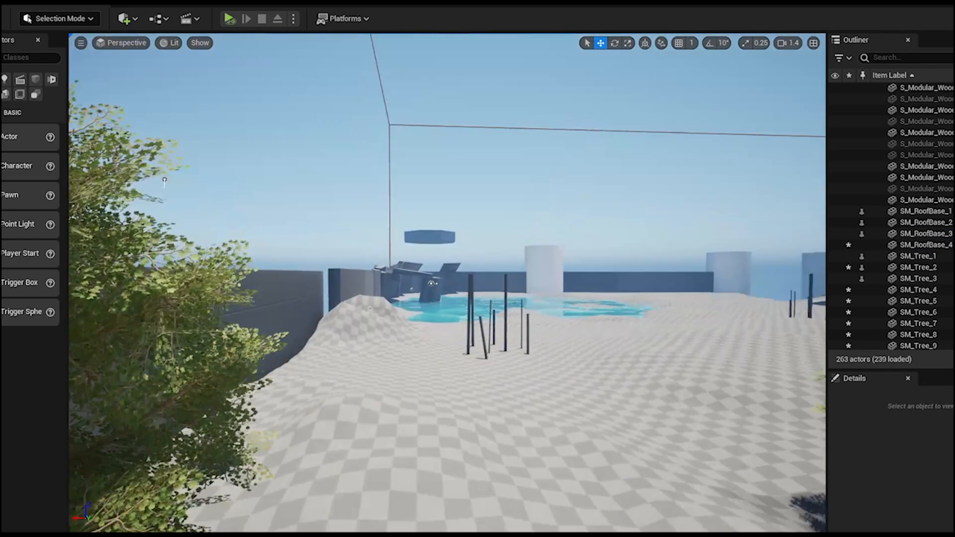
{"action": "key", "text": "s"}
{"action": "right_click_drag", "start_coordinate": [441, 352], "coordinate": [477, 333]}
{"action": "key", "text": "a"}
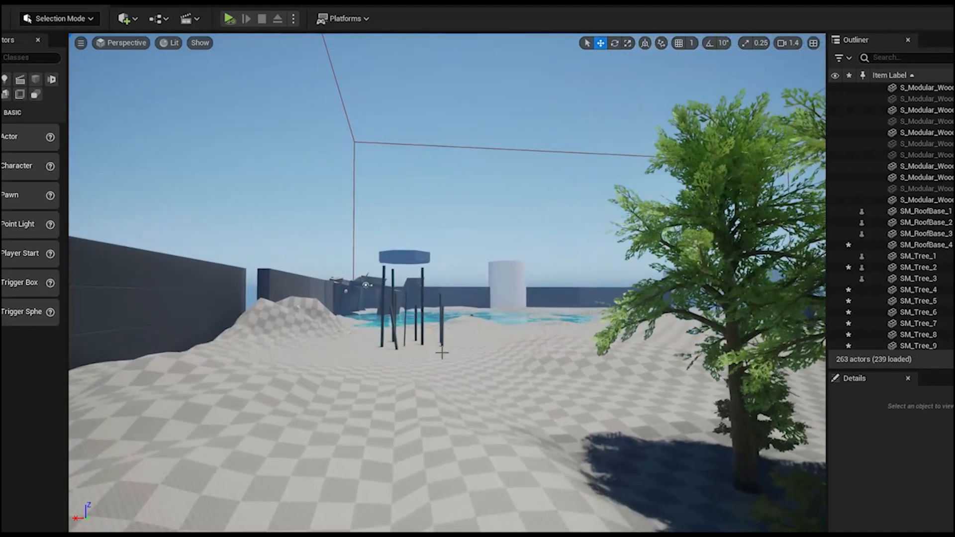
{"action": "key", "text": "q"}
{"action": "right_click_drag", "start_coordinate": [380, 370], "coordinate": [362, 367]}
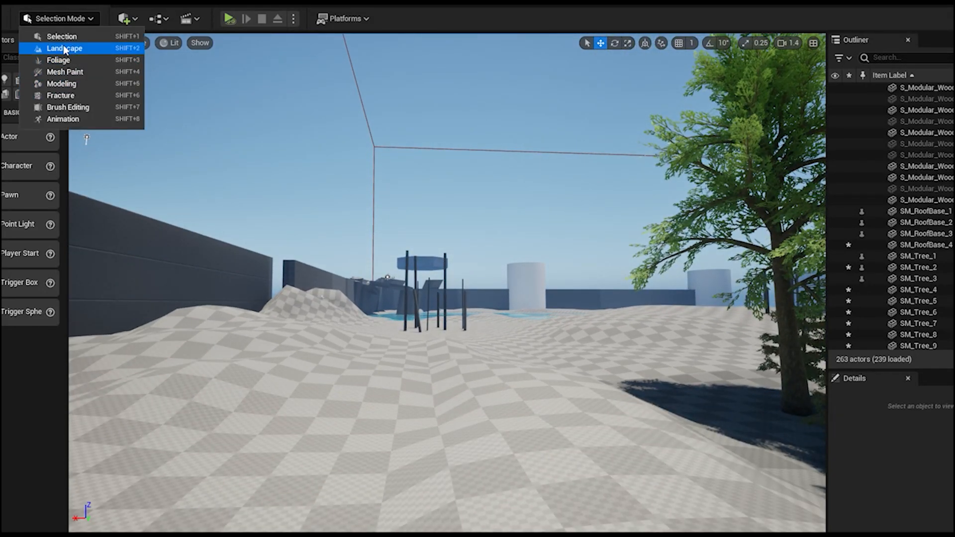
{"action": "left_click", "coordinate": [66, 48]}
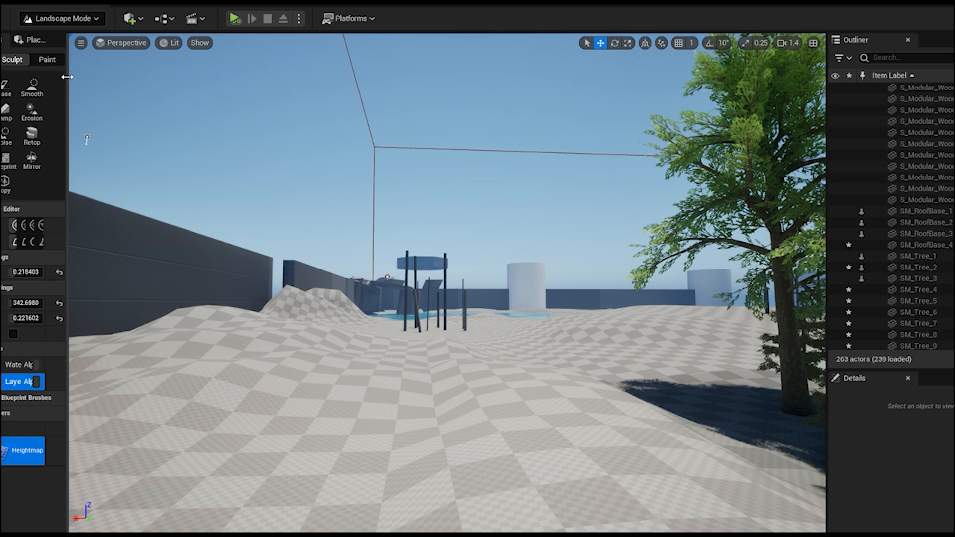
{"action": "left_click_drag", "start_coordinate": [67, 77], "coordinate": [128, 76]}
- Carve a shallow path through the open ground beside the trees toward the lake with the landscape Erase tool
{"action": "left_click", "coordinate": [32, 87]}
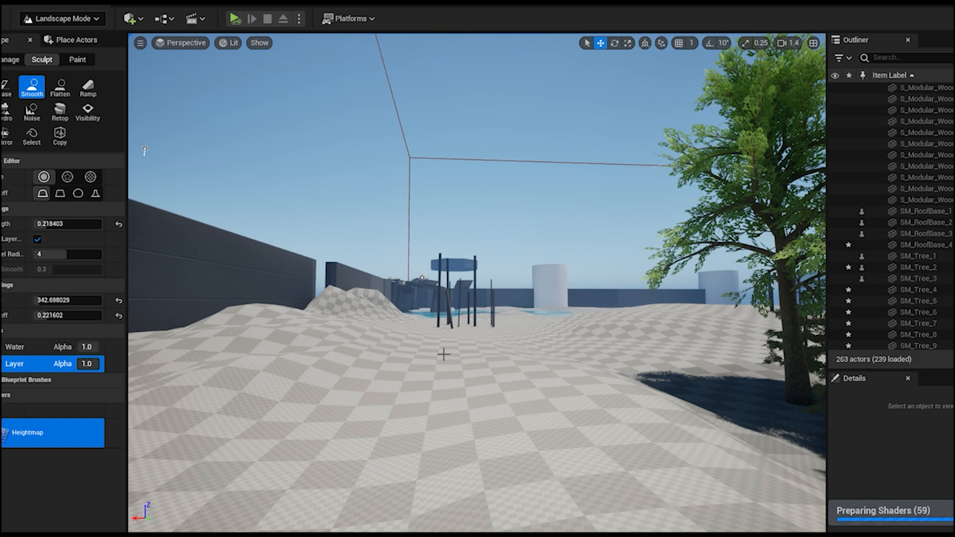
{"action": "left_click", "coordinate": [9, 87]}
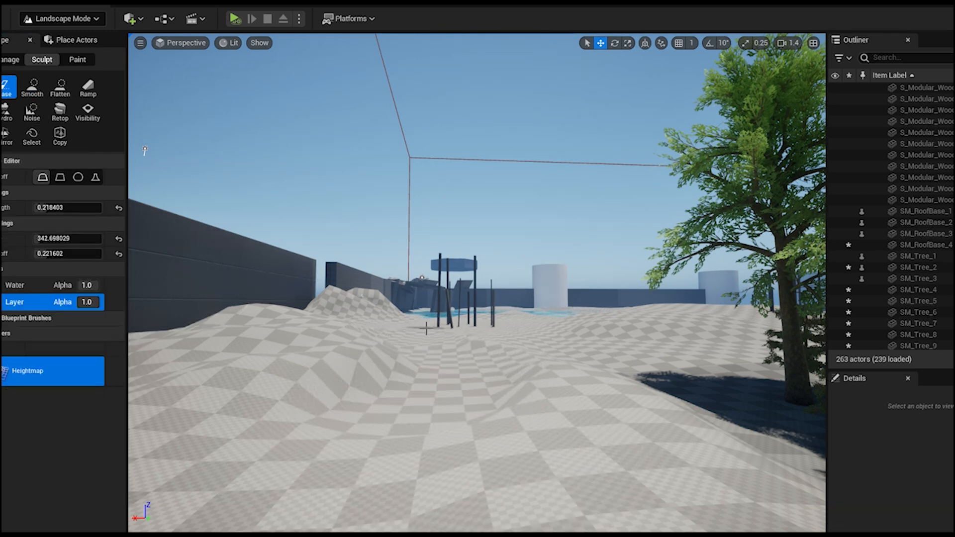
{"action": "right_click_drag", "start_coordinate": [385, 461], "coordinate": [436, 473]}
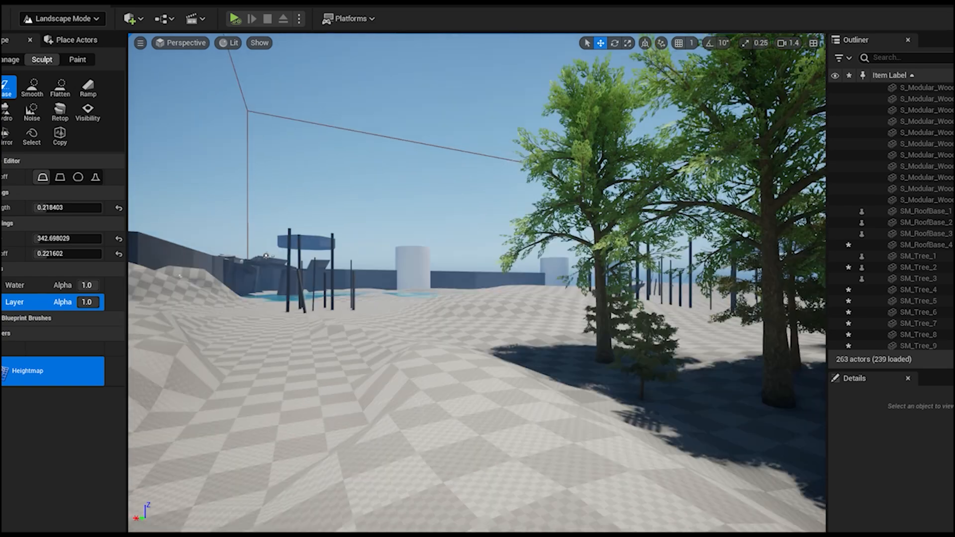
{"action": "scroll", "coordinate": [384, 461], "scroll_direction": "down", "scroll_amount": 3}
{"action": "scroll", "coordinate": [384, 461], "scroll_direction": "down", "scroll_amount": 2}
{"action": "right_click_drag", "start_coordinate": [305, 458], "coordinate": [249, 427]}
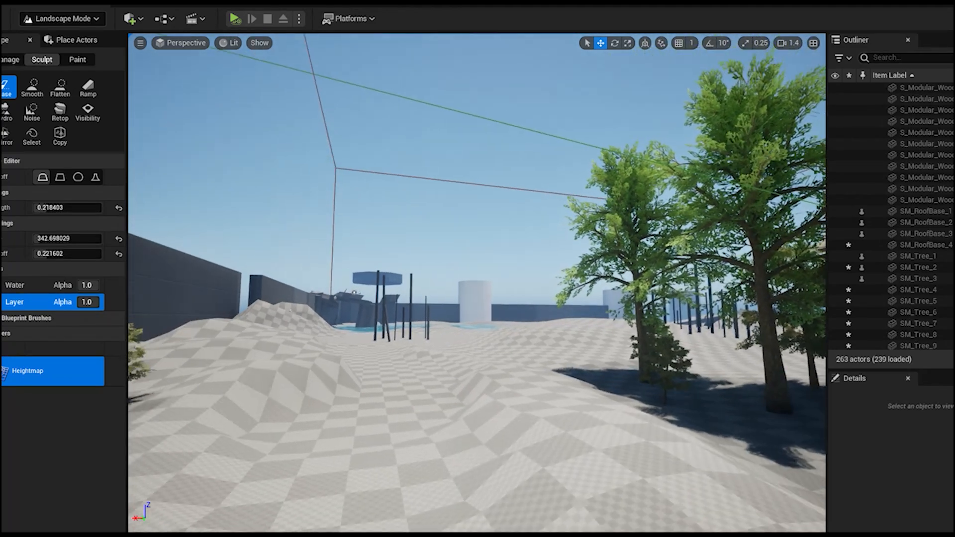
- Inspect the freshly carved path and its banks, looking back toward the well, barrel and roofed houses
{"action": "scroll", "coordinate": [317, 443], "scroll_direction": "up", "scroll_amount": 2}
{"action": "scroll", "coordinate": [316, 442], "scroll_direction": "up", "scroll_amount": 2}
{"action": "scroll", "coordinate": [501, 395], "scroll_direction": "up", "scroll_amount": 2}
{"action": "mouse_move", "coordinate": [501, 395]}
{"action": "right_mouse_down"}
{"action": "mouse_move", "coordinate": [871, 413]}
{"action": "mouse_move", "coordinate": [578, 368]}
{"action": "mouse_move", "coordinate": [679, 418]}
{"action": "right_mouse_up"}
{"action": "scroll", "coordinate": [501, 395], "scroll_direction": "up", "scroll_amount": 5}
{"action": "scroll", "coordinate": [418, 368], "scroll_direction": "down", "scroll_amount": 2}
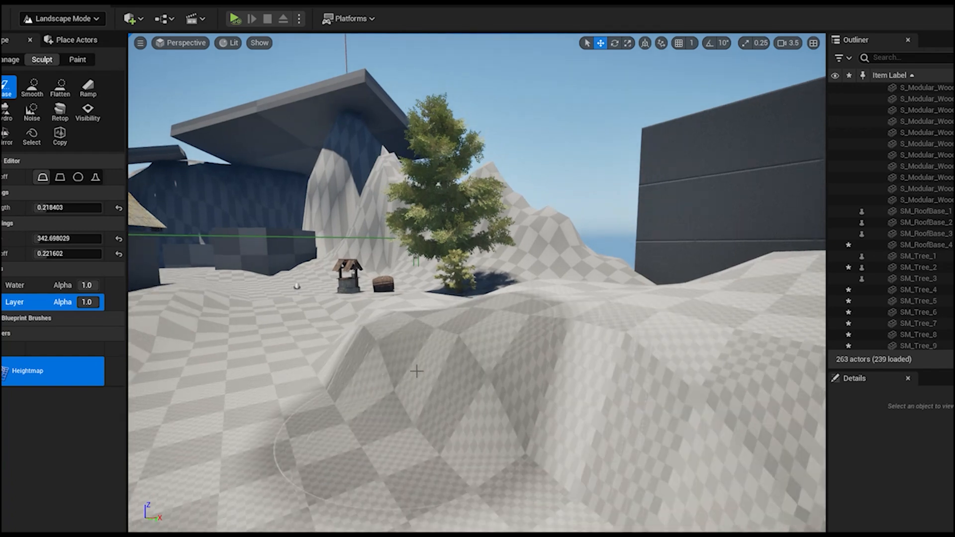
{"action": "right_click_drag", "start_coordinate": [418, 369], "coordinate": [259, 373]}
{"action": "scroll", "coordinate": [443, 291], "scroll_direction": "up", "scroll_amount": 2}
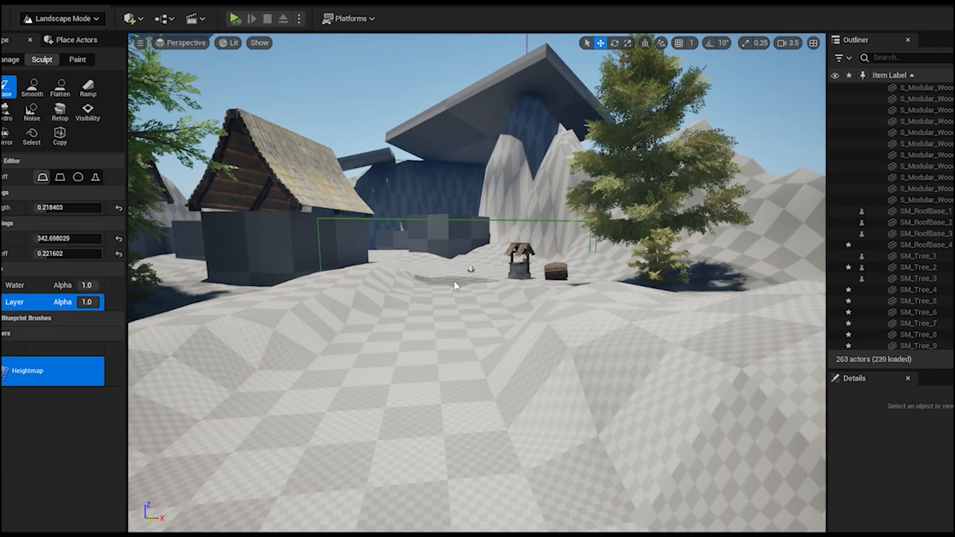
- Level the bumpy ridge between the path and the long dark wall with the landscape Smooth tool
{"action": "right_click_drag", "start_coordinate": [426, 392], "coordinate": [543, 383]}
{"action": "scroll", "coordinate": [386, 350], "scroll_direction": "down", "scroll_amount": 4}
{"action": "right_click_drag", "start_coordinate": [432, 358], "coordinate": [587, 365]}
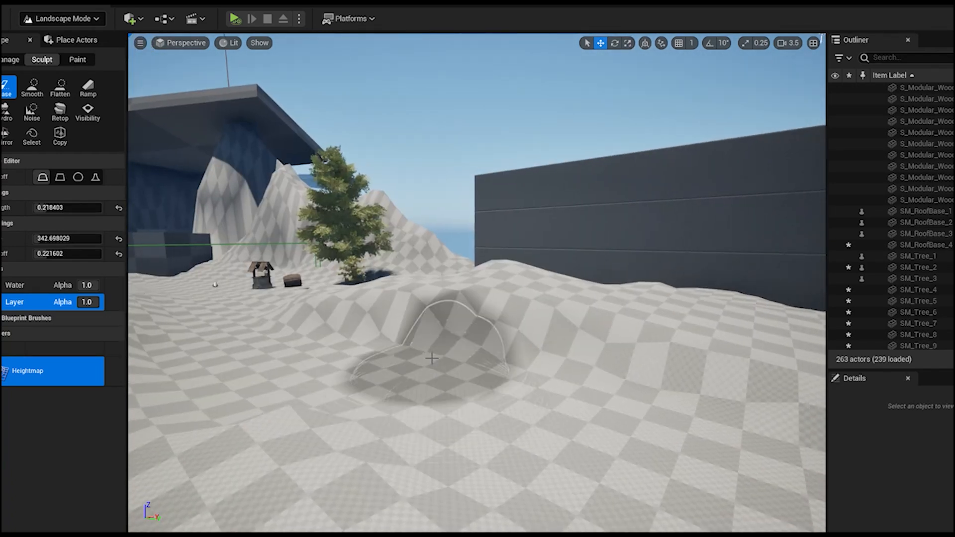
{"action": "left_click", "coordinate": [33, 89]}
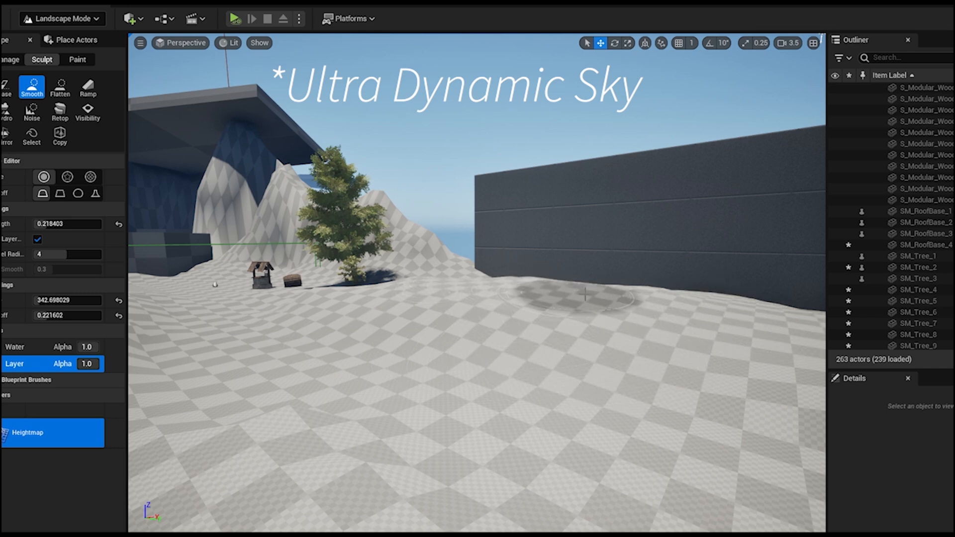
{"action": "right_click_drag", "start_coordinate": [612, 401], "coordinate": [470, 371]}
{"action": "mouse_move", "coordinate": [615, 462]}
{"action": "right_mouse_down"}
{"action": "mouse_move", "coordinate": [684, 455]}
{"action": "mouse_move", "coordinate": [619, 470]}
{"action": "right_mouse_up"}
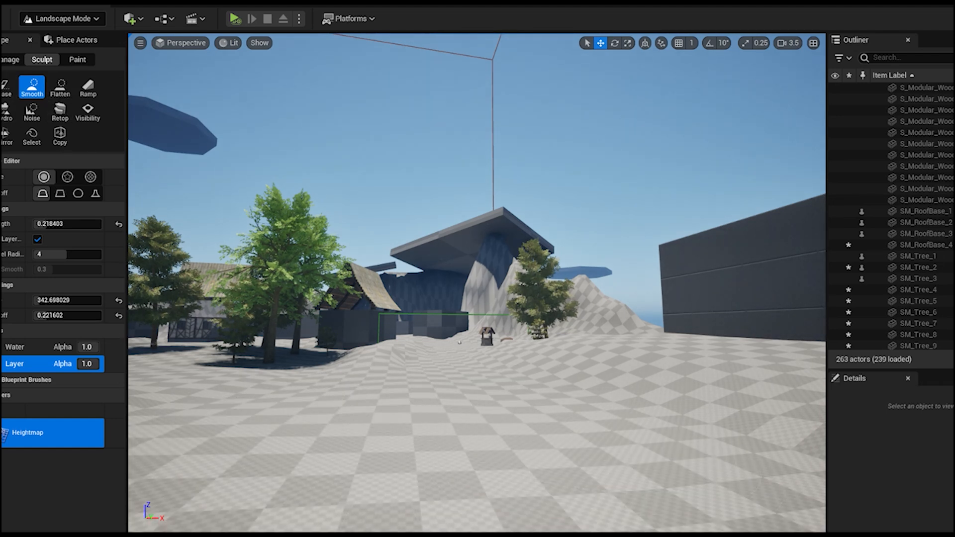
- Raise low mounds beside the path opposite the dark wall with the Sculpt tool, and trim their inner edge with Erase
{"action": "left_click", "coordinate": [4, 134]}
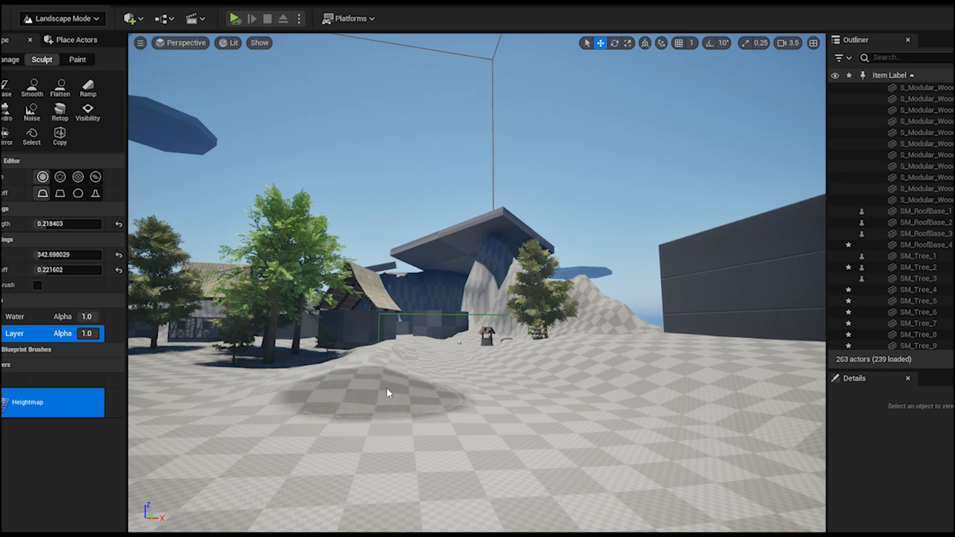
{"action": "right_click_drag", "start_coordinate": [324, 411], "coordinate": [239, 422]}
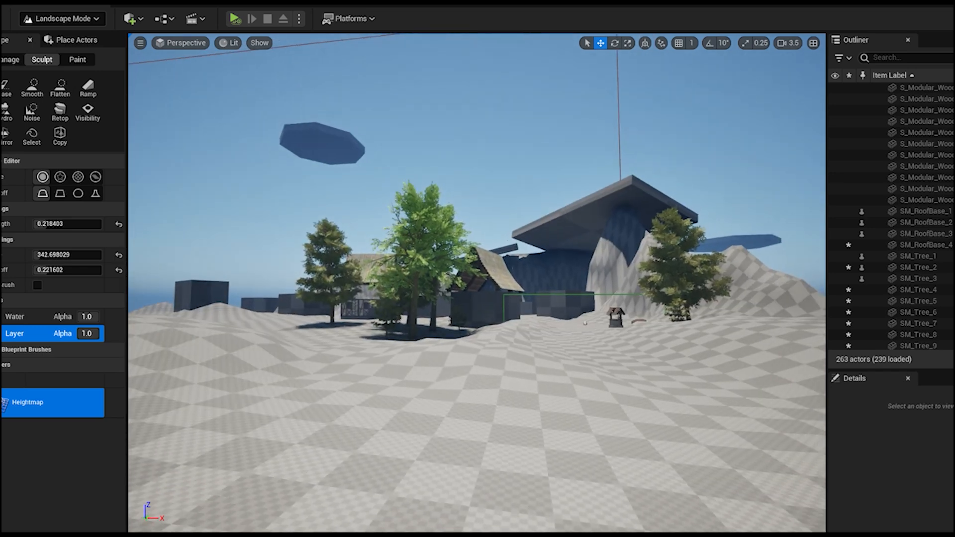
{"action": "mouse_move", "coordinate": [244, 408]}
{"action": "left_mouse_down"}
{"action": "mouse_move", "coordinate": [223, 418]}
{"action": "mouse_move", "coordinate": [279, 445]}
{"action": "left_mouse_up"}
{"action": "right_click_drag", "start_coordinate": [278, 445], "coordinate": [194, 455]}
{"action": "mouse_move", "coordinate": [319, 438]}
{"action": "left_mouse_down"}
{"action": "mouse_move", "coordinate": [239, 388]}
{"action": "mouse_move", "coordinate": [377, 345]}
{"action": "left_mouse_up"}
{"action": "right_click_drag", "start_coordinate": [377, 345], "coordinate": [443, 386]}
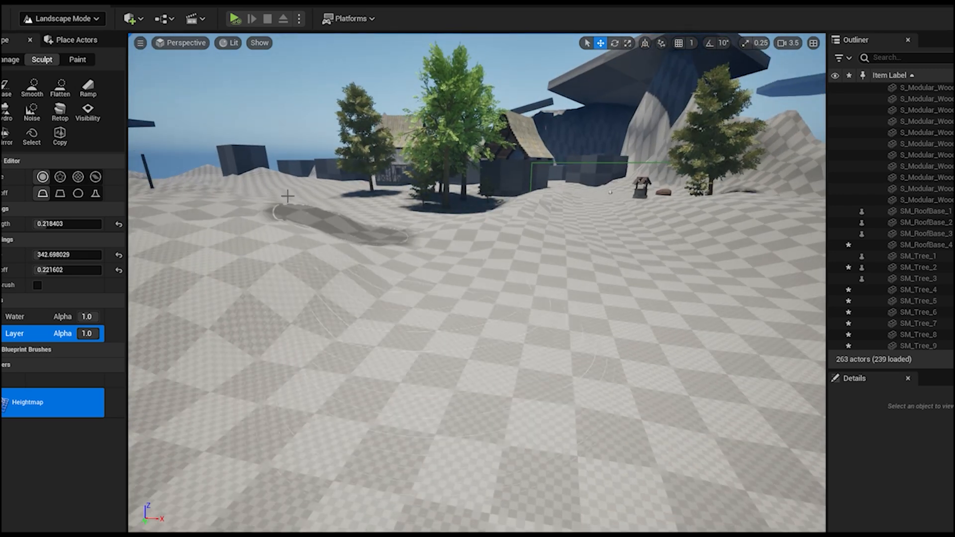
{"action": "left_click", "coordinate": [5, 88]}
{"action": "left_click_drag", "start_coordinate": [426, 373], "coordinate": [421, 271]}
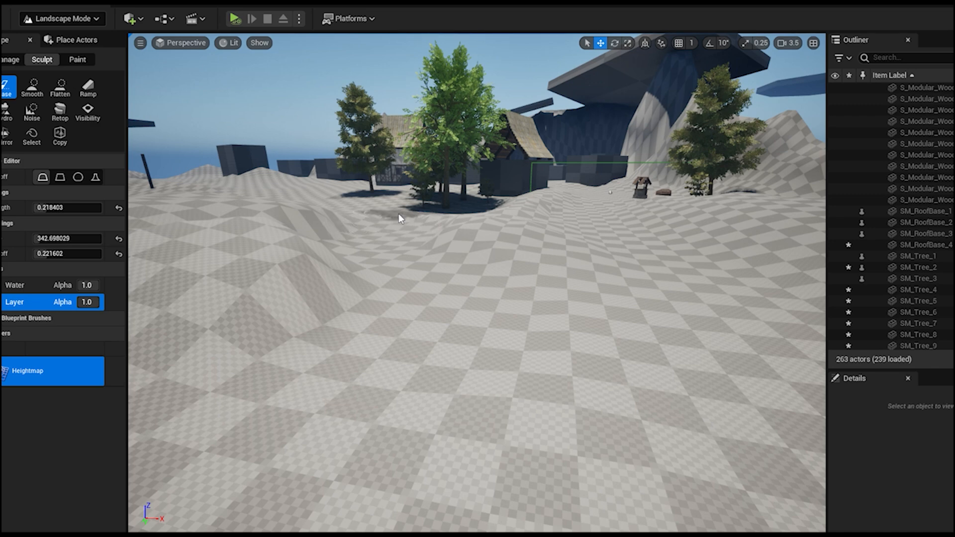
- Check the reshaped path from near ground level, facing the trees, roofed houses and overhanging rock
{"action": "key", "text": "s"}
{"action": "mouse_move", "coordinate": [517, 463]}
{"action": "right_mouse_down"}
{"action": "mouse_move", "coordinate": [577, 393]}
{"action": "mouse_move", "coordinate": [574, 403]}
{"action": "right_mouse_up"}
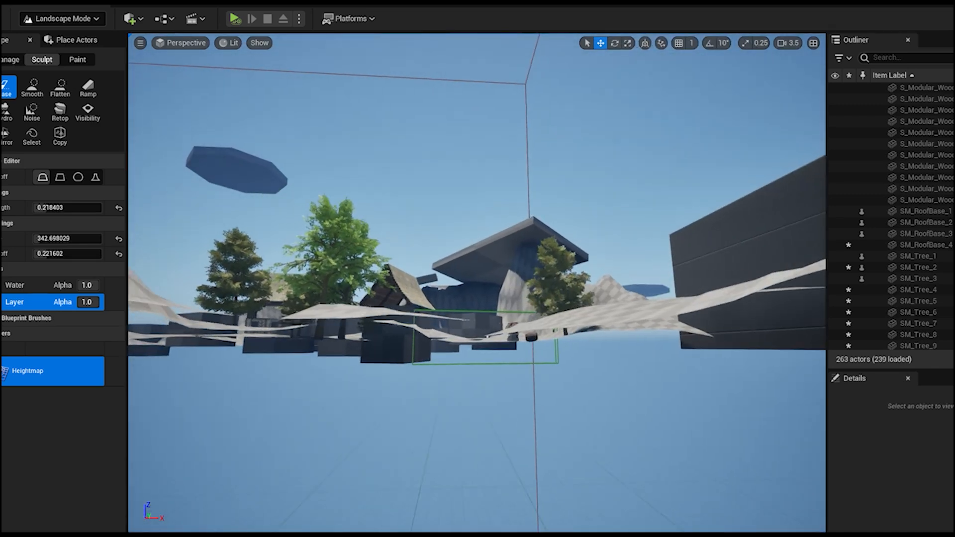
{"action": "key", "text": "e"}
{"action": "key", "text": "a"}
{"action": "key", "text": "d"}
{"action": "key", "text": "q"}
{"action": "key", "text": "e"}
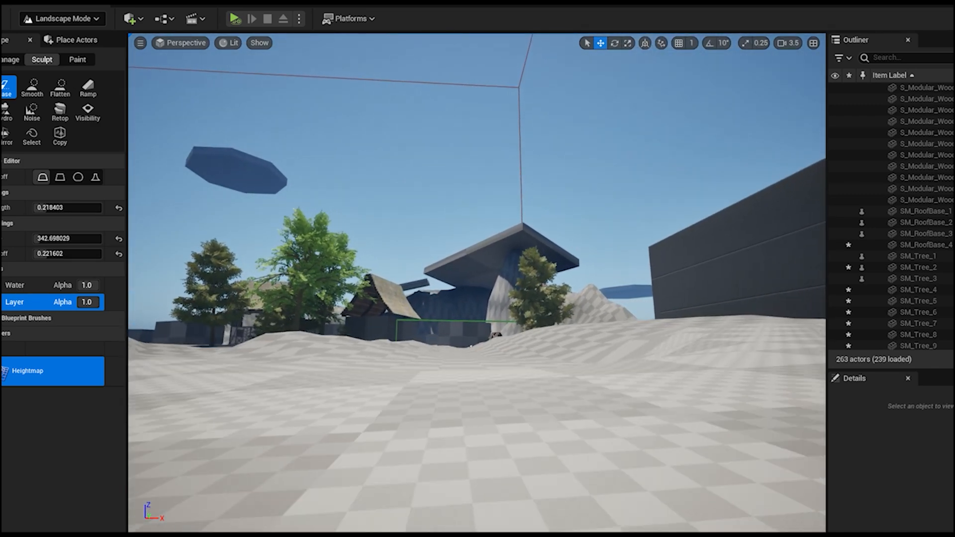
{"action": "key", "text": "d"}
{"action": "key", "text": "e"}
{"action": "key", "text": "a"}
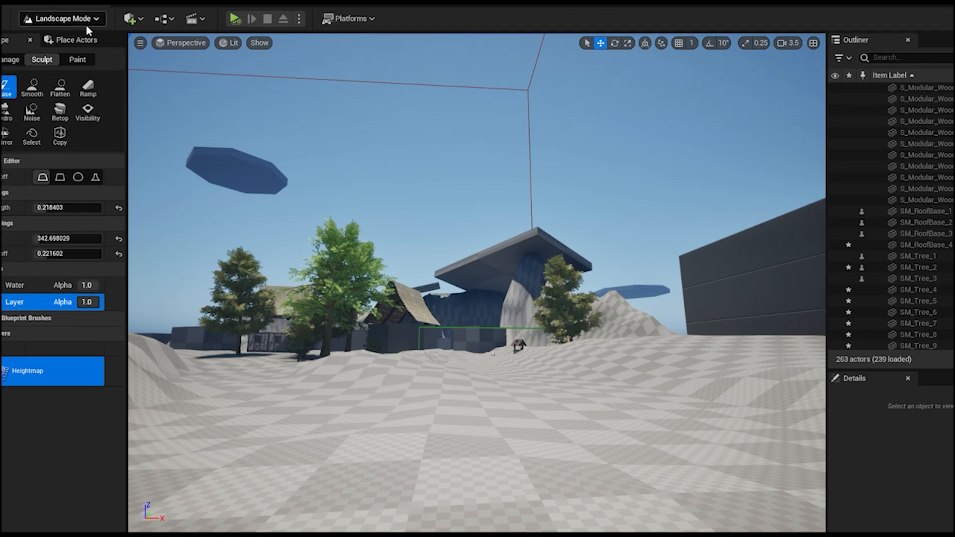
- Return to Selection mode and back the view away past the dark poles to the player start
{"action": "left_click", "coordinate": [73, 41]}
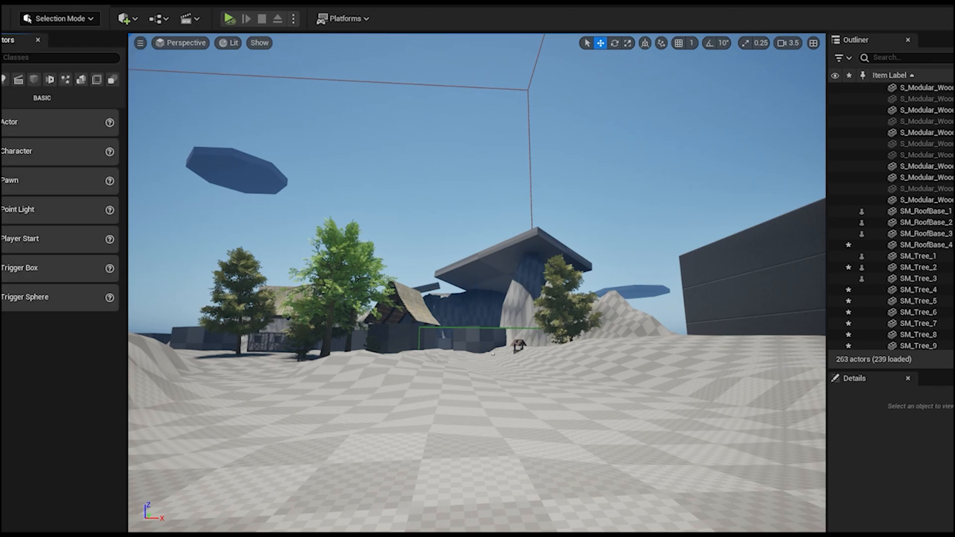
{"action": "right_click_drag", "start_coordinate": [451, 188], "coordinate": [443, 319]}
{"action": "key", "text": "s"}
{"action": "scroll", "coordinate": [425, 386], "scroll_direction": "down", "scroll_amount": 2}
{"action": "key", "text": "s"}
{"action": "right_click_drag", "start_coordinate": [428, 360], "coordinate": [651, 355]}
{"action": "scroll", "coordinate": [428, 360], "scroll_direction": "down", "scroll_amount": 1}
{"action": "scroll", "coordinate": [428, 361], "scroll_direction": "down", "scroll_amount": 3}
{"action": "key", "text": "w"}
{"action": "key", "text": "s"}
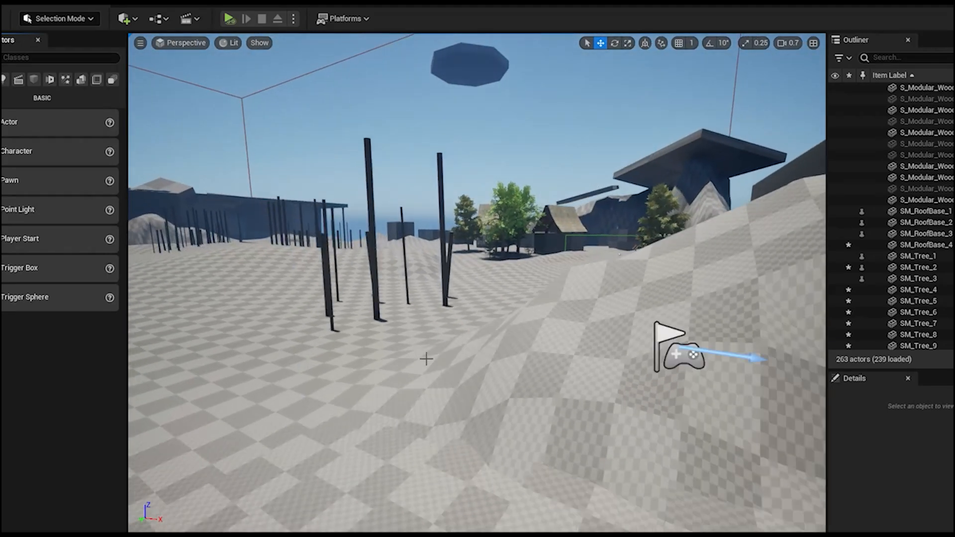
- Survey the lake, the pole groups and the surrounding terrain from above
{"action": "right_click_drag", "start_coordinate": [426, 358], "coordinate": [299, 428]}
{"action": "right_click_drag", "start_coordinate": [423, 380], "coordinate": [328, 259]}
{"action": "key", "text": "s"}
{"action": "scroll", "coordinate": [429, 361], "scroll_direction": "down", "scroll_amount": 3}
{"action": "right_click_drag", "start_coordinate": [494, 336], "coordinate": [423, 528]}
{"action": "right_click", "coordinate": [483, 339]}
{"action": "right_click_drag", "start_coordinate": [531, 391], "coordinate": [530, 391]}
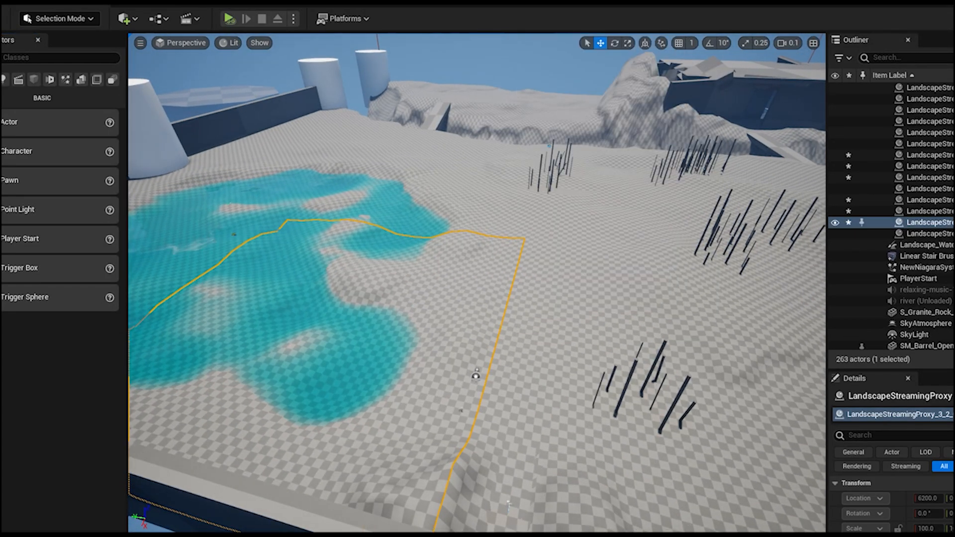
- Play the level from the Linear Stair Brush steps near the player start, run forward, and stop the session
{"action": "key", "text": "s"}
{"action": "mouse_move", "coordinate": [534, 474]}
{"action": "right_mouse_down"}
{"action": "mouse_move", "coordinate": [517, 498]}
{"action": "mouse_move", "coordinate": [562, 408]}
{"action": "mouse_move", "coordinate": [557, 368]}
{"action": "right_mouse_up"}
{"action": "key", "text": "w"}
{"action": "right_click", "coordinate": [513, 380]}
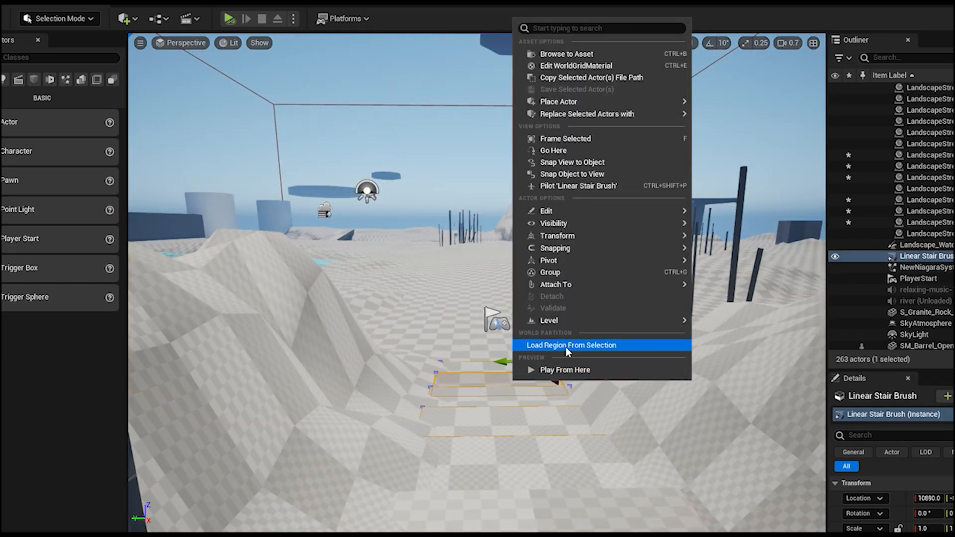
{"action": "left_click", "coordinate": [557, 371]}
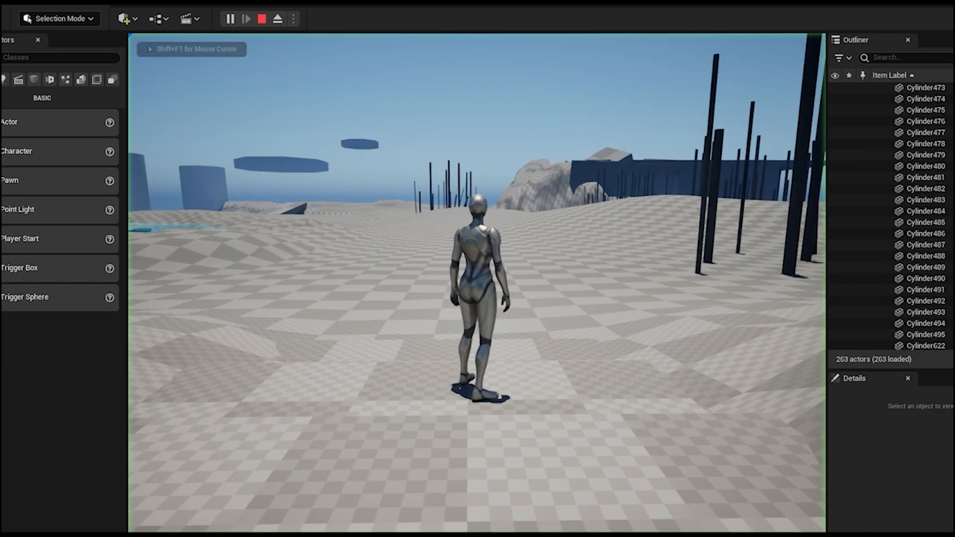
{"action": "key", "text": "w"}
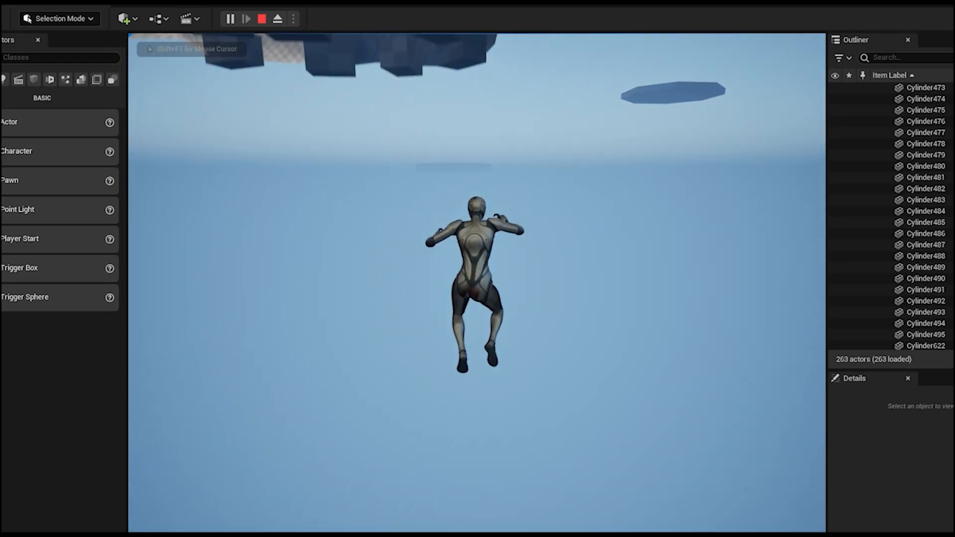
{"action": "key", "text": "Escape"}
- Inspect the ground around the nearby poles, play the level again from beside the stairs, and stop the session
{"action": "key", "text": "e"}
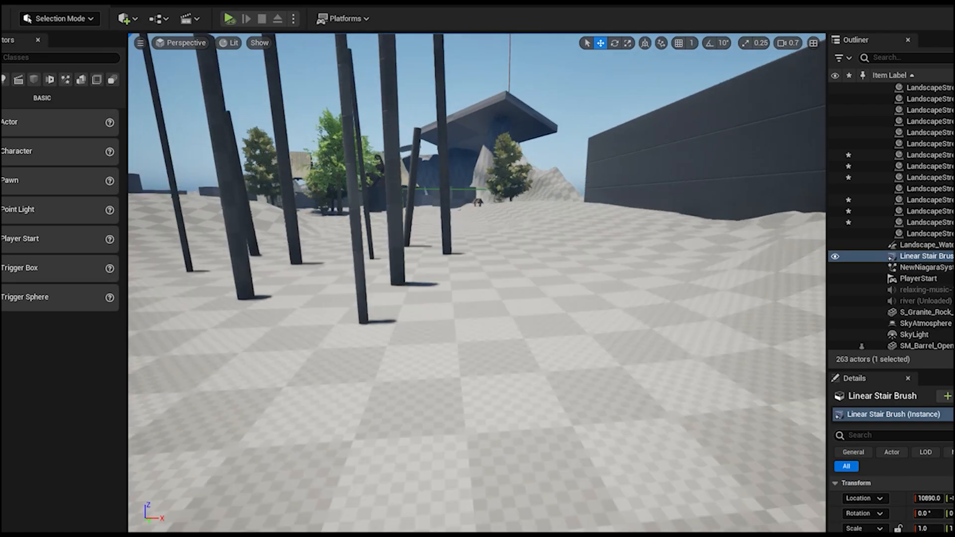
{"action": "right_click_drag", "start_coordinate": [516, 350], "coordinate": [500, 398]}
{"action": "left_click", "coordinate": [541, 397]}
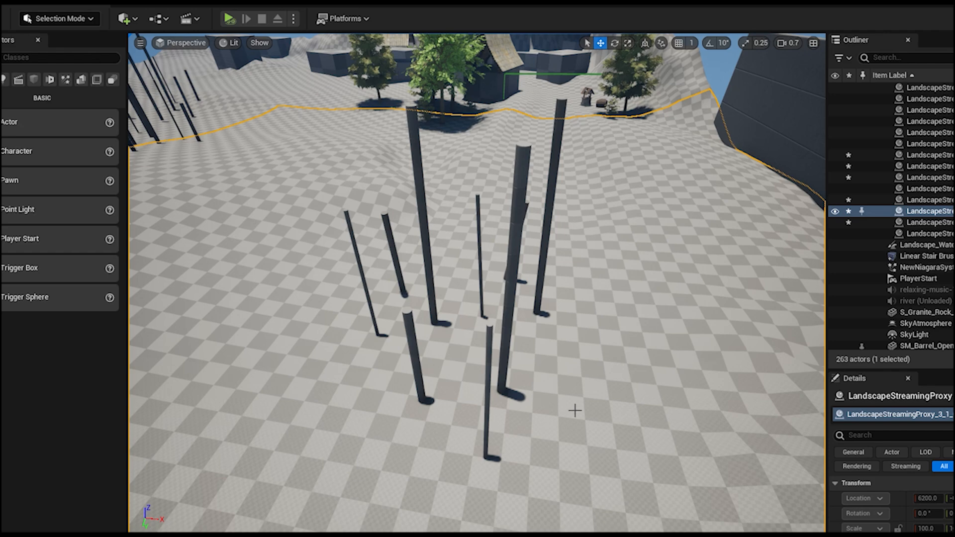
{"action": "scroll", "coordinate": [572, 401], "scroll_direction": "down", "scroll_amount": 5}
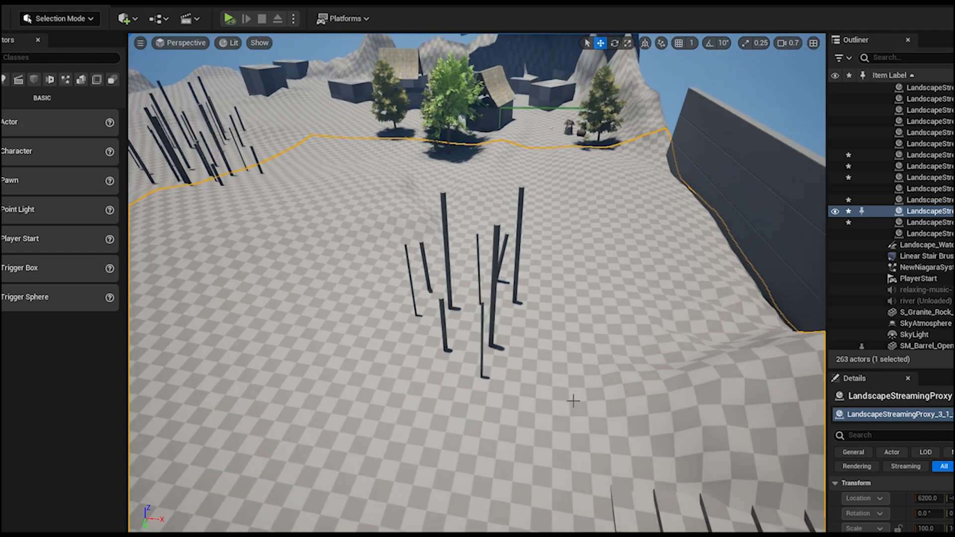
{"action": "left_click", "coordinate": [774, 82]}
{"action": "right_click_drag", "start_coordinate": [582, 346], "coordinate": [688, 259]}
{"action": "key", "text": "q"}
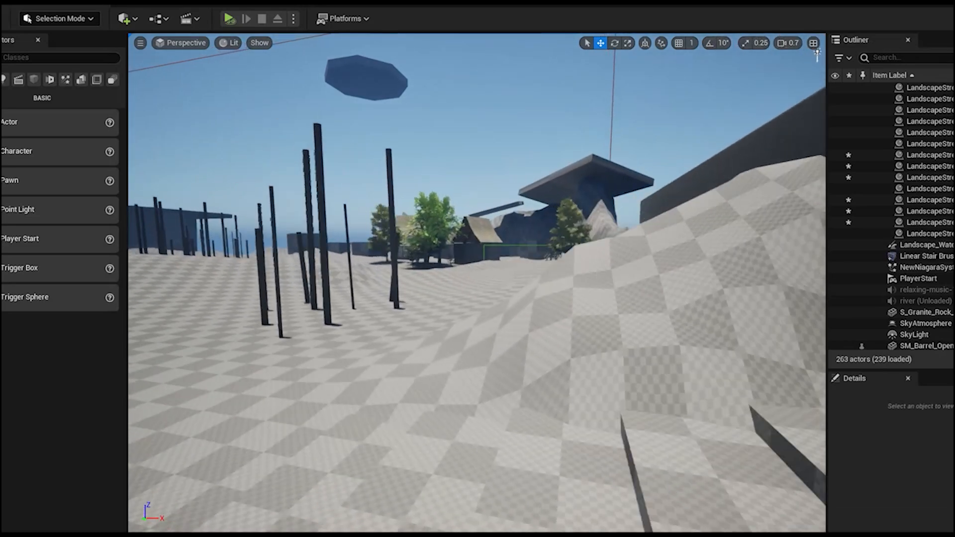
{"action": "key", "text": "a"}
{"action": "right_click", "coordinate": [445, 393]}
{"action": "left_click", "coordinate": [530, 384]}
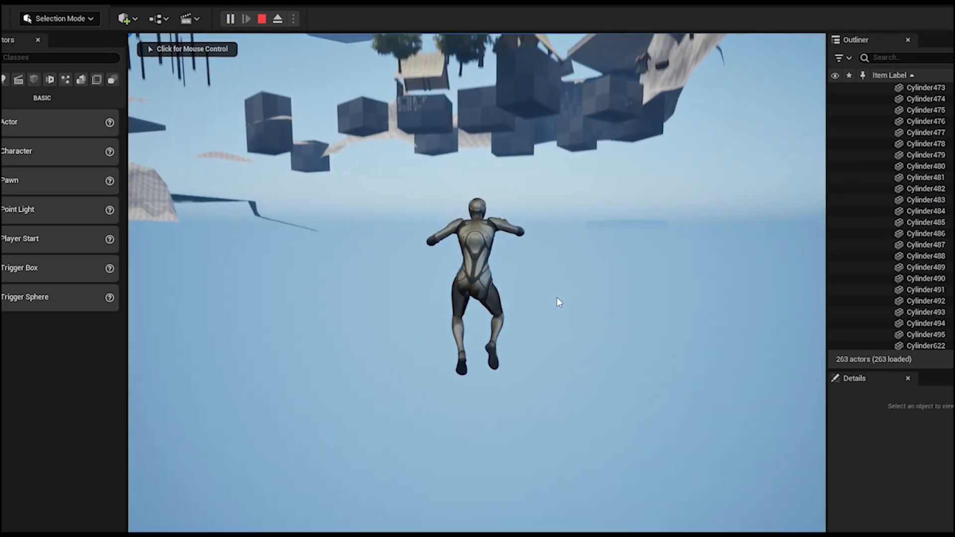
{"action": "key", "text": "Escape"}
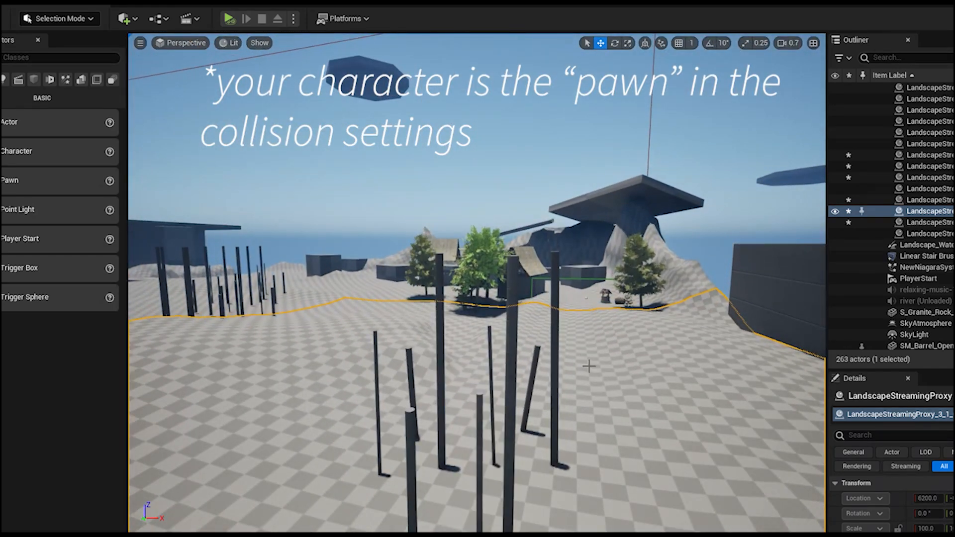
- Enlarge the details of the landscape proxy under the poles and examine its Collision Presets and object responses
{"action": "scroll", "coordinate": [589, 367], "scroll_direction": "up", "scroll_amount": 2}
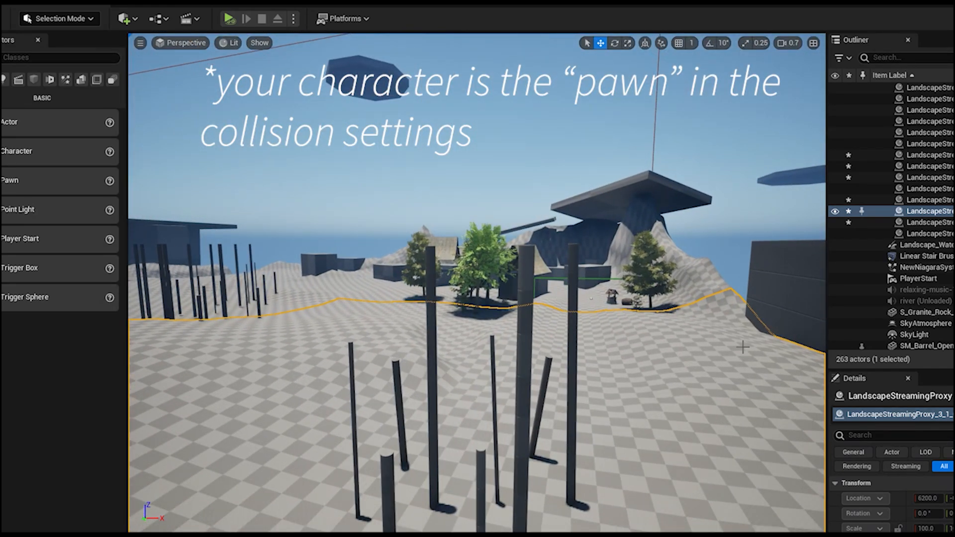
{"action": "left_click_drag", "start_coordinate": [933, 367], "coordinate": [931, 109]}
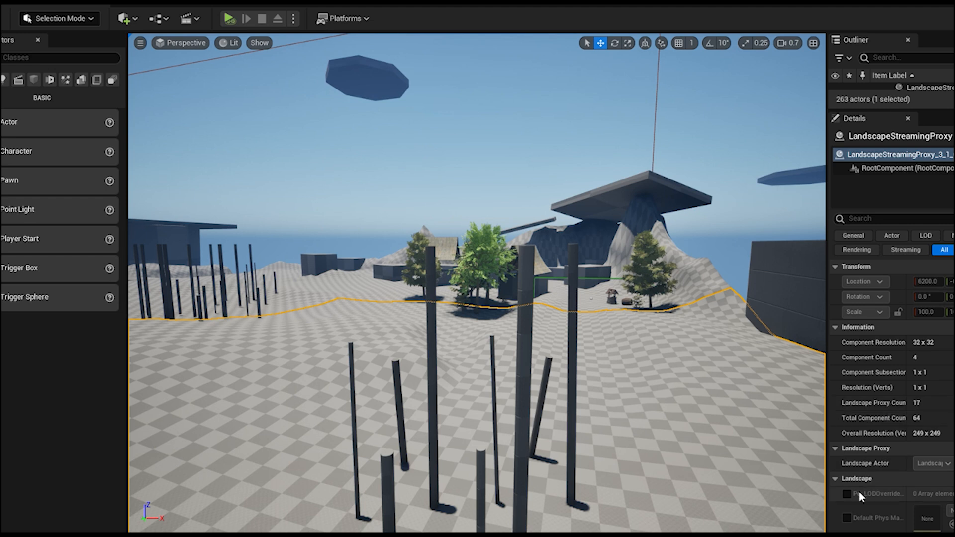
{"action": "scroll", "coordinate": [862, 497], "scroll_direction": "down", "scroll_amount": 2}
{"action": "scroll", "coordinate": [883, 450], "scroll_direction": "down", "scroll_amount": 10}
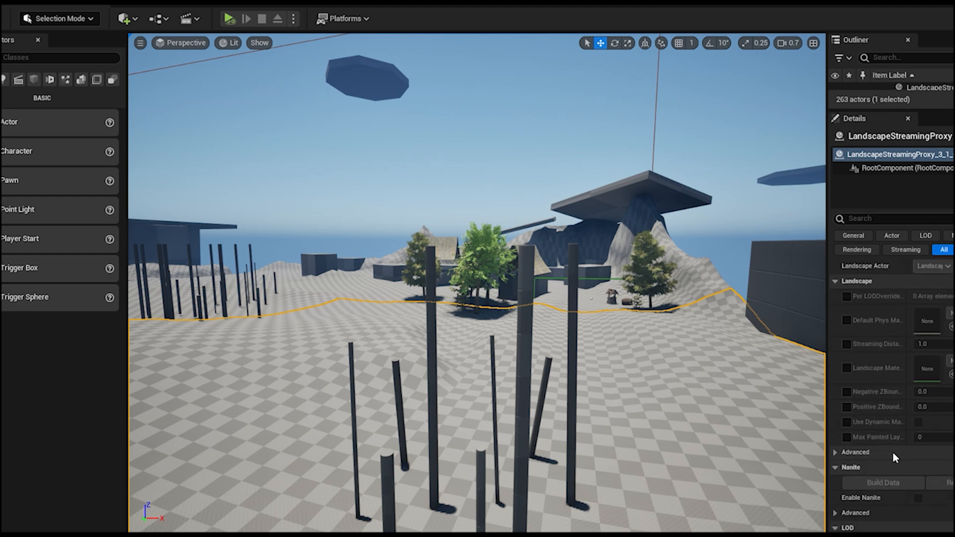
{"action": "scroll", "coordinate": [898, 458], "scroll_direction": "down", "scroll_amount": 10}
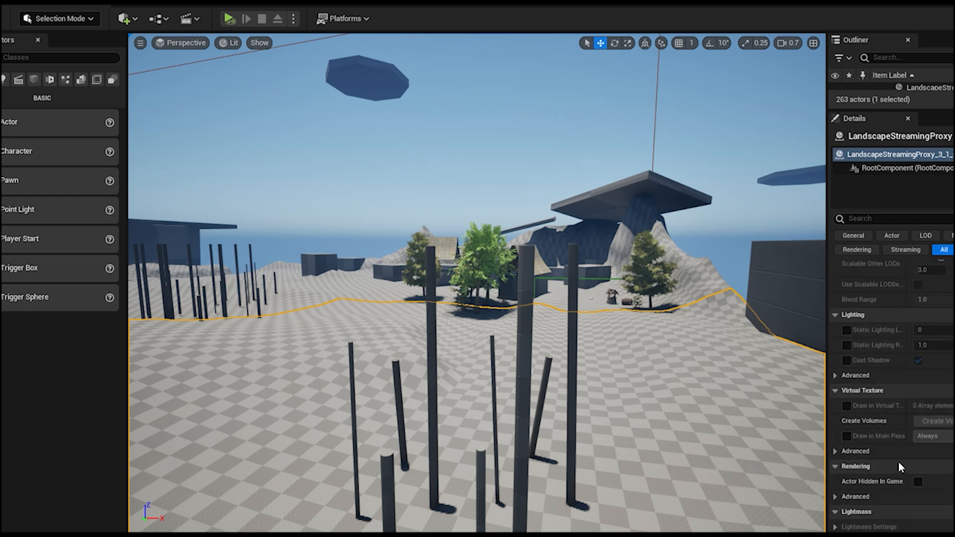
{"action": "scroll", "coordinate": [899, 462], "scroll_direction": "down", "scroll_amount": 2}
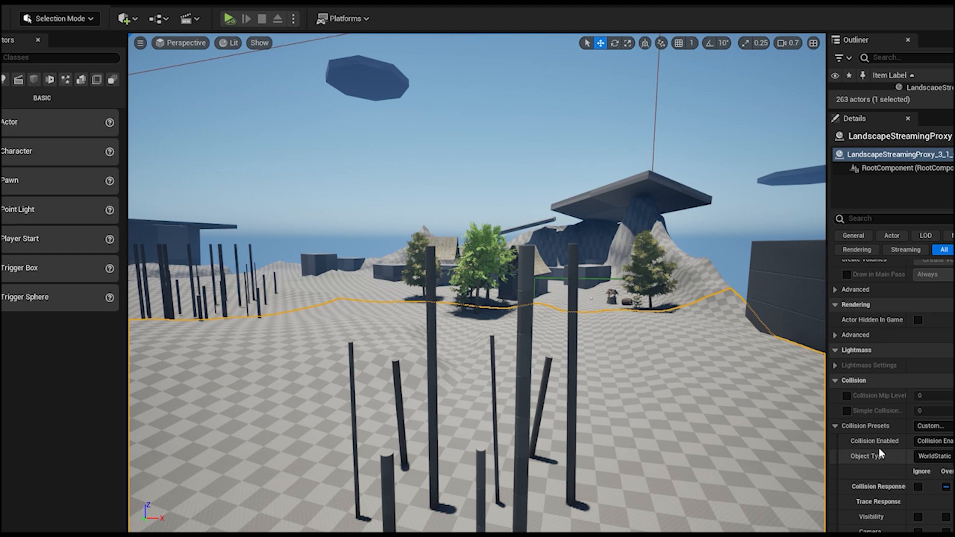
{"action": "scroll", "coordinate": [875, 439], "scroll_direction": "down", "scroll_amount": 1}
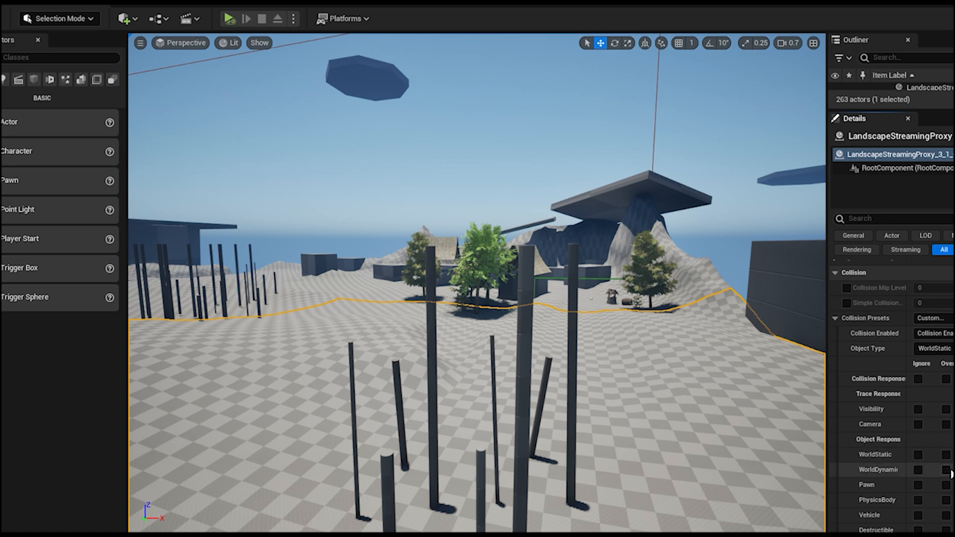
- Play the level from the landscape beside the poles, run the character to the village's grey blocks, and stop the session
{"action": "right_click_drag", "start_coordinate": [670, 448], "coordinate": [671, 447]}
{"action": "right_click", "coordinate": [590, 455]}
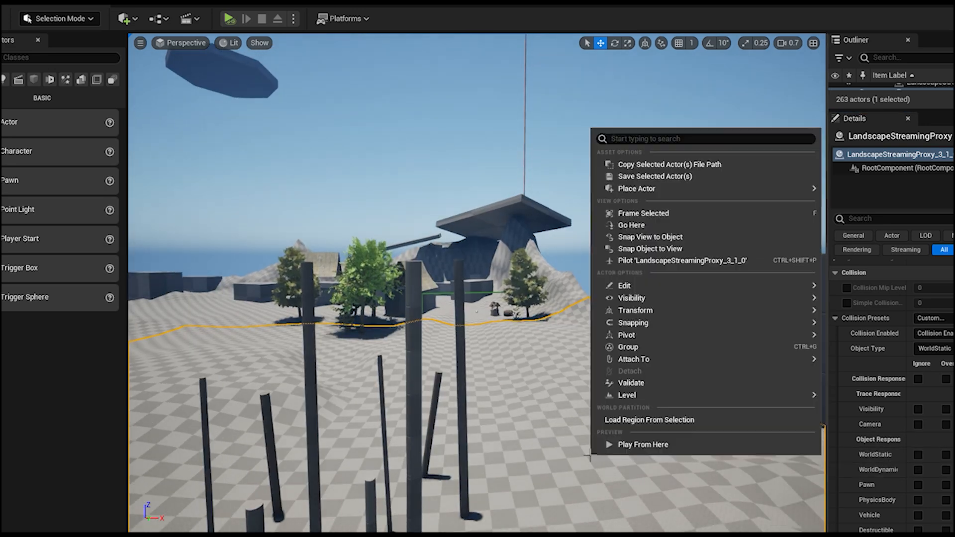
{"action": "left_click", "coordinate": [643, 445]}
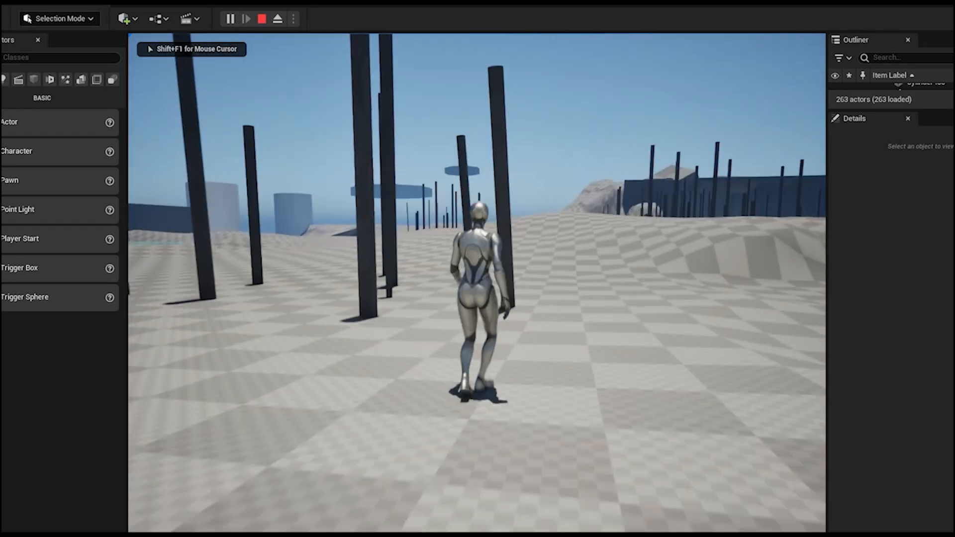
{"action": "key", "text": "w"}
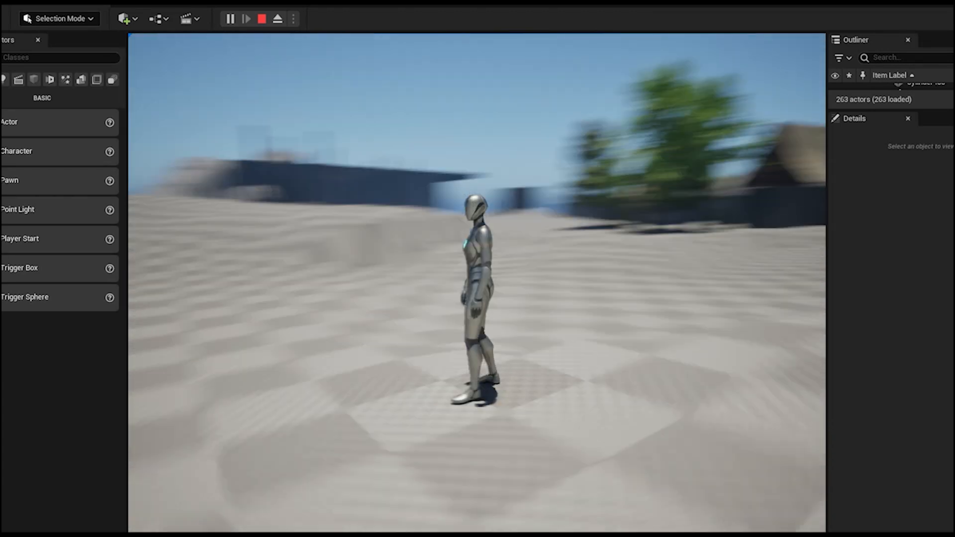
{"action": "key", "text": "w"}
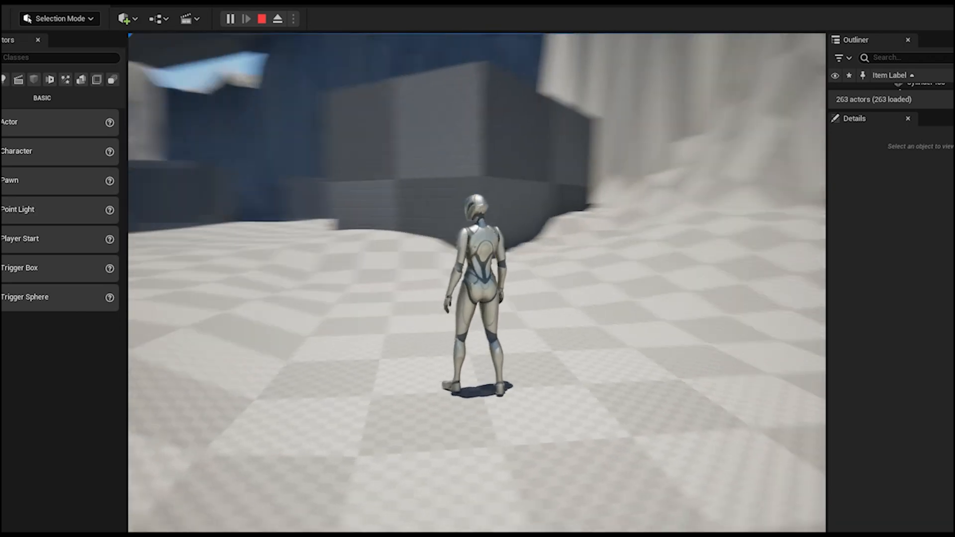
{"action": "key", "text": "Escape"}
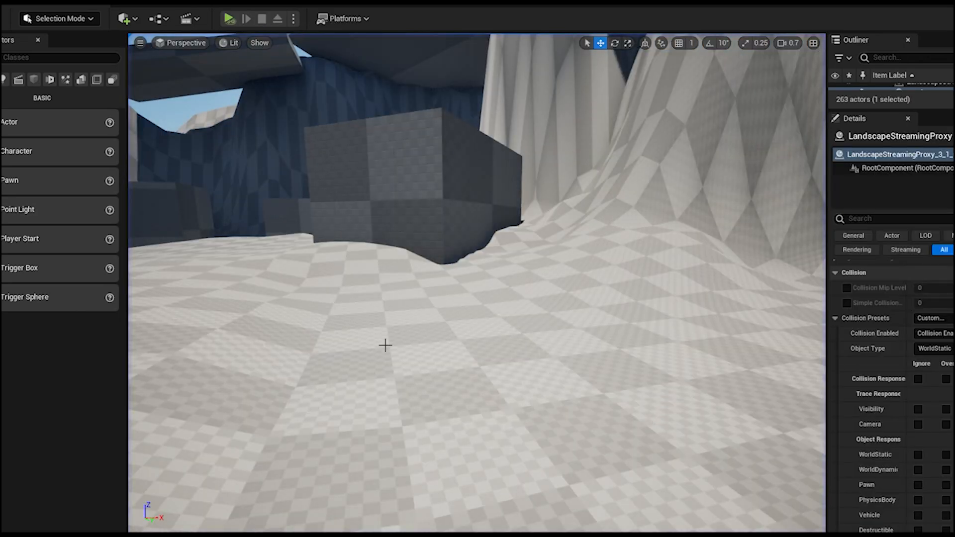
- Switch to Landscape mode near the village's grey blocks and choose the Erase sculpting tool
{"action": "right_click_drag", "start_coordinate": [386, 346], "coordinate": [344, 348]}
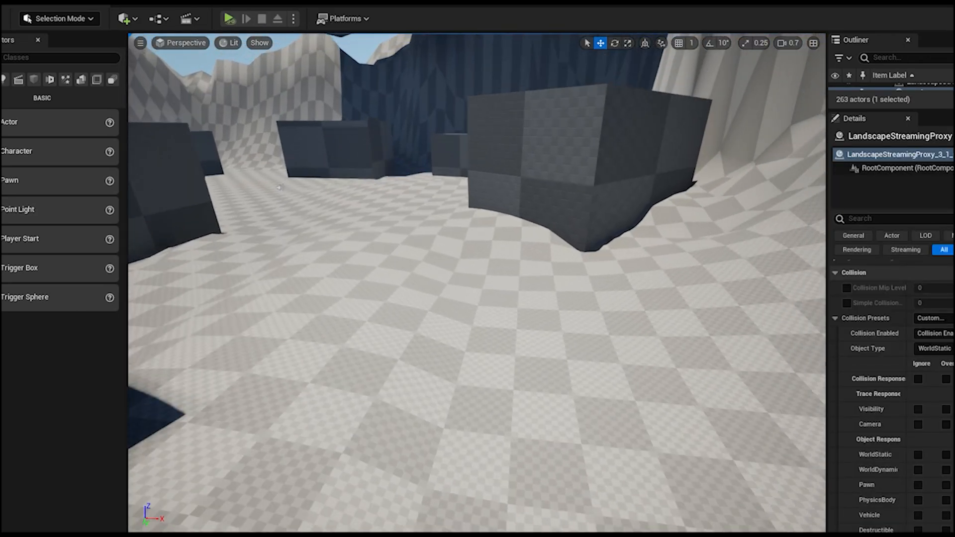
{"action": "right_click_drag", "start_coordinate": [499, 342], "coordinate": [433, 321]}
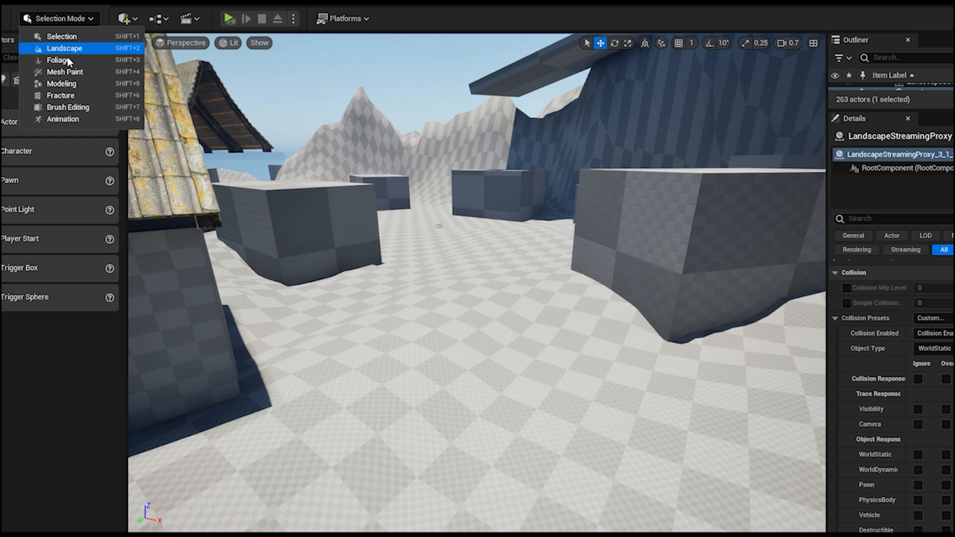
{"action": "left_click", "coordinate": [64, 48]}
{"action": "left_click", "coordinate": [5, 88]}
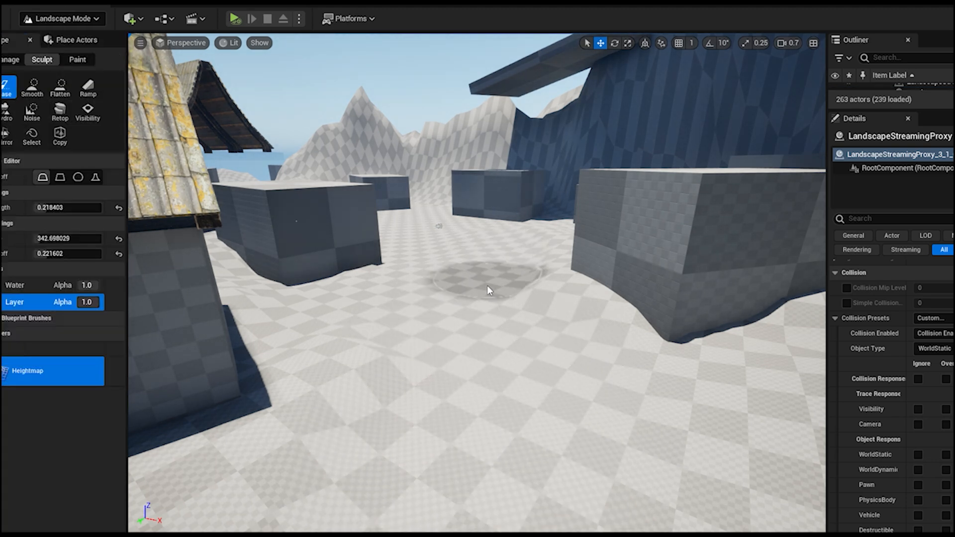
- Examine the ground between the village's grey blocks, the cliffs and the mound beside the roofed house
{"action": "mouse_move", "coordinate": [445, 341]}
{"action": "right_mouse_down"}
{"action": "mouse_move", "coordinate": [552, 330]}
{"action": "mouse_move", "coordinate": [450, 328]}
{"action": "mouse_move", "coordinate": [455, 304]}
{"action": "mouse_move", "coordinate": [433, 337]}
{"action": "right_mouse_up"}
{"action": "key", "text": "w"}
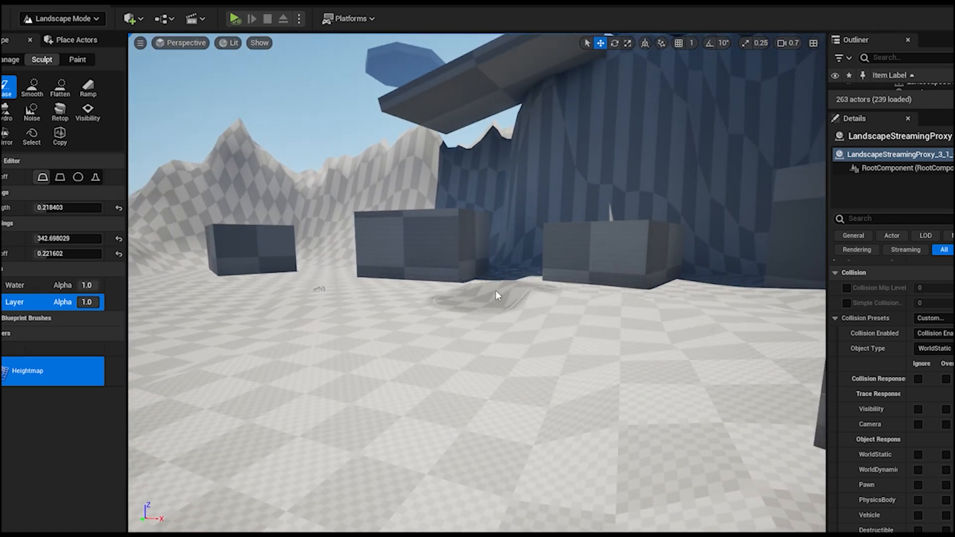
{"action": "mouse_move", "coordinate": [480, 383]}
{"action": "right_mouse_down"}
{"action": "mouse_move", "coordinate": [406, 386]}
{"action": "mouse_move", "coordinate": [597, 365]}
{"action": "mouse_move", "coordinate": [603, 397]}
{"action": "right_mouse_up"}
{"action": "key", "text": "w"}
{"action": "scroll", "coordinate": [481, 383], "scroll_direction": "up", "scroll_amount": 2}
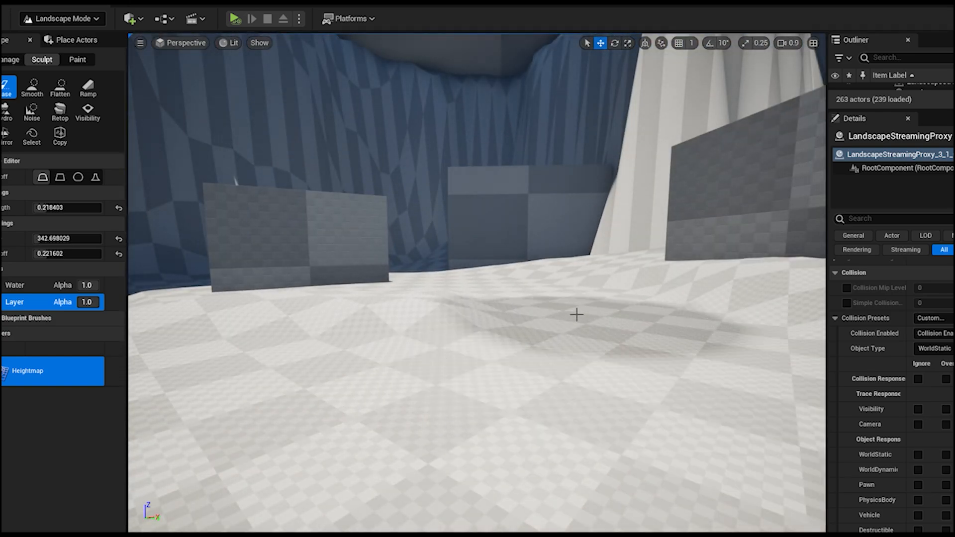
{"action": "right_click_drag", "start_coordinate": [503, 343], "coordinate": [689, 343]}
{"action": "scroll", "coordinate": [504, 348], "scroll_direction": "down", "scroll_amount": 4}
{"action": "right_click_drag", "start_coordinate": [504, 354], "coordinate": [319, 349]}
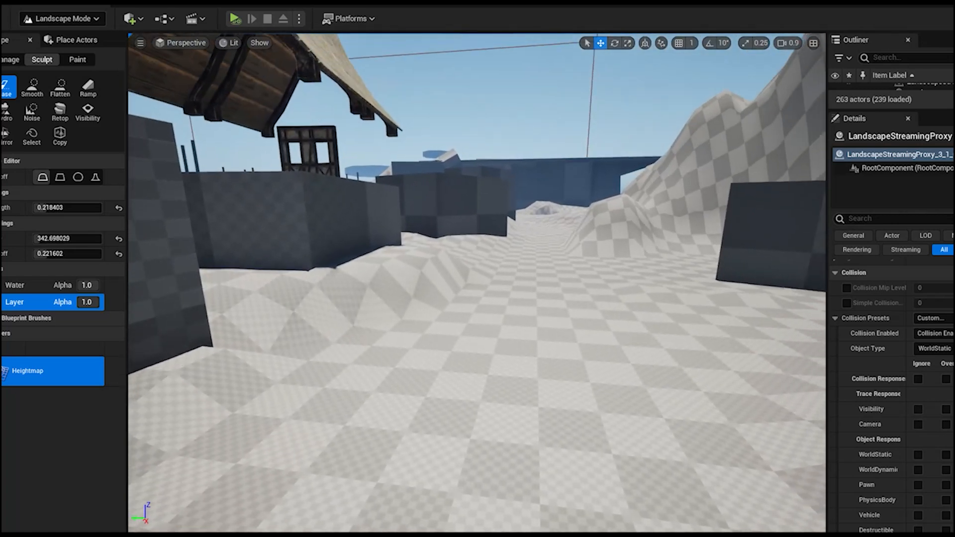
{"action": "right_click_drag", "start_coordinate": [563, 339], "coordinate": [602, 349]}
{"action": "right_click_drag", "start_coordinate": [522, 350], "coordinate": [535, 338]}
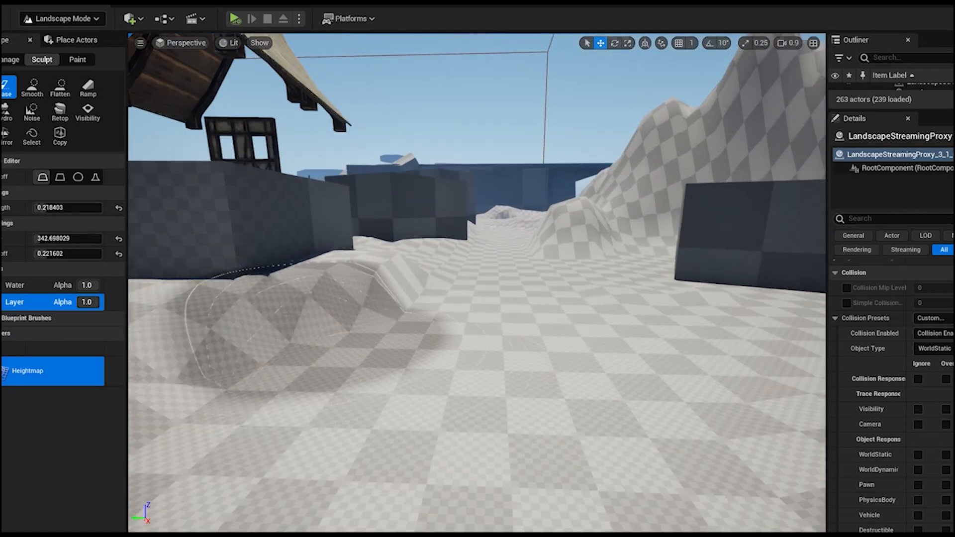
- Reshape the mound beside the roofed house and the ground near the grey blocks with the Sculpt tool
{"action": "left_click", "coordinate": [0, 87]}
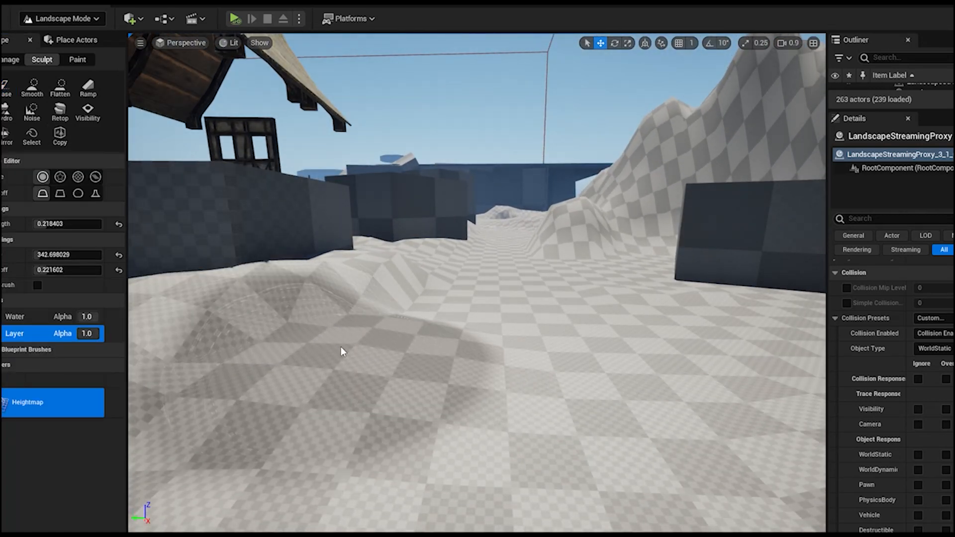
{"action": "right_click_drag", "start_coordinate": [440, 382], "coordinate": [537, 379]}
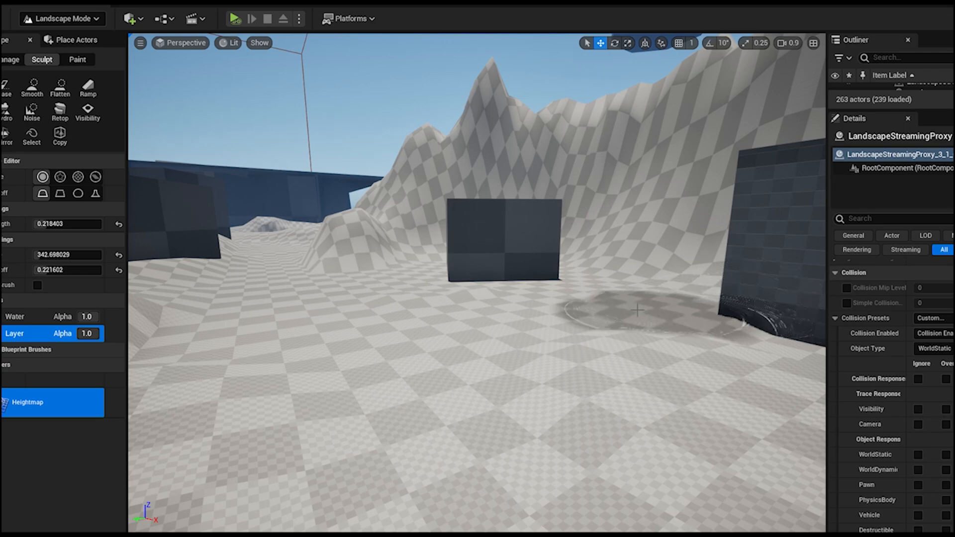
{"action": "left_click_drag", "start_coordinate": [651, 314], "coordinate": [674, 312]}
{"action": "mouse_move", "coordinate": [671, 317]}
{"action": "right_mouse_down"}
{"action": "mouse_move", "coordinate": [776, 318]}
{"action": "mouse_move", "coordinate": [622, 314]}
{"action": "mouse_move", "coordinate": [631, 331]}
{"action": "right_mouse_up"}
{"action": "key", "text": "q"}
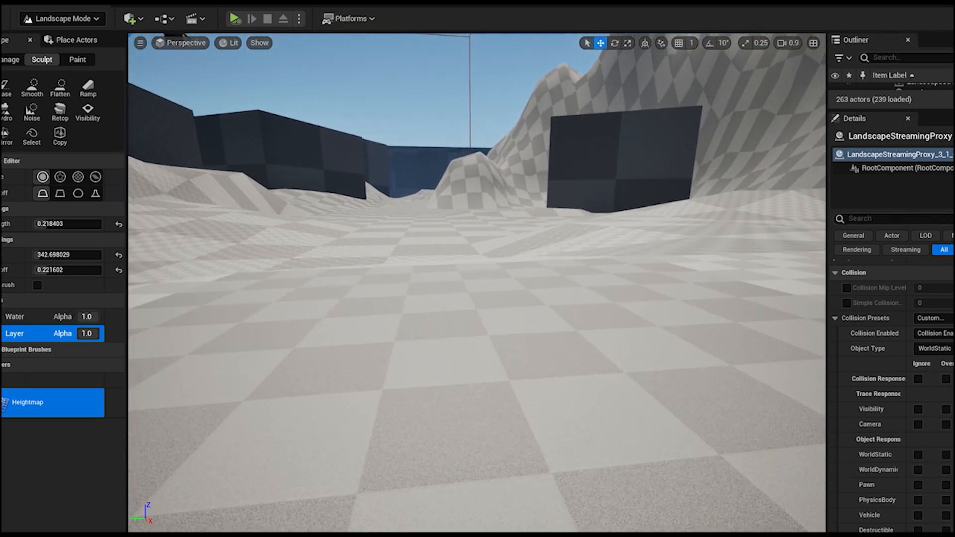
{"action": "key", "text": "e"}
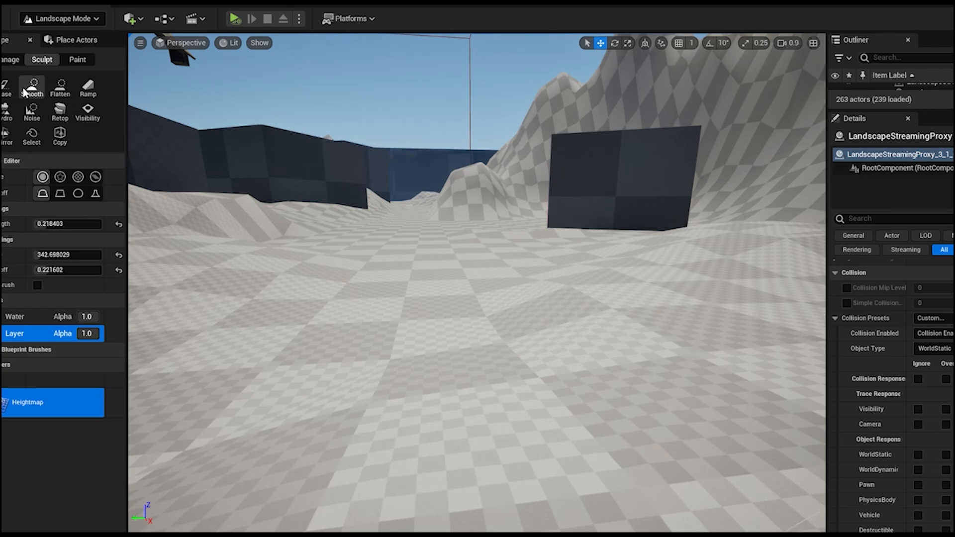
- Smooth the uneven path between the village's grey blocks with the Smooth tool
{"action": "left_click", "coordinate": [30, 88]}
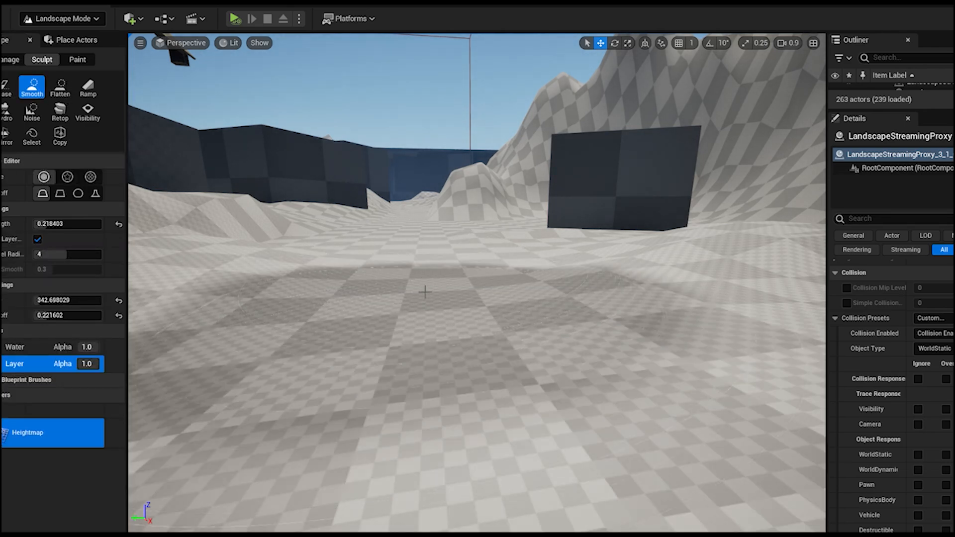
{"action": "right_click_drag", "start_coordinate": [515, 393], "coordinate": [519, 343]}
{"action": "scroll", "coordinate": [516, 393], "scroll_direction": "up", "scroll_amount": 3}
{"action": "key", "text": "w"}
{"action": "right_click_drag", "start_coordinate": [516, 393], "coordinate": [497, 390]}
{"action": "key", "text": "s"}
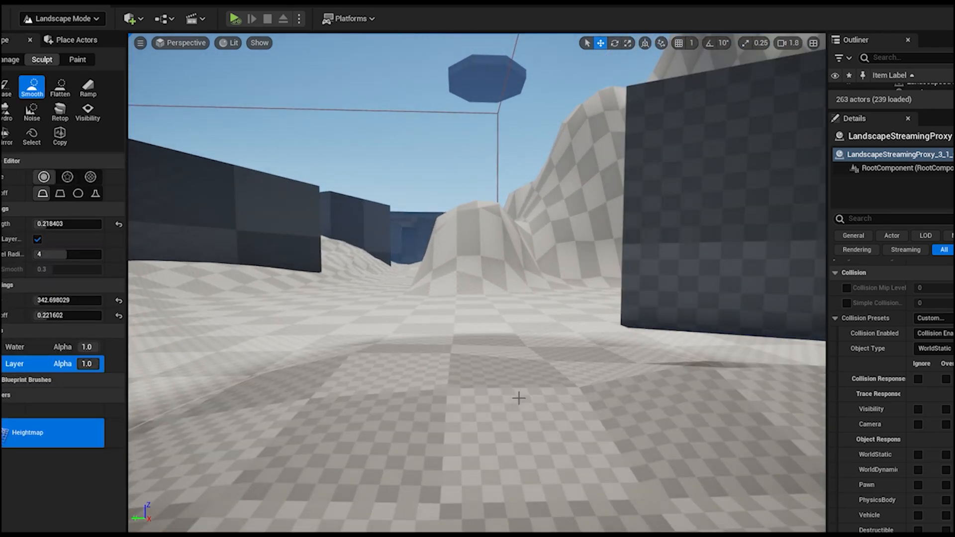
{"action": "left_click_drag", "start_coordinate": [519, 398], "coordinate": [335, 316]}
- Smooth the steep mound in front of the roofed house into a gentler slope
{"action": "right_click_drag", "start_coordinate": [336, 316], "coordinate": [151, 323]}
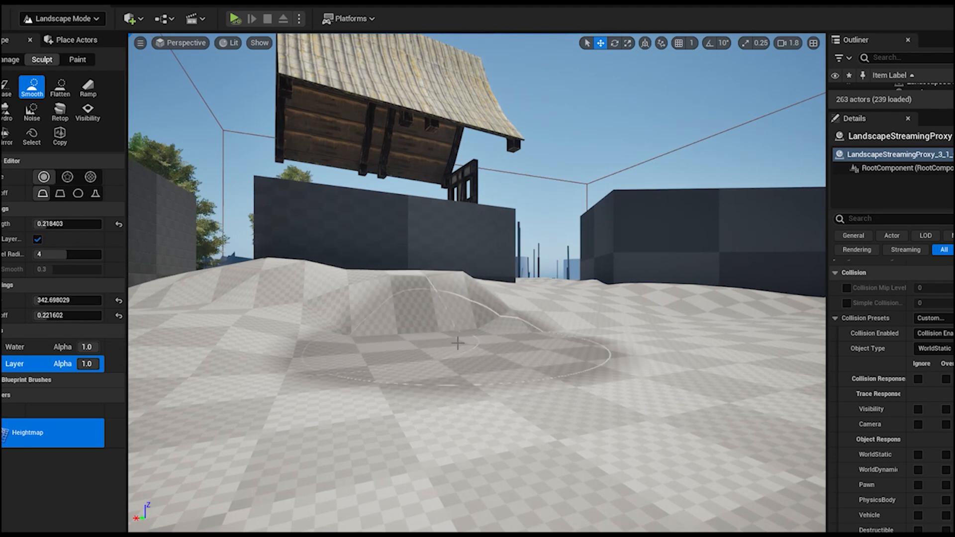
{"action": "mouse_move", "coordinate": [458, 342]}
{"action": "left_mouse_down"}
{"action": "mouse_move", "coordinate": [479, 271]}
{"action": "mouse_move", "coordinate": [485, 299]}
{"action": "mouse_move", "coordinate": [462, 303]}
{"action": "mouse_move", "coordinate": [471, 287]}
{"action": "left_mouse_up"}
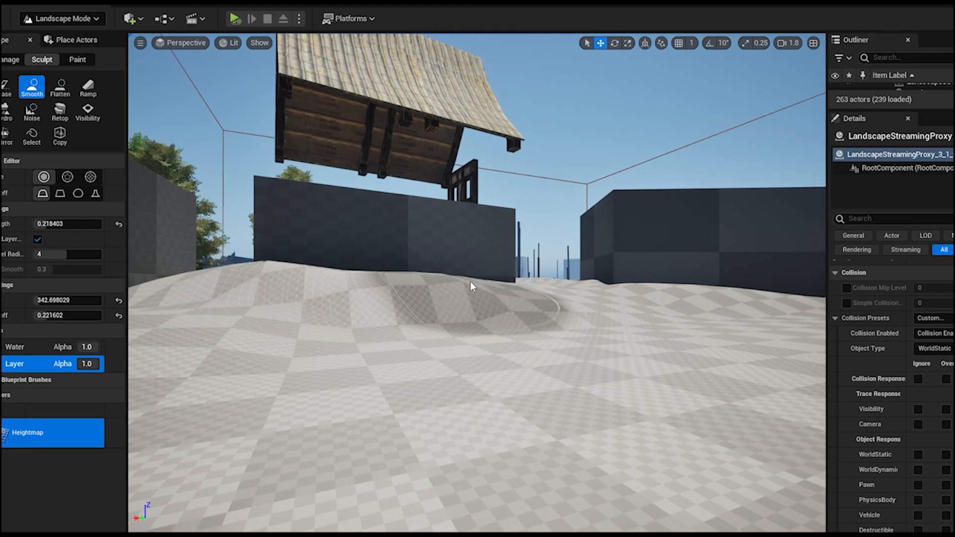
{"action": "right_click_drag", "start_coordinate": [471, 380], "coordinate": [691, 383]}
{"action": "scroll", "coordinate": [464, 401], "scroll_direction": "down", "scroll_amount": 4}
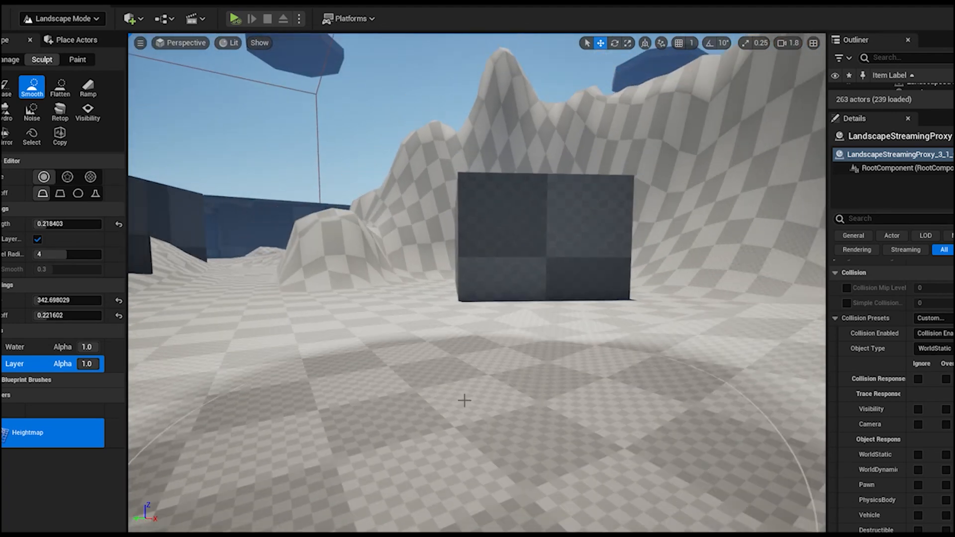
{"action": "scroll", "coordinate": [465, 400], "scroll_direction": "down", "scroll_amount": 2}
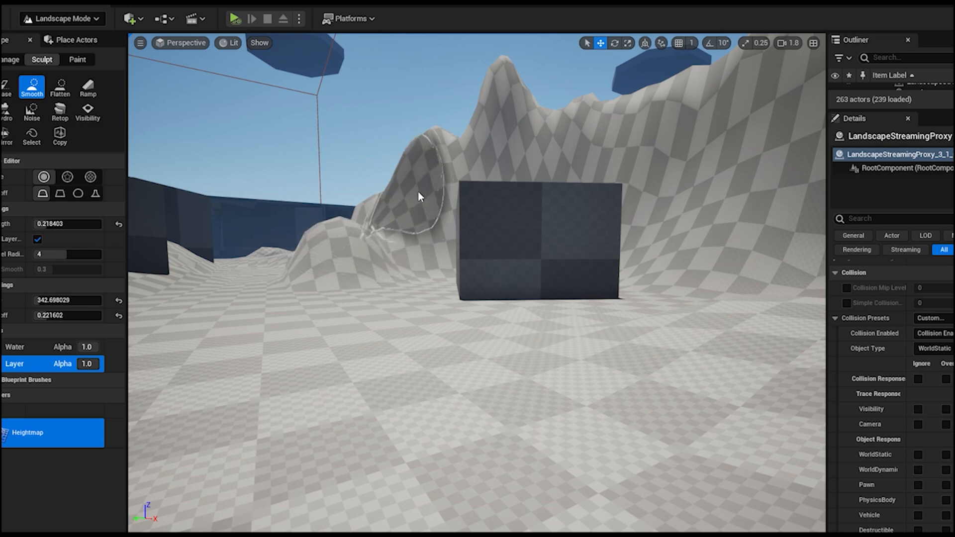
- Return to the Sculpt tool and change its brush type to an alpha texture brush
{"action": "right_click_drag", "start_coordinate": [701, 236], "coordinate": [816, 249]}
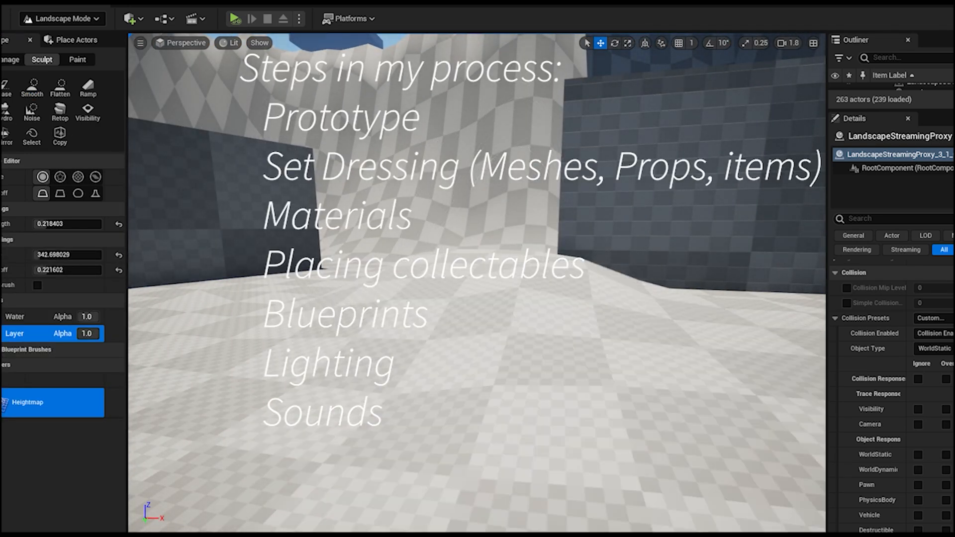
{"action": "mouse_move", "coordinate": [593, 349]}
{"action": "right_mouse_down"}
{"action": "mouse_move", "coordinate": [612, 361]}
{"action": "mouse_move", "coordinate": [593, 350]}
{"action": "right_mouse_up"}
{"action": "right_click_drag", "start_coordinate": [481, 310], "coordinate": [647, 368]}
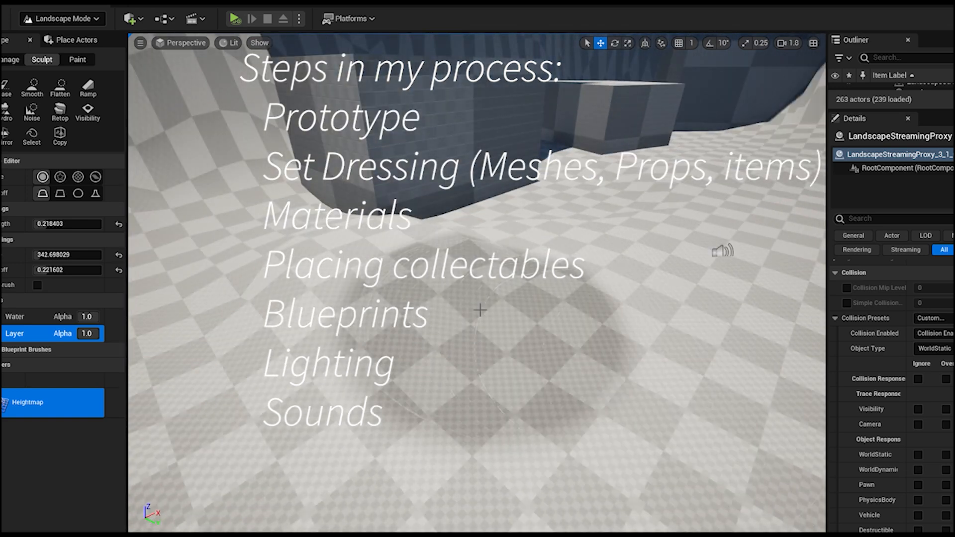
{"action": "left_click", "coordinate": [59, 176]}
{"action": "left_click", "coordinate": [58, 206]}
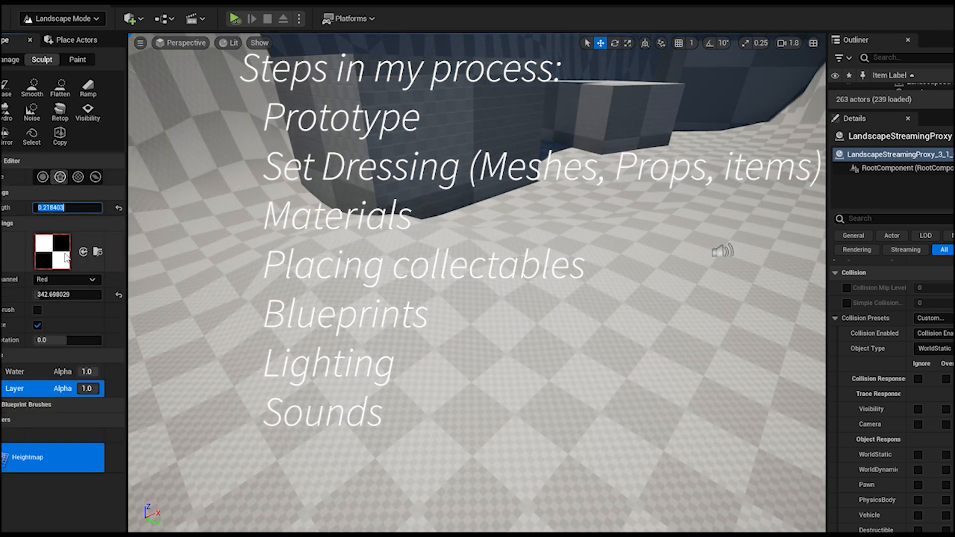
{"action": "left_click", "coordinate": [64, 281]}
{"action": "left_click", "coordinate": [58, 258]}
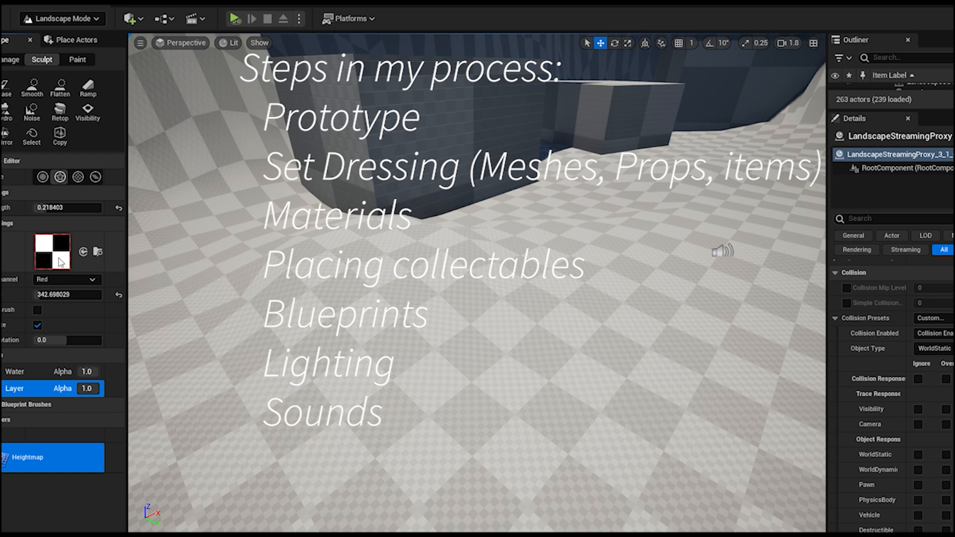
{"action": "left_click", "coordinate": [98, 252]}
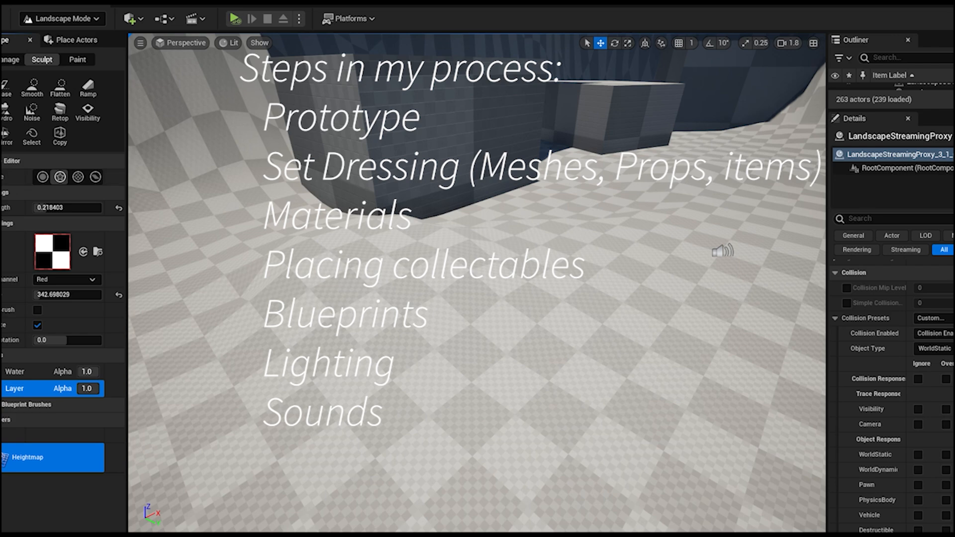
{"action": "double_click", "coordinate": [56, 254]}
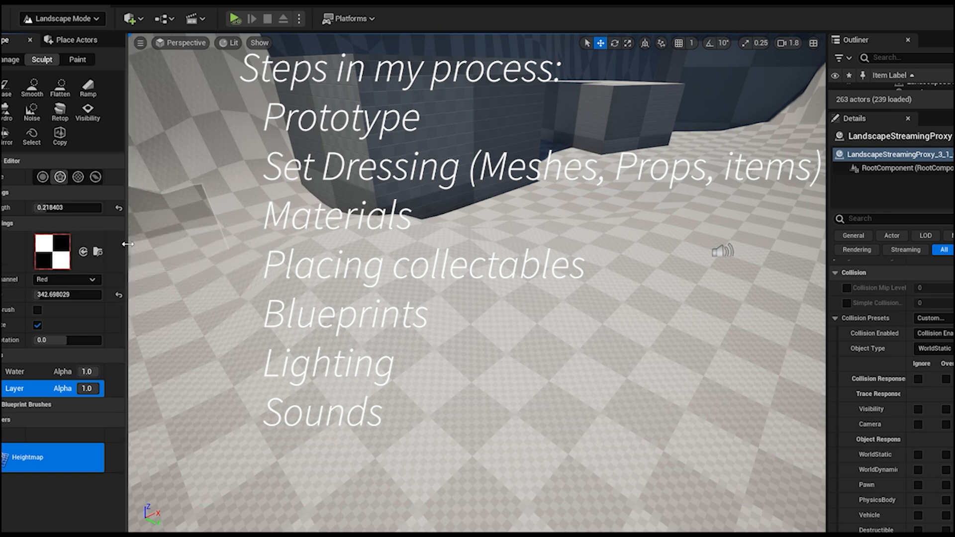
- Find the Brushify textures and assign T_Brushify_Erosion_A as the brush's alpha texture, using its Green channel
{"action": "left_click_drag", "start_coordinate": [128, 244], "coordinate": [213, 246]}
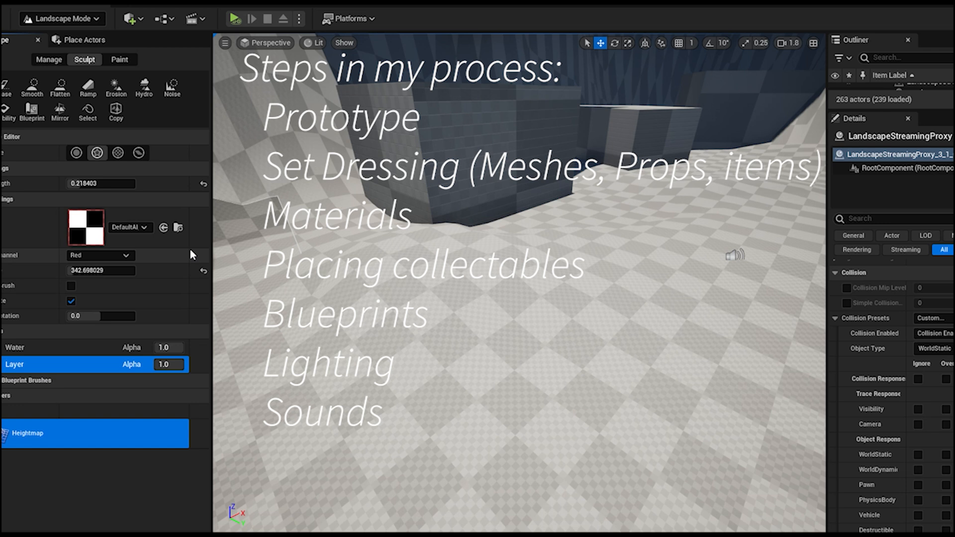
{"action": "left_click", "coordinate": [144, 228]}
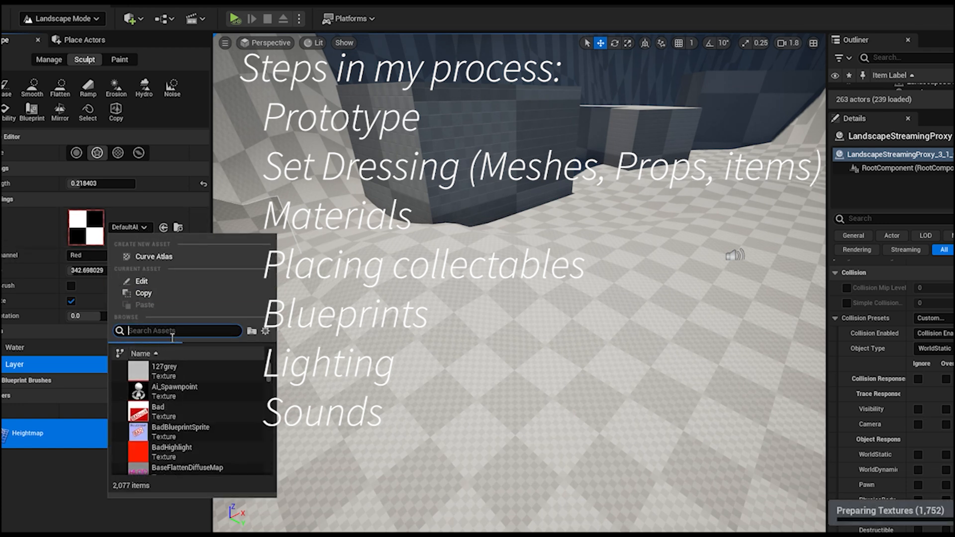
{"action": "type", "text": "brushify"}
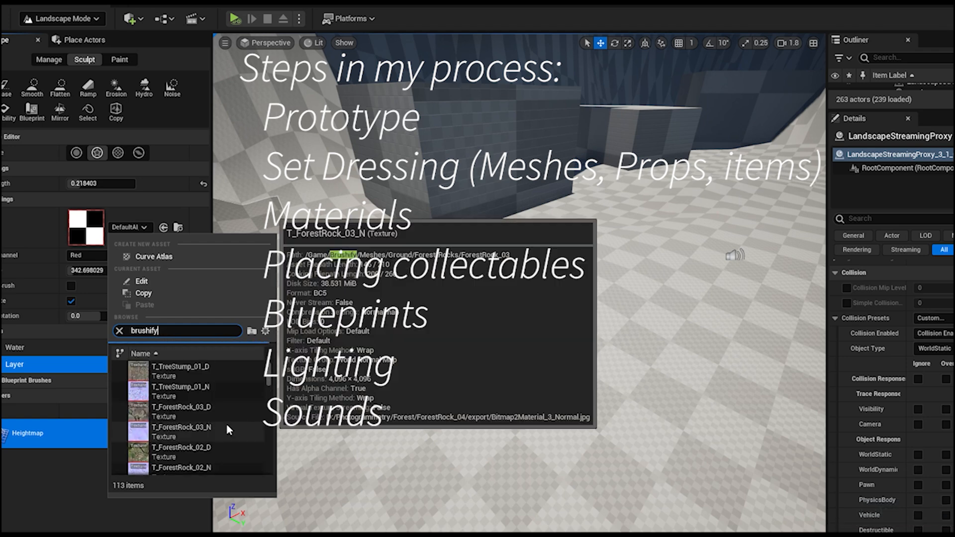
{"action": "scroll", "coordinate": [193, 434], "scroll_direction": "down", "scroll_amount": 3}
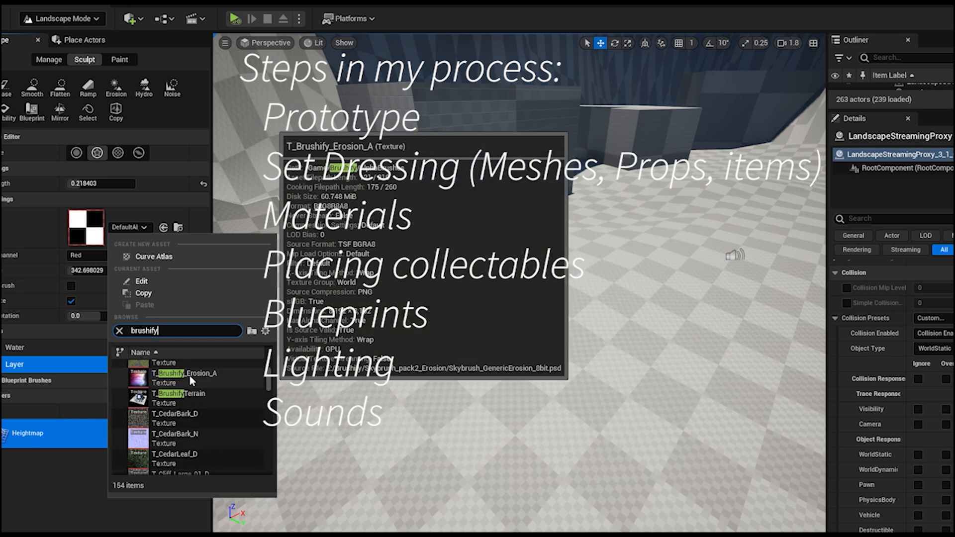
{"action": "left_click", "coordinate": [193, 375]}
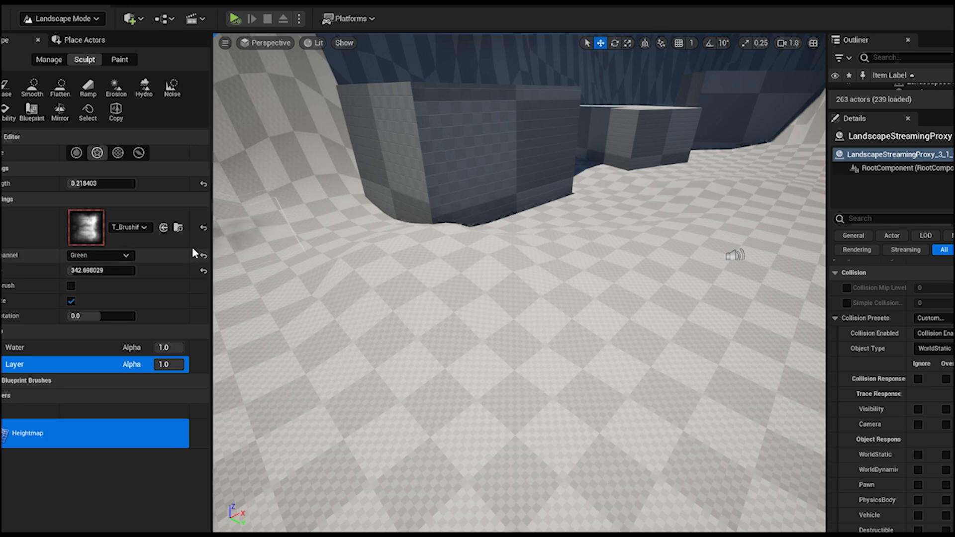
{"action": "left_click_drag", "start_coordinate": [196, 243], "coordinate": [99, 243]}
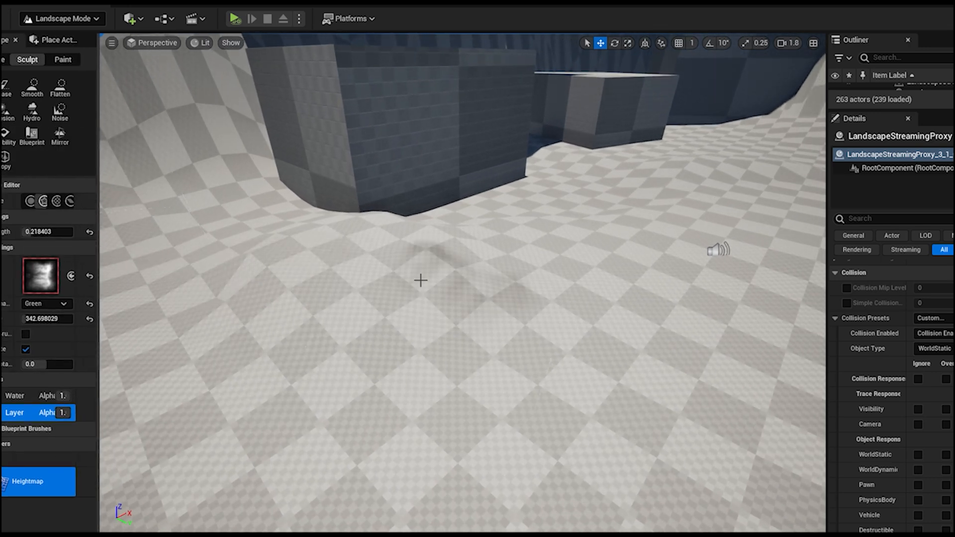
- Sculpt erosion detail into the ground around the village's grey blocks with the alpha brush
{"action": "scroll", "coordinate": [420, 277], "scroll_direction": "up", "scroll_amount": 5}
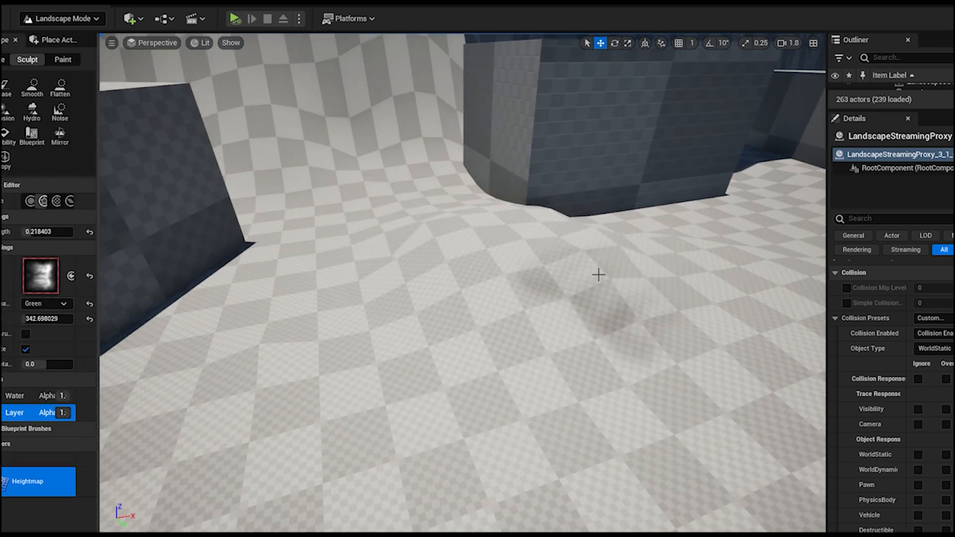
{"action": "mouse_move", "coordinate": [396, 173]}
{"action": "left_mouse_down"}
{"action": "mouse_move", "coordinate": [340, 122]}
{"action": "mouse_move", "coordinate": [230, 146]}
{"action": "mouse_move", "coordinate": [343, 107]}
{"action": "mouse_move", "coordinate": [427, 182]}
{"action": "mouse_move", "coordinate": [333, 153]}
{"action": "mouse_move", "coordinate": [421, 192]}
{"action": "left_mouse_up"}
{"action": "mouse_move", "coordinate": [471, 217]}
{"action": "left_mouse_down"}
{"action": "mouse_move", "coordinate": [624, 255]}
{"action": "mouse_move", "coordinate": [522, 222]}
{"action": "mouse_move", "coordinate": [488, 271]}
{"action": "mouse_move", "coordinate": [467, 335]}
{"action": "left_mouse_up"}
{"action": "right_click_drag", "start_coordinate": [467, 334], "coordinate": [523, 326]}
{"action": "scroll", "coordinate": [516, 330], "scroll_direction": "up", "scroll_amount": 3}
{"action": "right_click_drag", "start_coordinate": [431, 358], "coordinate": [408, 314]}
- Save all modified levels and assets of the project
{"action": "left_click", "coordinate": [6, 7]}
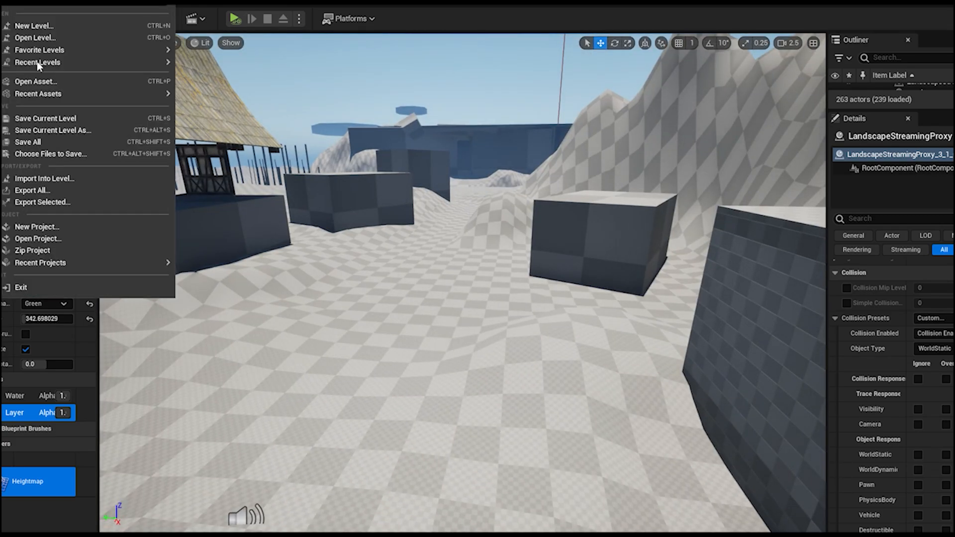
{"action": "left_click", "coordinate": [35, 142]}
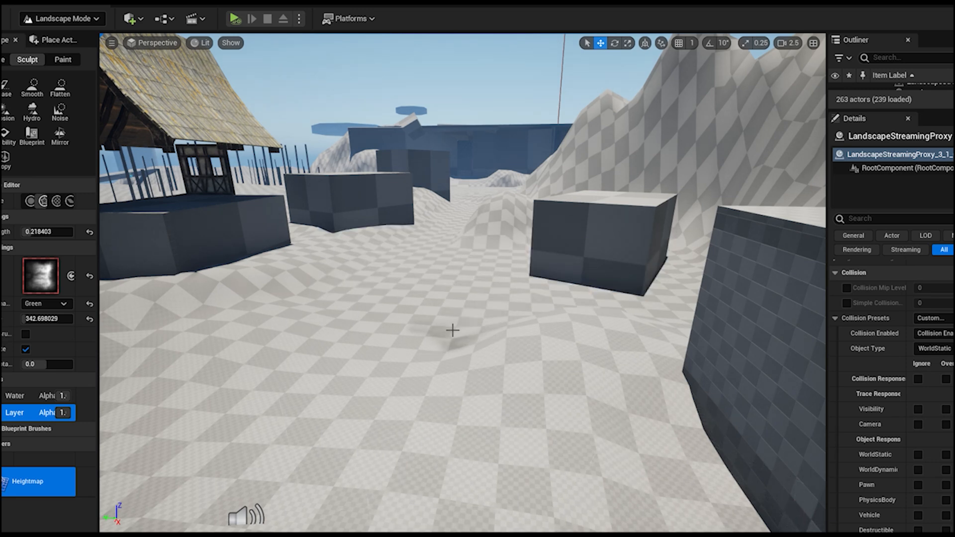
{"action": "right_click_drag", "start_coordinate": [452, 330], "coordinate": [455, 331]}
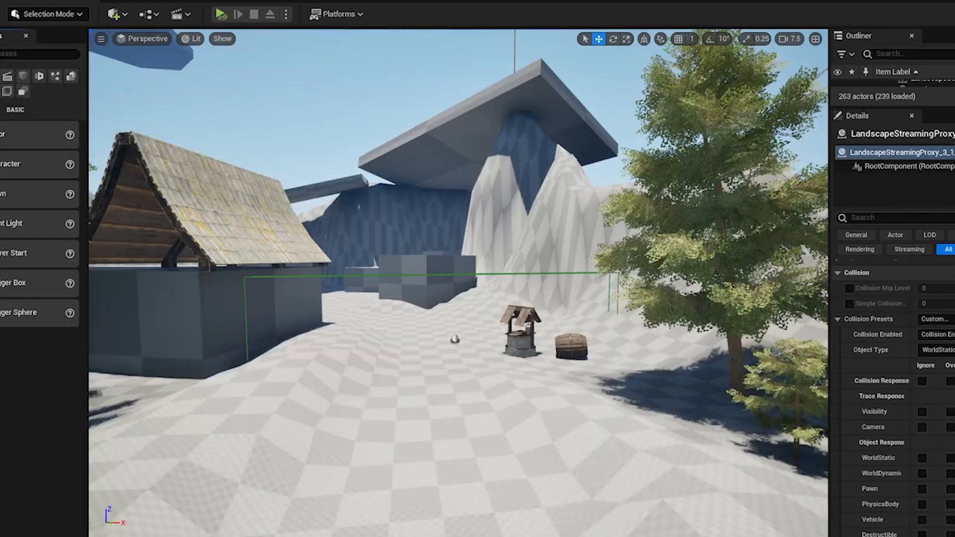
- Uniformly scale up the SM_Well mesh next to the barrel
{"action": "right_click_drag", "start_coordinate": [527, 357], "coordinate": [483, 382]}
{"action": "key", "text": "w"}
{"action": "left_click", "coordinate": [424, 343]}
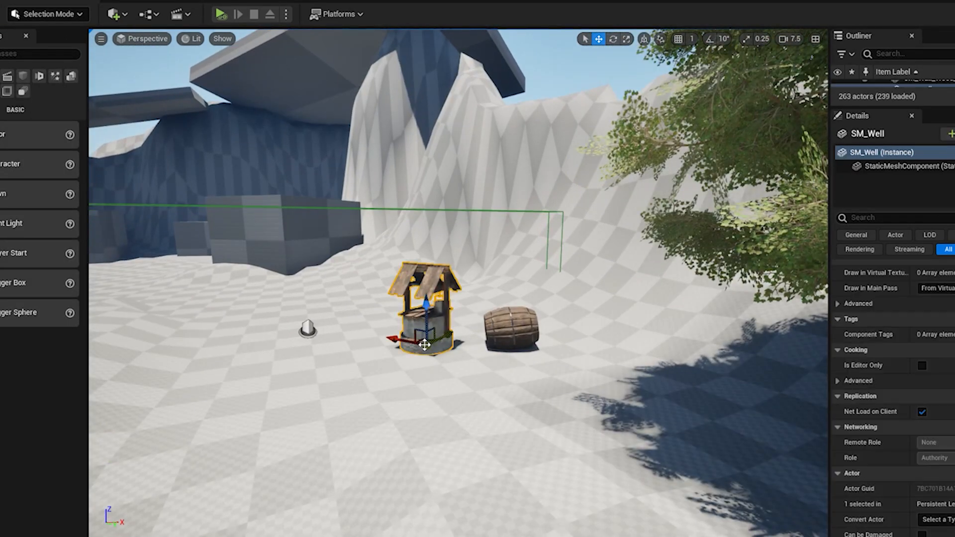
{"action": "left_click", "coordinate": [615, 41]}
{"action": "left_click", "coordinate": [626, 40]}
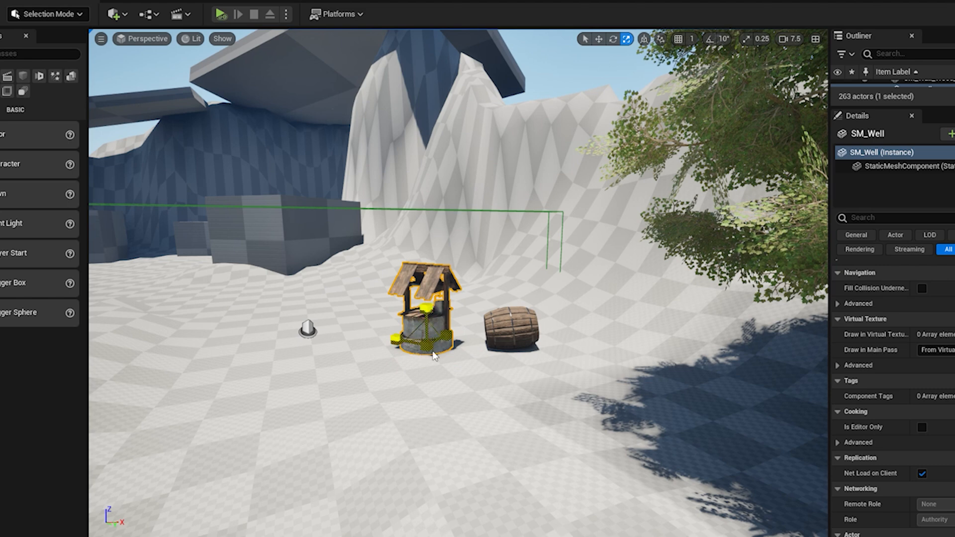
{"action": "left_click_drag", "start_coordinate": [434, 355], "coordinate": [445, 344]}
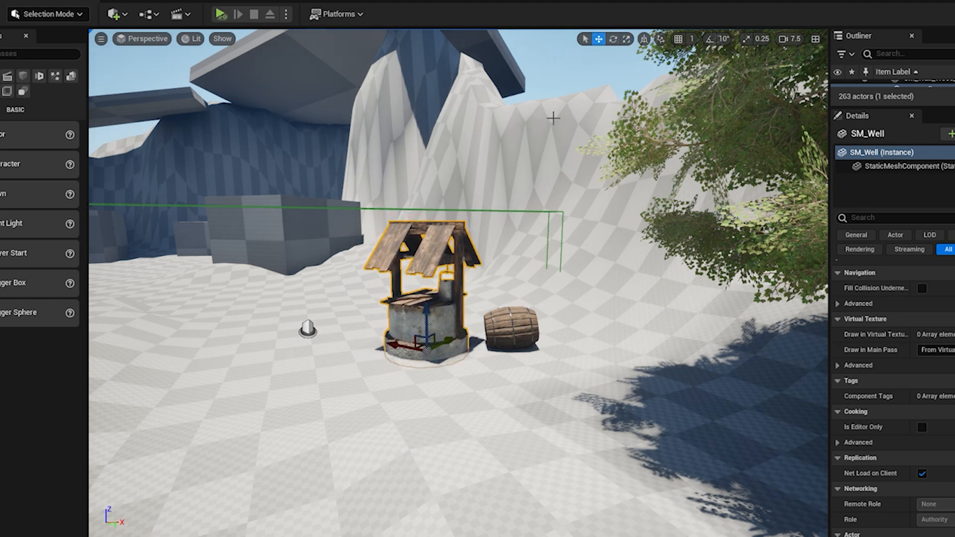
- Play the level from the ground near the well to compare its size with the character, and stop the play session
{"action": "left_click", "coordinate": [556, 78]}
{"action": "right_click", "coordinate": [346, 406]}
{"action": "left_click", "coordinate": [390, 394]}
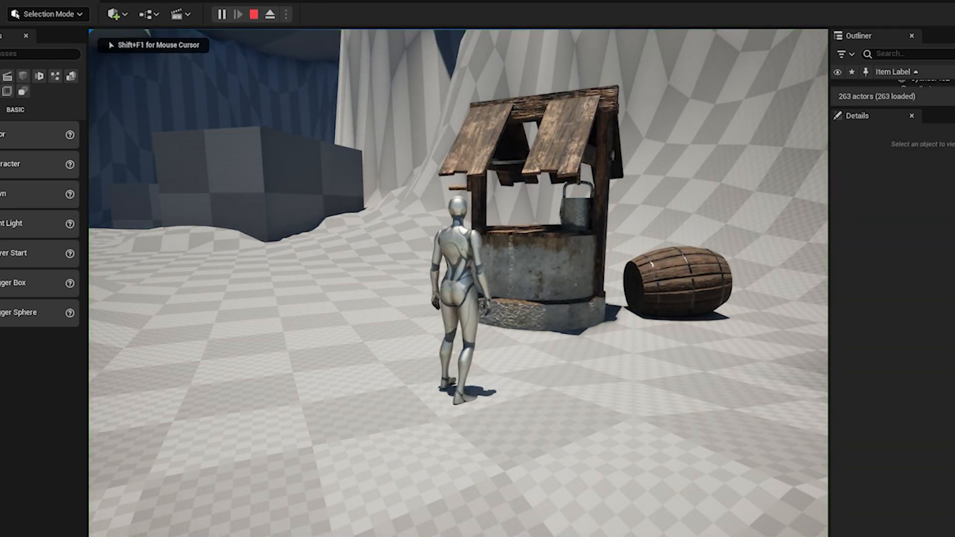
{"action": "key", "text": "Escape"}
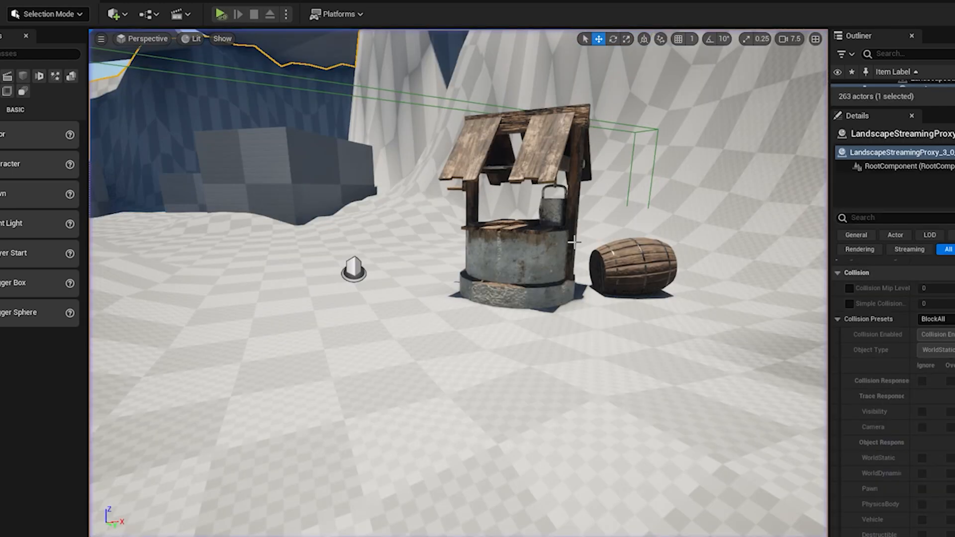
- Uniformly scale the SM_Well mesh down slightly and deselect it
{"action": "left_click", "coordinate": [573, 242]}
{"action": "left_click", "coordinate": [627, 41]}
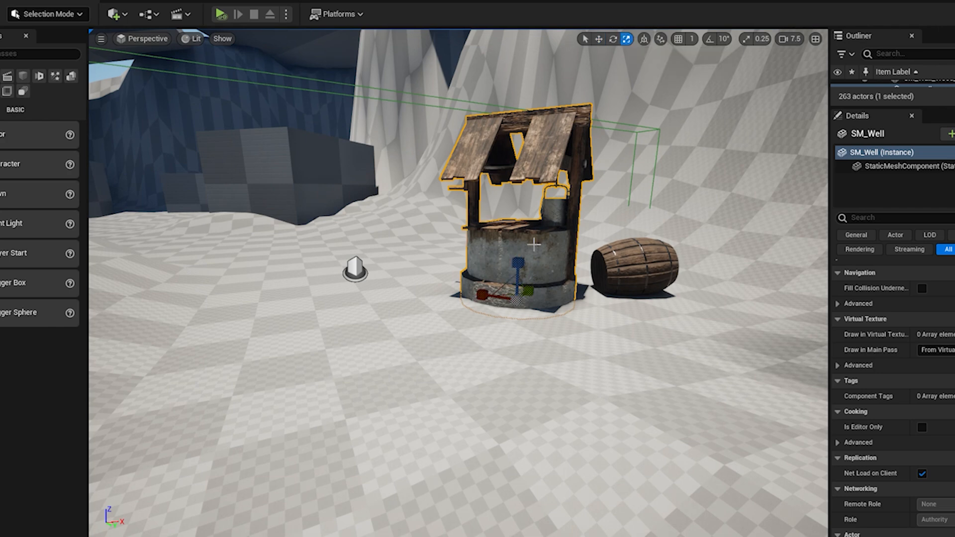
{"action": "left_click_drag", "start_coordinate": [517, 300], "coordinate": [512, 321]}
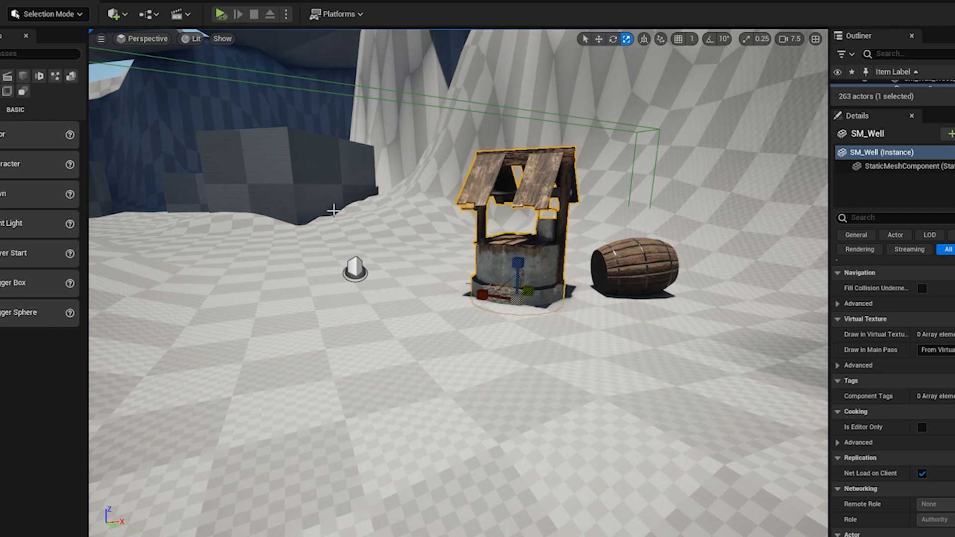
{"action": "key", "text": "Escape"}
- Examine the village ground around the well, barrel, house and trees from several viewpoints to judge where props are needed
{"action": "scroll", "coordinate": [511, 171], "scroll_direction": "down", "scroll_amount": 5}
{"action": "right_click_drag", "start_coordinate": [511, 171], "coordinate": [466, 156]}
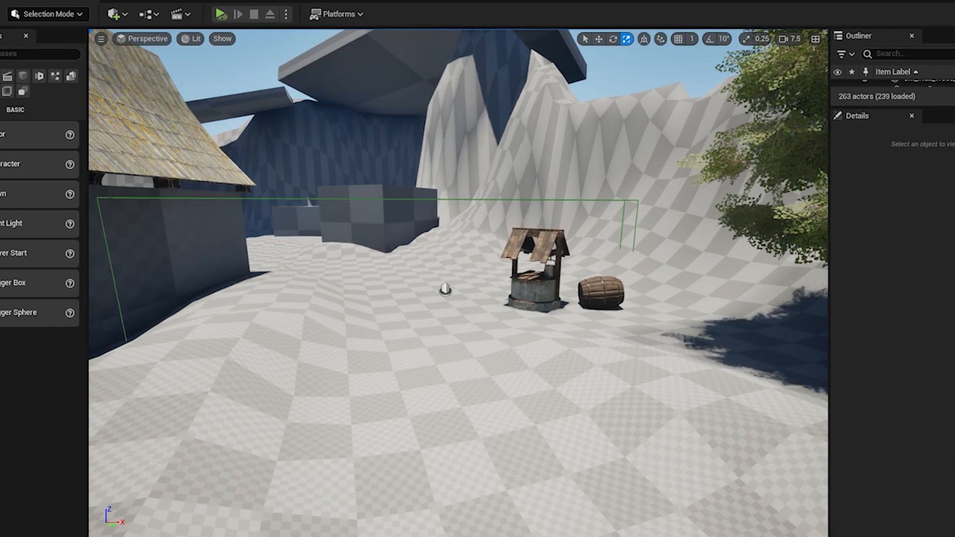
{"action": "scroll", "coordinate": [426, 303], "scroll_direction": "up", "scroll_amount": 3}
{"action": "scroll", "coordinate": [557, 385], "scroll_direction": "up", "scroll_amount": 3}
{"action": "right_click_drag", "start_coordinate": [529, 386], "coordinate": [510, 391]}
{"action": "scroll", "coordinate": [504, 392], "scroll_direction": "up", "scroll_amount": 1}
{"action": "scroll", "coordinate": [507, 335], "scroll_direction": "down", "scroll_amount": 5}
{"action": "right_click_drag", "start_coordinate": [508, 335], "coordinate": [716, 343]}
{"action": "scroll", "coordinate": [507, 336], "scroll_direction": "up", "scroll_amount": 2}
{"action": "scroll", "coordinate": [485, 347], "scroll_direction": "down", "scroll_amount": 3}
{"action": "right_click_drag", "start_coordinate": [484, 349], "coordinate": [323, 349]}
{"action": "scroll", "coordinate": [471, 345], "scroll_direction": "down", "scroll_amount": 4}
{"action": "scroll", "coordinate": [472, 345], "scroll_direction": "up", "scroll_amount": 2}
{"action": "right_click_drag", "start_coordinate": [468, 354], "coordinate": [361, 343]}
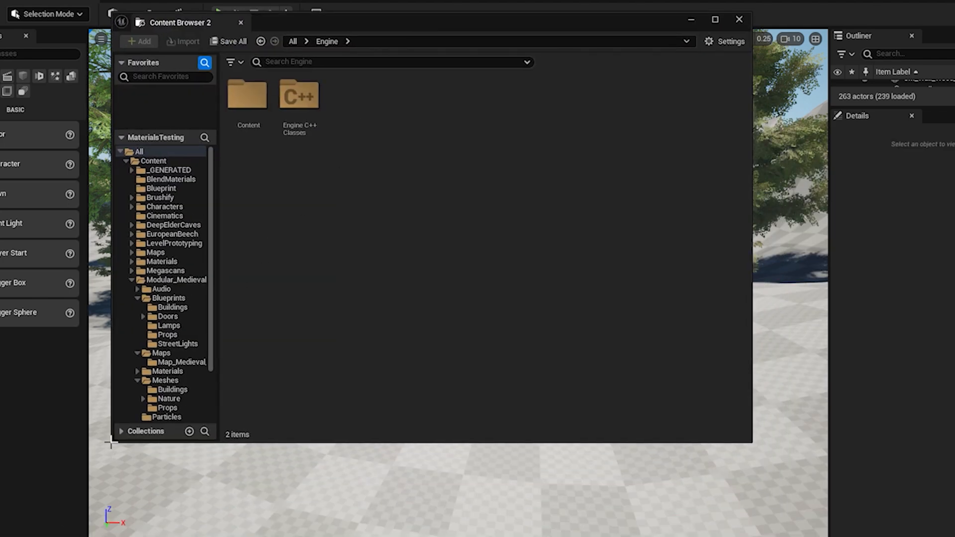
- Enlarge the Content Browser window and its folder tree, and open the Meshes > Props folder of Modular_MedievalTown_WI
{"action": "left_click_drag", "start_coordinate": [114, 441], "coordinate": [12, 512]}
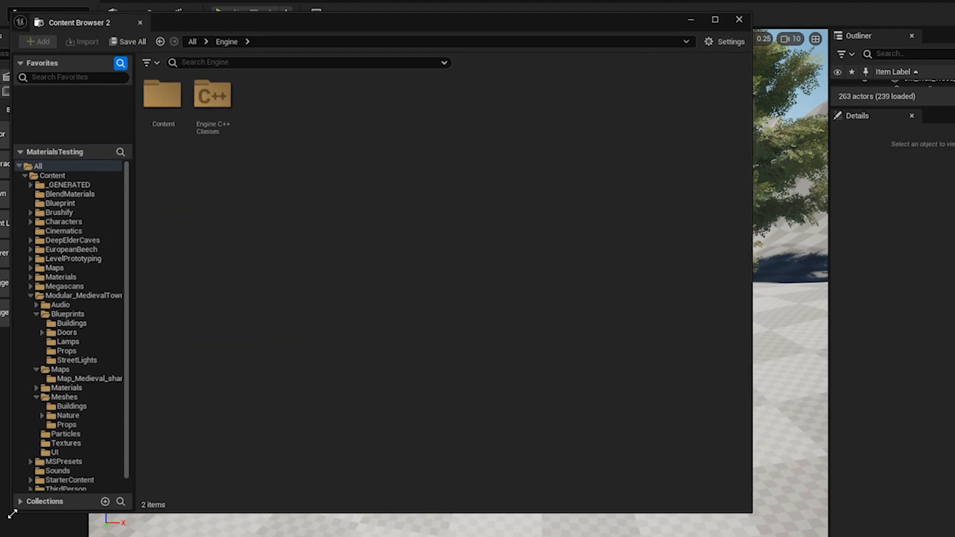
{"action": "left_click_drag", "start_coordinate": [132, 230], "coordinate": [171, 231]}
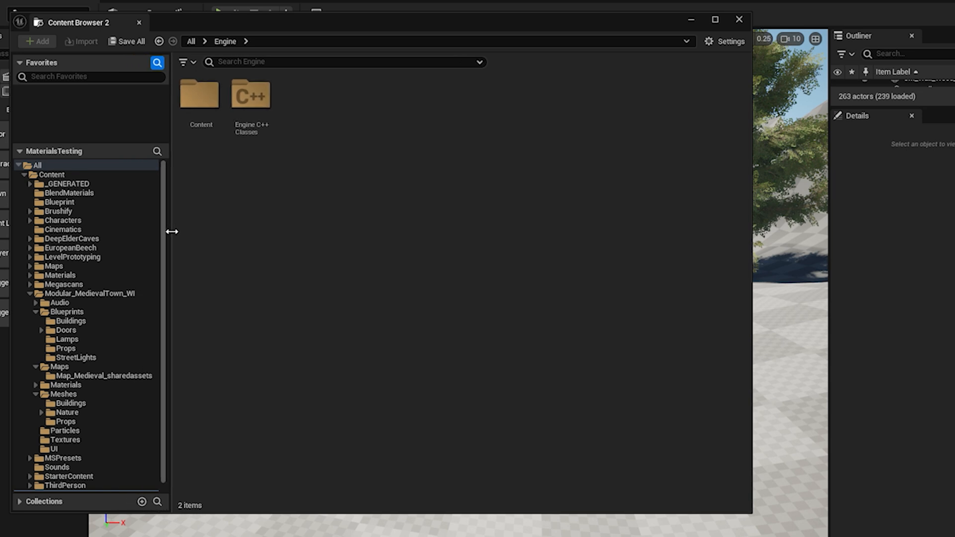
{"action": "left_click", "coordinate": [65, 348]}
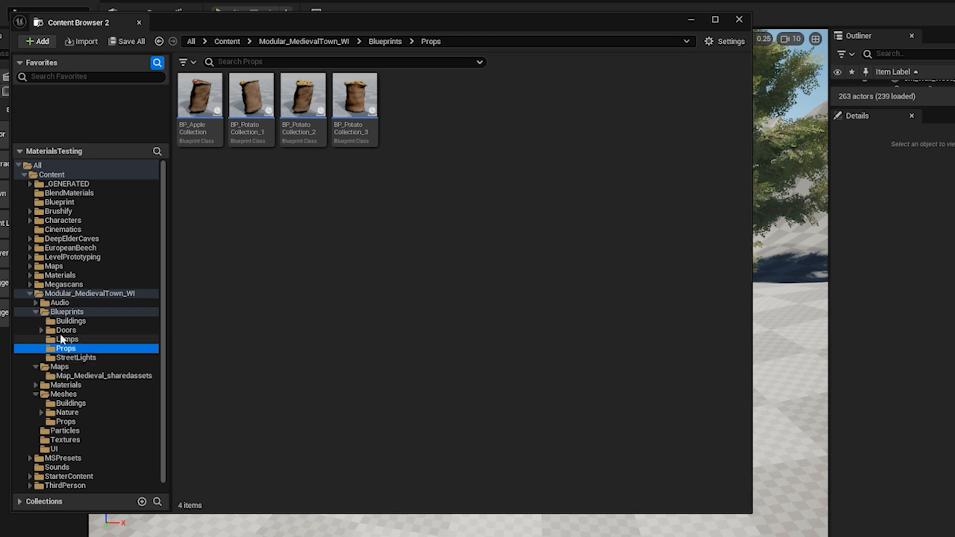
{"action": "left_click", "coordinate": [35, 366]}
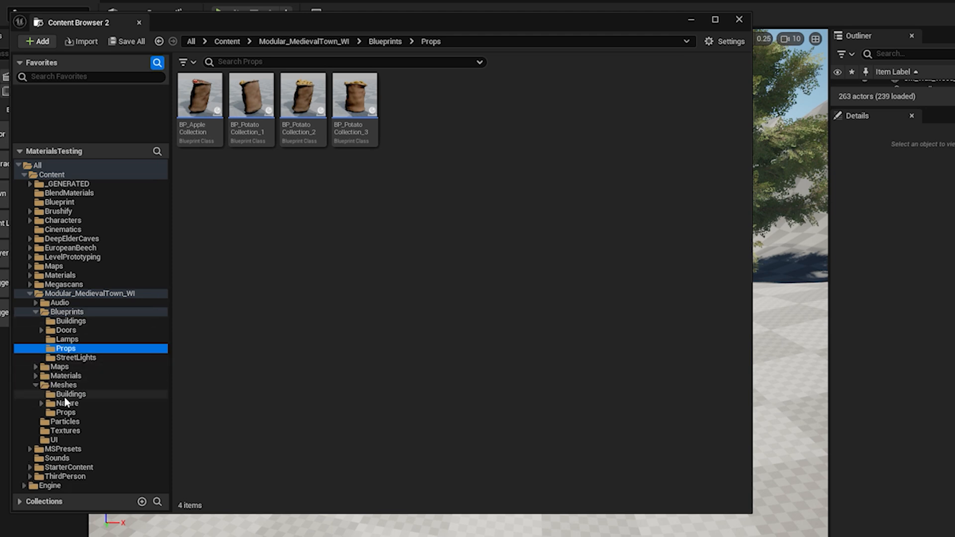
{"action": "left_click", "coordinate": [57, 403]}
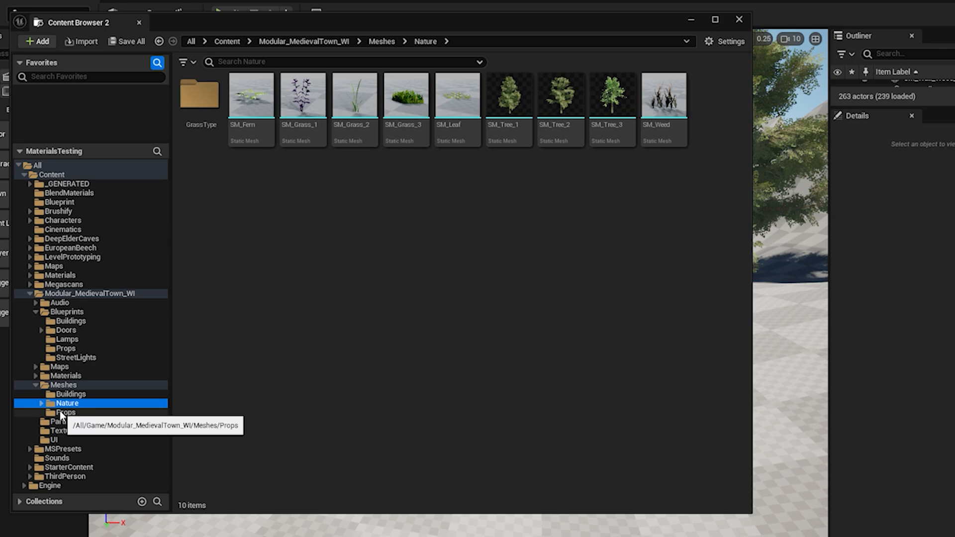
{"action": "left_click", "coordinate": [62, 413]}
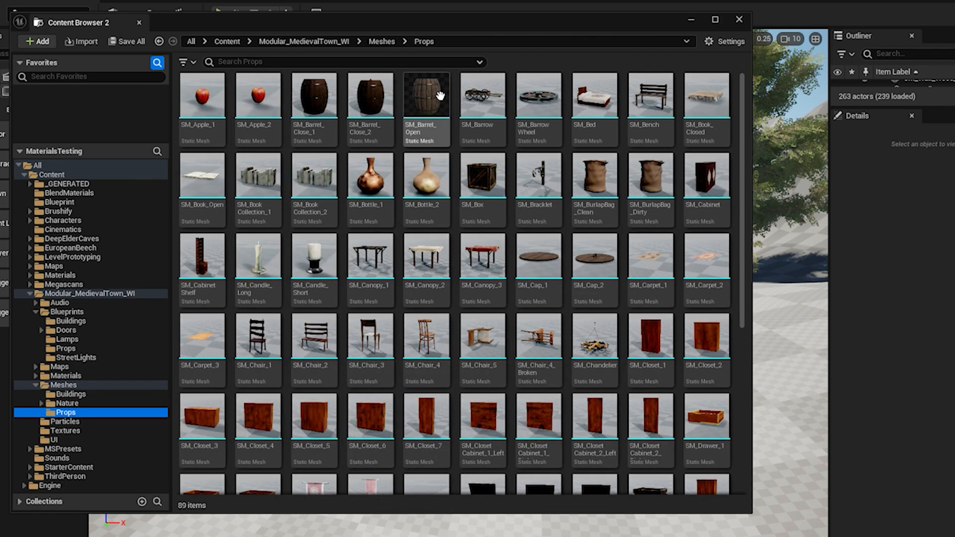
- Place the SM_Bench and SM_BarrowWheel meshes on the ground near the tree
{"action": "left_click", "coordinate": [647, 97]}
{"action": "left_click_drag", "start_coordinate": [642, 97], "coordinate": [776, 352]}
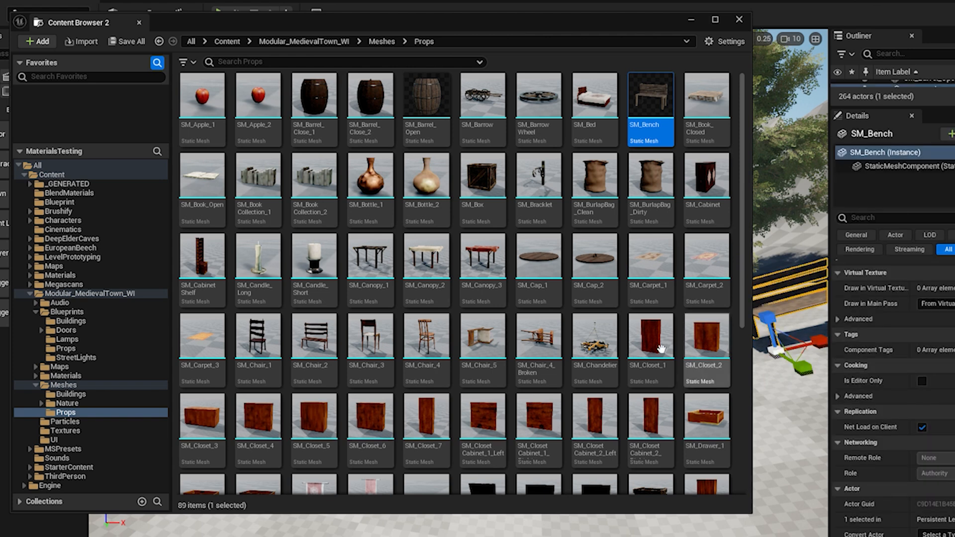
{"action": "left_click_drag", "start_coordinate": [579, 17], "coordinate": [507, 15]}
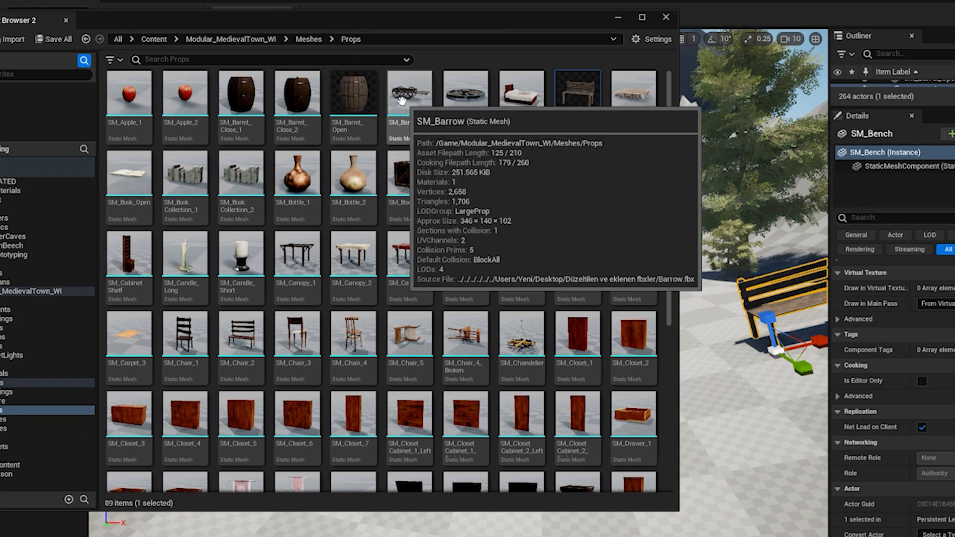
{"action": "left_click", "coordinate": [458, 96]}
{"action": "left_click_drag", "start_coordinate": [457, 95], "coordinate": [759, 433]}
- Place the SM_LampPost, SM_Lamp_1 and SM_Railing meshes beside the bench and barrow wheel
{"action": "scroll", "coordinate": [444, 332], "scroll_direction": "down", "scroll_amount": 1}
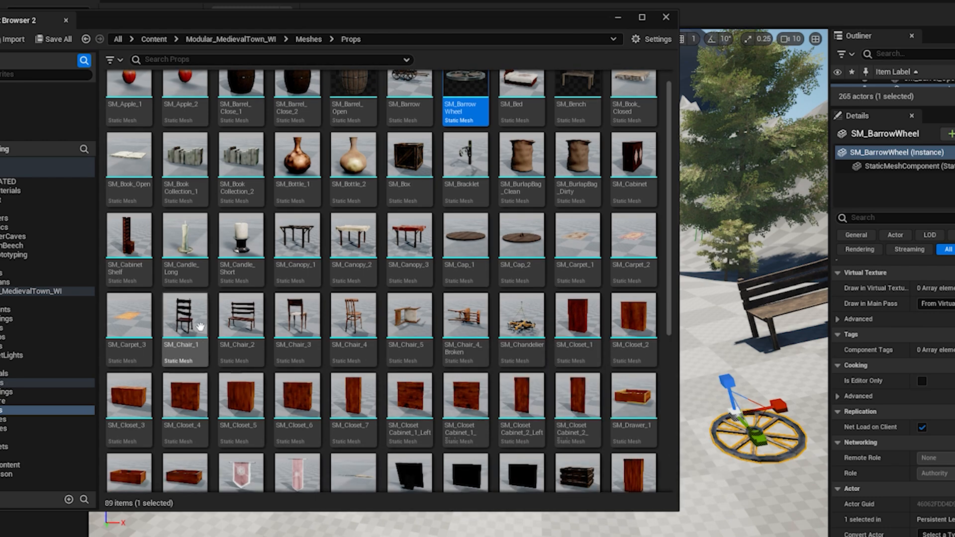
{"action": "scroll", "coordinate": [408, 398], "scroll_direction": "down", "scroll_amount": 4}
{"action": "scroll", "coordinate": [225, 433], "scroll_direction": "down", "scroll_amount": 3}
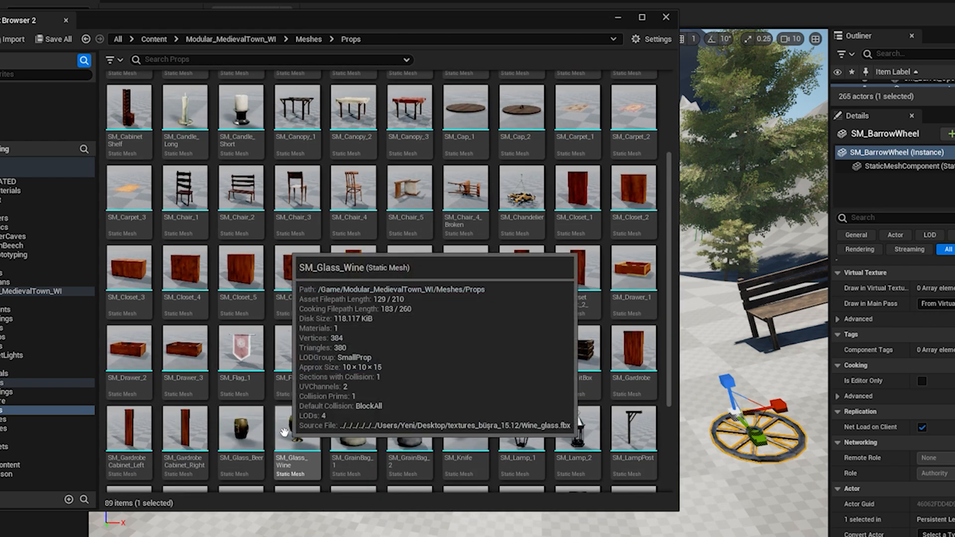
{"action": "mouse_move", "coordinate": [243, 347]}
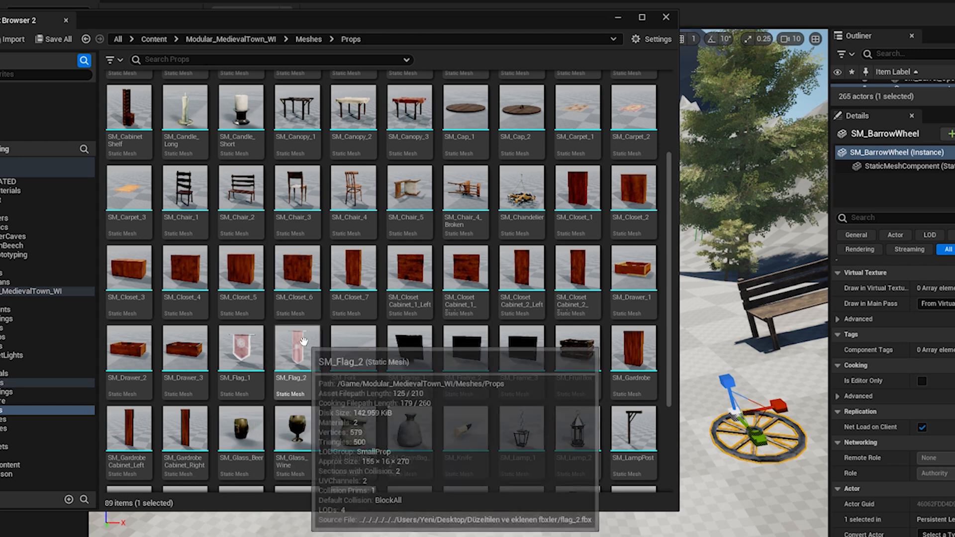
{"action": "scroll", "coordinate": [448, 448], "scroll_direction": "down", "scroll_amount": 3}
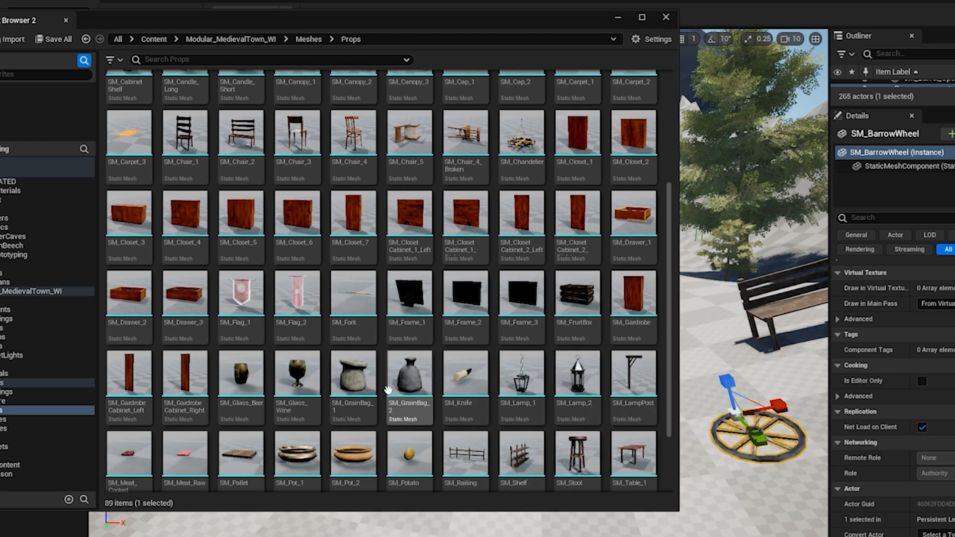
{"action": "mouse_move", "coordinate": [639, 376]}
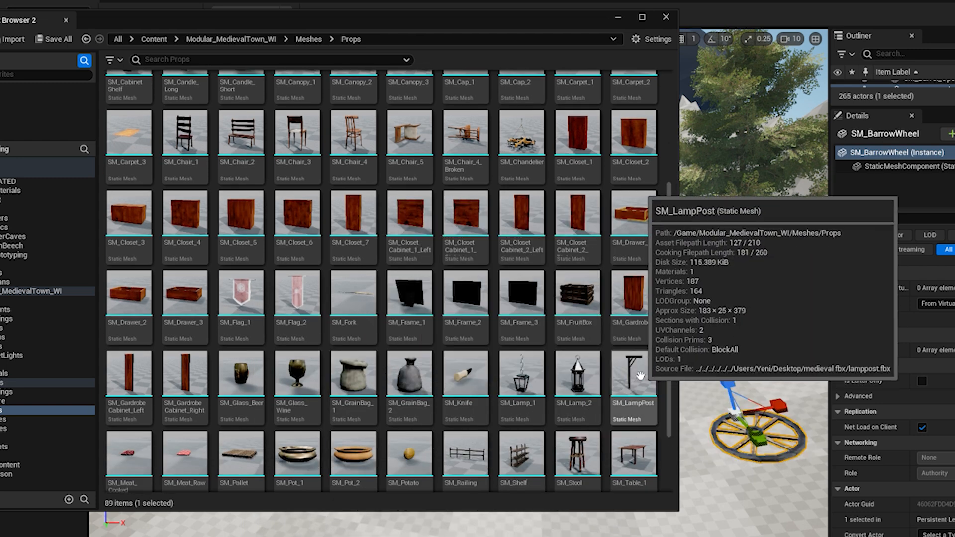
{"action": "left_click_drag", "start_coordinate": [626, 377], "coordinate": [712, 362]}
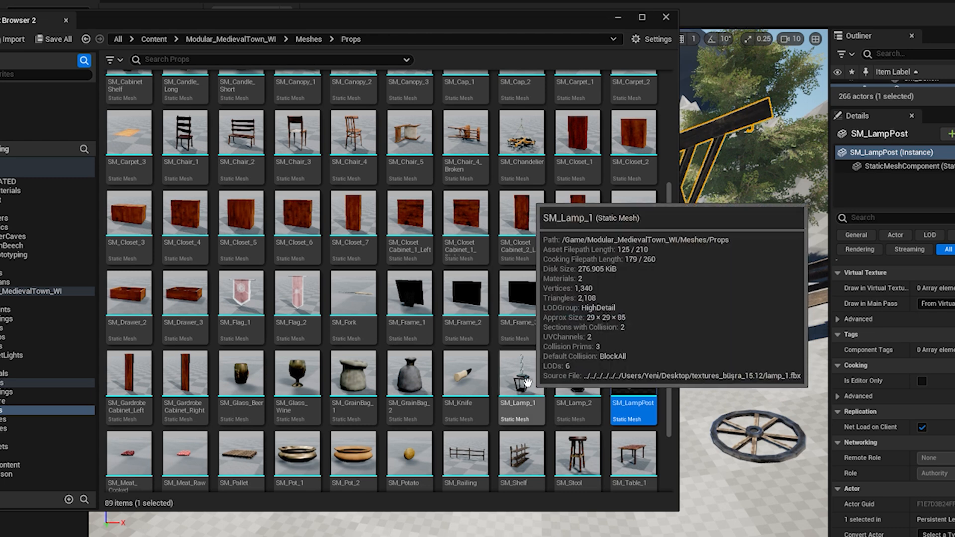
{"action": "left_click_drag", "start_coordinate": [527, 382], "coordinate": [727, 383]}
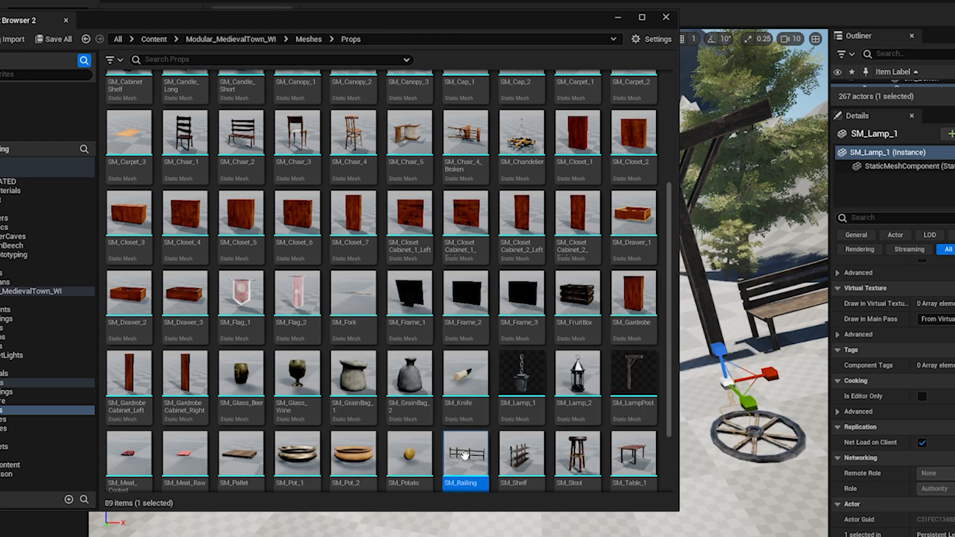
{"action": "left_click_drag", "start_coordinate": [464, 455], "coordinate": [727, 475]}
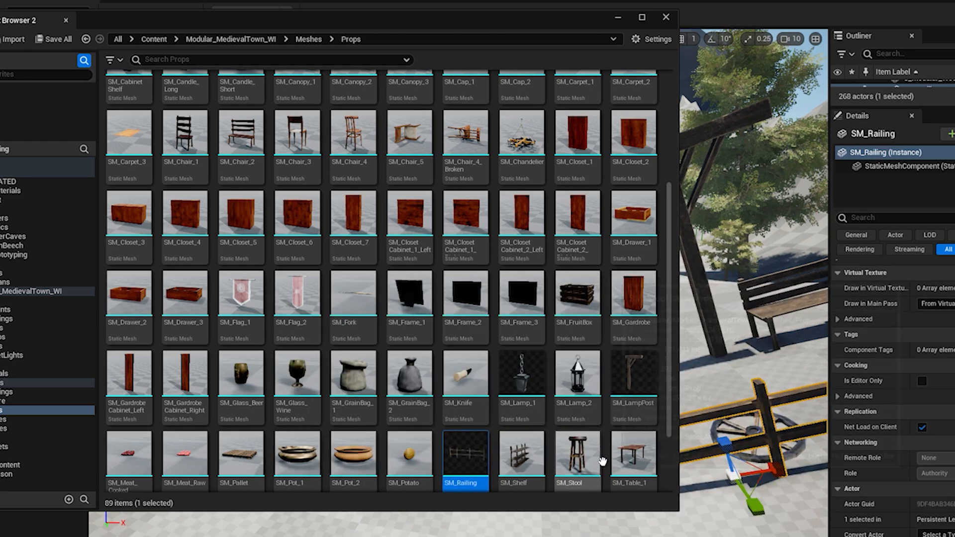
- Place SM_Leaf, SM_Grass_3 and SM_Grass_1 from the Meshes > Nature folder around the railing and the bench
{"action": "scroll", "coordinate": [610, 413], "scroll_direction": "down", "scroll_amount": 3}
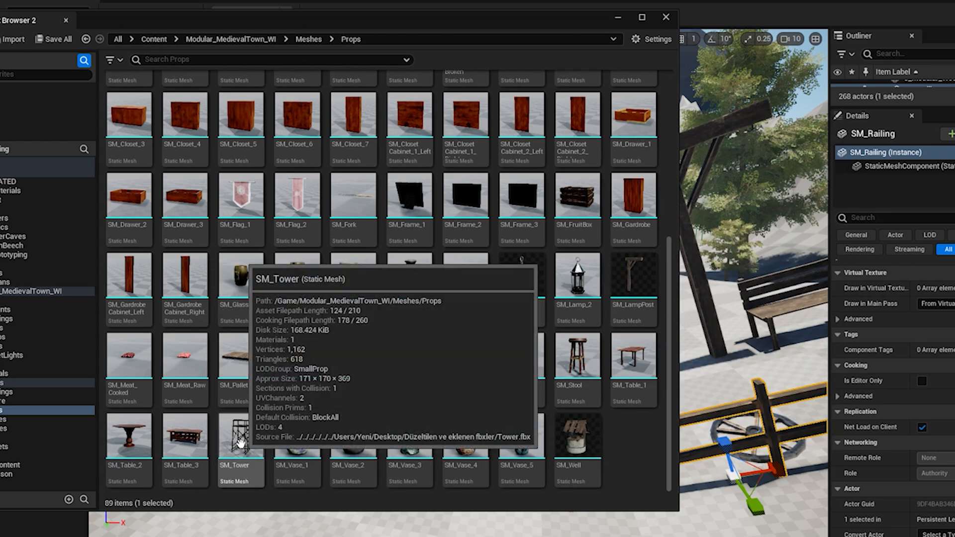
{"action": "scroll", "coordinate": [209, 343], "scroll_direction": "up", "scroll_amount": 5}
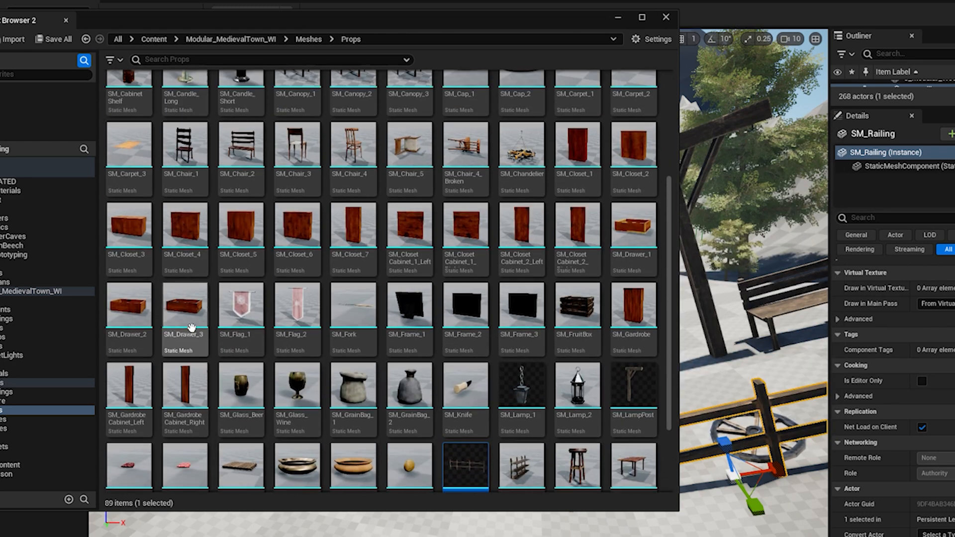
{"action": "scroll", "coordinate": [465, 352], "scroll_direction": "down", "scroll_amount": 3}
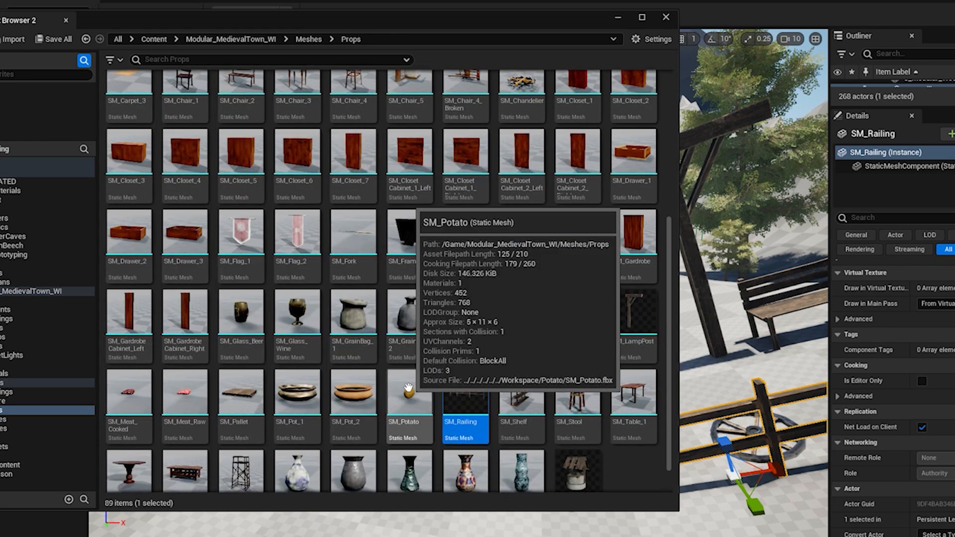
{"action": "left_click", "coordinate": [2, 401]}
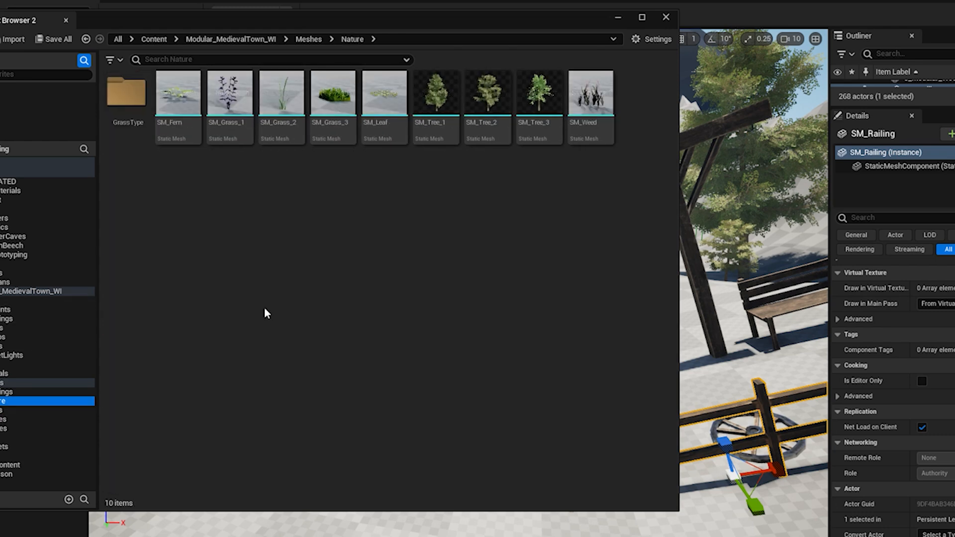
{"action": "mouse_move", "coordinate": [393, 94]}
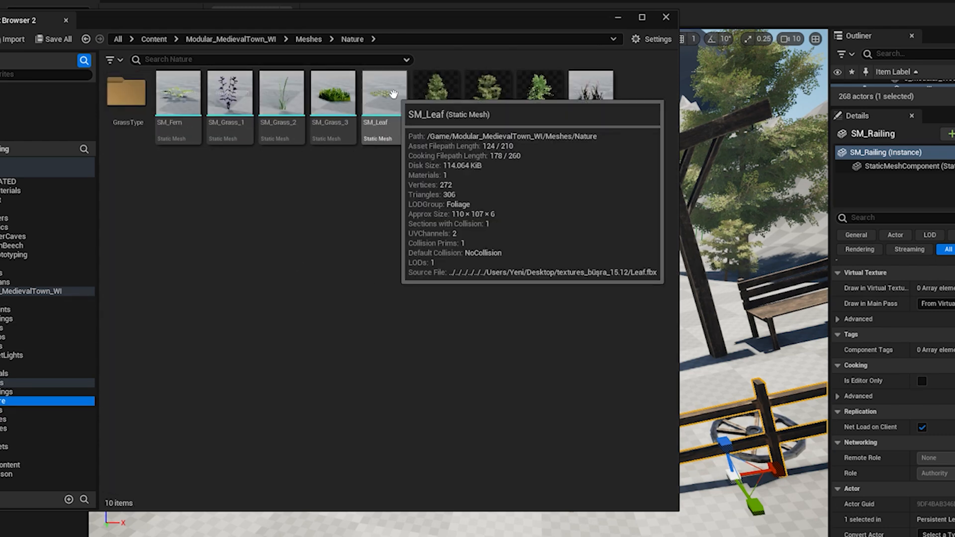
{"action": "left_click_drag", "start_coordinate": [393, 94], "coordinate": [745, 481]}
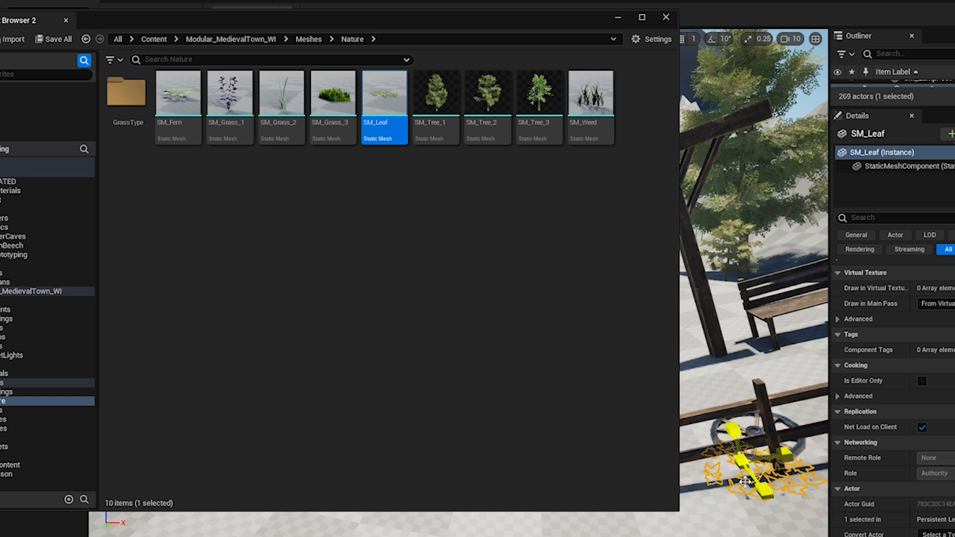
{"action": "mouse_move", "coordinate": [337, 94]}
{"action": "left_click_drag", "start_coordinate": [333, 95], "coordinate": [771, 348]}
{"action": "left_click", "coordinate": [229, 95]}
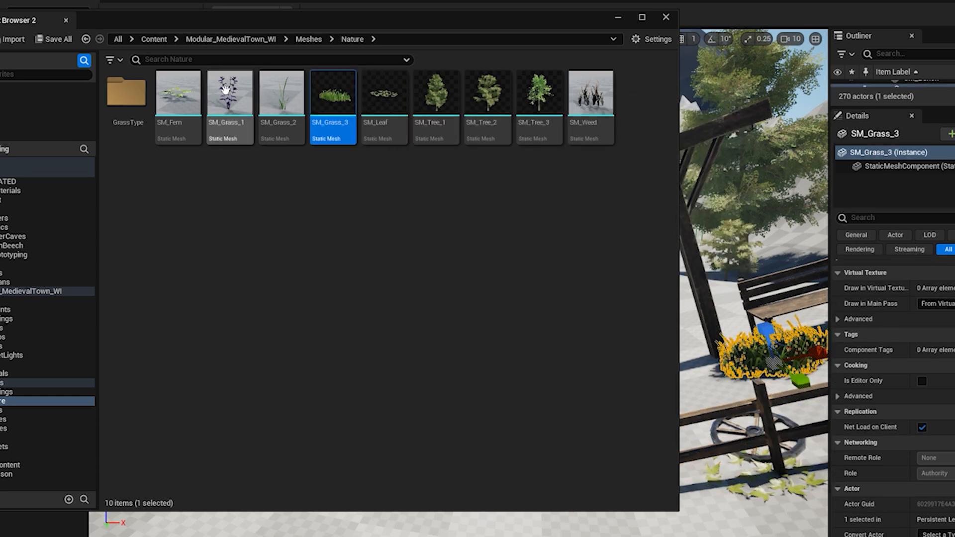
{"action": "left_click_drag", "start_coordinate": [229, 94], "coordinate": [721, 490]}
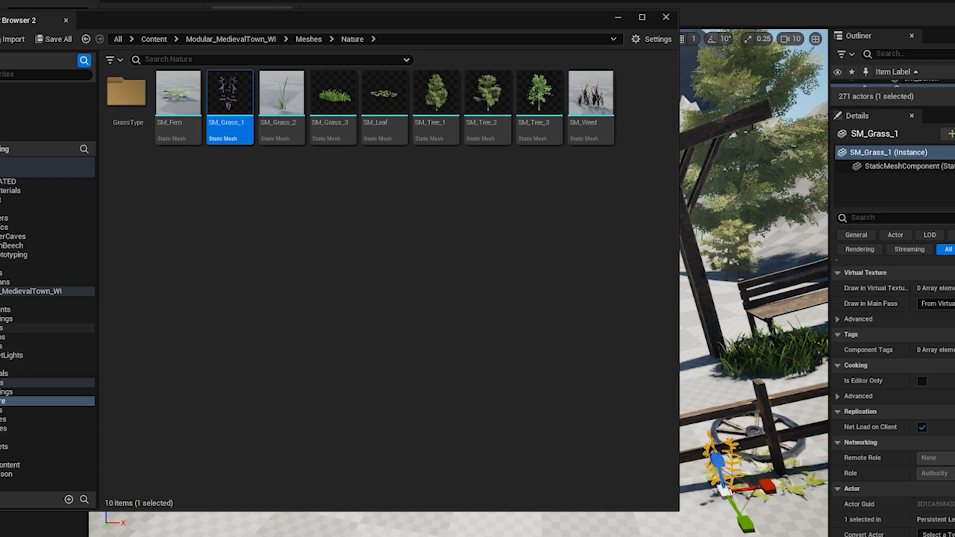
- Look through the Blueprints, Materials, Meshes, Particles and Textures folders of Modular_MedievalTown_WI
{"action": "left_click", "coordinate": [2, 329]}
{"action": "left_click", "coordinate": [2, 338]}
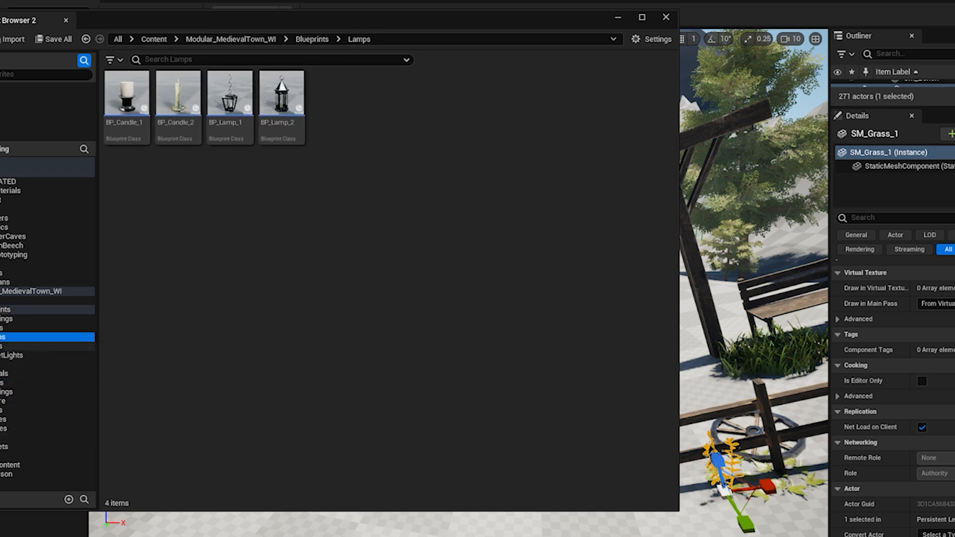
{"action": "left_click", "coordinate": [2, 347]}
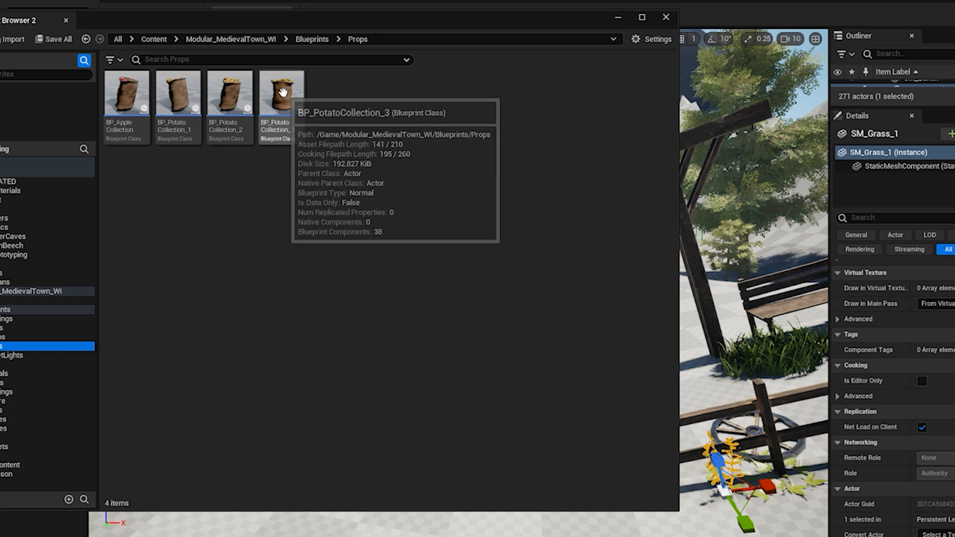
{"action": "left_click", "coordinate": [7, 356]}
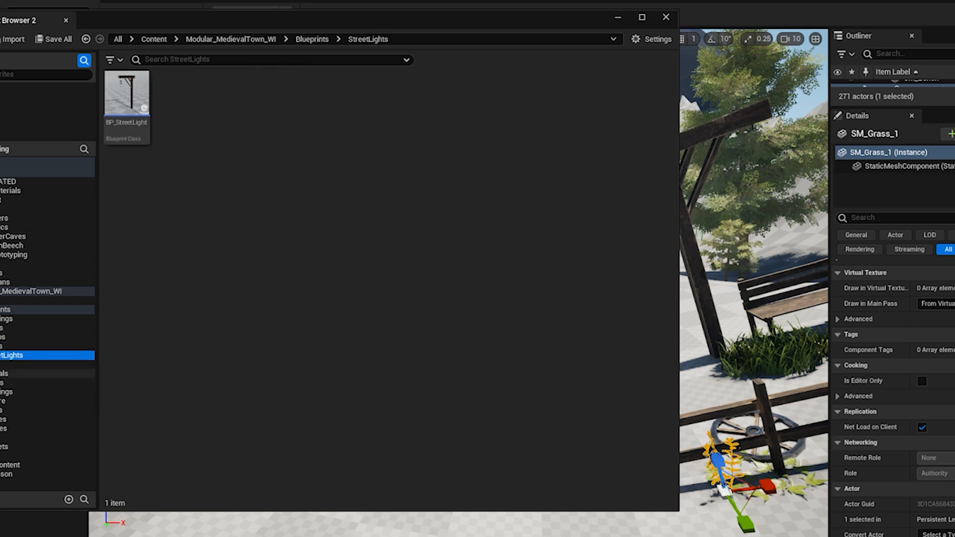
{"action": "left_click", "coordinate": [6, 374]}
{"action": "left_click", "coordinate": [8, 383]}
{"action": "left_click", "coordinate": [6, 392]}
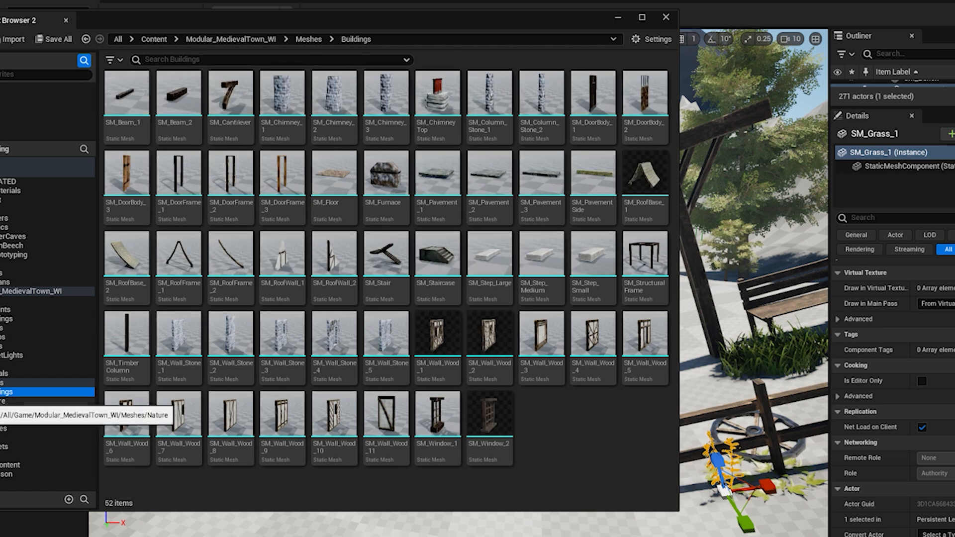
{"action": "left_click", "coordinate": [6, 401]}
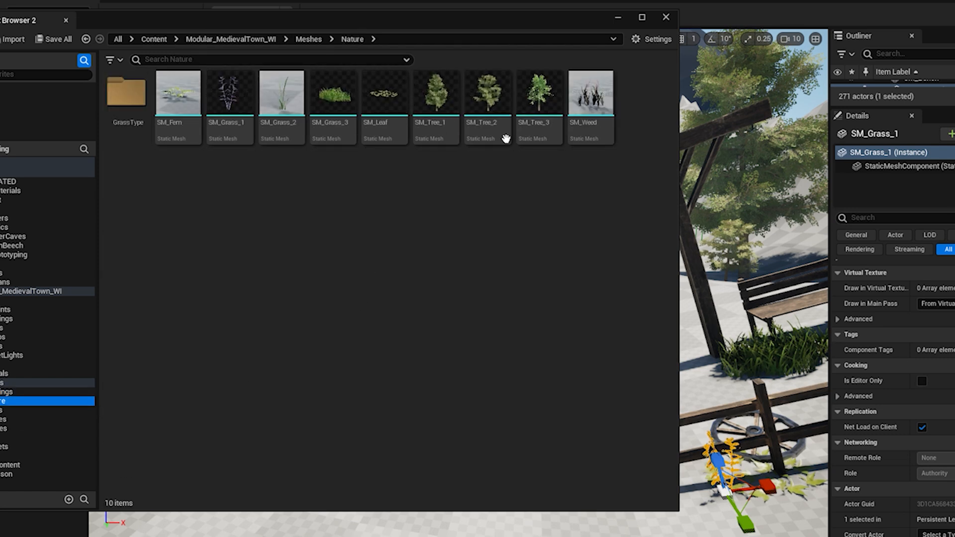
{"action": "left_click", "coordinate": [54, 410]}
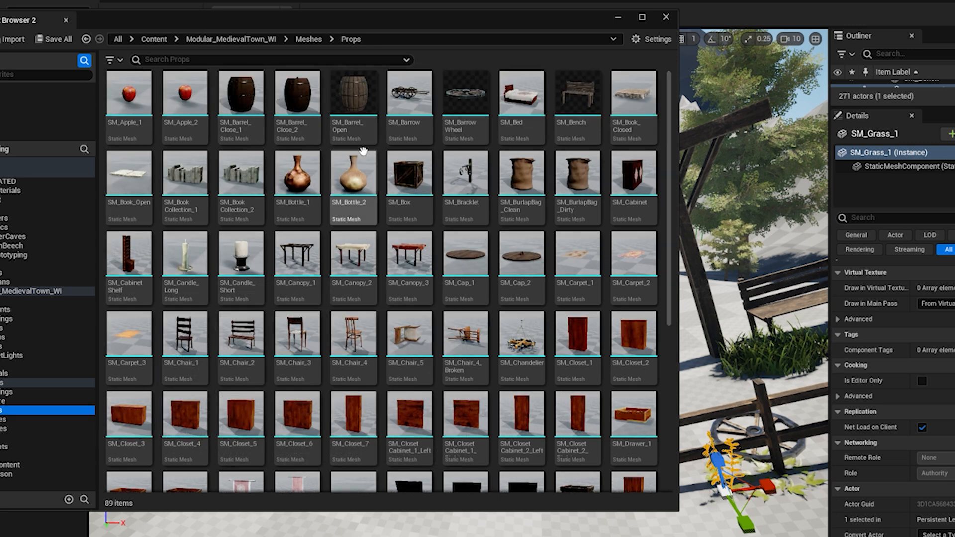
{"action": "left_click_drag", "start_coordinate": [404, 94], "coordinate": [1, 431]}
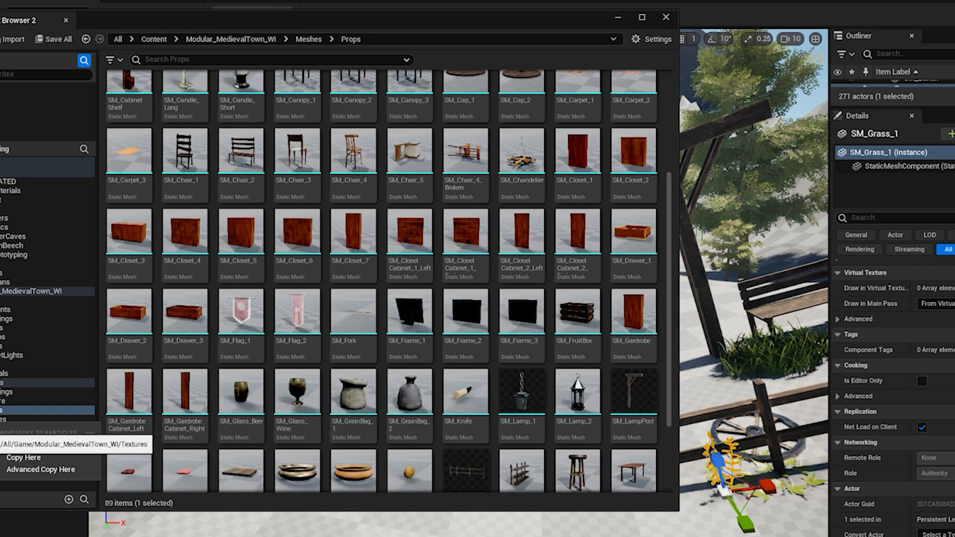
{"action": "left_click", "coordinate": [2, 420]}
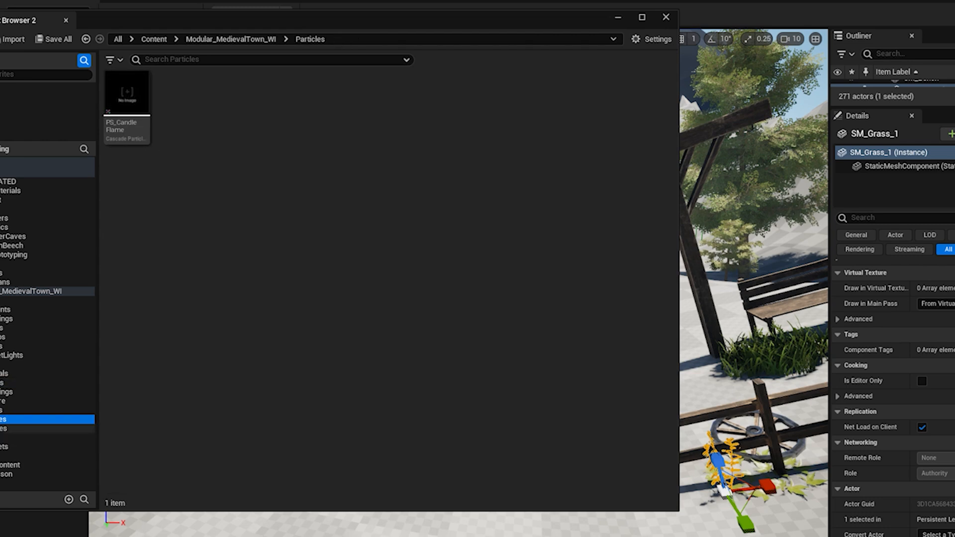
{"action": "left_click", "coordinate": [2, 429]}
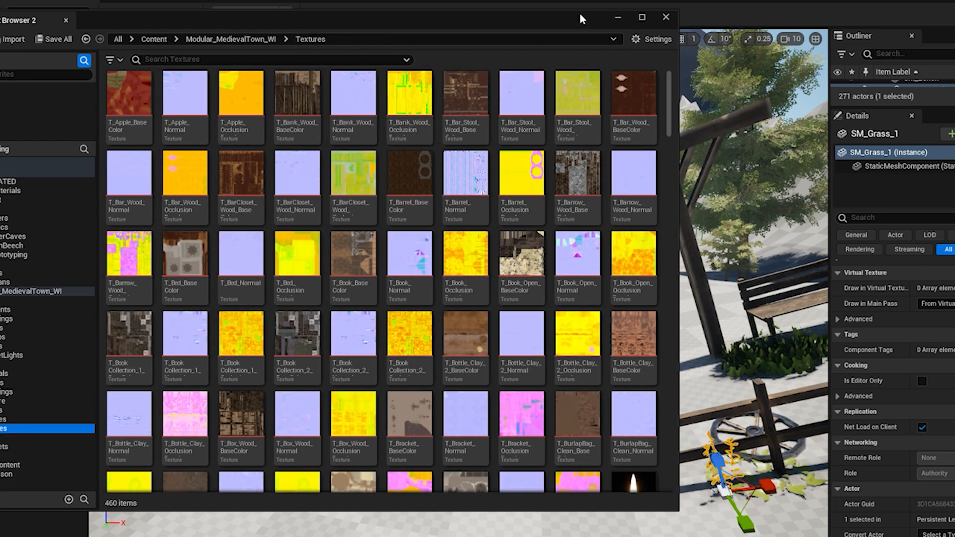
- Clear the Content Browser window away from the level viewport to work on the placed props
{"action": "left_click_drag", "start_coordinate": [580, 15], "coordinate": [278, 215]}
{"action": "left_click_drag", "start_coordinate": [0, 219], "coordinate": [0, 90]}
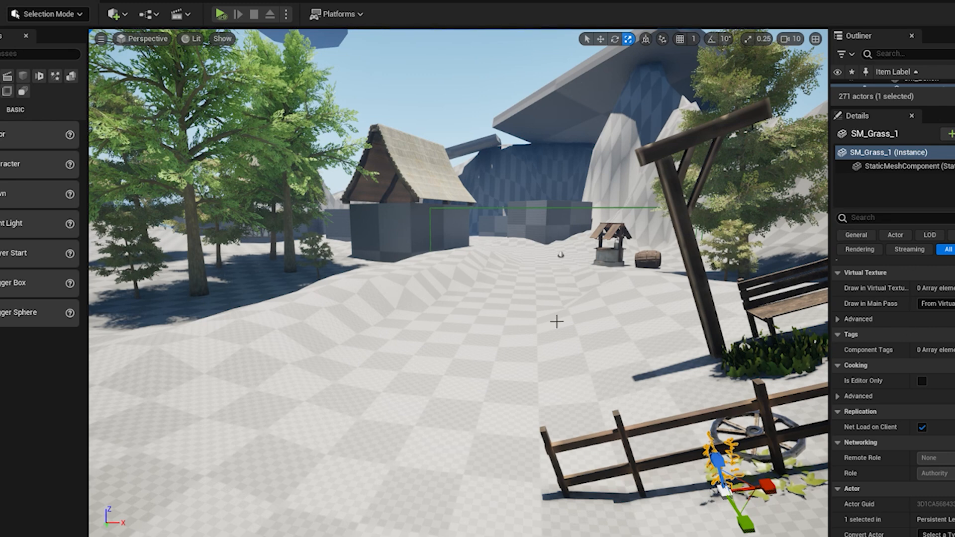
{"action": "left_click", "coordinate": [512, 339]}
{"action": "mouse_move", "coordinate": [482, 341]}
{"action": "right_mouse_down"}
{"action": "mouse_move", "coordinate": [609, 341]}
{"action": "mouse_move", "coordinate": [483, 341]}
{"action": "right_mouse_up"}
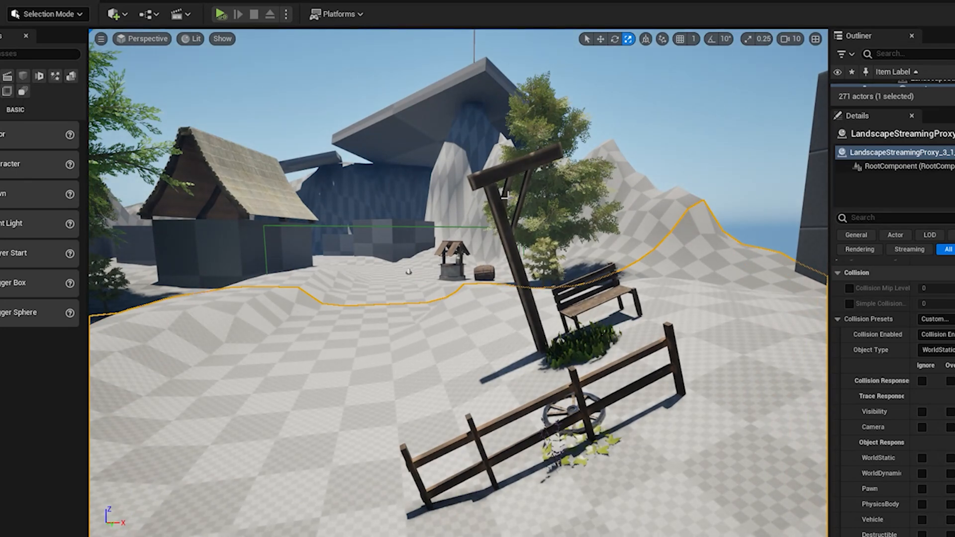
- Move SM_LampPost away from the bench and onto the open ground near the house
{"action": "left_click", "coordinate": [494, 193]}
{"action": "left_click", "coordinate": [601, 39]}
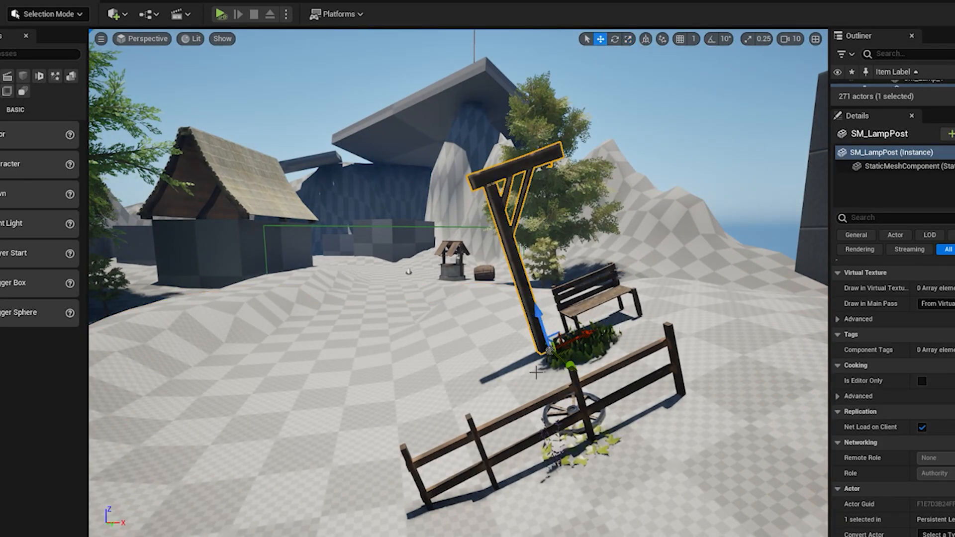
{"action": "left_click_drag", "start_coordinate": [550, 356], "coordinate": [289, 353]}
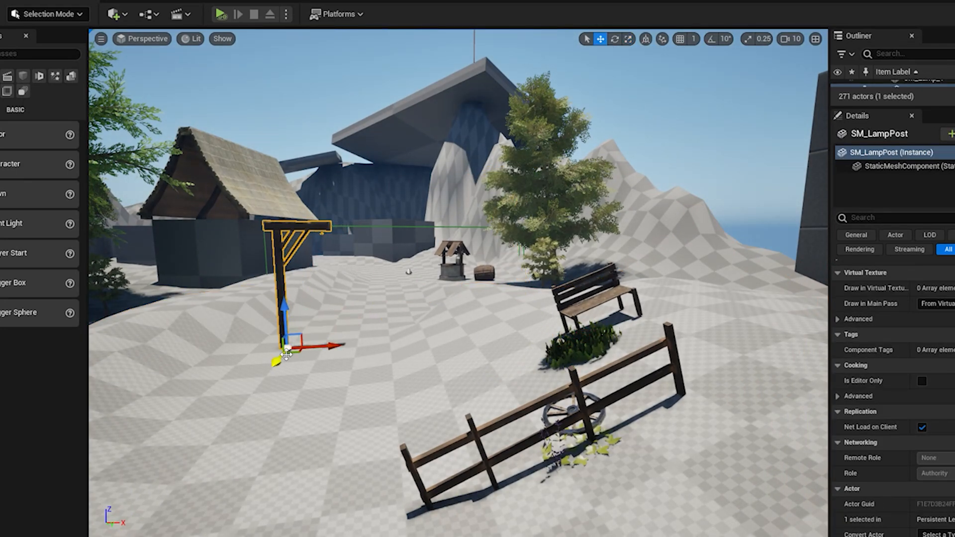
{"action": "key", "text": "w"}
{"action": "right_click_drag", "start_coordinate": [382, 401], "coordinate": [442, 430]}
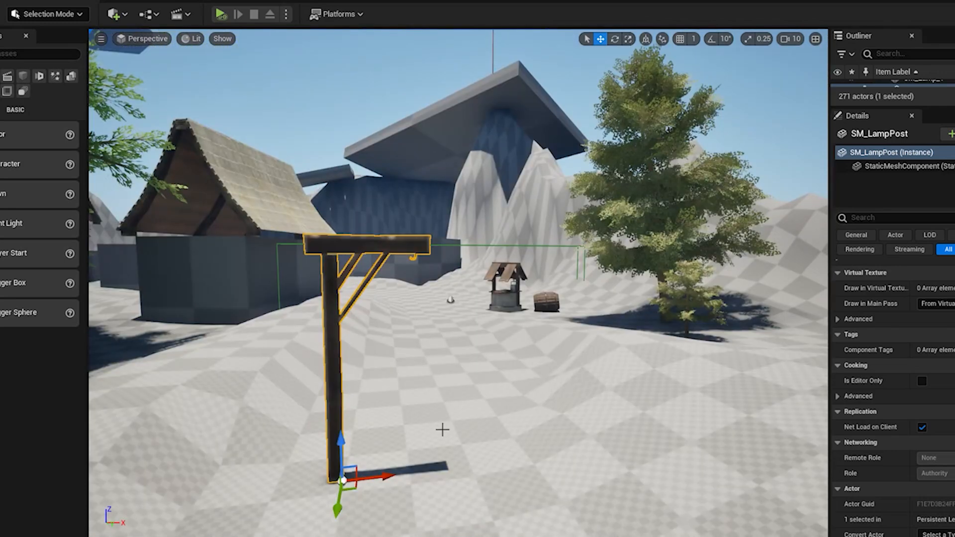
- Reposition the lamp post so that it stands upright on the open ground leading to the well
{"action": "left_click_drag", "start_coordinate": [340, 481], "coordinate": [382, 456]}
{"action": "left_click_drag", "start_coordinate": [353, 285], "coordinate": [447, 413]}
{"action": "scroll", "coordinate": [383, 324], "scroll_direction": "down", "scroll_amount": 3}
{"action": "scroll", "coordinate": [384, 325], "scroll_direction": "down", "scroll_amount": 4}
{"action": "right_click_drag", "start_coordinate": [383, 324], "coordinate": [370, 344]}
{"action": "scroll", "coordinate": [470, 326], "scroll_direction": "down", "scroll_amount": 5}
{"action": "scroll", "coordinate": [469, 327], "scroll_direction": "up", "scroll_amount": 3}
{"action": "scroll", "coordinate": [462, 315], "scroll_direction": "up", "scroll_amount": 5}
{"action": "key", "text": "w"}
{"action": "right_click_drag", "start_coordinate": [502, 273], "coordinate": [547, 233]}
{"action": "key", "text": "w"}
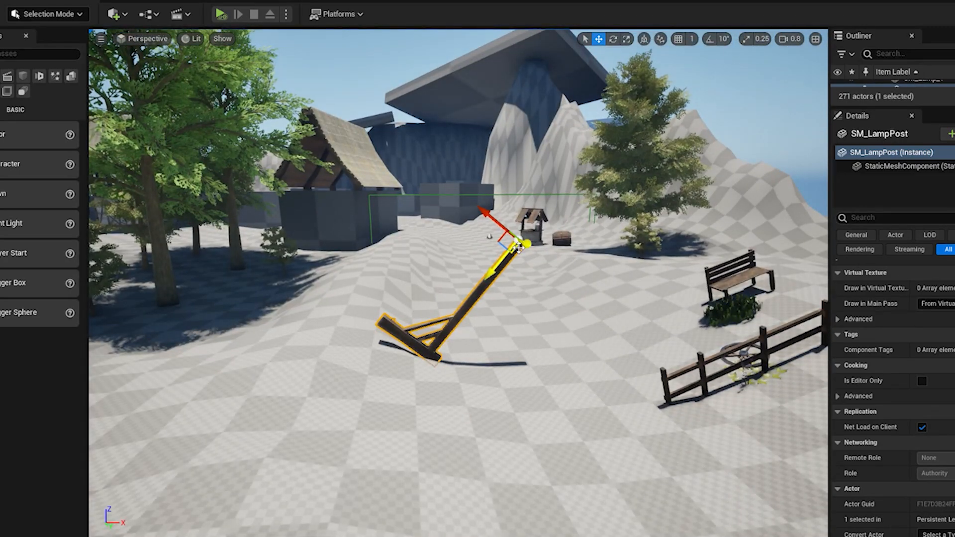
{"action": "left_click_drag", "start_coordinate": [517, 240], "coordinate": [471, 337]}
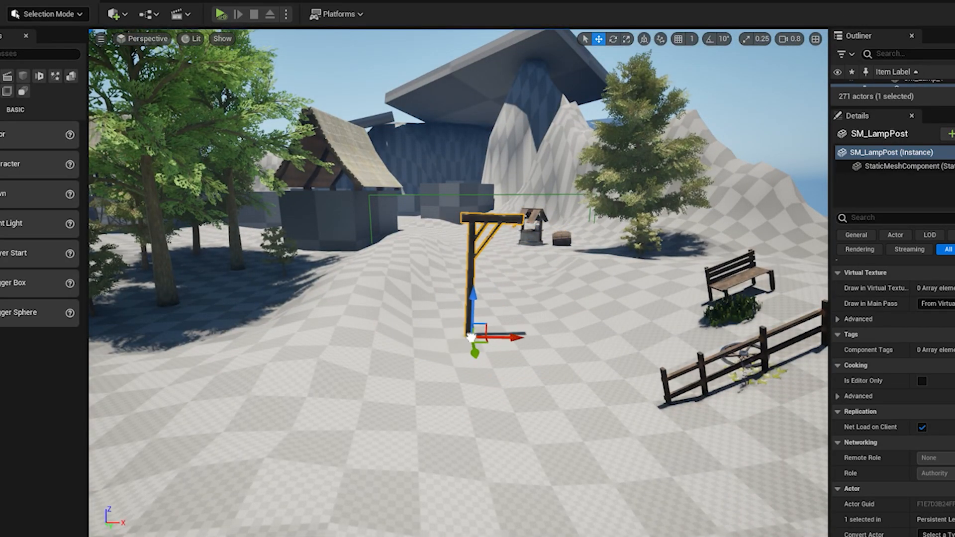
- Move SM_Bench from beside the railing to the ground next to the barrel at the well
{"action": "right_click_drag", "start_coordinate": [480, 351], "coordinate": [724, 259]}
{"action": "key", "text": "w"}
{"action": "left_click", "coordinate": [630, 282]}
{"action": "right_click_drag", "start_coordinate": [572, 433], "coordinate": [537, 406]}
{"action": "key", "text": "a"}
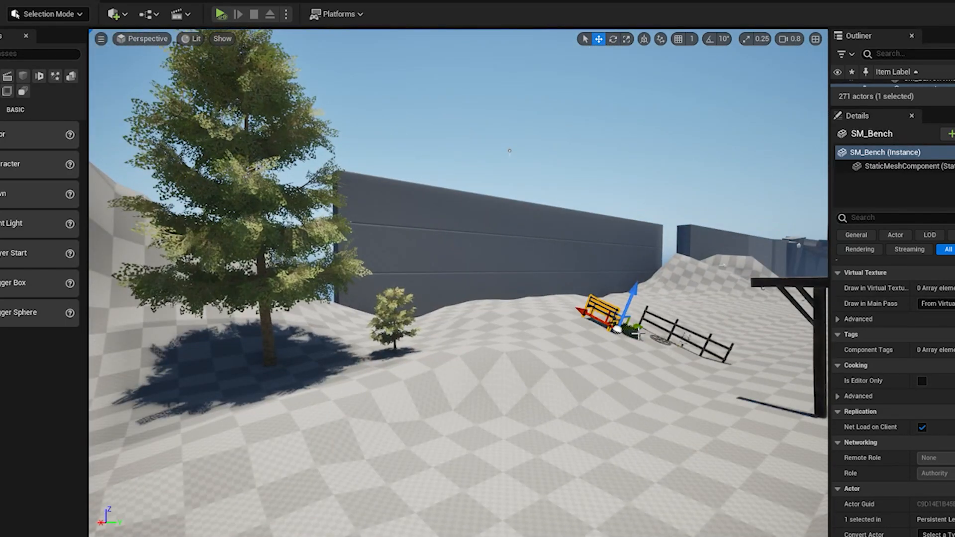
{"action": "left_click_drag", "start_coordinate": [617, 329], "coordinate": [141, 449]}
{"action": "right_click_drag", "start_coordinate": [503, 460], "coordinate": [659, 456]}
{"action": "key", "text": "w"}
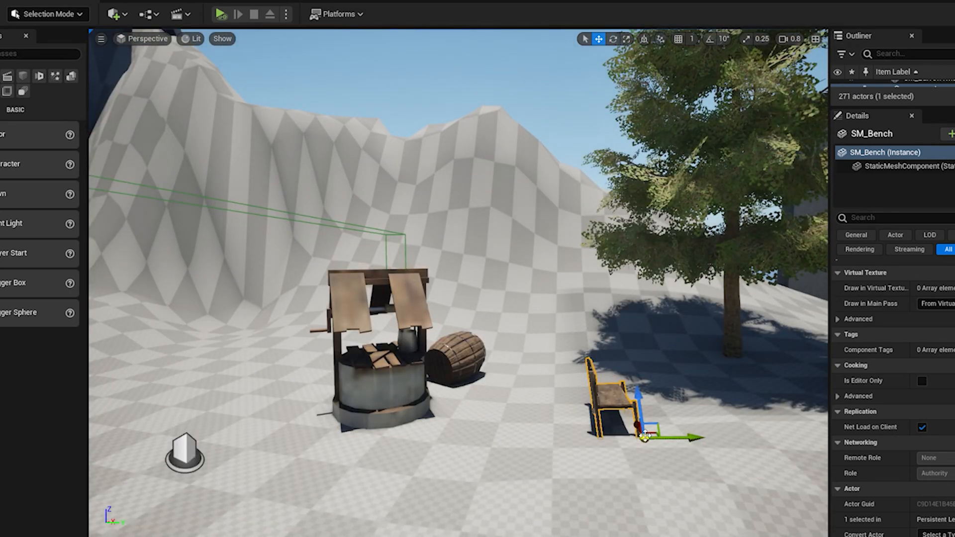
{"action": "left_click_drag", "start_coordinate": [645, 437], "coordinate": [510, 417]}
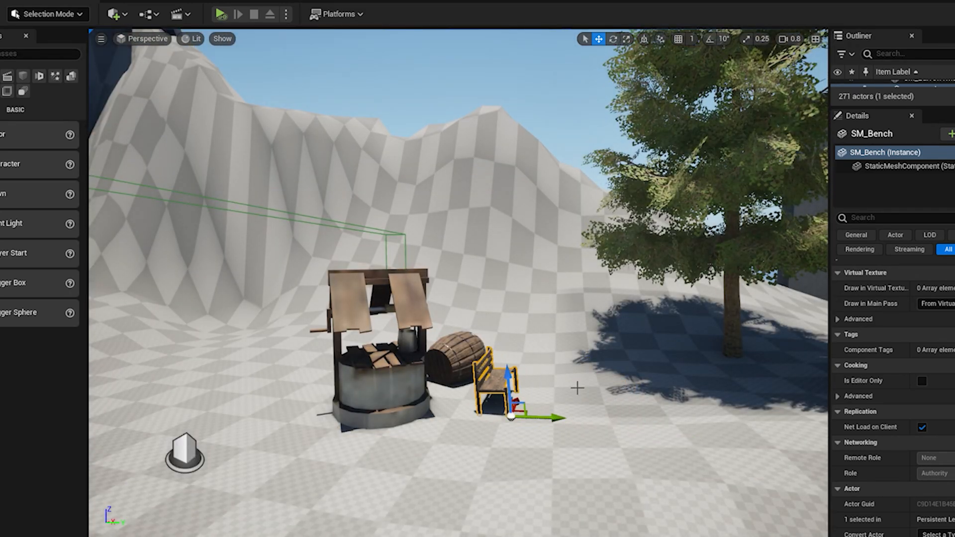
- Rotate the bench so its seat faces away from the rock wall, shift it closer to the barrel and level it
{"action": "left_click", "coordinate": [613, 39]}
{"action": "left_click_drag", "start_coordinate": [572, 441], "coordinate": [584, 427]}
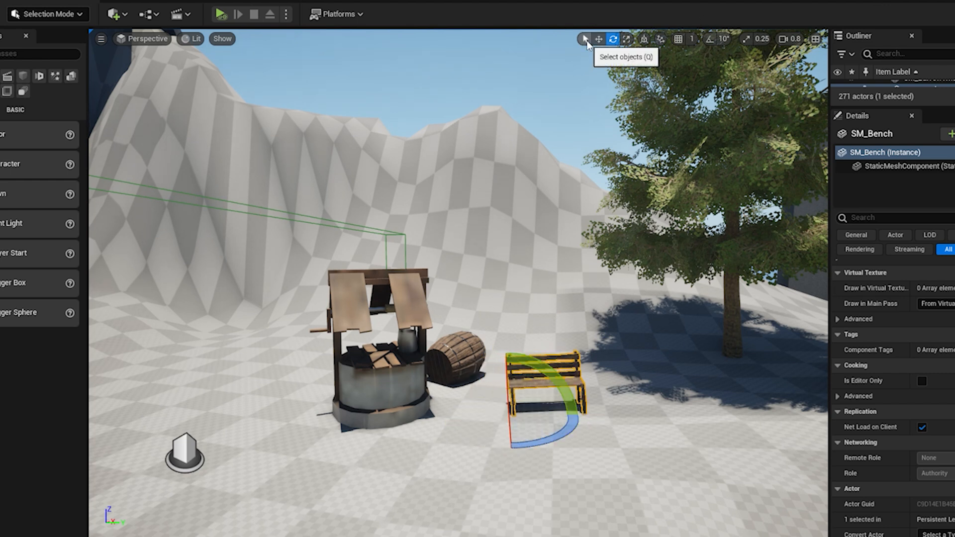
{"action": "left_click", "coordinate": [586, 41]}
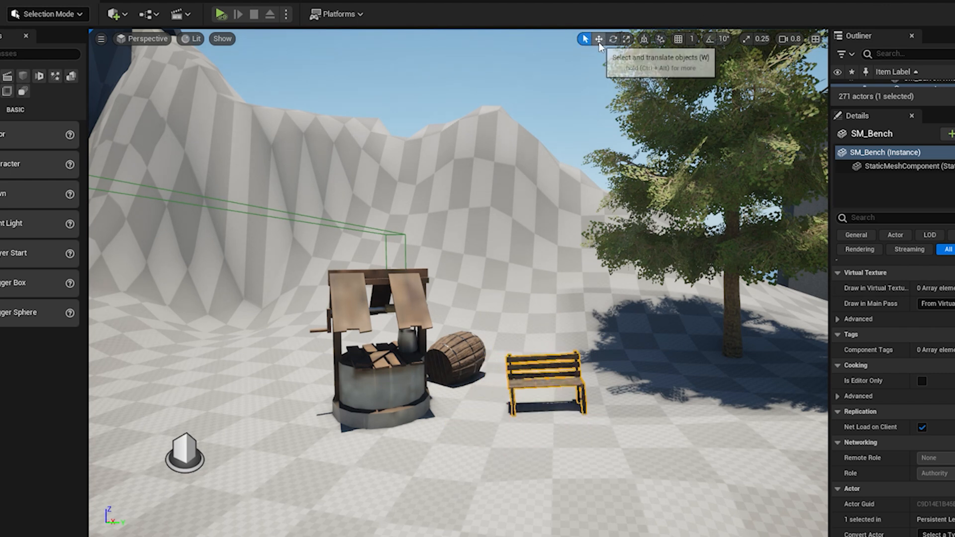
{"action": "left_click", "coordinate": [599, 40]}
{"action": "left_click_drag", "start_coordinate": [557, 417], "coordinate": [533, 419]}
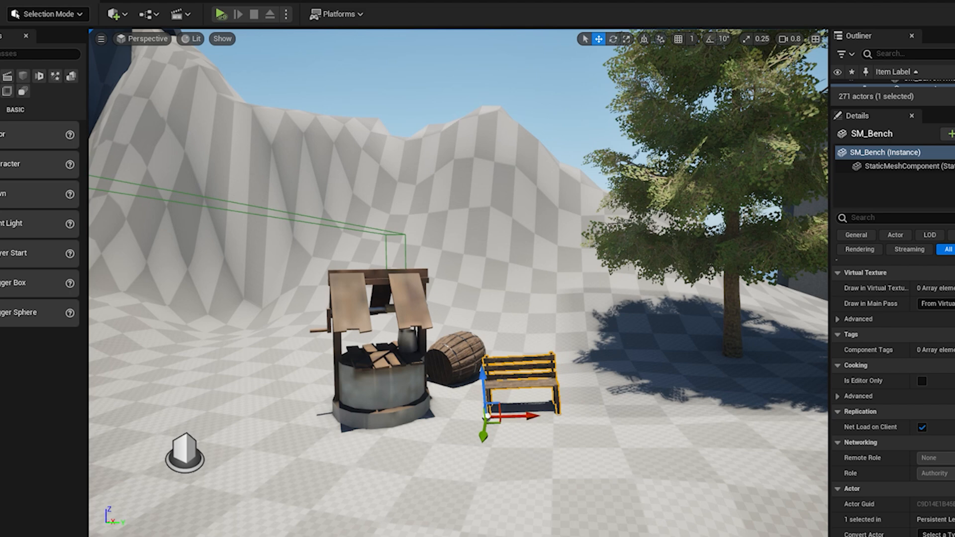
{"action": "left_click", "coordinate": [614, 40]}
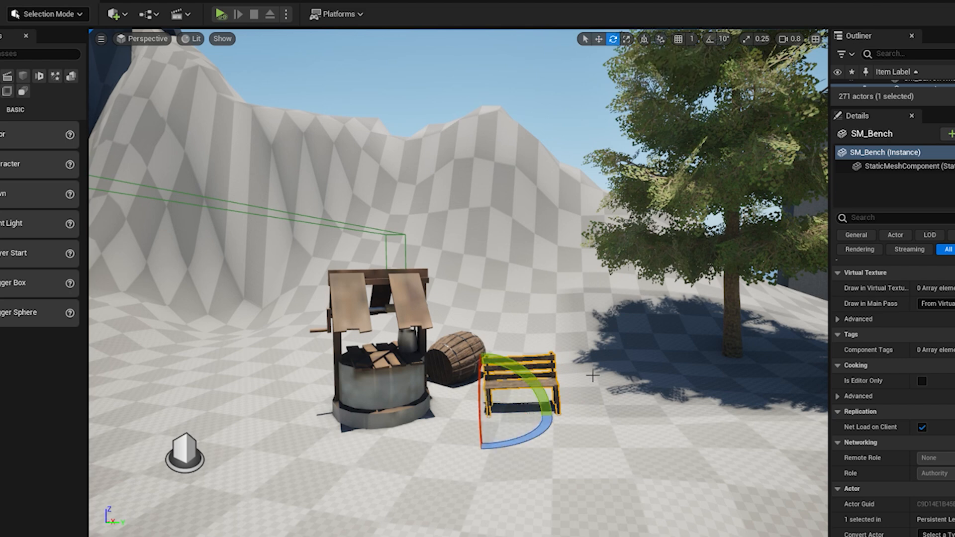
{"action": "left_click_drag", "start_coordinate": [532, 383], "coordinate": [556, 417]}
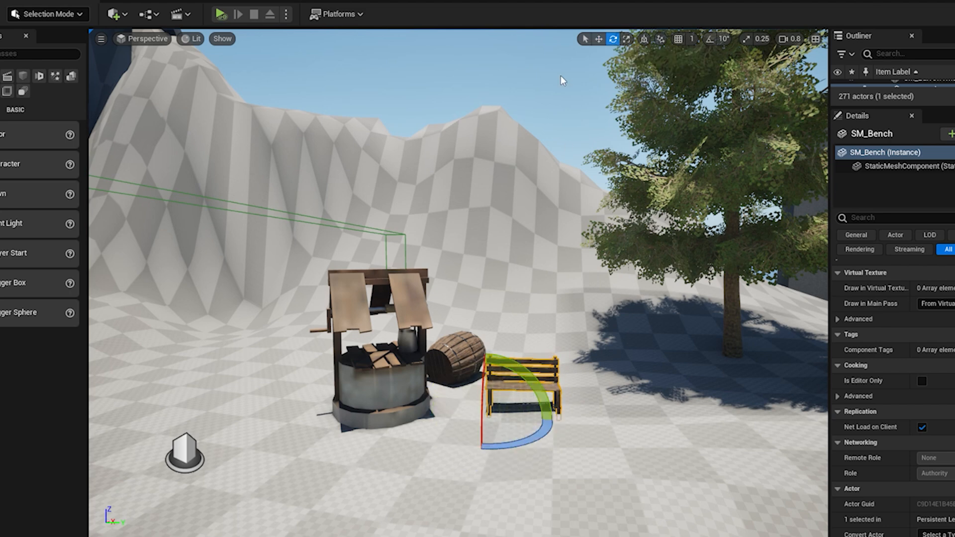
- Delete the SM_Grass_3 clump left on the ground near the railing
{"action": "left_click", "coordinate": [565, 90]}
{"action": "right_click_drag", "start_coordinate": [566, 89], "coordinate": [766, 94]}
{"action": "scroll", "coordinate": [550, 388], "scroll_direction": "up", "scroll_amount": 6}
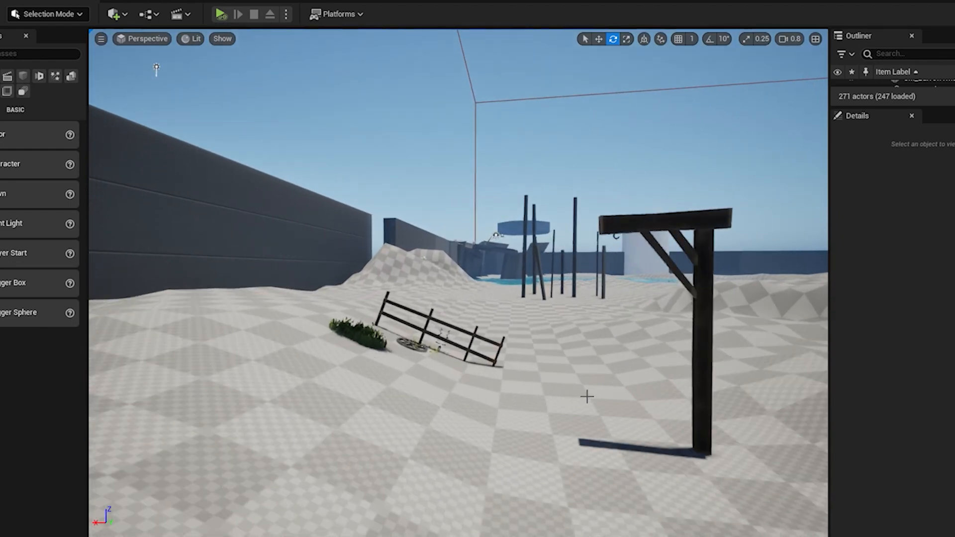
{"action": "scroll", "coordinate": [587, 396], "scroll_direction": "up", "scroll_amount": 1}
{"action": "right_click_drag", "start_coordinate": [587, 397], "coordinate": [463, 388]}
{"action": "scroll", "coordinate": [590, 393], "scroll_direction": "down", "scroll_amount": 6}
{"action": "scroll", "coordinate": [622, 411], "scroll_direction": "up", "scroll_amount": 4}
{"action": "right_click_drag", "start_coordinate": [622, 411], "coordinate": [796, 443]}
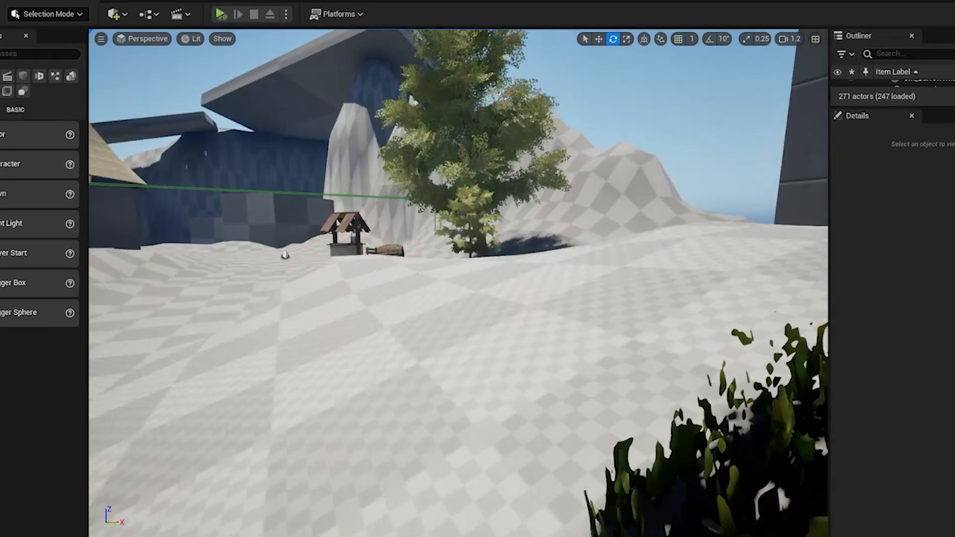
{"action": "scroll", "coordinate": [577, 409], "scroll_direction": "down", "scroll_amount": 3}
{"action": "left_click", "coordinate": [547, 326]}
{"action": "key", "text": "f"}
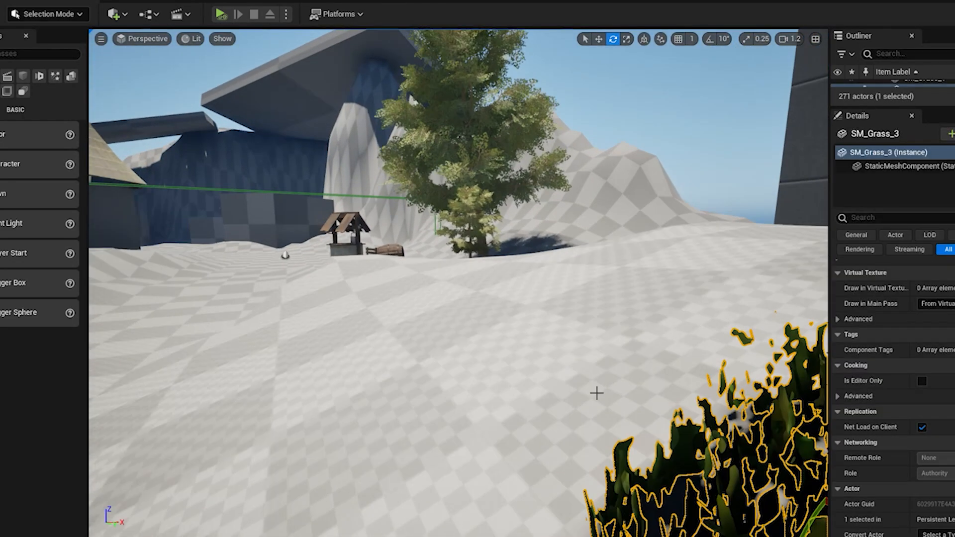
{"action": "left_click", "coordinate": [415, 136]}
{"action": "left_click", "coordinate": [411, 382]}
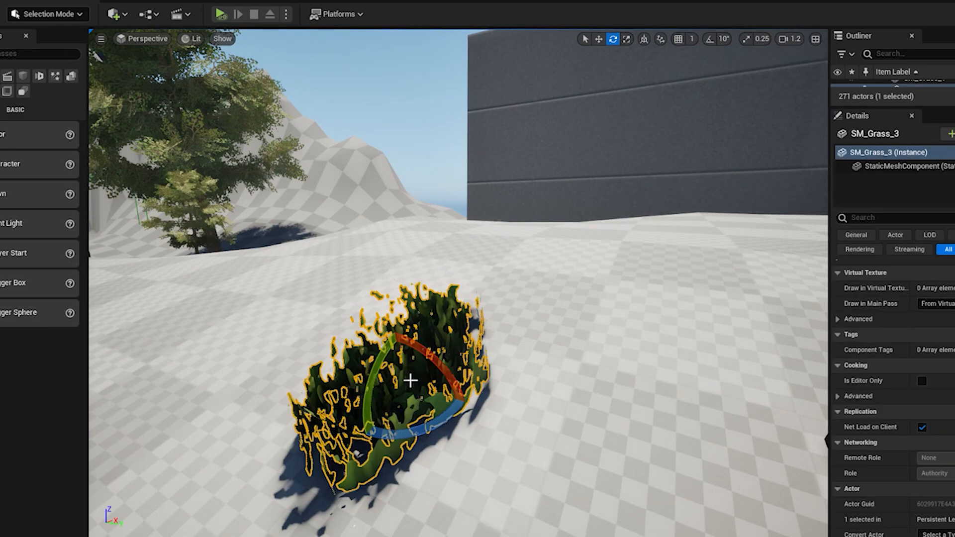
{"action": "scroll", "coordinate": [446, 396], "scroll_direction": "down", "scroll_amount": 6}
{"action": "scroll", "coordinate": [448, 396], "scroll_direction": "up", "scroll_amount": 4}
{"action": "key", "text": "Delete"}
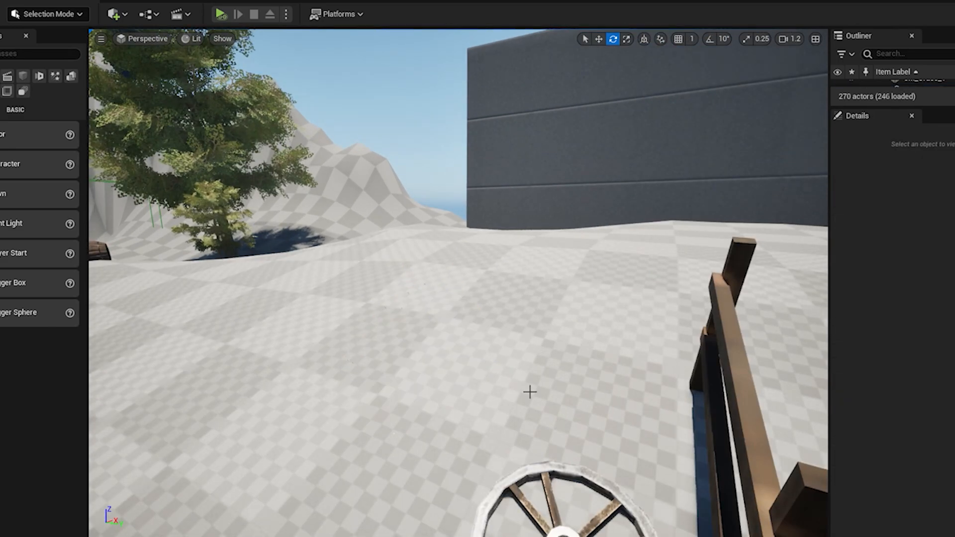
- Move SM_BarrowWheel away from the railing onto the open ground of the path leading to the well
{"action": "right_click_drag", "start_coordinate": [531, 390], "coordinate": [423, 356]}
{"action": "scroll", "coordinate": [539, 399], "scroll_direction": "up", "scroll_amount": 4}
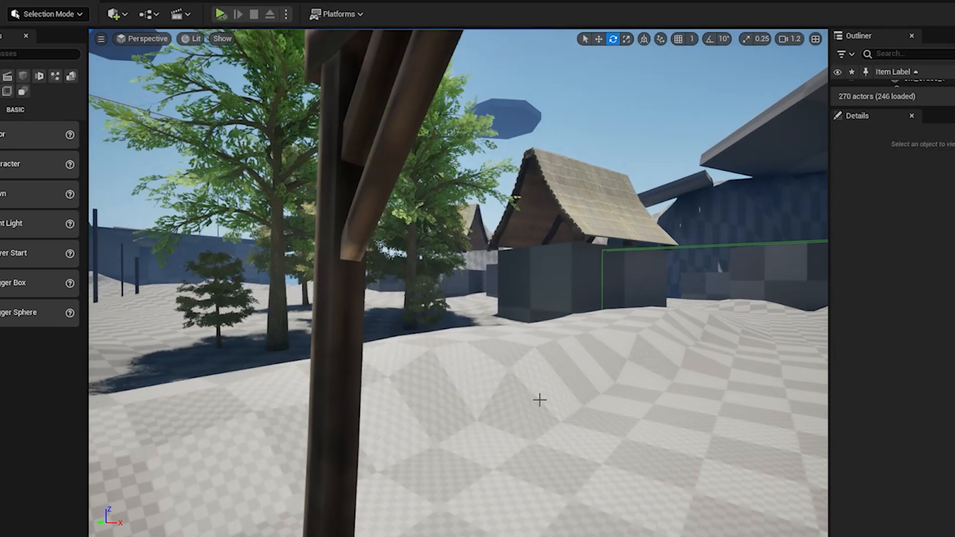
{"action": "scroll", "coordinate": [540, 399], "scroll_direction": "down", "scroll_amount": 4}
{"action": "right_click_drag", "start_coordinate": [539, 398], "coordinate": [791, 398]}
{"action": "scroll", "coordinate": [546, 399], "scroll_direction": "down", "scroll_amount": 4}
{"action": "scroll", "coordinate": [545, 399], "scroll_direction": "down", "scroll_amount": 3}
{"action": "scroll", "coordinate": [584, 444], "scroll_direction": "up", "scroll_amount": 6}
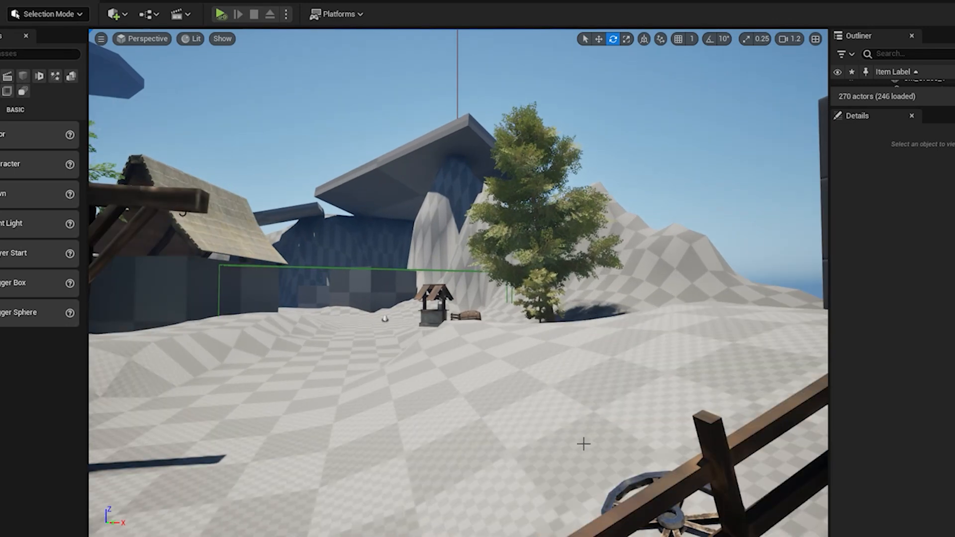
{"action": "left_click", "coordinate": [633, 486]}
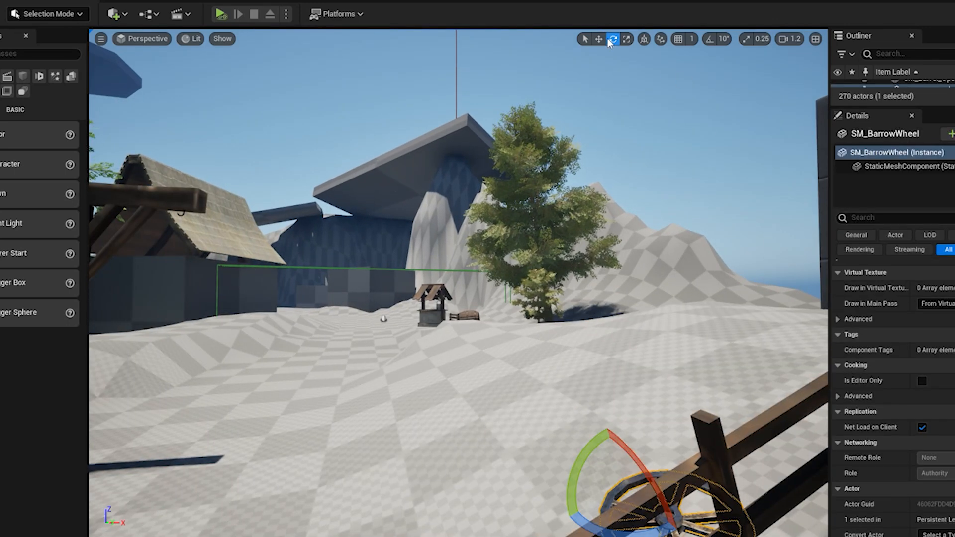
{"action": "key", "text": "w"}
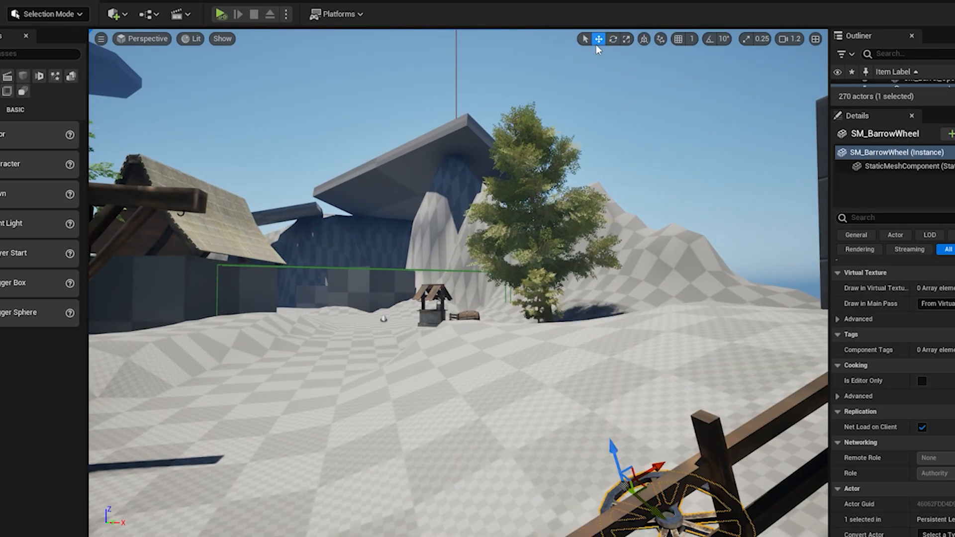
{"action": "scroll", "coordinate": [618, 453], "scroll_direction": "down", "scroll_amount": 4}
{"action": "left_click_drag", "start_coordinate": [545, 384], "coordinate": [348, 348]}
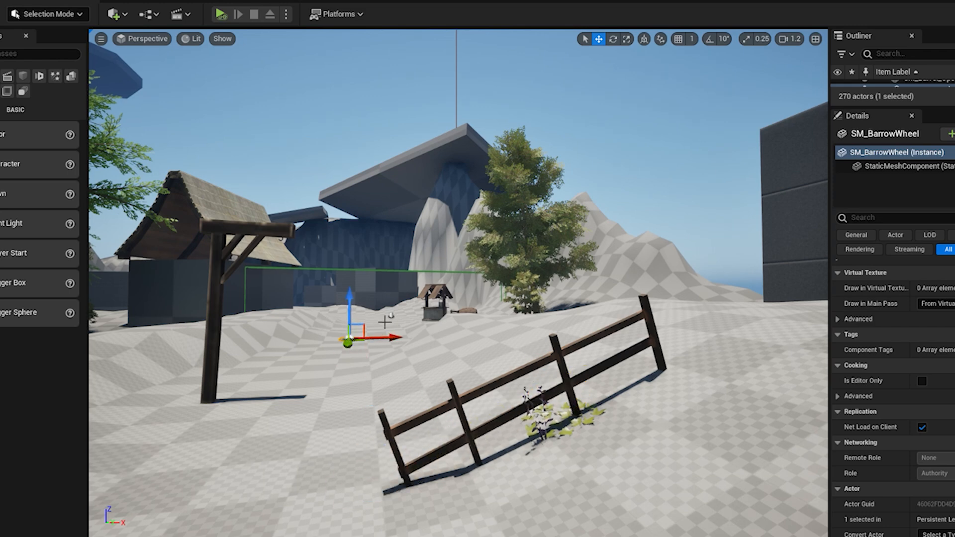
- Shift the barrow wheel onto the sloped bank beside the thatched house so it lies tilted against the terrain
{"action": "scroll", "coordinate": [398, 383], "scroll_direction": "up", "scroll_amount": 5}
{"action": "right_click_drag", "start_coordinate": [401, 396], "coordinate": [532, 450]}
{"action": "scroll", "coordinate": [409, 380], "scroll_direction": "up", "scroll_amount": 4}
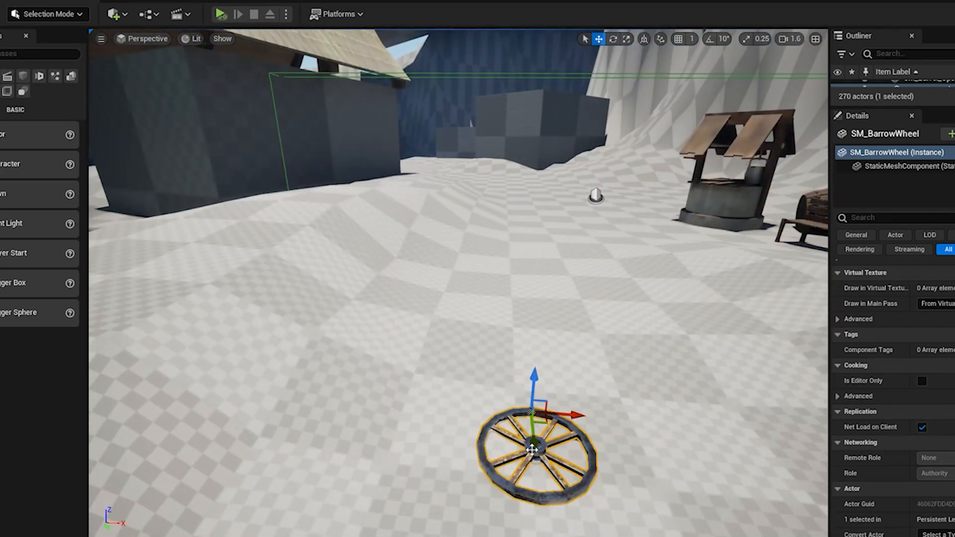
{"action": "left_click_drag", "start_coordinate": [533, 417], "coordinate": [379, 255]}
{"action": "right_click_drag", "start_coordinate": [440, 372], "coordinate": [478, 326]}
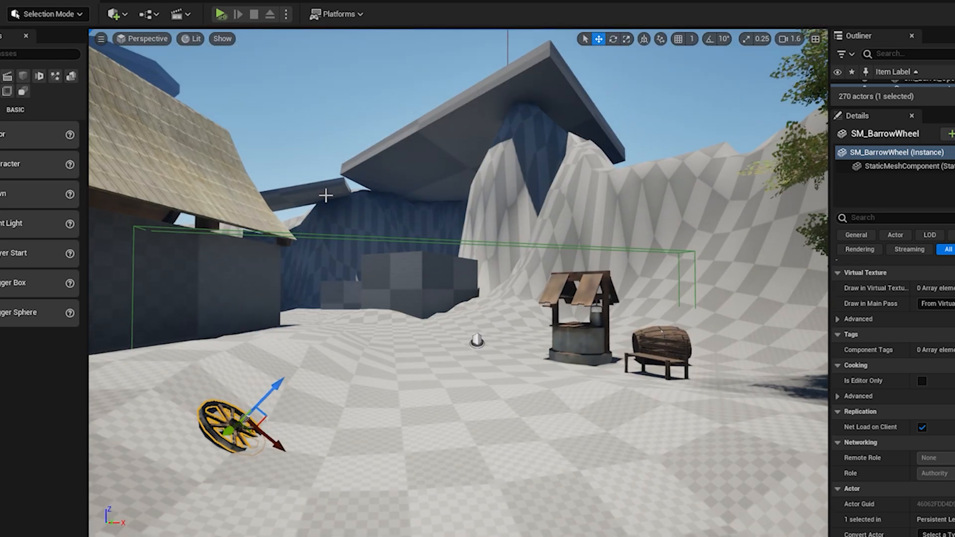
{"action": "key", "text": "Escape"}
- Move SM_Railing off the hillside by the leafy plants to the flatter ground near the lamp post
{"action": "scroll", "coordinate": [391, 318], "scroll_direction": "down", "scroll_amount": 5}
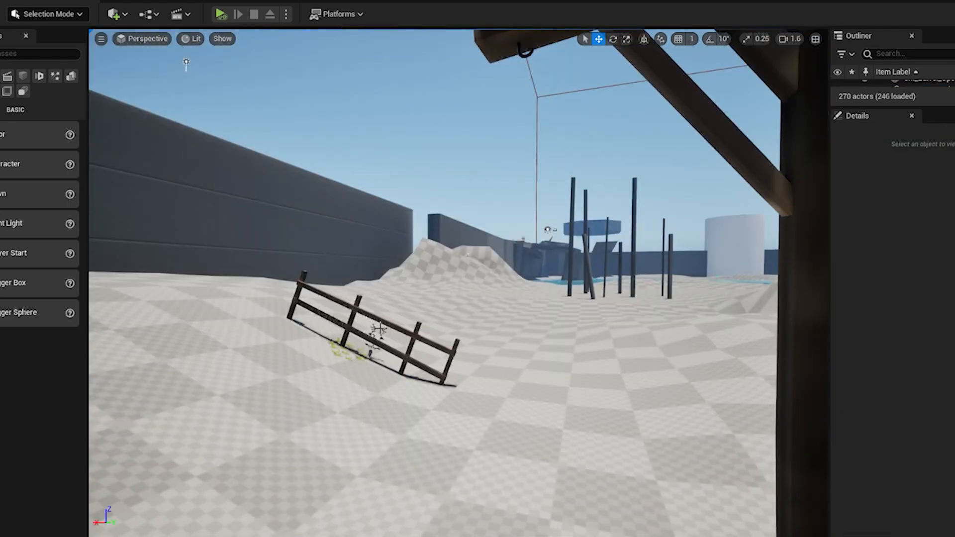
{"action": "left_click", "coordinate": [379, 324]}
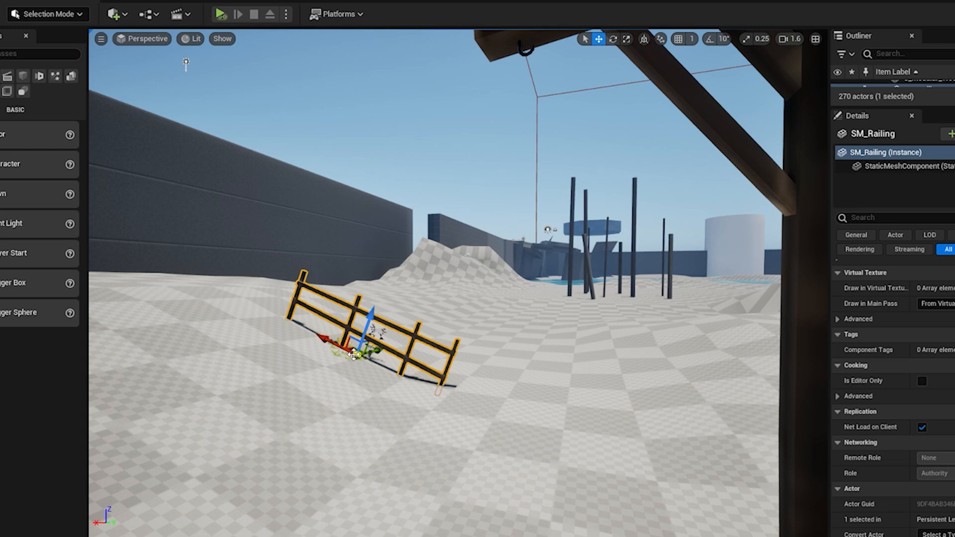
{"action": "left_click_drag", "start_coordinate": [358, 355], "coordinate": [484, 492]}
{"action": "left_click", "coordinate": [613, 39]}
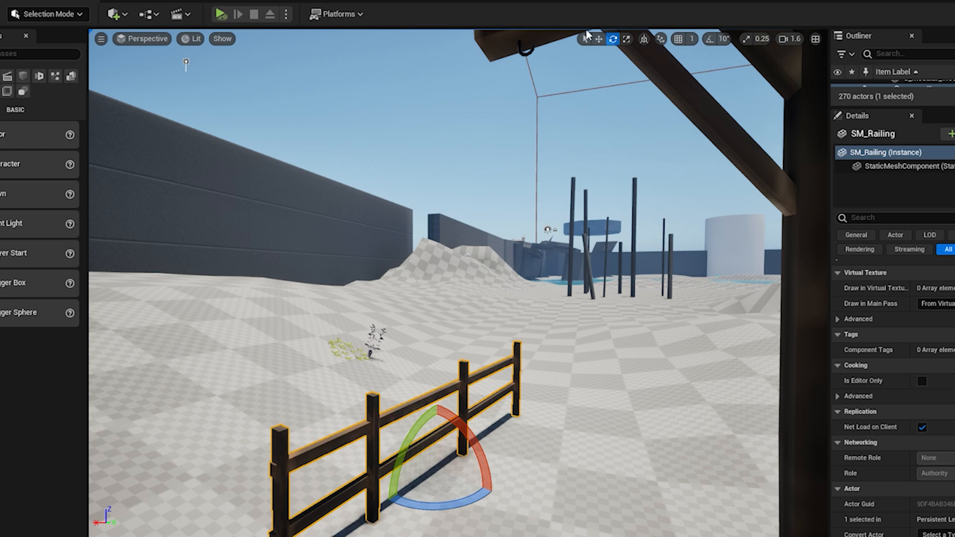
{"action": "left_click", "coordinate": [598, 39]}
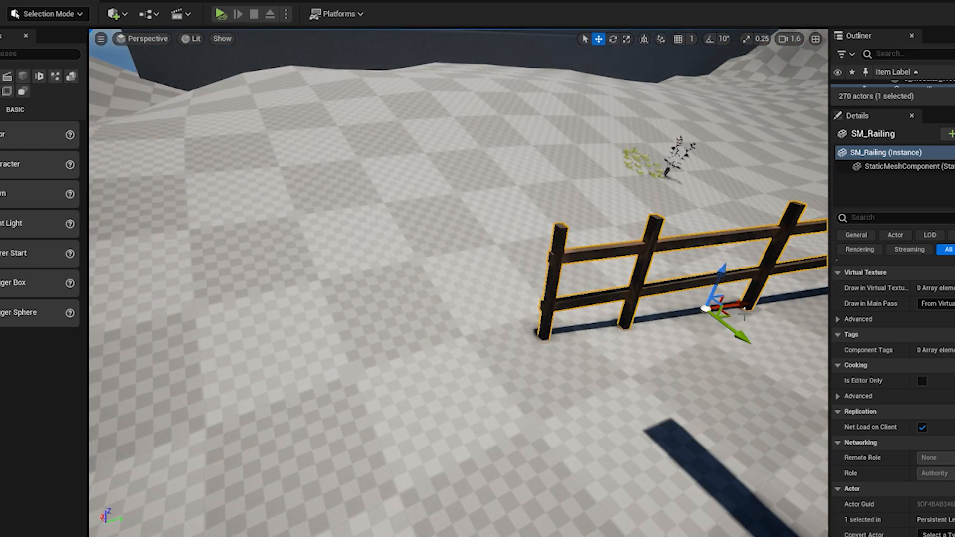
- Place the railing along the edge of the path near the bench, barrel and tree
{"action": "left_click_drag", "start_coordinate": [745, 317], "coordinate": [284, 403]}
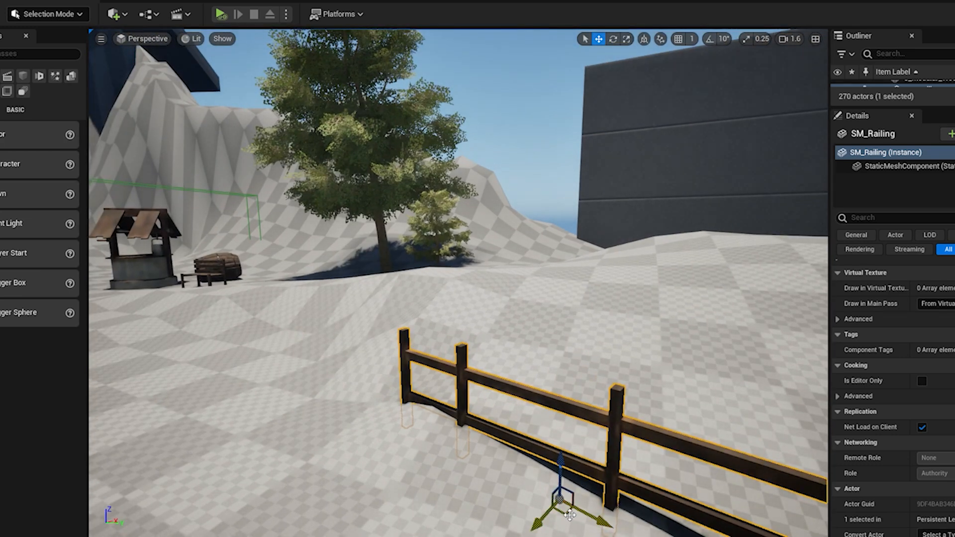
{"action": "left_click_drag", "start_coordinate": [605, 520], "coordinate": [328, 412]}
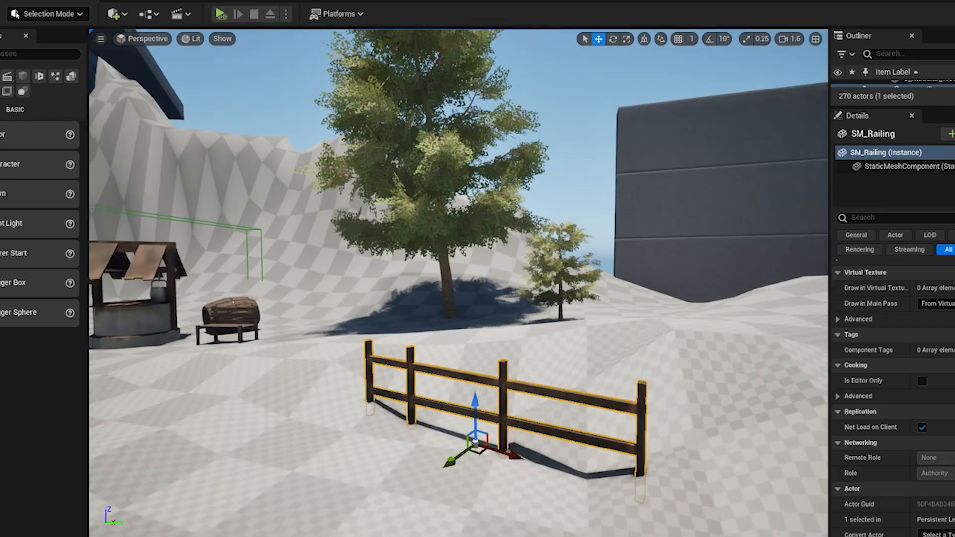
{"action": "right_click_drag", "start_coordinate": [484, 461], "coordinate": [506, 466]}
- Duplicate the railing across to the opposite side of the path, near the lamp post
{"action": "mouse_move", "coordinate": [331, 424]}
{"action": "right_mouse_down"}
{"action": "mouse_move", "coordinate": [313, 422]}
{"action": "mouse_move", "coordinate": [331, 423]}
{"action": "mouse_move", "coordinate": [318, 429]}
{"action": "right_mouse_up"}
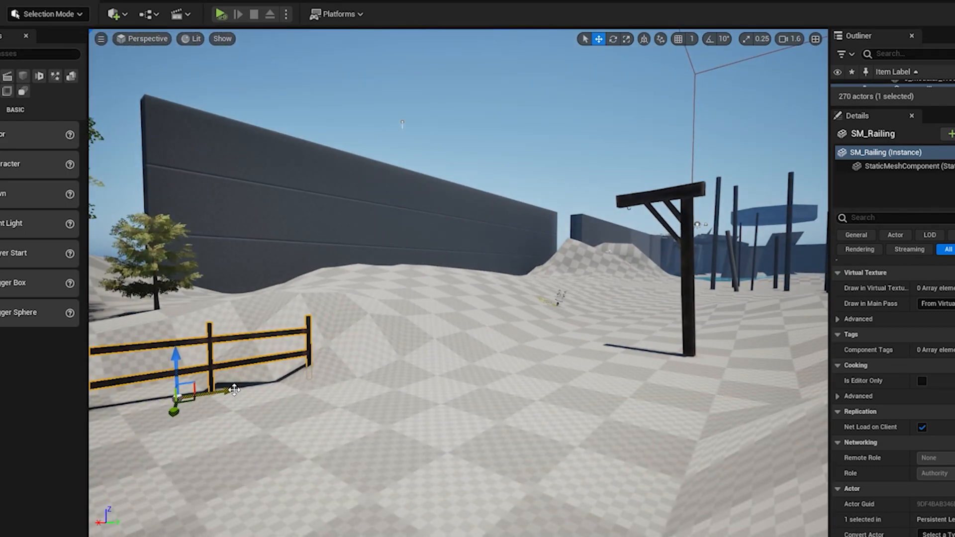
{"action": "left_click_drag", "start_coordinate": [228, 391], "coordinate": [717, 386], "text": "alt"}
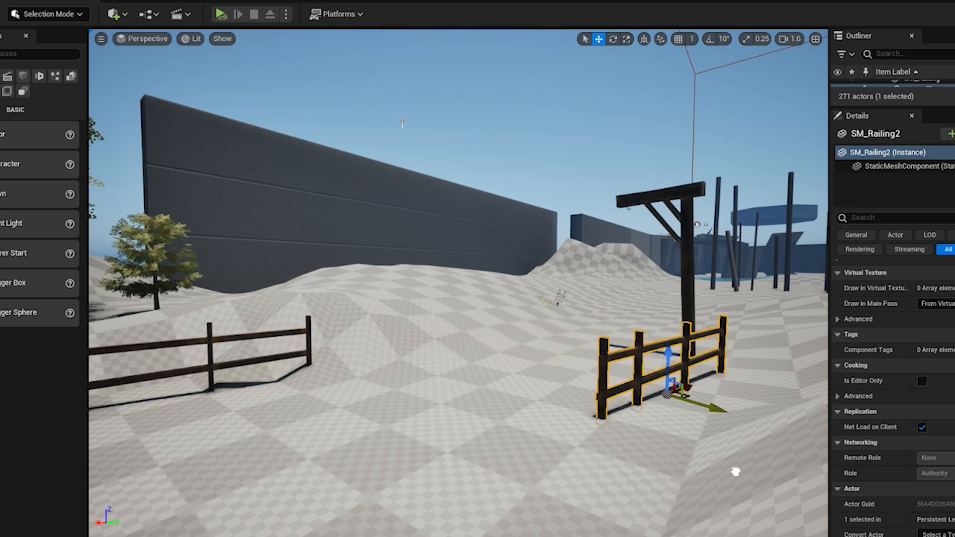
{"action": "left_click", "coordinate": [613, 39]}
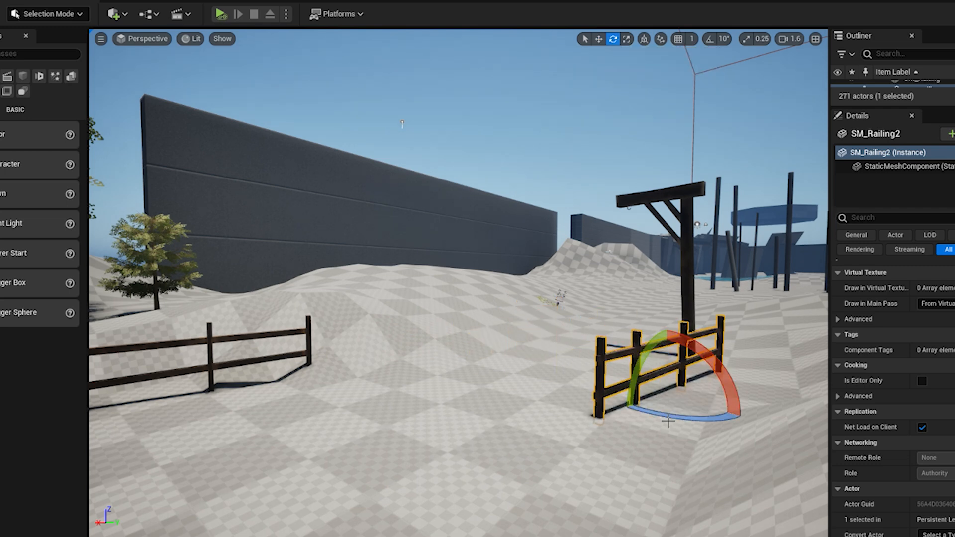
{"action": "right_click_drag", "start_coordinate": [668, 422], "coordinate": [700, 421]}
{"action": "left_click_drag", "start_coordinate": [548, 397], "coordinate": [549, 400]}
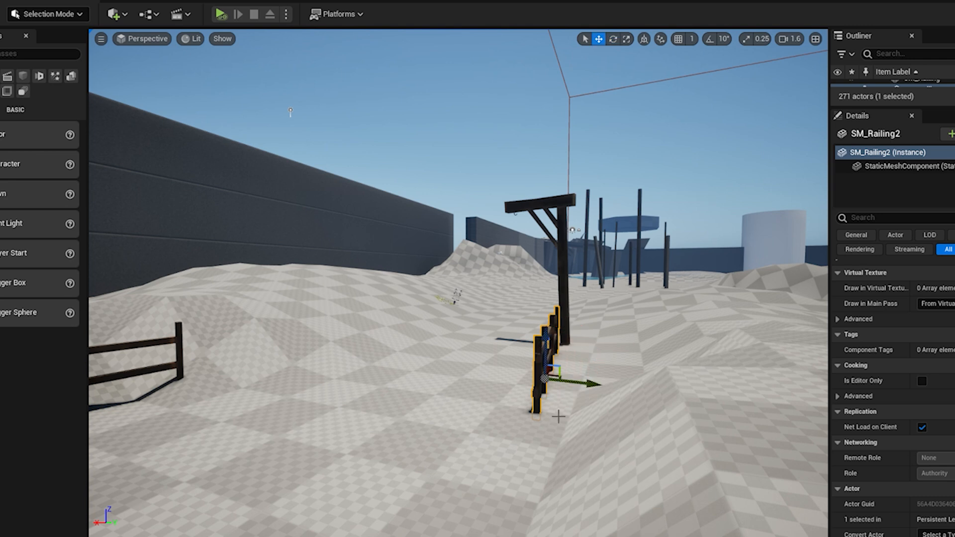
- Shift the duplicated railing along its side of the path and turn it slightly about the vertical axis
{"action": "left_click_drag", "start_coordinate": [577, 388], "coordinate": [565, 435]}
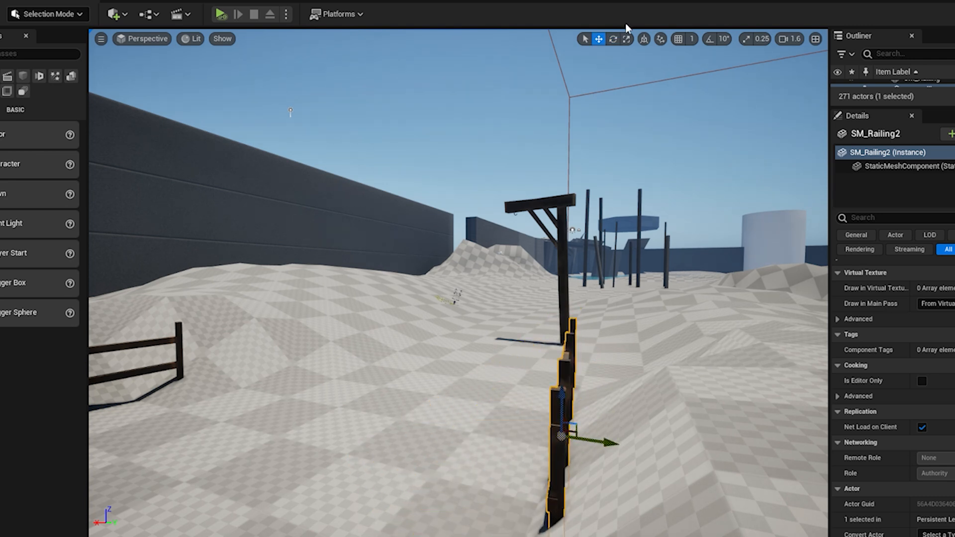
{"action": "left_click", "coordinate": [613, 39]}
{"action": "mouse_move", "coordinate": [622, 457]}
{"action": "left_mouse_down"}
{"action": "mouse_move", "coordinate": [617, 463]}
{"action": "mouse_move", "coordinate": [624, 458]}
{"action": "left_mouse_up"}
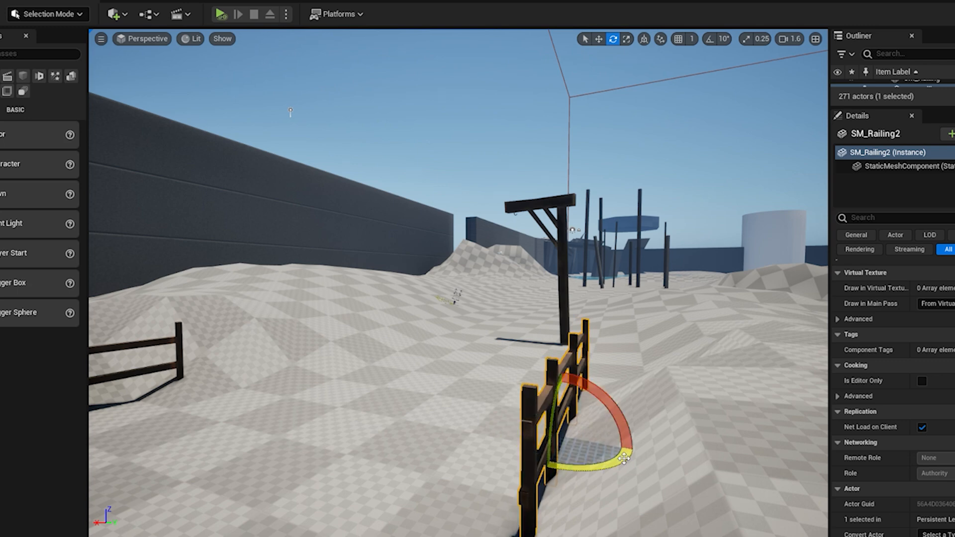
{"action": "left_click", "coordinate": [642, 118]}
- Delete the purple-leaved plant and the yellow-green leaf patch left on the hillside
{"action": "key", "text": "w"}
{"action": "right_click_drag", "start_coordinate": [483, 392], "coordinate": [514, 355]}
{"action": "key", "text": "w"}
{"action": "scroll", "coordinate": [487, 379], "scroll_direction": "up", "scroll_amount": 1}
{"action": "key", "text": "w"}
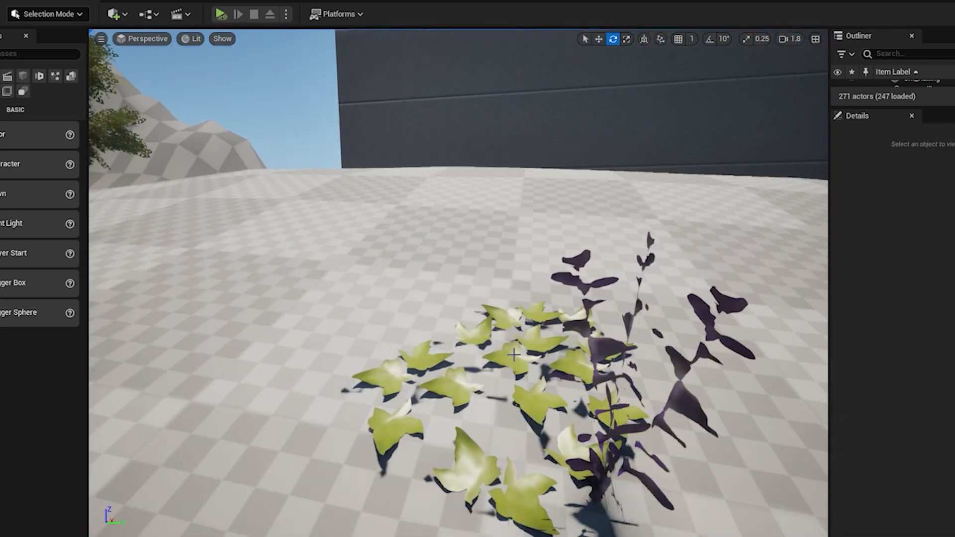
{"action": "left_click", "coordinate": [514, 355]}
{"action": "key", "text": "Delete"}
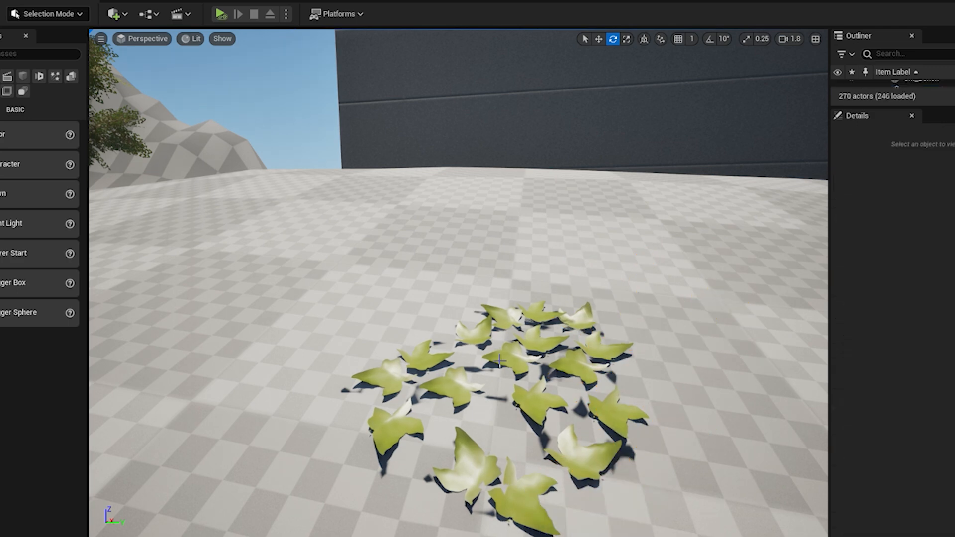
{"action": "left_click", "coordinate": [500, 362]}
{"action": "key", "text": "Delete"}
- Adjust the rotation and position of SM_Railing2 so it lines the house side of the path opposite the first railing
{"action": "right_click_drag", "start_coordinate": [538, 366], "coordinate": [565, 408]}
{"action": "scroll", "coordinate": [572, 388], "scroll_direction": "down", "scroll_amount": 2}
{"action": "key", "text": "w"}
{"action": "key", "text": "w"}
{"action": "right_click_drag", "start_coordinate": [418, 404], "coordinate": [458, 341]}
{"action": "key", "text": "w"}
{"action": "left_click", "coordinate": [455, 335]}
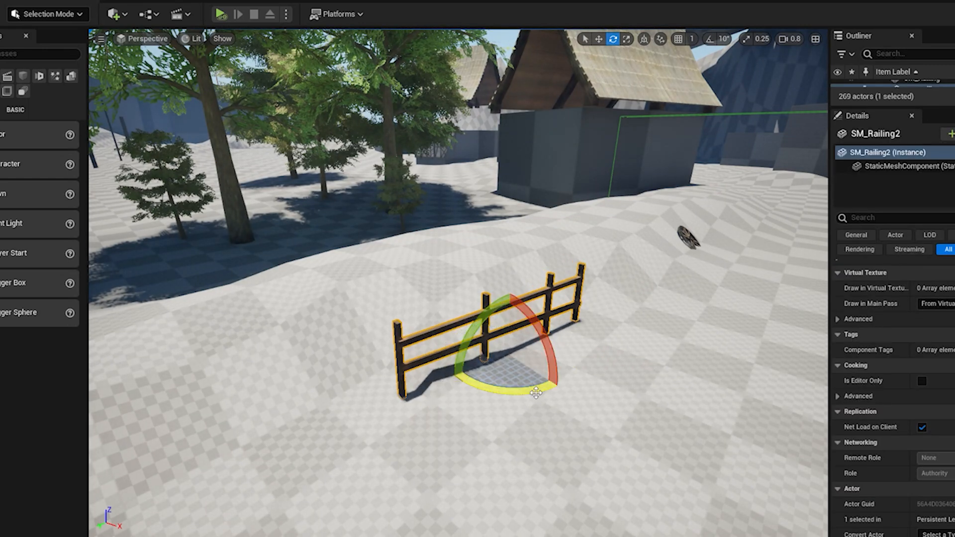
{"action": "left_click", "coordinate": [599, 39]}
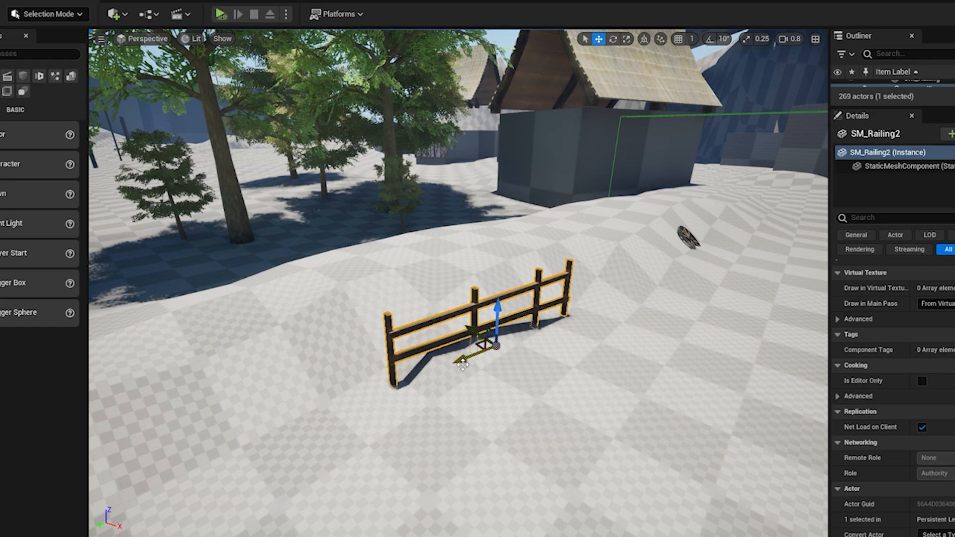
{"action": "left_click_drag", "start_coordinate": [462, 365], "coordinate": [554, 322]}
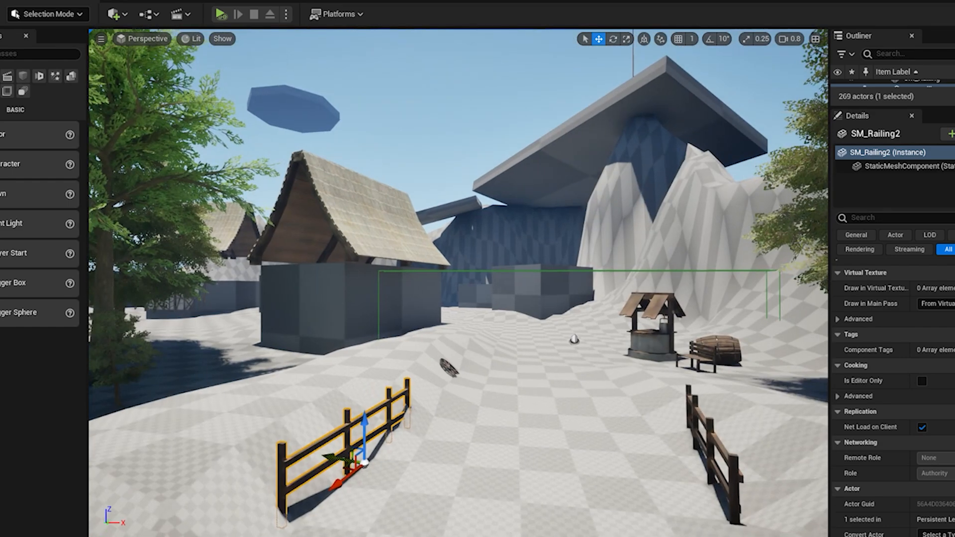
{"action": "key", "text": "Escape"}
- Move SM_LampPost to the house side of the path, standing upright just in front of the duplicated railing
{"action": "key", "text": "s"}
{"action": "right_click_drag", "start_coordinate": [486, 266], "coordinate": [455, 418]}
{"action": "scroll", "coordinate": [455, 416], "scroll_direction": "down", "scroll_amount": 3}
{"action": "key", "text": "a"}
{"action": "key", "text": "e"}
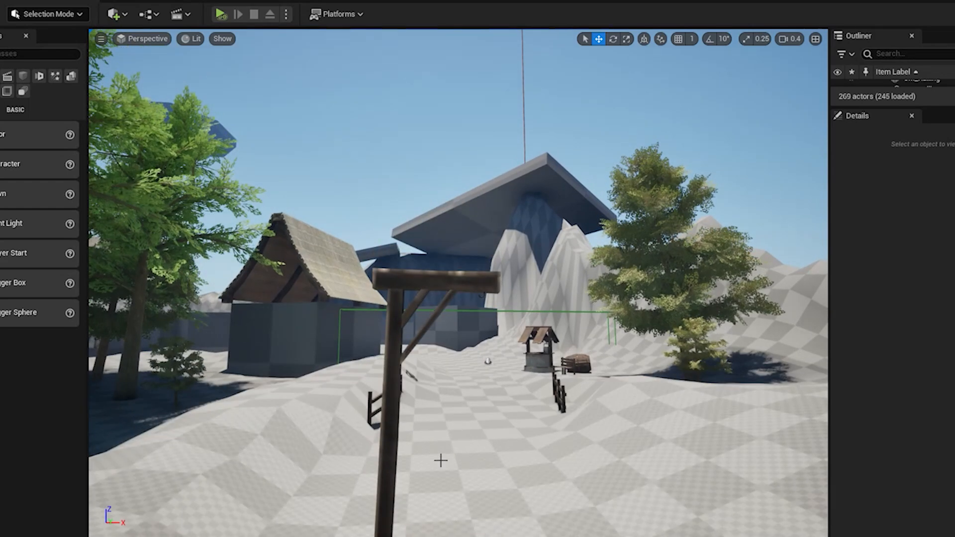
{"action": "left_click", "coordinate": [385, 471]}
{"action": "key", "text": "f"}
{"action": "left_click_drag", "start_coordinate": [440, 432], "coordinate": [320, 451]}
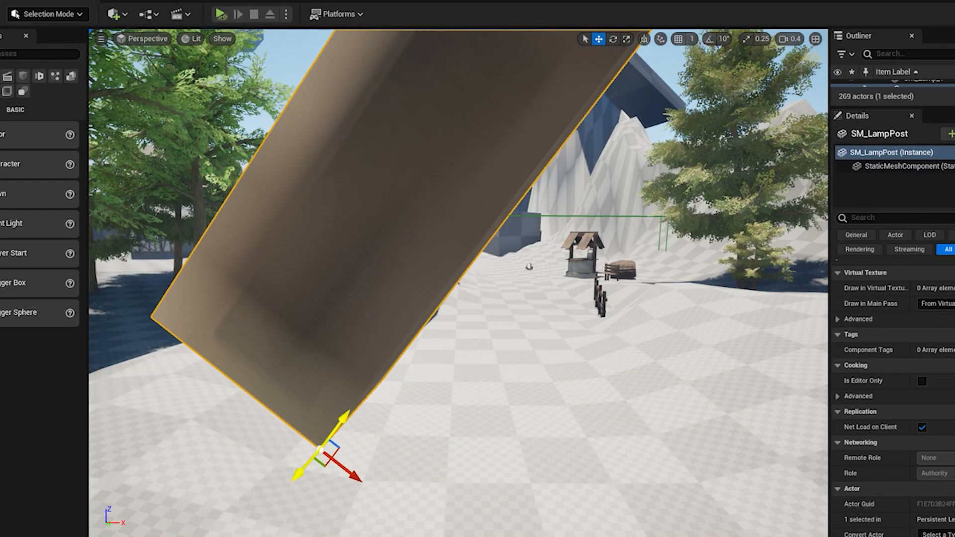
{"action": "key", "text": "f"}
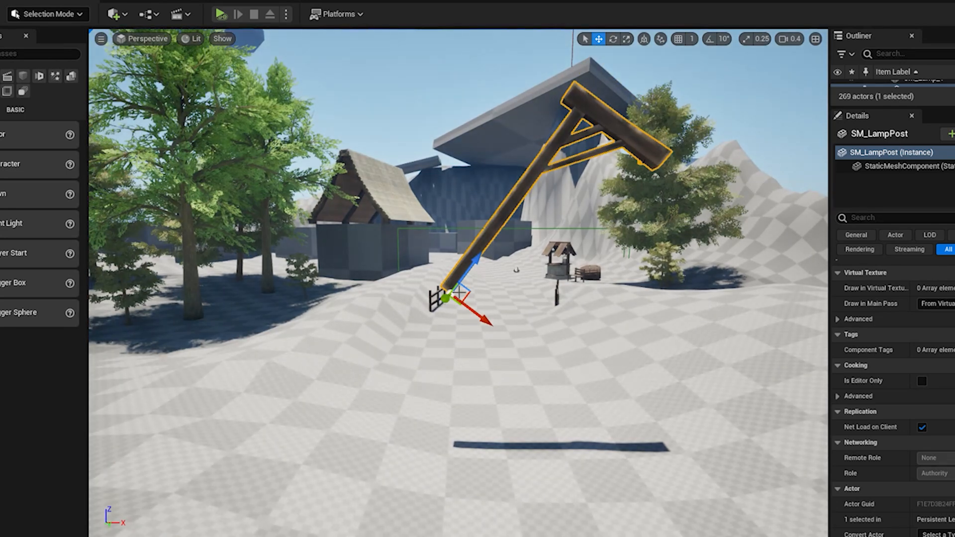
{"action": "left_click_drag", "start_coordinate": [450, 291], "coordinate": [431, 322]}
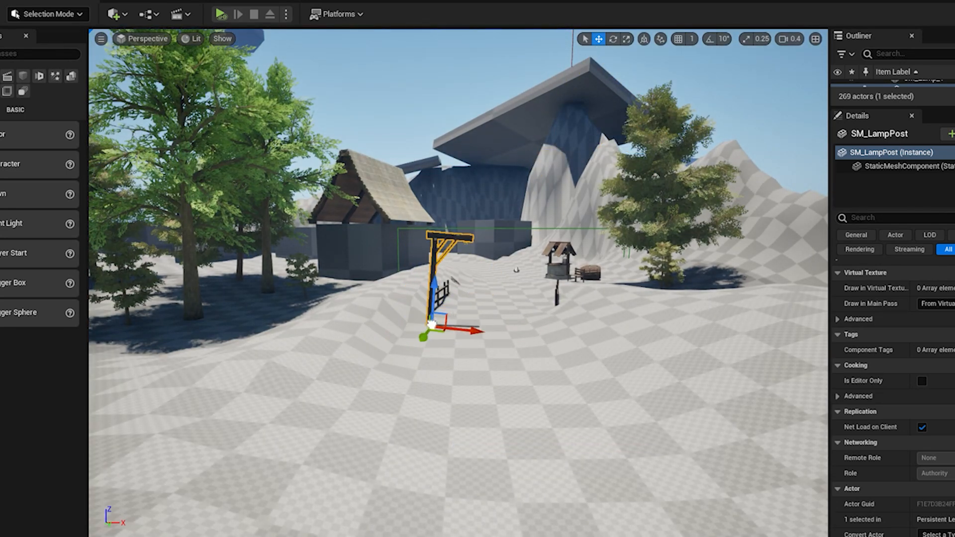
{"action": "left_click", "coordinate": [363, 83]}
- Inspect the arranged lamp post, railings, wheel and well from the path and from beneath the terrain
{"action": "key", "text": "w"}
{"action": "right_click_drag", "start_coordinate": [378, 390], "coordinate": [365, 353]}
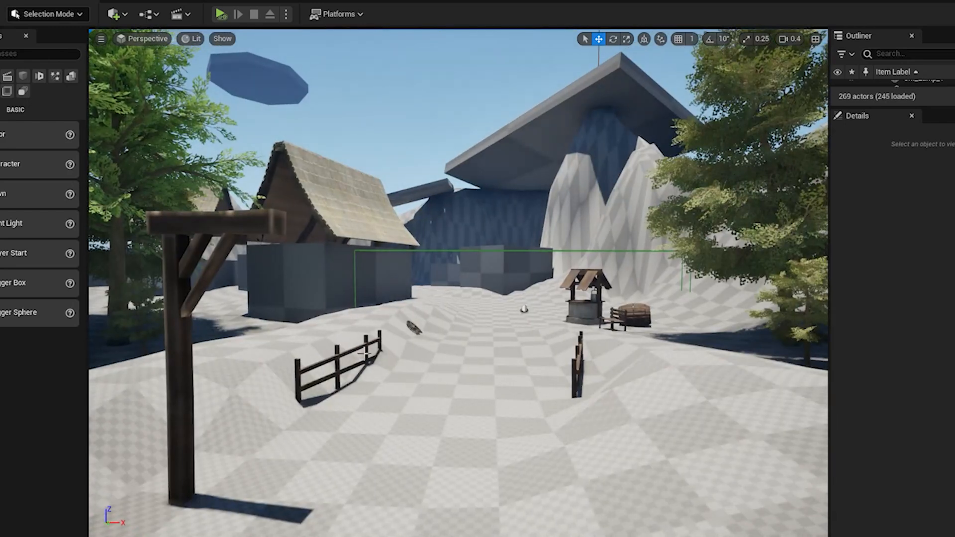
{"action": "key", "text": "q"}
{"action": "right_click_drag", "start_coordinate": [479, 422], "coordinate": [496, 283]}
{"action": "key", "text": "q"}
{"action": "scroll", "coordinate": [500, 309], "scroll_direction": "up", "scroll_amount": 6}
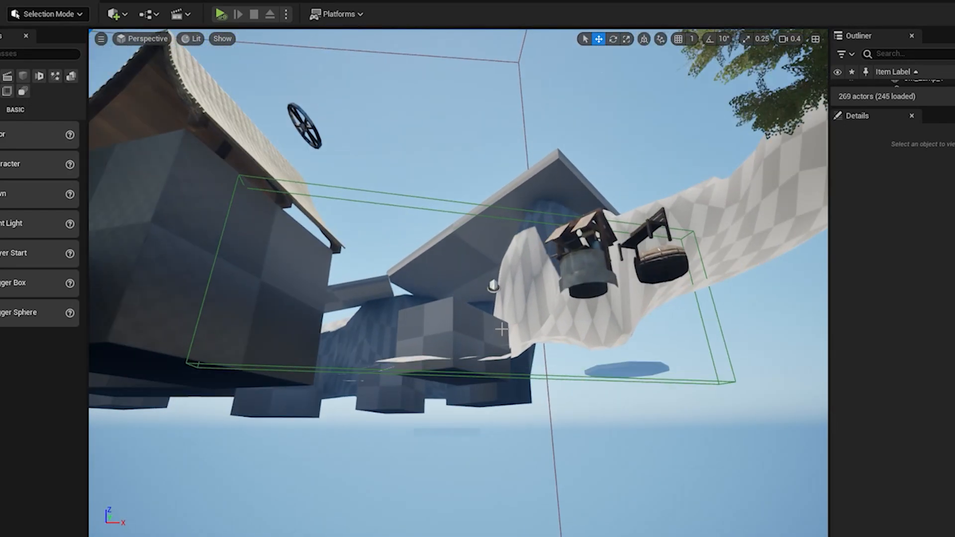
{"action": "scroll", "coordinate": [510, 227], "scroll_direction": "up", "scroll_amount": 2}
{"action": "scroll", "coordinate": [510, 227], "scroll_direction": "down", "scroll_amount": 8}
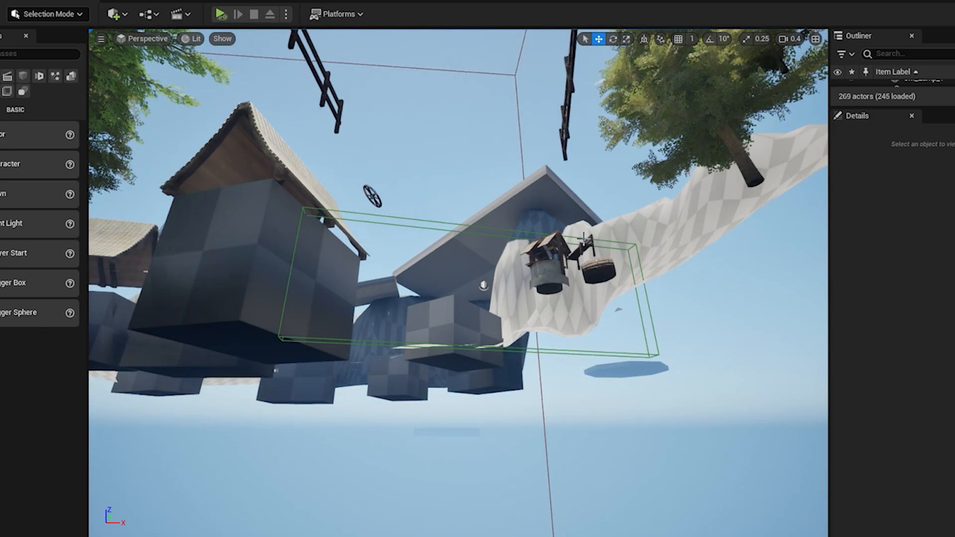
{"action": "right_click_drag", "start_coordinate": [510, 227], "coordinate": [446, 273]}
{"action": "key", "text": "e"}
{"action": "key", "text": "e"}
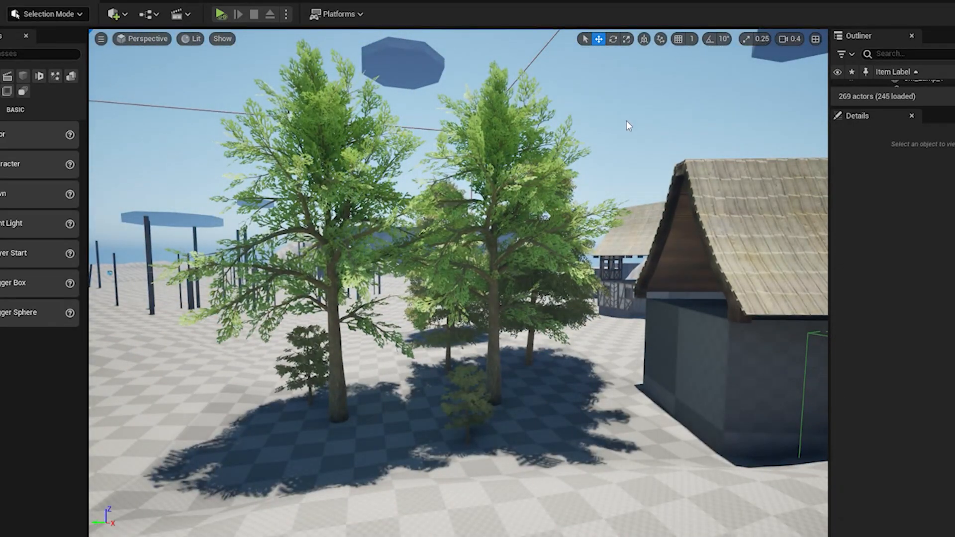
- Examine the tree grove beside the thatched house and the underside of the village blocks and props
{"action": "left_click", "coordinate": [4, 1]}
{"action": "left_click", "coordinate": [40, 144]}
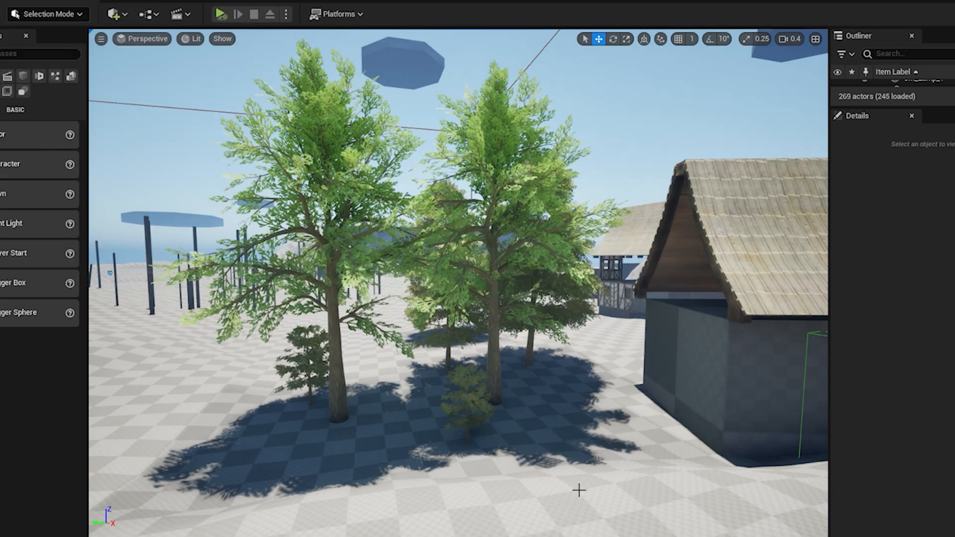
{"action": "right_click_drag", "start_coordinate": [435, 418], "coordinate": [490, 438]}
{"action": "key", "text": "w"}
{"action": "scroll", "coordinate": [438, 422], "scroll_direction": "up", "scroll_amount": 5}
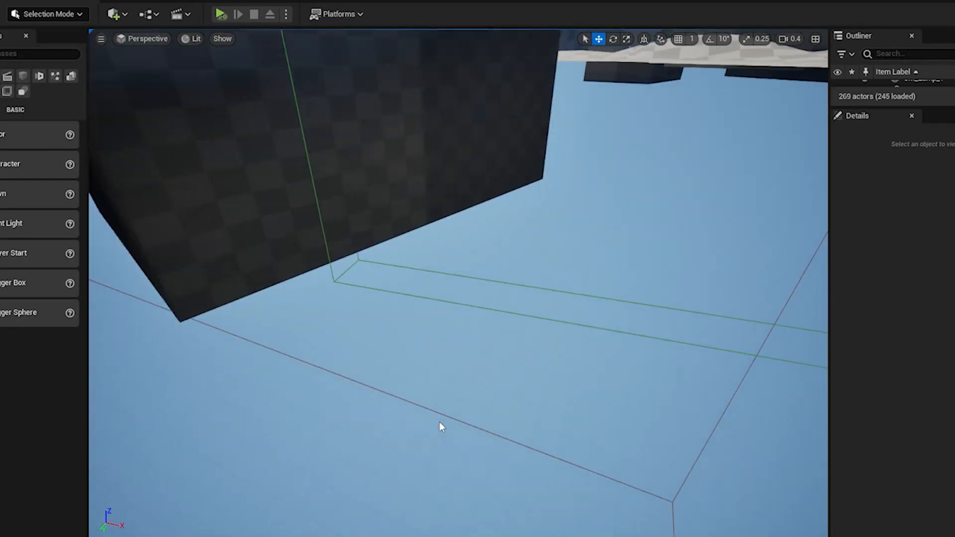
{"action": "scroll", "coordinate": [440, 422], "scroll_direction": "up", "scroll_amount": 1}
{"action": "right_click_drag", "start_coordinate": [440, 421], "coordinate": [159, 393]}
{"action": "scroll", "coordinate": [432, 421], "scroll_direction": "up", "scroll_amount": 8}
{"action": "right_click_drag", "start_coordinate": [442, 428], "coordinate": [172, 454]}
{"action": "scroll", "coordinate": [442, 428], "scroll_direction": "up", "scroll_amount": 1}
{"action": "key", "text": "q"}
{"action": "key", "text": "d"}
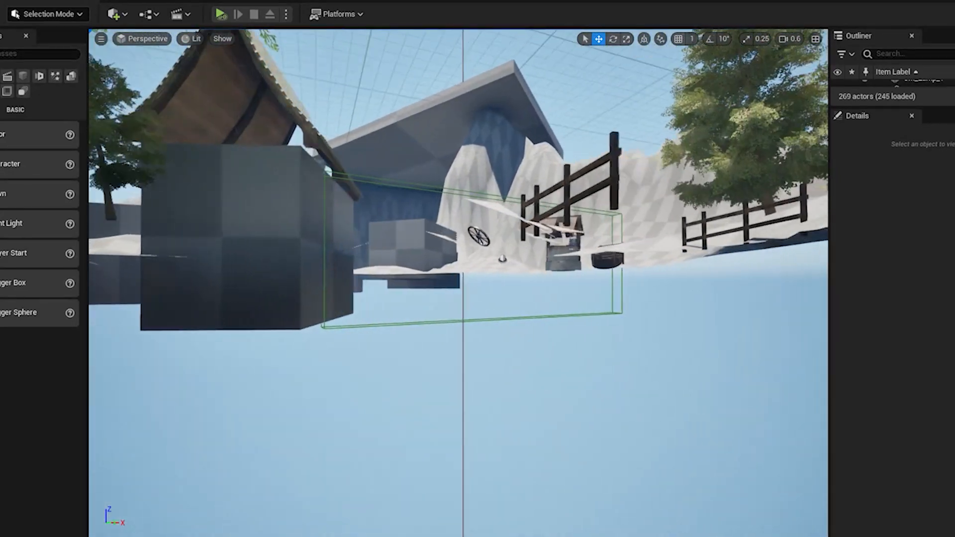
- Inspect the well, bench, barrel and surrounding blocks from beneath the terrain and from above the village
{"action": "key", "text": "a"}
{"action": "key", "text": "q"}
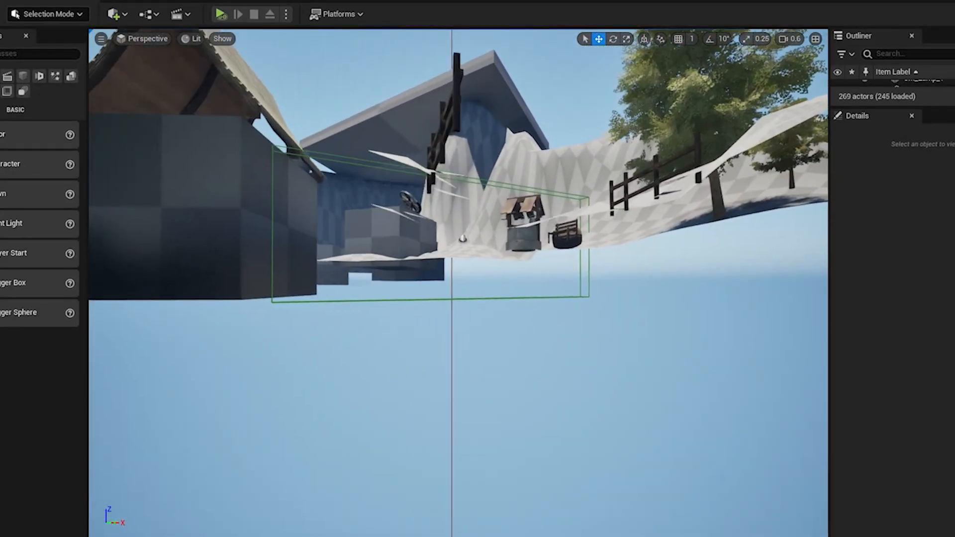
{"action": "key", "text": "d"}
{"action": "key", "text": "e"}
{"action": "key", "text": "e"}
{"action": "key", "text": "a"}
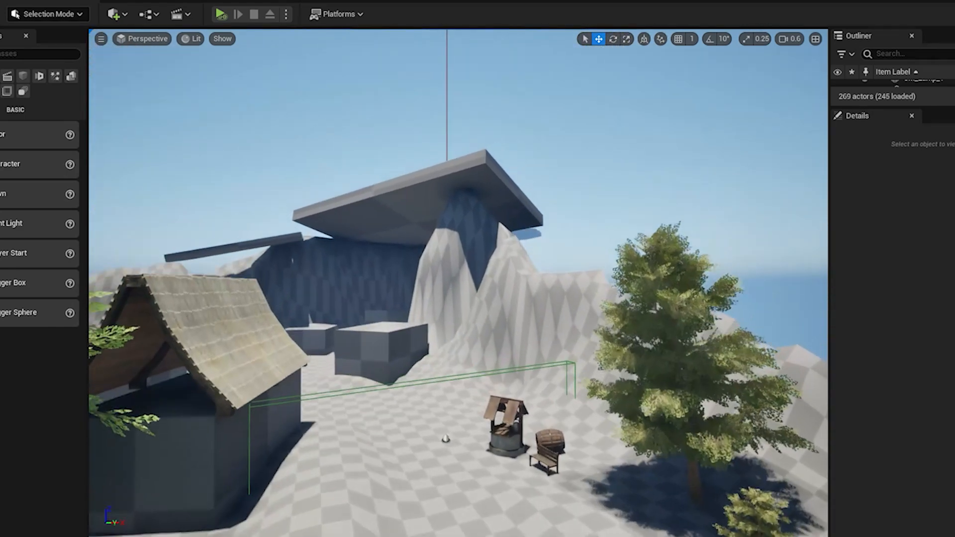
{"action": "right_click_drag", "start_coordinate": [455, 453], "coordinate": [480, 385]}
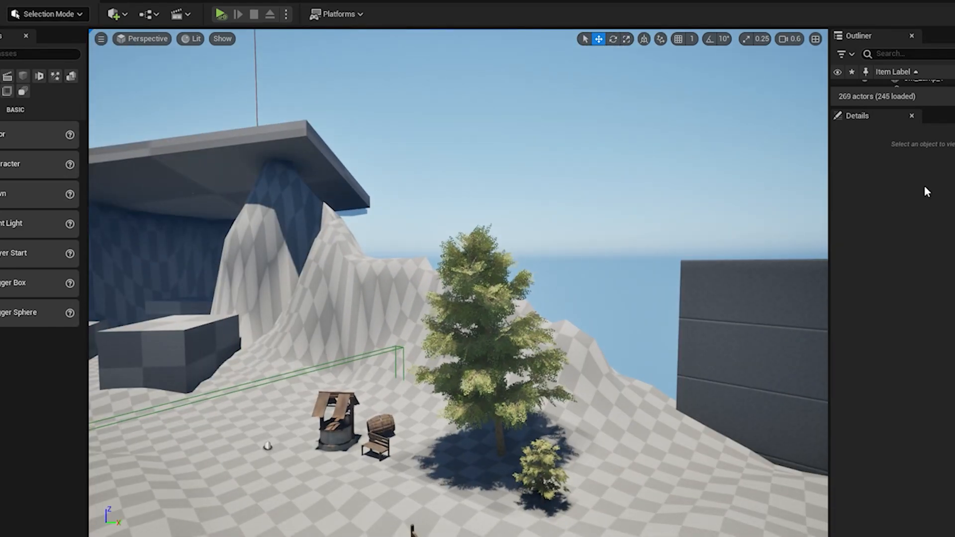
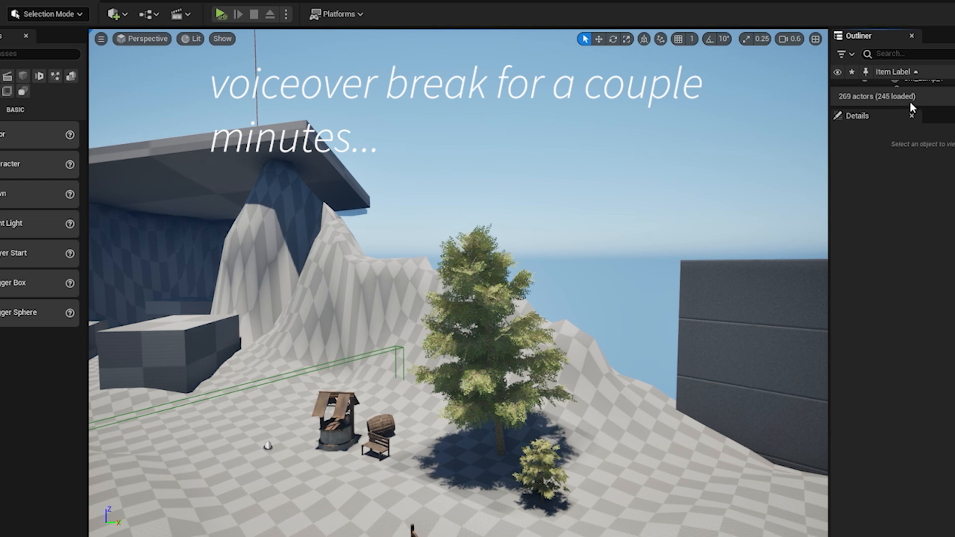
- Enlarge the Outliner, find SM_Lamp_1 among the actors, select it and focus the view on it
{"action": "left_click_drag", "start_coordinate": [849, 105], "coordinate": [880, 397]}
{"action": "scroll", "coordinate": [929, 384], "scroll_direction": "down", "scroll_amount": 5}
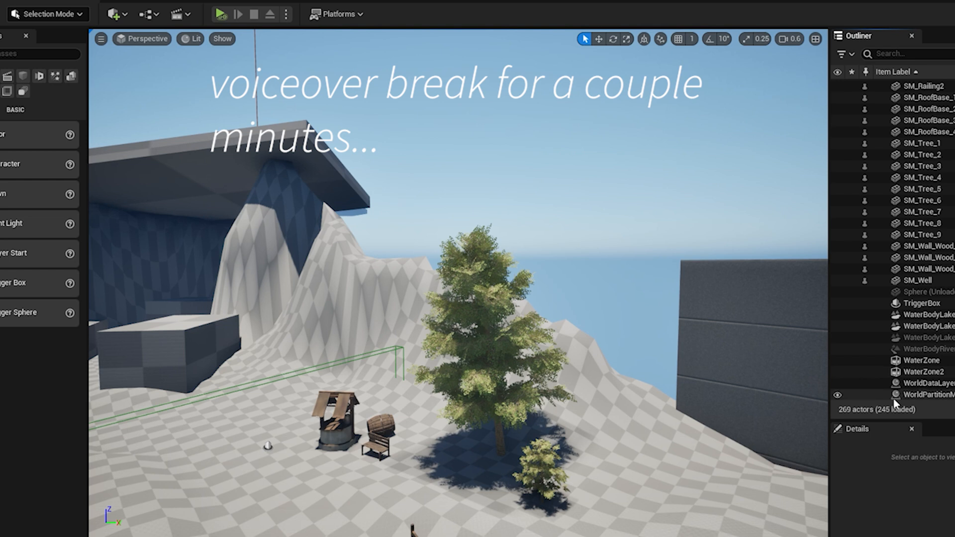
{"action": "scroll", "coordinate": [914, 337], "scroll_direction": "up", "scroll_amount": 10}
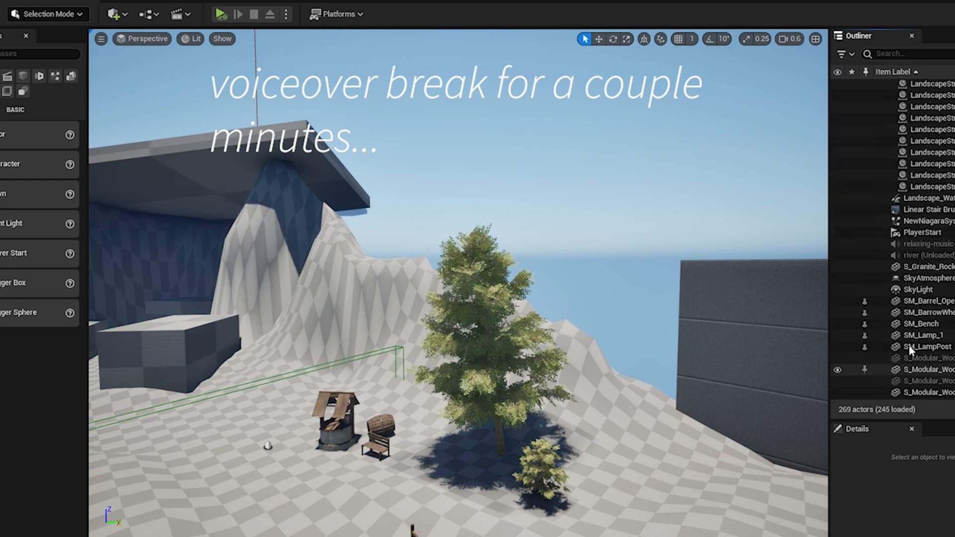
{"action": "scroll", "coordinate": [910, 350], "scroll_direction": "up", "scroll_amount": 2}
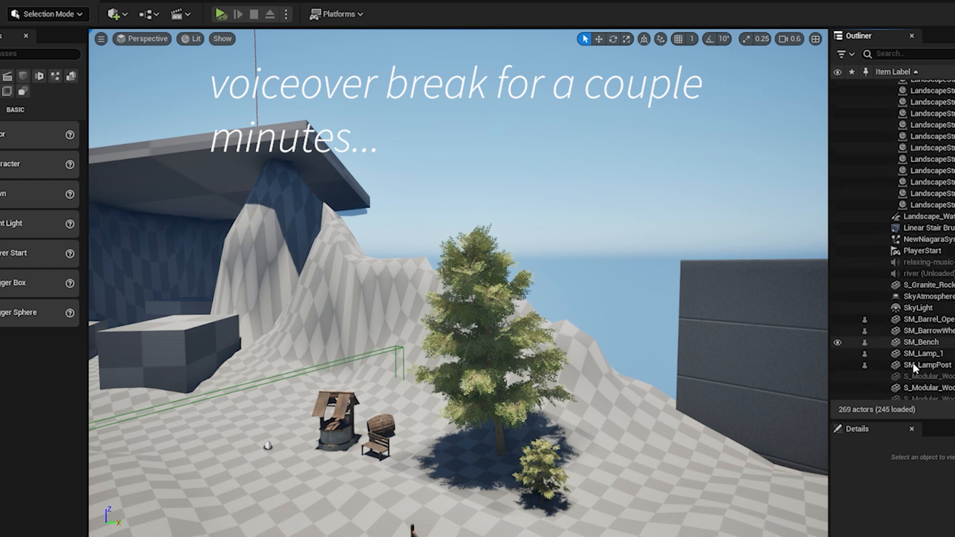
{"action": "left_click", "coordinate": [923, 354]}
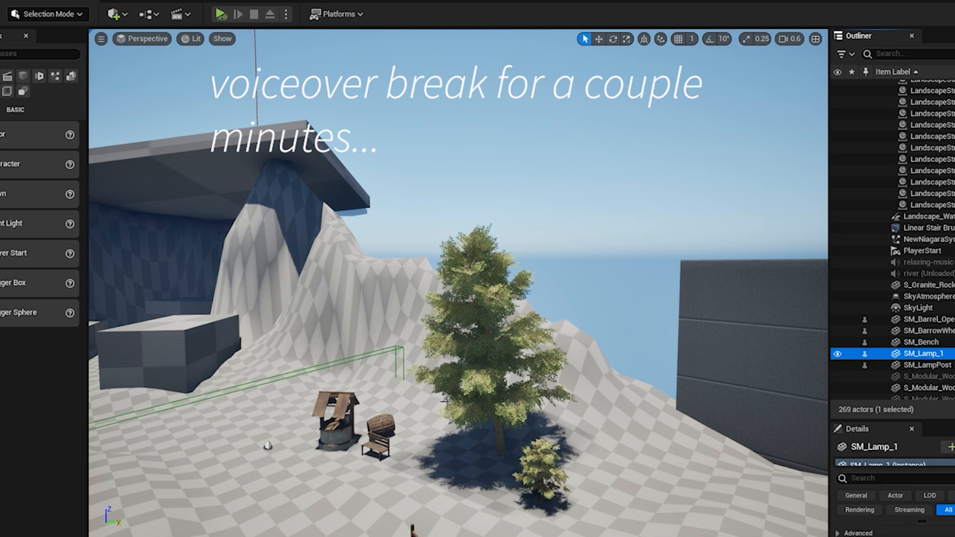
{"action": "key", "text": "f"}
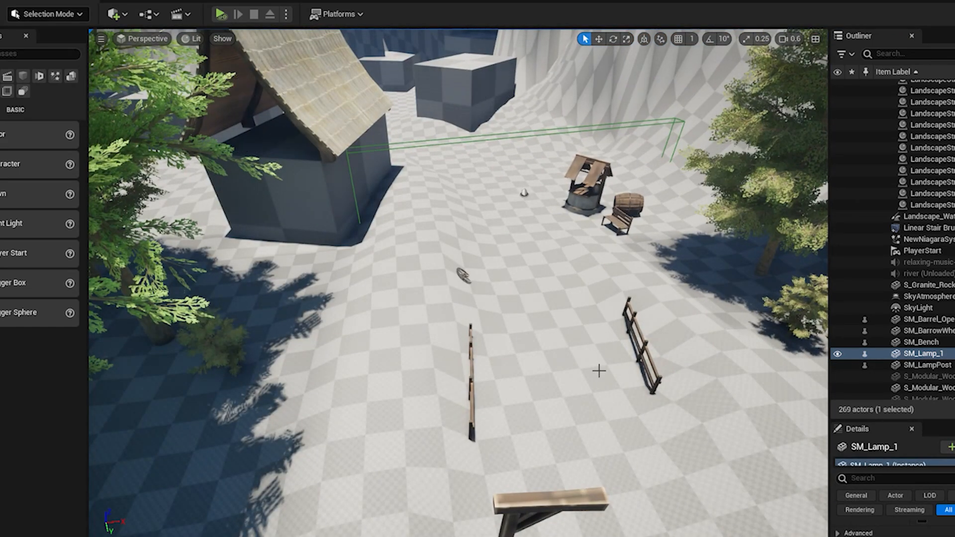
- Examine where SM_Lamp_1 sits relative to the lamp post, railings and trees around the path
{"action": "right_click_drag", "start_coordinate": [594, 342], "coordinate": [599, 398]}
{"action": "right_click_drag", "start_coordinate": [471, 361], "coordinate": [547, 361]}
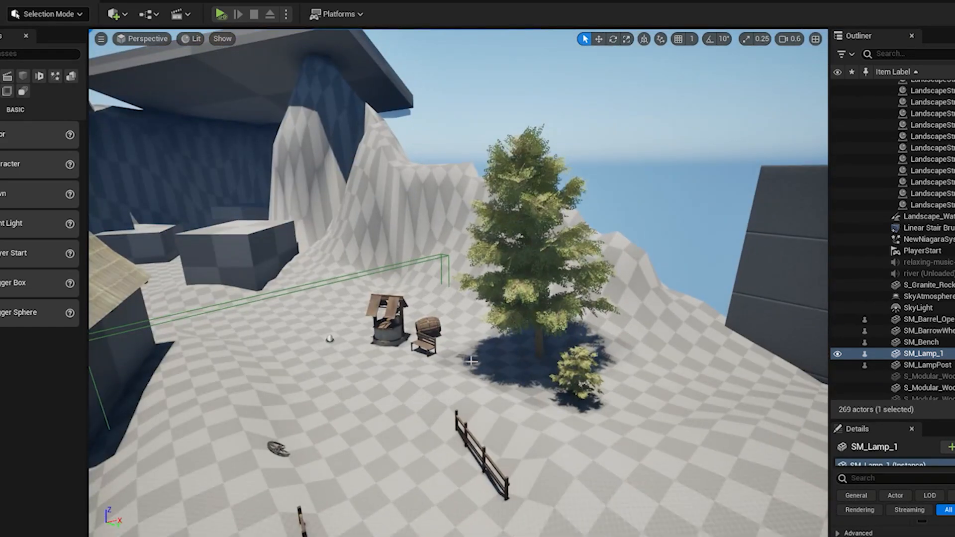
{"action": "right_click_drag", "start_coordinate": [392, 342], "coordinate": [433, 326]}
{"action": "scroll", "coordinate": [655, 282], "scroll_direction": "up", "scroll_amount": 4}
{"action": "right_click_drag", "start_coordinate": [655, 283], "coordinate": [448, 313]}
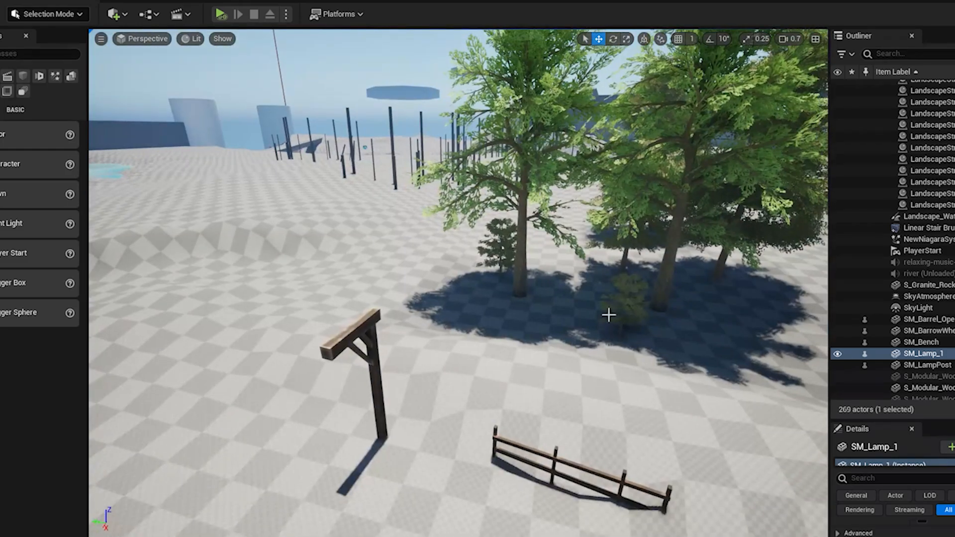
{"action": "scroll", "coordinate": [607, 313], "scroll_direction": "down", "scroll_amount": 5}
{"action": "mouse_move", "coordinate": [285, 318]}
{"action": "right_mouse_down"}
{"action": "mouse_move", "coordinate": [319, 398]}
{"action": "mouse_move", "coordinate": [285, 319]}
{"action": "right_mouse_up"}
{"action": "scroll", "coordinate": [273, 324], "scroll_direction": "up", "scroll_amount": 4}
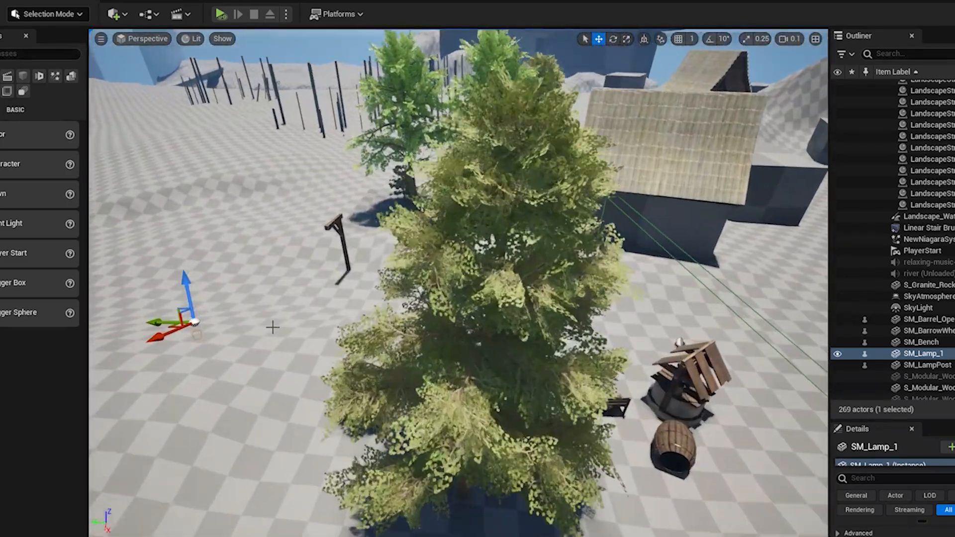
{"action": "right_click_drag", "start_coordinate": [328, 343], "coordinate": [199, 338]}
{"action": "scroll", "coordinate": [480, 241], "scroll_direction": "up", "scroll_amount": 4}
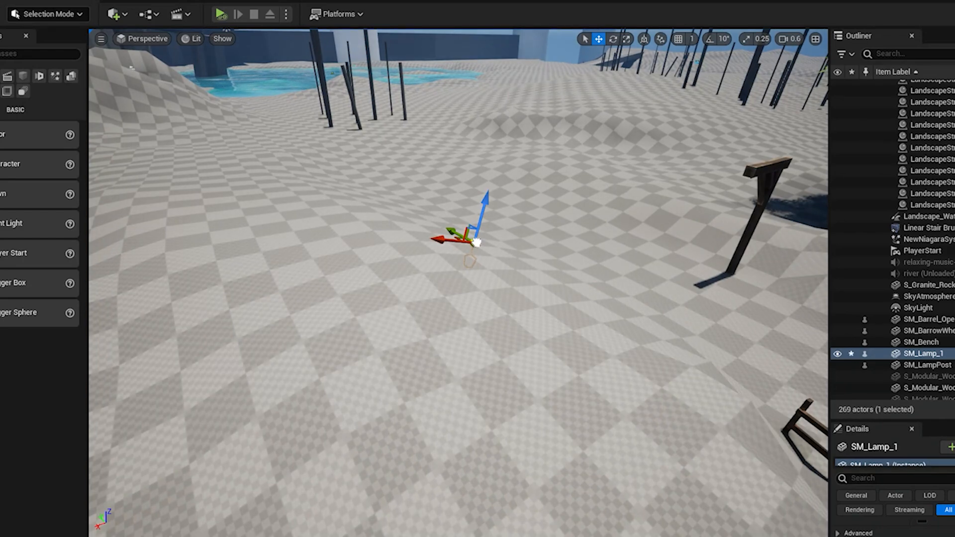
{"action": "right_click_drag", "start_coordinate": [627, 329], "coordinate": [786, 289]}
{"action": "right_click_drag", "start_coordinate": [488, 352], "coordinate": [602, 343]}
{"action": "scroll", "coordinate": [488, 352], "scroll_direction": "down", "scroll_amount": 5}
{"action": "left_click", "coordinate": [347, 110]}
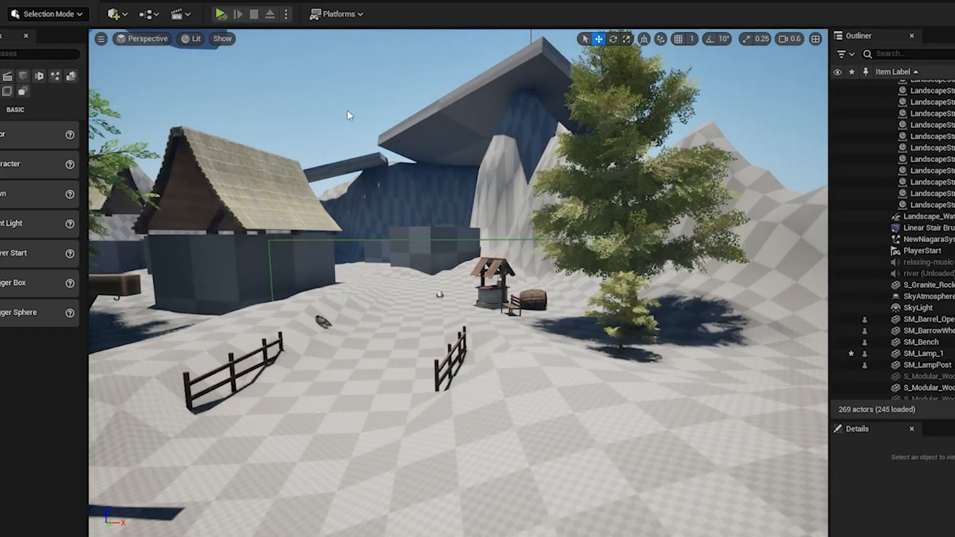
{"action": "right_click_drag", "start_coordinate": [348, 111], "coordinate": [249, 167]}
{"action": "scroll", "coordinate": [367, 303], "scroll_direction": "up", "scroll_amount": 4}
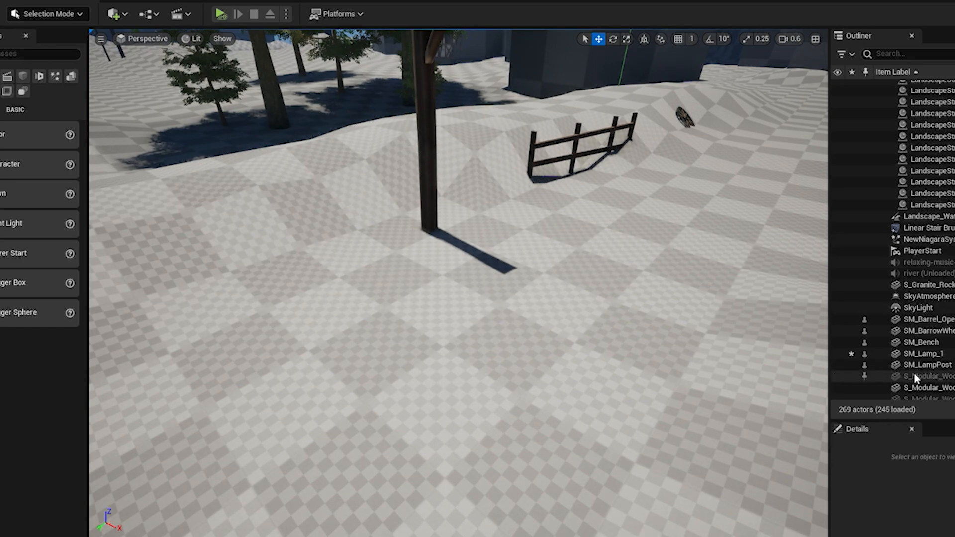
- Hang SM_Lamp_1 beneath the outer end of the lamp post's crossbeam and centre it sideways under the beam
{"action": "left_click", "coordinate": [920, 354]}
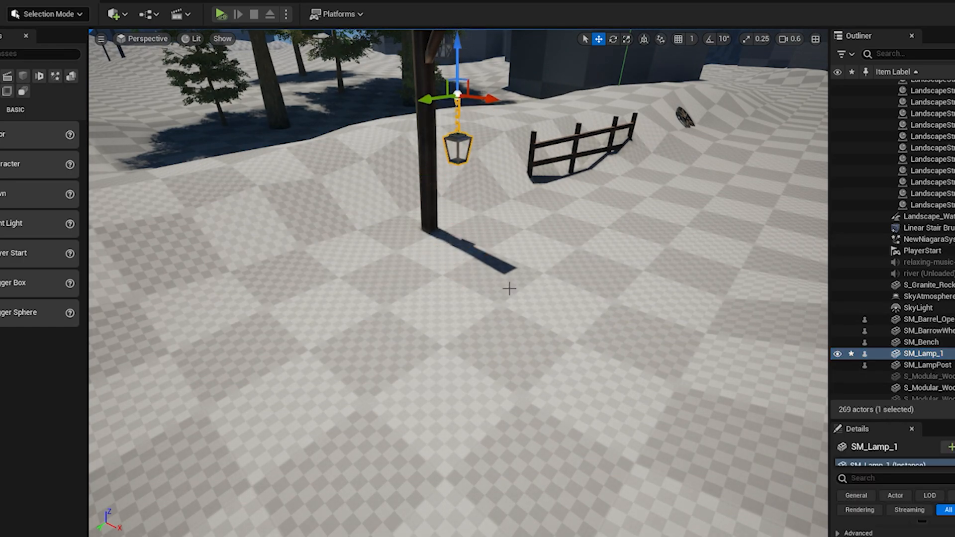
{"action": "right_click_drag", "start_coordinate": [510, 289], "coordinate": [508, 164]}
{"action": "key", "text": "w"}
{"action": "key", "text": "s"}
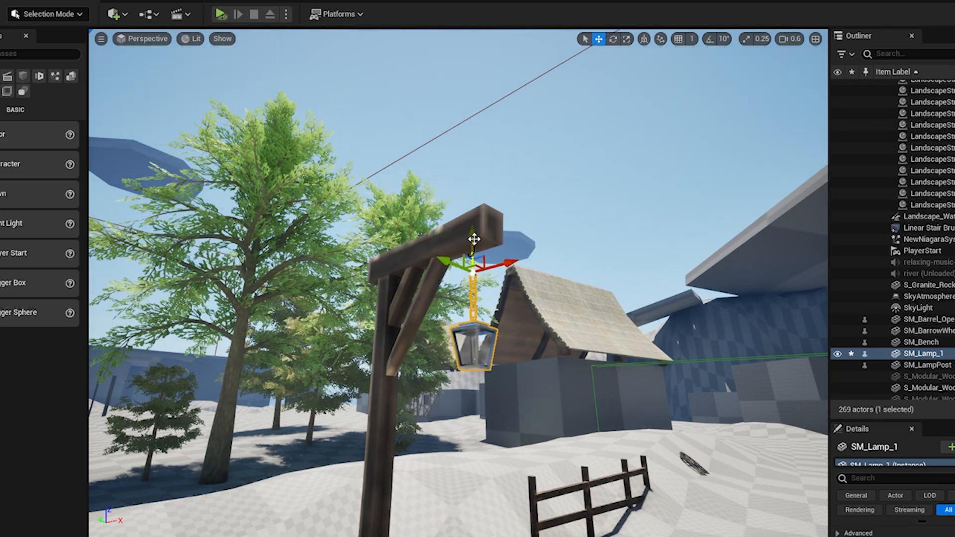
{"action": "left_click", "coordinate": [541, 250]}
{"action": "right_click_drag", "start_coordinate": [540, 251], "coordinate": [443, 304]}
{"action": "key", "text": "a"}
{"action": "key", "text": "d"}
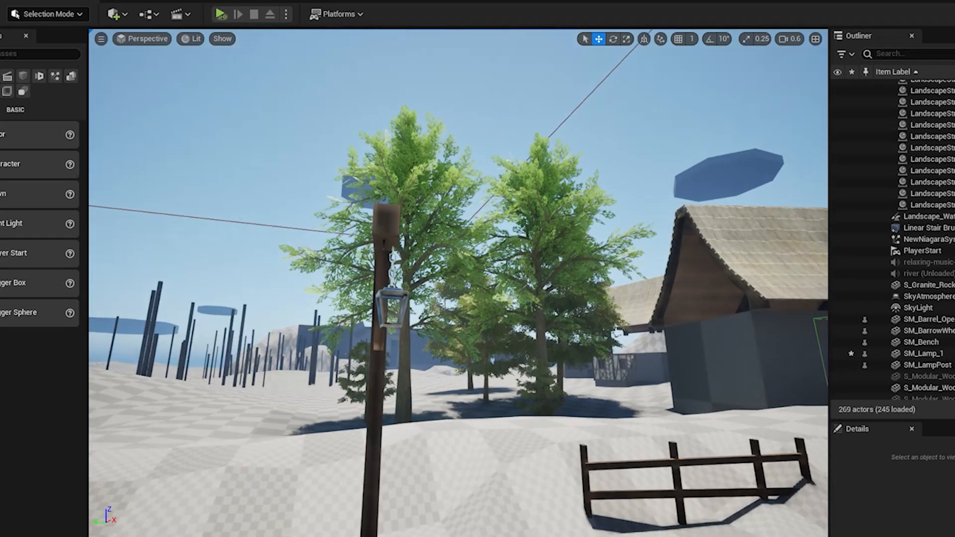
{"action": "left_click", "coordinate": [376, 239]}
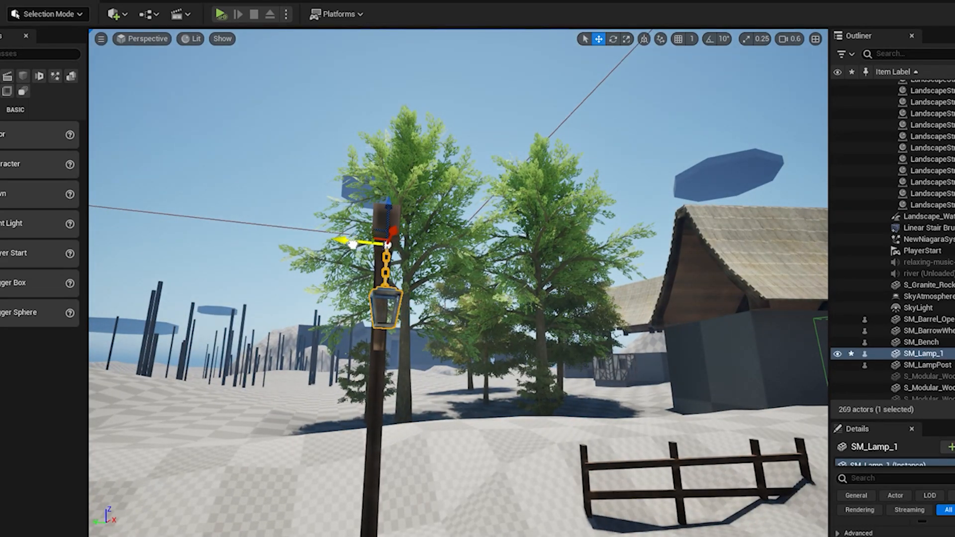
{"action": "left_click", "coordinate": [469, 214]}
- Examine the path between the railings, the well area and the bare blocks beyond the thatched house
{"action": "right_click_drag", "start_coordinate": [469, 214], "coordinate": [573, 271]}
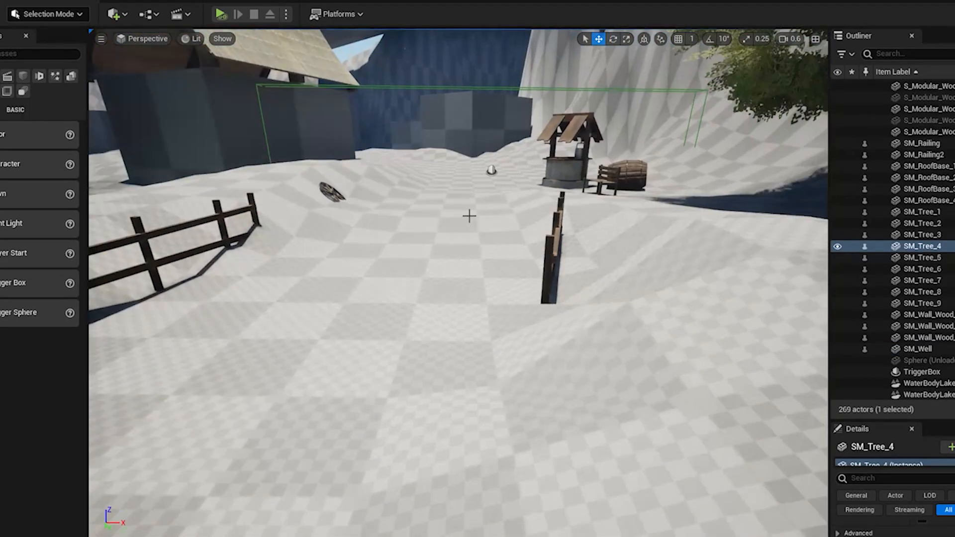
{"action": "scroll", "coordinate": [469, 214], "scroll_direction": "down", "scroll_amount": 6}
{"action": "right_click_drag", "start_coordinate": [469, 214], "coordinate": [470, 142]}
{"action": "left_click", "coordinate": [320, 174]}
{"action": "right_click_drag", "start_coordinate": [320, 175], "coordinate": [318, 222]}
{"action": "key", "text": "s"}
{"action": "key", "text": "s"}
{"action": "right_click_drag", "start_coordinate": [449, 296], "coordinate": [485, 248]}
{"action": "scroll", "coordinate": [411, 322], "scroll_direction": "up", "scroll_amount": 10}
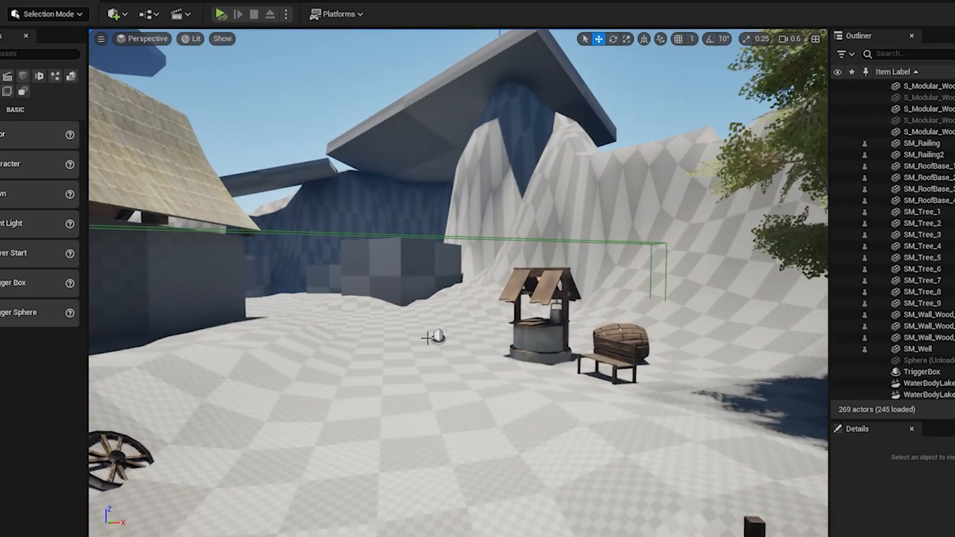
{"action": "right_click_drag", "start_coordinate": [428, 339], "coordinate": [426, 371]}
{"action": "scroll", "coordinate": [419, 333], "scroll_direction": "up", "scroll_amount": 4}
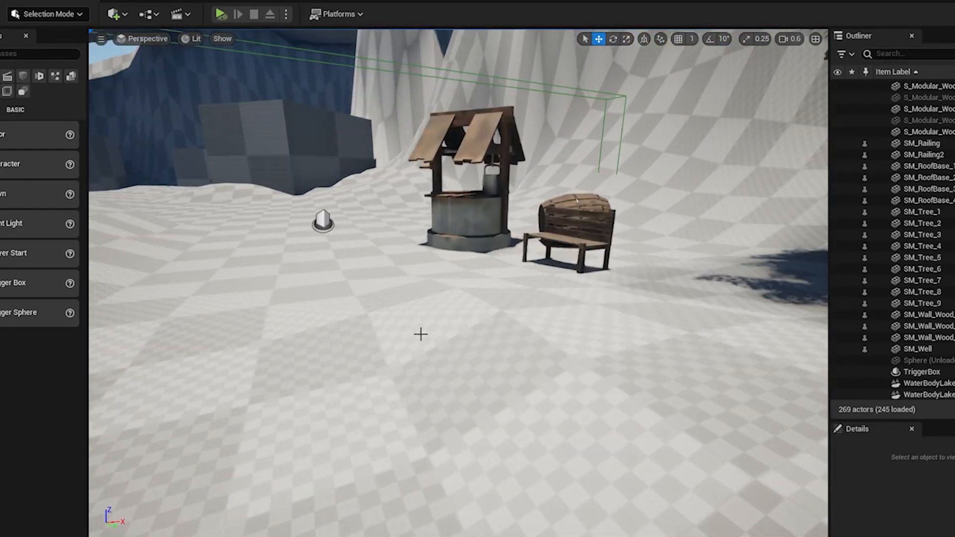
{"action": "scroll", "coordinate": [425, 337], "scroll_direction": "up", "scroll_amount": 4}
{"action": "right_click_drag", "start_coordinate": [420, 332], "coordinate": [378, 353]}
{"action": "right_click_drag", "start_coordinate": [437, 395], "coordinate": [425, 430]}
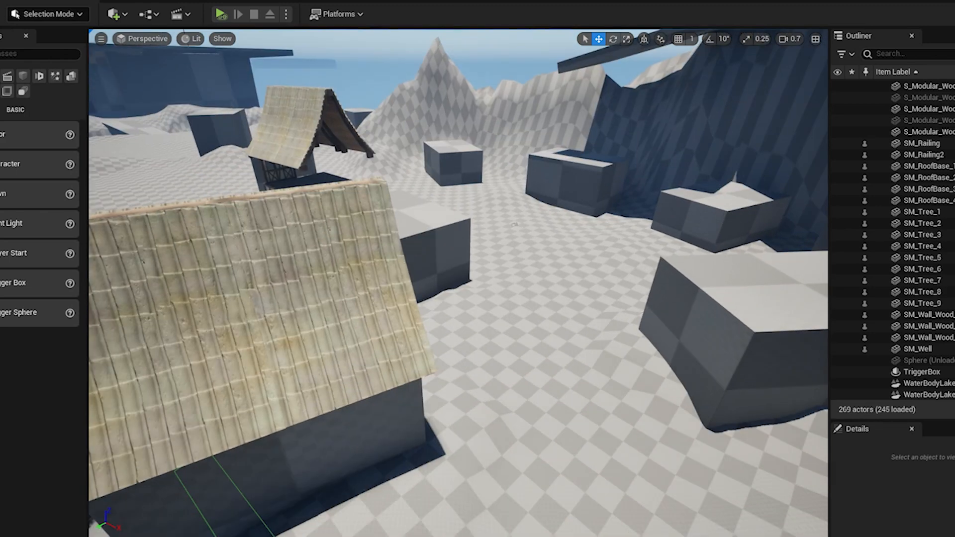
- Duplicate the SM_RoofBase_4 roof segment and move the copy over to the bare block beside the cliff
{"action": "left_click", "coordinate": [320, 330]}
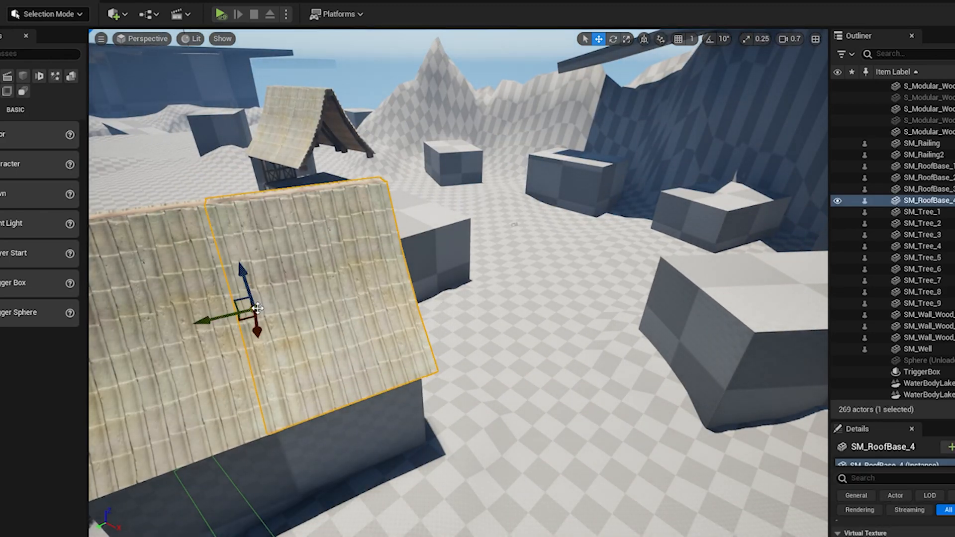
{"action": "left_click_drag", "start_coordinate": [258, 308], "coordinate": [821, 322], "text": "alt"}
{"action": "right_click_drag", "start_coordinate": [819, 318], "coordinate": [908, 318]}
{"action": "left_click", "coordinate": [662, 39]}
{"action": "left_click", "coordinate": [671, 58]}
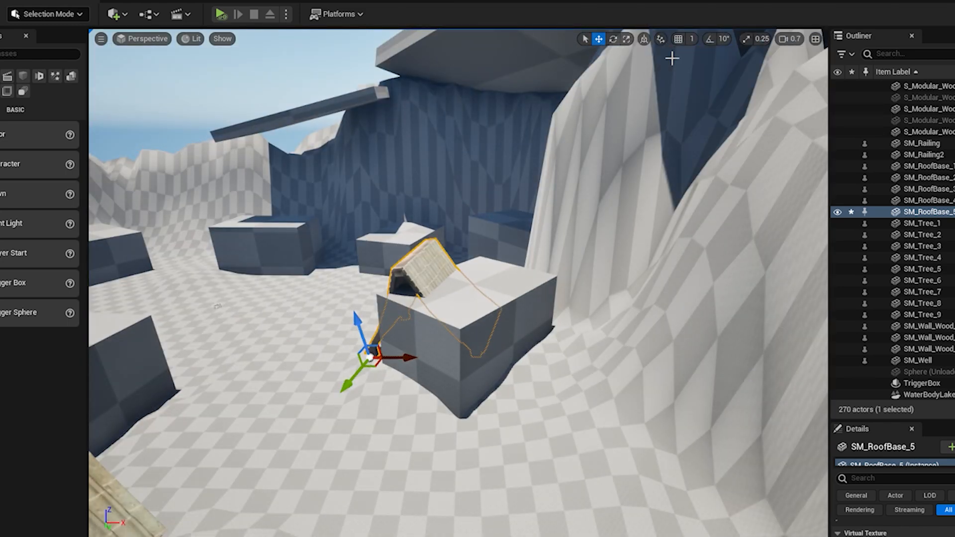
- Switch to world-space axes, seat the copied roof on one end of the block and rotate it slightly to match its edges
{"action": "left_click", "coordinate": [645, 40]}
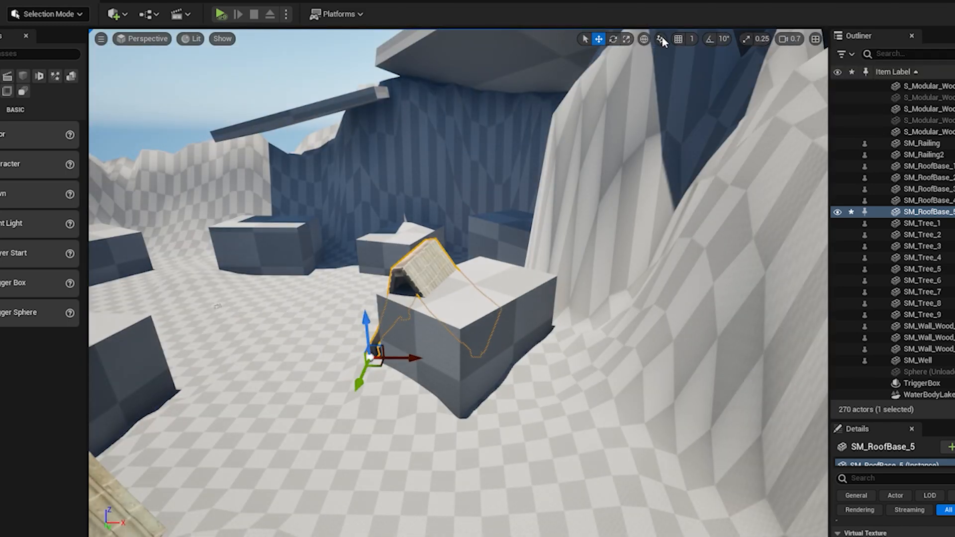
{"action": "left_click", "coordinate": [660, 39]}
{"action": "left_click", "coordinate": [677, 59]}
{"action": "left_click_drag", "start_coordinate": [372, 367], "coordinate": [367, 311]}
{"action": "left_click", "coordinate": [613, 39]}
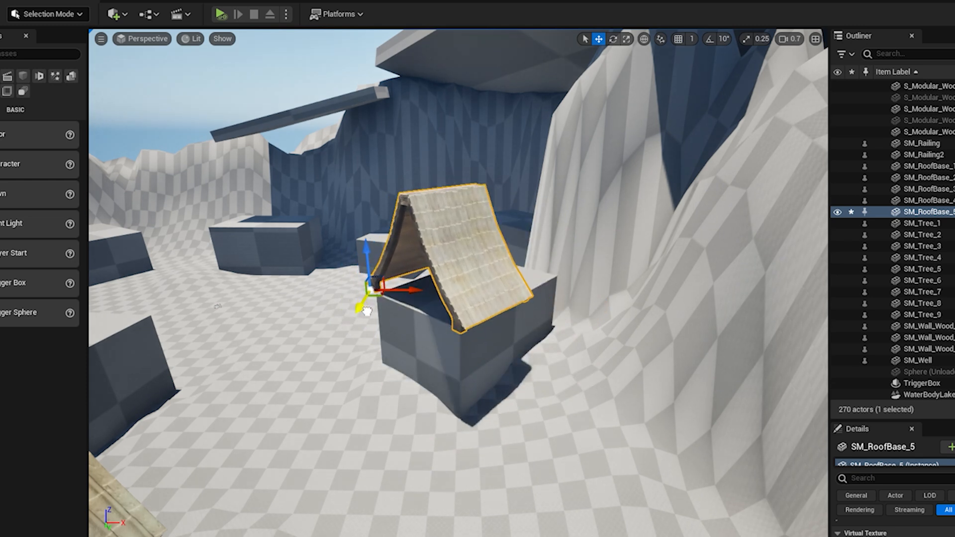
{"action": "left_click", "coordinate": [612, 41]}
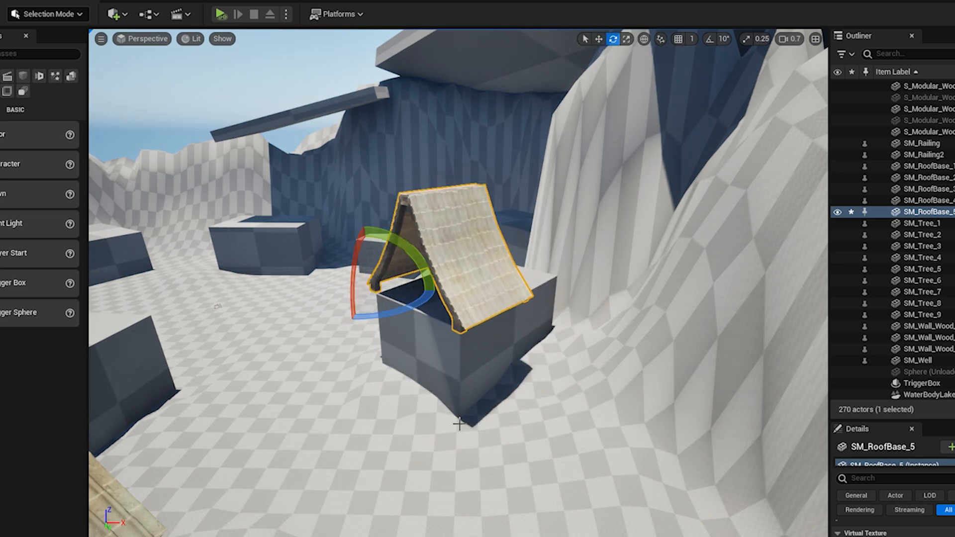
{"action": "left_click_drag", "start_coordinate": [366, 312], "coordinate": [380, 311]}
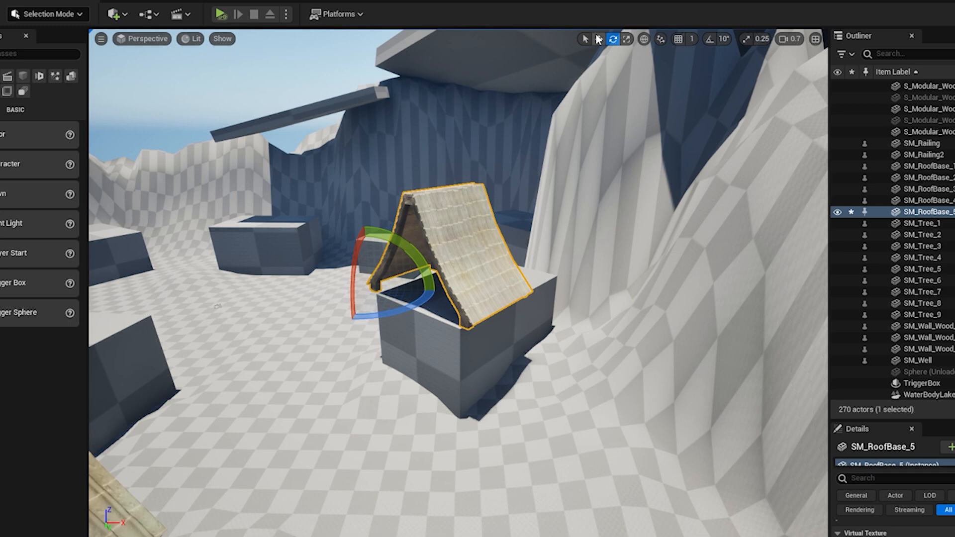
{"action": "left_click", "coordinate": [599, 39]}
- Duplicate the roof segment along the block to cover its other half and close the seam between the two pieces
{"action": "right_click_drag", "start_coordinate": [550, 288], "coordinate": [528, 367]}
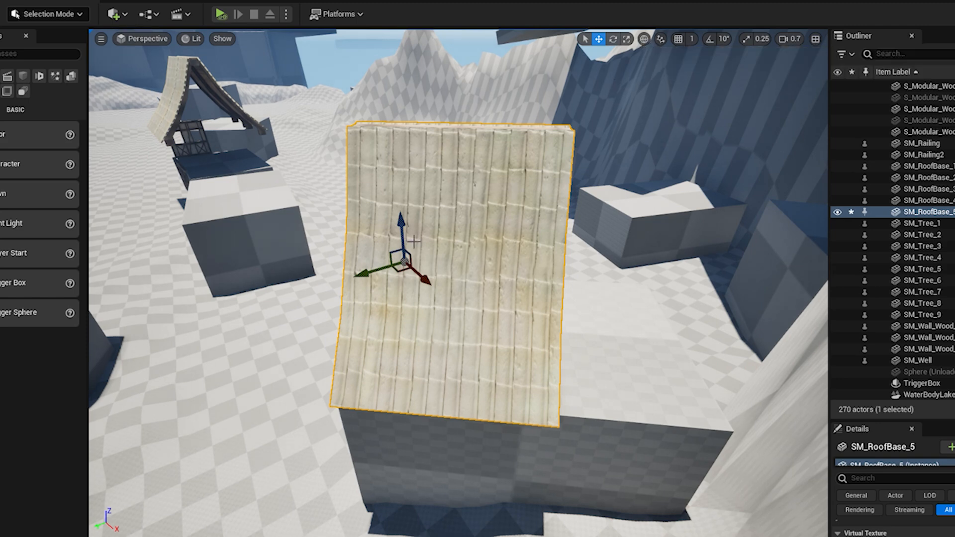
{"action": "left_click_drag", "start_coordinate": [423, 278], "coordinate": [501, 281], "text": "alt"}
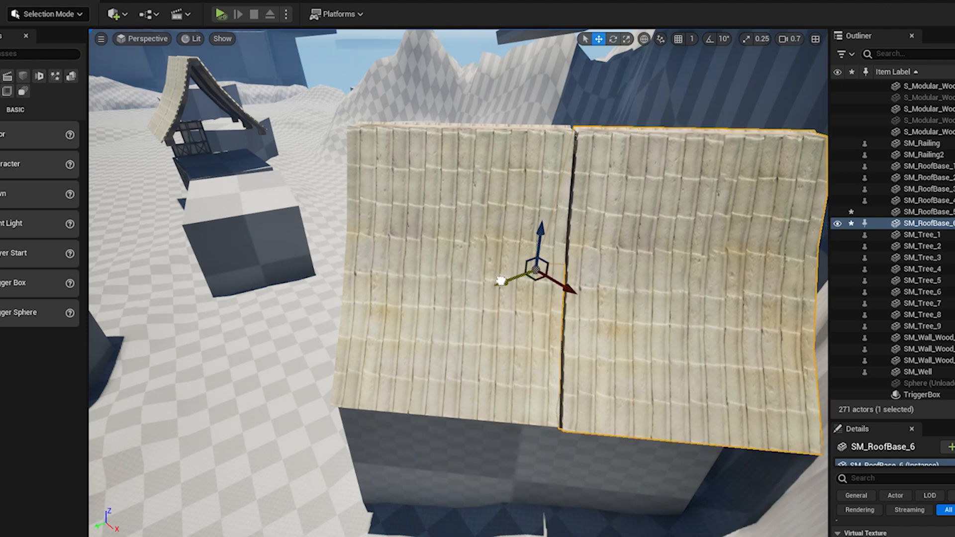
{"action": "left_click_drag", "start_coordinate": [571, 290], "coordinate": [565, 291]}
{"action": "left_click_drag", "start_coordinate": [504, 281], "coordinate": [496, 283]}
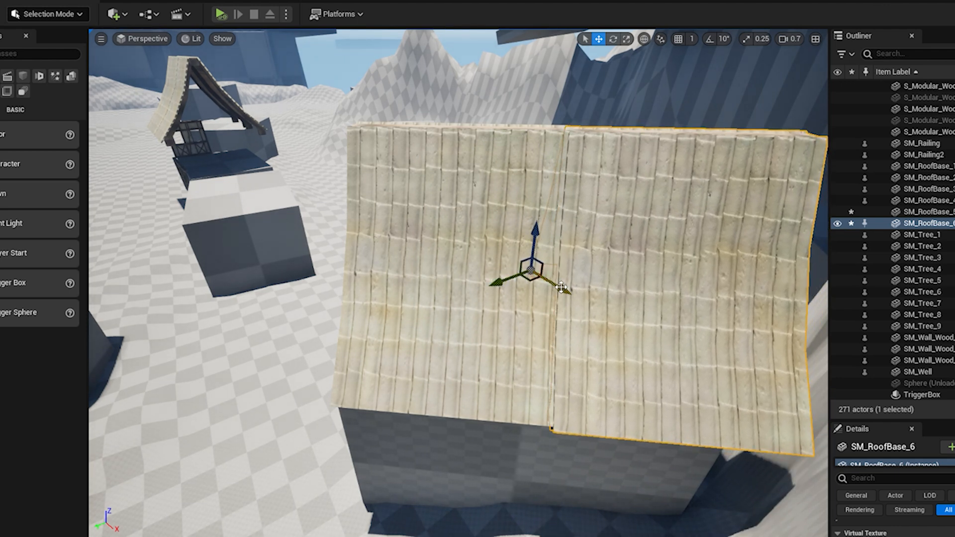
{"action": "left_click_drag", "start_coordinate": [564, 288], "coordinate": [564, 282]}
{"action": "right_click_drag", "start_coordinate": [563, 282], "coordinate": [324, 171]}
{"action": "left_click", "coordinate": [555, 187]}
- Delete the grouped pillars Cylinder622 to Cylinder630 from the open field before the village, accepting the broken group reference
{"action": "key", "text": "w"}
{"action": "key", "text": "w"}
{"action": "scroll", "coordinate": [403, 172], "scroll_direction": "up", "scroll_amount": 3}
{"action": "key", "text": "w"}
{"action": "right_click_drag", "start_coordinate": [403, 172], "coordinate": [647, 179]}
{"action": "key", "text": "s"}
{"action": "mouse_move", "coordinate": [659, 115]}
{"action": "right_mouse_down"}
{"action": "mouse_move", "coordinate": [642, 115]}
{"action": "mouse_move", "coordinate": [746, 119]}
{"action": "mouse_move", "coordinate": [660, 116]}
{"action": "right_mouse_up"}
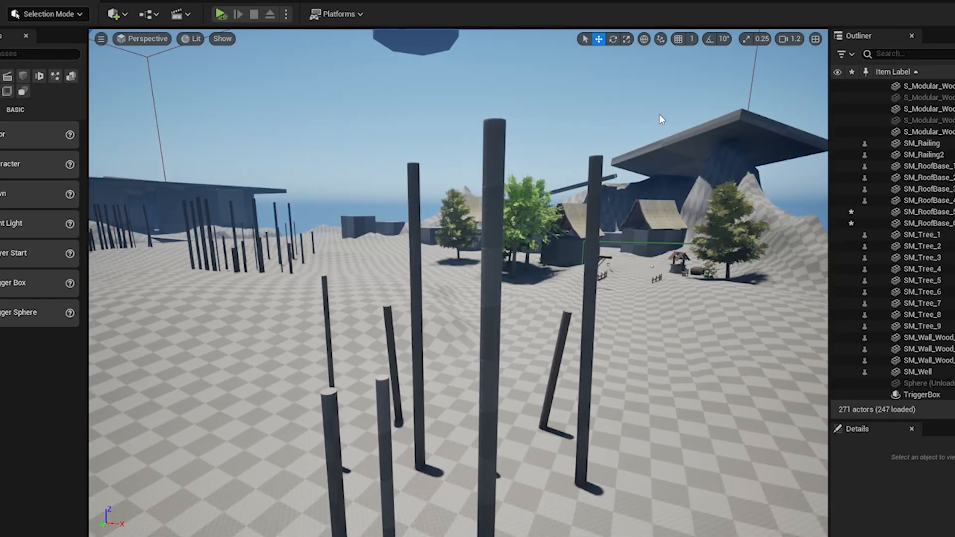
{"action": "left_click", "coordinate": [499, 148]}
{"action": "key", "text": "Delete"}
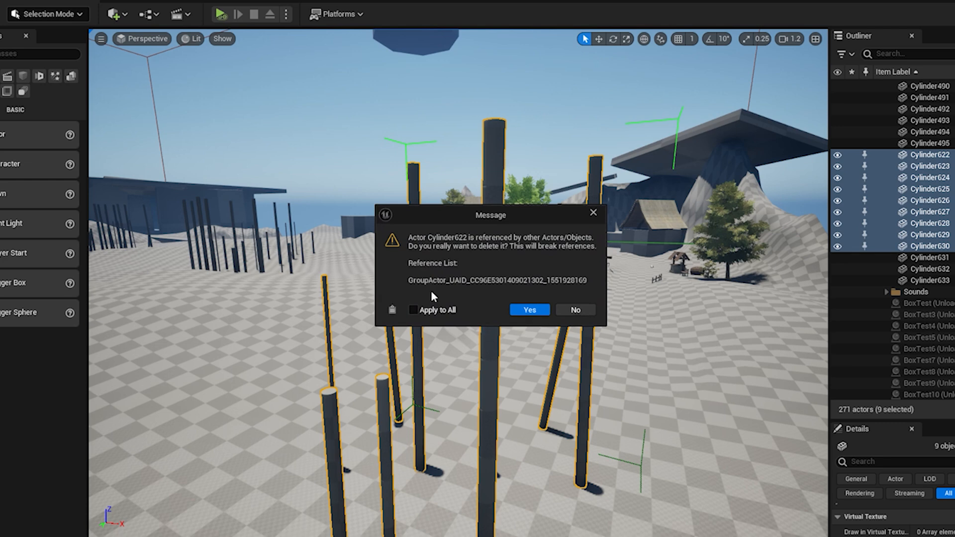
{"action": "left_click", "coordinate": [529, 309]}
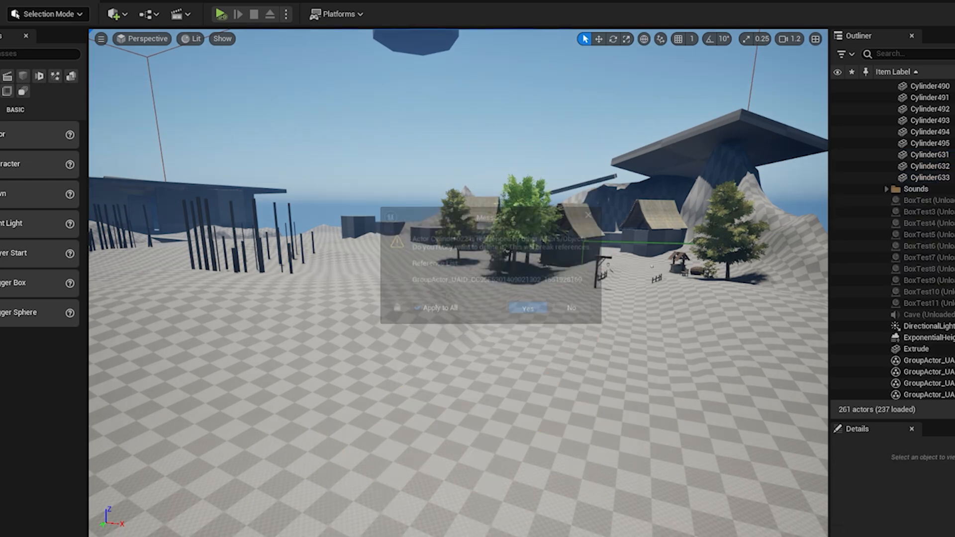
- Delete the grouped pillars Cylinder100 to Cylinder108 from the field, accepting the broken group reference
{"action": "left_click", "coordinate": [275, 209]}
{"action": "key", "text": "Delete"}
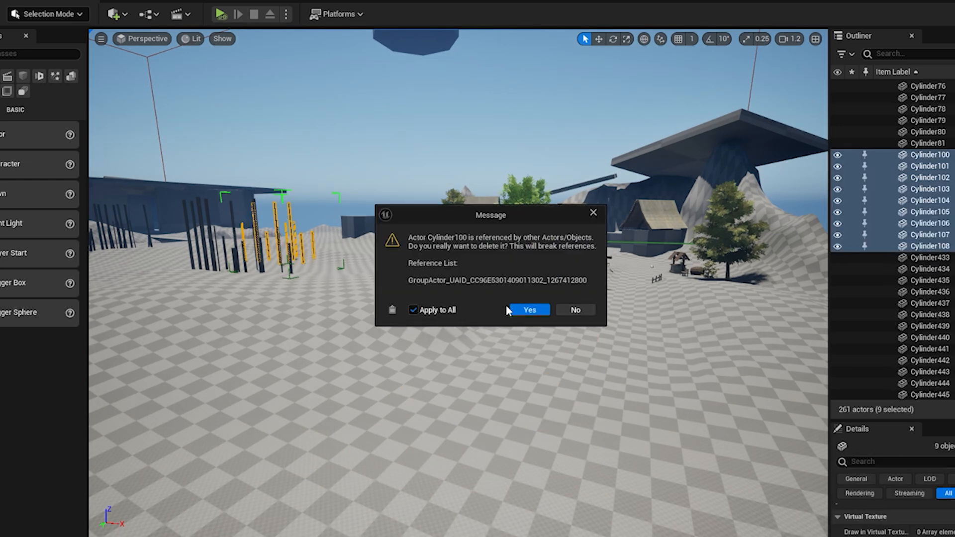
{"action": "left_click", "coordinate": [534, 310]}
- Duplicate the SM_Tree_4 tree and move the copy out into the open field between the village and the lakes
{"action": "right_click_drag", "start_coordinate": [339, 242], "coordinate": [254, 226]}
{"action": "right_click_drag", "start_coordinate": [484, 460], "coordinate": [452, 460]}
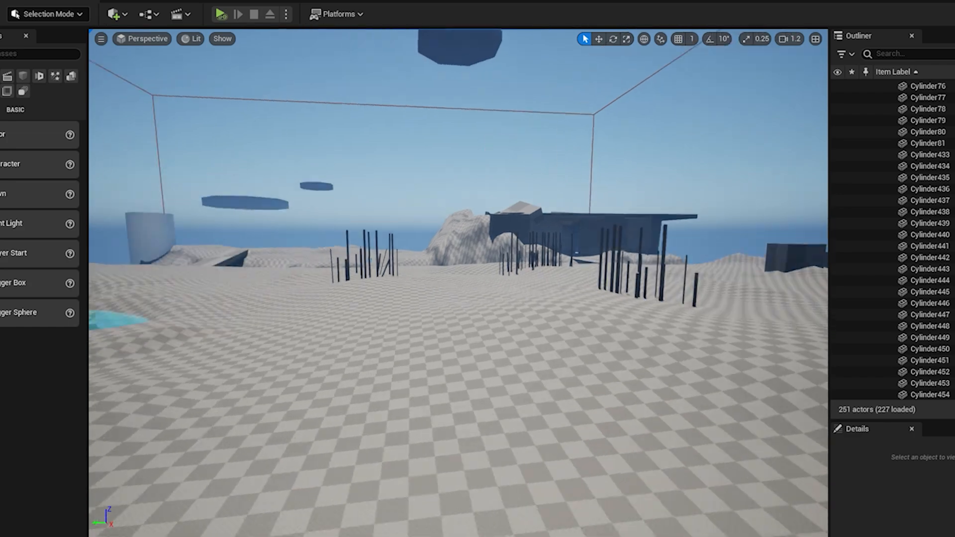
{"action": "left_click_drag", "start_coordinate": [453, 459], "coordinate": [609, 437]}
{"action": "left_click", "coordinate": [399, 261]}
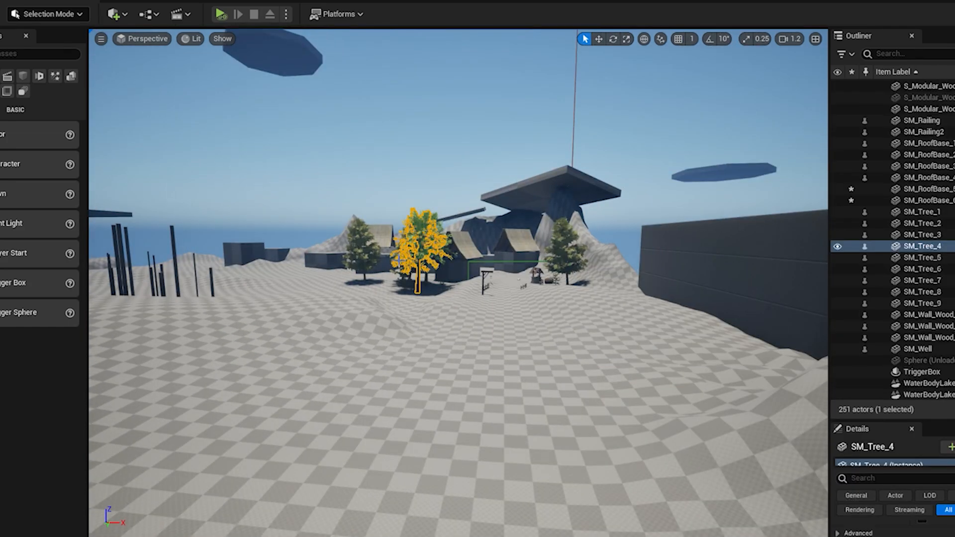
{"action": "left_click", "coordinate": [601, 39]}
{"action": "right_click_drag", "start_coordinate": [542, 209], "coordinate": [557, 263]}
{"action": "scroll", "coordinate": [537, 279], "scroll_direction": "down", "scroll_amount": 8}
{"action": "scroll", "coordinate": [570, 263], "scroll_direction": "down", "scroll_amount": 4}
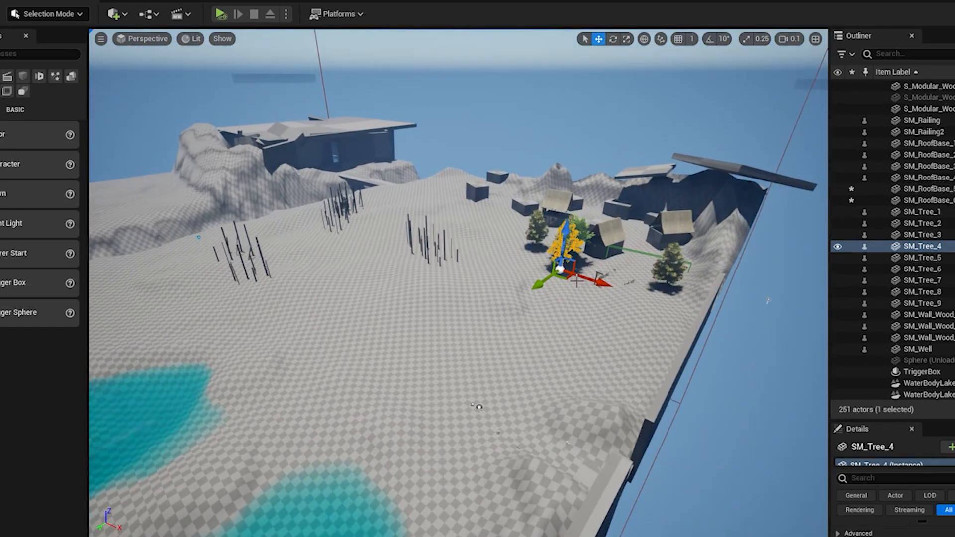
{"action": "left_click_drag", "start_coordinate": [534, 285], "coordinate": [405, 374], "text": "alt"}
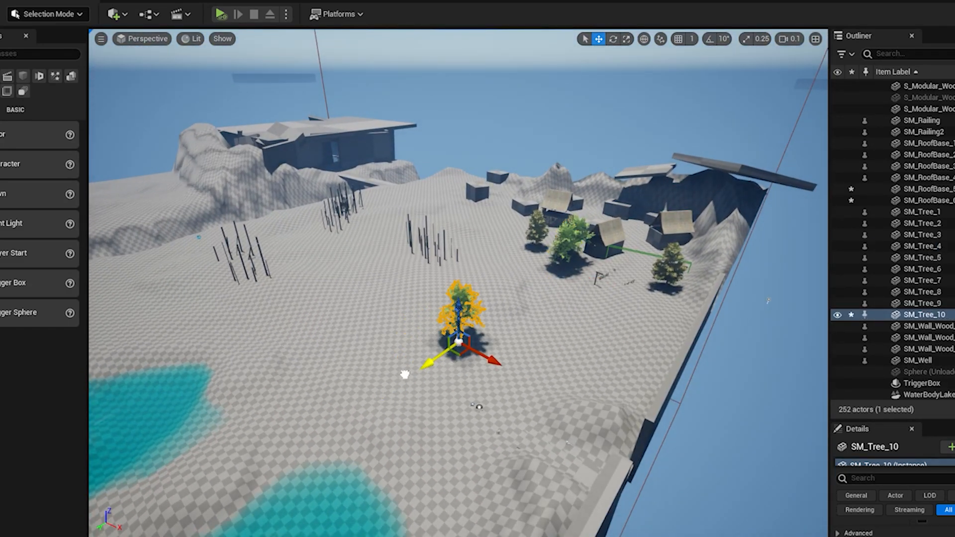
- Duplicate the tree five more times, spreading the copies around the remaining pillar clusters and beside the first field tree
{"action": "left_click_drag", "start_coordinate": [488, 365], "coordinate": [337, 326], "text": "alt"}
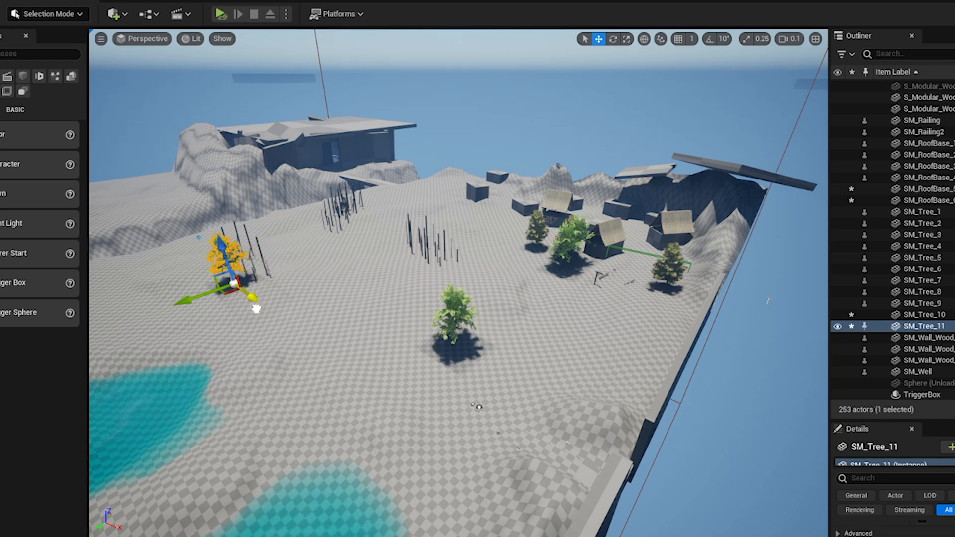
{"action": "left_click_drag", "start_coordinate": [255, 308], "coordinate": [227, 294]}
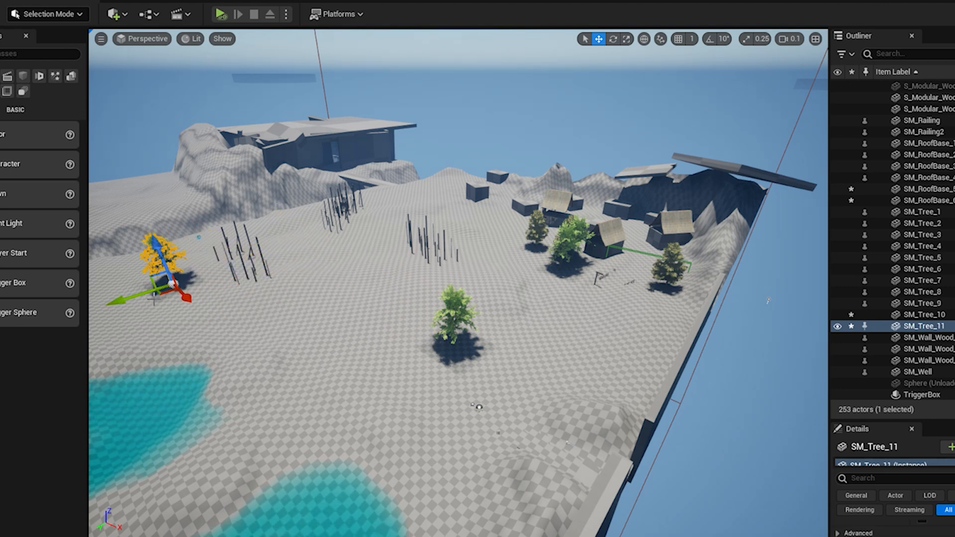
{"action": "left_click_drag", "start_coordinate": [111, 301], "coordinate": [270, 267], "text": "alt"}
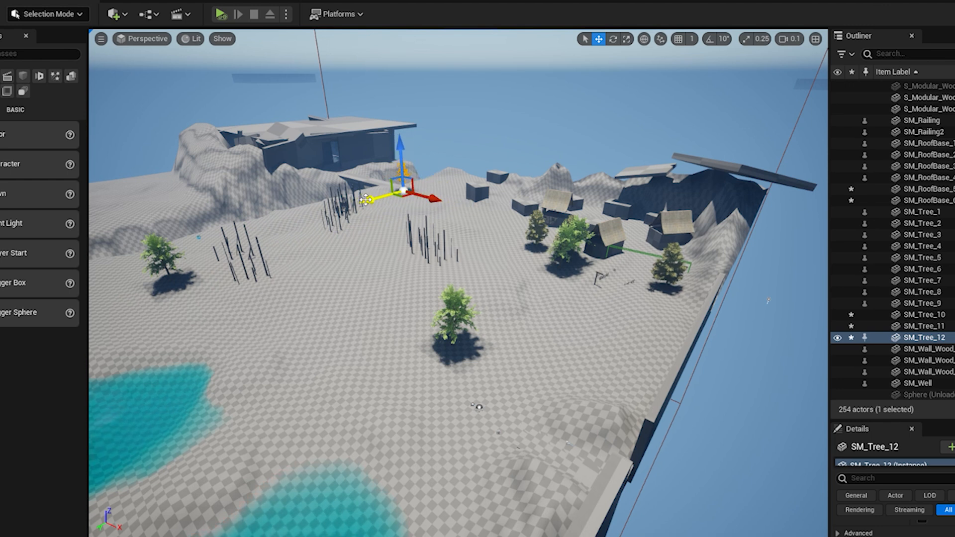
{"action": "left_click_drag", "start_coordinate": [369, 200], "coordinate": [265, 243], "text": "alt"}
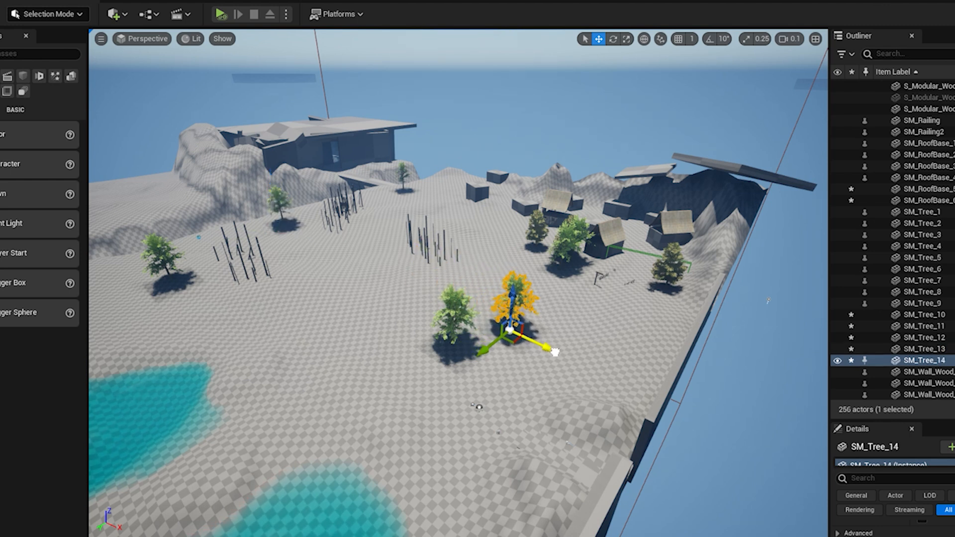
{"action": "left_click_drag", "start_coordinate": [555, 346], "coordinate": [383, 311], "text": "alt"}
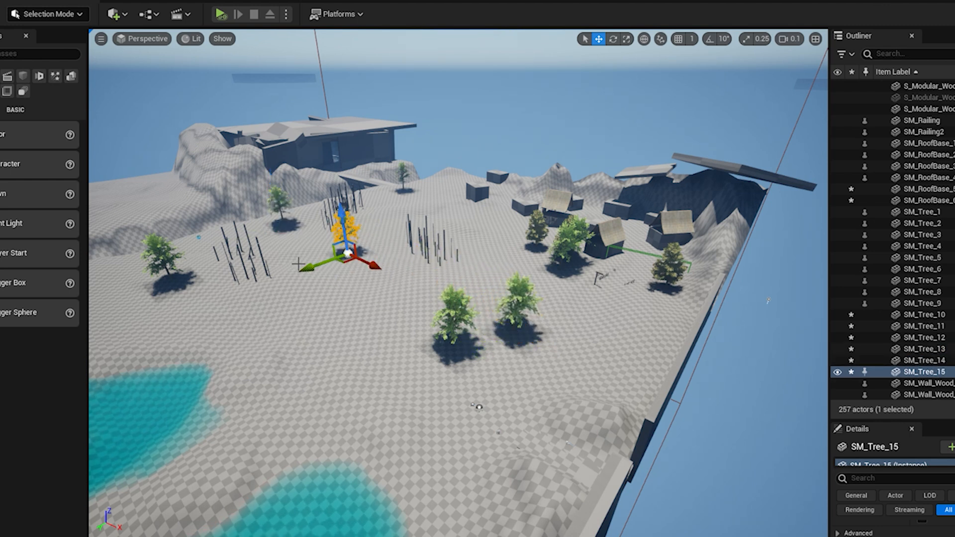
{"action": "left_click_drag", "start_coordinate": [234, 295], "coordinate": [291, 325]}
- Examine the new tree placement and remaining pillar clusters from above, towards the large roofed structure on the cliff
{"action": "right_click_drag", "start_coordinate": [395, 430], "coordinate": [384, 324]}
{"action": "scroll", "coordinate": [384, 324], "scroll_direction": "up", "scroll_amount": 8}
{"action": "right_click_drag", "start_coordinate": [397, 459], "coordinate": [361, 445]}
{"action": "key", "text": "w"}
{"action": "scroll", "coordinate": [393, 443], "scroll_direction": "up", "scroll_amount": 5}
{"action": "key", "text": "s"}
{"action": "key", "text": "w"}
{"action": "key", "text": "s"}
{"action": "key", "text": "w"}
{"action": "key", "text": "s"}
{"action": "key", "text": "w"}
{"action": "right_click_drag", "start_coordinate": [394, 532], "coordinate": [393, 527]}
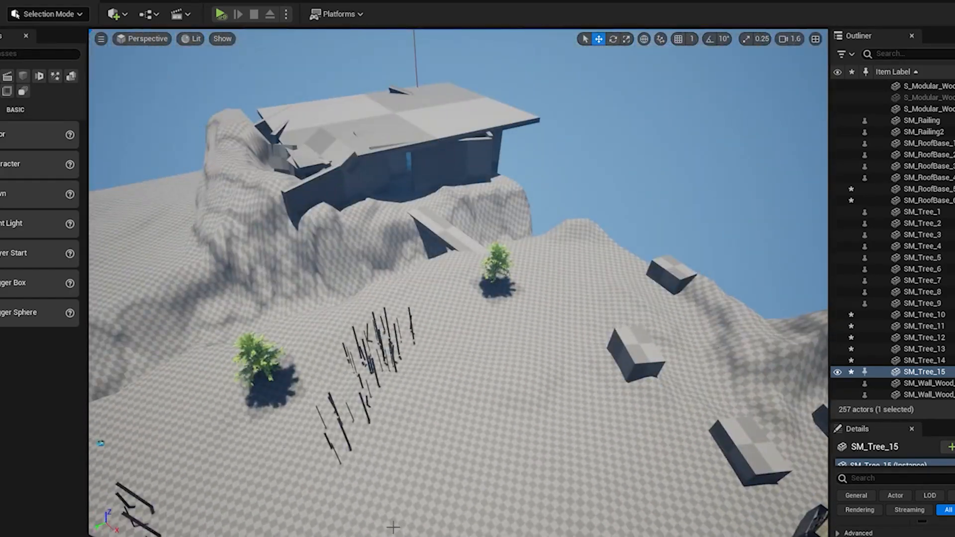
- Duplicate the SM_Tree_12 tree near the ramp three times, clustering the copies on the rise between the ramp and the house blocks
{"action": "right_click_drag", "start_coordinate": [458, 500], "coordinate": [468, 472]}
{"action": "right_click_drag", "start_coordinate": [458, 284], "coordinate": [389, 299]}
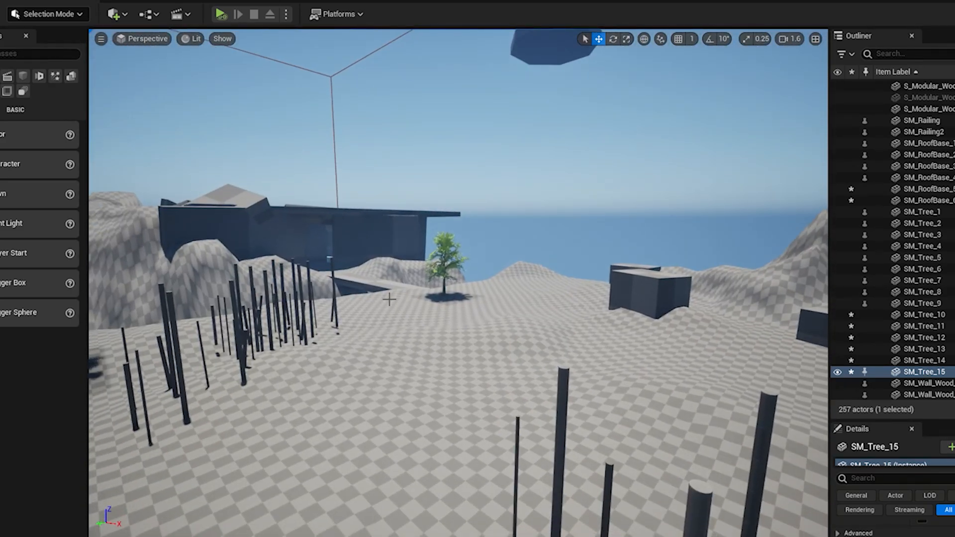
{"action": "left_click_drag", "start_coordinate": [468, 391], "coordinate": [493, 330]}
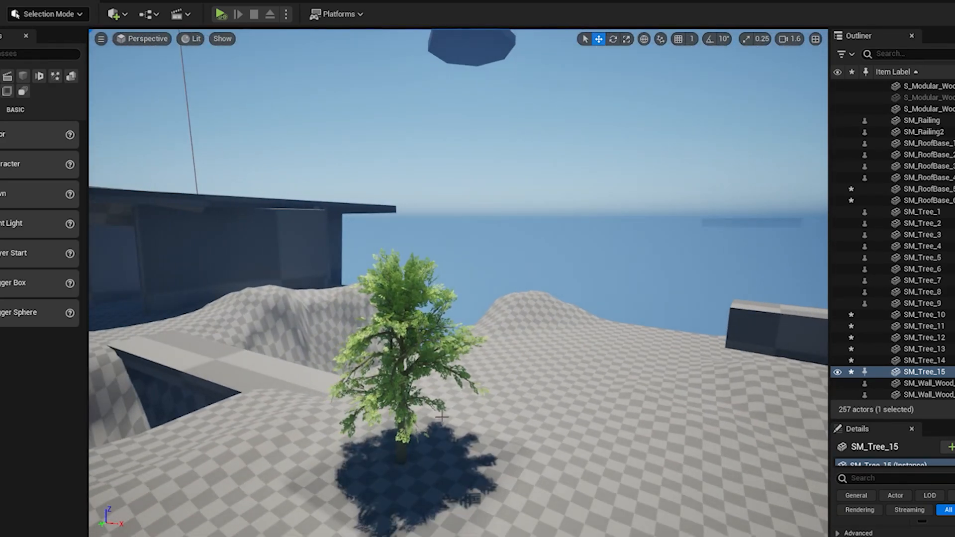
{"action": "left_click", "coordinate": [390, 341]}
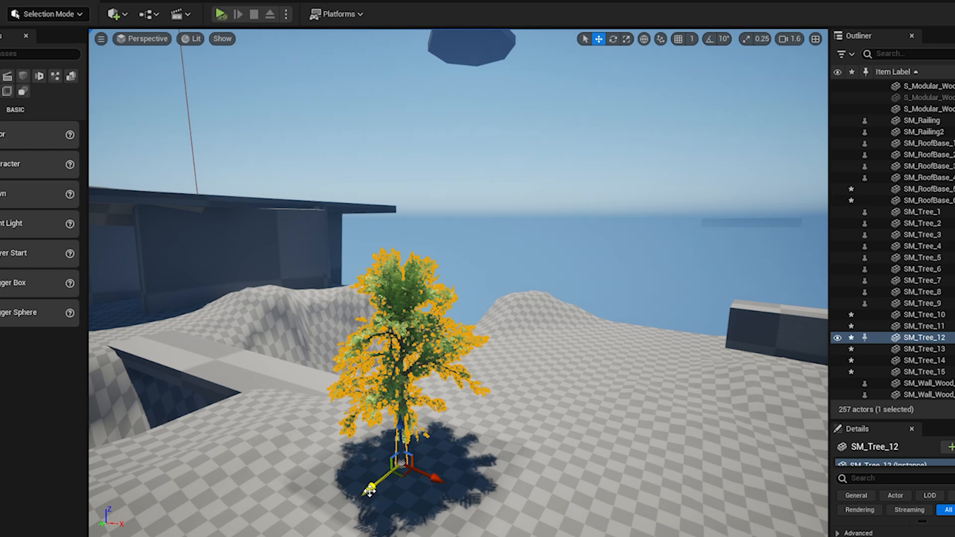
{"action": "left_click_drag", "start_coordinate": [369, 491], "coordinate": [536, 376], "text": "alt"}
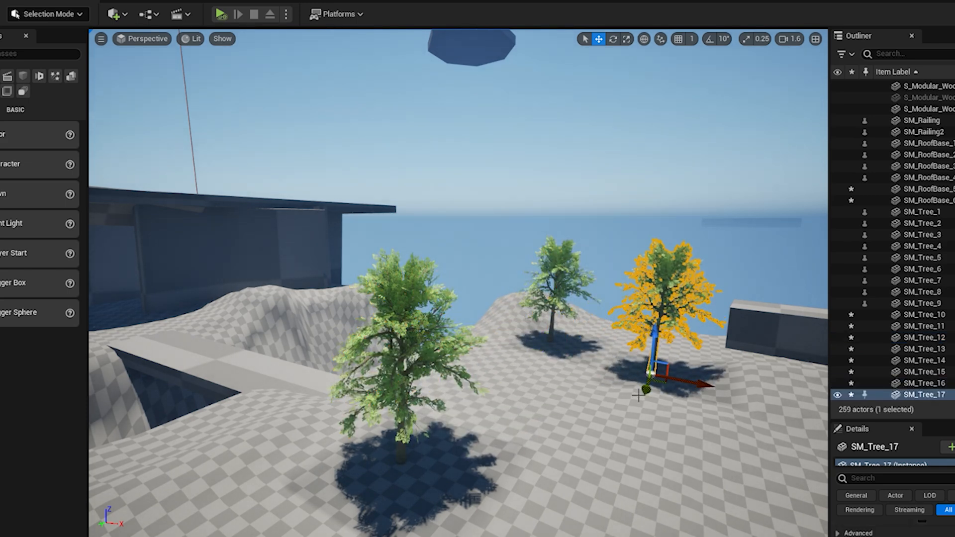
{"action": "left_click_drag", "start_coordinate": [646, 389], "coordinate": [676, 357], "text": "alt"}
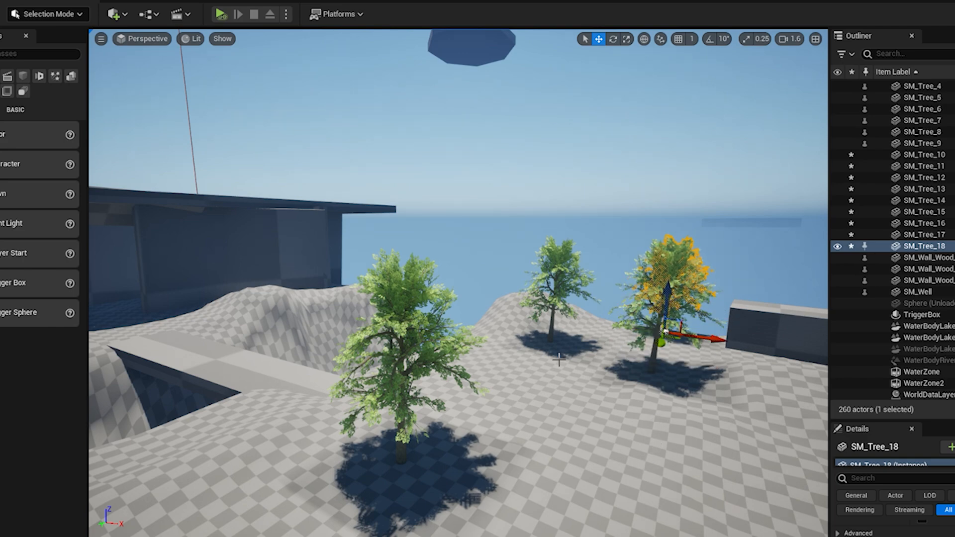
- Play the level from the ground at the far end of the ramp, run the character across to the trees and end the preview
{"action": "right_click_drag", "start_coordinate": [559, 360], "coordinate": [737, 412]}
{"action": "left_click", "coordinate": [604, 307]}
{"action": "key", "text": "w"}
{"action": "key", "text": "w"}
{"action": "key", "text": "s"}
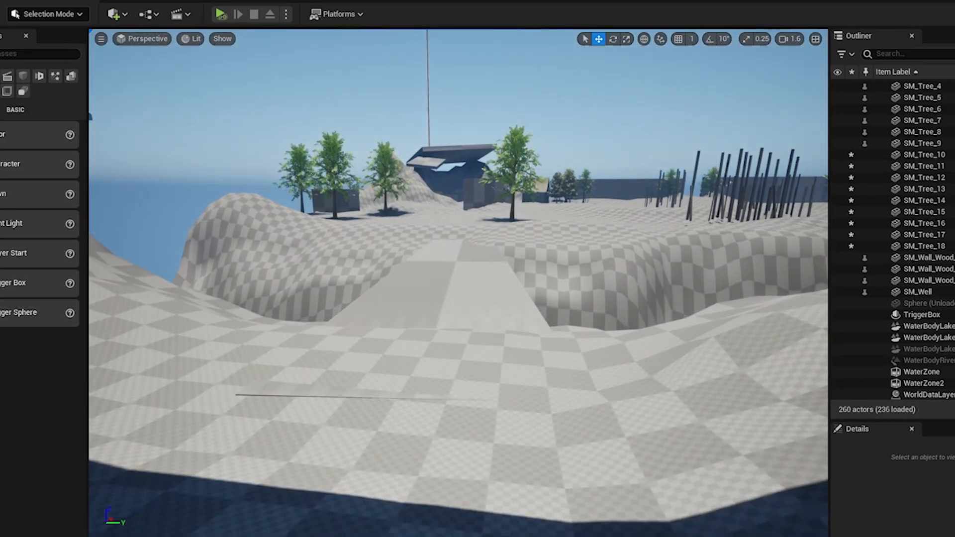
{"action": "right_click", "coordinate": [440, 401]}
{"action": "left_click", "coordinate": [471, 399]}
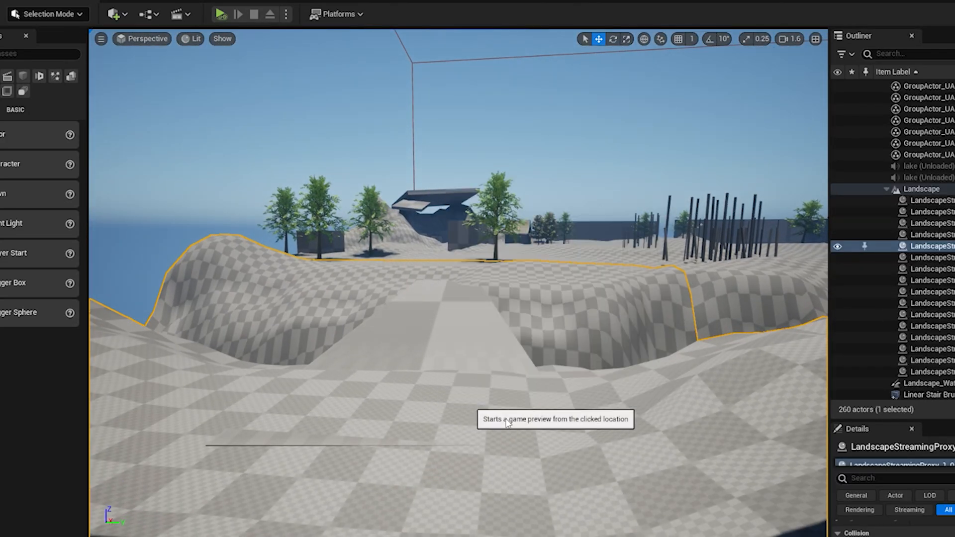
{"action": "key", "text": "w"}
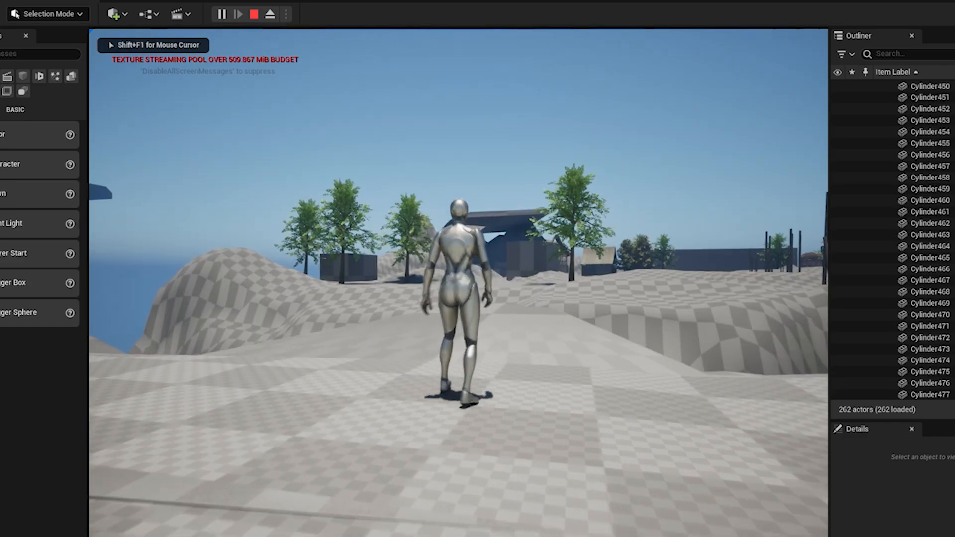
{"action": "key", "text": "w"}
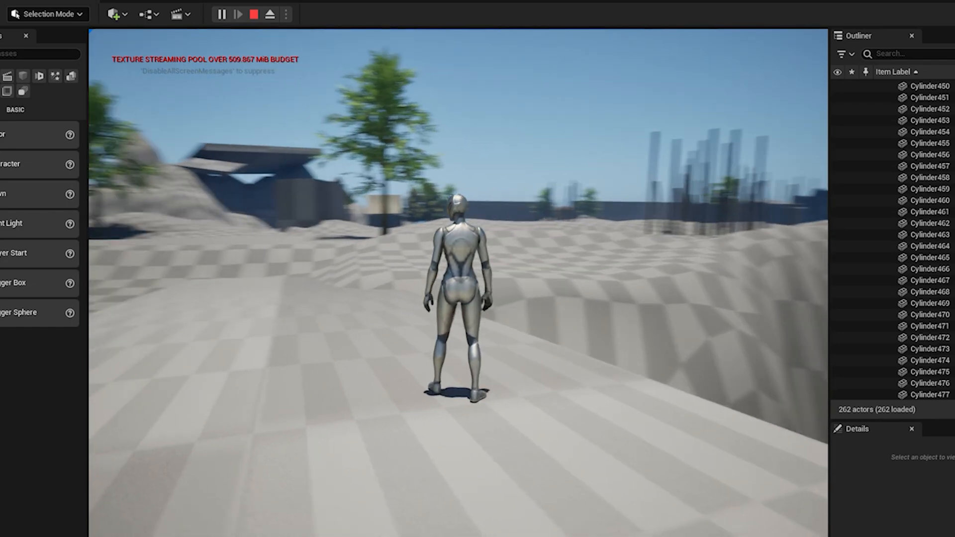
{"action": "key", "text": "w"}
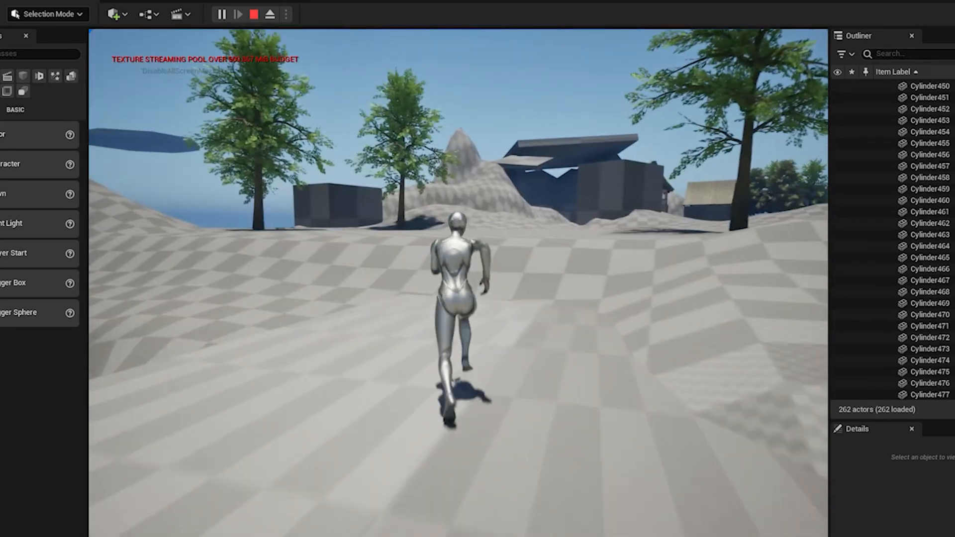
{"action": "key", "text": "Escape"}
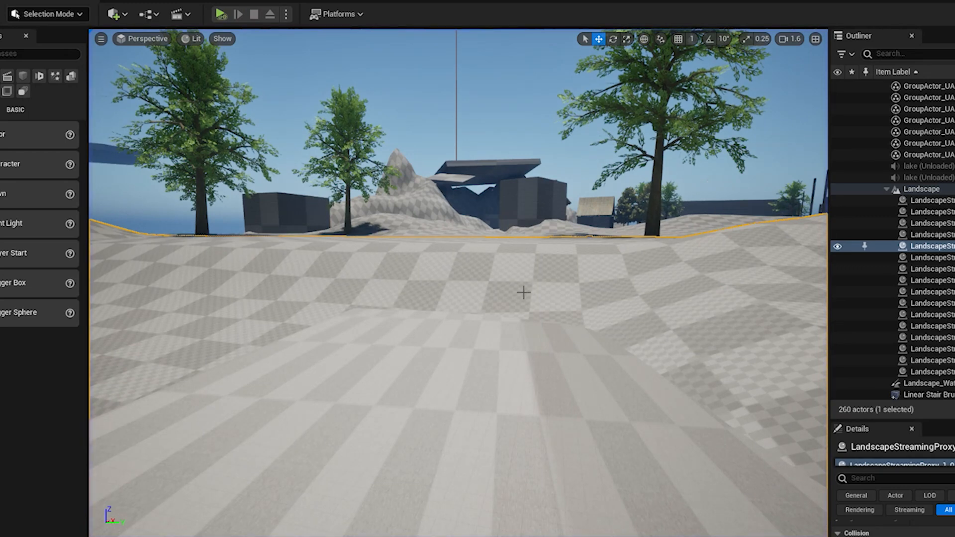
- Switch to Landscape mode with the end of the ramp beside the new trees in view
{"action": "key", "text": "e"}
{"action": "right_click_drag", "start_coordinate": [524, 292], "coordinate": [519, 321]}
{"action": "left_click", "coordinate": [49, 14]}
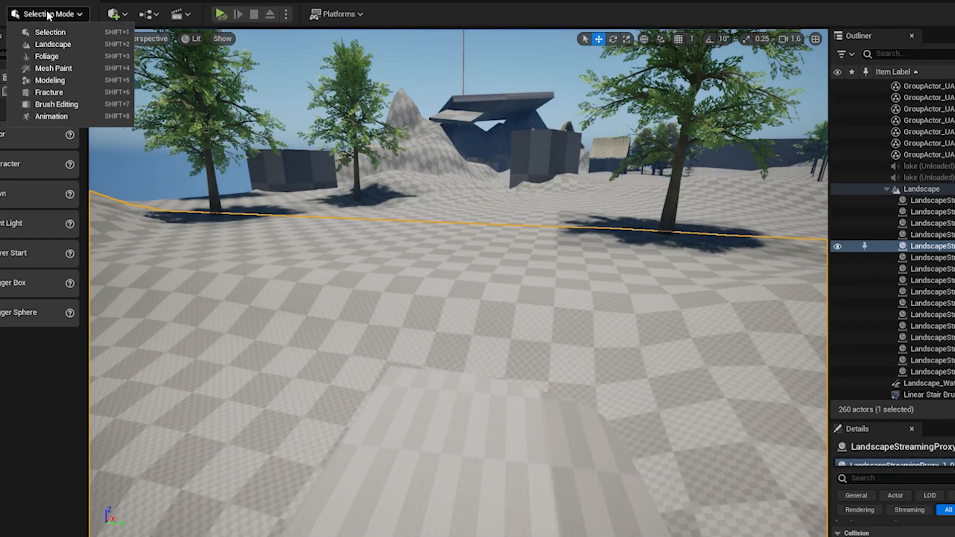
{"action": "left_click", "coordinate": [51, 46]}
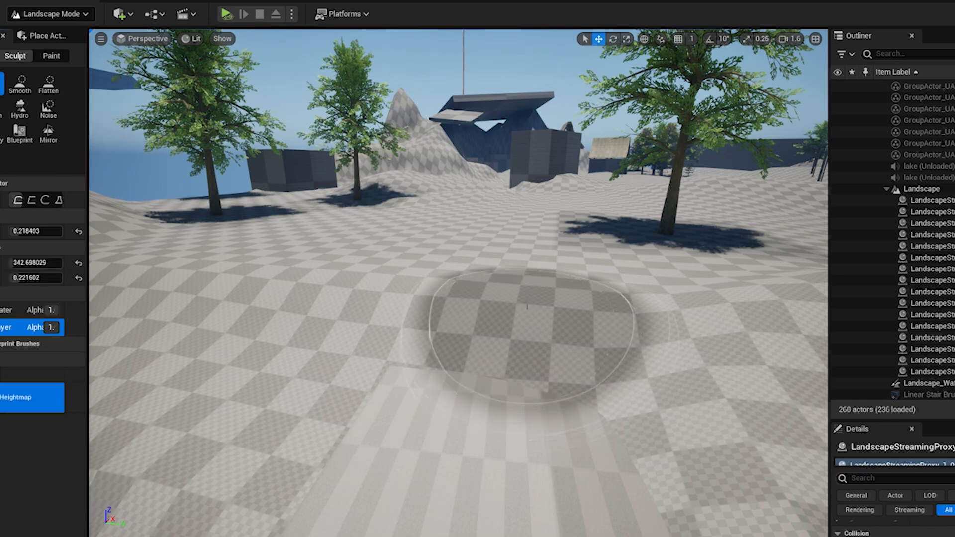
- Try to reshape the terrain where the ramp meets the field with the Erase brush, and undo the last stroke
{"action": "mouse_move", "coordinate": [490, 348]}
{"action": "left_mouse_down", "text": "shift"}
{"action": "mouse_move", "coordinate": [472, 433]}
{"action": "mouse_move", "coordinate": [477, 356]}
{"action": "left_mouse_up", "text": "shift"}
{"action": "right_click_drag", "start_coordinate": [476, 356], "coordinate": [544, 412]}
{"action": "mouse_move", "coordinate": [556, 432]}
{"action": "left_mouse_down"}
{"action": "mouse_move", "coordinate": [485, 429]}
{"action": "mouse_move", "coordinate": [534, 420]}
{"action": "left_mouse_up"}
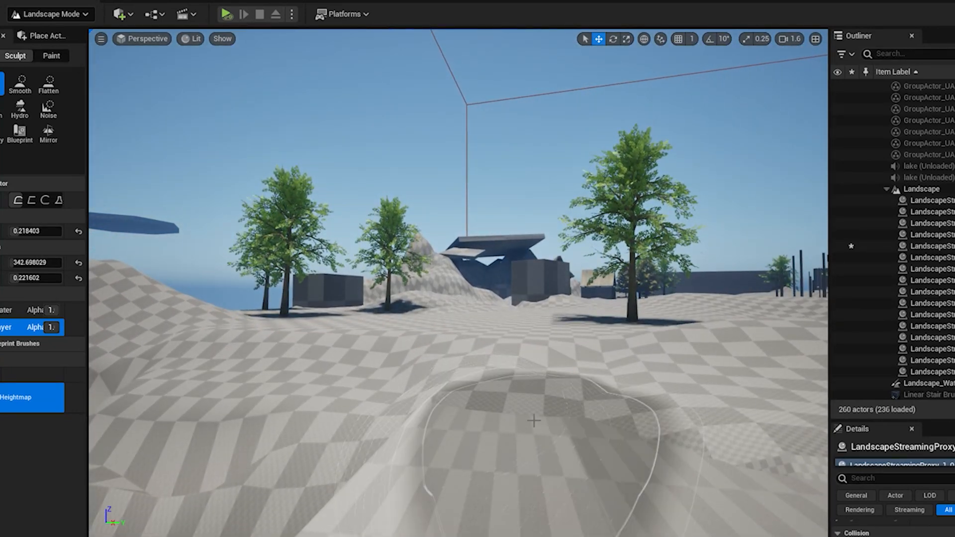
{"action": "key", "text": "ctrl+z"}
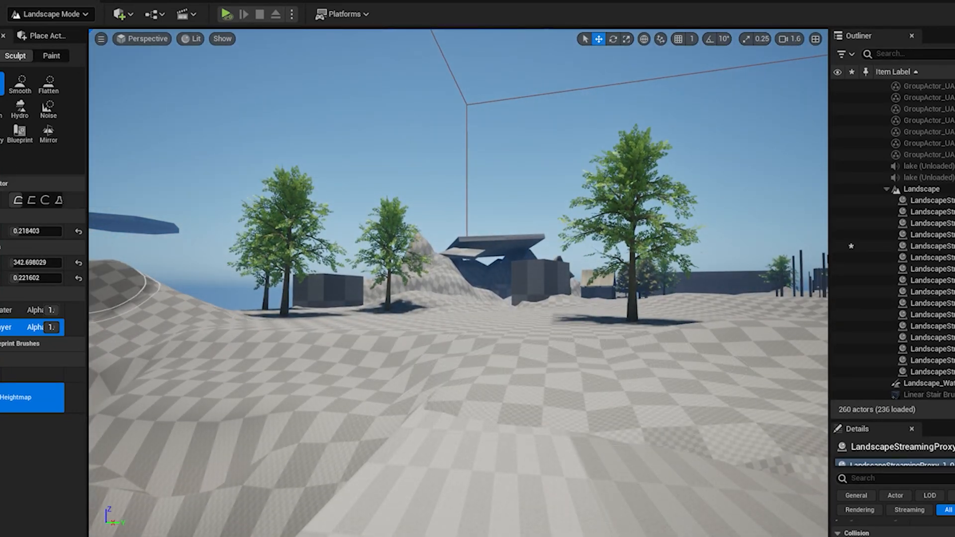
- Try the Smooth and Erase tools on the ground just past the ramp's end, and undo the erase edit
{"action": "left_click", "coordinate": [21, 83]}
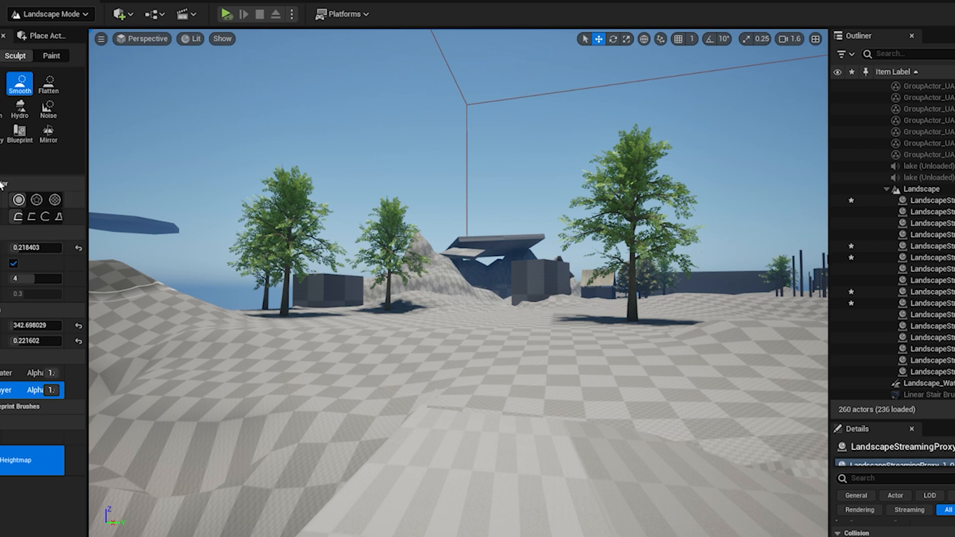
{"action": "left_click", "coordinate": [2, 83]}
{"action": "left_click_drag", "start_coordinate": [587, 365], "coordinate": [532, 358]}
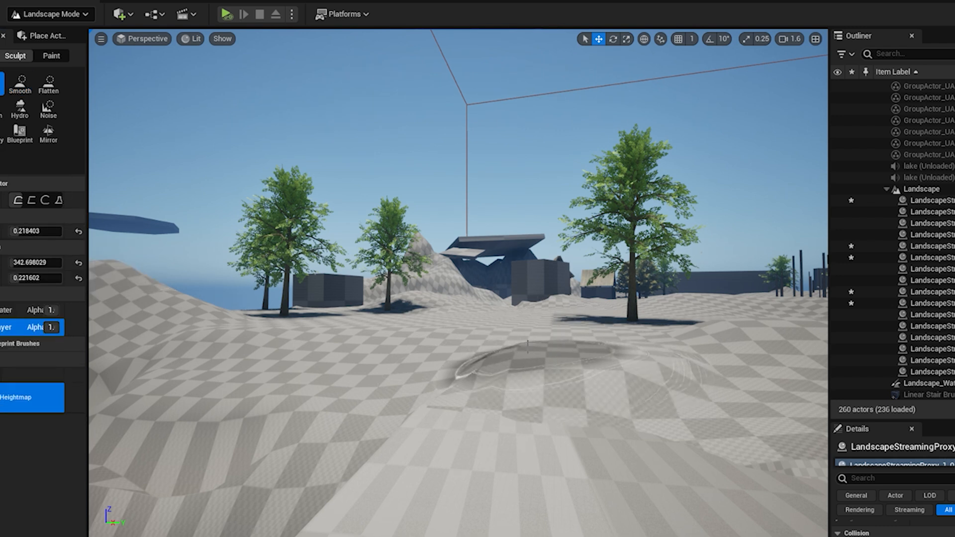
{"action": "left_click", "coordinate": [9, 1]}
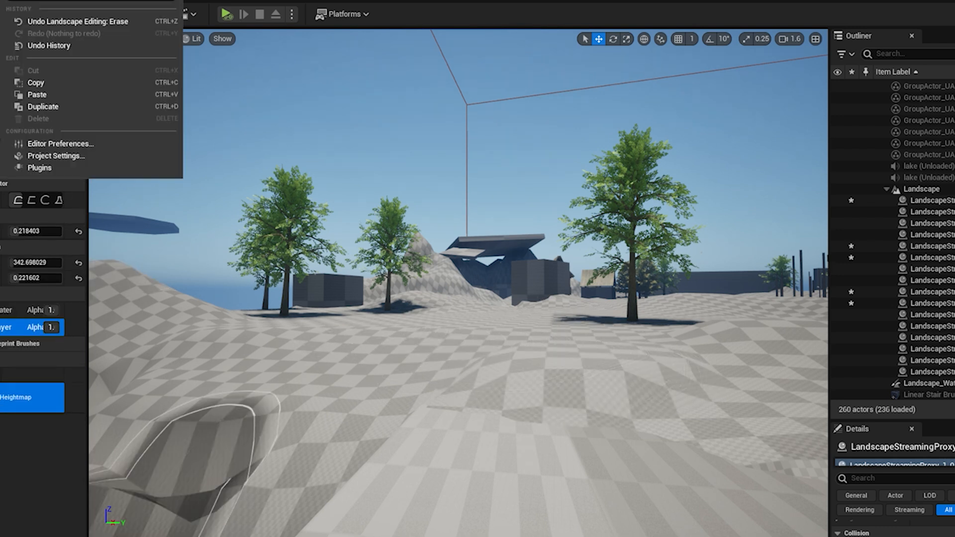
{"action": "left_click", "coordinate": [46, 20]}
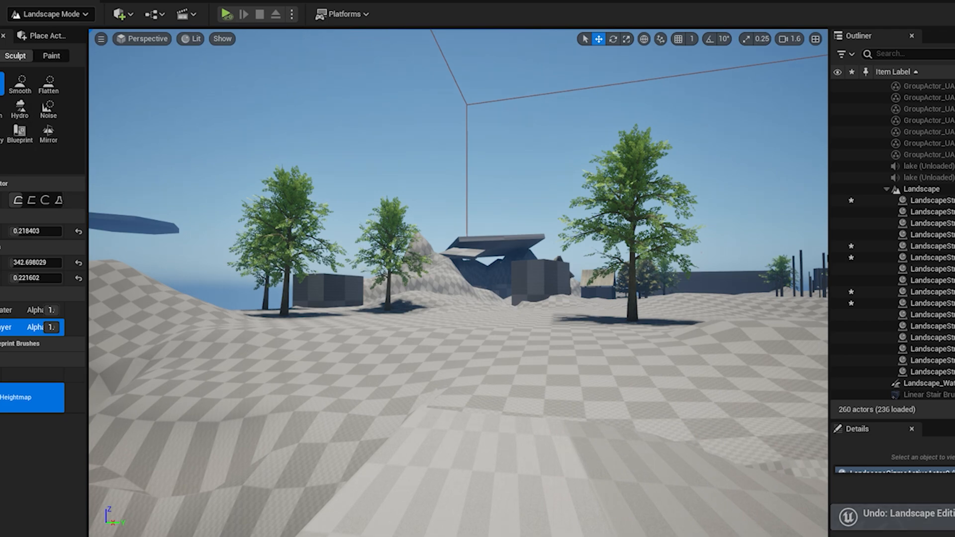
- Sculpt the terrain around the ramp's end with the Sculpt tool's alpha brush to blend the ramp into the field
{"action": "left_click", "coordinate": [0, 83]}
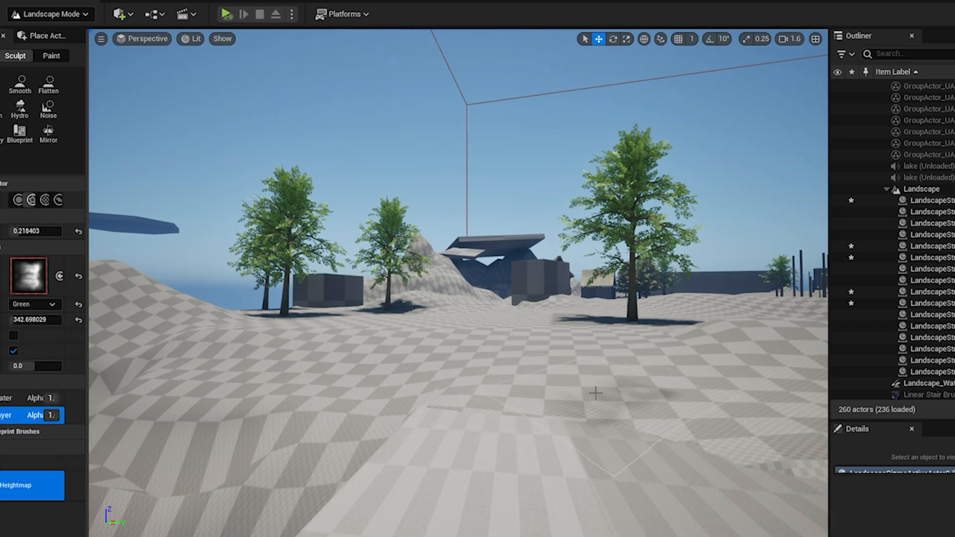
{"action": "right_click_drag", "start_coordinate": [595, 393], "coordinate": [531, 343]}
{"action": "scroll", "coordinate": [604, 392], "scroll_direction": "down", "scroll_amount": 4}
{"action": "scroll", "coordinate": [442, 346], "scroll_direction": "down", "scroll_amount": 2}
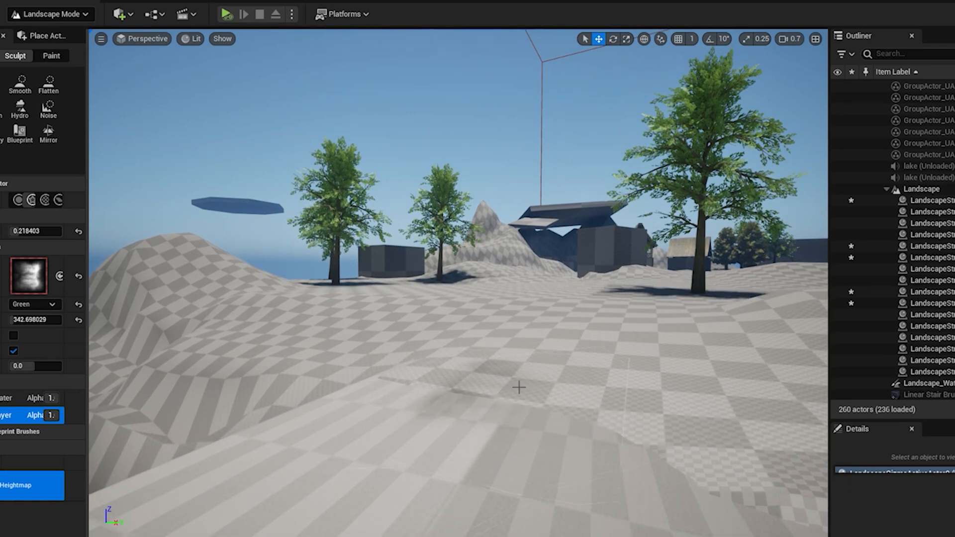
{"action": "right_click_drag", "start_coordinate": [518, 387], "coordinate": [539, 388]}
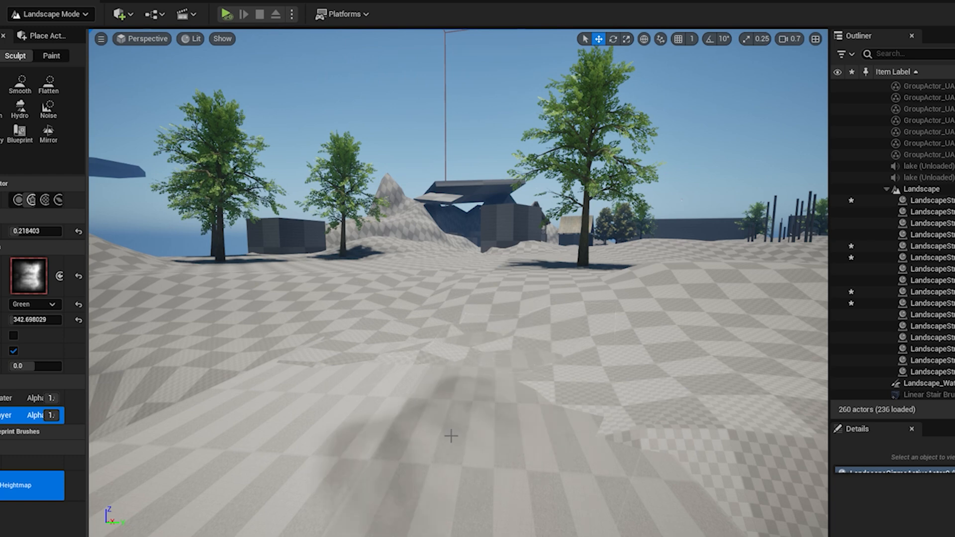
{"action": "mouse_move", "coordinate": [450, 435]}
{"action": "right_mouse_down"}
{"action": "mouse_move", "coordinate": [405, 443]}
{"action": "mouse_move", "coordinate": [464, 442]}
{"action": "right_mouse_up"}
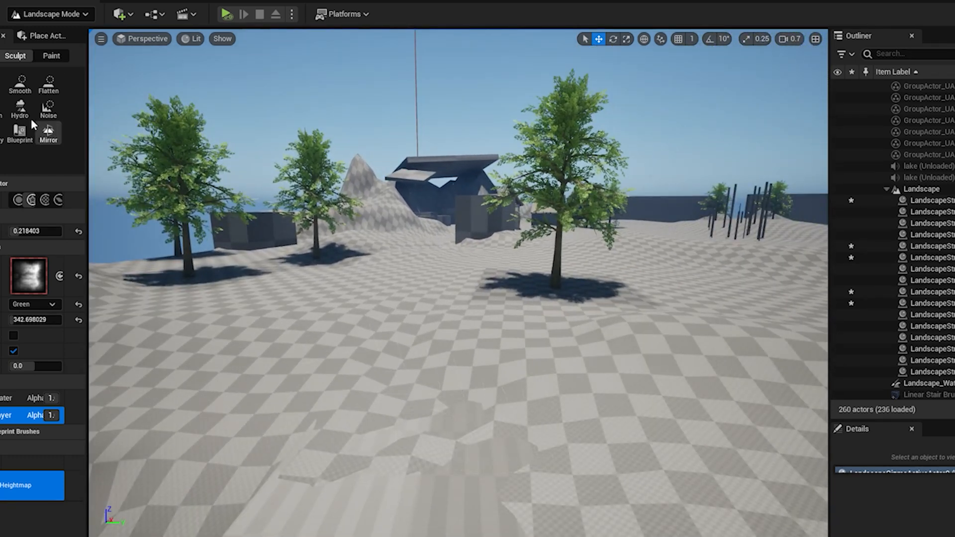
- Smooth the rough terrain at the near end of the path using the Smooth tool with an alpha brush
{"action": "left_click", "coordinate": [21, 83]}
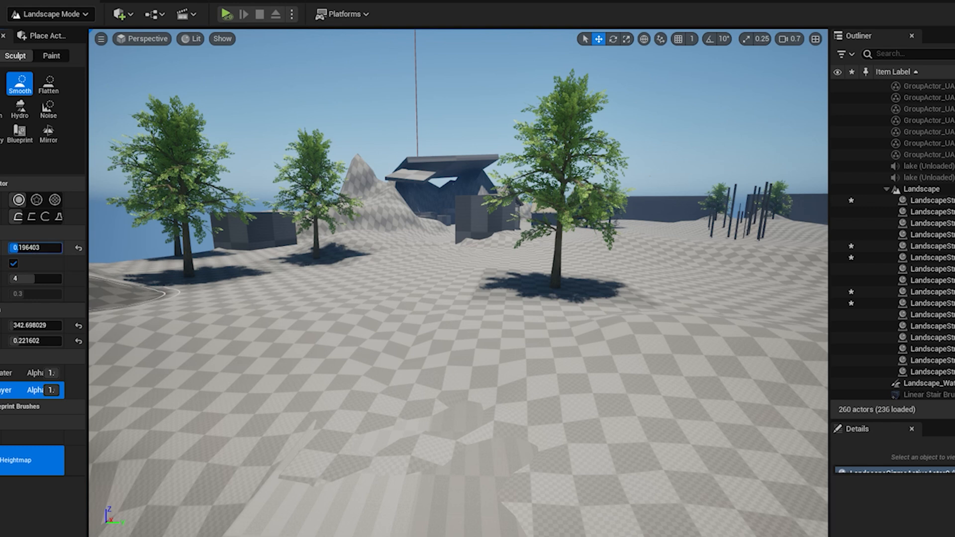
{"action": "left_click", "coordinate": [36, 200]}
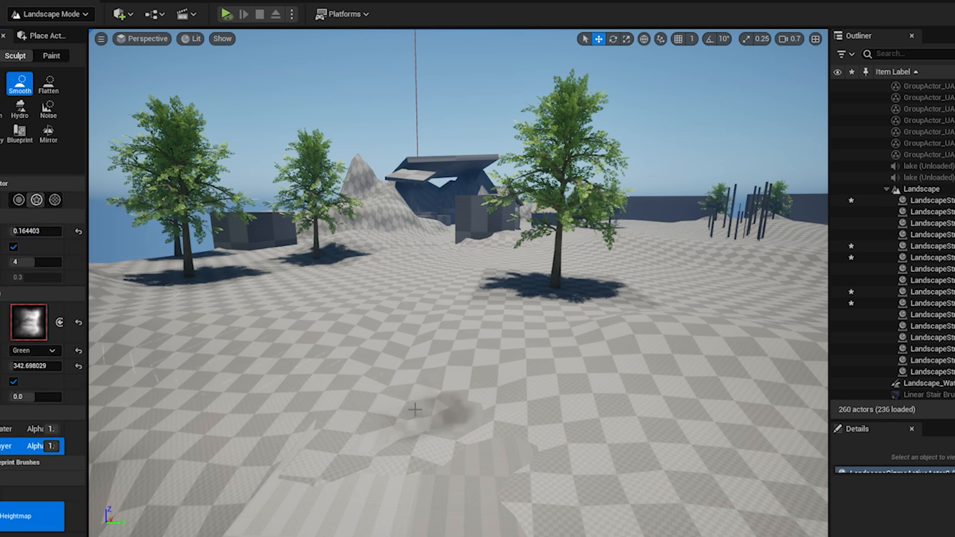
{"action": "mouse_move", "coordinate": [358, 390]}
{"action": "left_mouse_down"}
{"action": "mouse_move", "coordinate": [485, 468]}
{"action": "mouse_move", "coordinate": [402, 295]}
{"action": "left_mouse_up"}
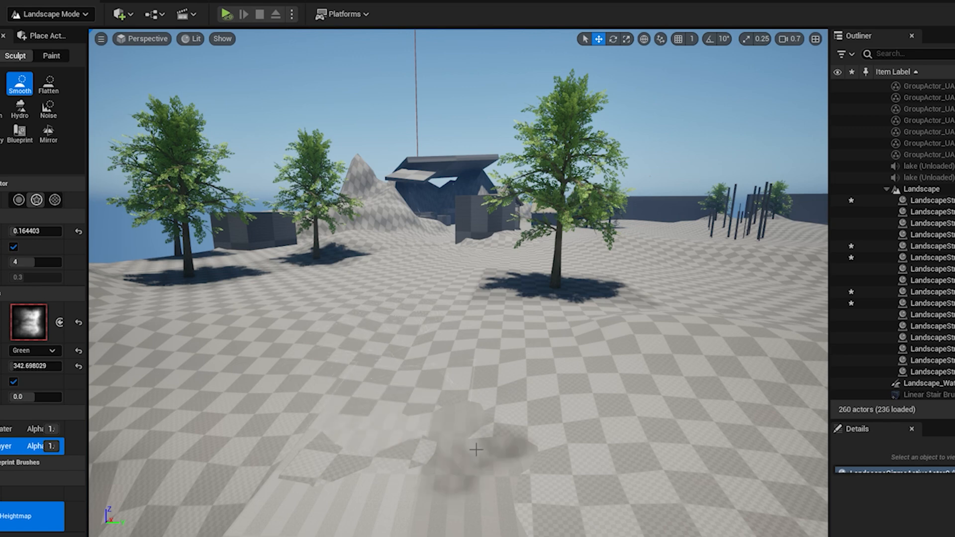
{"action": "right_click_drag", "start_coordinate": [476, 451], "coordinate": [478, 340]}
{"action": "key", "text": "q"}
{"action": "key", "text": "a"}
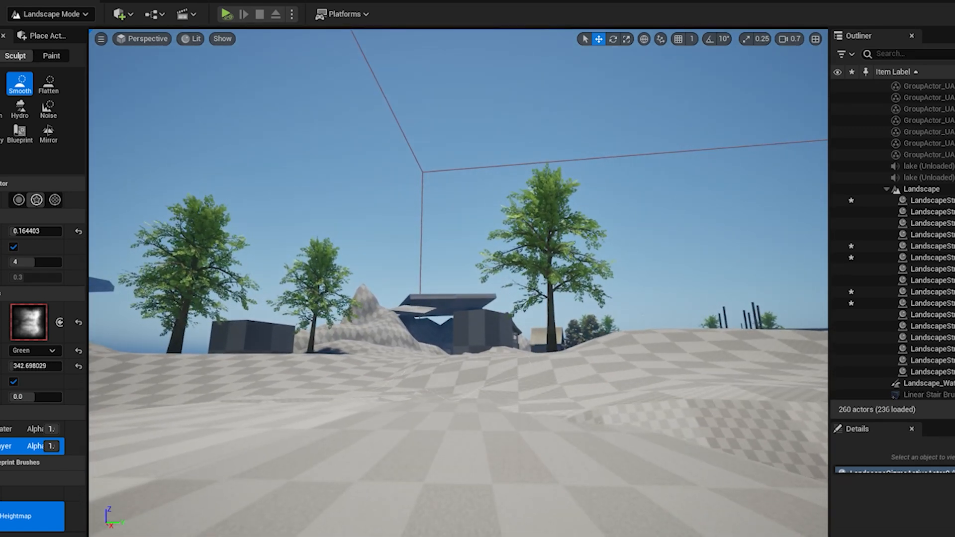
- Switch to the Sculpt tool and give it a circular brush
{"action": "left_click", "coordinate": [0, 83]}
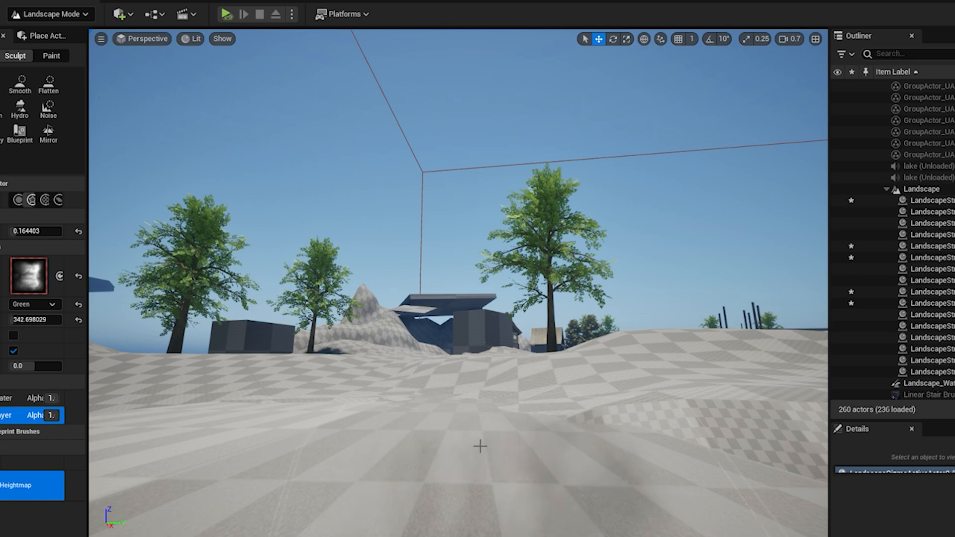
{"action": "key", "text": "e"}
{"action": "right_click_drag", "start_coordinate": [480, 446], "coordinate": [489, 458]}
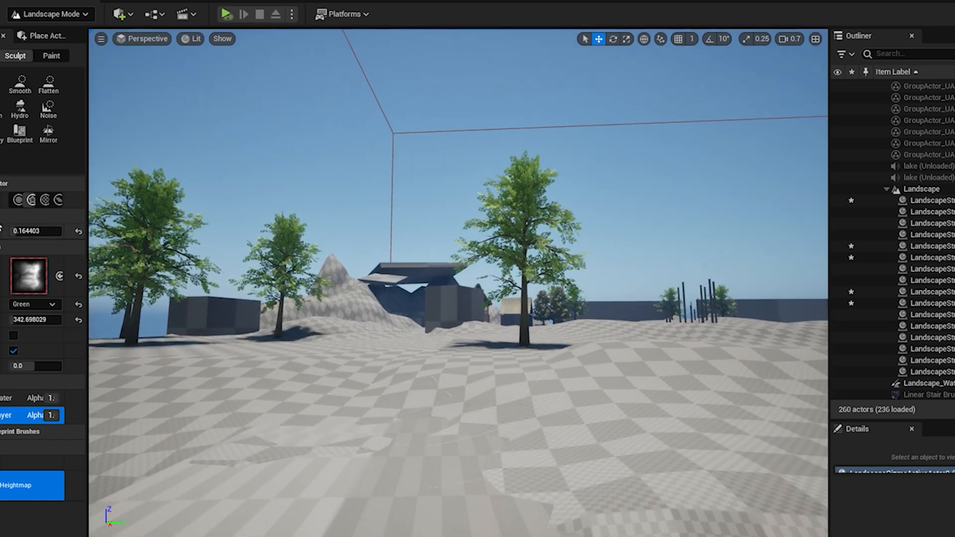
{"action": "left_click", "coordinate": [17, 200]}
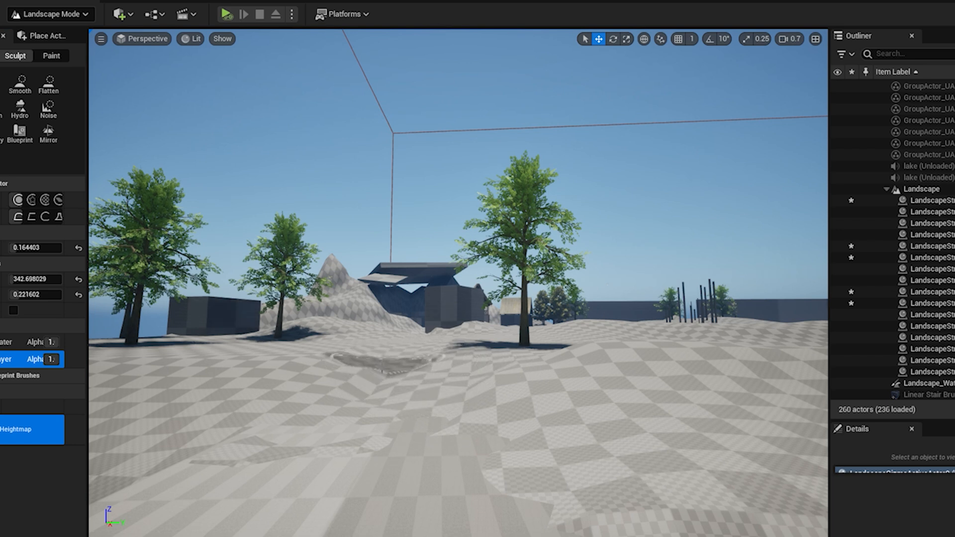
- Smooth the uneven ground around the end of the path and the area beyond it with the Smooth tool
{"action": "left_click", "coordinate": [20, 83]}
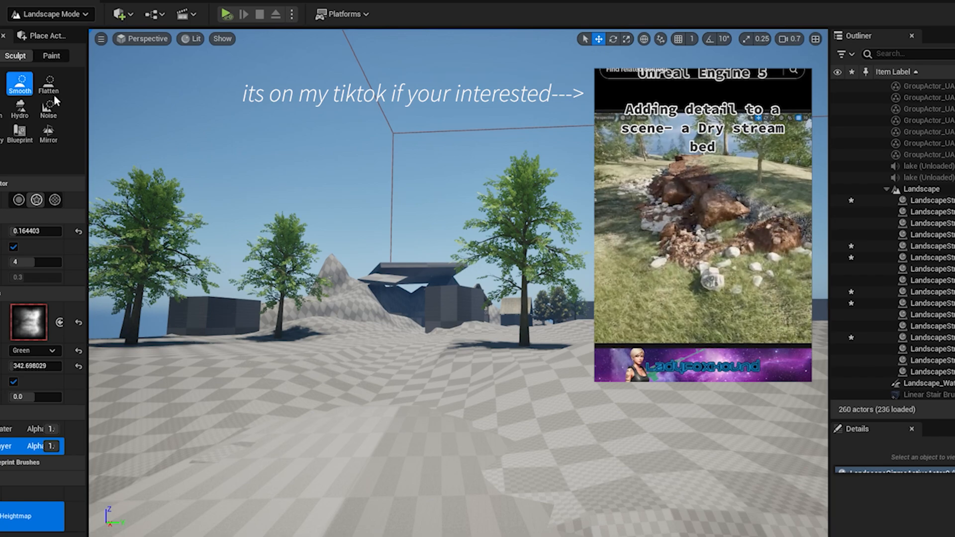
{"action": "middle_click_drag", "start_coordinate": [538, 401], "coordinate": [510, 410]}
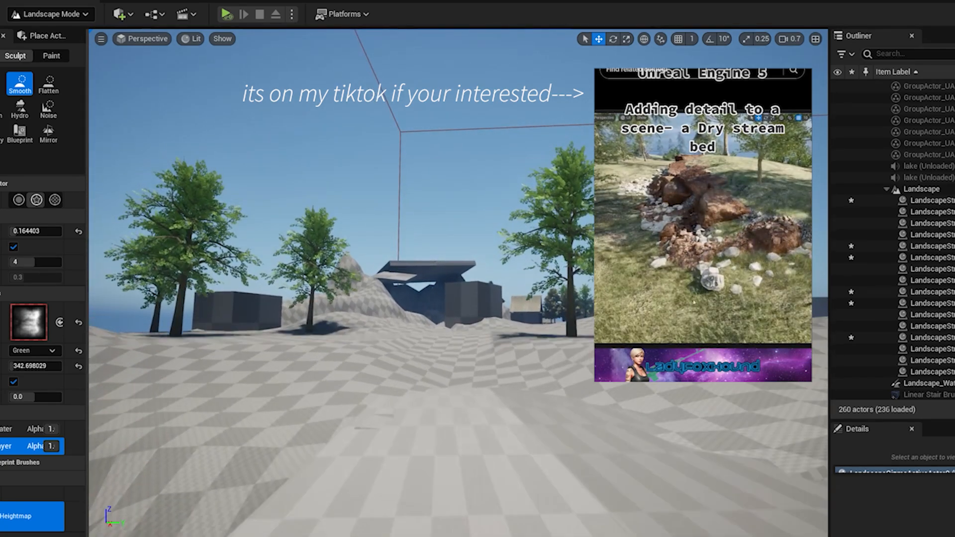
{"action": "scroll", "coordinate": [399, 458], "scroll_direction": "down", "scroll_amount": 3}
{"action": "scroll", "coordinate": [435, 453], "scroll_direction": "up", "scroll_amount": 8}
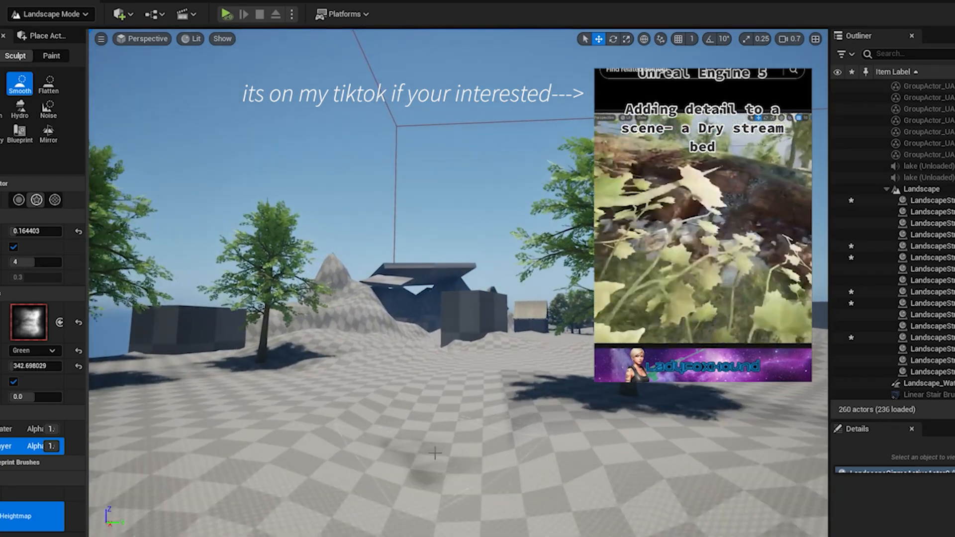
{"action": "scroll", "coordinate": [435, 442], "scroll_direction": "down", "scroll_amount": 3}
{"action": "scroll", "coordinate": [442, 449], "scroll_direction": "up", "scroll_amount": 4}
{"action": "scroll", "coordinate": [439, 449], "scroll_direction": "down", "scroll_amount": 3}
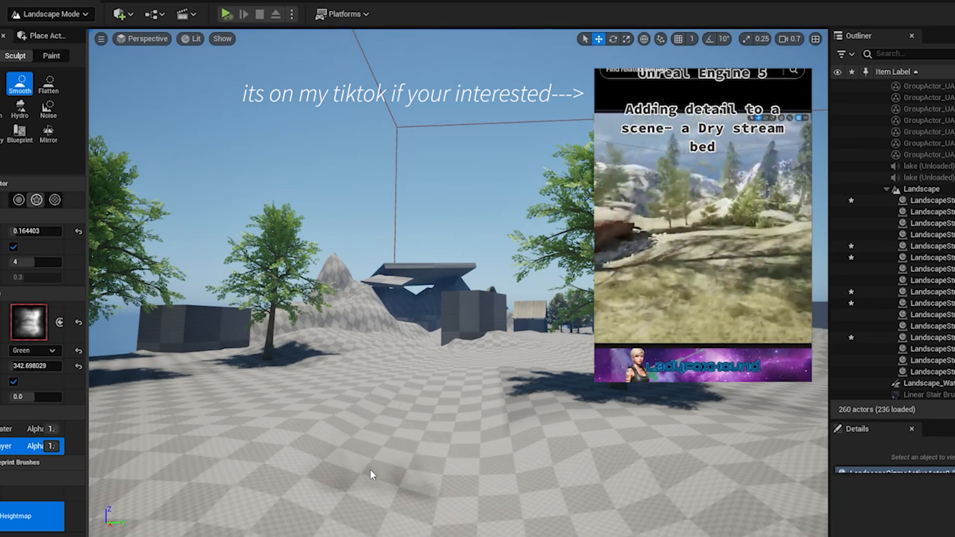
- Switch the editor from landscape editing to Selection mode
{"action": "left_click", "coordinate": [48, 13]}
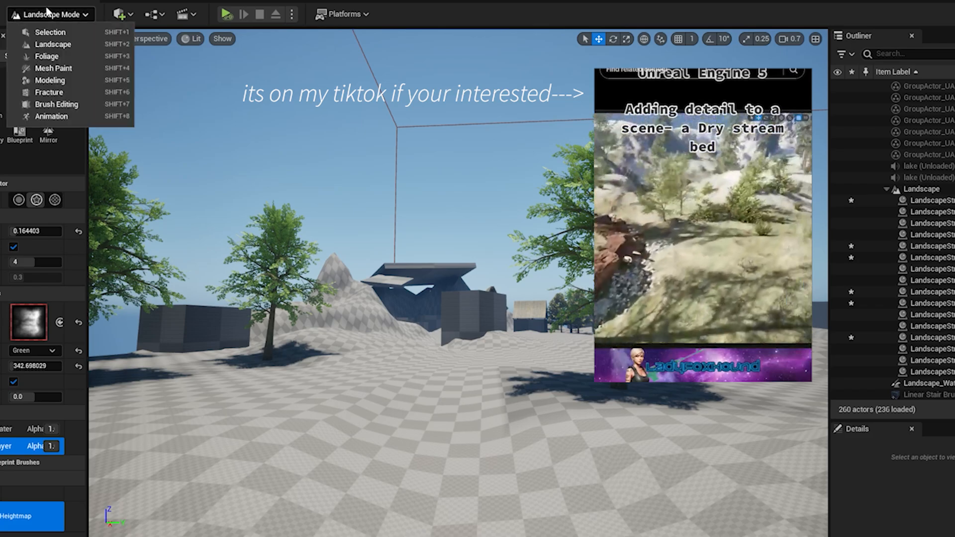
{"action": "left_click", "coordinate": [50, 32]}
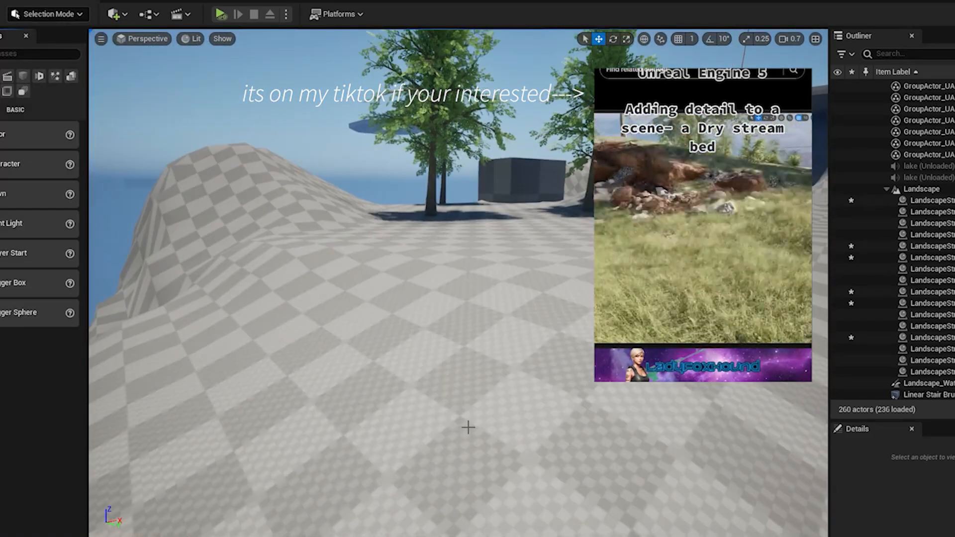
- Examine the terrain around the path, including the slopes and the hollow beside it
{"action": "right_click_drag", "start_coordinate": [468, 428], "coordinate": [199, 394]}
{"action": "scroll", "coordinate": [328, 399], "scroll_direction": "up", "scroll_amount": 5}
{"action": "right_click_drag", "start_coordinate": [529, 491], "coordinate": [528, 491]}
{"action": "right_click_drag", "start_coordinate": [458, 434], "coordinate": [473, 455]}
{"action": "key", "text": "w"}
{"action": "key", "text": "d"}
{"action": "key", "text": "a"}
{"action": "right_click_drag", "start_coordinate": [471, 414], "coordinate": [427, 405]}
{"action": "key", "text": "w"}
{"action": "key", "text": "w"}
{"action": "key", "text": "e"}
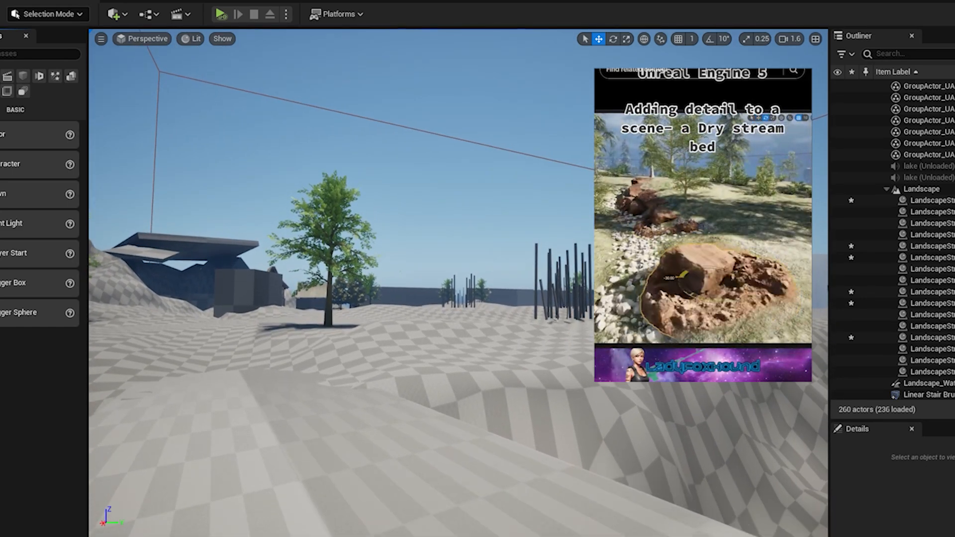
{"action": "scroll", "coordinate": [422, 362], "scroll_direction": "down", "scroll_amount": 1}
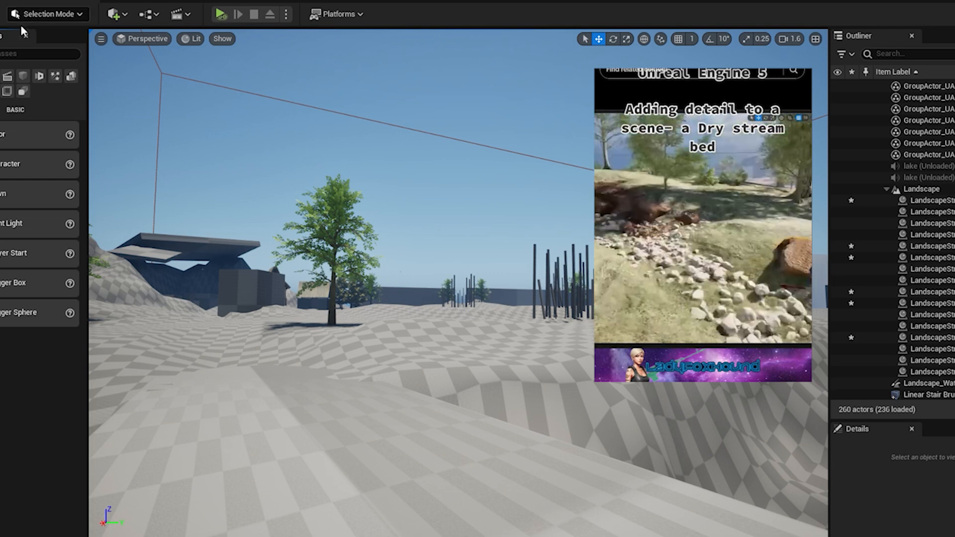
{"action": "left_click", "coordinate": [80, 15]}
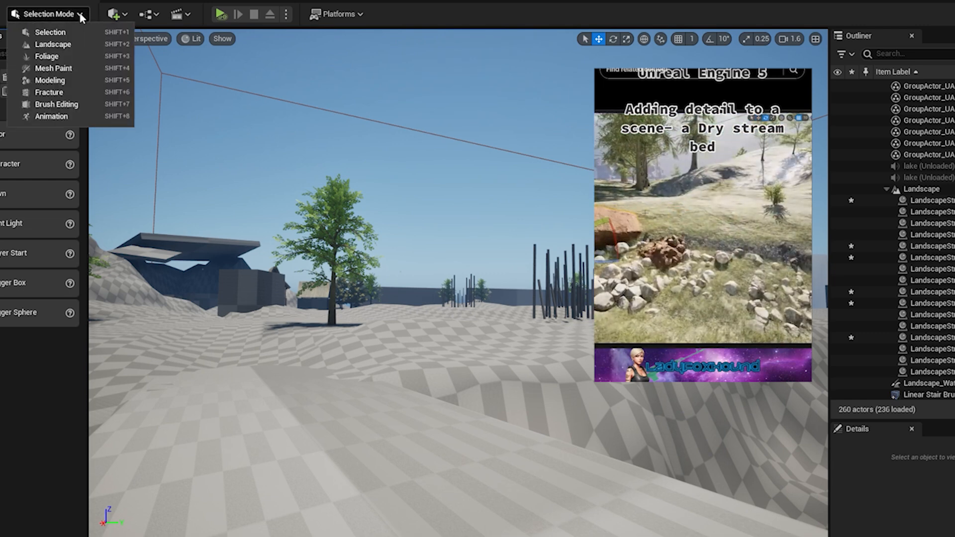
{"action": "left_click", "coordinate": [79, 15]}
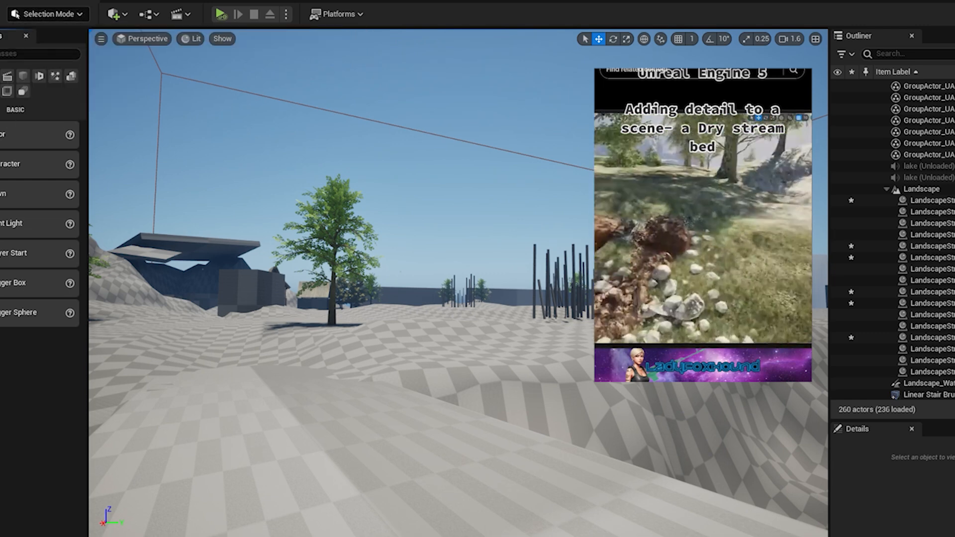
{"action": "left_click", "coordinate": [11, 0]}
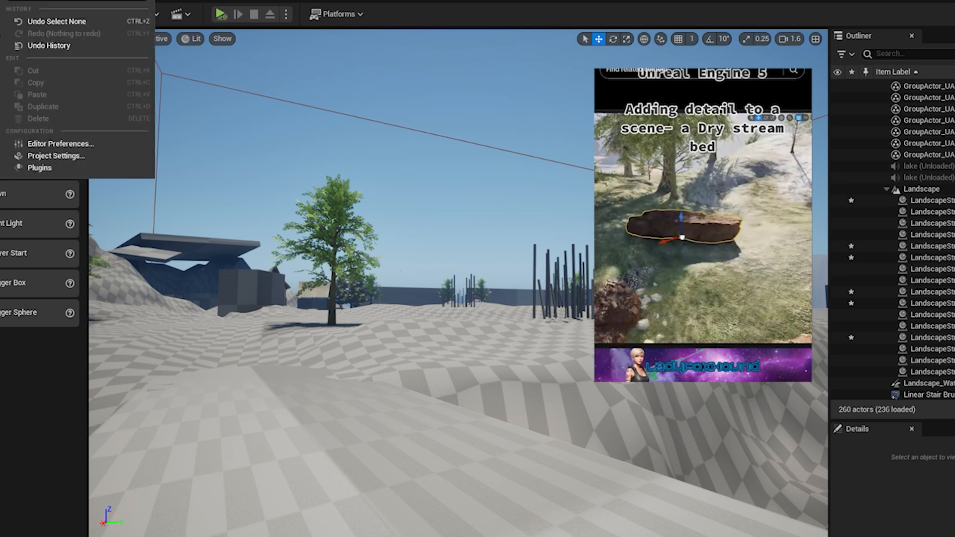
{"action": "mouse_move", "coordinate": [40, 0]}
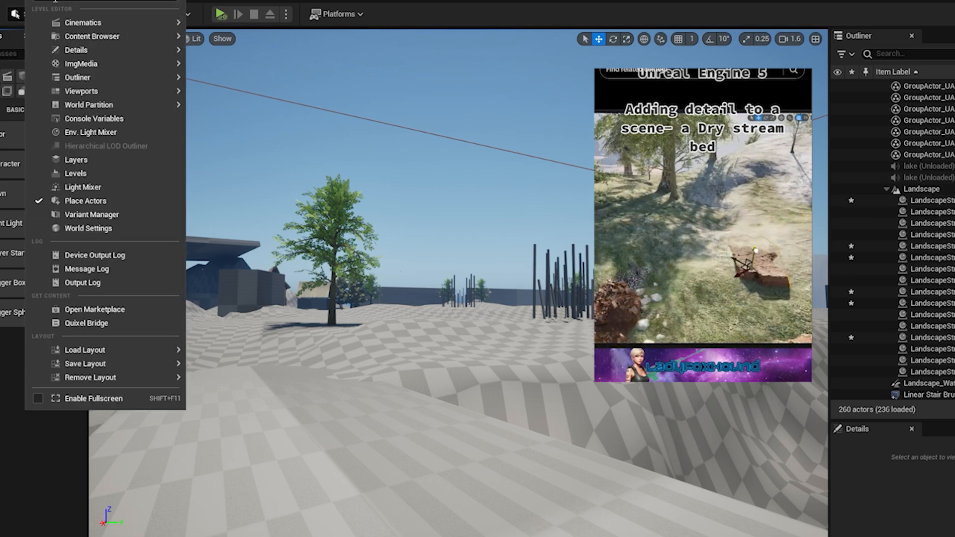
{"action": "mouse_move", "coordinate": [74, 0]}
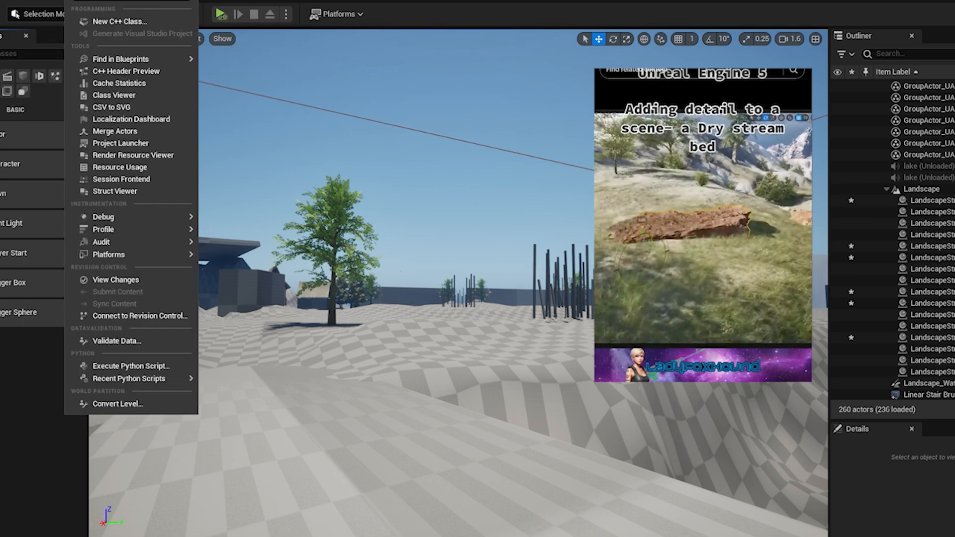
{"action": "mouse_move", "coordinate": [107, 0]}
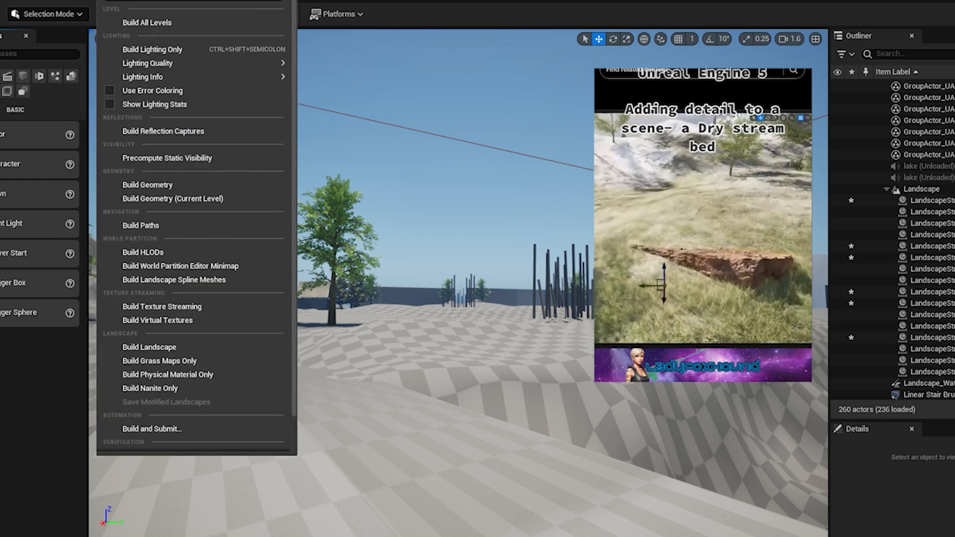
{"action": "mouse_move", "coordinate": [10, 0]}
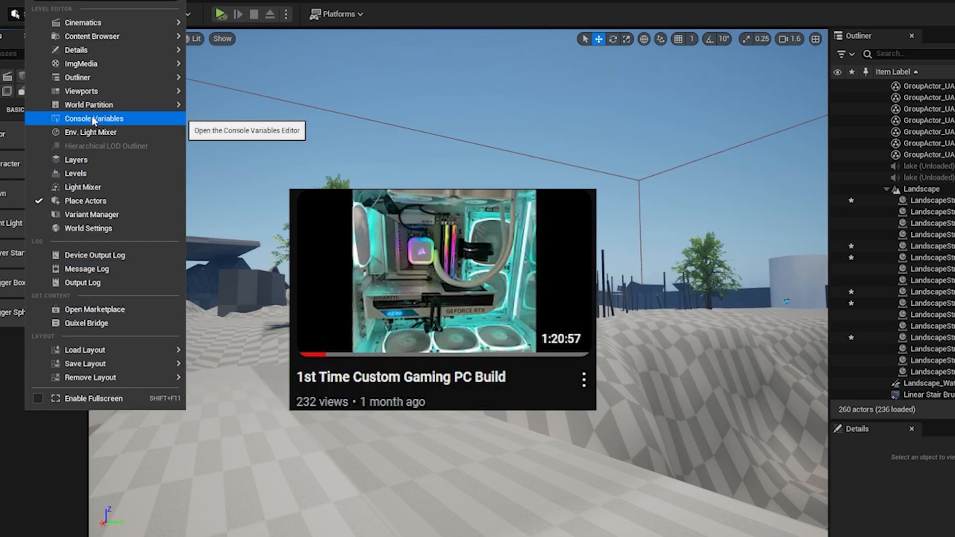
{"action": "mouse_move", "coordinate": [86, 78]}
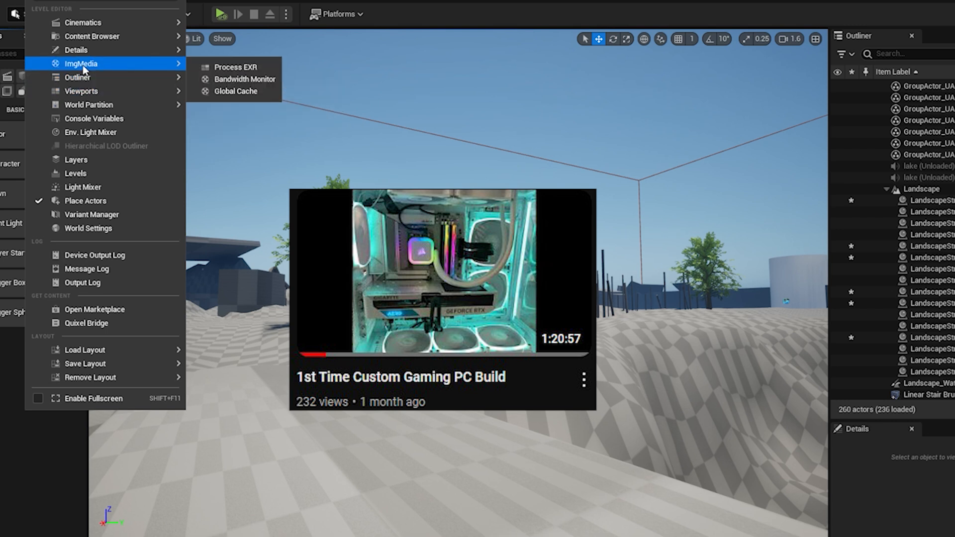
{"action": "mouse_move", "coordinate": [80, 29]}
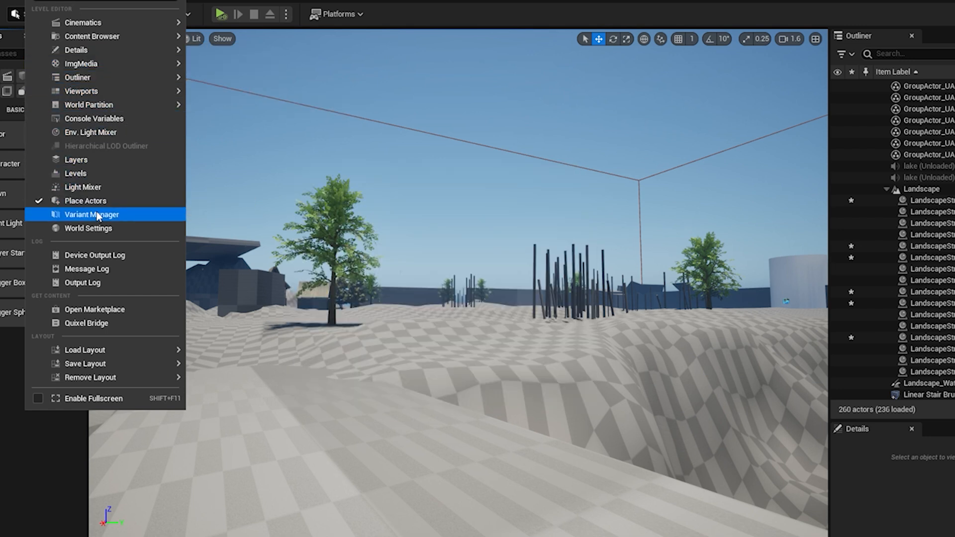
{"action": "left_click", "coordinate": [65, 470]}
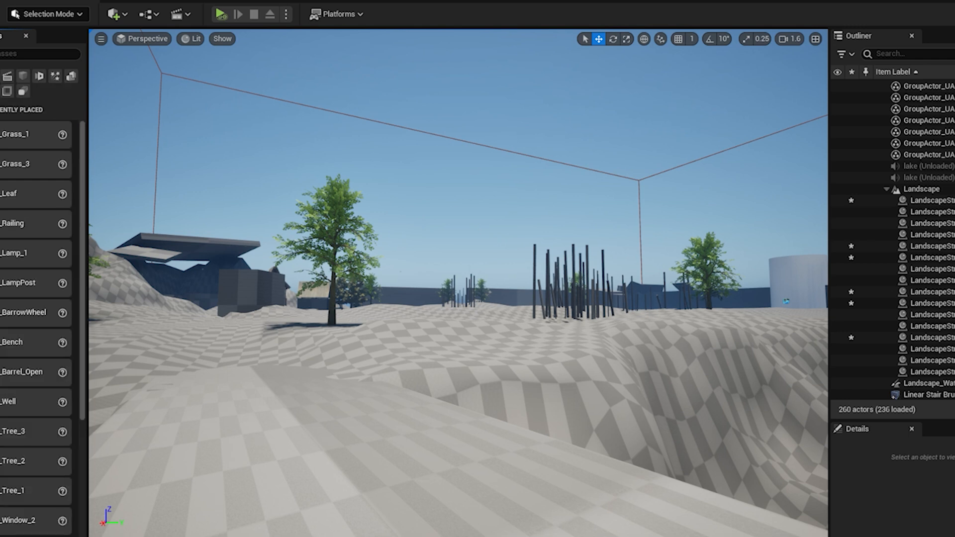
- Browse the placeable actor categories, including Cinematic, Media Plate, Geometry, All Classes and Volumes
{"action": "left_click", "coordinate": [0, 77]}
{"action": "left_click", "coordinate": [0, 77]}
{"action": "left_click", "coordinate": [9, 78]}
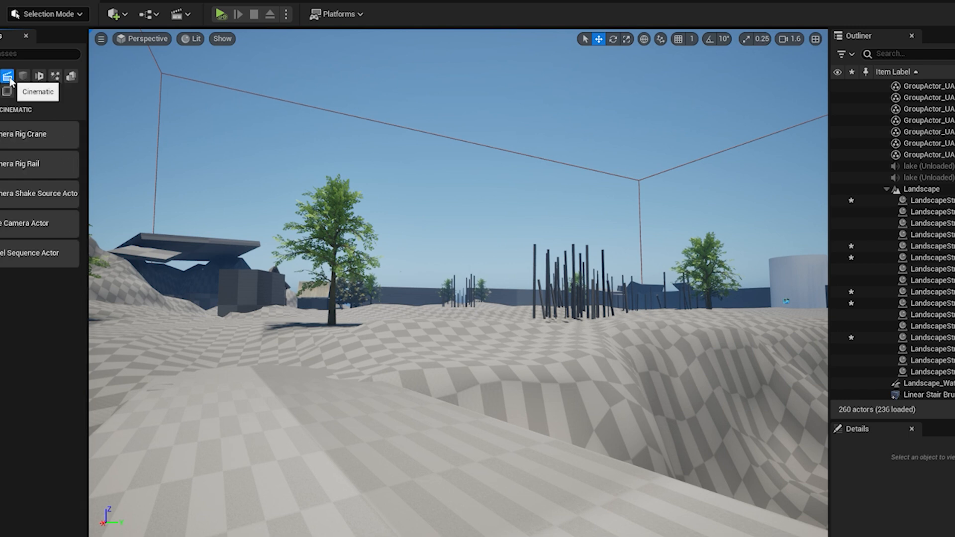
{"action": "left_click", "coordinate": [23, 76]}
{"action": "left_click", "coordinate": [39, 77]}
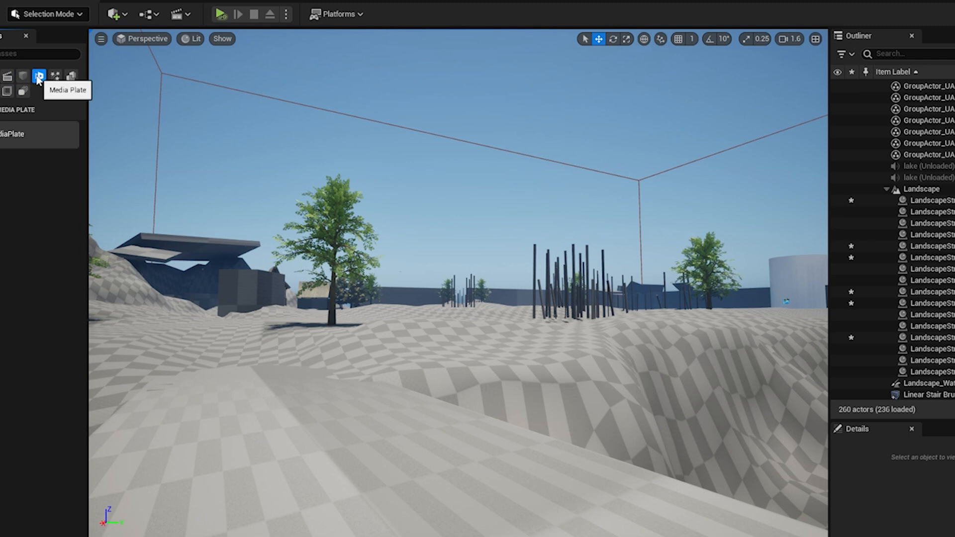
{"action": "left_click", "coordinate": [55, 76]}
{"action": "left_click", "coordinate": [70, 76]}
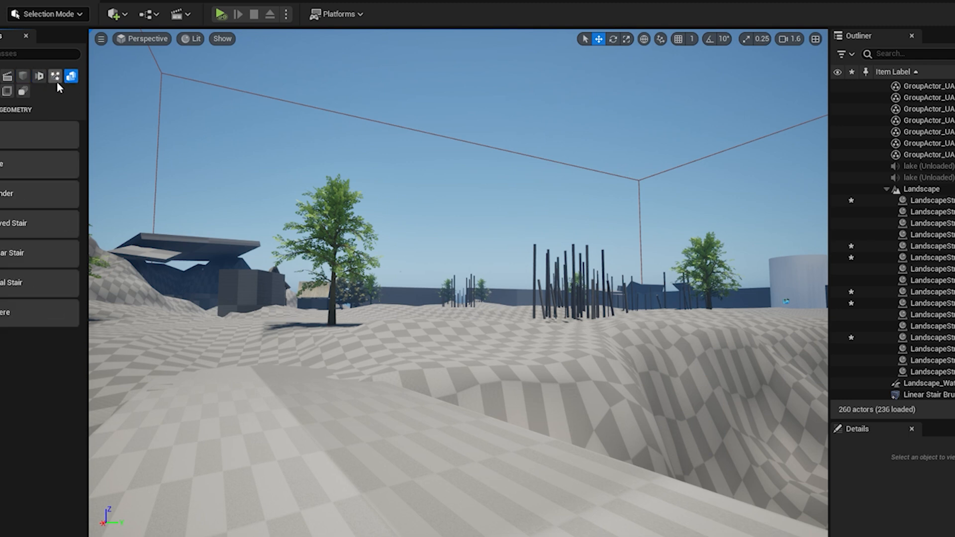
{"action": "left_click", "coordinate": [23, 91]}
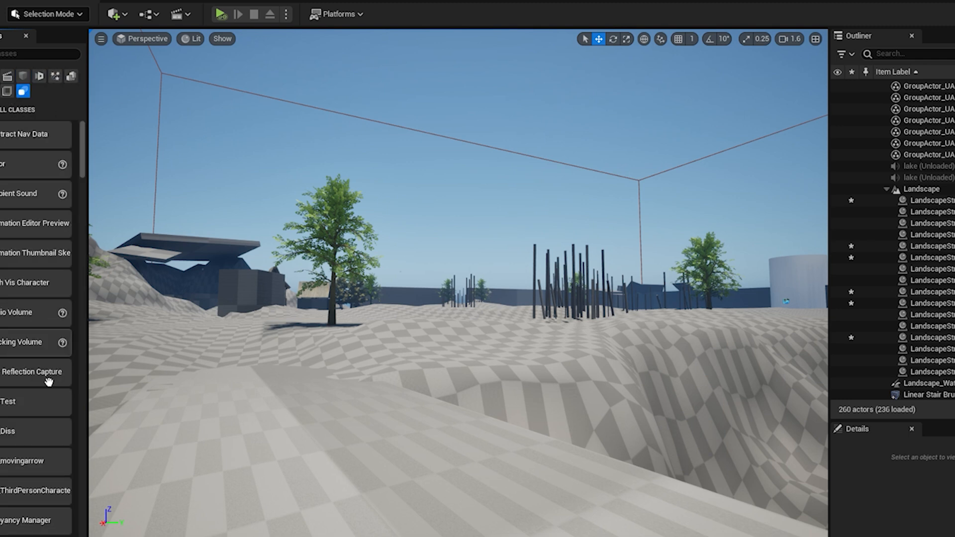
{"action": "scroll", "coordinate": [47, 358], "scroll_direction": "down", "scroll_amount": 10}
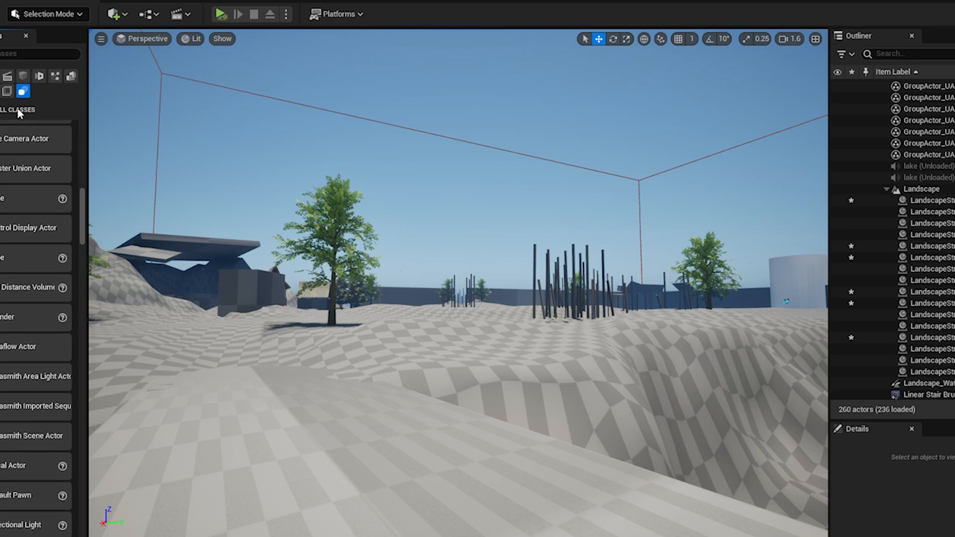
{"action": "left_click", "coordinate": [7, 92]}
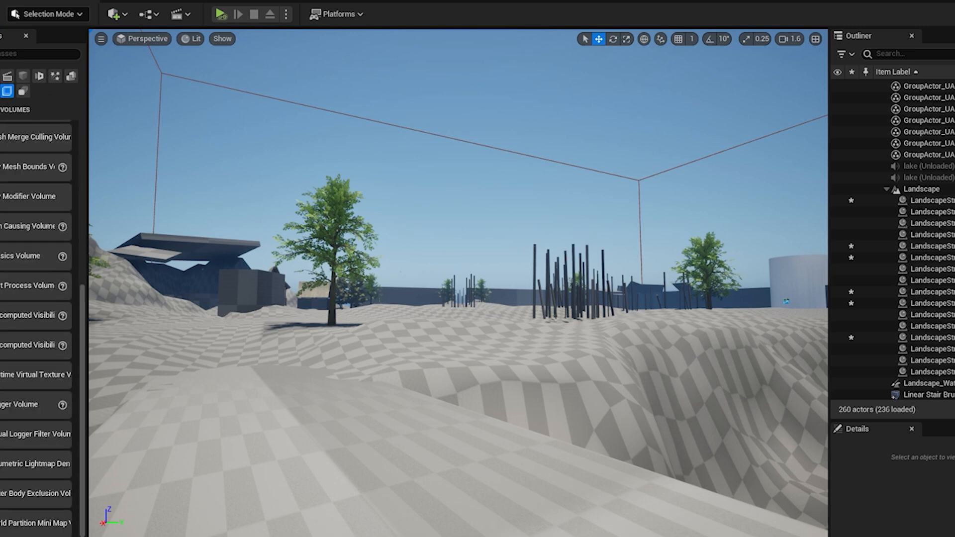
{"action": "right_click", "coordinate": [326, 31]}
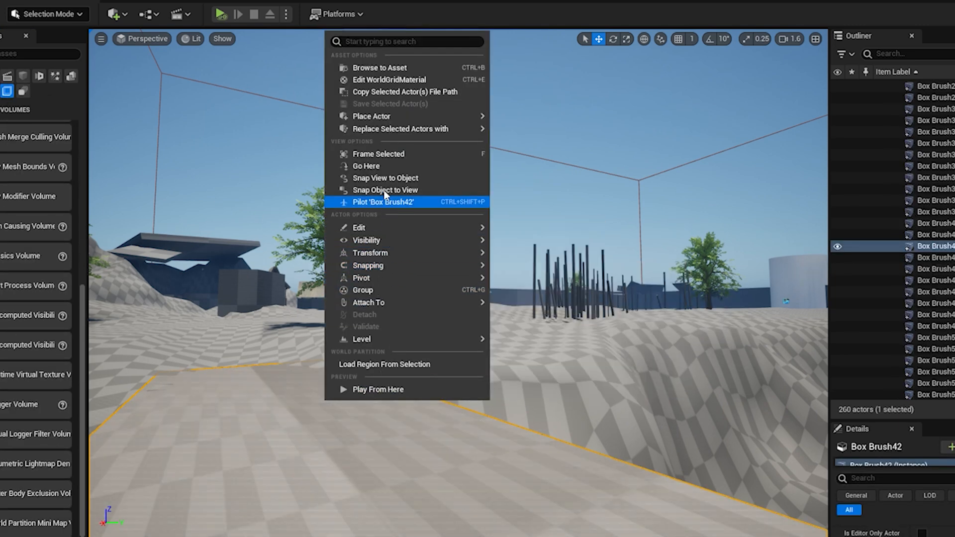
{"action": "mouse_move", "coordinate": [376, 267]}
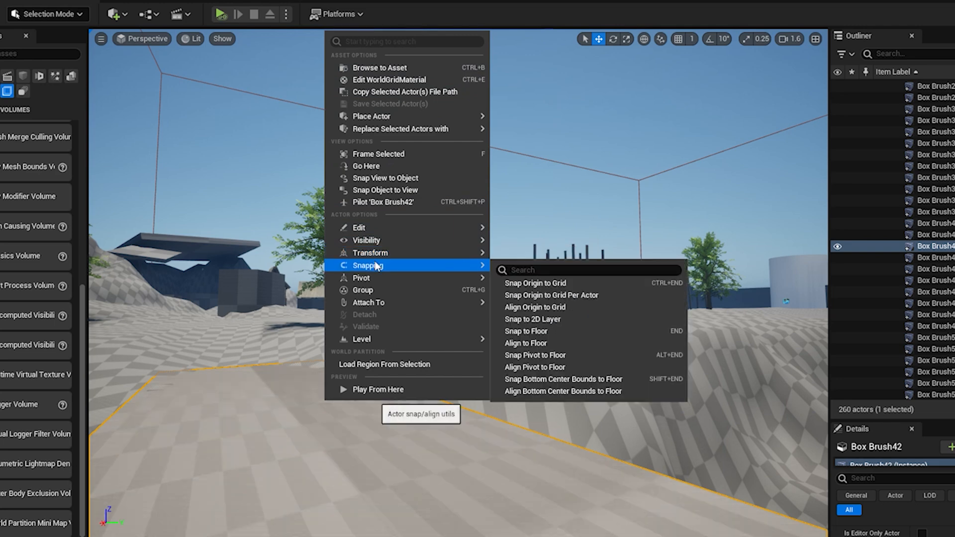
{"action": "left_click", "coordinate": [551, 167]}
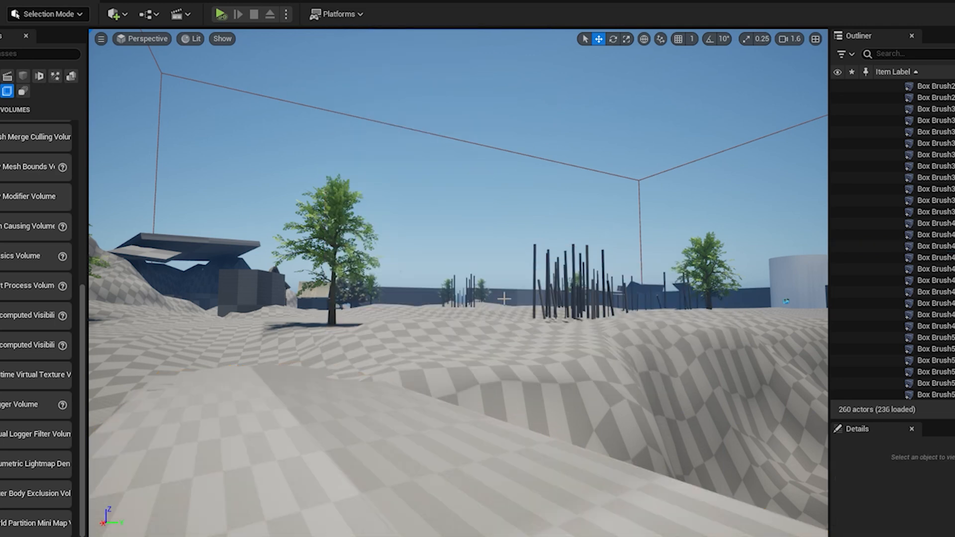
- Playtest the level from the surface of the box-brush path and look towards the surrounding terrain
{"action": "scroll", "coordinate": [504, 298], "scroll_direction": "up", "scroll_amount": 4}
{"action": "left_click", "coordinate": [395, 376]}
{"action": "right_click", "coordinate": [395, 375]}
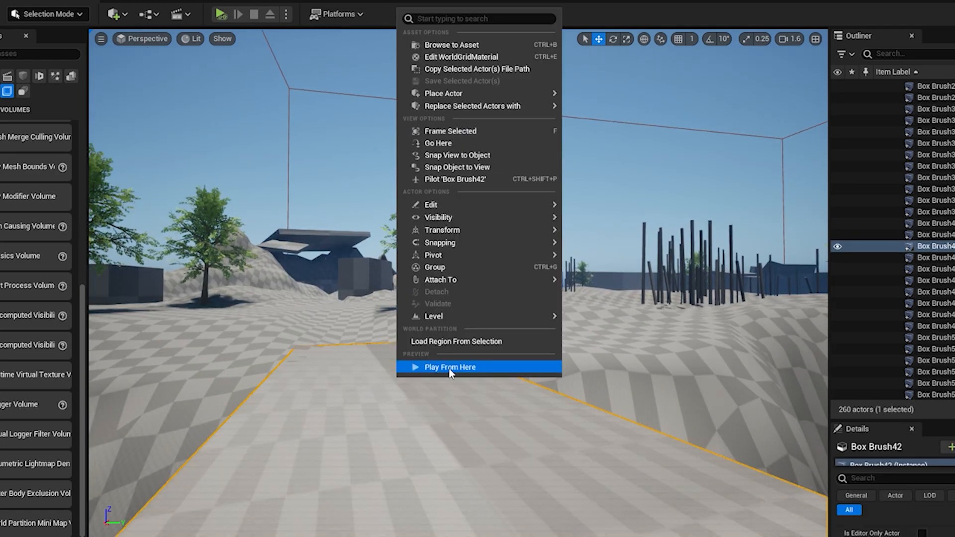
{"action": "left_click", "coordinate": [449, 369]}
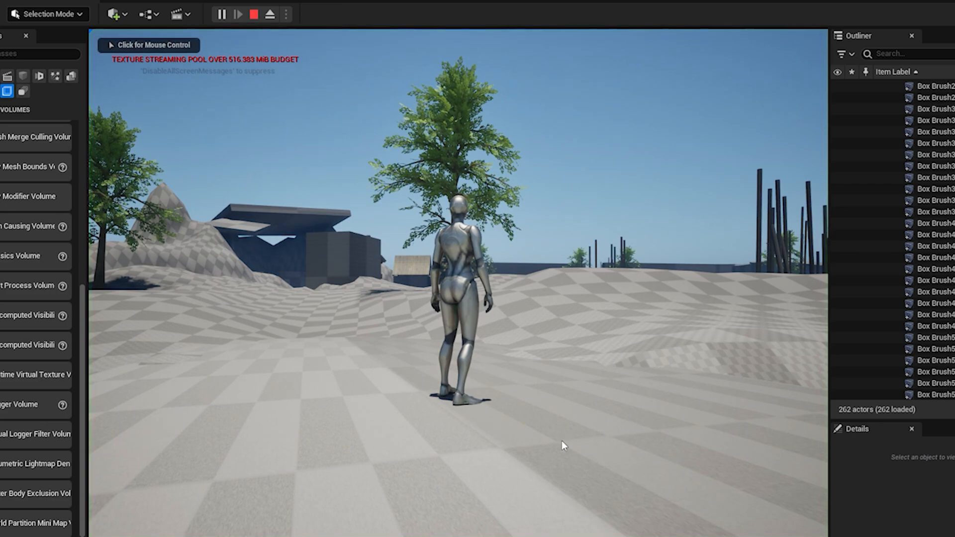
{"action": "left_click", "coordinate": [462, 355]}
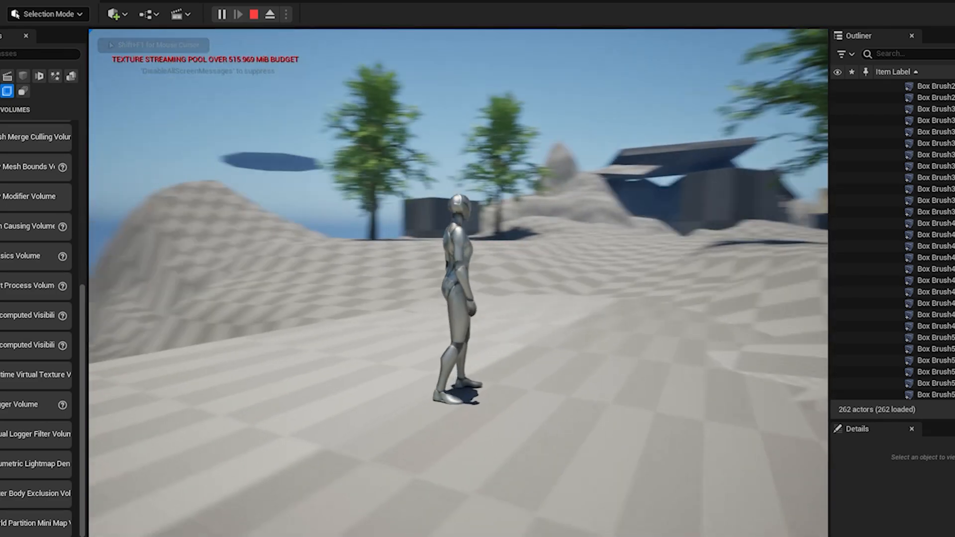
{"action": "key", "text": "Escape"}
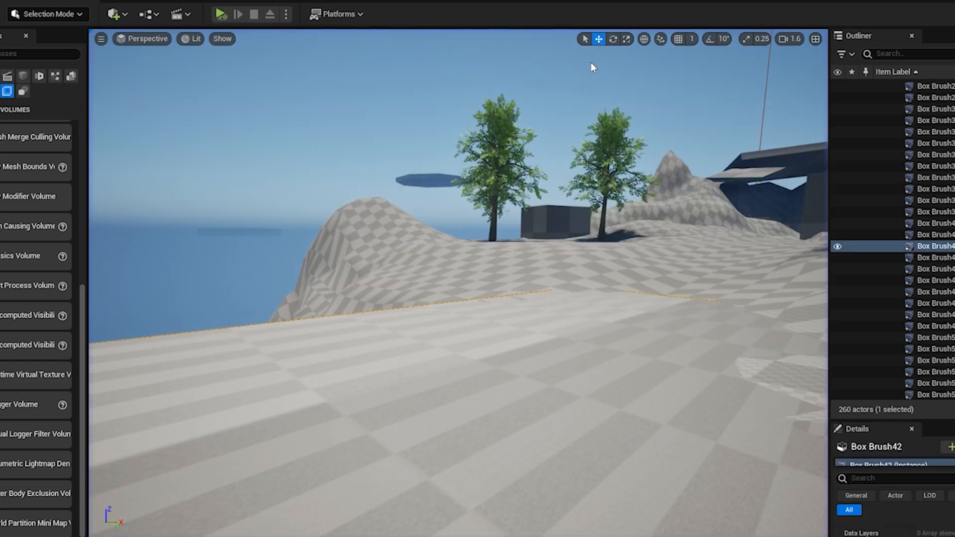
- Save all changes in the project
{"action": "left_click", "coordinate": [10, 2]}
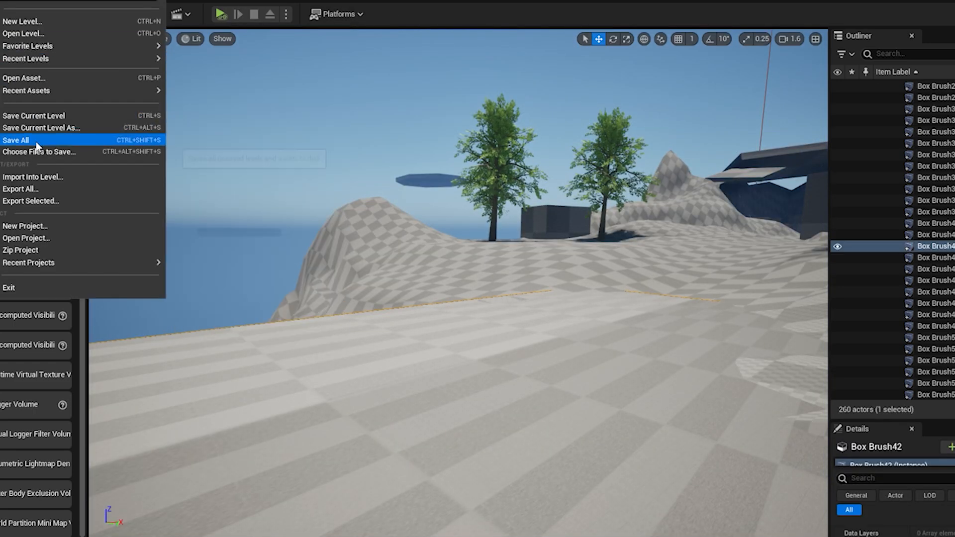
{"action": "left_click", "coordinate": [30, 139]}
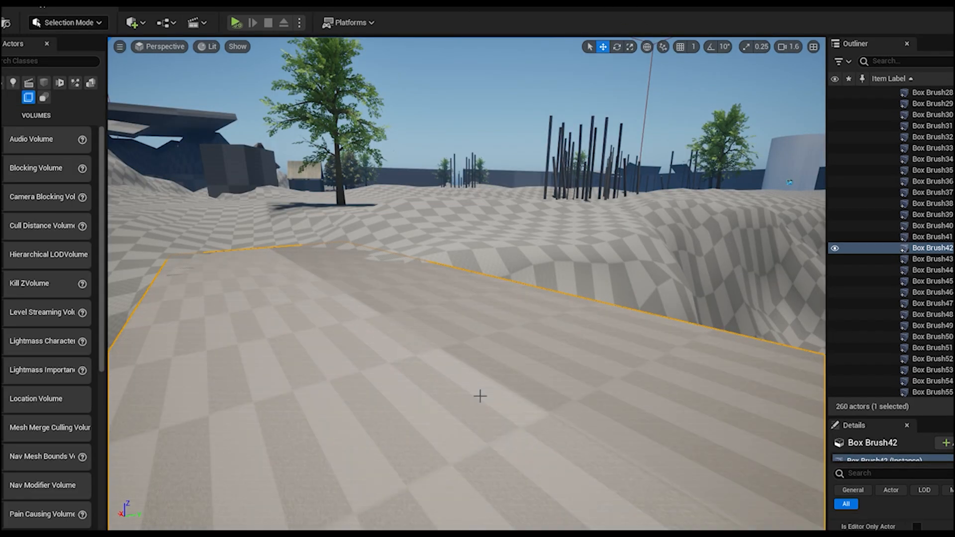
- Run another playtest from the middle of the path, end it and clear the path brush selection
{"action": "right_click", "coordinate": [480, 368]}
{"action": "left_click", "coordinate": [520, 389]}
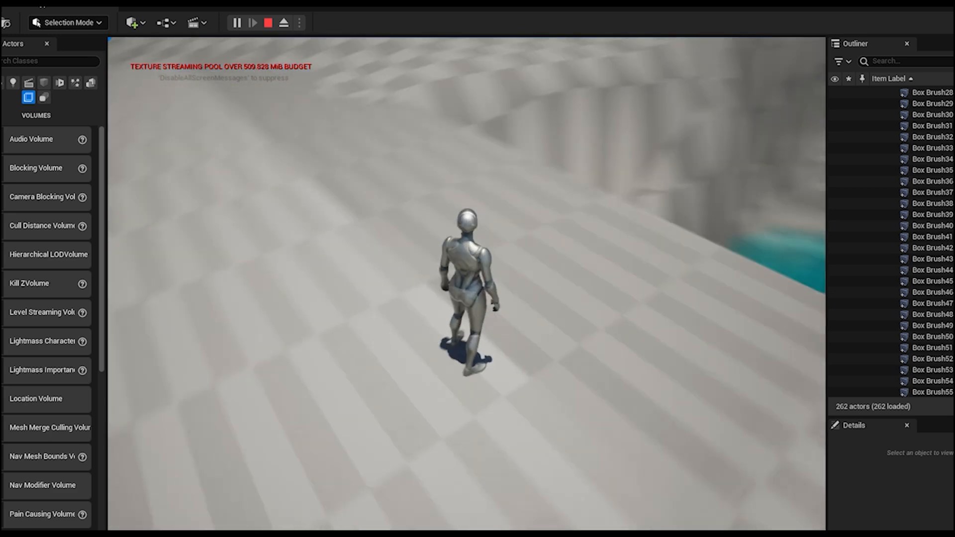
{"action": "key", "text": "Escape"}
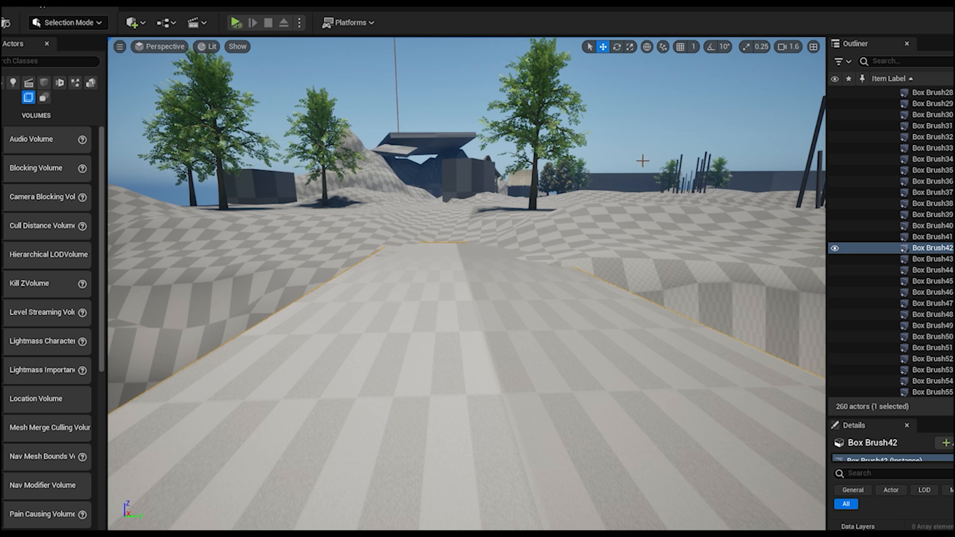
{"action": "key", "text": "Escape"}
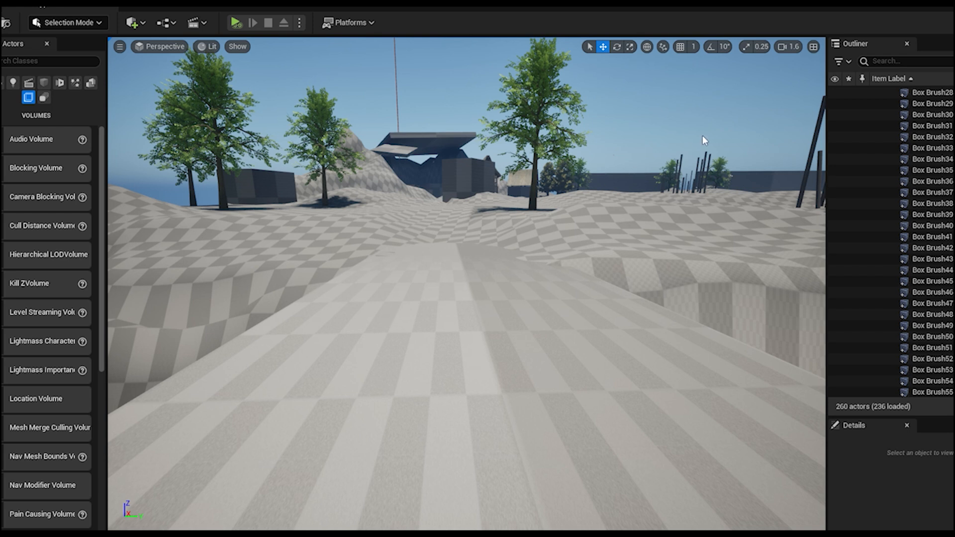
- Frame the view down the length of the path and save it as Bookmark 1
{"action": "right_click_drag", "start_coordinate": [703, 136], "coordinate": [682, 115]}
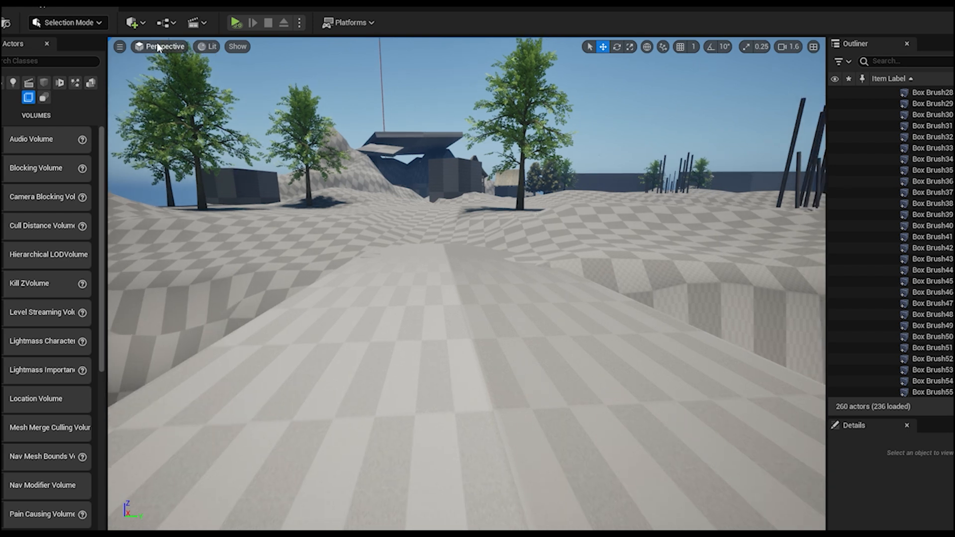
{"action": "left_click", "coordinate": [120, 47]}
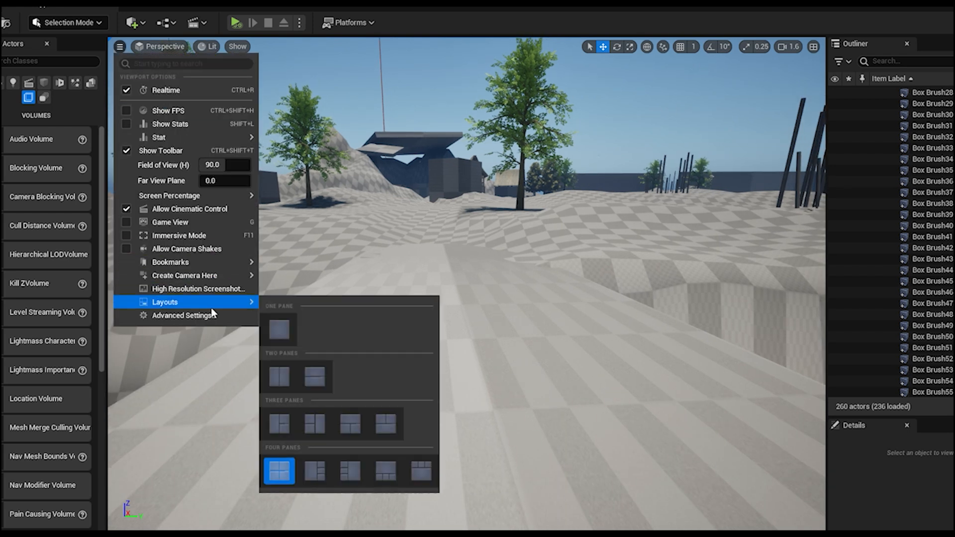
{"action": "mouse_move", "coordinate": [200, 261]}
{"action": "mouse_move", "coordinate": [340, 271]}
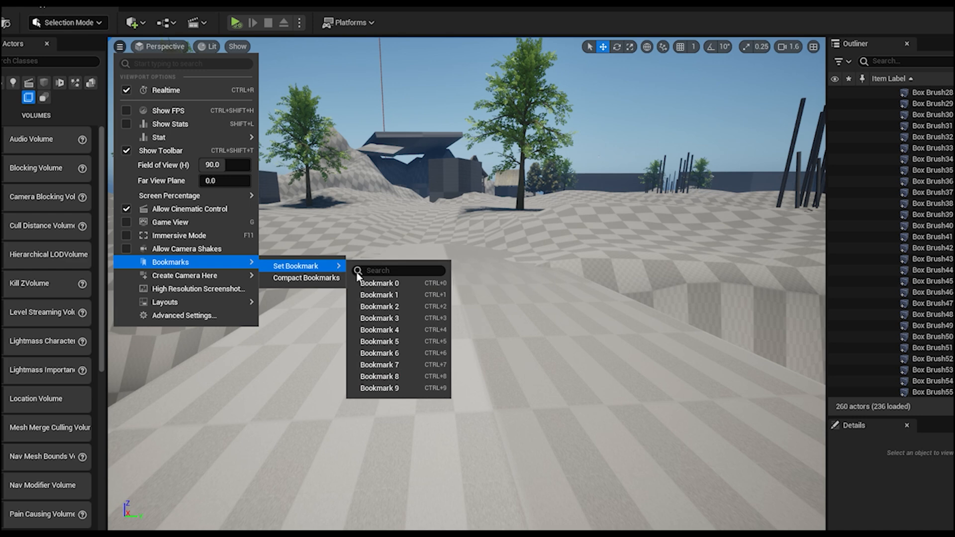
{"action": "left_click", "coordinate": [390, 295]}
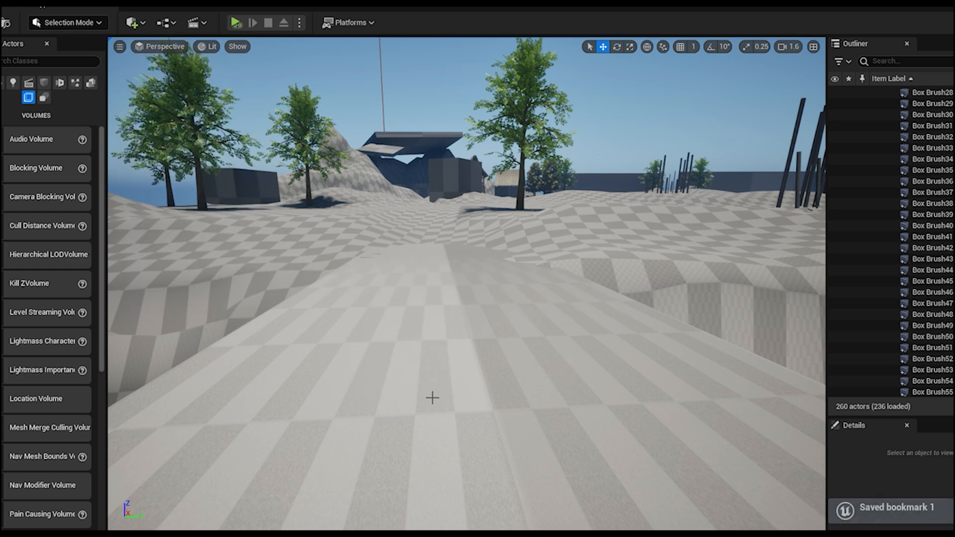
{"action": "right_click_drag", "start_coordinate": [432, 398], "coordinate": [453, 348]}
{"action": "left_click", "coordinate": [117, 45]}
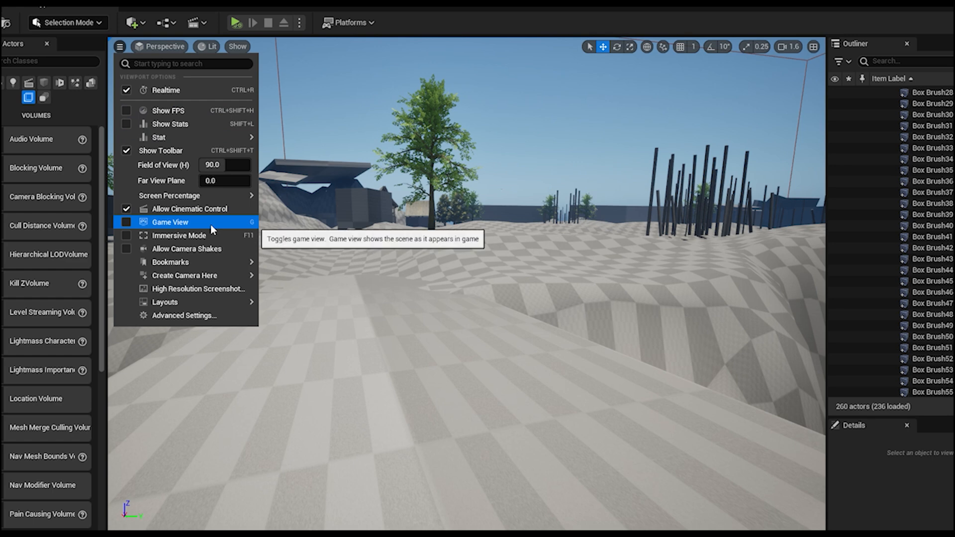
{"action": "mouse_move", "coordinate": [213, 281]}
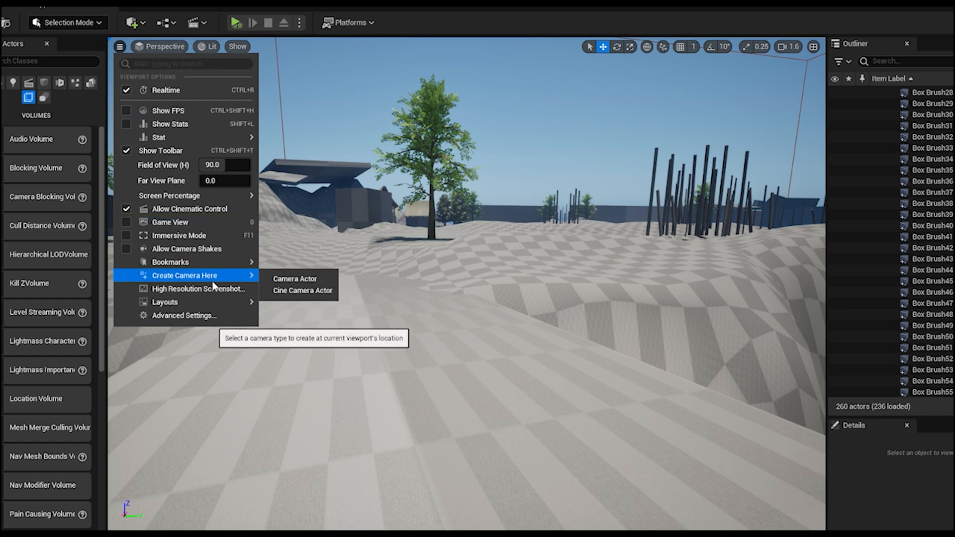
- Playtest the level from the shaded ground beside the large tree beyond the path
{"action": "right_click_drag", "start_coordinate": [557, 128], "coordinate": [339, 359]}
{"action": "key", "text": "w"}
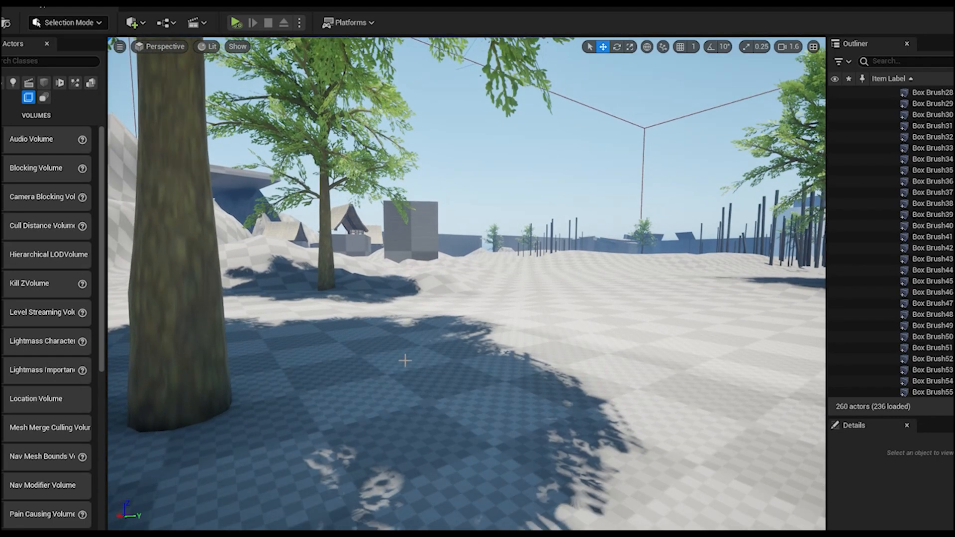
{"action": "right_click_drag", "start_coordinate": [405, 360], "coordinate": [416, 386]}
{"action": "right_click", "coordinate": [416, 386]}
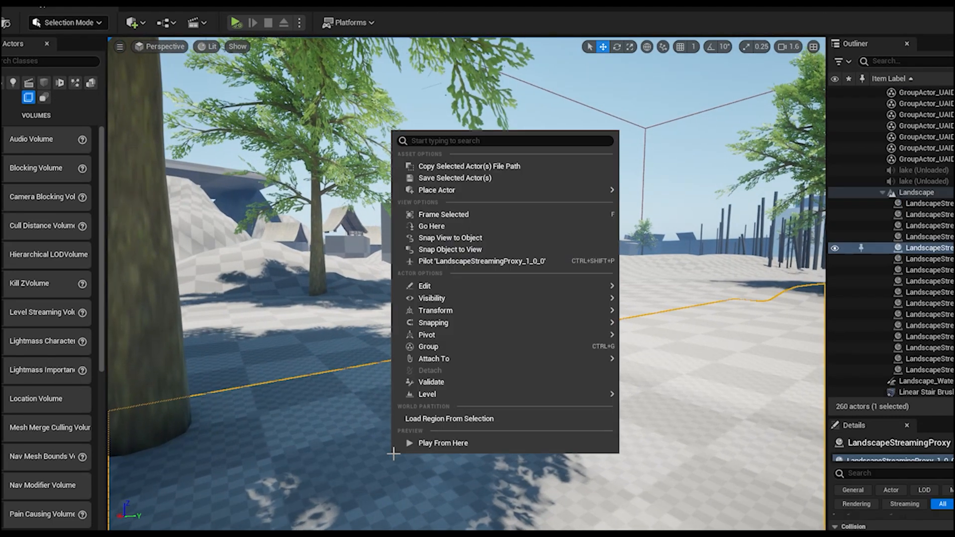
{"action": "left_click", "coordinate": [470, 441]}
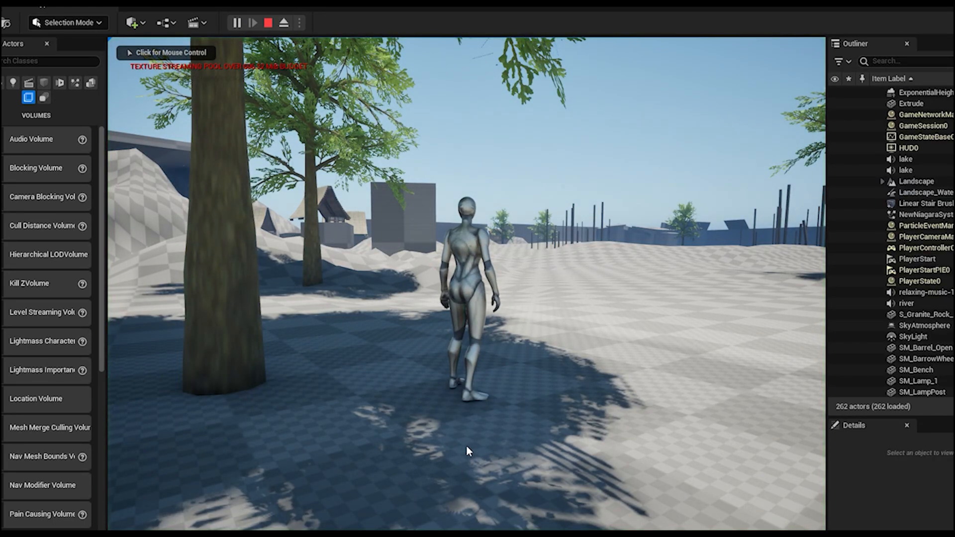
{"action": "left_click", "coordinate": [486, 446]}
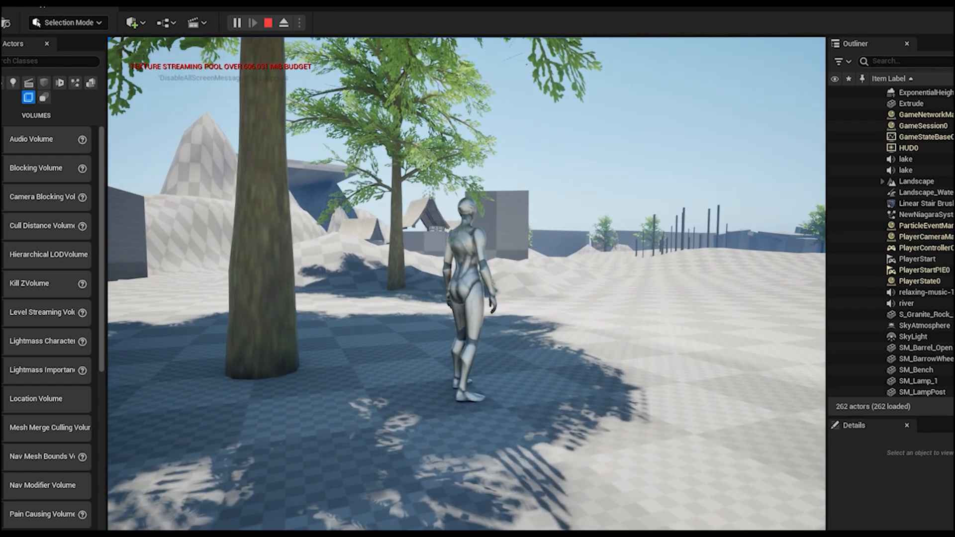
{"action": "key", "text": "Escape"}
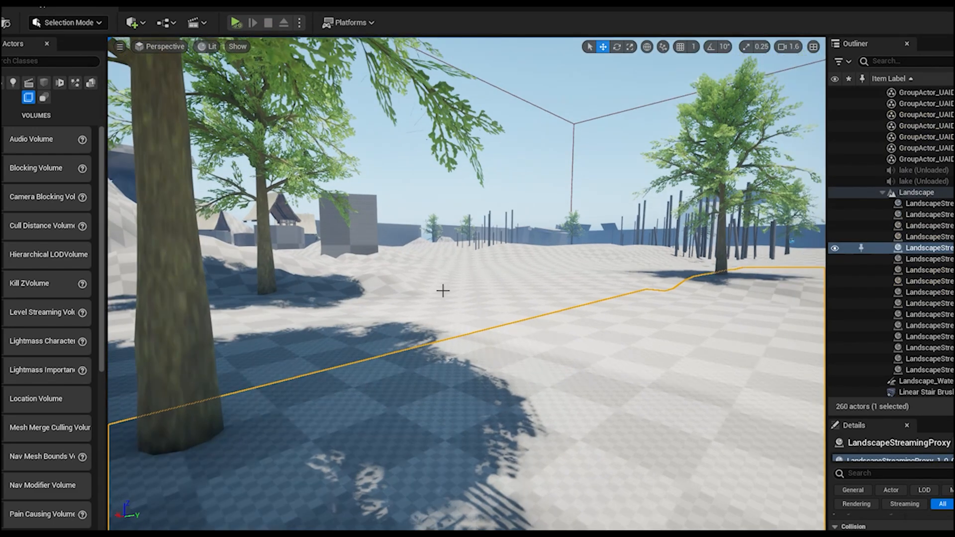
- Save the view beside the large tree as Bookmark 3 and deselect the landscape proxy
{"action": "left_click", "coordinate": [120, 46]}
{"action": "mouse_move", "coordinate": [233, 263]}
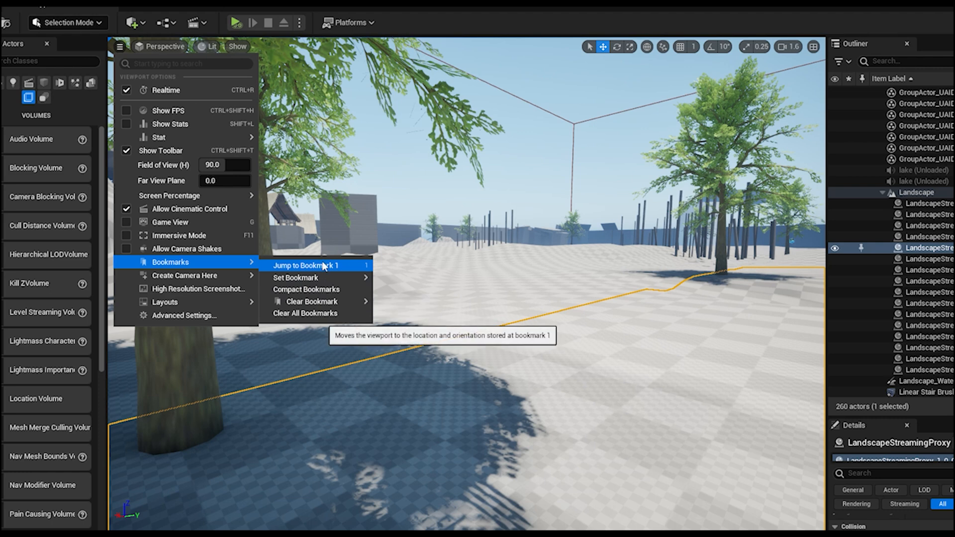
{"action": "mouse_move", "coordinate": [330, 279]}
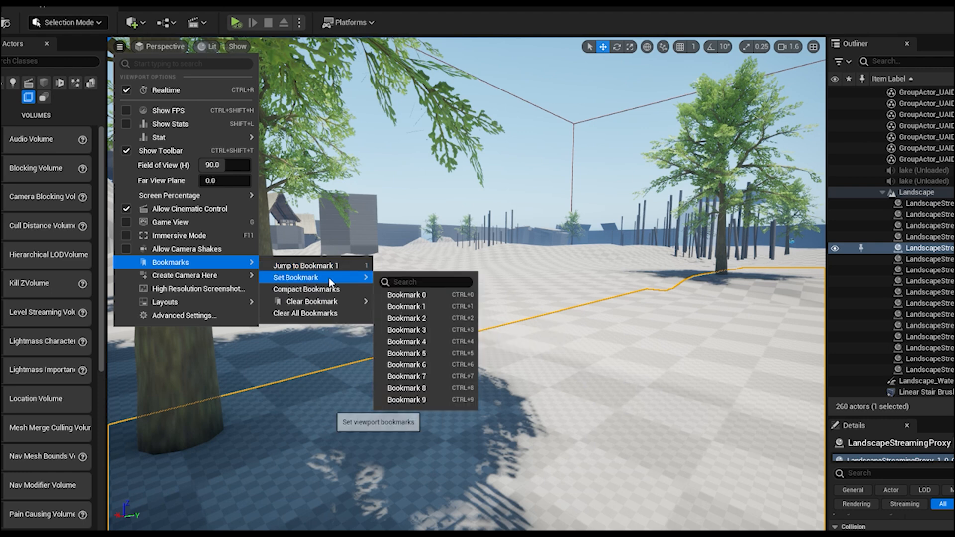
{"action": "left_click", "coordinate": [450, 330]}
{"action": "left_click", "coordinate": [613, 156]}
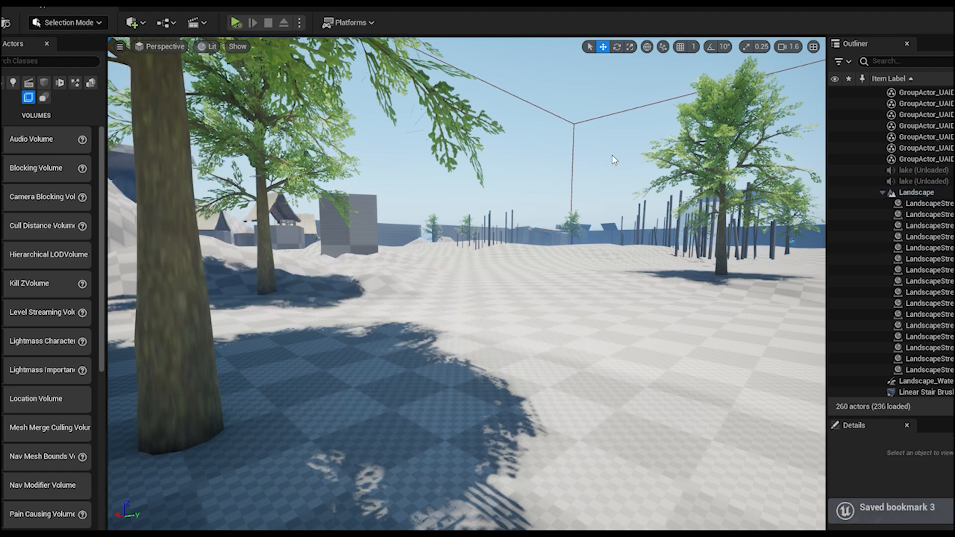
- Jump between Bookmark 1 and Bookmark 3 to compare the saved views, ending at the large tree
{"action": "key", "text": "2"}
{"action": "key", "text": "1"}
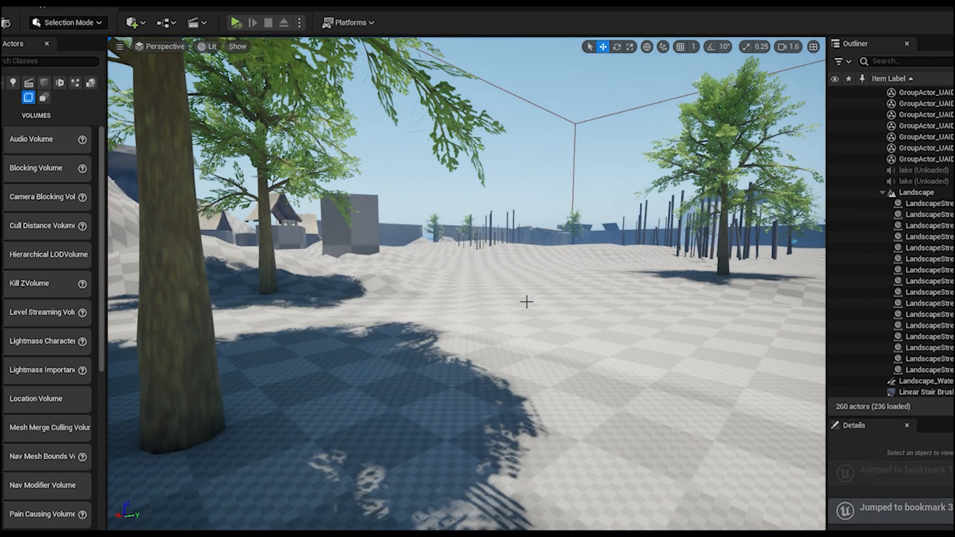
{"action": "key", "text": "3"}
{"action": "right_click_drag", "start_coordinate": [519, 299], "coordinate": [562, 317]}
{"action": "right_click_drag", "start_coordinate": [492, 343], "coordinate": [429, 339]}
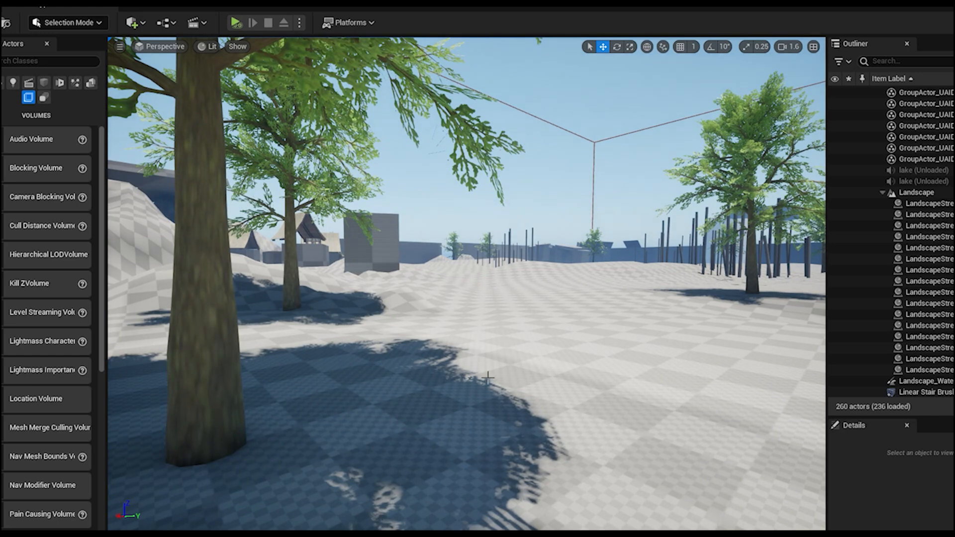
{"action": "mouse_move", "coordinate": [499, 413]}
{"action": "right_mouse_down"}
{"action": "mouse_move", "coordinate": [533, 404]}
{"action": "mouse_move", "coordinate": [493, 409]}
{"action": "right_mouse_up"}
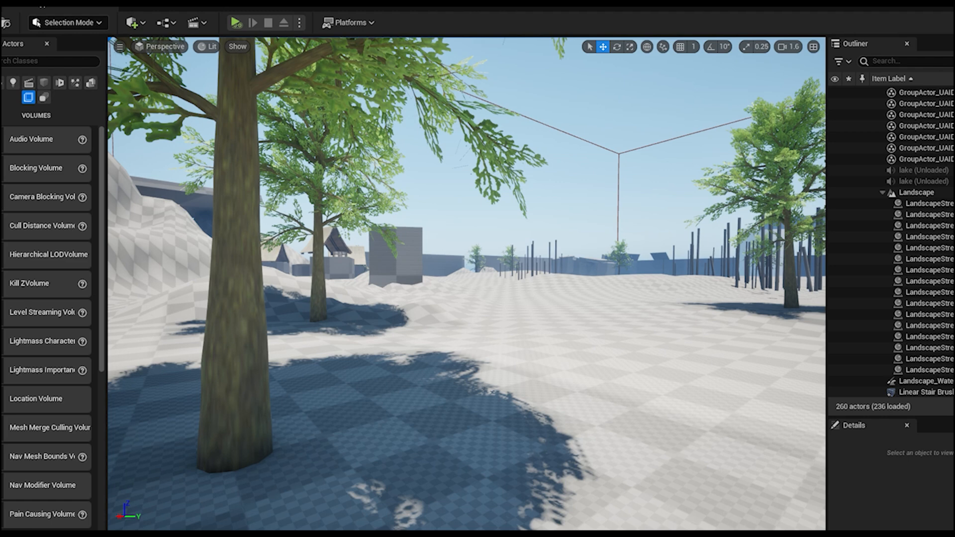
- Add the S_Mossy_Rock_Shelf mesh to the landscape and move it to the foot of the hill near the tree
{"action": "left_click_drag", "start_coordinate": [668, 430], "coordinate": [680, 402]}
{"action": "right_click_drag", "start_coordinate": [559, 425], "coordinate": [581, 425]}
{"action": "key", "text": "d"}
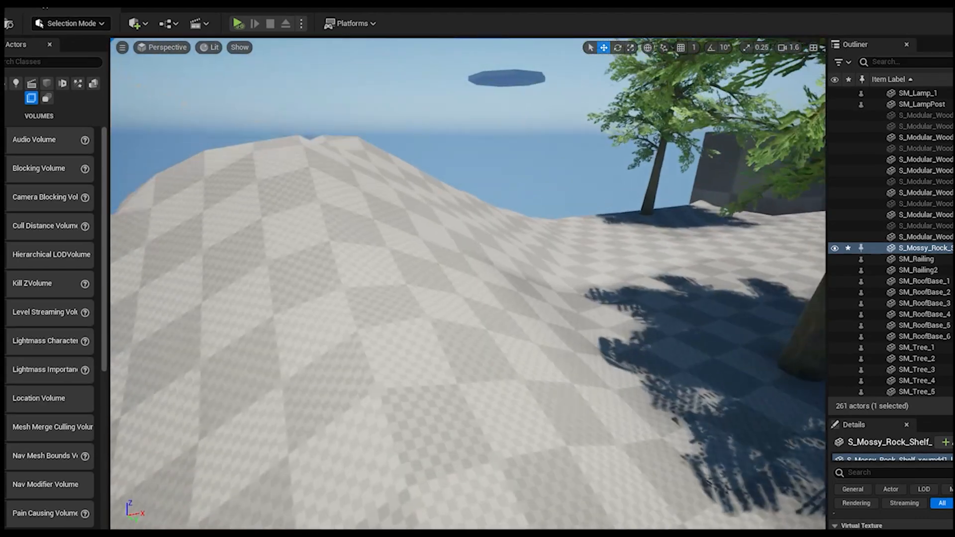
{"action": "key", "text": "w"}
{"action": "right_click_drag", "start_coordinate": [581, 424], "coordinate": [538, 436]}
{"action": "key", "text": "s"}
{"action": "key", "text": "w"}
{"action": "key", "text": "w"}
{"action": "key", "text": "s"}
{"action": "key", "text": "w"}
{"action": "key", "text": "a"}
{"action": "key", "text": "s"}
{"action": "left_click_drag", "start_coordinate": [493, 388], "coordinate": [333, 397]}
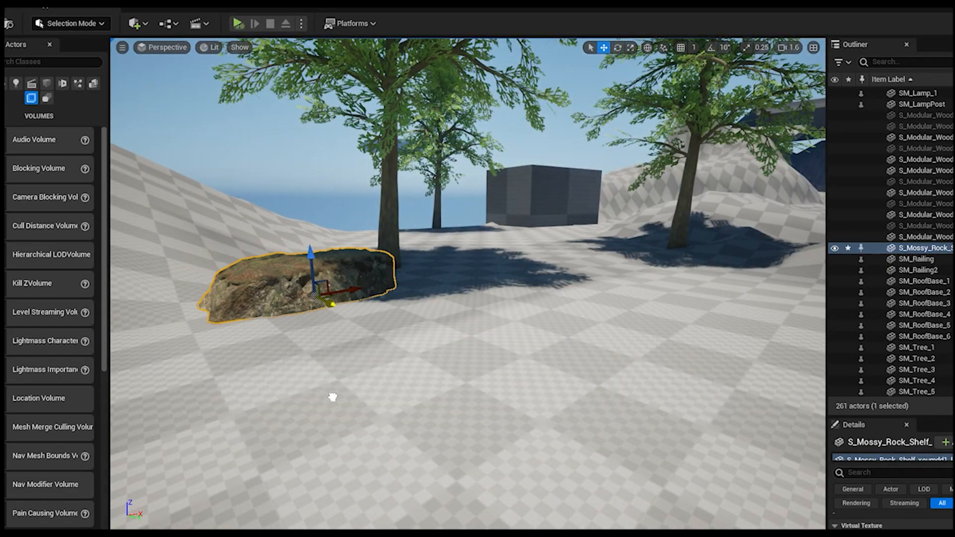
- Rotate the mossy rock about its vertical axis to turn its face along the slope
{"action": "left_click", "coordinate": [617, 47]}
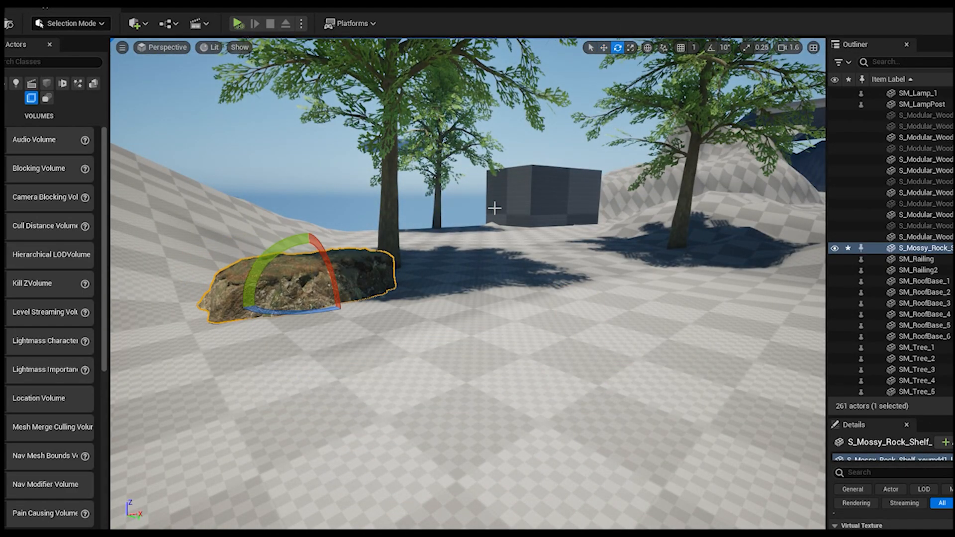
{"action": "left_click_drag", "start_coordinate": [326, 310], "coordinate": [298, 308]}
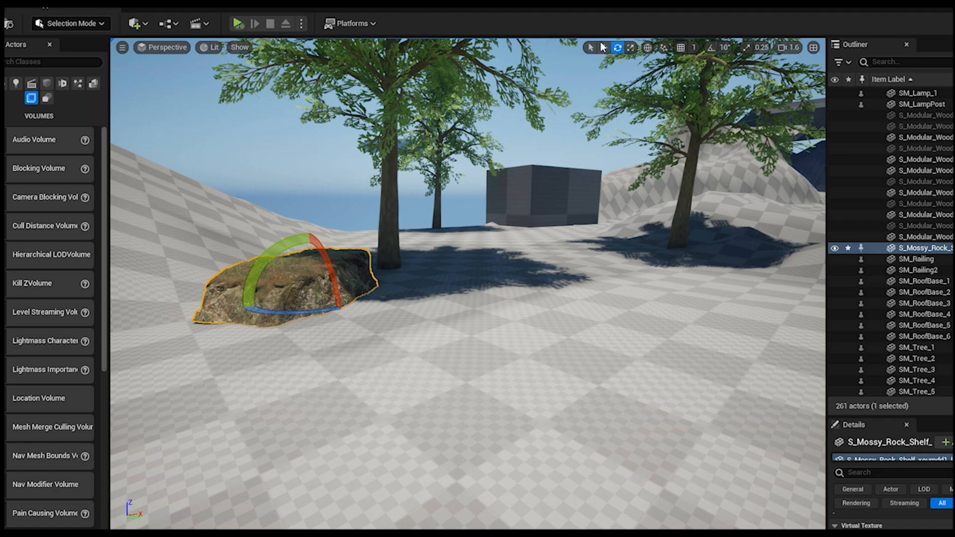
{"action": "left_click", "coordinate": [591, 47]}
{"action": "right_click_drag", "start_coordinate": [590, 182], "coordinate": [516, 206]}
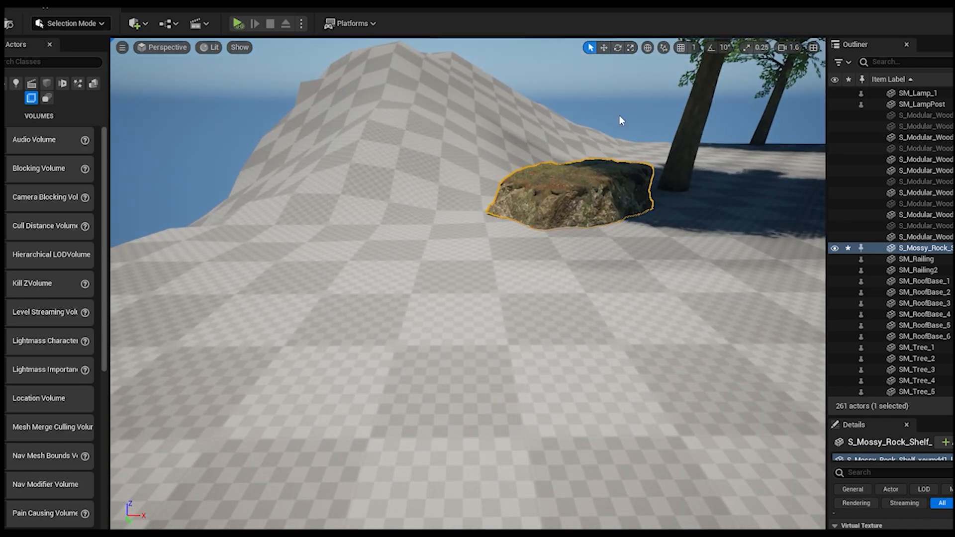
- Move the mossy rock against the base of the hill and sink it slightly into the ground
{"action": "left_click", "coordinate": [604, 48]}
{"action": "right_click_drag", "start_coordinate": [635, 202], "coordinate": [562, 276]}
{"action": "left_click_drag", "start_coordinate": [549, 285], "coordinate": [385, 315]}
{"action": "left_click_drag", "start_coordinate": [335, 240], "coordinate": [336, 247]}
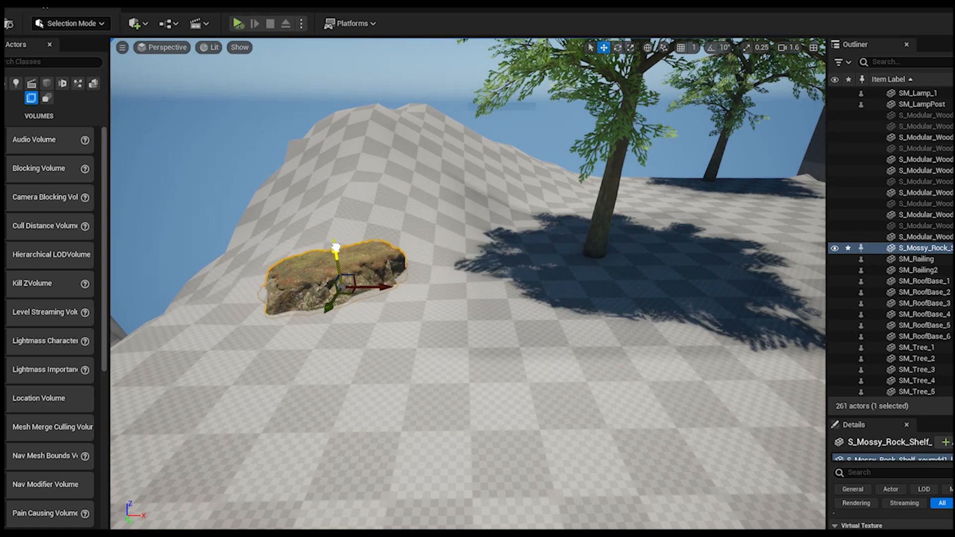
- Scale the mossy rock up uniformly at the base of the hill and return to the Move tool
{"action": "right_click_drag", "start_coordinate": [487, 173], "coordinate": [467, 154]}
{"action": "left_click", "coordinate": [631, 48]}
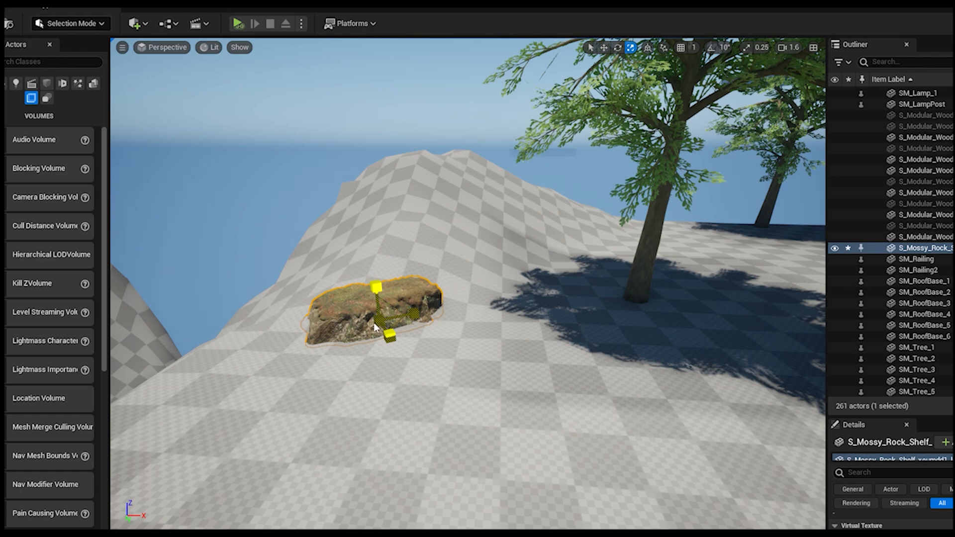
{"action": "left_click_drag", "start_coordinate": [375, 327], "coordinate": [465, 209]}
{"action": "left_click", "coordinate": [603, 48]}
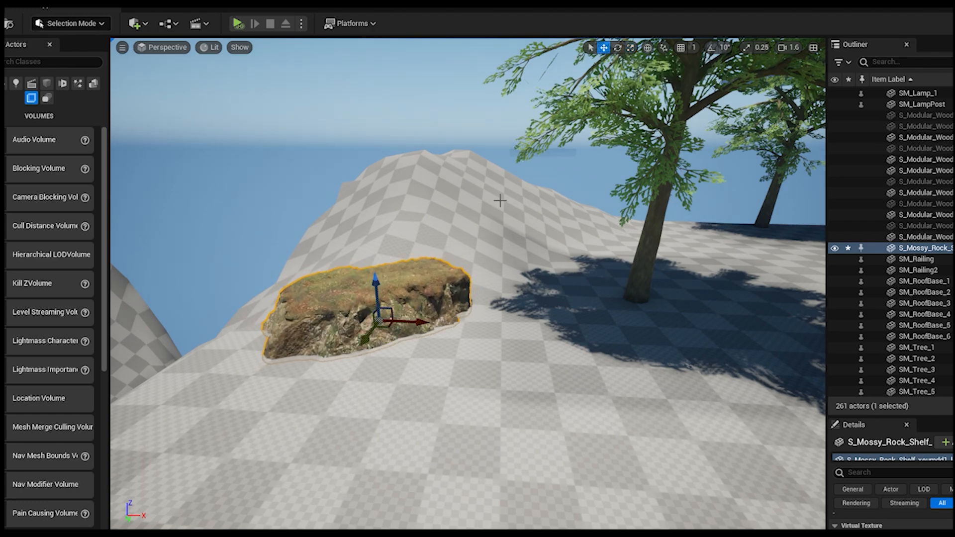
{"action": "right_click_drag", "start_coordinate": [382, 319], "coordinate": [418, 293]}
{"action": "key", "text": "w"}
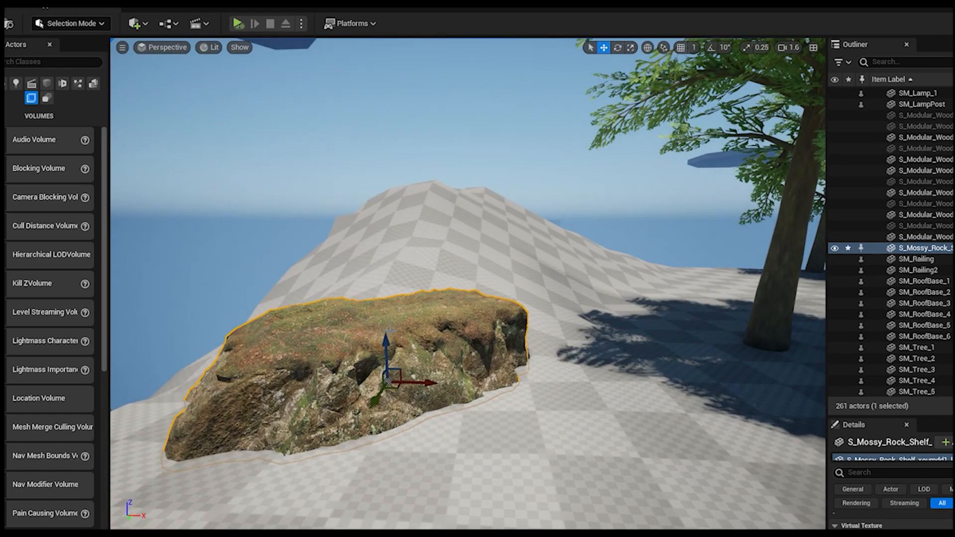
- Sink the mossy rock slightly deeper into the ground and shift it along the base of the hill
{"action": "left_click_drag", "start_coordinate": [387, 336], "coordinate": [387, 342]}
{"action": "right_click_drag", "start_coordinate": [420, 434], "coordinate": [458, 432]}
{"action": "key", "text": "a"}
{"action": "left_click_drag", "start_coordinate": [523, 384], "coordinate": [502, 383]}
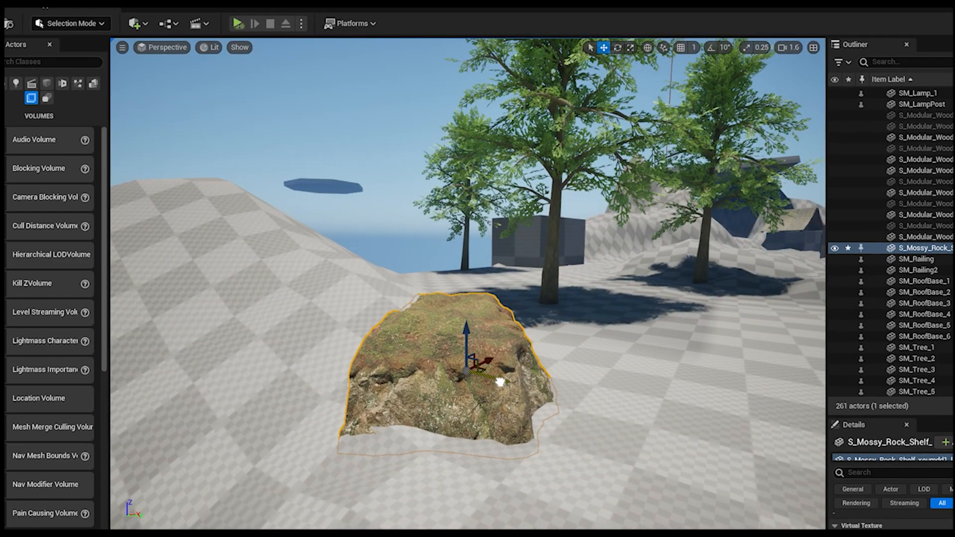
{"action": "right_click_drag", "start_coordinate": [555, 338], "coordinate": [821, 382]}
{"action": "left_click", "coordinate": [766, 93]}
{"action": "key", "text": "w"}
{"action": "right_click_drag", "start_coordinate": [531, 409], "coordinate": [299, 413]}
{"action": "right_click_drag", "start_coordinate": [461, 354], "coordinate": [502, 354]}
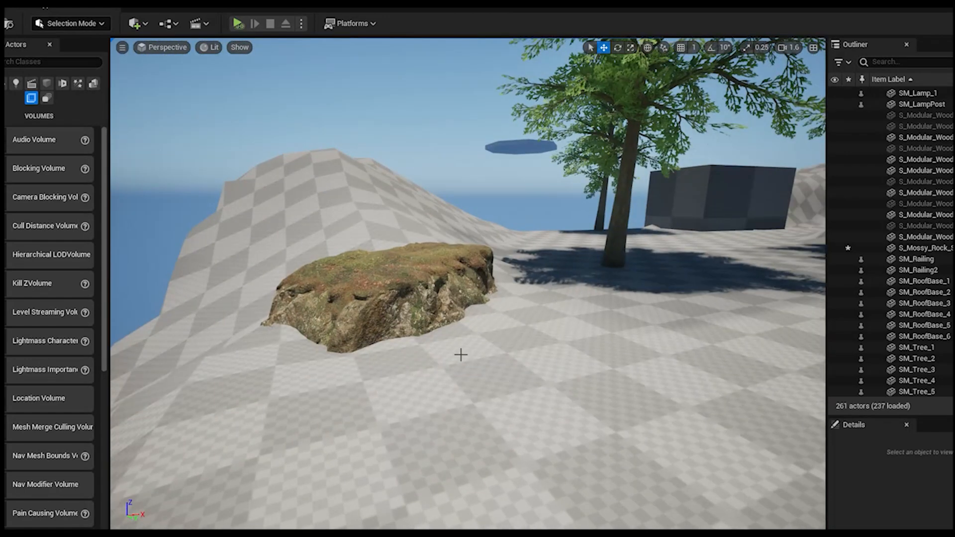
- Enlarge the mossy rock's Details area and examine its Collision settings, including the advanced ones
{"action": "left_click", "coordinate": [443, 278]}
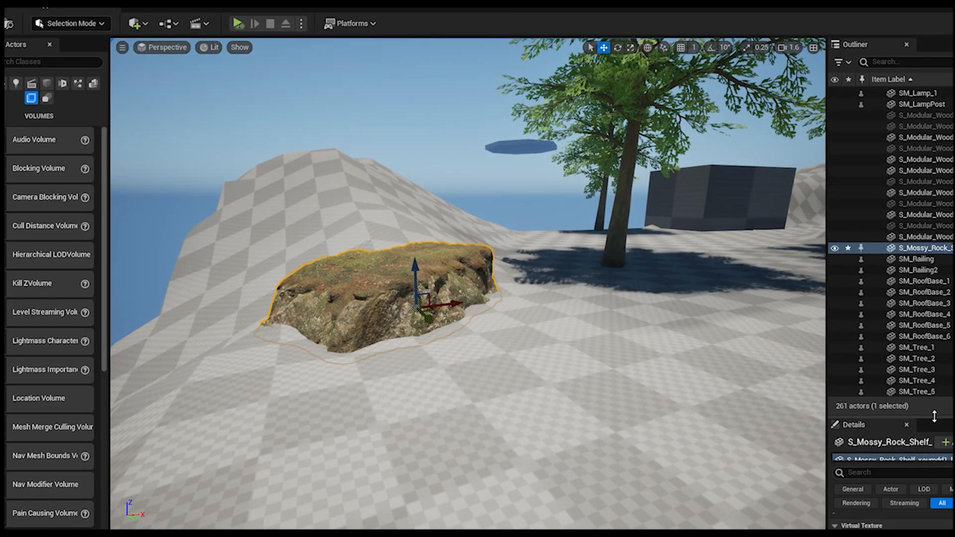
{"action": "left_click_drag", "start_coordinate": [935, 417], "coordinate": [935, 115]}
{"action": "scroll", "coordinate": [913, 375], "scroll_direction": "down", "scroll_amount": 5}
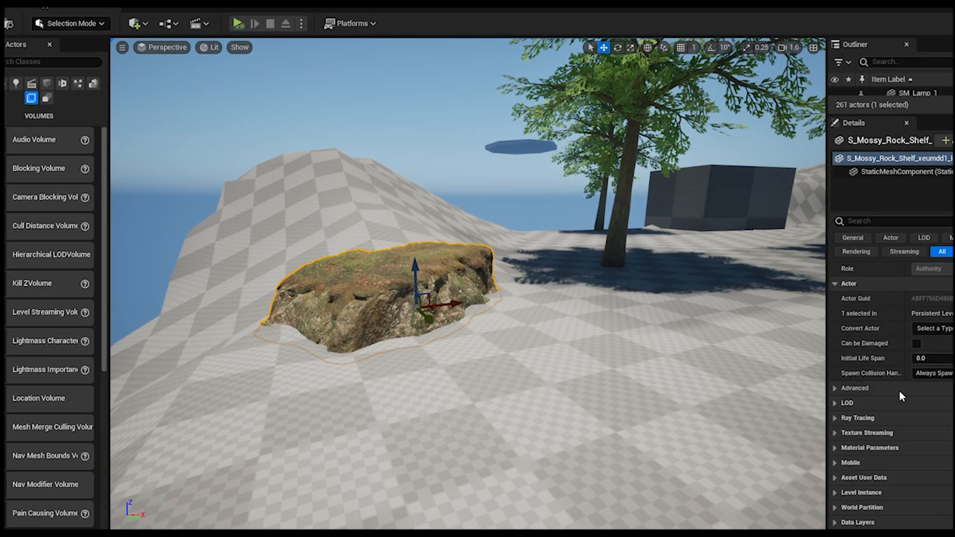
{"action": "scroll", "coordinate": [880, 444], "scroll_direction": "up", "scroll_amount": 10}
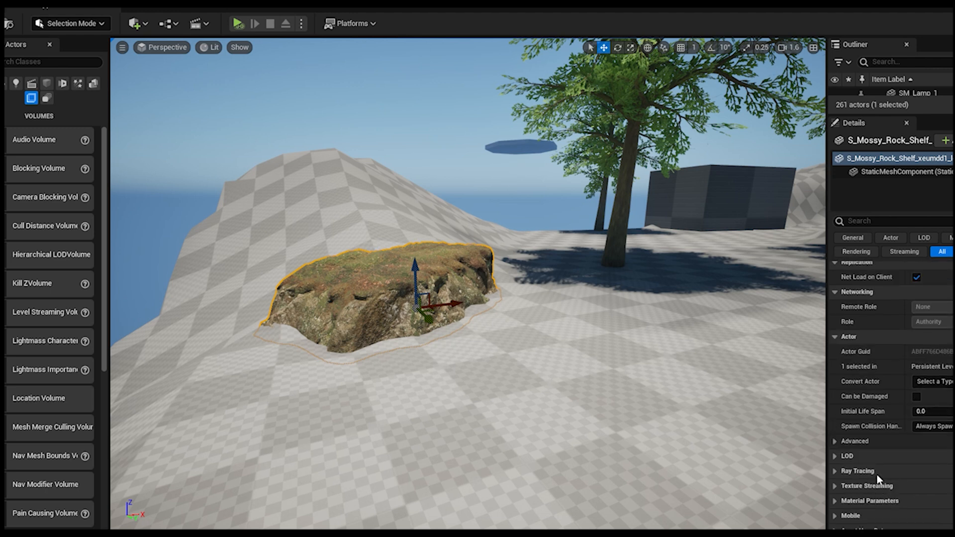
{"action": "scroll", "coordinate": [919, 436], "scroll_direction": "up", "scroll_amount": 5}
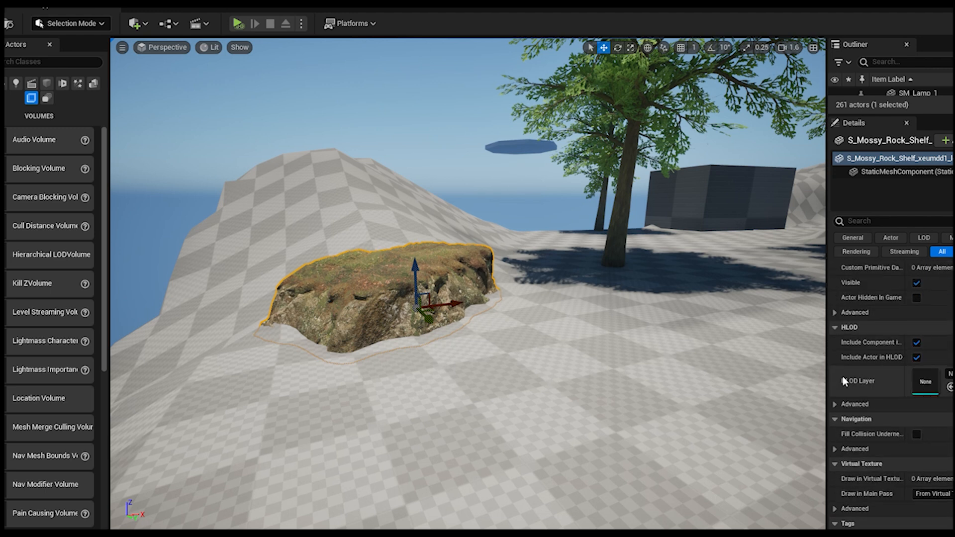
{"action": "scroll", "coordinate": [870, 407], "scroll_direction": "up", "scroll_amount": 4}
{"action": "scroll", "coordinate": [891, 346], "scroll_direction": "up", "scroll_amount": 5}
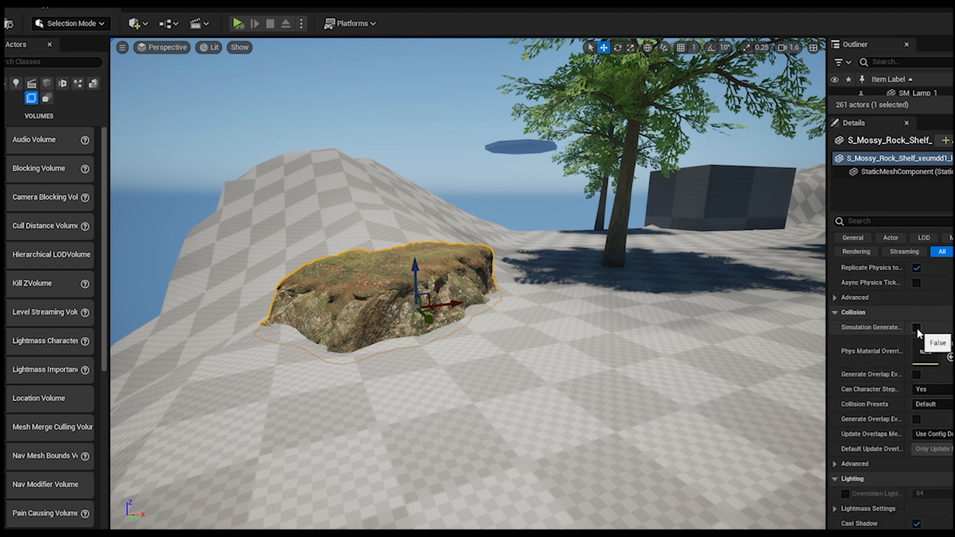
{"action": "left_click", "coordinate": [844, 466]}
{"action": "scroll", "coordinate": [895, 474], "scroll_direction": "down", "scroll_amount": 3}
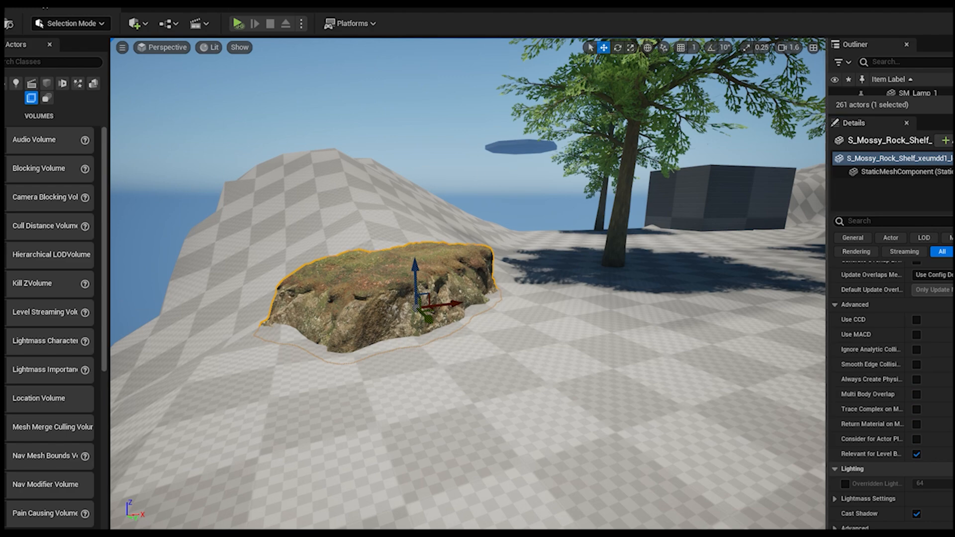
- Playtest from the ground in front of the mossy rock, running the character towards it, and end the session
{"action": "left_click", "coordinate": [500, 232]}
{"action": "right_click", "coordinate": [540, 416]}
{"action": "left_click", "coordinate": [602, 407]}
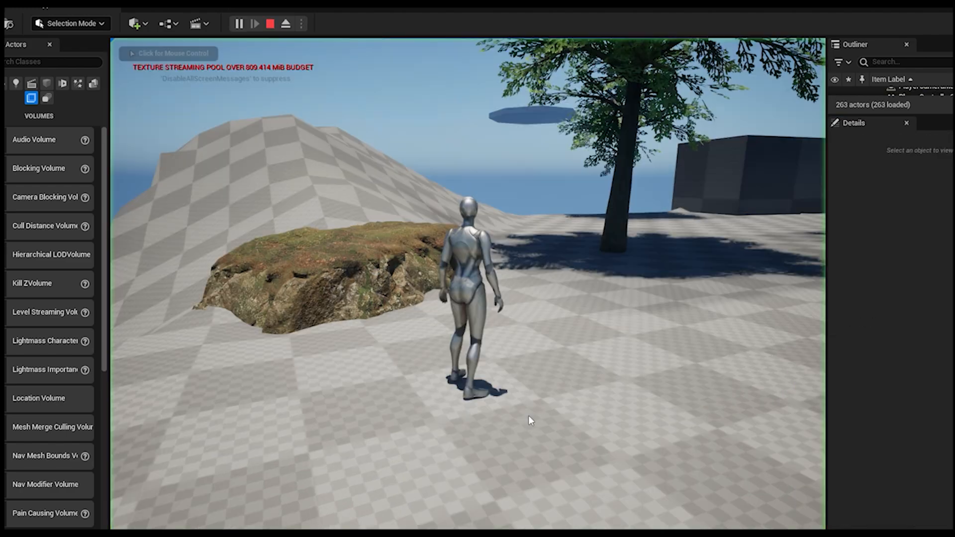
{"action": "left_click", "coordinate": [528, 416]}
{"action": "key", "text": "w"}
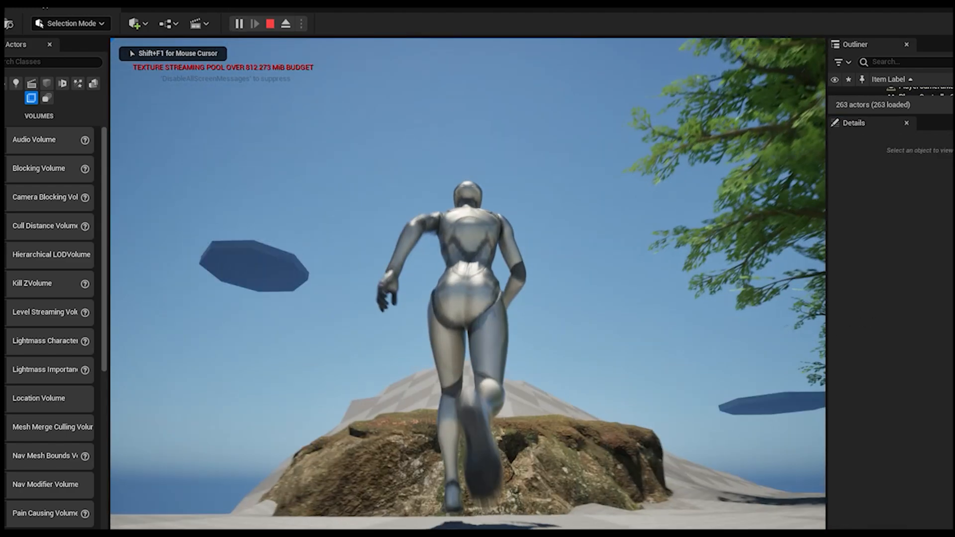
{"action": "key", "text": "Escape"}
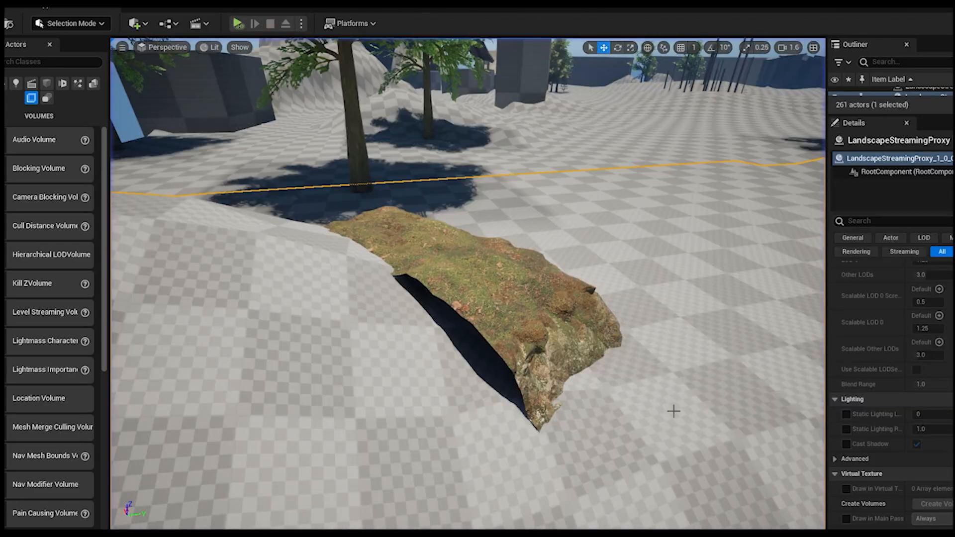
- Enable Generate Overlap Events in the mossy rock's Collision settings
{"action": "left_click", "coordinate": [571, 334]}
{"action": "key", "text": "w"}
{"action": "right_click_drag", "start_coordinate": [672, 389], "coordinate": [668, 386]}
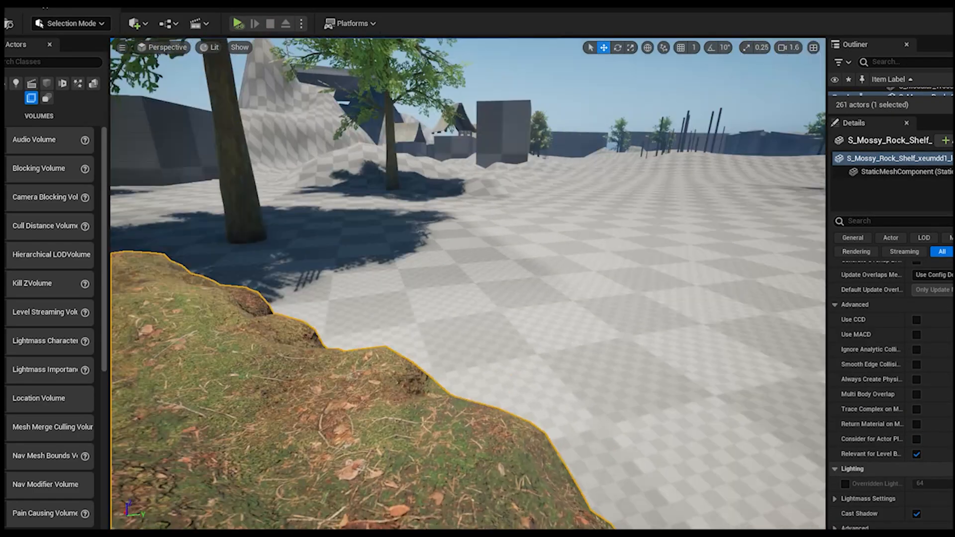
{"action": "key", "text": "f"}
{"action": "scroll", "coordinate": [890, 398], "scroll_direction": "up", "scroll_amount": 5}
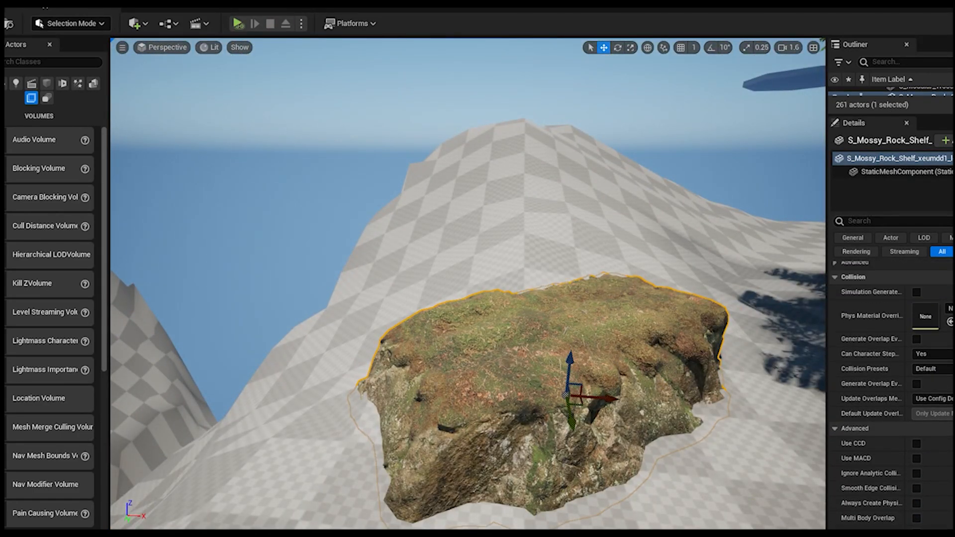
{"action": "scroll", "coordinate": [851, 384], "scroll_direction": "up", "scroll_amount": 1}
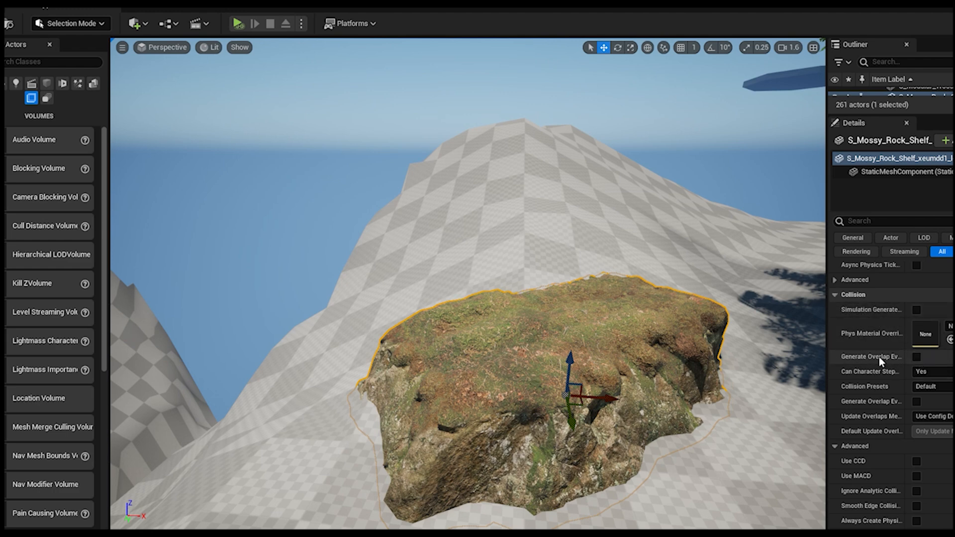
{"action": "left_click", "coordinate": [916, 357]}
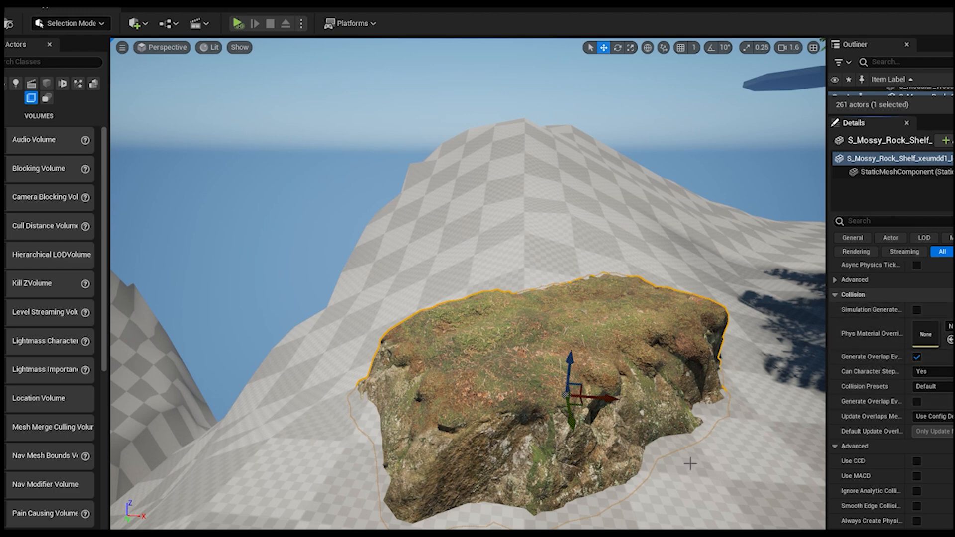
- Playtest from the ground beside the mossy rock, run the character onto it, and end the session
{"action": "scroll", "coordinate": [709, 357], "scroll_direction": "down", "scroll_amount": 3}
{"action": "scroll", "coordinate": [709, 358], "scroll_direction": "down", "scroll_amount": 2}
{"action": "right_click", "coordinate": [552, 451]}
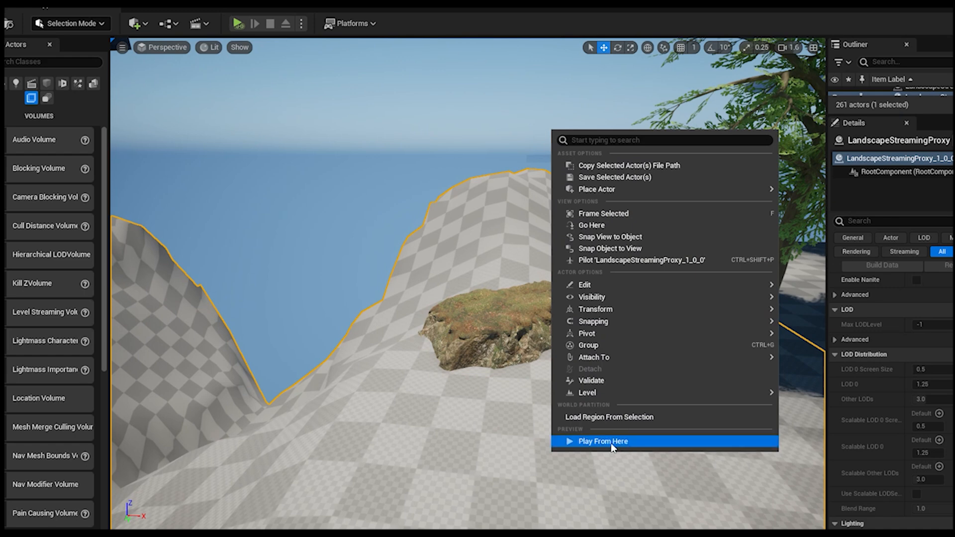
{"action": "left_click", "coordinate": [611, 445]}
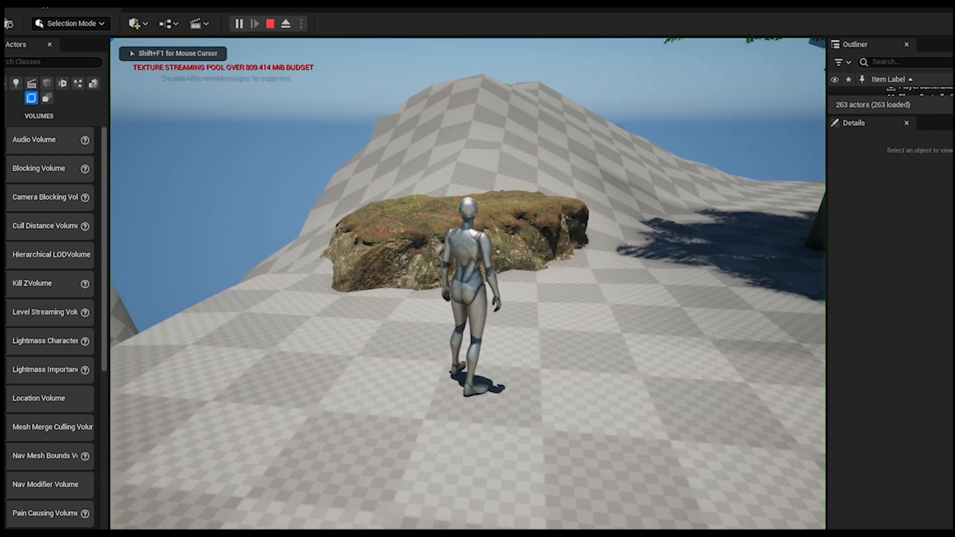
{"action": "key", "text": "w"}
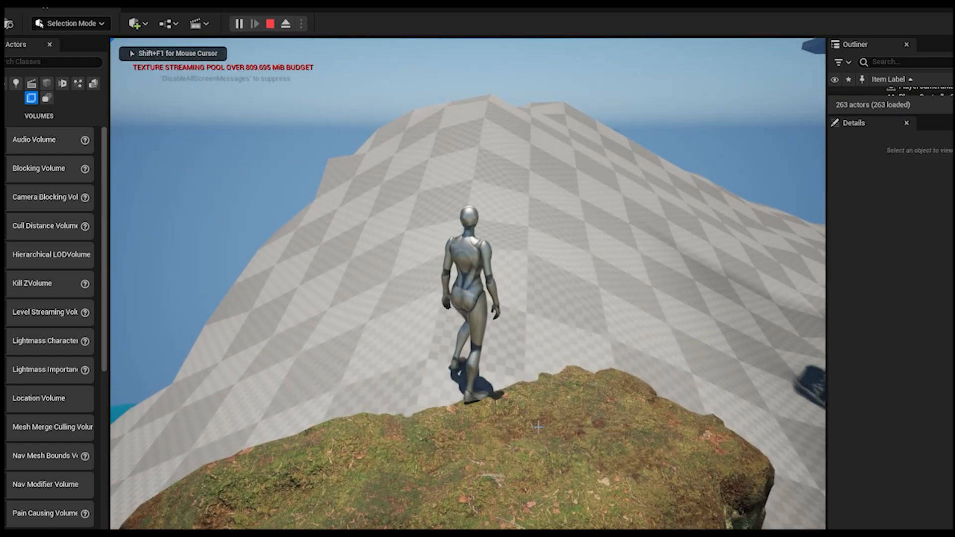
{"action": "key", "text": "Escape"}
- Disable Generate Overlap Events on the mossy rock and set its Collision Presets to Custom
{"action": "left_click", "coordinate": [563, 424]}
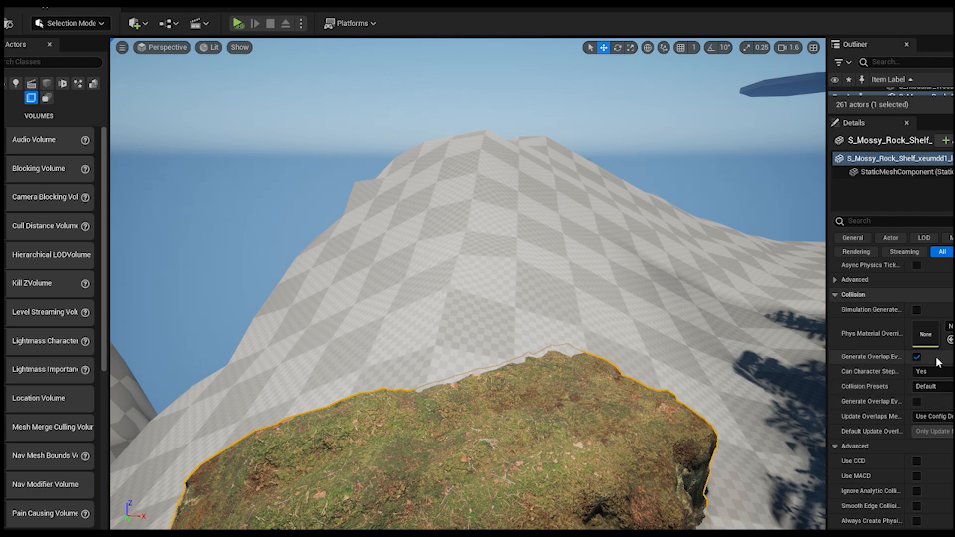
{"action": "left_click", "coordinate": [916, 357]}
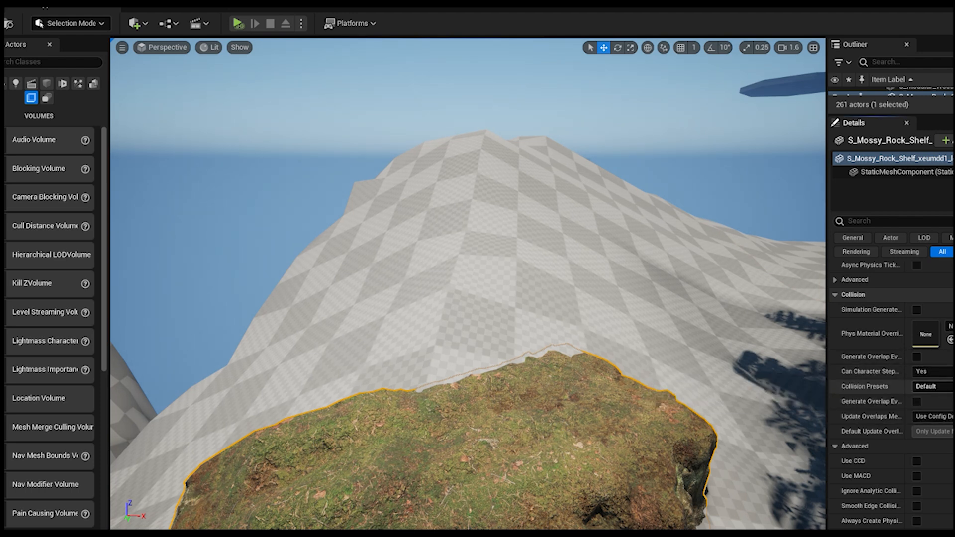
{"action": "left_click", "coordinate": [926, 387]}
{"action": "left_click", "coordinate": [923, 187]}
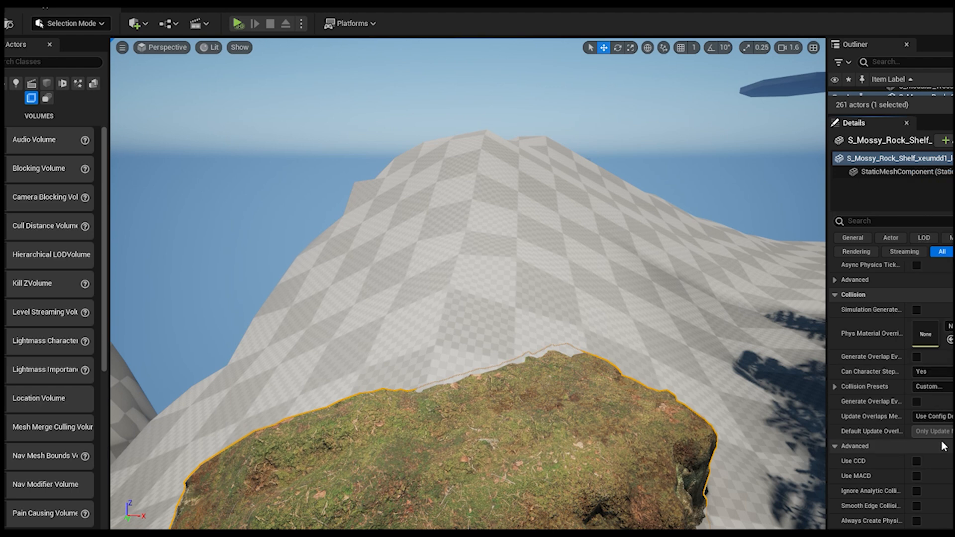
- Set the mossy rock's custom collision response for Pawn to Overlap
{"action": "scroll", "coordinate": [891, 348], "scroll_direction": "down", "scroll_amount": 5}
{"action": "scroll", "coordinate": [895, 431], "scroll_direction": "down", "scroll_amount": 1}
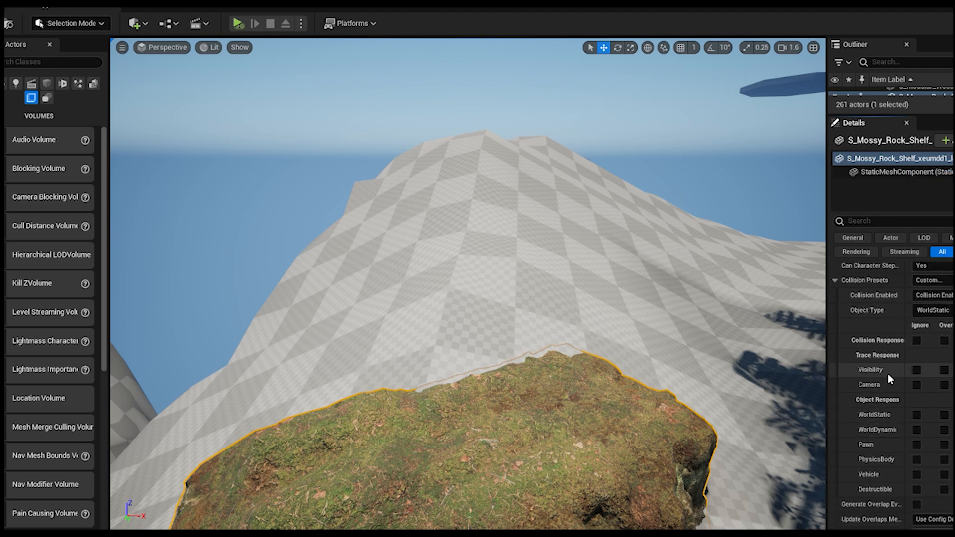
{"action": "left_click", "coordinate": [944, 445]}
- Playtest the mossy rock's custom collision by running the character at it from the ground in front, and end the session
{"action": "left_click", "coordinate": [721, 175]}
{"action": "scroll", "coordinate": [721, 175], "scroll_direction": "down", "scroll_amount": 5}
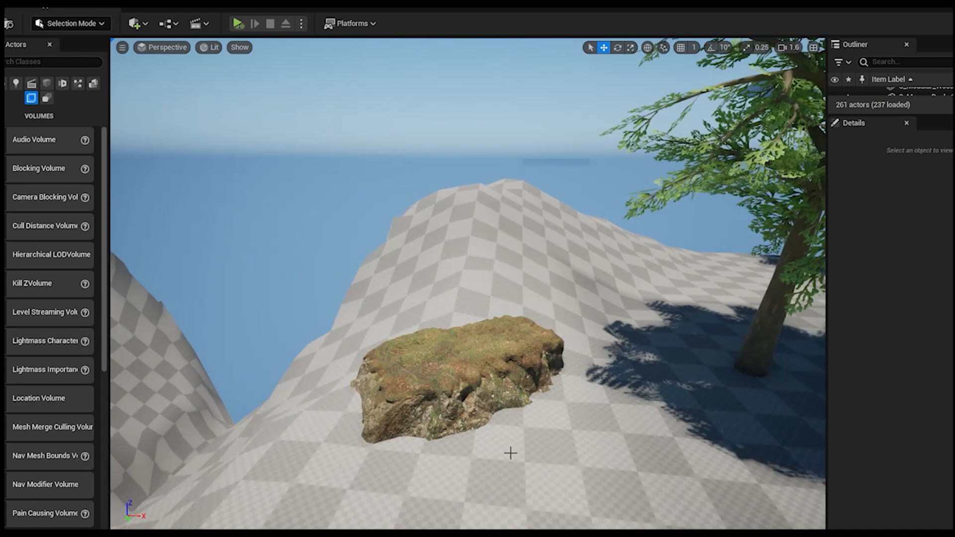
{"action": "right_click", "coordinate": [511, 453]}
{"action": "left_click", "coordinate": [572, 446]}
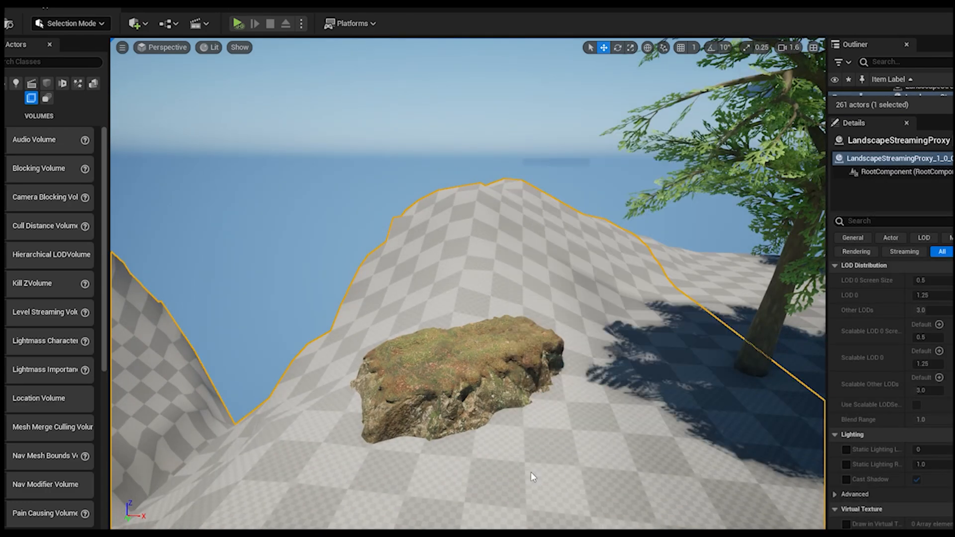
{"action": "key", "text": "w"}
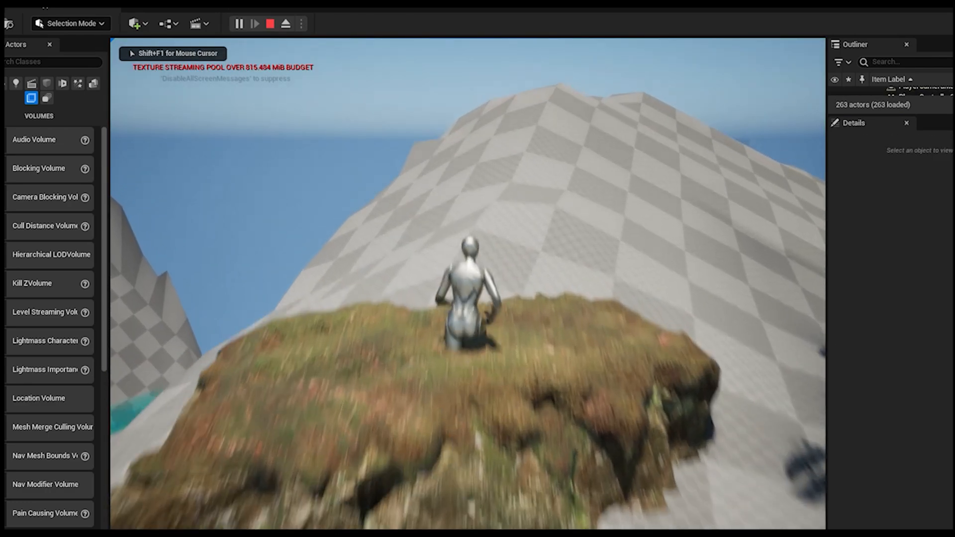
{"action": "key", "text": "Escape"}
- Set the mossy rock's Visibility and Camera responses to Ignore and clear the Overlap response for Pawn
{"action": "scroll", "coordinate": [541, 456], "scroll_direction": "down", "scroll_amount": 5}
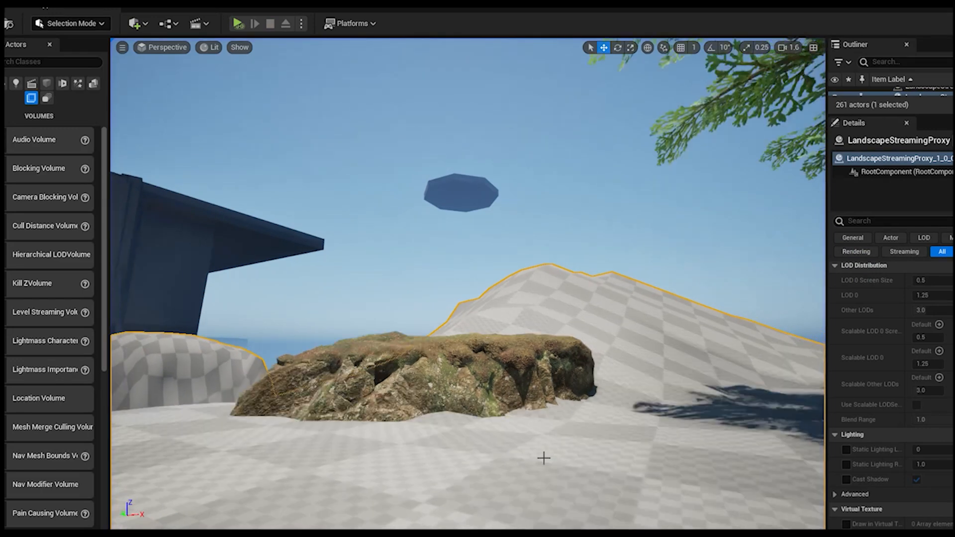
{"action": "left_click", "coordinate": [444, 374]}
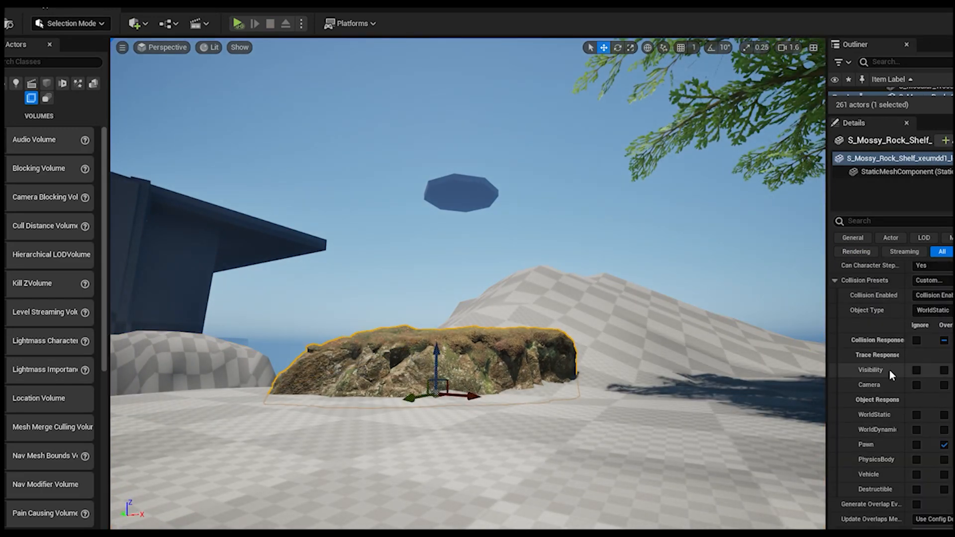
{"action": "left_click", "coordinate": [915, 386]}
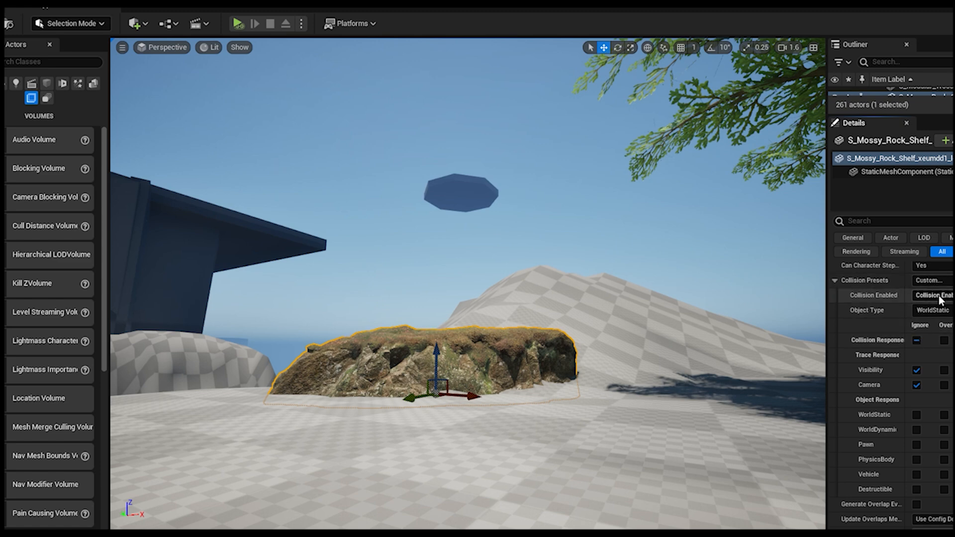
- Start a play session from the ground a short distance away from the mossy rock and take control of the character
{"action": "left_click", "coordinate": [619, 234]}
{"action": "right_click_drag", "start_coordinate": [580, 356], "coordinate": [413, 434]}
{"action": "key", "text": "e"}
{"action": "key", "text": "q"}
{"action": "right_click", "coordinate": [399, 438]}
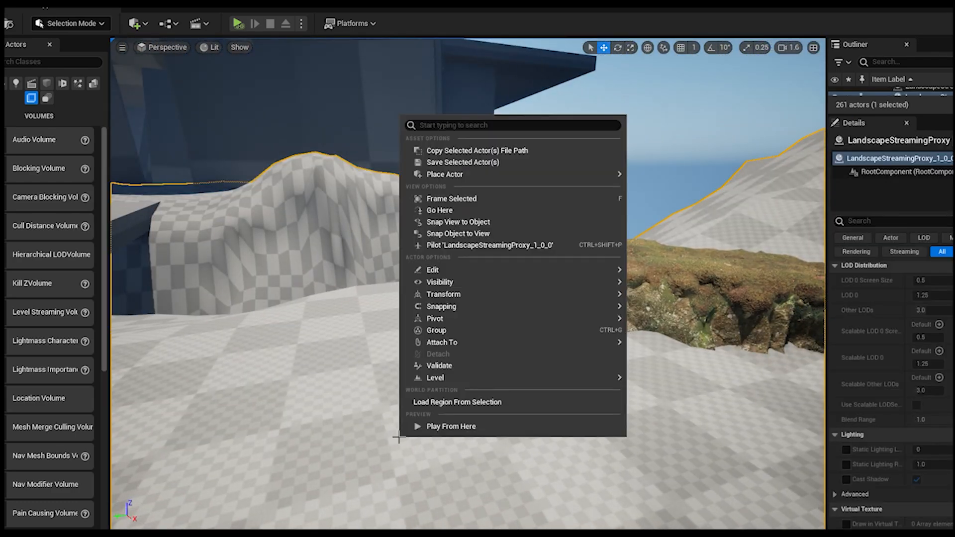
{"action": "left_click", "coordinate": [481, 421]}
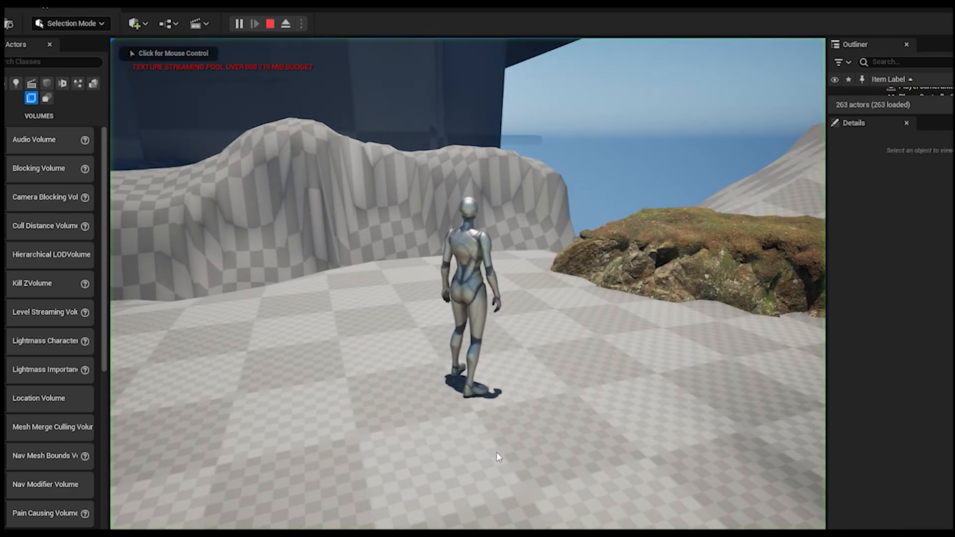
{"action": "left_click", "coordinate": [496, 452]}
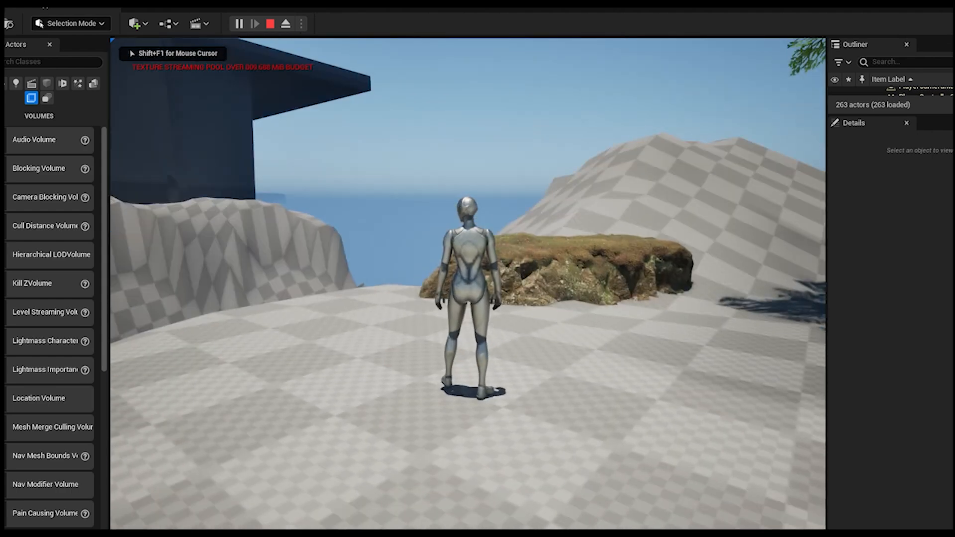
- Run the character into and around the mossy rock, jump onto it, and end the play session
{"action": "key", "text": "w"}
{"action": "key", "text": "w"}
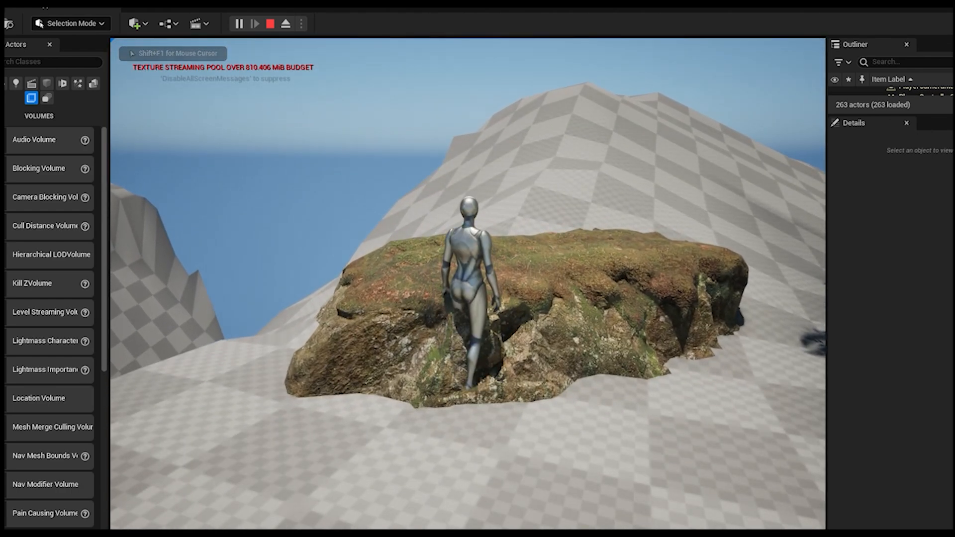
{"action": "key", "text": "s"}
{"action": "key", "text": "w"}
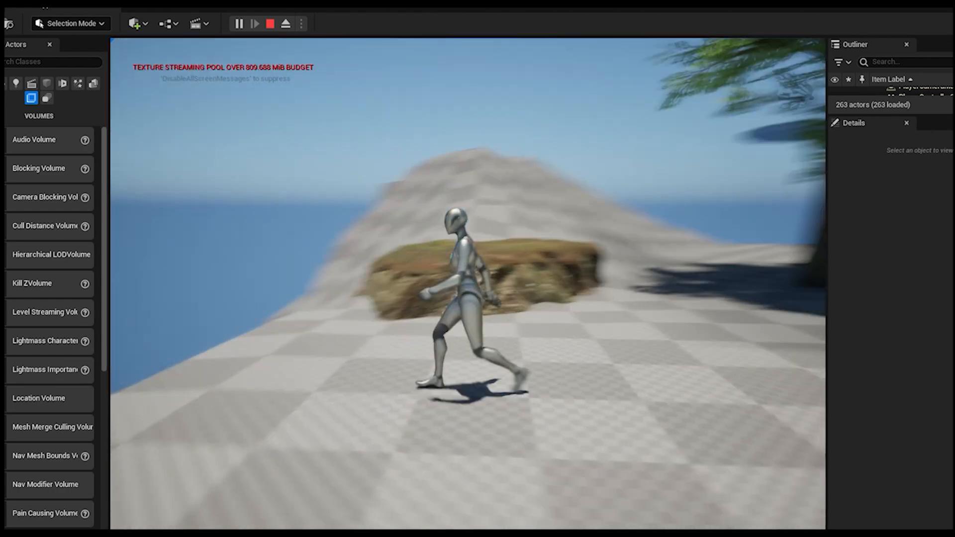
{"action": "key", "text": "w"}
{"action": "key", "text": "space"}
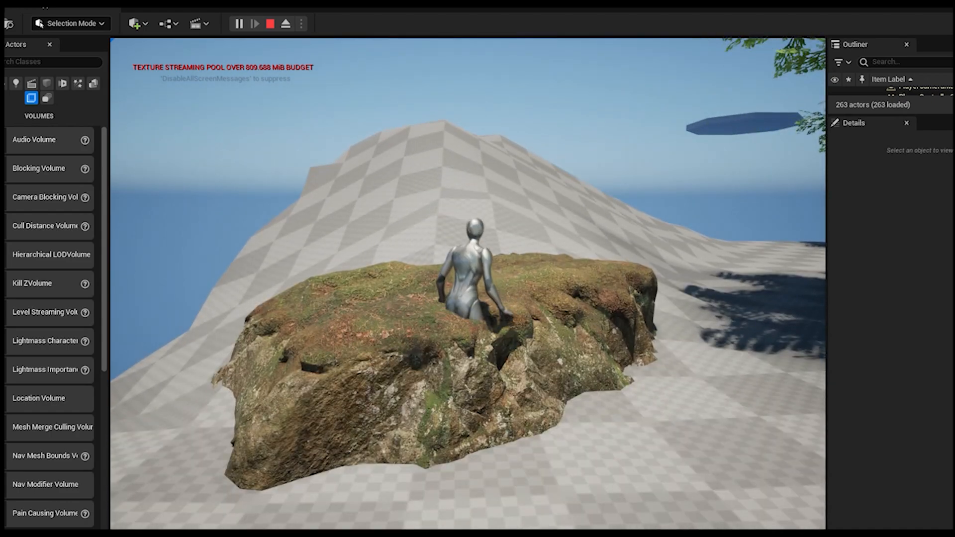
{"action": "key", "text": "Escape"}
- Select the mossy rock shelf in the level and open its static mesh for editing
{"action": "right_click_drag", "start_coordinate": [529, 423], "coordinate": [537, 490]}
{"action": "middle_click_drag", "start_coordinate": [508, 383], "coordinate": [508, 331]}
{"action": "left_click", "coordinate": [506, 496]}
{"action": "right_click_drag", "start_coordinate": [505, 496], "coordinate": [515, 523]}
{"action": "key", "text": "w"}
{"action": "right_click_drag", "start_coordinate": [523, 409], "coordinate": [470, 396]}
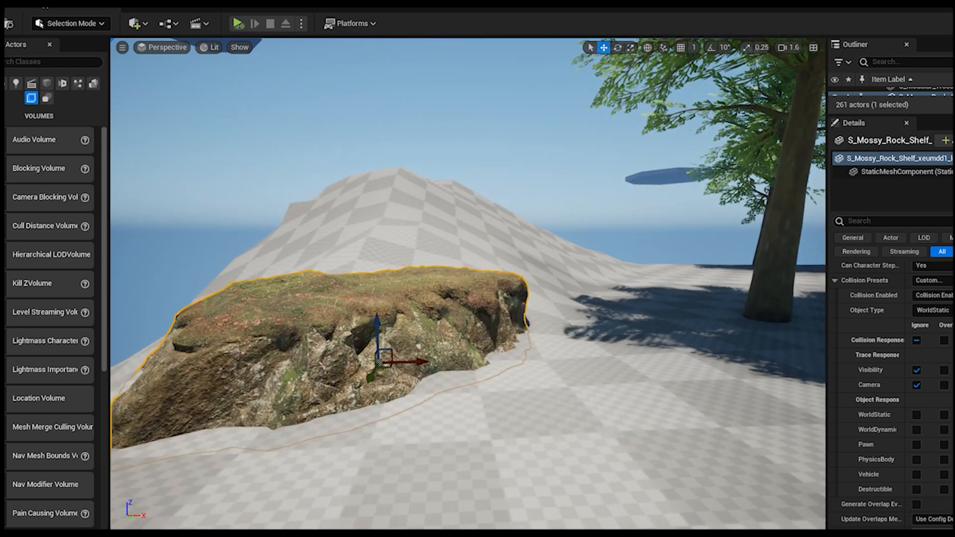
{"action": "key", "text": "ctrl+e"}
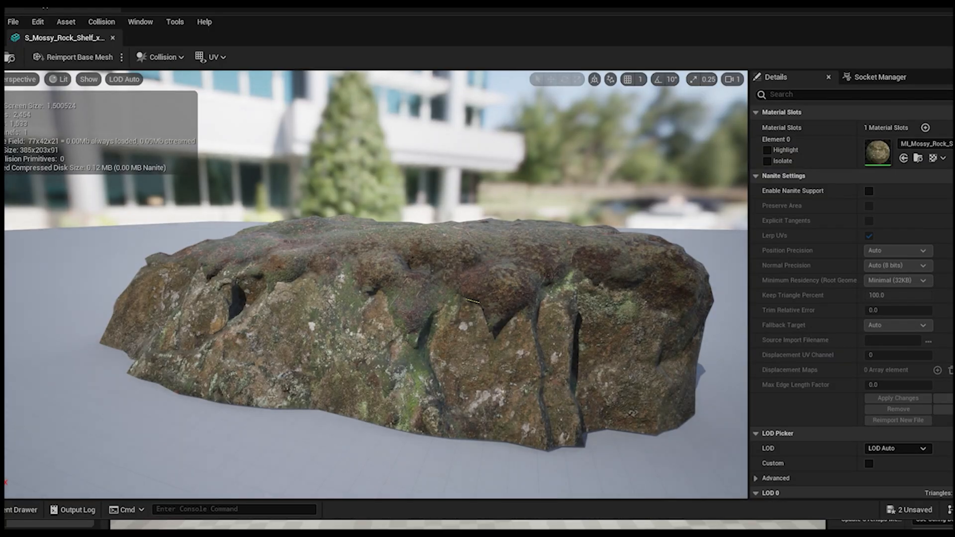
- Add a box simplified collision around the mossy rock mesh
{"action": "scroll", "coordinate": [552, 273], "scroll_direction": "down", "scroll_amount": 8}
{"action": "right_click_drag", "start_coordinate": [542, 209], "coordinate": [456, 192]}
{"action": "middle_click_drag", "start_coordinate": [431, 389], "coordinate": [431, 421]}
{"action": "scroll", "coordinate": [431, 421], "scroll_direction": "up", "scroll_amount": 5}
{"action": "scroll", "coordinate": [454, 312], "scroll_direction": "up", "scroll_amount": 5}
{"action": "scroll", "coordinate": [458, 307], "scroll_direction": "down", "scroll_amount": 3}
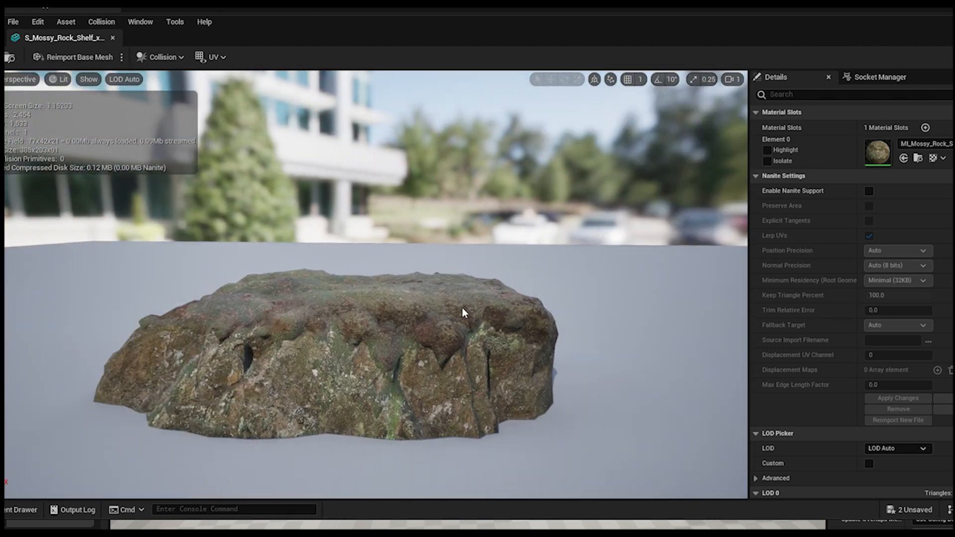
{"action": "left_click", "coordinate": [182, 56]}
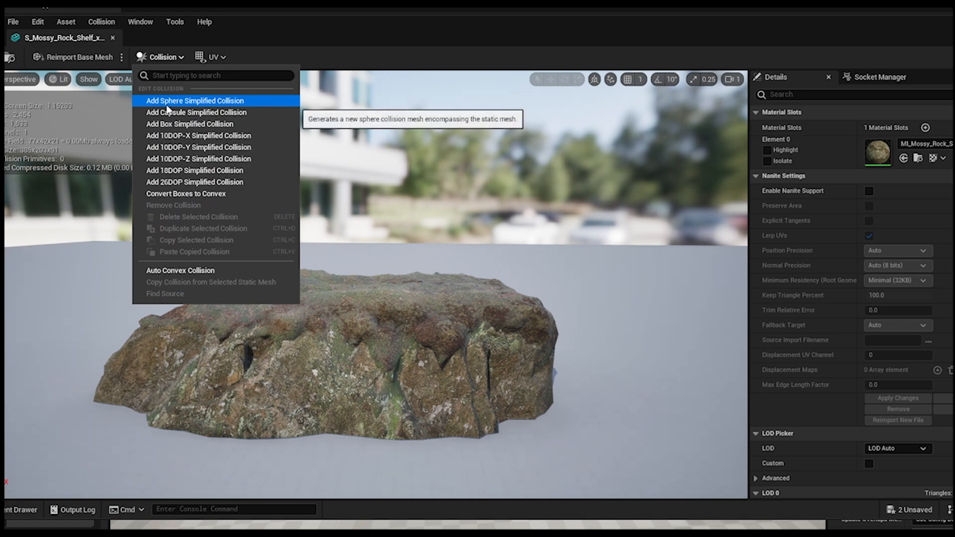
{"action": "left_click", "coordinate": [230, 124]}
{"action": "left_click_drag", "start_coordinate": [434, 336], "coordinate": [448, 356]}
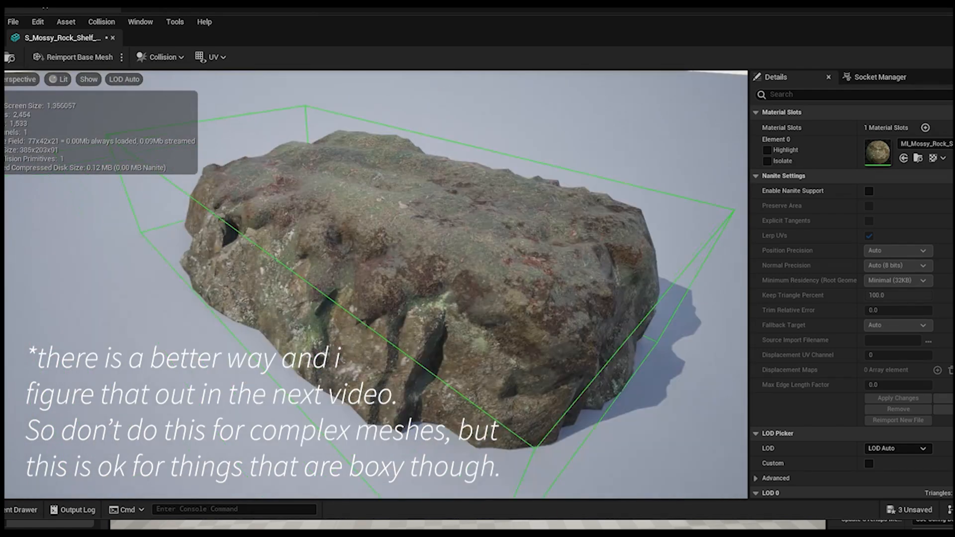
{"action": "right_click_drag", "start_coordinate": [400, 273], "coordinate": [453, 275]}
{"action": "scroll", "coordinate": [385, 305], "scroll_direction": "down", "scroll_amount": 4}
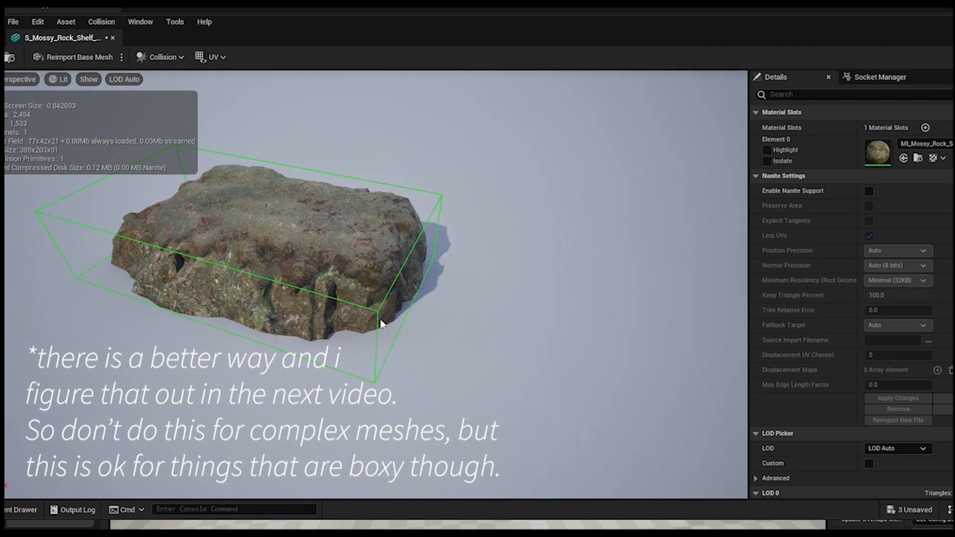
- Select the collision box and scale it slightly in its horizontal plane around the mossy rock
{"action": "left_click", "coordinate": [380, 368]}
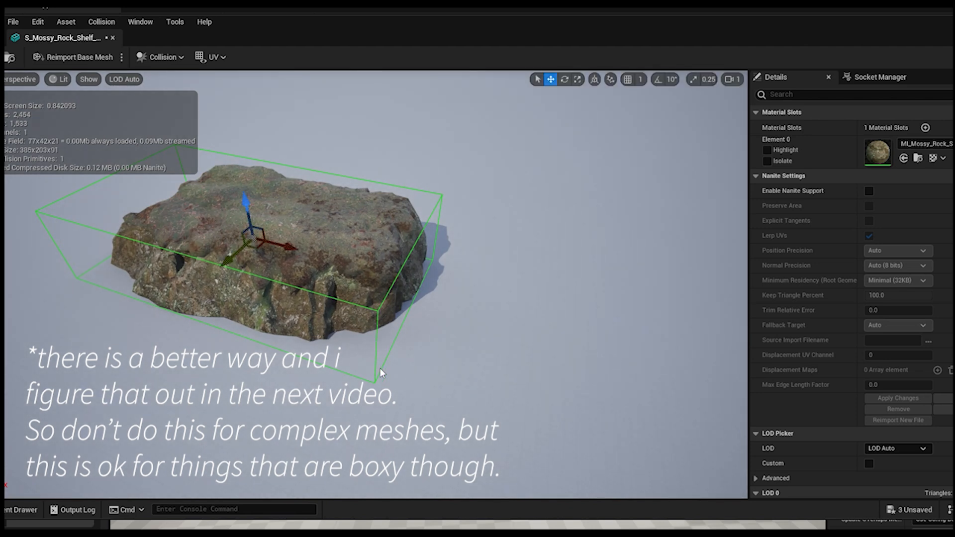
{"action": "left_click", "coordinate": [577, 79]}
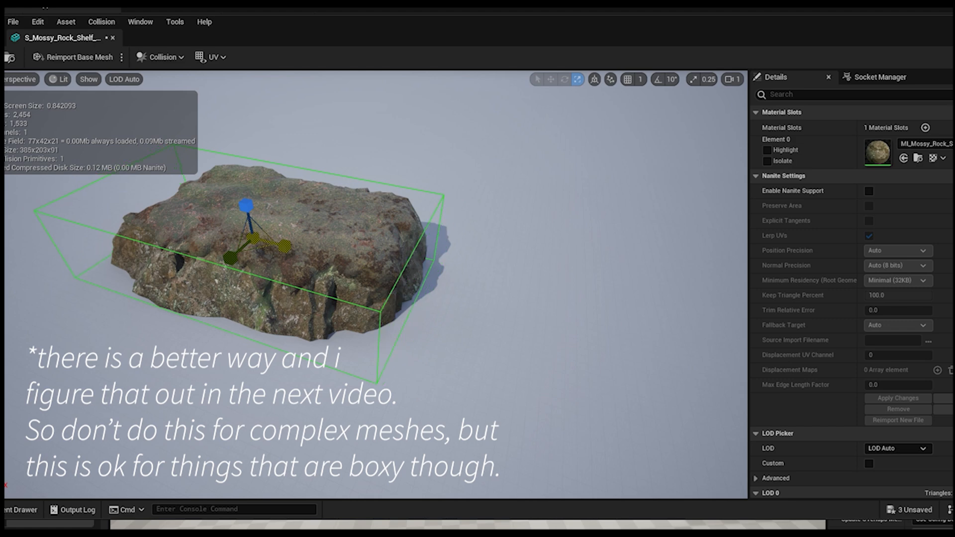
{"action": "mouse_move", "coordinate": [220, 281]}
{"action": "right_mouse_down"}
{"action": "mouse_move", "coordinate": [249, 229]}
{"action": "mouse_move", "coordinate": [228, 288]}
{"action": "mouse_move", "coordinate": [221, 282]}
{"action": "right_mouse_up"}
{"action": "mouse_move", "coordinate": [223, 219]}
{"action": "left_mouse_down"}
{"action": "mouse_move", "coordinate": [222, 199]}
{"action": "mouse_move", "coordinate": [217, 215]}
{"action": "left_mouse_up"}
- Examine from several sides how closely the collision box fits the rock's top surface and ends
{"action": "right_click_drag", "start_coordinate": [261, 286], "coordinate": [383, 304]}
{"action": "key", "text": "s"}
{"action": "key", "text": "e"}
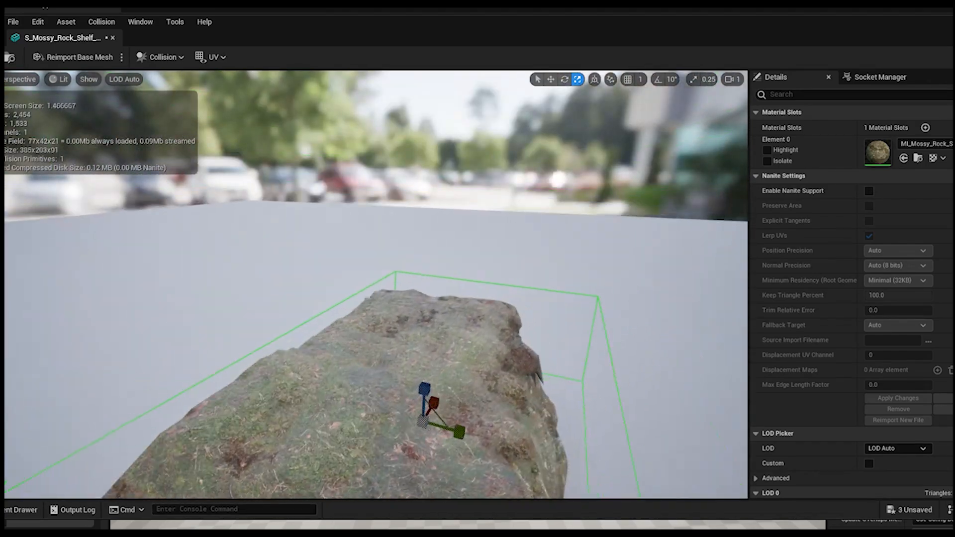
{"action": "key", "text": "d"}
{"action": "key", "text": "q"}
{"action": "key", "text": "a"}
{"action": "key", "text": "s"}
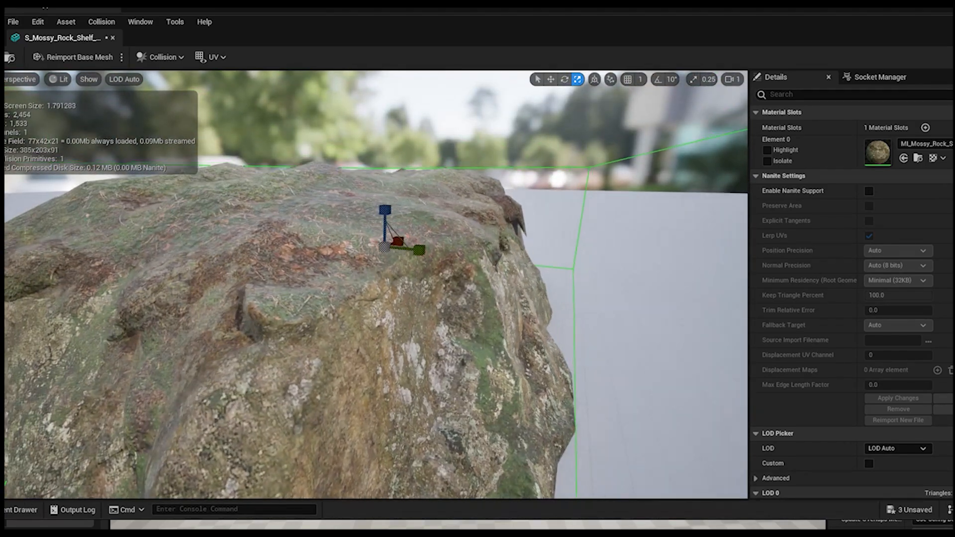
{"action": "key", "text": "d"}
{"action": "left_click", "coordinate": [484, 296]}
{"action": "right_click_drag", "start_coordinate": [484, 296], "coordinate": [456, 329]}
{"action": "key", "text": "s"}
{"action": "key", "text": "w"}
{"action": "right_click_drag", "start_coordinate": [384, 361], "coordinate": [384, 343]}
{"action": "key", "text": "w"}
{"action": "key", "text": "s"}
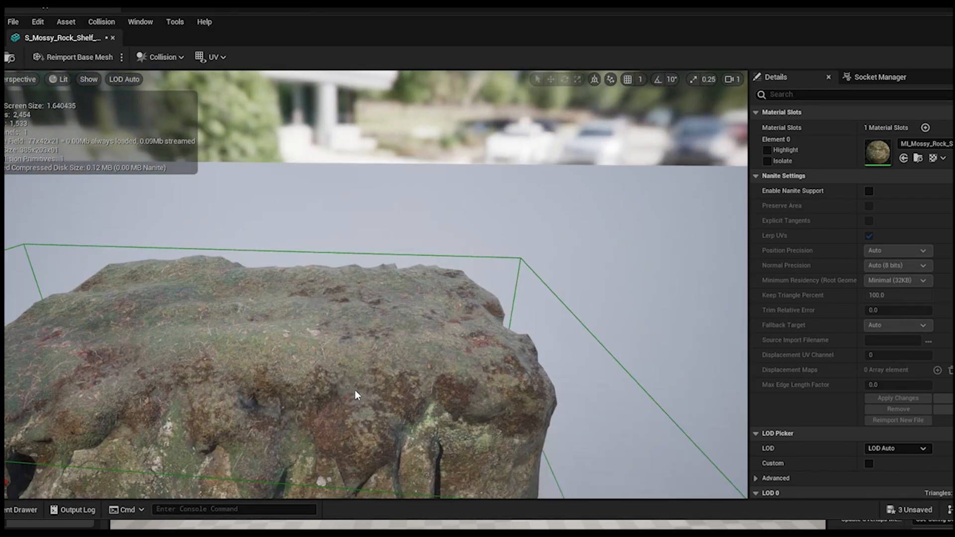
- Save the mossy rock mesh with its box collision, cancel the base mesh reimport, and return to the level
{"action": "left_click", "coordinate": [13, 22]}
{"action": "left_click", "coordinate": [43, 115]}
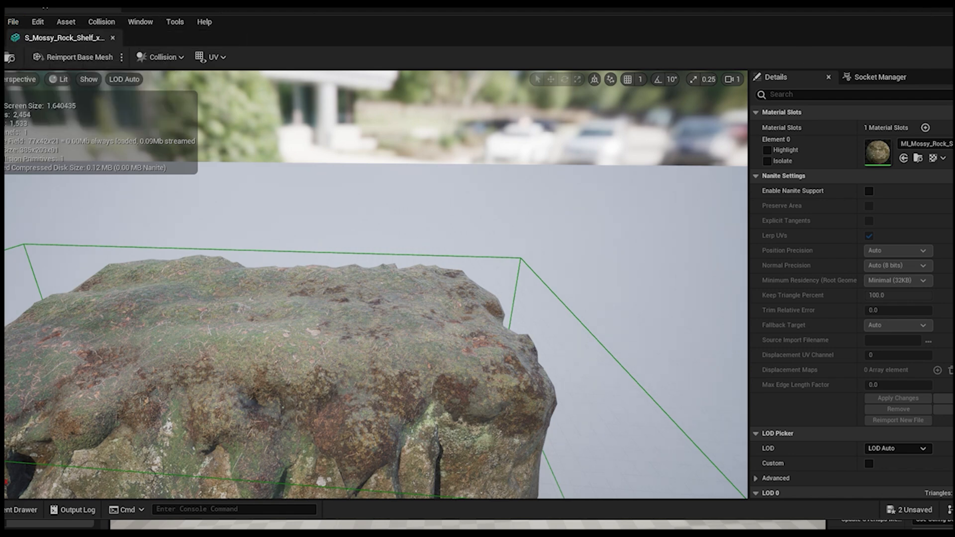
{"action": "left_click", "coordinate": [72, 57]}
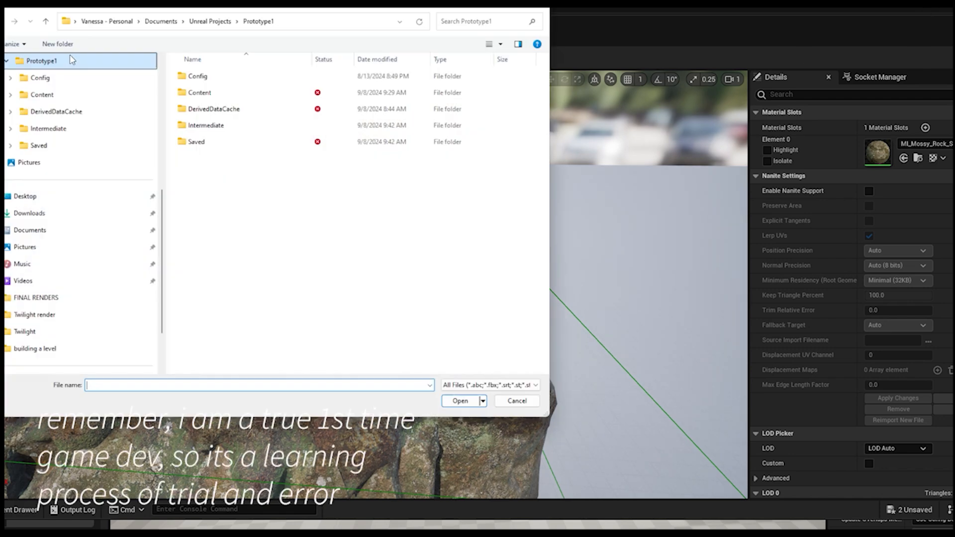
{"action": "left_click", "coordinate": [530, 411]}
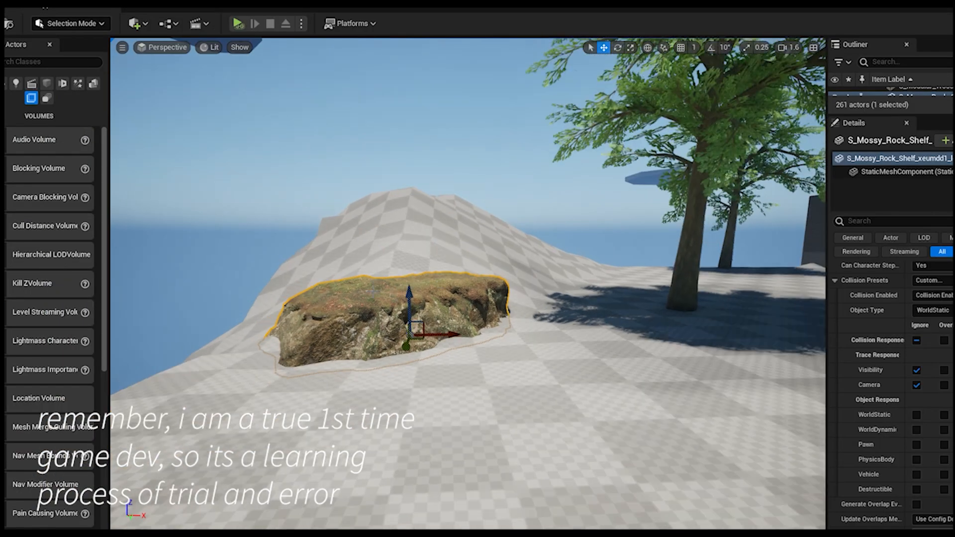
{"action": "key", "text": "Escape"}
- Start a play session from the ground near the mossy rock, run and jump the character onto it, and end the session
{"action": "right_click", "coordinate": [464, 354]}
{"action": "left_click", "coordinate": [529, 351]}
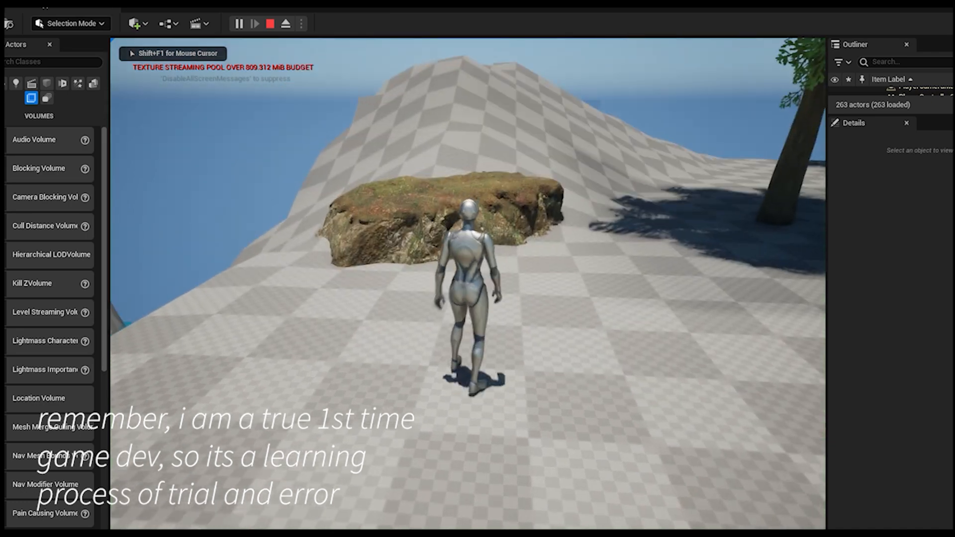
{"action": "key", "text": "w"}
{"action": "key", "text": "space"}
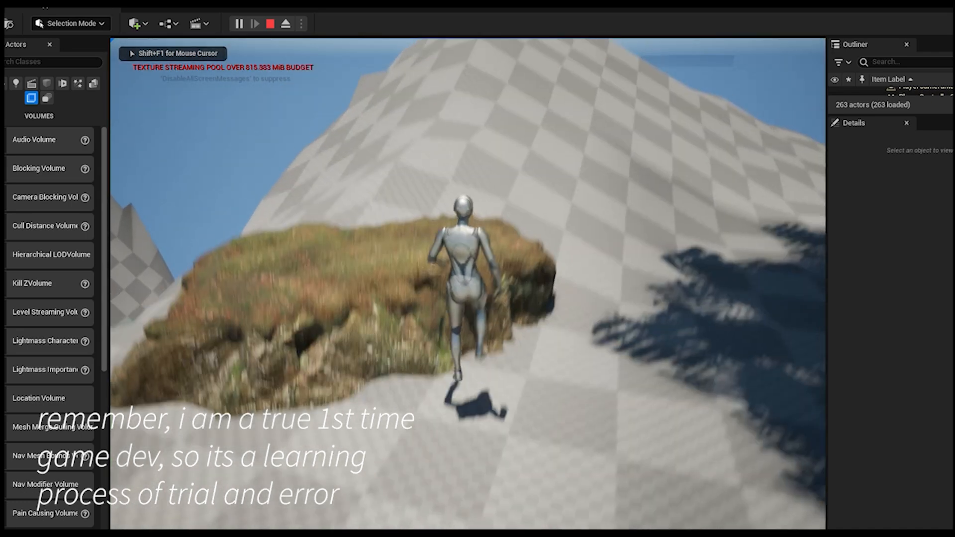
{"action": "key", "text": "a"}
{"action": "key", "text": "d"}
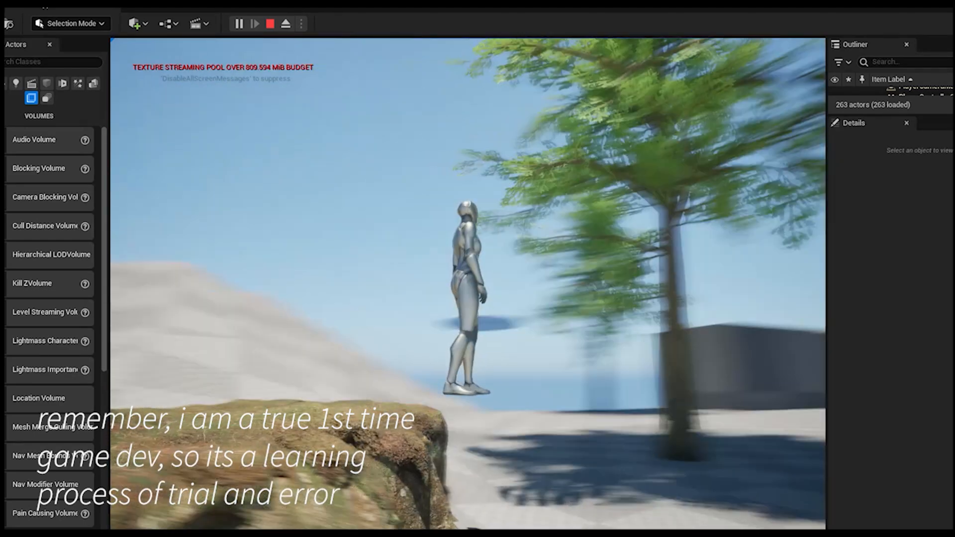
{"action": "key", "text": "Escape"}
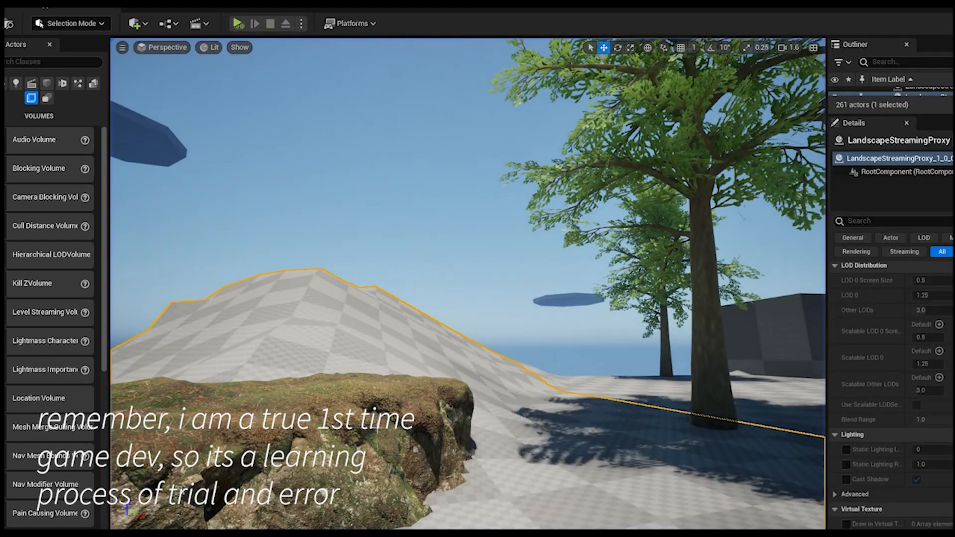
- Reopen the mossy rock's static mesh and delete its box collision
{"action": "left_click", "coordinate": [374, 428]}
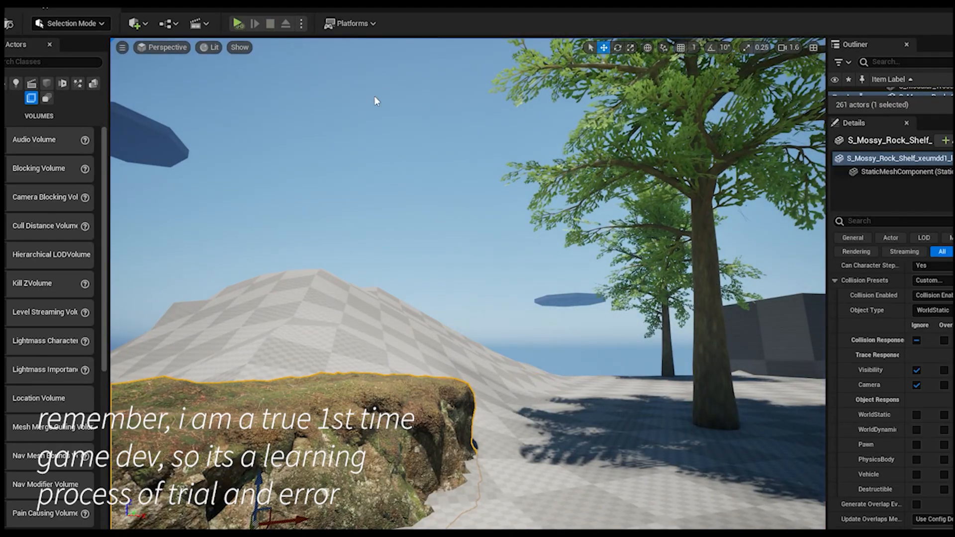
{"action": "key", "text": "ctrl+e"}
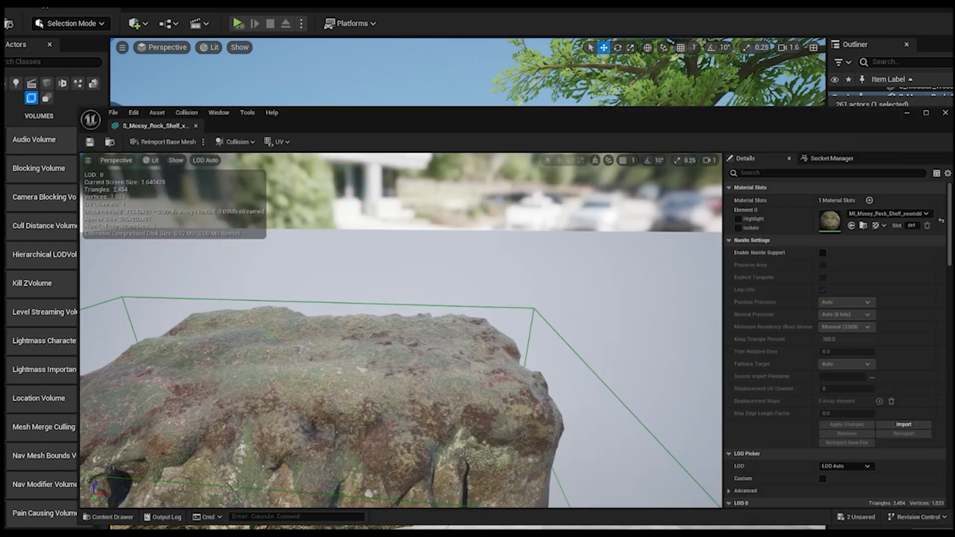
{"action": "scroll", "coordinate": [539, 212], "scroll_direction": "down", "scroll_amount": 5}
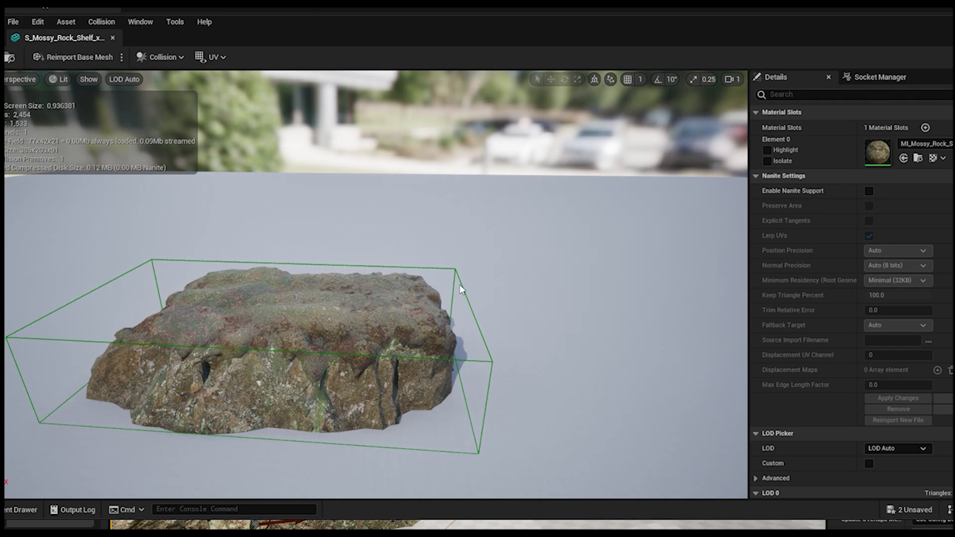
{"action": "left_click", "coordinate": [302, 315]}
{"action": "key", "text": "Delete"}
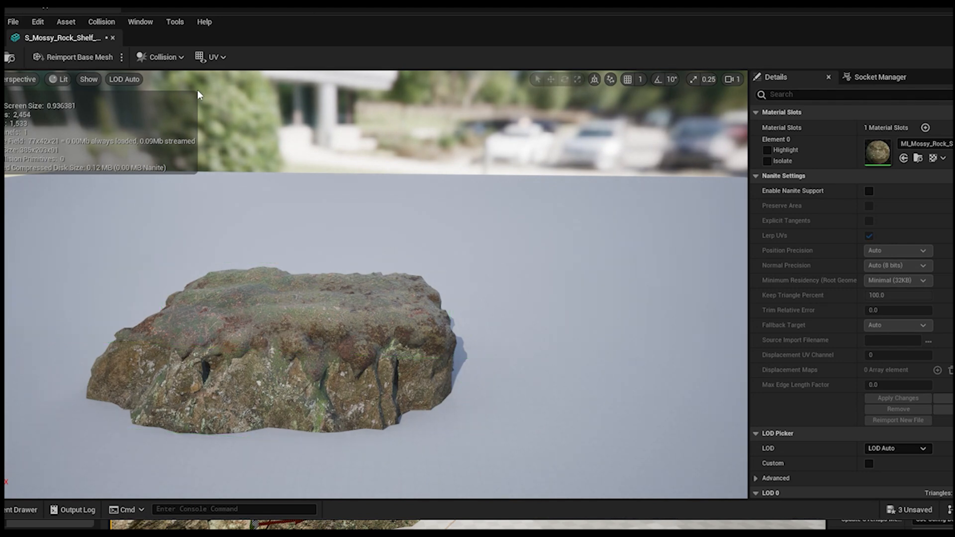
- Add a capsule simplified collision to the mossy rock mesh and stretch it along the rock's length
{"action": "left_click", "coordinate": [173, 58]}
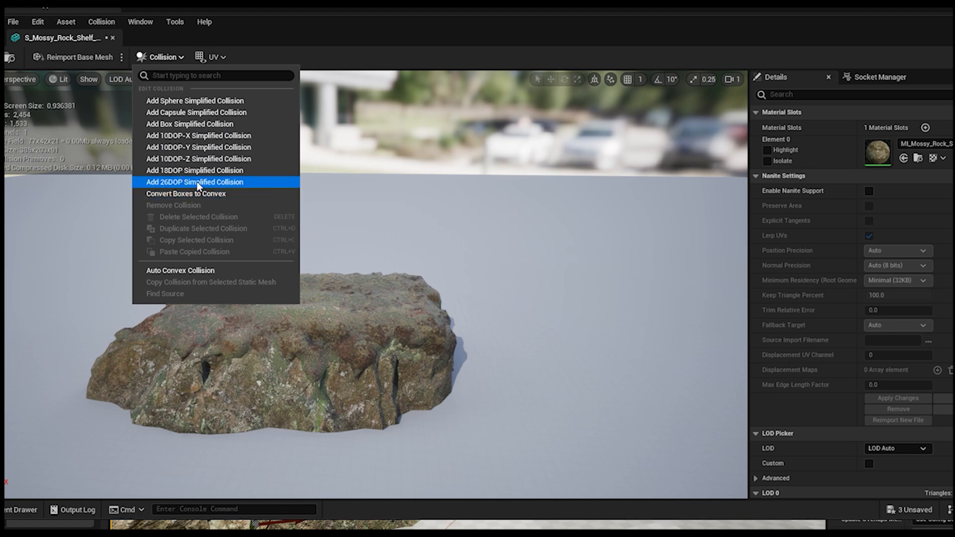
{"action": "left_click", "coordinate": [179, 112]}
{"action": "right_click_drag", "start_coordinate": [355, 352], "coordinate": [380, 377]}
{"action": "right_click_drag", "start_coordinate": [160, 246], "coordinate": [118, 235]}
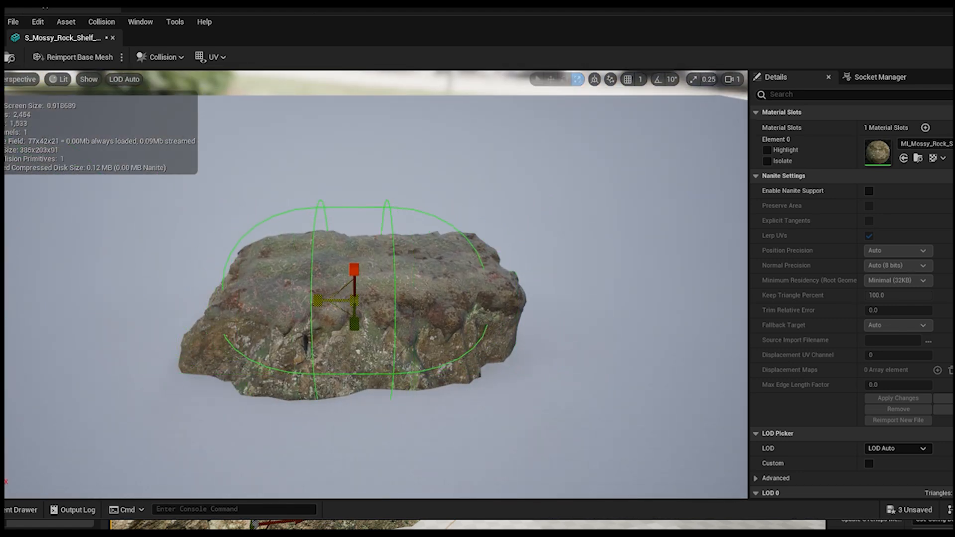
{"action": "left_click_drag", "start_coordinate": [318, 301], "coordinate": [287, 301]}
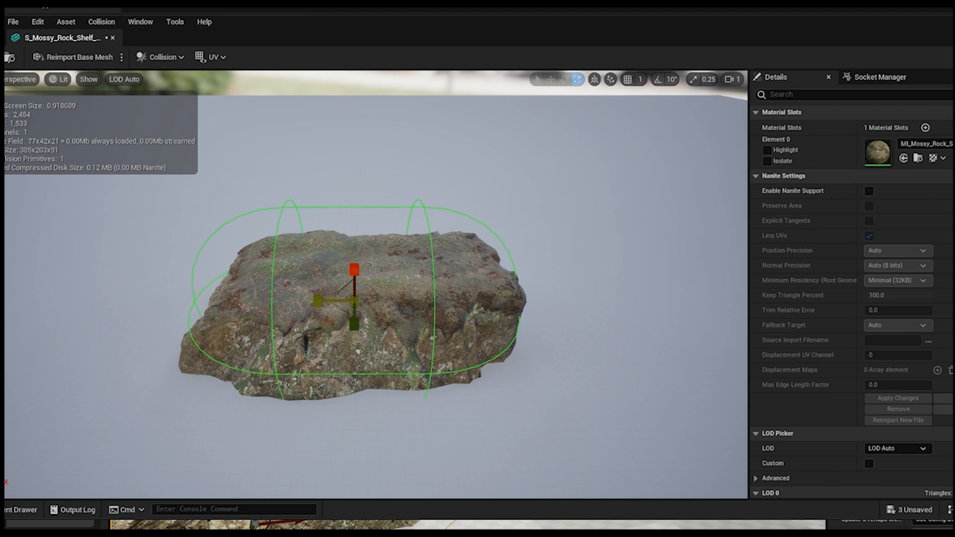
- Lower the collision capsule until its top meets the rock's top surface, and lengthen it further toward both ends
{"action": "right_click_drag", "start_coordinate": [318, 301], "coordinate": [316, 278]}
{"action": "mouse_move", "coordinate": [389, 374]}
{"action": "right_mouse_down"}
{"action": "mouse_move", "coordinate": [392, 366]}
{"action": "mouse_move", "coordinate": [392, 381]}
{"action": "right_mouse_up"}
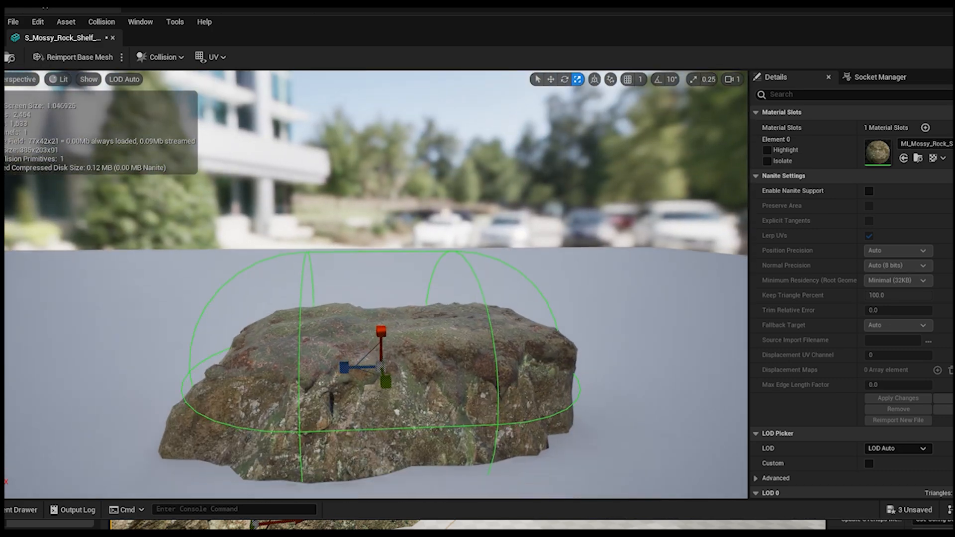
{"action": "middle_click_drag", "start_coordinate": [392, 381], "coordinate": [393, 404]}
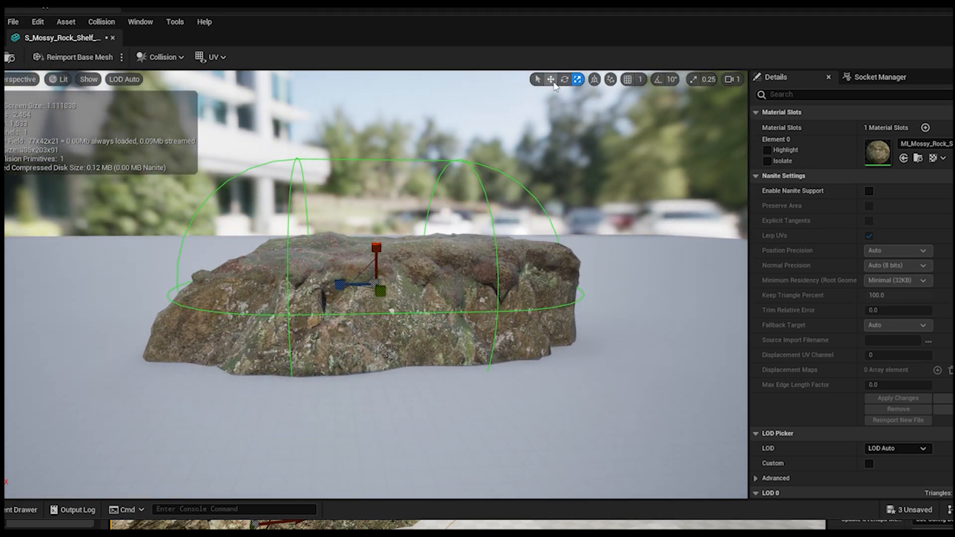
{"action": "left_click", "coordinate": [551, 79]}
{"action": "left_click_drag", "start_coordinate": [381, 241], "coordinate": [369, 323]}
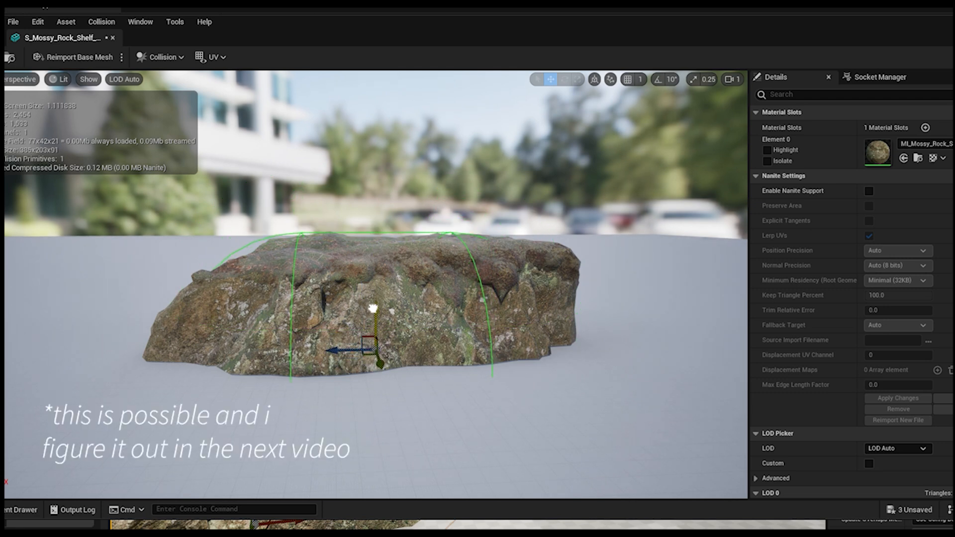
{"action": "left_click", "coordinate": [577, 80]}
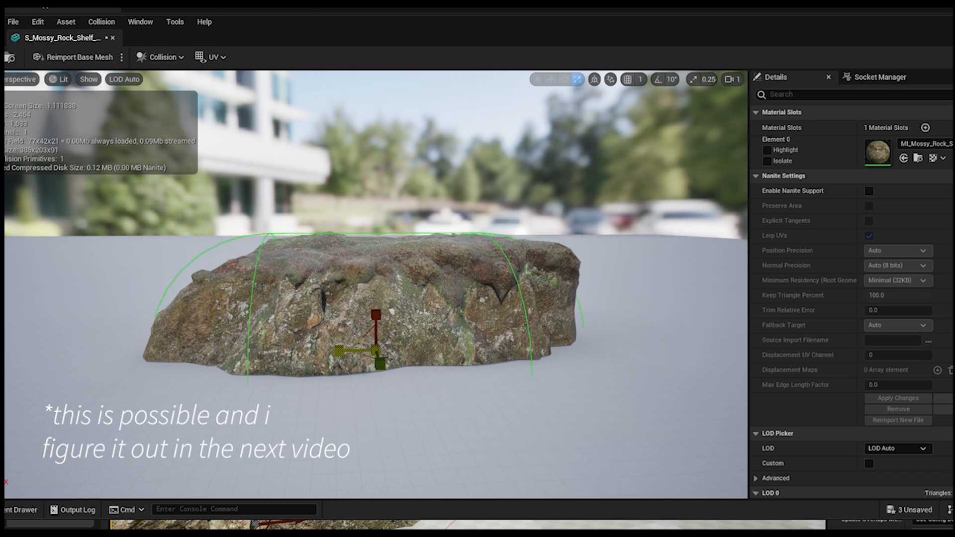
- Shift the collision capsule slightly sideways across the rock's width and check its fit from above
{"action": "right_click_drag", "start_coordinate": [337, 348], "coordinate": [388, 354]}
{"action": "scroll", "coordinate": [373, 341], "scroll_direction": "up", "scroll_amount": 4}
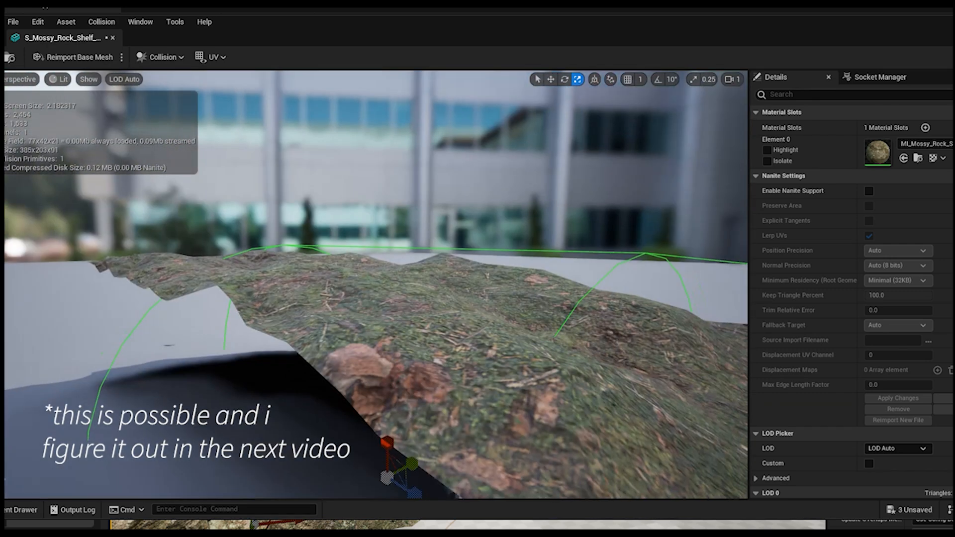
{"action": "scroll", "coordinate": [390, 355], "scroll_direction": "down", "scroll_amount": 3}
{"action": "left_click", "coordinate": [431, 155]}
{"action": "right_click_drag", "start_coordinate": [431, 155], "coordinate": [453, 234]}
{"action": "right_click_drag", "start_coordinate": [339, 169], "coordinate": [368, 99]}
{"action": "key", "text": "q"}
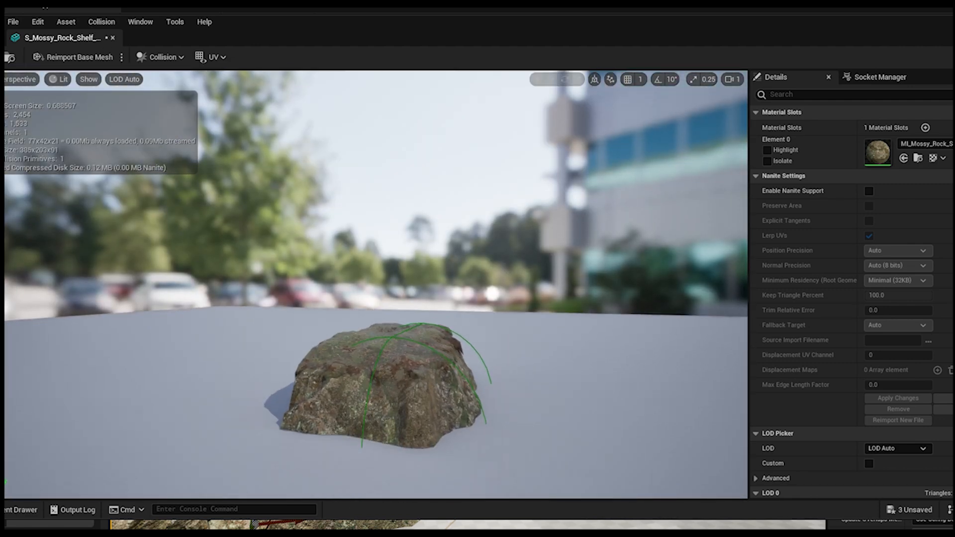
{"action": "middle_click_drag", "start_coordinate": [554, 362], "coordinate": [572, 426]}
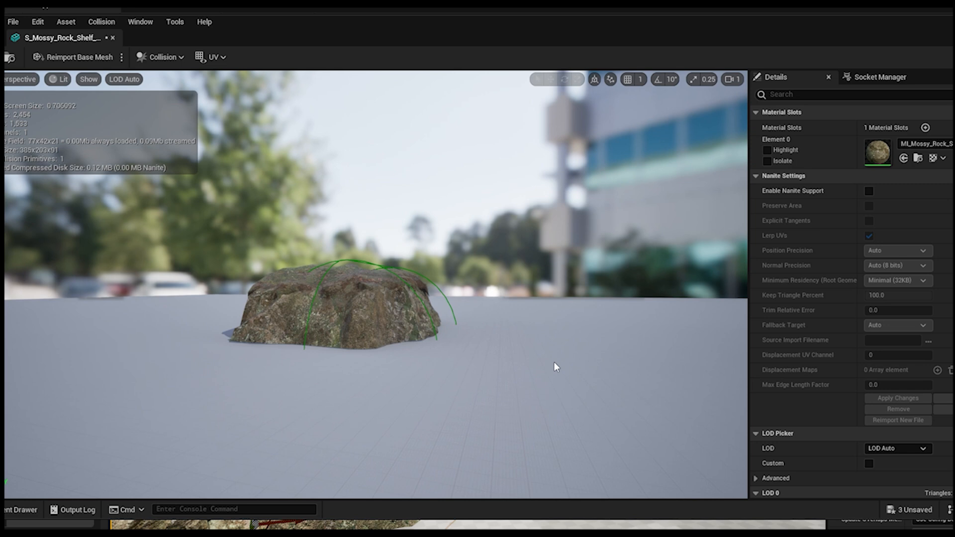
{"action": "left_click", "coordinate": [442, 293]}
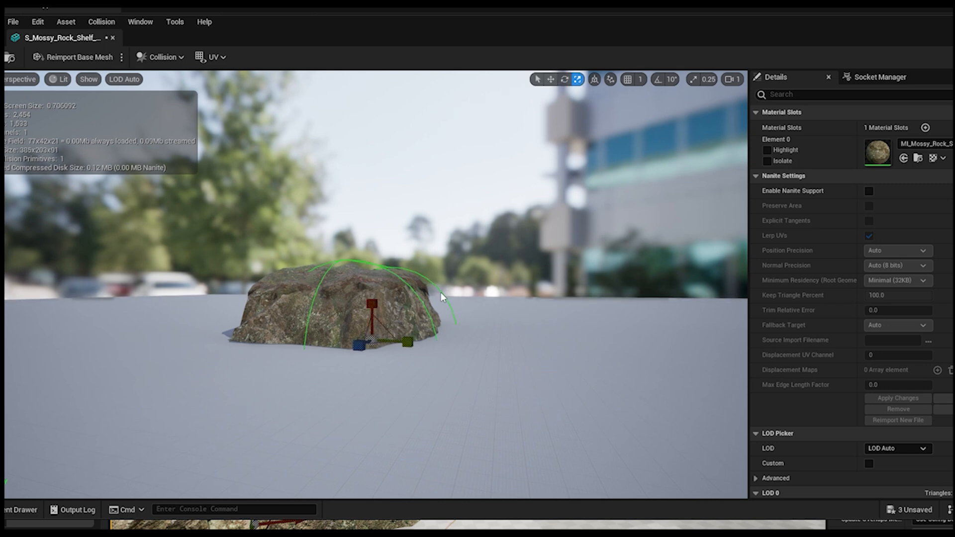
{"action": "left_click", "coordinate": [550, 80]}
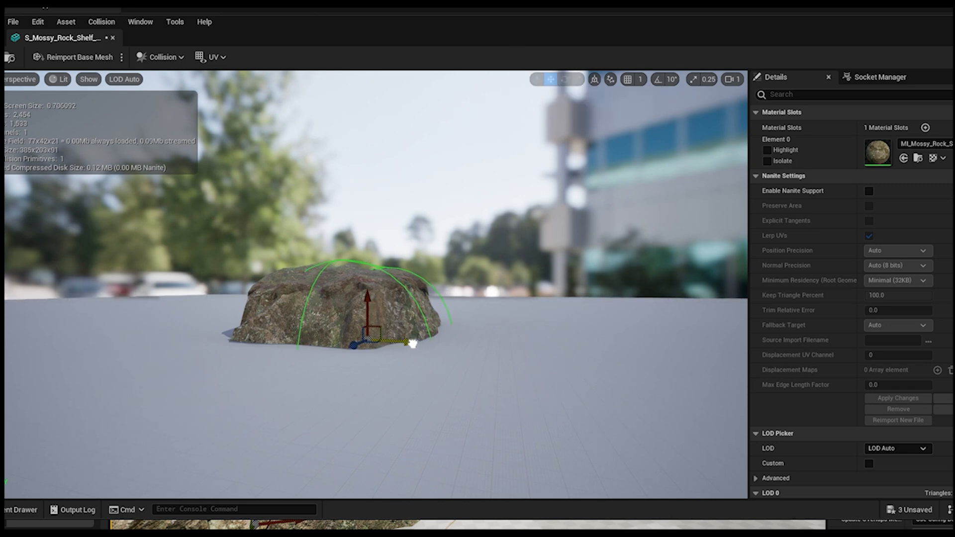
{"action": "left_click_drag", "start_coordinate": [412, 343], "coordinate": [409, 343]}
{"action": "left_click_drag", "start_coordinate": [463, 269], "coordinate": [478, 298]}
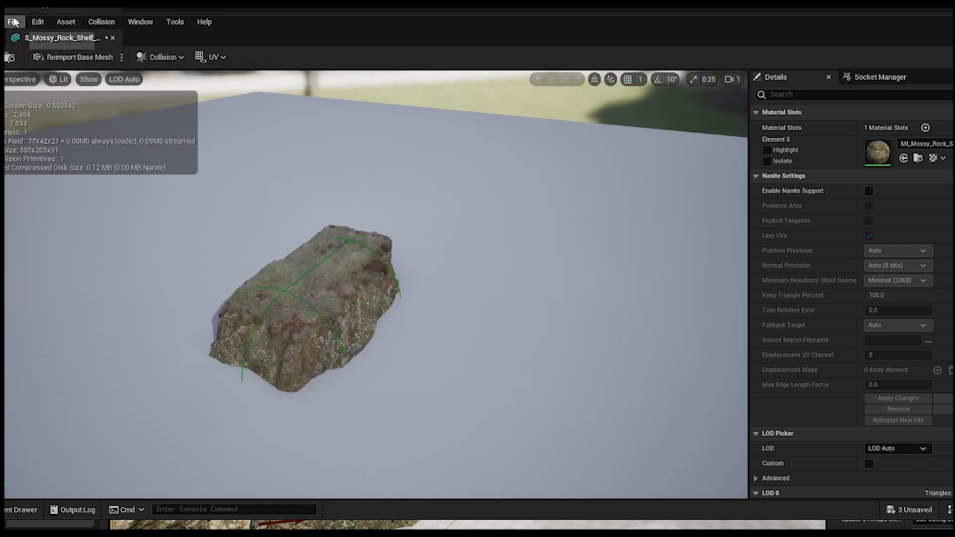
- Save the mossy rock's static mesh and start a playtest on the ground near the rock shelf
{"action": "left_click", "coordinate": [14, 22]}
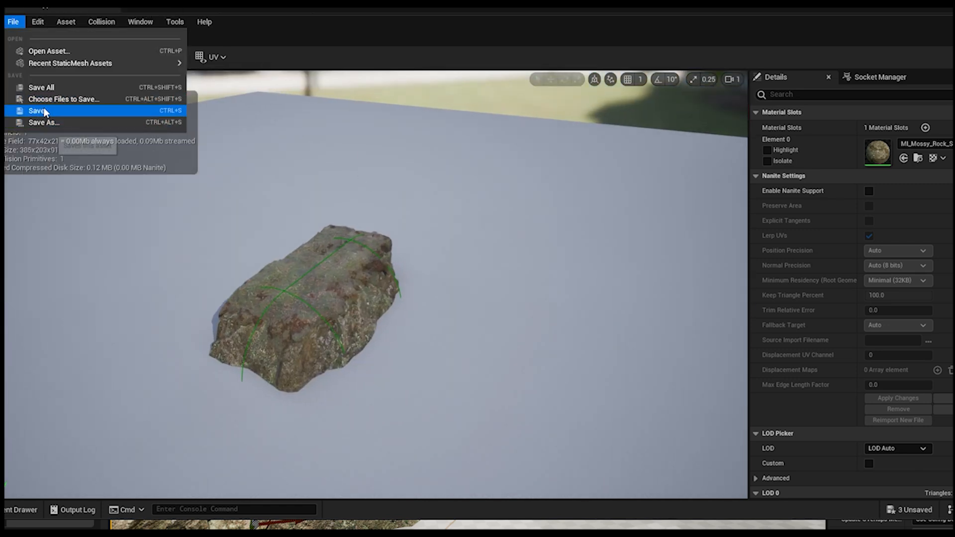
{"action": "left_click", "coordinate": [30, 110]}
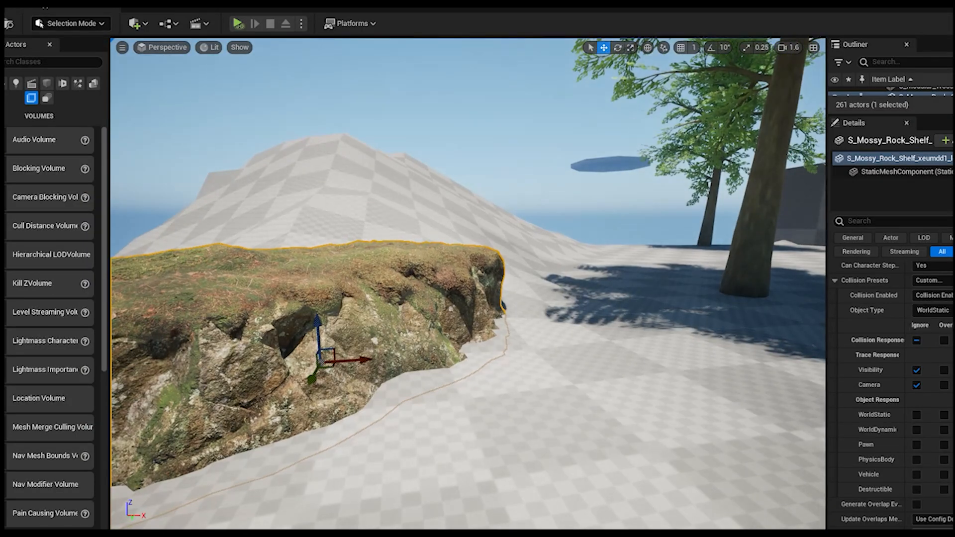
{"action": "left_click", "coordinate": [515, 439]}
{"action": "scroll", "coordinate": [514, 439], "scroll_direction": "down", "scroll_amount": 5}
{"action": "right_click_drag", "start_coordinate": [514, 440], "coordinate": [519, 463]}
{"action": "right_click", "coordinate": [464, 328]}
{"action": "left_click", "coordinate": [522, 315]}
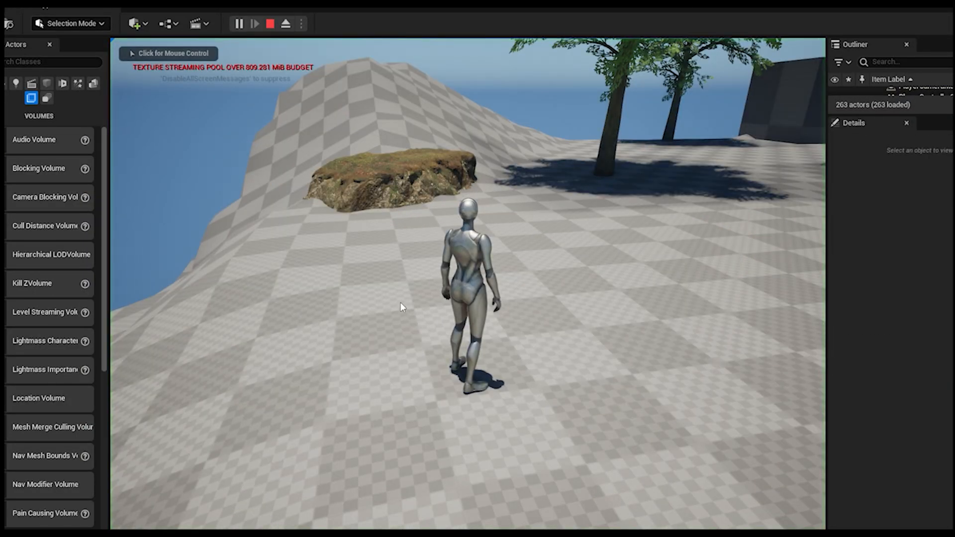
{"action": "left_click", "coordinate": [400, 303]}
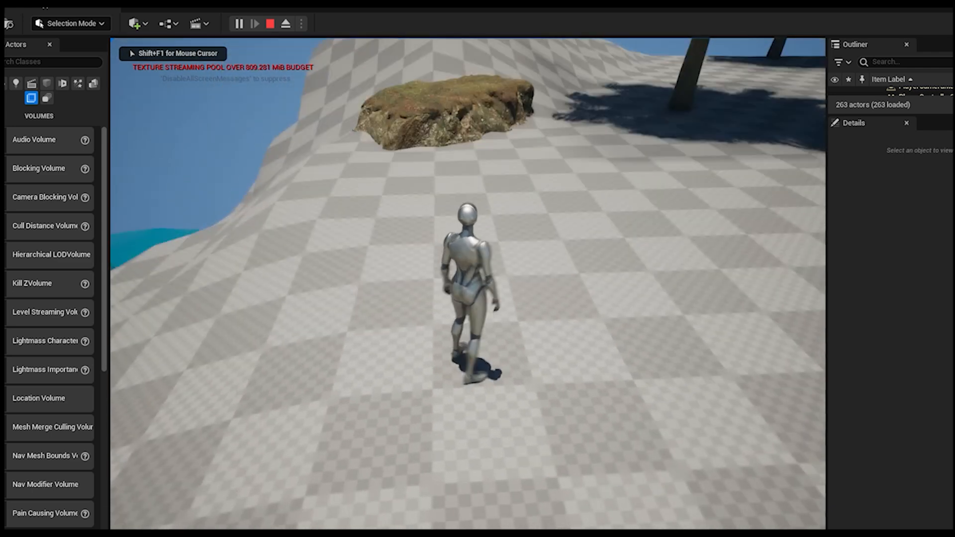
- Walk and jump the character around and onto the mossy rock to test its capsule collision, and end the playtest
{"action": "key", "text": "w"}
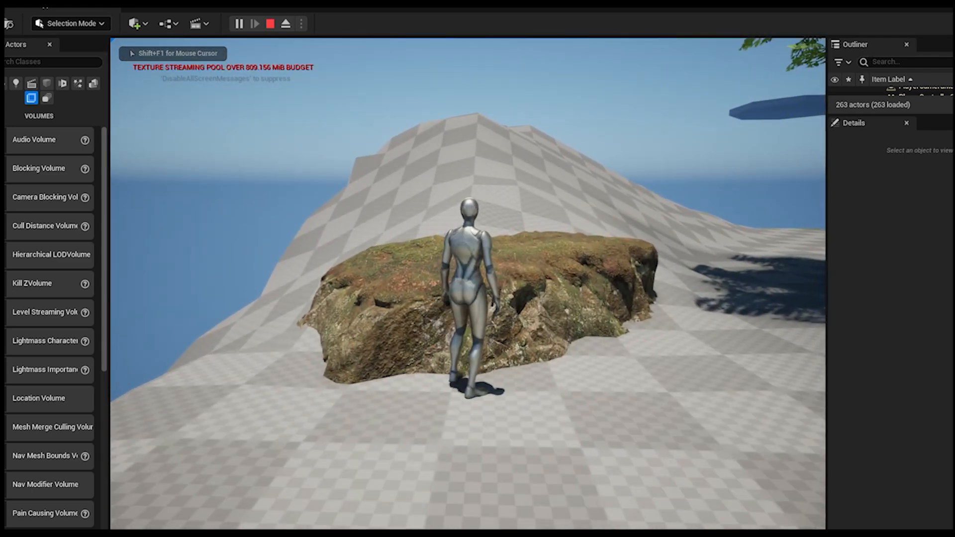
{"action": "key", "text": "space"}
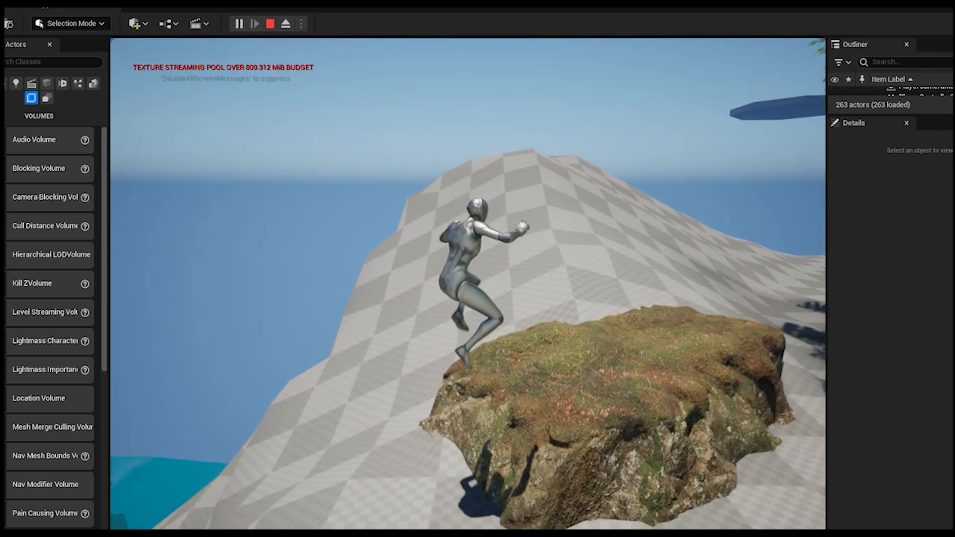
{"action": "key", "text": "w"}
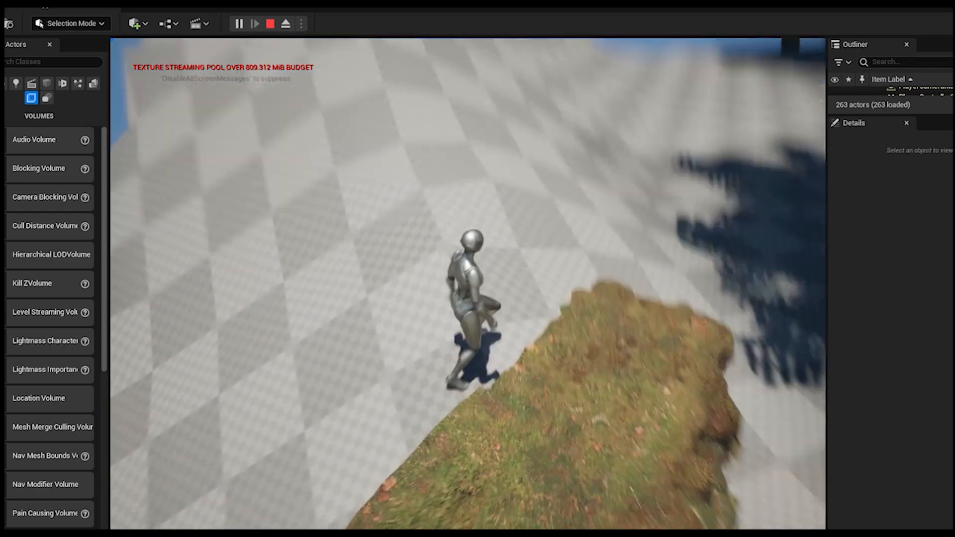
{"action": "key", "text": "w"}
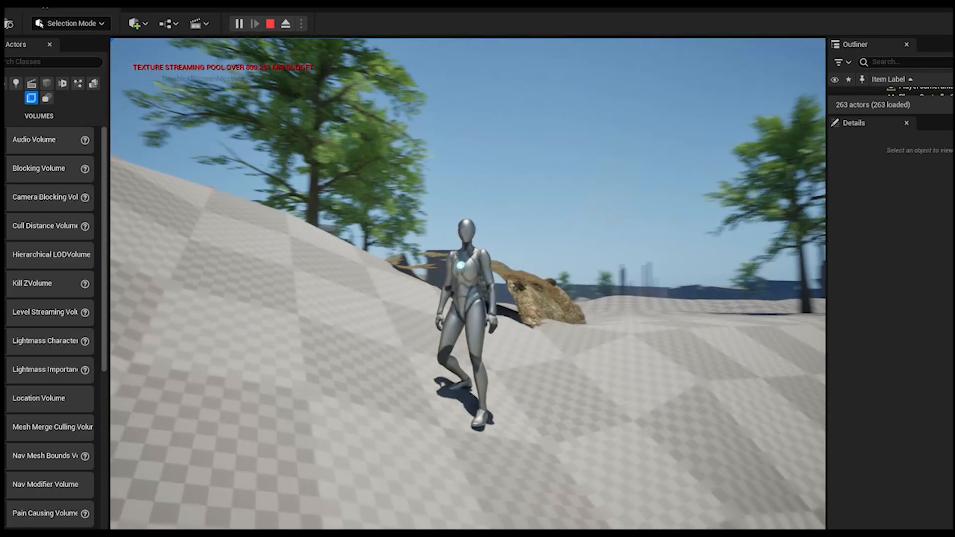
{"action": "key", "text": "space"}
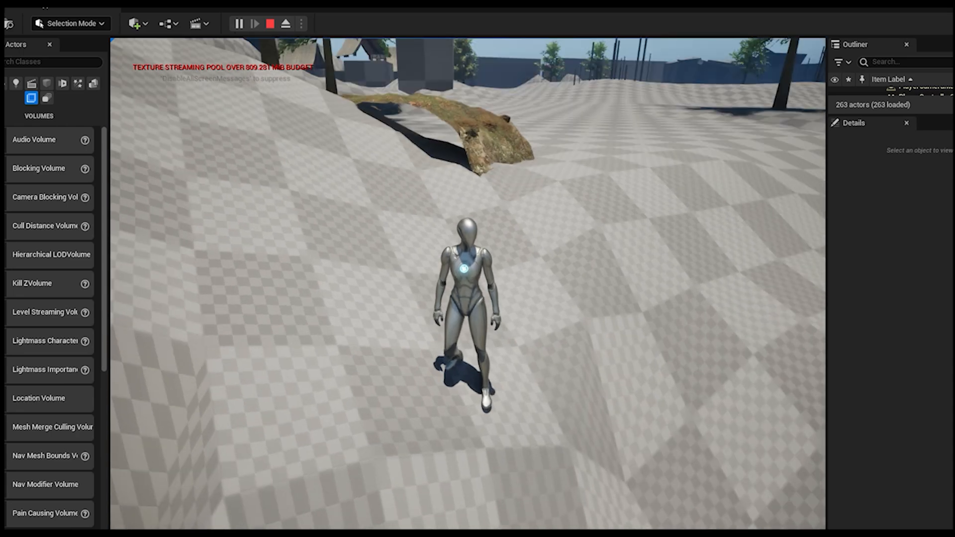
{"action": "key", "text": "w"}
{"action": "key", "text": "w"}
{"action": "key", "text": "space"}
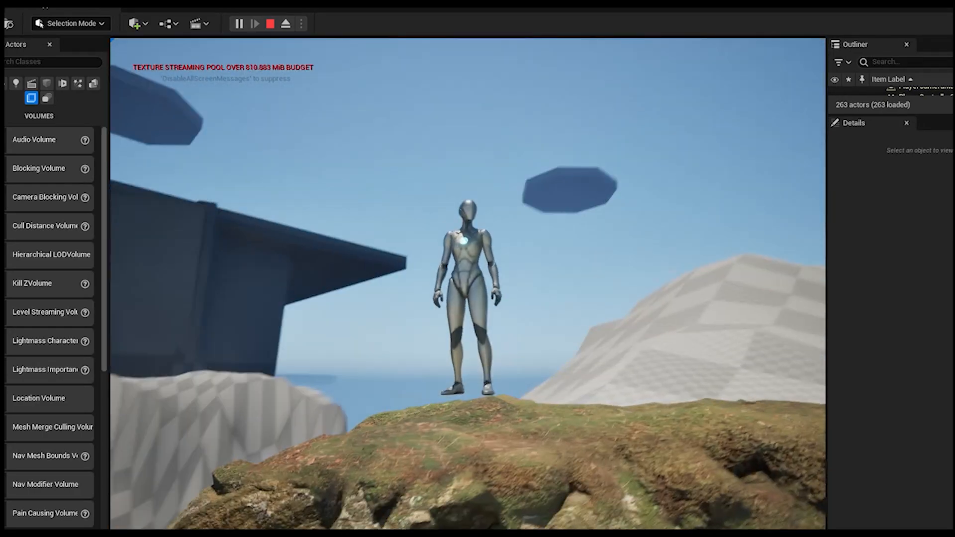
{"action": "key", "text": "Escape"}
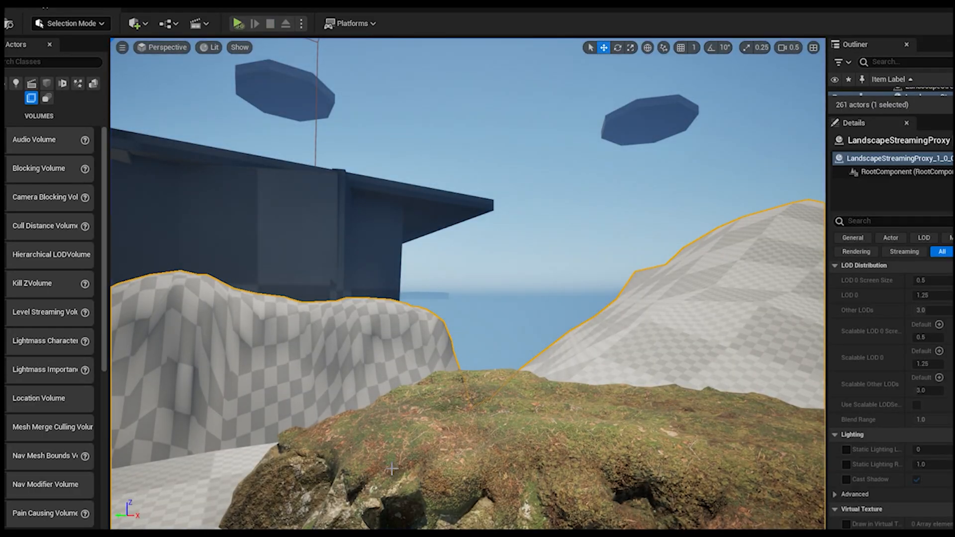
- Reopen the mossy rock's static mesh and examine the available collision options and the capsule's fit up close
{"action": "left_click", "coordinate": [587, 448]}
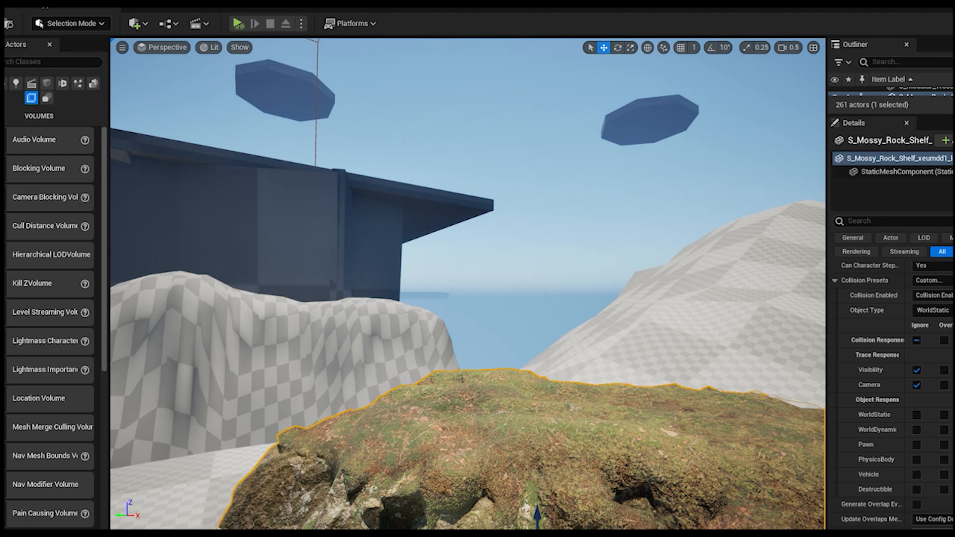
{"action": "key", "text": "ctrl+e"}
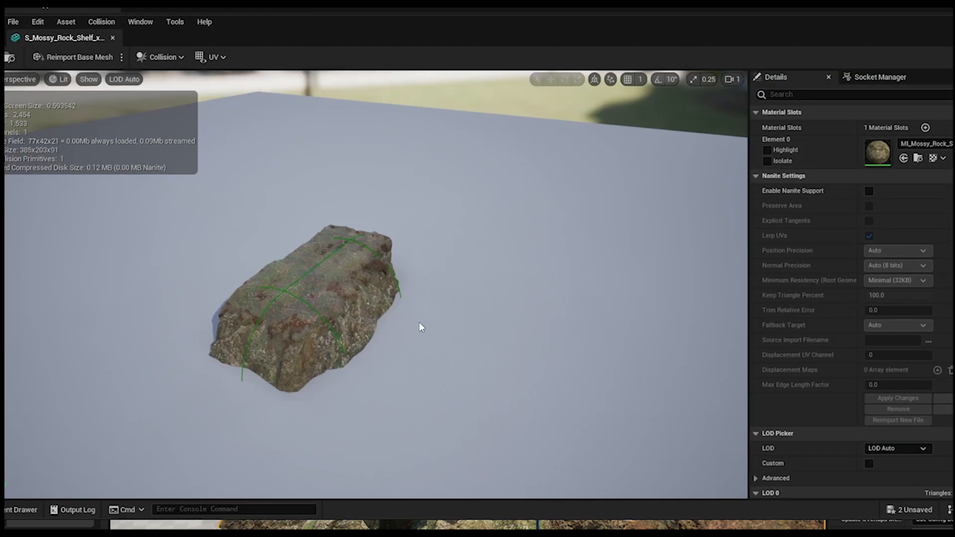
{"action": "left_click", "coordinate": [162, 56]}
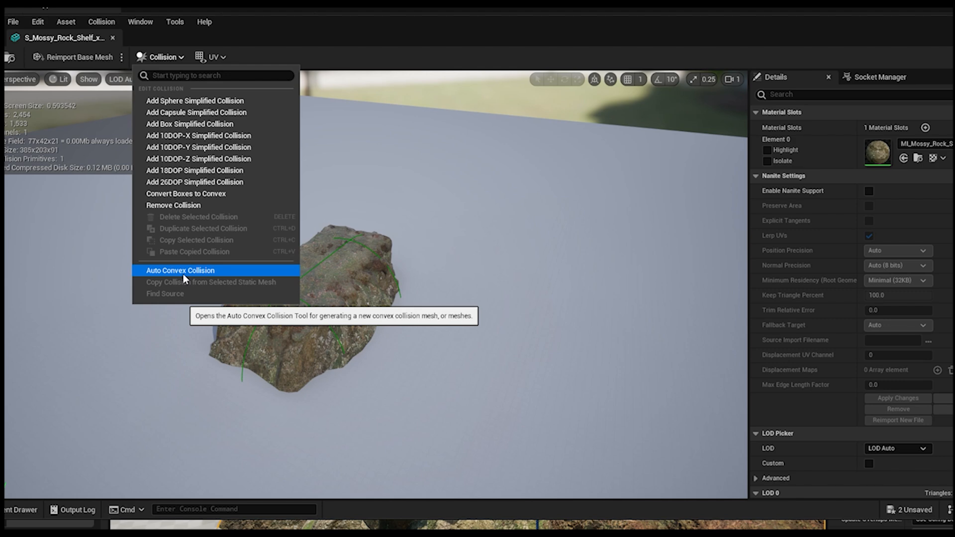
{"action": "left_click", "coordinate": [587, 289]}
{"action": "left_click_drag", "start_coordinate": [492, 351], "coordinate": [479, 332]}
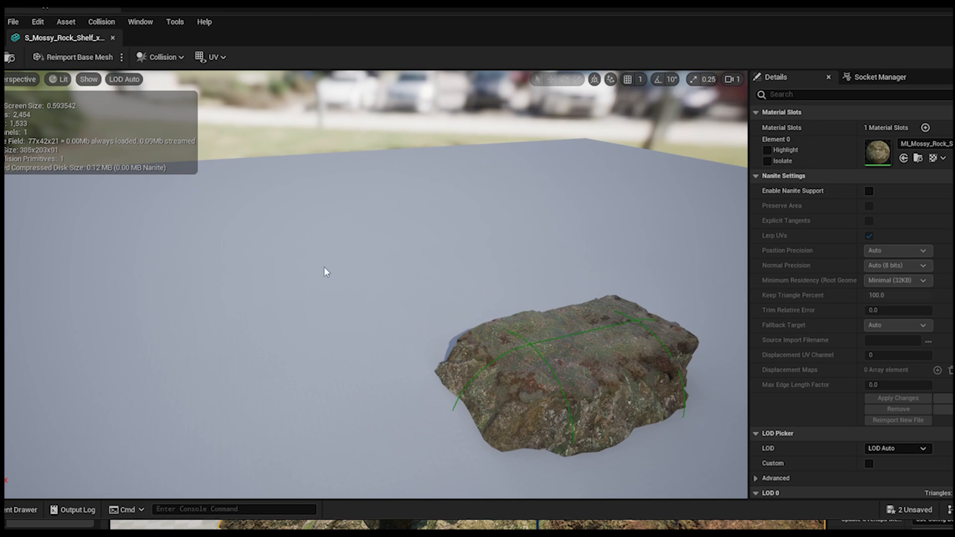
{"action": "mouse_move", "coordinate": [324, 268]}
{"action": "right_mouse_down"}
{"action": "mouse_move", "coordinate": [315, 270]}
{"action": "mouse_move", "coordinate": [326, 273]}
{"action": "mouse_move", "coordinate": [323, 286]}
{"action": "mouse_move", "coordinate": [318, 278]}
{"action": "right_mouse_up"}
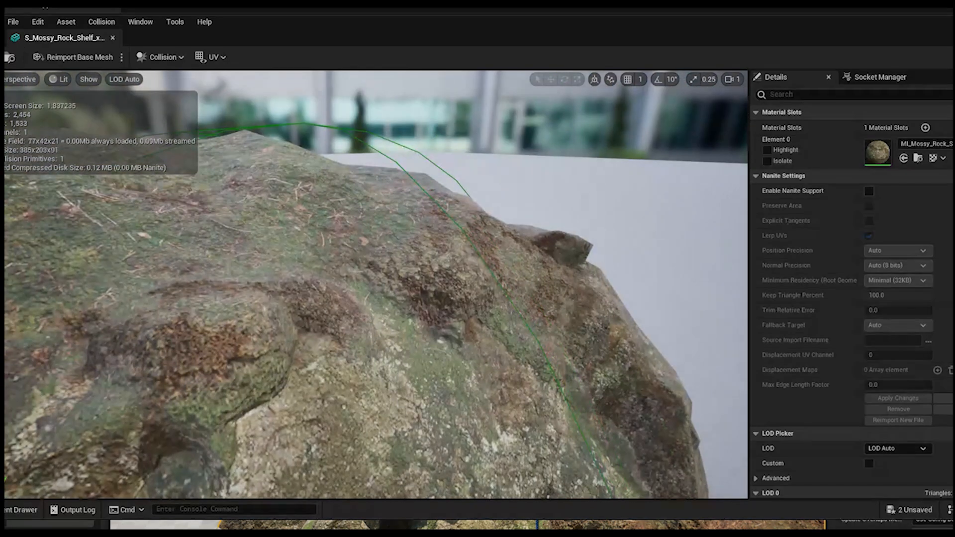
{"action": "key", "text": "f"}
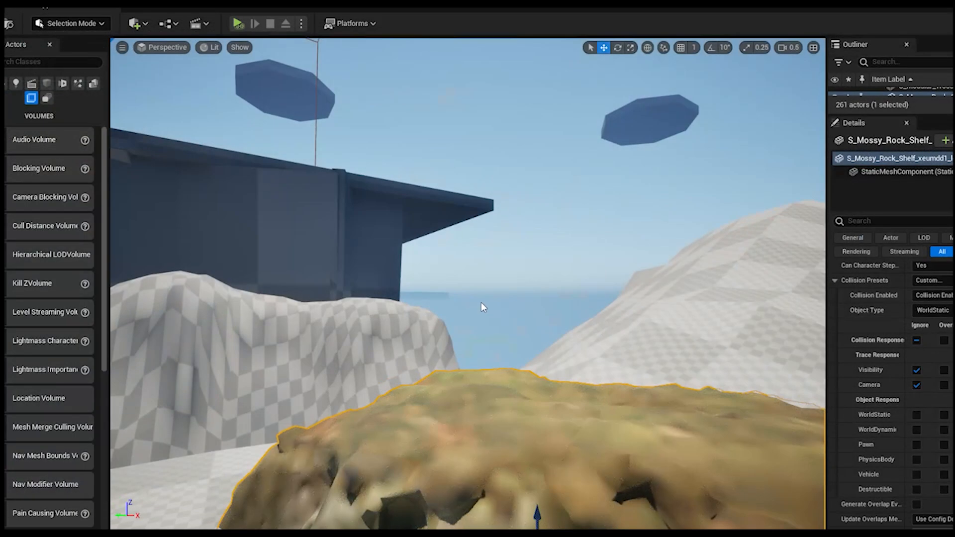
- Enlarge the Outliner and look through its actor list for the existing railing meshes
{"action": "scroll", "coordinate": [508, 327], "scroll_direction": "down", "scroll_amount": 3}
{"action": "right_click_drag", "start_coordinate": [523, 324], "coordinate": [349, 331]}
{"action": "mouse_move", "coordinate": [492, 353]}
{"action": "right_mouse_down"}
{"action": "mouse_move", "coordinate": [627, 350]}
{"action": "mouse_move", "coordinate": [492, 354]}
{"action": "right_mouse_up"}
{"action": "mouse_move", "coordinate": [493, 353]}
{"action": "middle_mouse_down"}
{"action": "mouse_move", "coordinate": [490, 291]}
{"action": "mouse_move", "coordinate": [494, 339]}
{"action": "middle_mouse_up"}
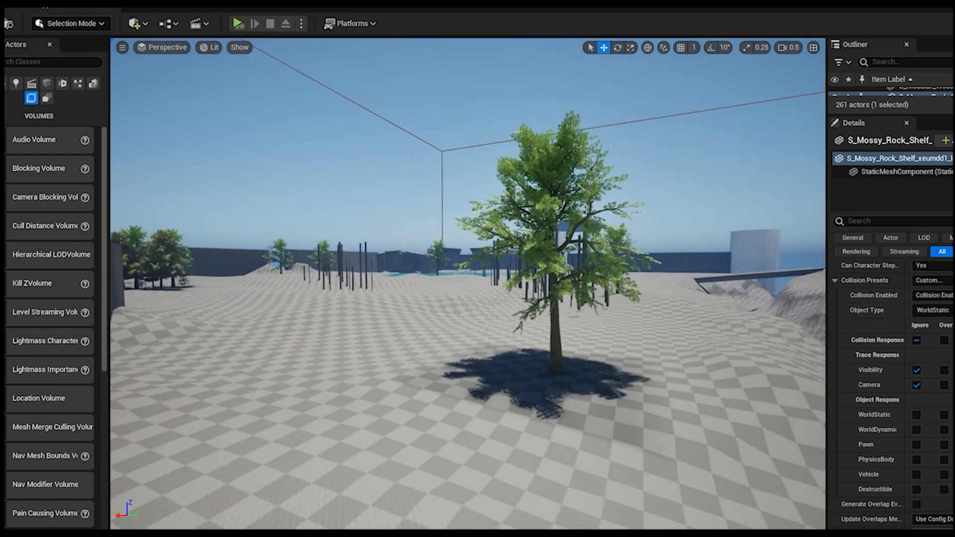
{"action": "left_click_drag", "start_coordinate": [937, 114], "coordinate": [936, 462]}
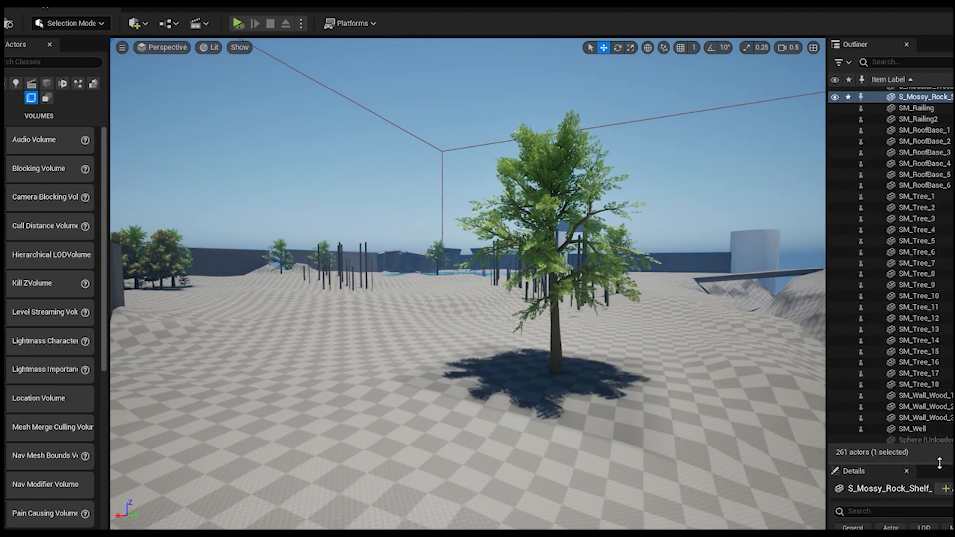
{"action": "scroll", "coordinate": [933, 267], "scroll_direction": "up", "scroll_amount": 4}
{"action": "scroll", "coordinate": [933, 267], "scroll_direction": "up", "scroll_amount": 4}
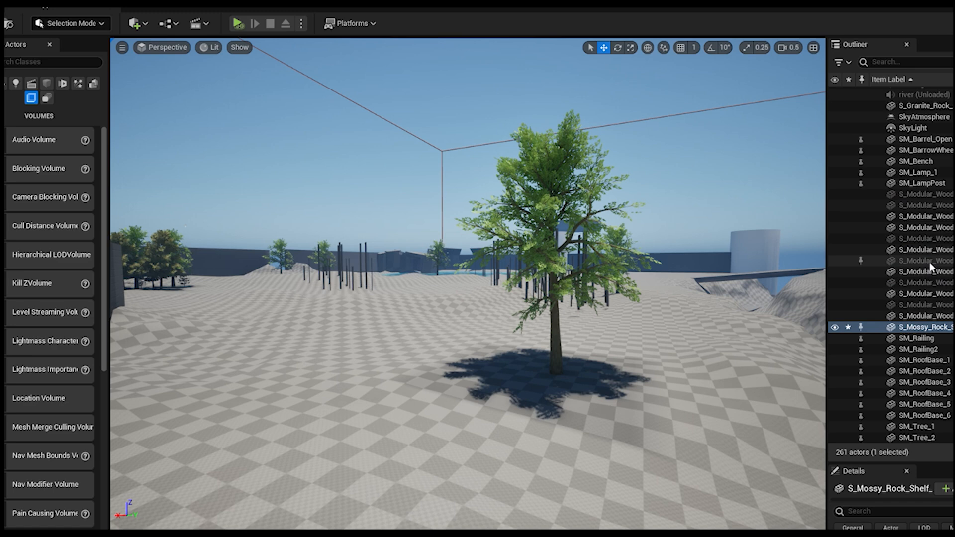
{"action": "scroll", "coordinate": [931, 268], "scroll_direction": "up", "scroll_amount": 5}
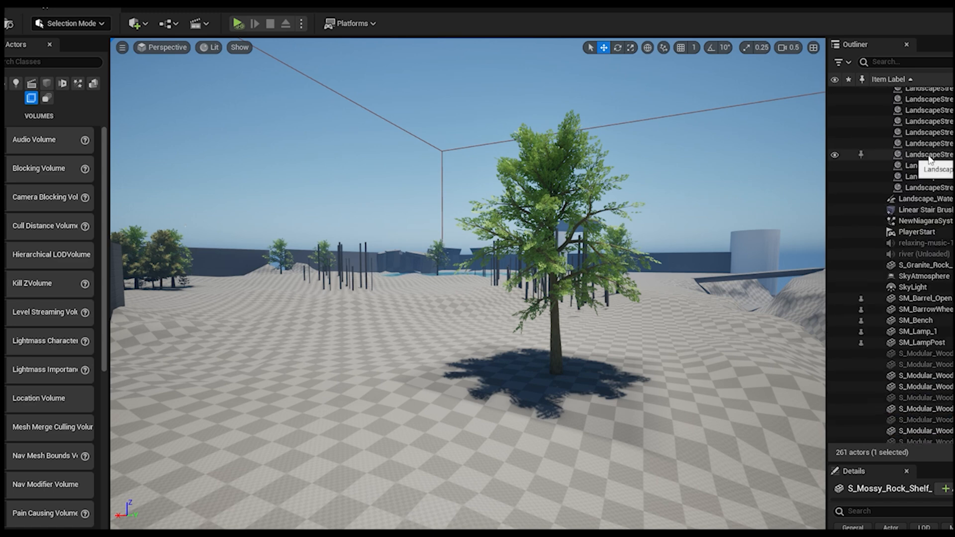
{"action": "scroll", "coordinate": [916, 252], "scroll_direction": "down", "scroll_amount": 10}
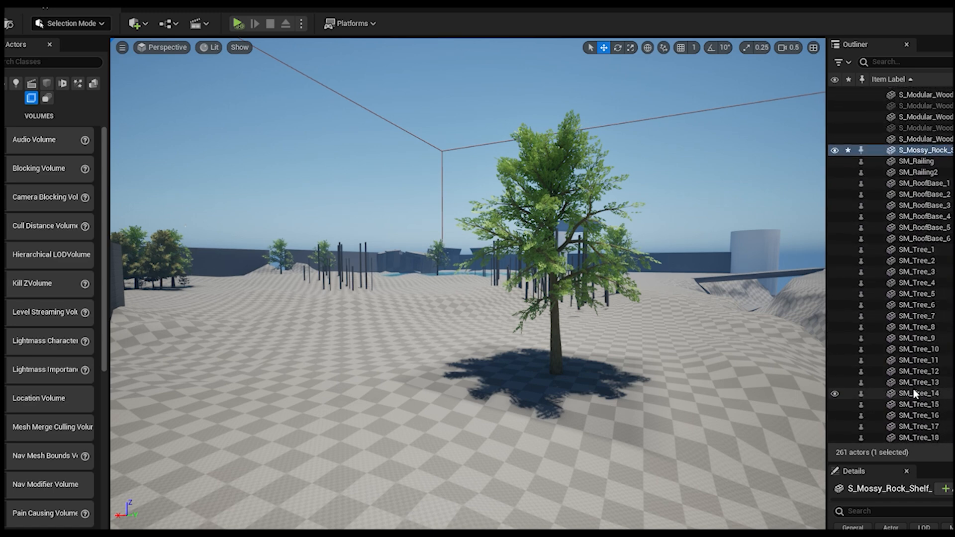
{"action": "scroll", "coordinate": [914, 393], "scroll_direction": "down", "scroll_amount": 5}
{"action": "key", "text": "f"}
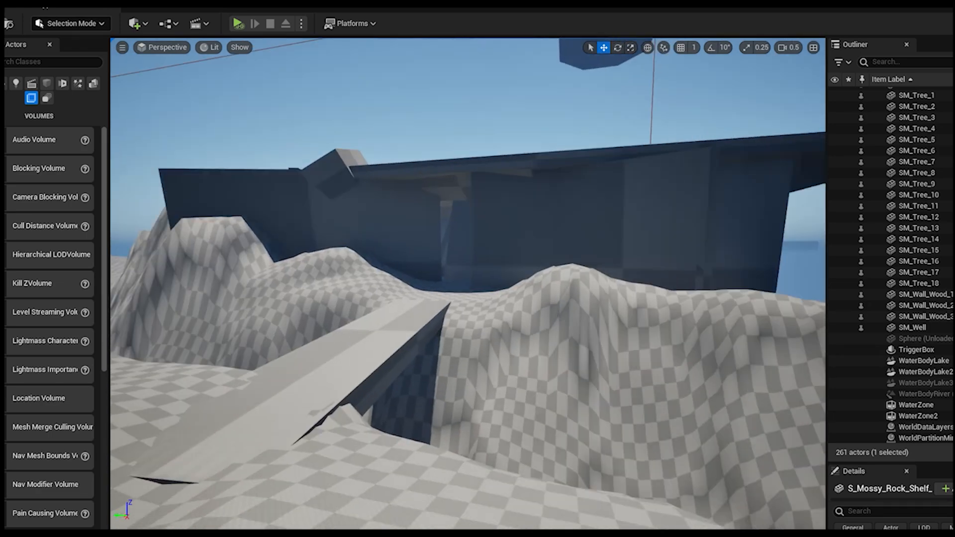
- Inspect the level from the bridge to the cliff terrace and select a wooden fence piece there for reference
{"action": "right_click_drag", "start_coordinate": [470, 415], "coordinate": [512, 409]}
{"action": "key", "text": "w"}
{"action": "right_click_drag", "start_coordinate": [352, 347], "coordinate": [301, 341]}
{"action": "scroll", "coordinate": [352, 347], "scroll_direction": "up", "scroll_amount": 5}
{"action": "key", "text": "w"}
{"action": "mouse_move", "coordinate": [384, 401]}
{"action": "right_mouse_down"}
{"action": "mouse_move", "coordinate": [416, 405]}
{"action": "mouse_move", "coordinate": [385, 400]}
{"action": "right_mouse_up"}
{"action": "key", "text": "w"}
{"action": "scroll", "coordinate": [514, 402], "scroll_direction": "up", "scroll_amount": 4}
{"action": "right_click_drag", "start_coordinate": [513, 402], "coordinate": [575, 434]}
{"action": "key", "text": "w"}
{"action": "key", "text": "w"}
{"action": "key", "text": "w"}
{"action": "scroll", "coordinate": [520, 413], "scroll_direction": "up", "scroll_amount": 1}
{"action": "key", "text": "s"}
{"action": "left_click", "coordinate": [482, 370]}
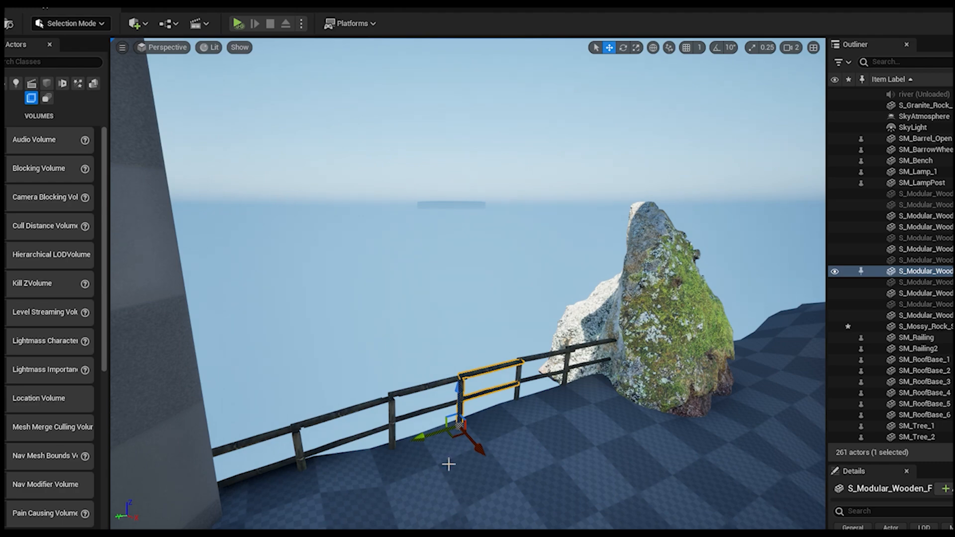
{"action": "right_click_drag", "start_coordinate": [447, 434], "coordinate": [685, 414]}
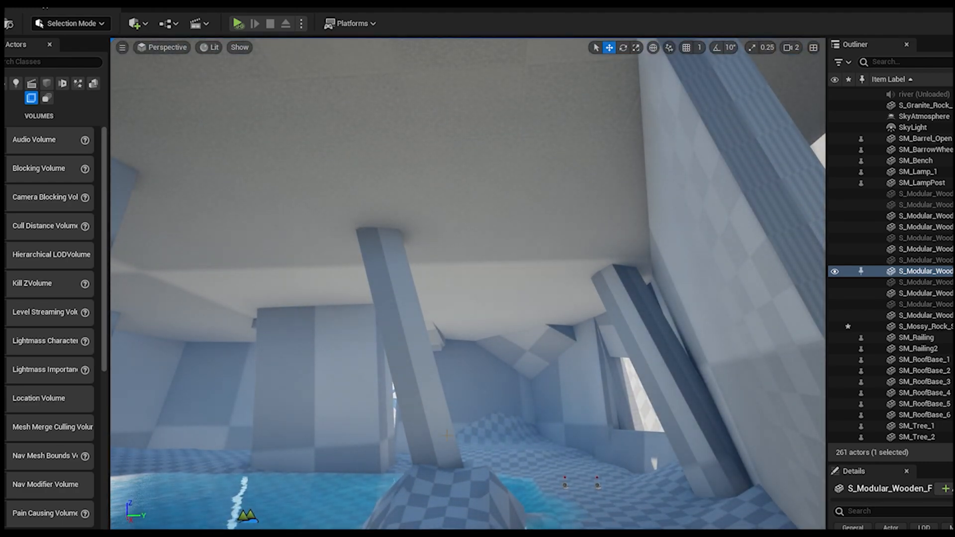
- Duplicate the SM_Railing actor and place the copy on the bridge deck
{"action": "left_click", "coordinate": [925, 327]}
{"action": "left_click", "coordinate": [922, 342]}
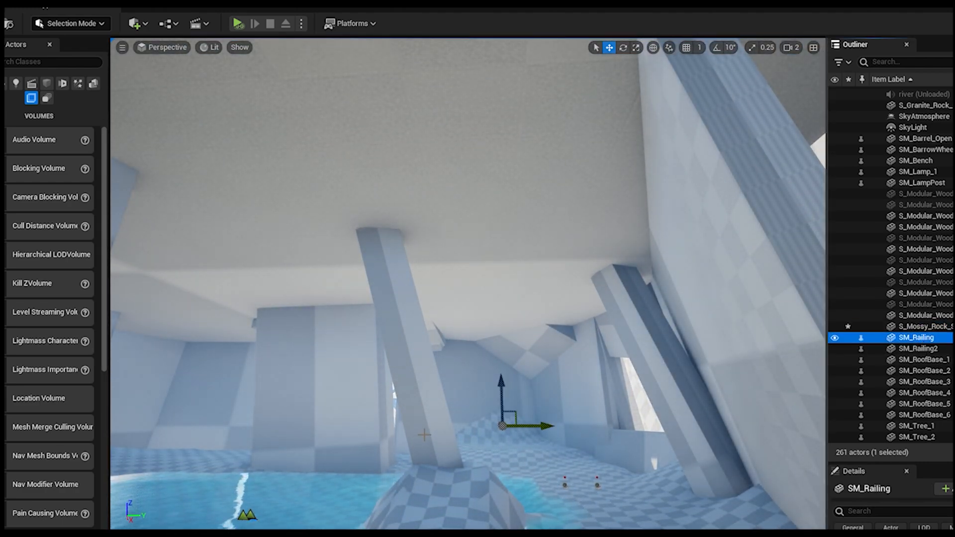
{"action": "key", "text": "w"}
{"action": "right_click_drag", "start_coordinate": [548, 319], "coordinate": [557, 343]}
{"action": "right_click_drag", "start_coordinate": [447, 491], "coordinate": [524, 493]}
{"action": "right_click_drag", "start_coordinate": [526, 324], "coordinate": [541, 374]}
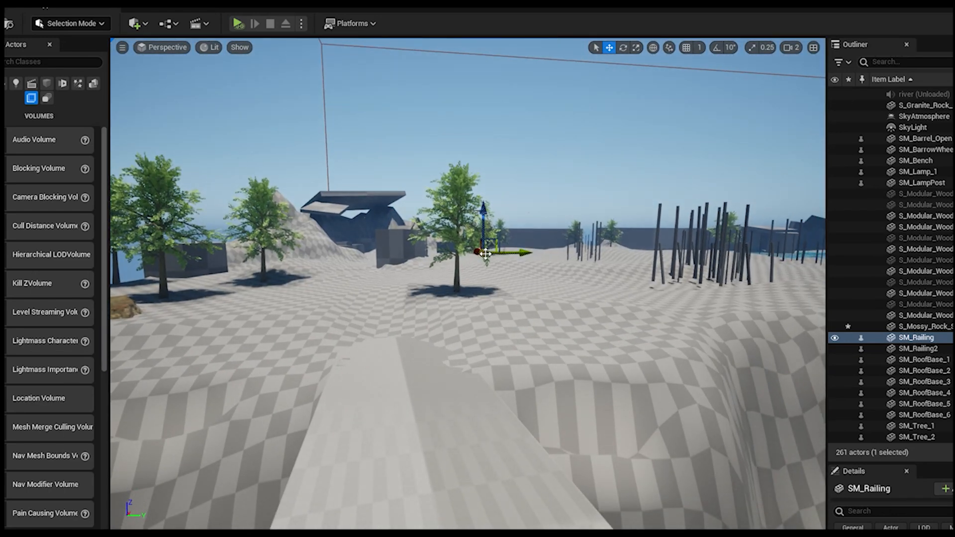
{"action": "left_click_drag", "start_coordinate": [484, 255], "coordinate": [452, 398], "text": "alt"}
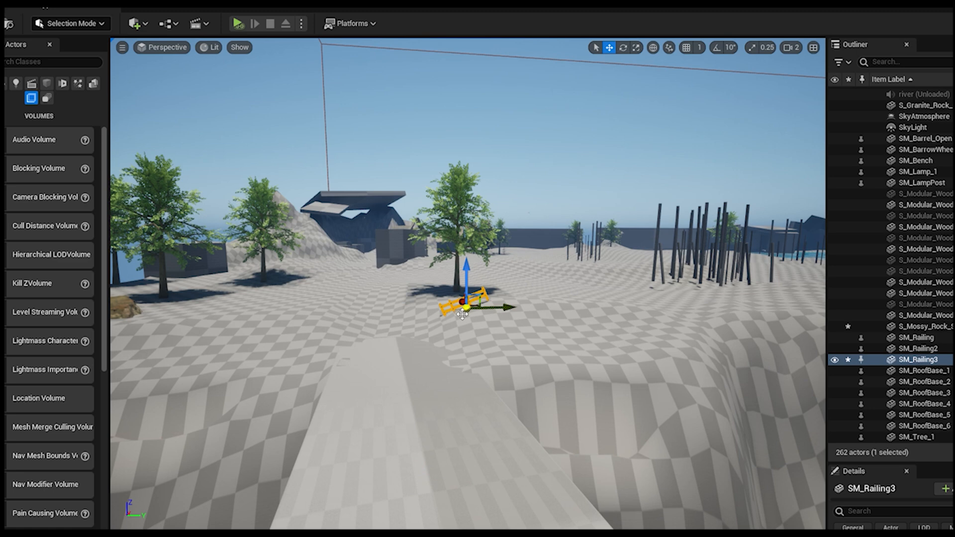
{"action": "left_click_drag", "start_coordinate": [467, 307], "coordinate": [359, 438]}
- Rotate the new railing about its vertical axis so it runs parallel to the bridge's edge
{"action": "right_click_drag", "start_coordinate": [359, 438], "coordinate": [448, 438]}
{"action": "key", "text": "a"}
{"action": "key", "text": "q"}
{"action": "left_click", "coordinate": [623, 50]}
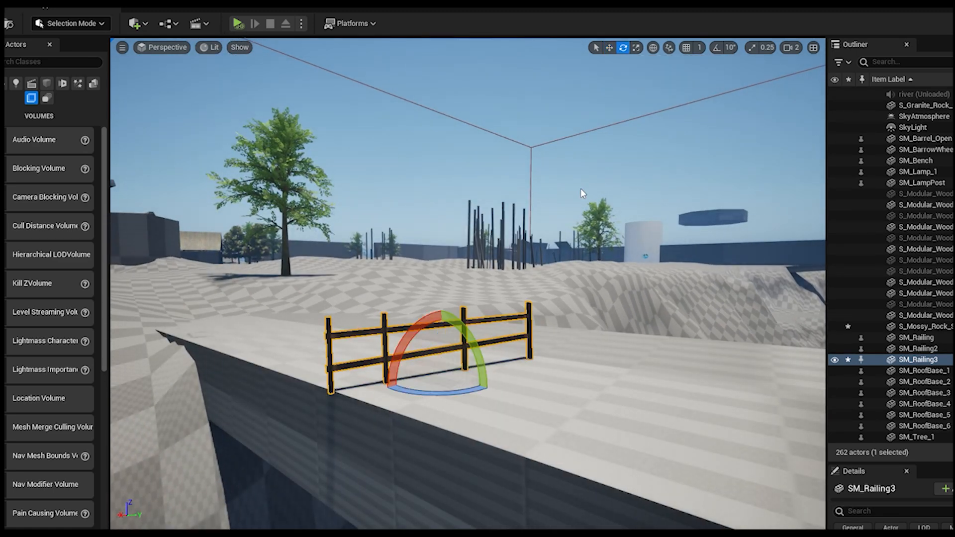
{"action": "right_click_drag", "start_coordinate": [583, 194], "coordinate": [567, 279]}
{"action": "key", "text": "e"}
{"action": "left_click_drag", "start_coordinate": [491, 258], "coordinate": [440, 260]}
- Move the railing out to the bridge's edge and fine-tune its rotation to follow the edge
{"action": "left_click", "coordinate": [609, 48]}
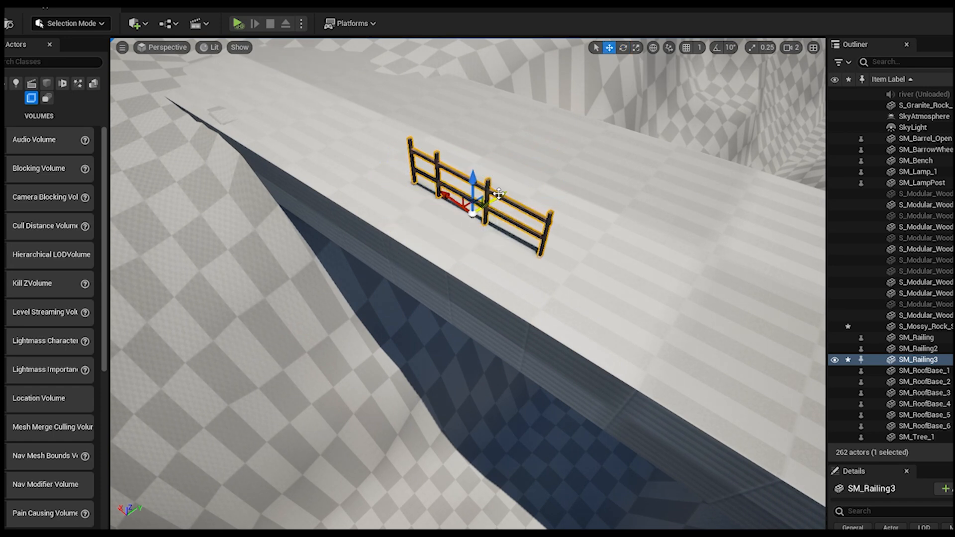
{"action": "left_click_drag", "start_coordinate": [498, 193], "coordinate": [456, 219]}
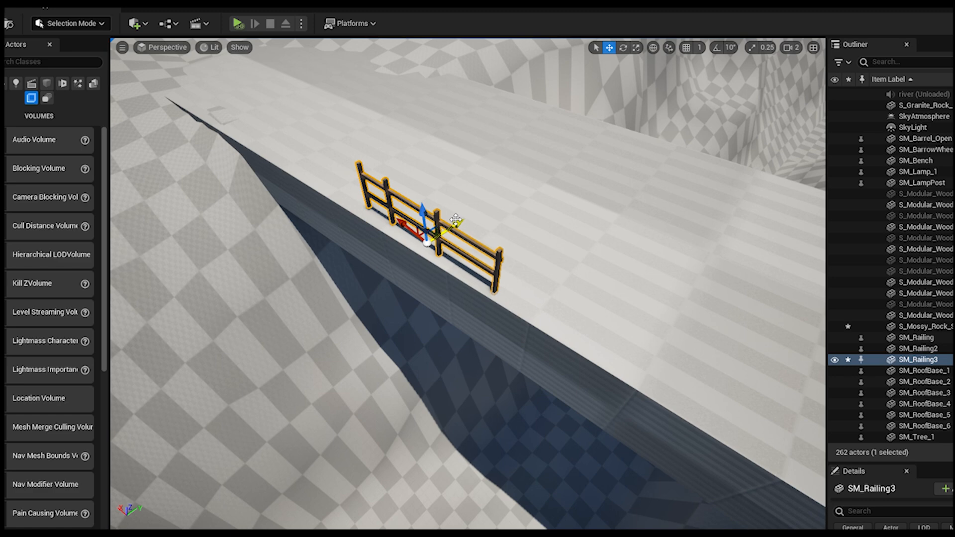
{"action": "left_click", "coordinate": [623, 47]}
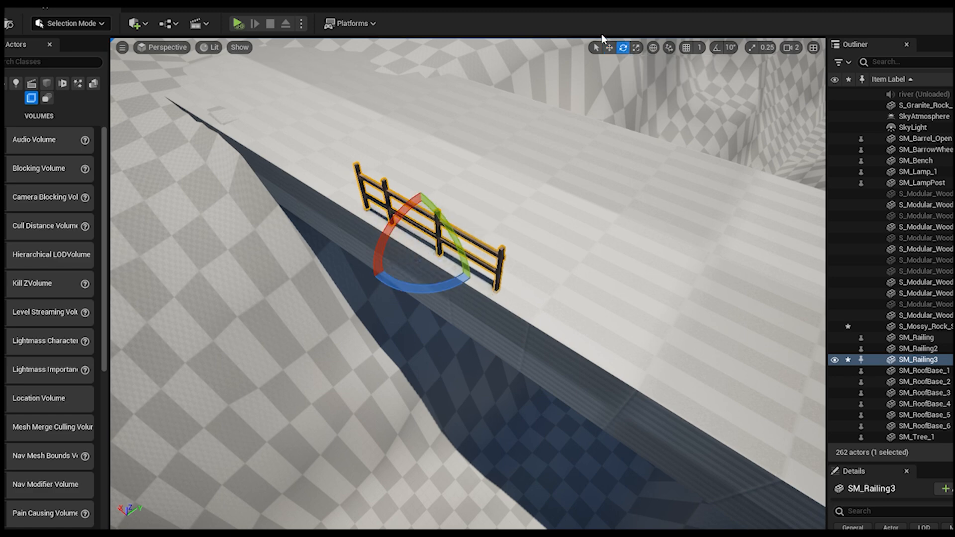
{"action": "left_click", "coordinate": [609, 50]}
- Duplicate the railing along the bridge's edge and place the copy end to end with the first piece
{"action": "scroll", "coordinate": [432, 291], "scroll_direction": "up", "scroll_amount": 5}
{"action": "mouse_move", "coordinate": [433, 292]}
{"action": "right_mouse_down"}
{"action": "mouse_move", "coordinate": [572, 271]}
{"action": "mouse_move", "coordinate": [446, 299]}
{"action": "right_mouse_up"}
{"action": "right_click_drag", "start_coordinate": [446, 342], "coordinate": [577, 315]}
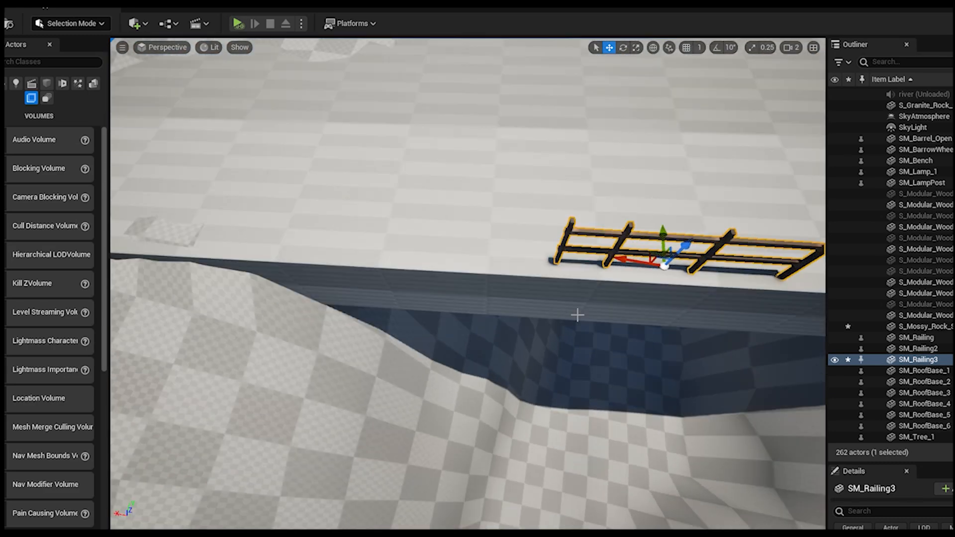
{"action": "left_click_drag", "start_coordinate": [624, 261], "coordinate": [410, 278], "text": "alt"}
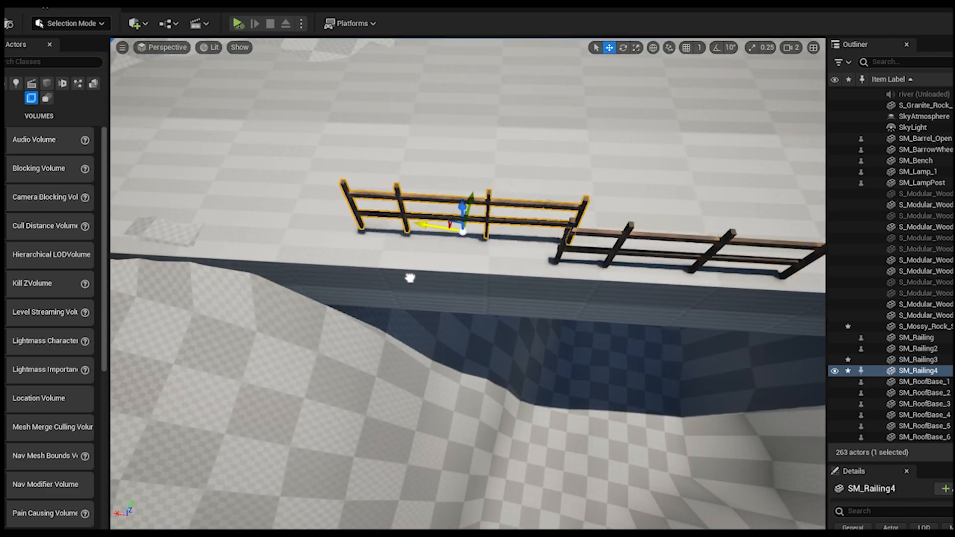
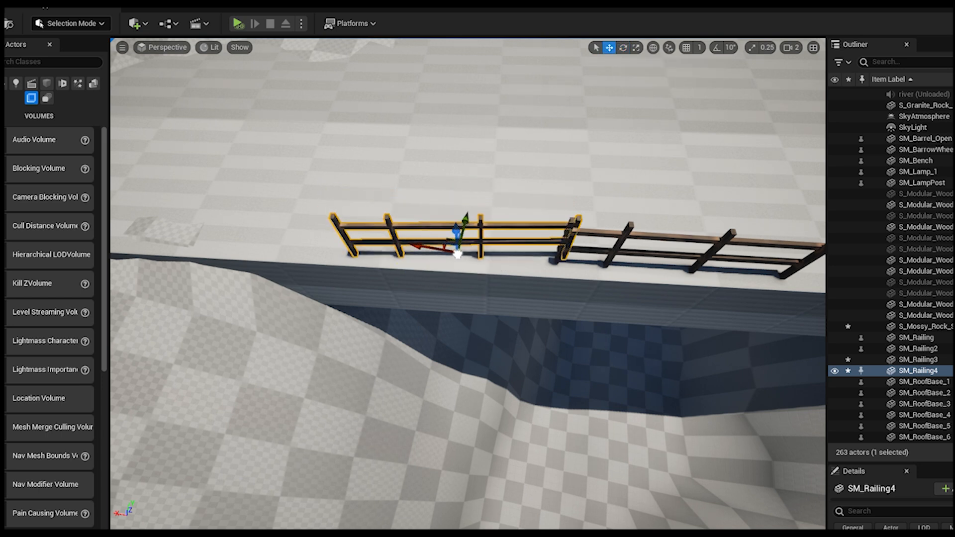
- Nudge the second bridge railing along the edge until its end post meets the first railing
{"action": "left_click_drag", "start_coordinate": [445, 259], "coordinate": [451, 257]}
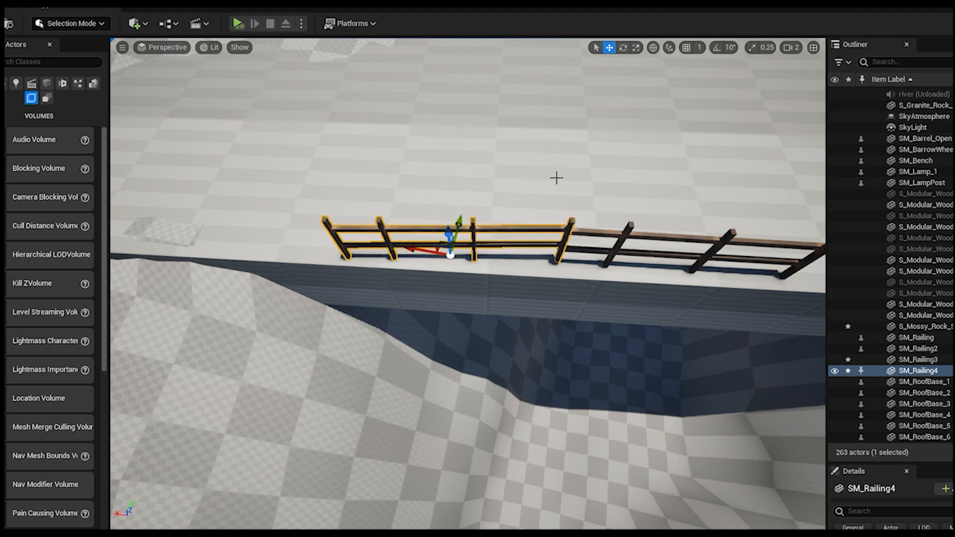
{"action": "right_click_drag", "start_coordinate": [568, 233], "coordinate": [522, 420]}
{"action": "right_click_drag", "start_coordinate": [587, 458], "coordinate": [582, 478]}
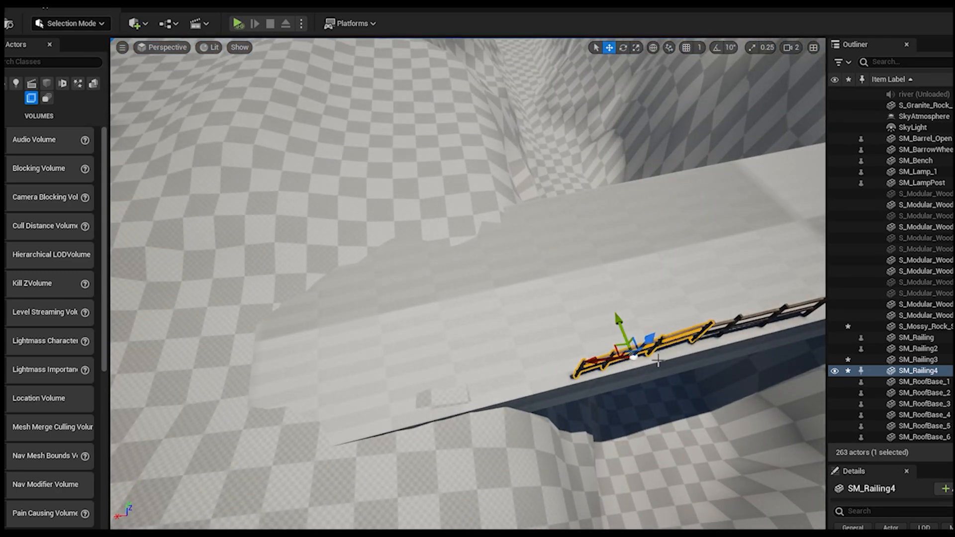
- Duplicate the second railing toward the near end of the bridge and rotate the copy slightly about its vertical axis
{"action": "left_click_drag", "start_coordinate": [593, 360], "coordinate": [449, 376], "text": "alt"}
{"action": "left_click", "coordinate": [622, 48]}
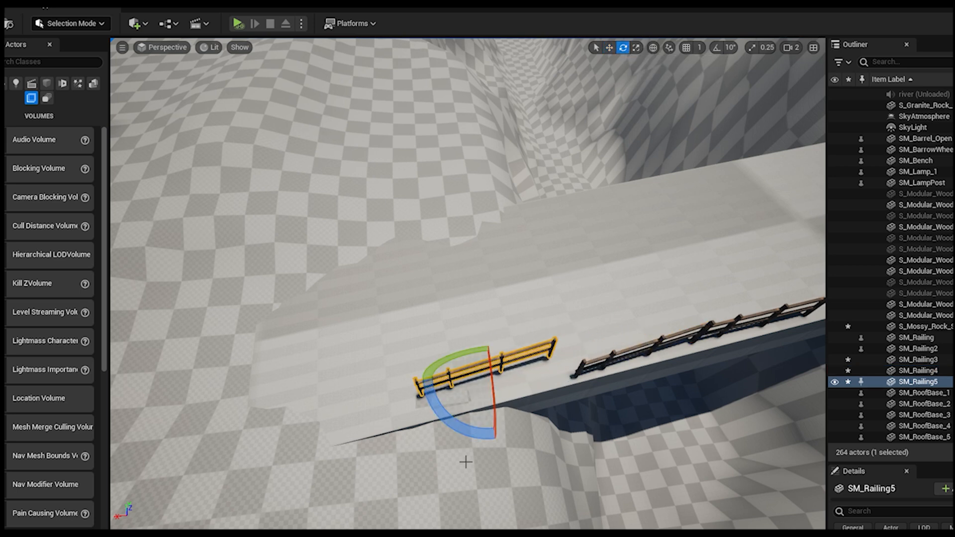
{"action": "left_click_drag", "start_coordinate": [464, 429], "coordinate": [447, 426]}
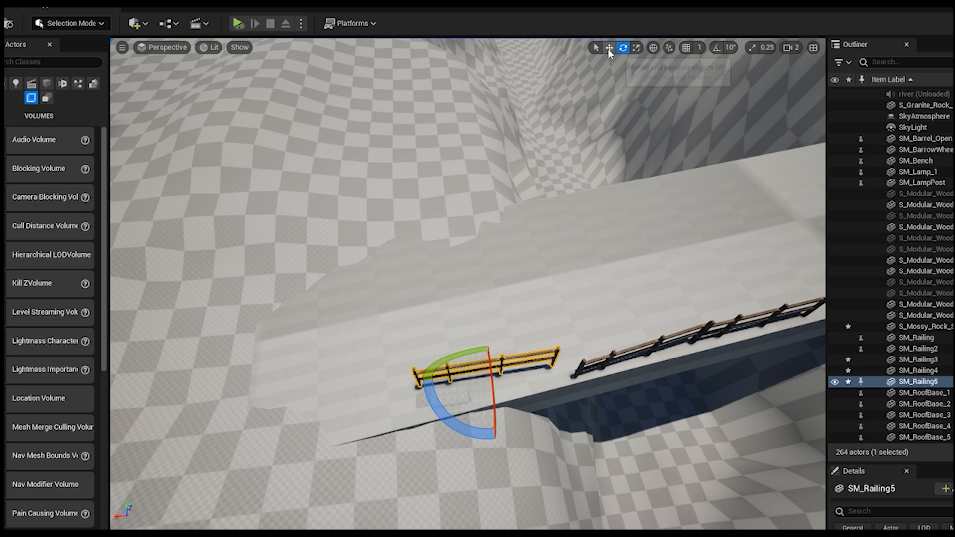
- Move the third railing to the bridge's edge so it continues the row from the second piece
{"action": "left_click", "coordinate": [610, 49]}
{"action": "scroll", "coordinate": [471, 453], "scroll_direction": "up", "scroll_amount": 3}
{"action": "left_click_drag", "start_coordinate": [496, 387], "coordinate": [498, 411]}
{"action": "left_click_drag", "start_coordinate": [458, 465], "coordinate": [493, 454]}
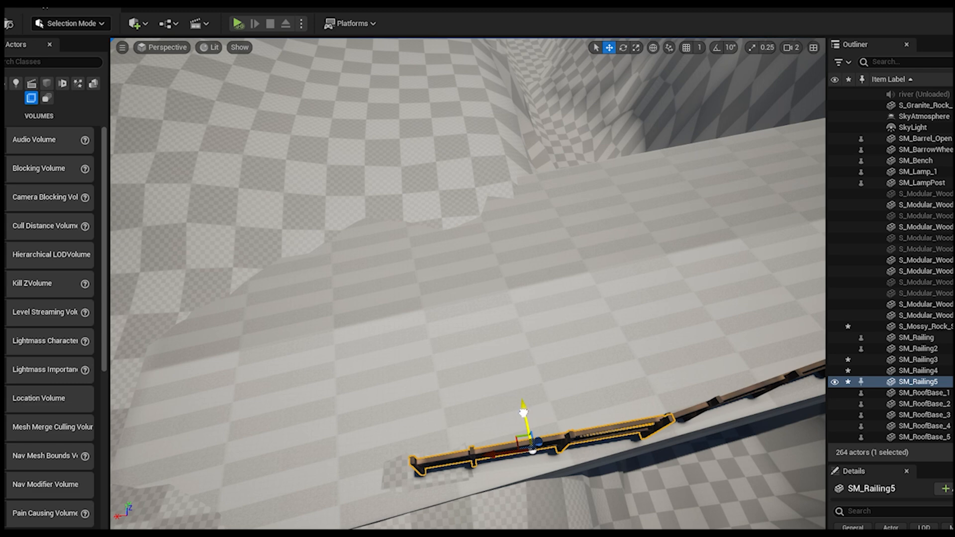
{"action": "left_click_drag", "start_coordinate": [523, 412], "coordinate": [523, 409]}
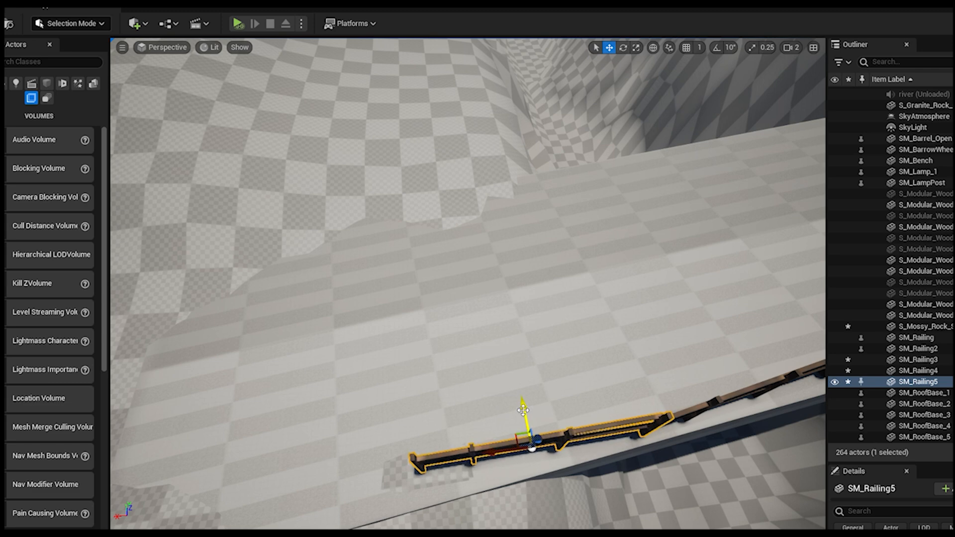
- Playtest from the bridge deck to check the railing row at character height, and stop the session
{"action": "right_click", "coordinate": [494, 294]}
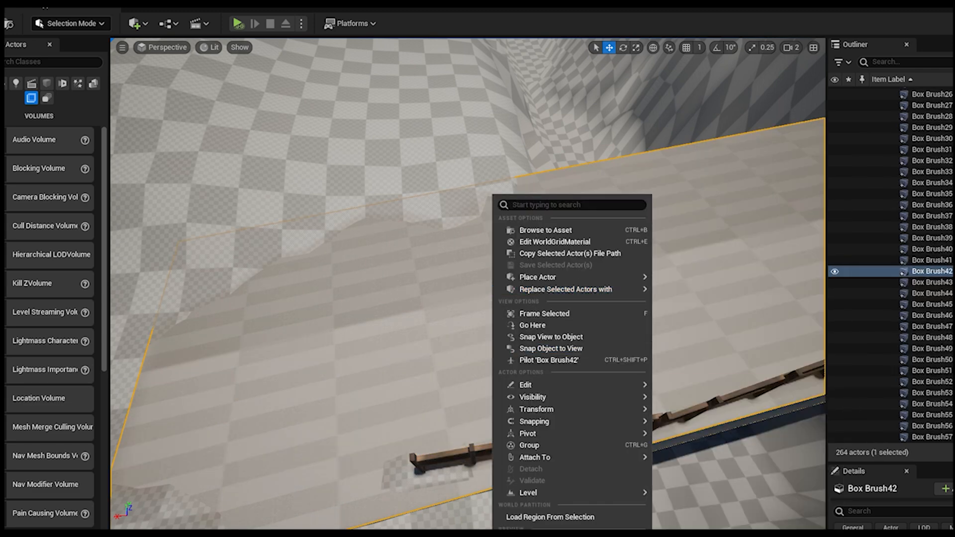
{"action": "key", "text": "Escape"}
{"action": "key", "text": "alt+p"}
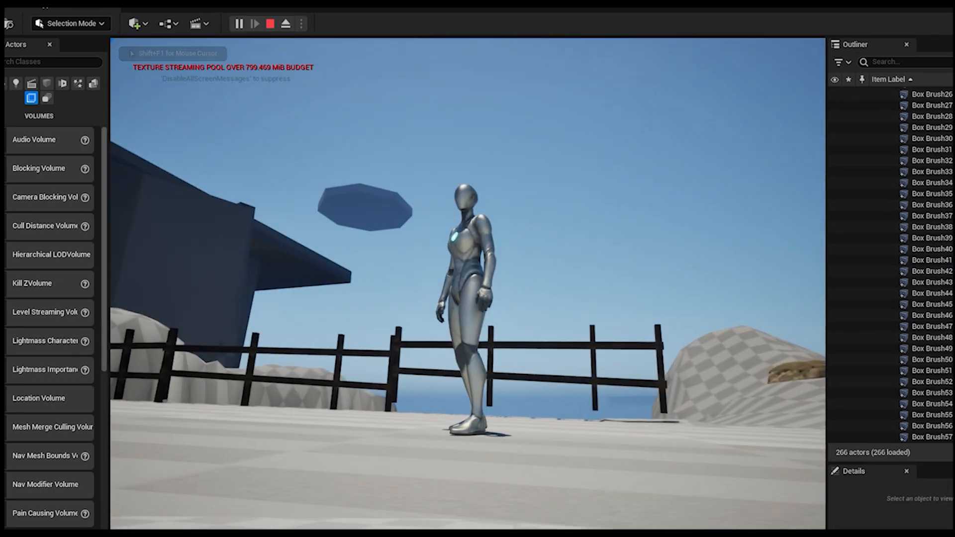
{"action": "key", "text": "F1"}
{"action": "key", "text": "Escape"}
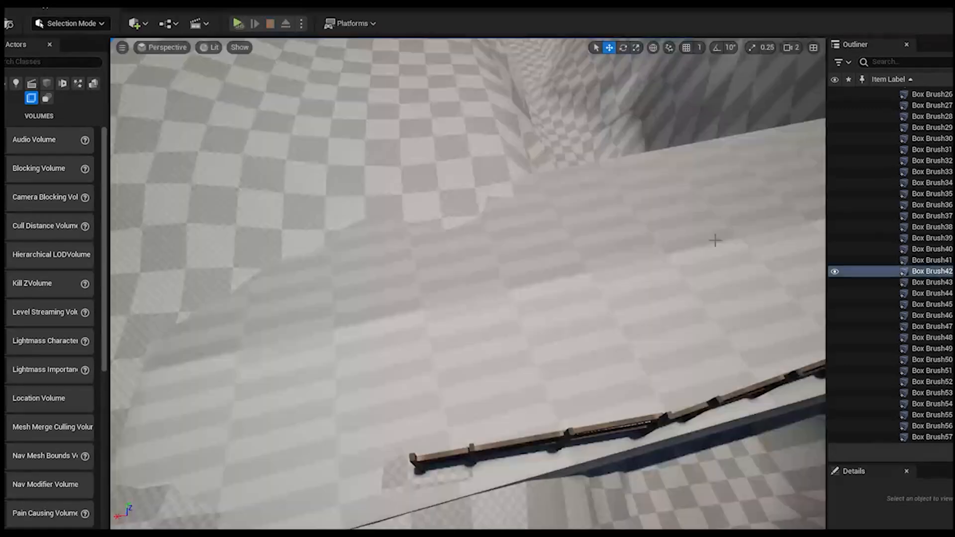
- Lower the third railing onto the bridge deck and slide it along the edge against the neighbouring post
{"action": "right_click_drag", "start_coordinate": [714, 239], "coordinate": [484, 216]}
{"action": "left_click", "coordinate": [476, 213]}
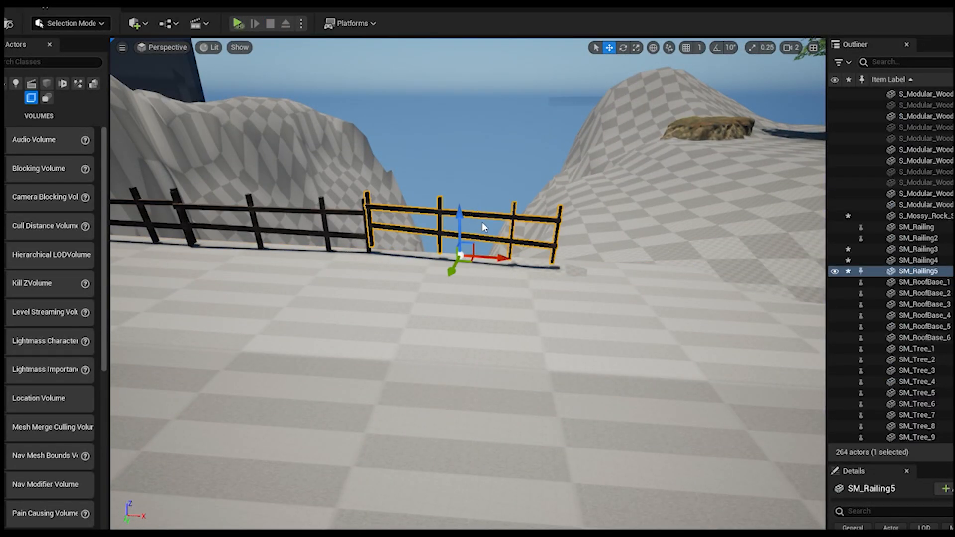
{"action": "key", "text": "f"}
{"action": "left_click_drag", "start_coordinate": [449, 175], "coordinate": [450, 191]}
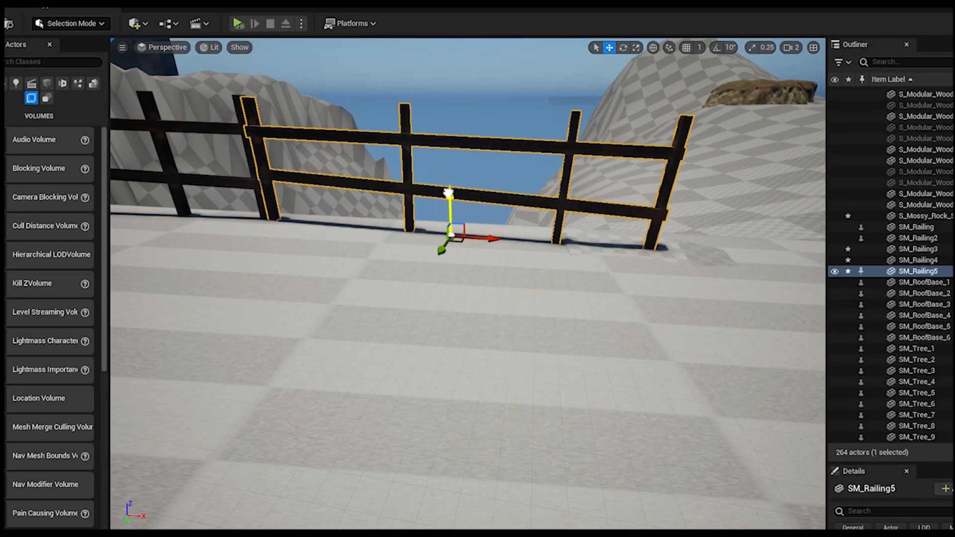
{"action": "left_click_drag", "start_coordinate": [495, 236], "coordinate": [484, 237]}
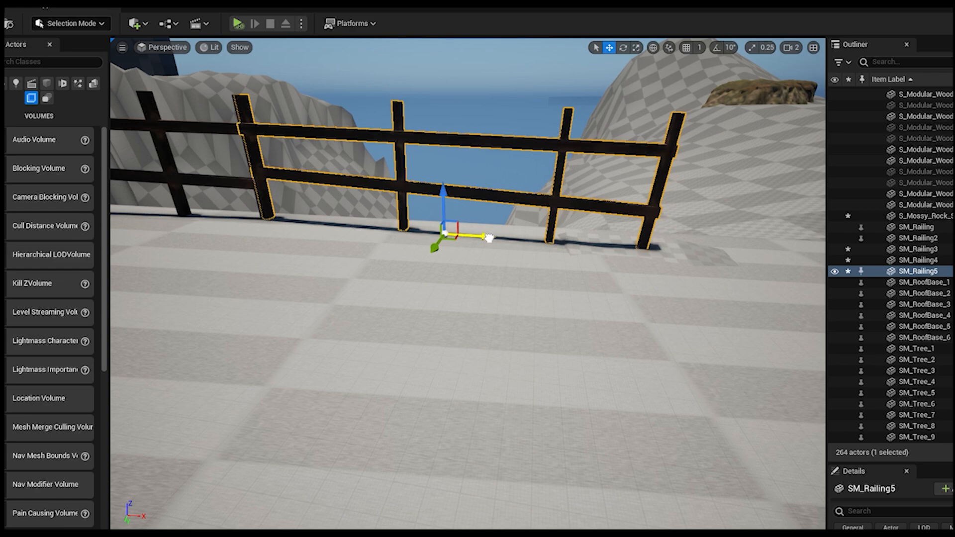
- Playtest from the bridge deck by running at the railings and jumping over them to test their collision
{"action": "left_click", "coordinate": [479, 99]}
{"action": "right_click", "coordinate": [386, 397]}
{"action": "left_click", "coordinate": [439, 388]}
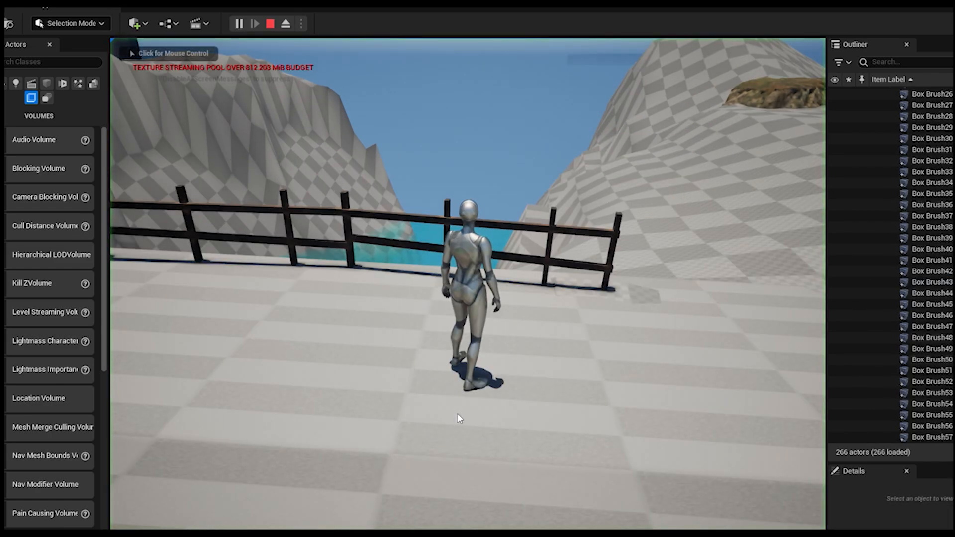
{"action": "left_click", "coordinate": [457, 415]}
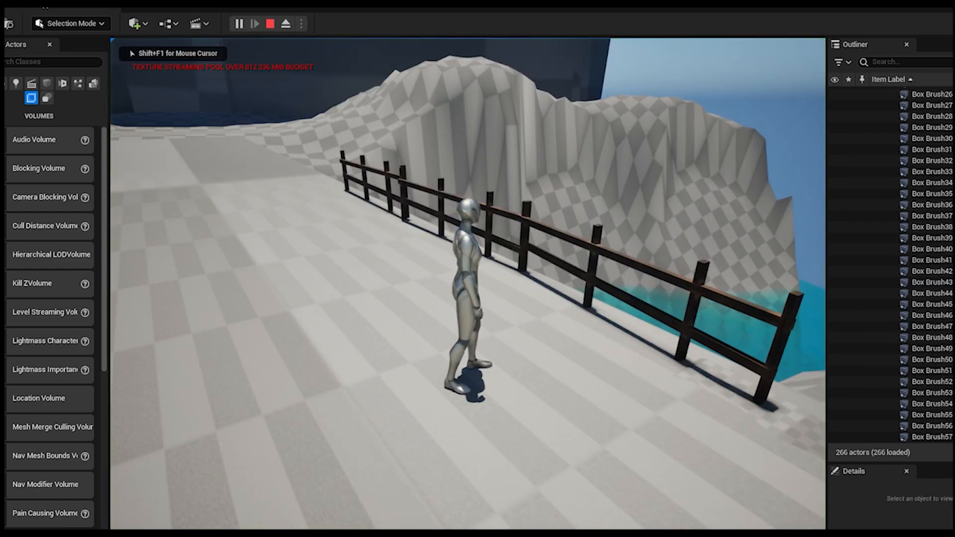
{"action": "key", "text": "w"}
{"action": "key", "text": "w"}
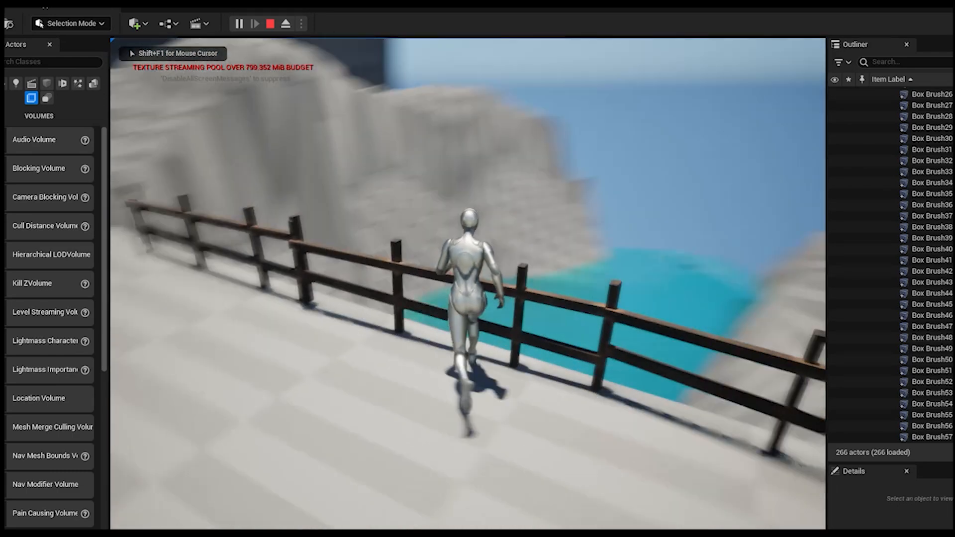
{"action": "key", "text": "space"}
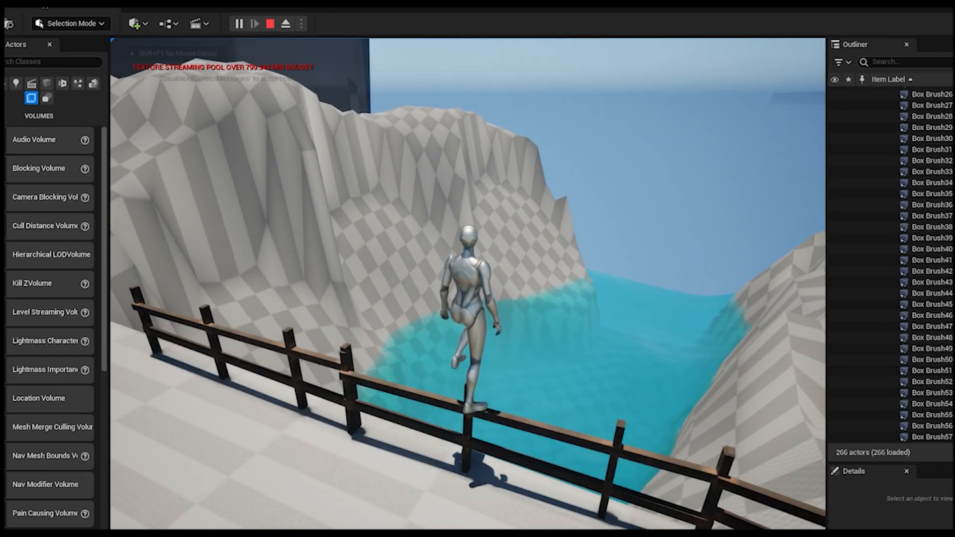
{"action": "key", "text": "w"}
{"action": "key", "text": "space"}
{"action": "key", "text": "Escape"}
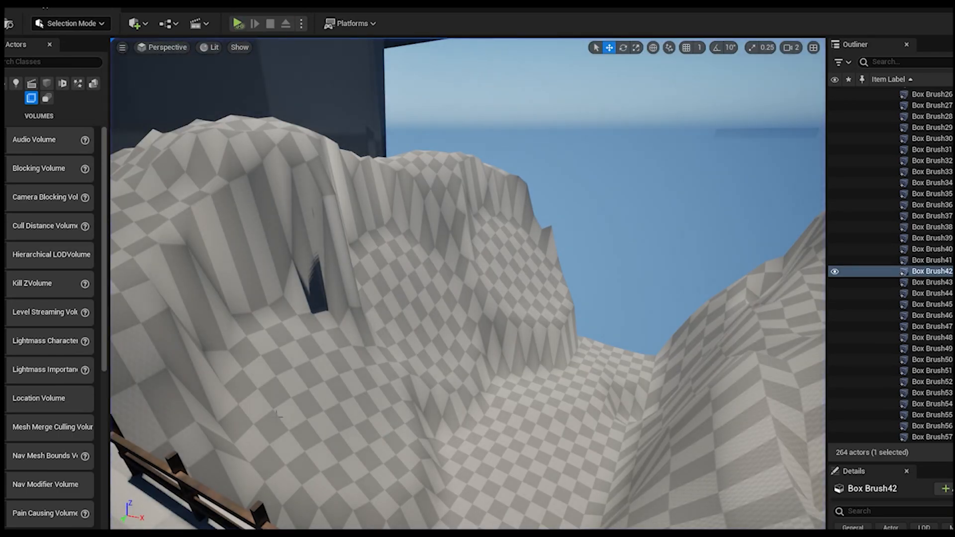
- Select the first railing on the bridge and open its SM_Railing static mesh for editing
{"action": "mouse_move", "coordinate": [578, 402]}
{"action": "right_mouse_down"}
{"action": "mouse_move", "coordinate": [498, 400]}
{"action": "mouse_move", "coordinate": [490, 412]}
{"action": "right_mouse_up"}
{"action": "key", "text": "a"}
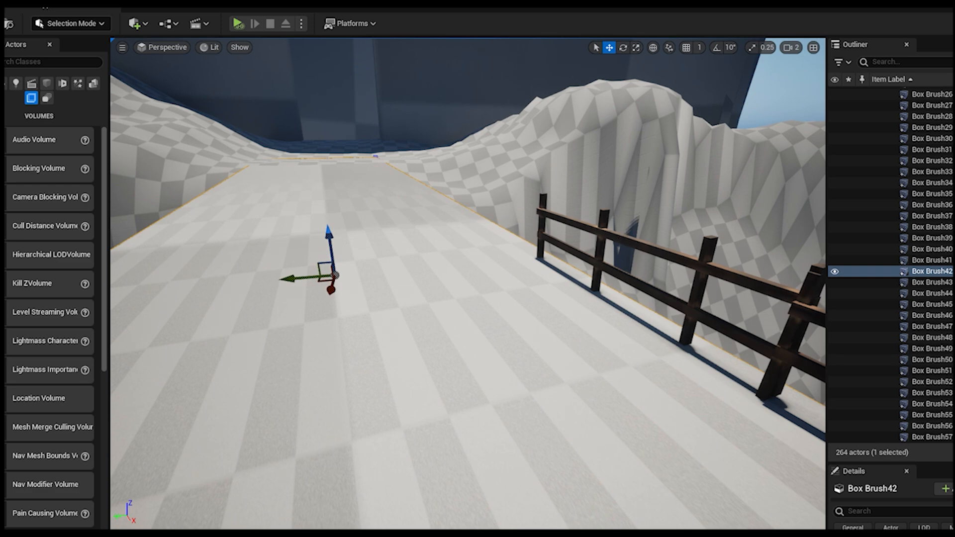
{"action": "left_click", "coordinate": [628, 240]}
{"action": "right_click_drag", "start_coordinate": [640, 248], "coordinate": [553, 307]}
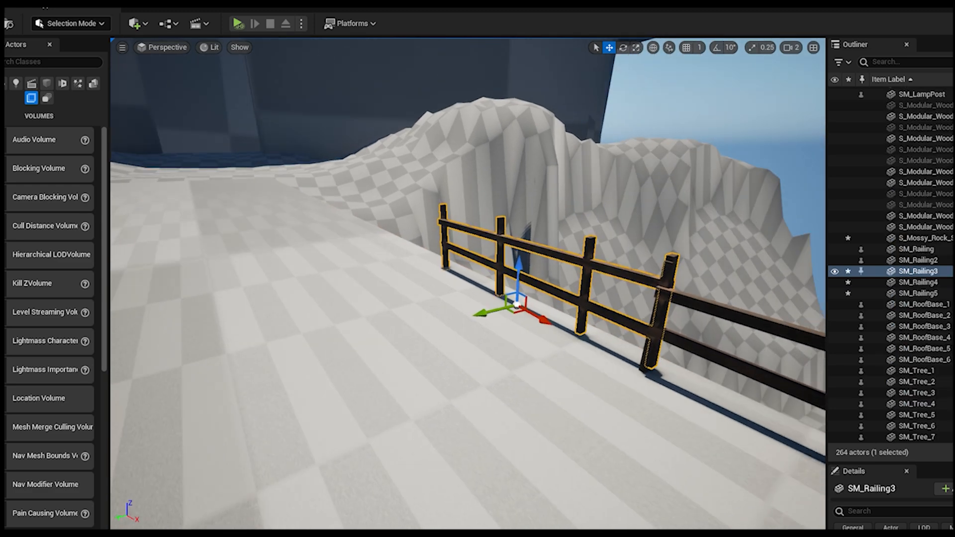
{"action": "left_click_drag", "start_coordinate": [936, 463], "coordinate": [936, 118]}
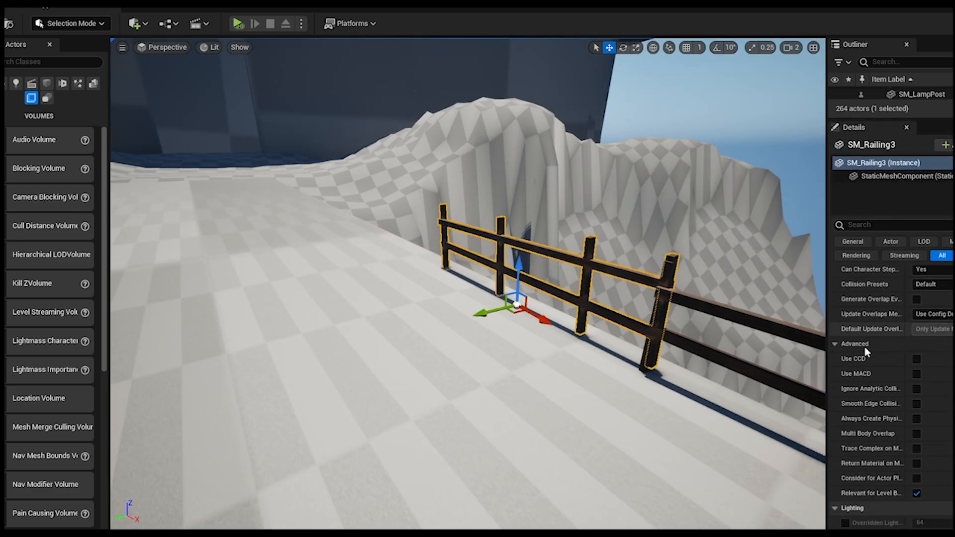
{"action": "scroll", "coordinate": [904, 393], "scroll_direction": "up", "scroll_amount": 10}
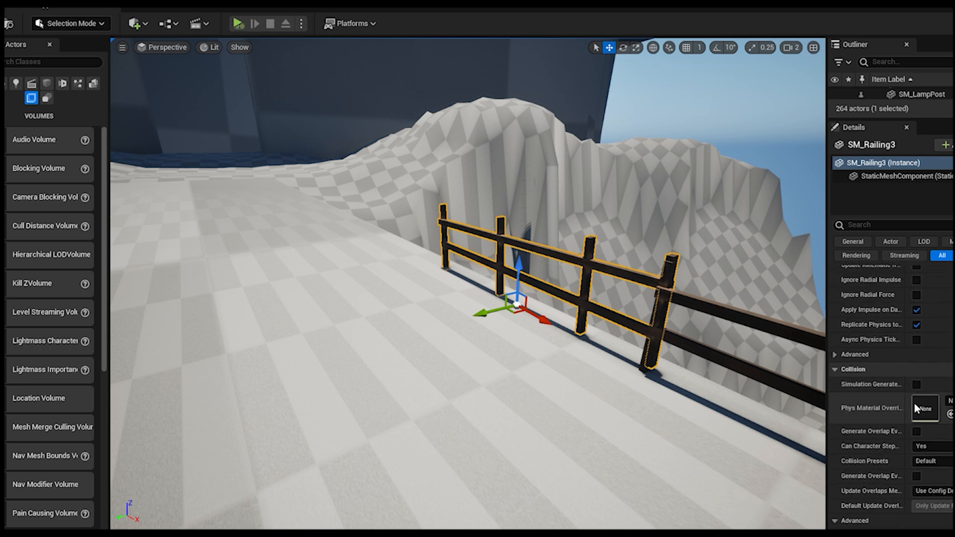
{"action": "scroll", "coordinate": [904, 393], "scroll_direction": "up", "scroll_amount": 4}
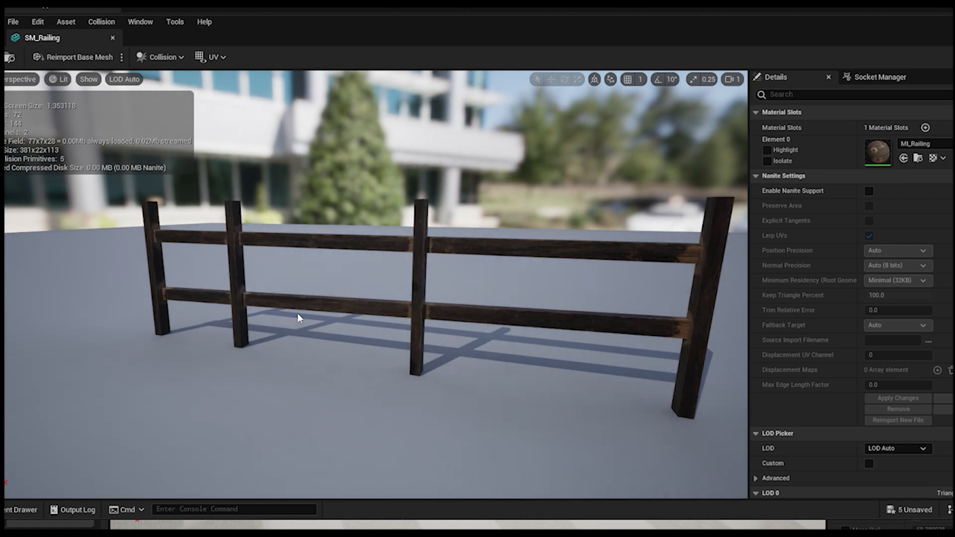
- Add a box simplified collision around the SM_Railing mesh
{"action": "right_click_drag", "start_coordinate": [299, 318], "coordinate": [299, 373]}
{"action": "key", "text": "s"}
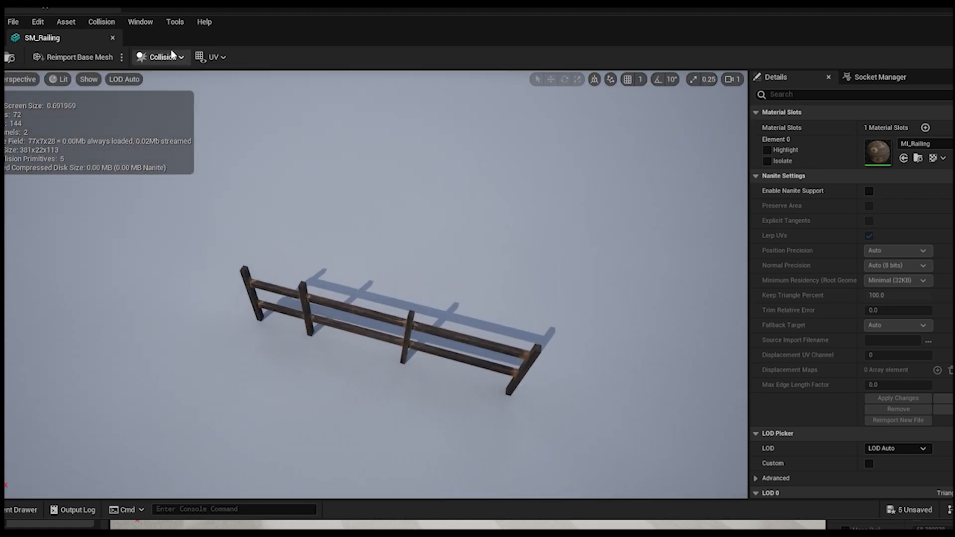
{"action": "left_click", "coordinate": [172, 55]}
{"action": "left_click", "coordinate": [195, 101]}
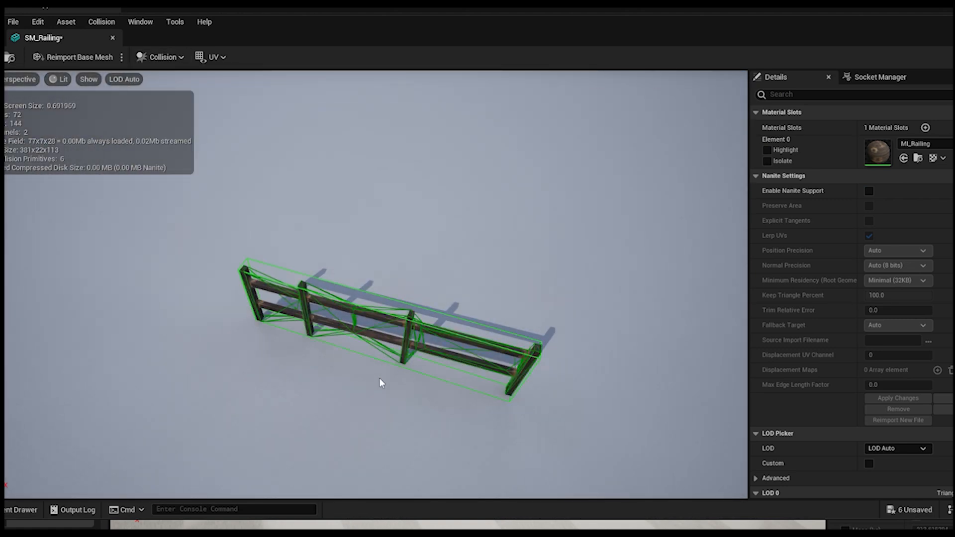
- Scale the box collision vertically so it rises well above the railing's top, and save the SM_Railing mesh
{"action": "right_click_drag", "start_coordinate": [545, 320], "coordinate": [546, 254]}
{"action": "middle_click_drag", "start_coordinate": [545, 319], "coordinate": [597, 383]}
{"action": "right_click_drag", "start_coordinate": [442, 272], "coordinate": [442, 272]}
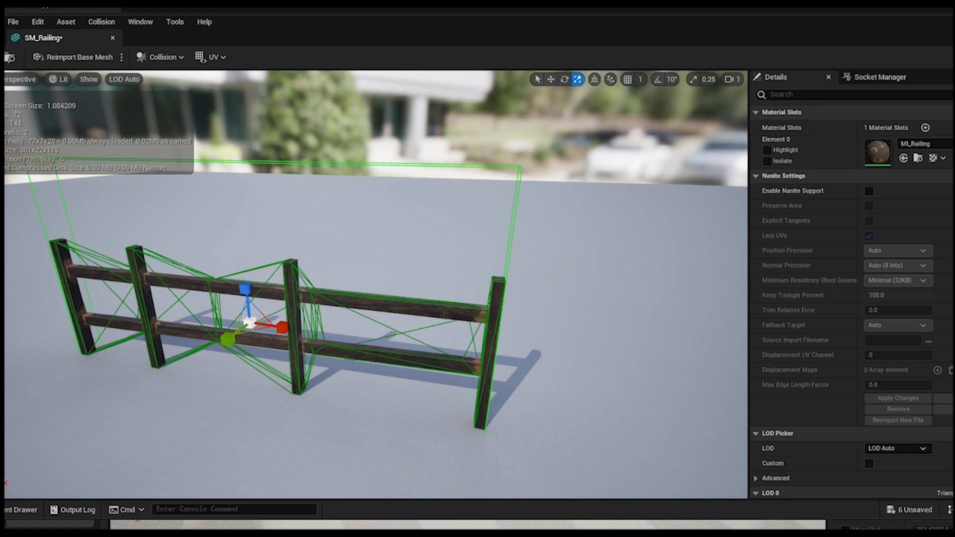
{"action": "left_click", "coordinate": [443, 272]}
{"action": "right_click_drag", "start_coordinate": [442, 272], "coordinate": [398, 291]}
{"action": "left_click", "coordinate": [13, 22]}
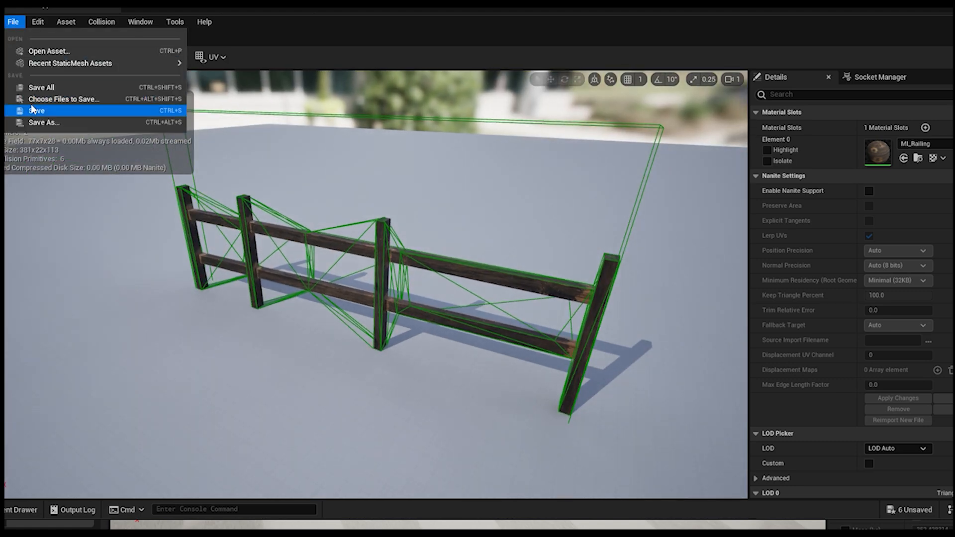
{"action": "left_click", "coordinate": [37, 113]}
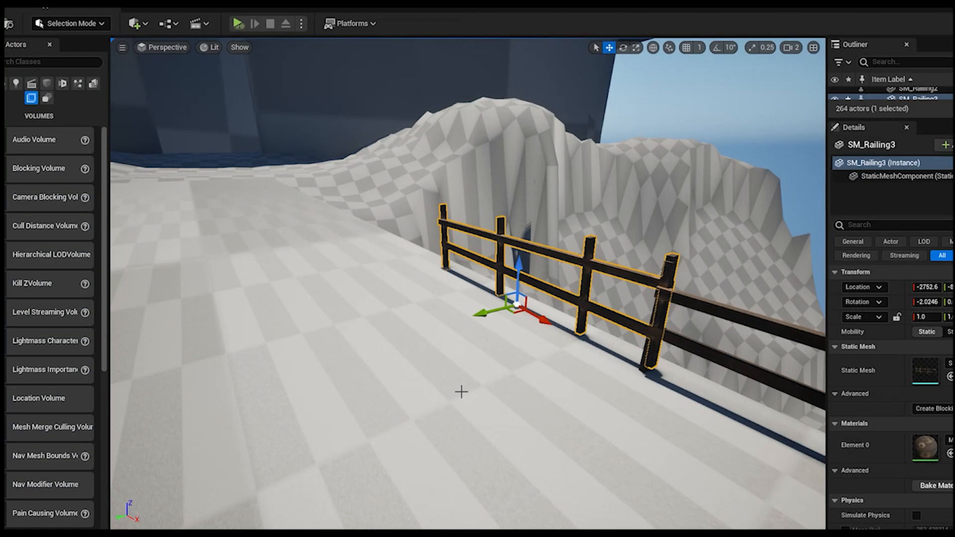
- Playtest from the bridge deck and try jumping over the railings to check the taller collision
{"action": "left_click", "coordinate": [472, 381]}
{"action": "left_click_drag", "start_coordinate": [471, 382], "coordinate": [408, 462]}
{"action": "right_click", "coordinate": [407, 462]}
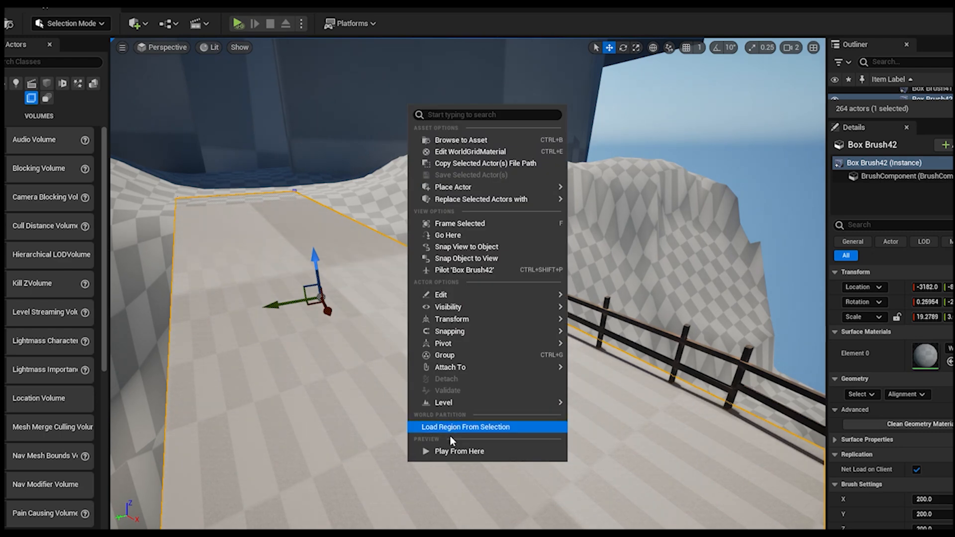
{"action": "left_click", "coordinate": [453, 453]}
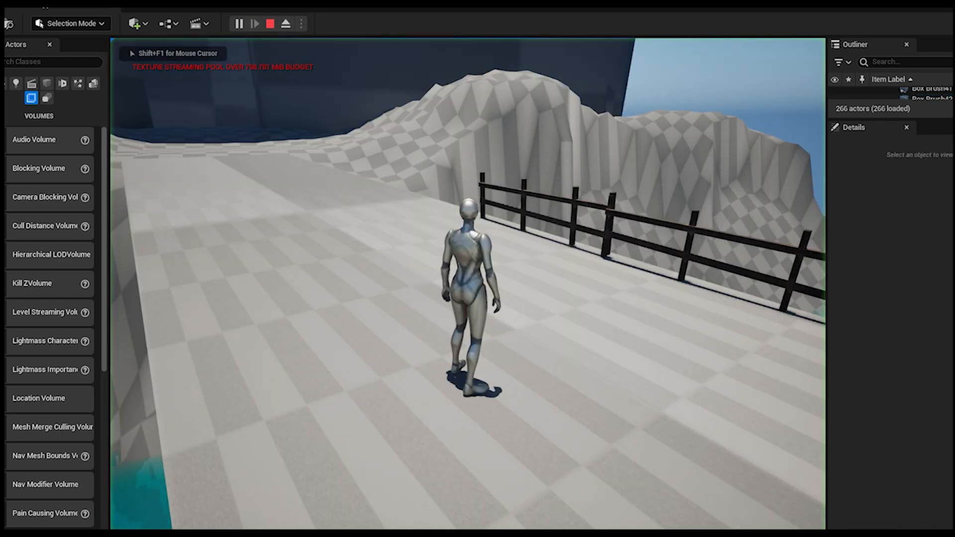
{"action": "key", "text": "w"}
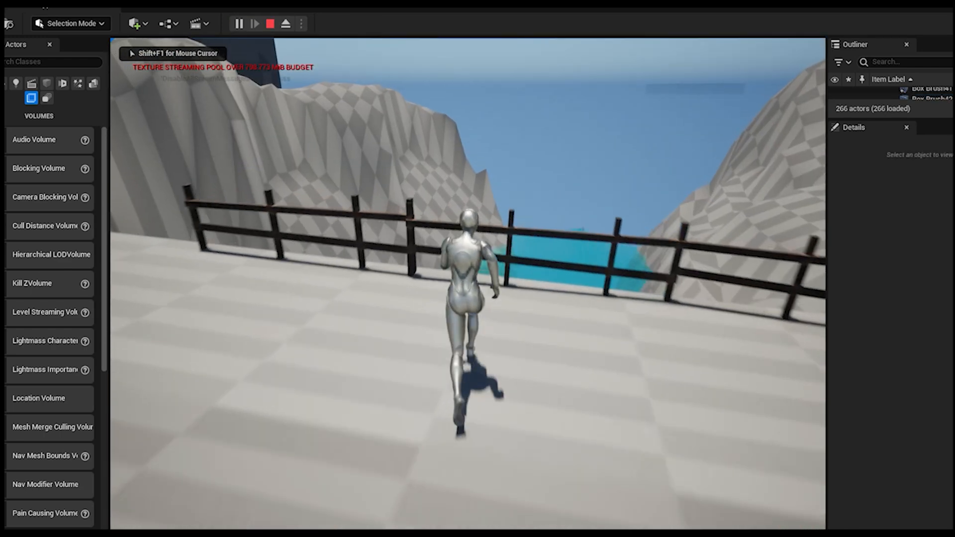
{"action": "key", "text": "space"}
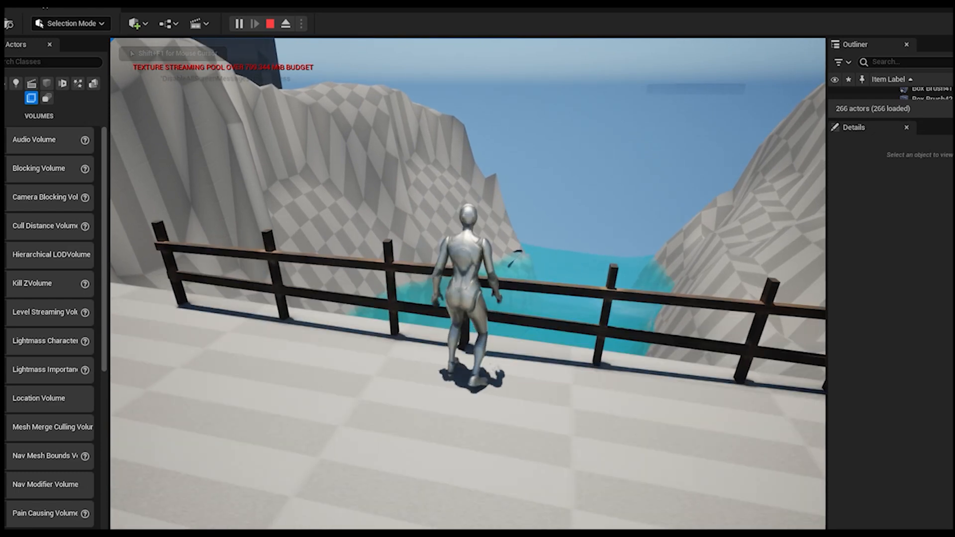
{"action": "key", "text": "space"}
{"action": "key", "text": "Escape"}
- Playtest the route from the railed bridge past the trees and blocks to the cliff path, and stop the playtest
{"action": "right_click_drag", "start_coordinate": [420, 387], "coordinate": [587, 373]}
{"action": "right_click", "coordinate": [507, 393]}
{"action": "left_click", "coordinate": [559, 383]}
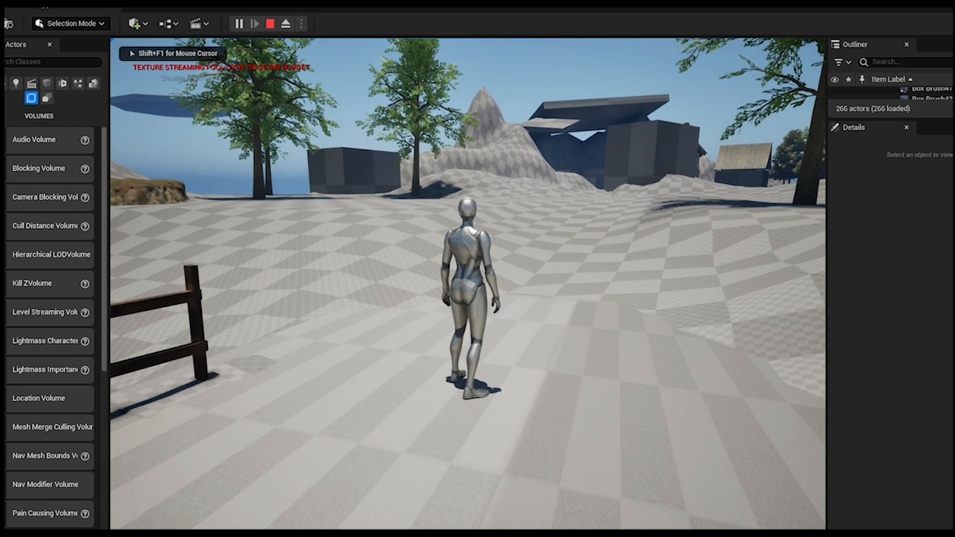
{"action": "key", "text": "w"}
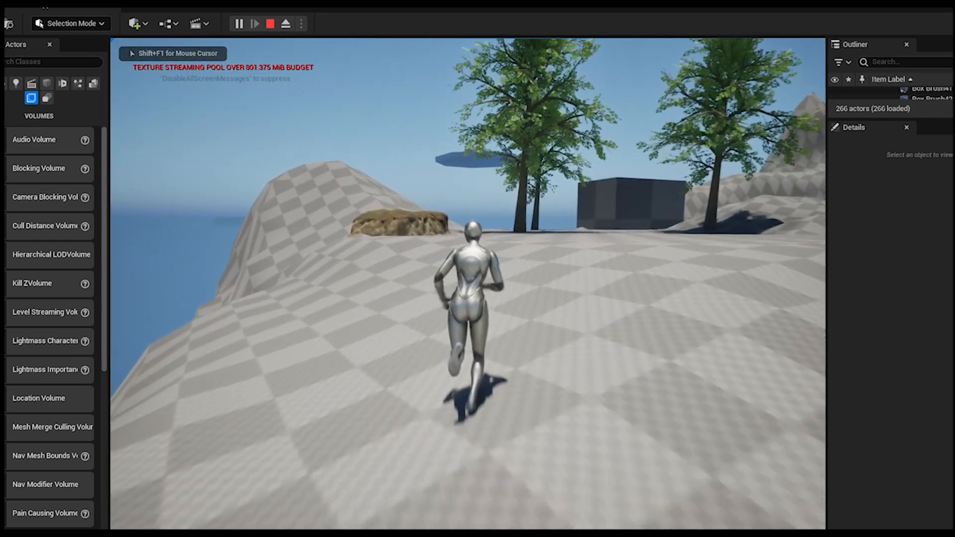
{"action": "key", "text": "w"}
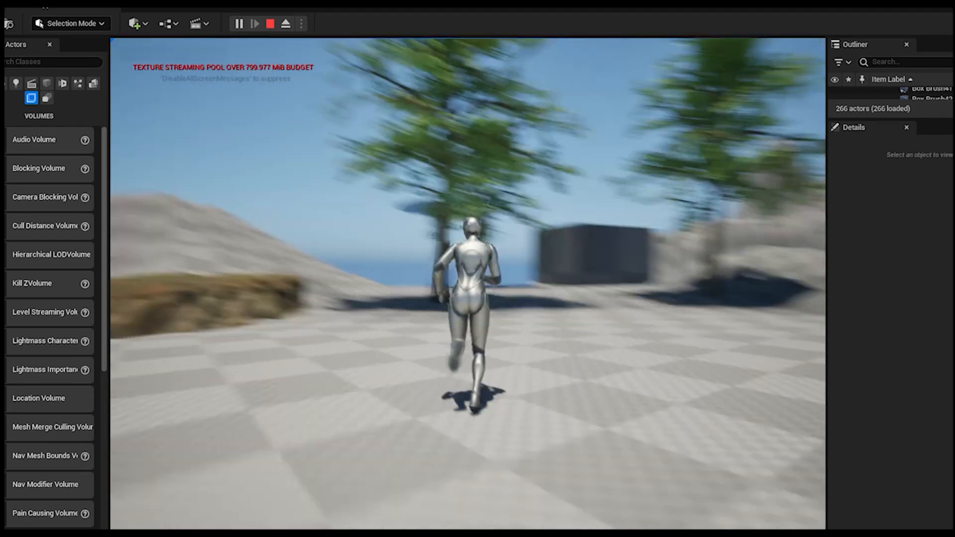
{"action": "key", "text": "w"}
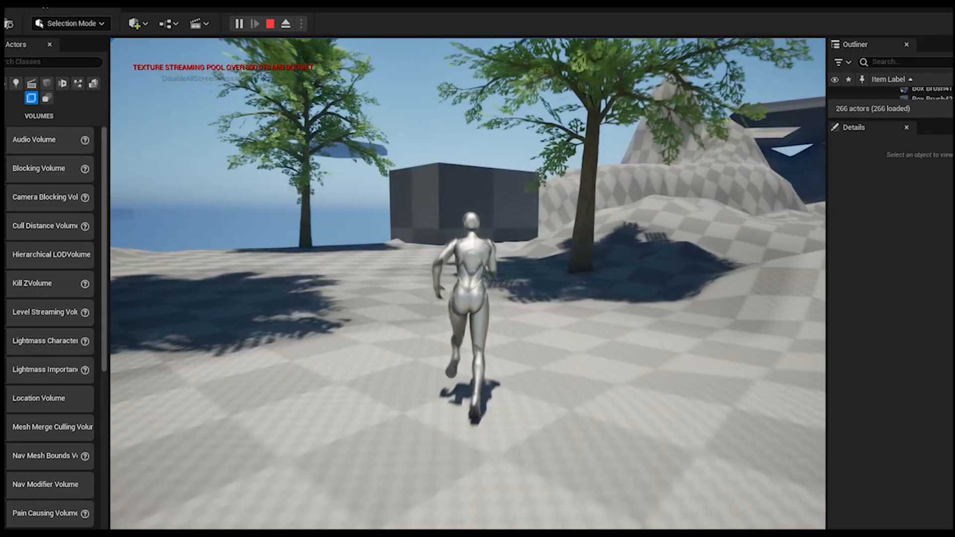
{"action": "key", "text": "w"}
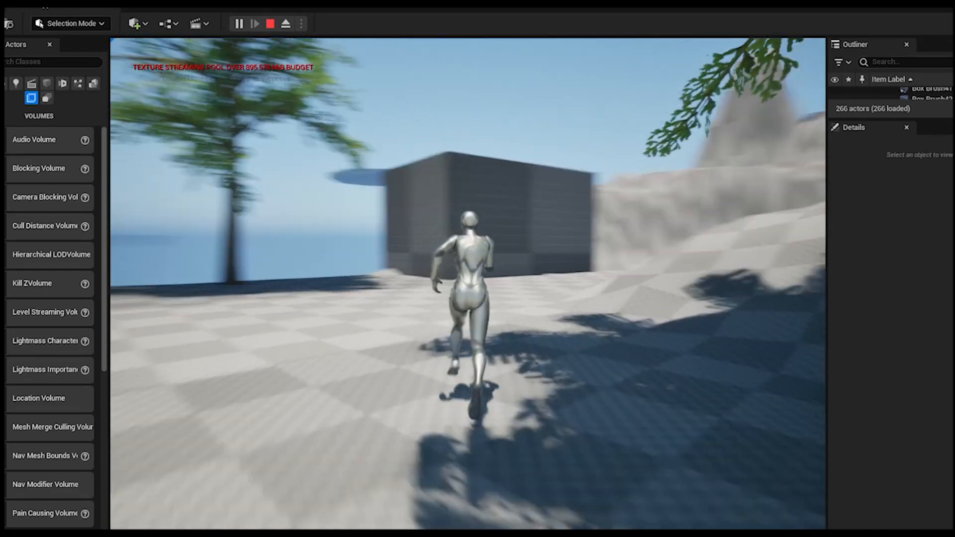
{"action": "key", "text": "w"}
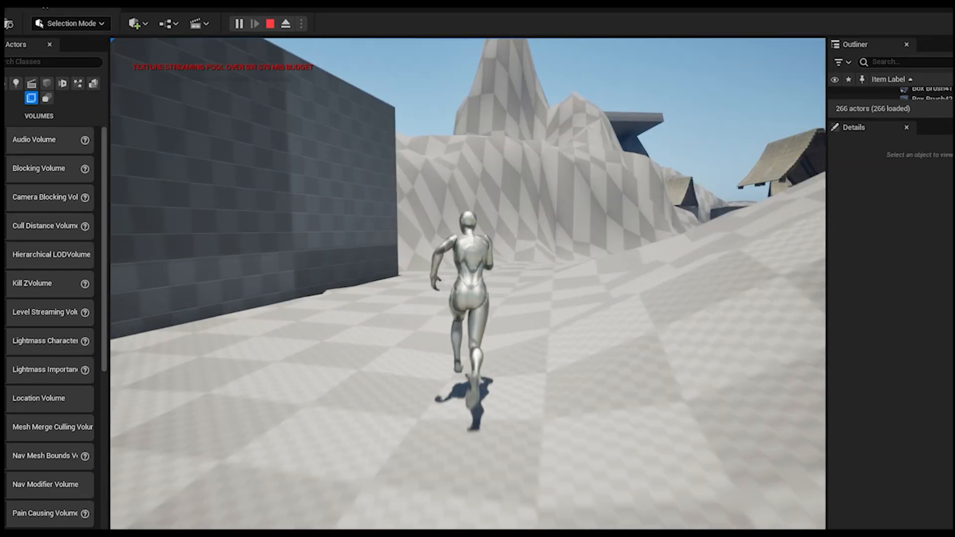
{"action": "key", "text": "w"}
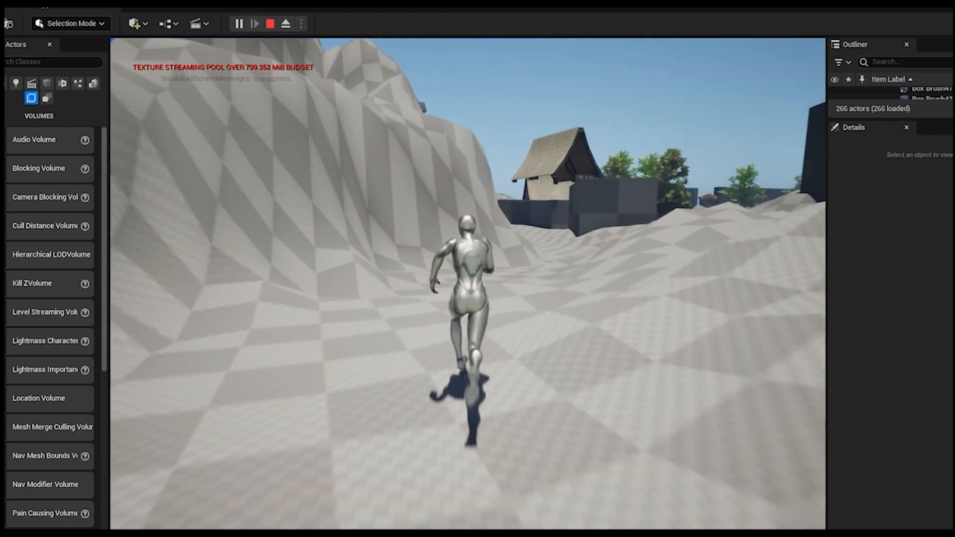
{"action": "key", "text": "w"}
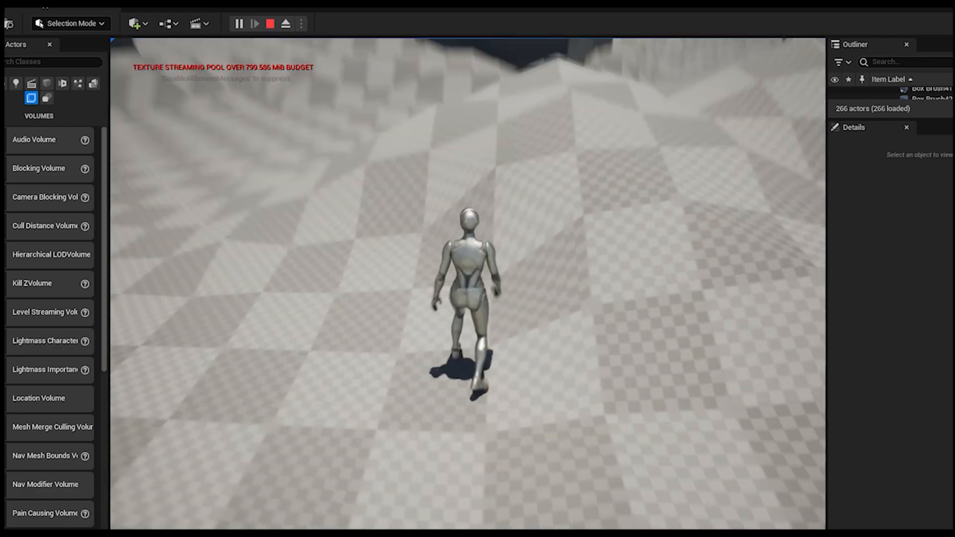
{"action": "key", "text": "Escape"}
- Switch to landscape sculpting and use the Erase tool on the uneven ground between the blocks and the trees
{"action": "mouse_move", "coordinate": [480, 393]}
{"action": "right_mouse_down"}
{"action": "mouse_move", "coordinate": [481, 324]}
{"action": "mouse_move", "coordinate": [480, 393]}
{"action": "mouse_move", "coordinate": [677, 373]}
{"action": "mouse_move", "coordinate": [756, 373]}
{"action": "mouse_move", "coordinate": [761, 393]}
{"action": "right_mouse_up"}
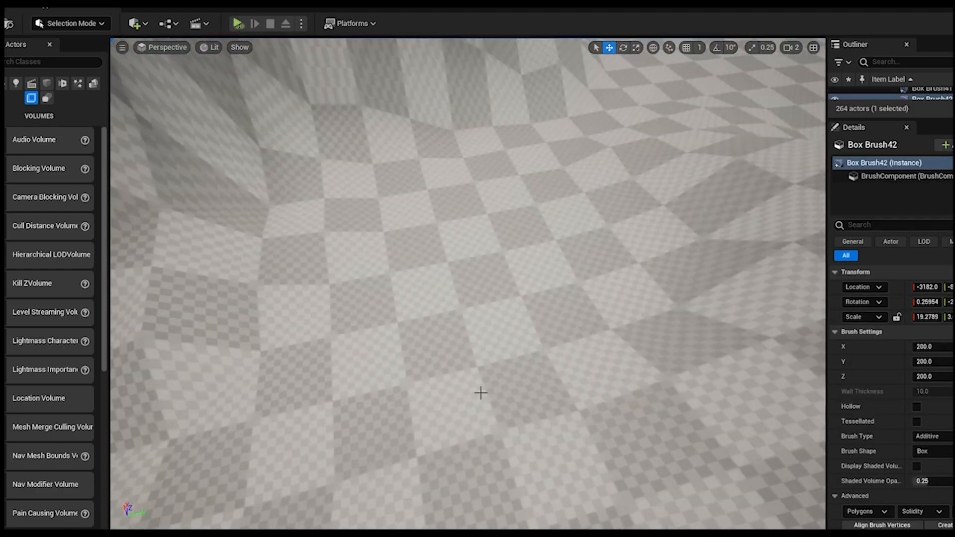
{"action": "scroll", "coordinate": [480, 393], "scroll_direction": "down", "scroll_amount": 5}
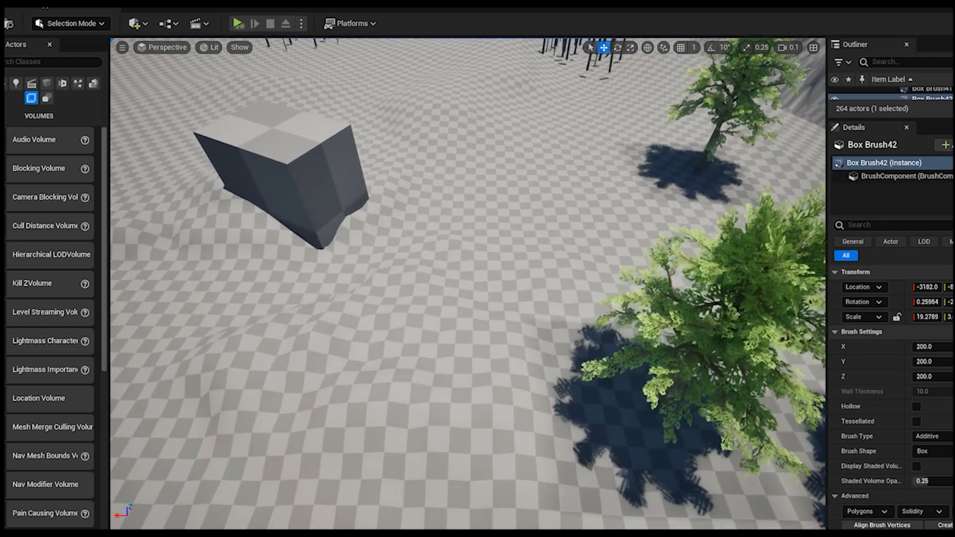
{"action": "key", "text": "q"}
{"action": "right_click_drag", "start_coordinate": [525, 346], "coordinate": [207, 203]}
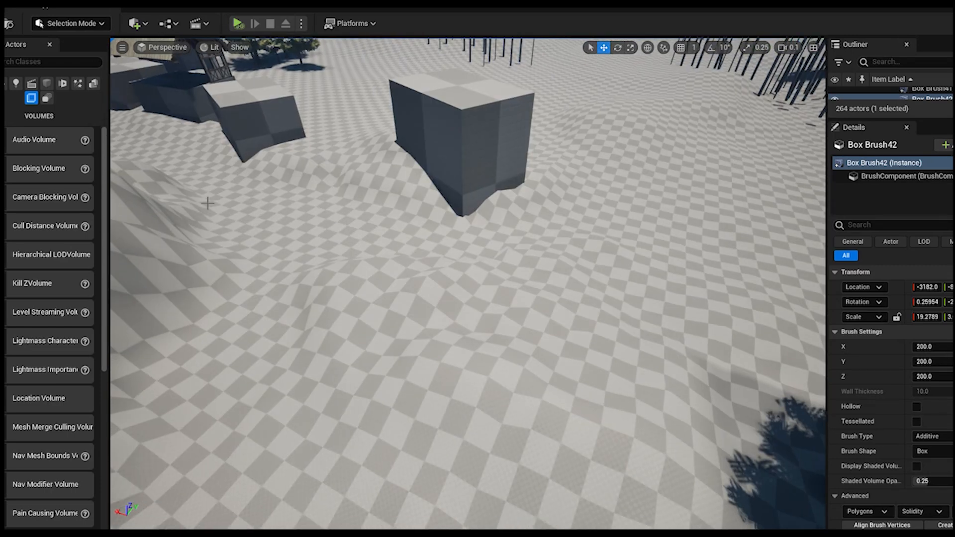
{"action": "left_click", "coordinate": [69, 25]}
{"action": "left_click", "coordinate": [76, 53]}
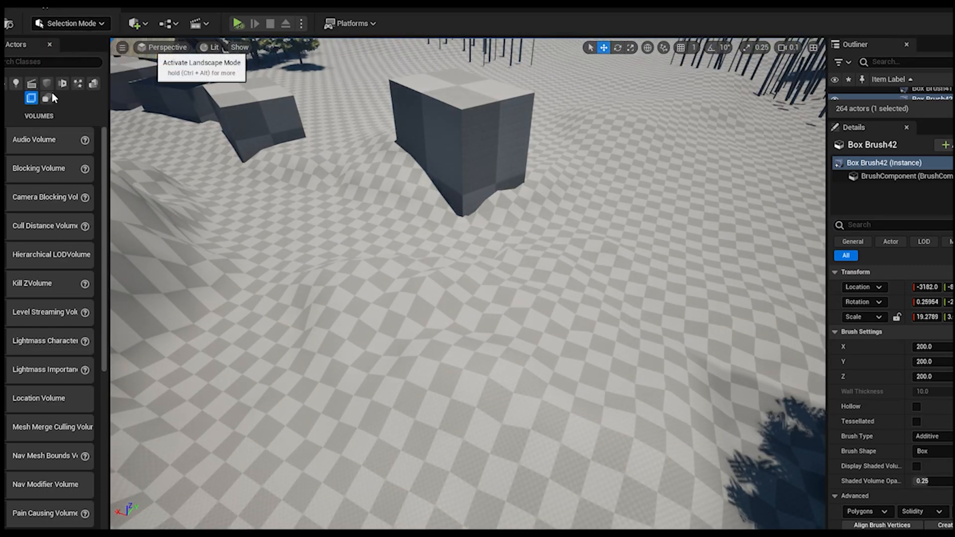
{"action": "left_click", "coordinate": [11, 92]}
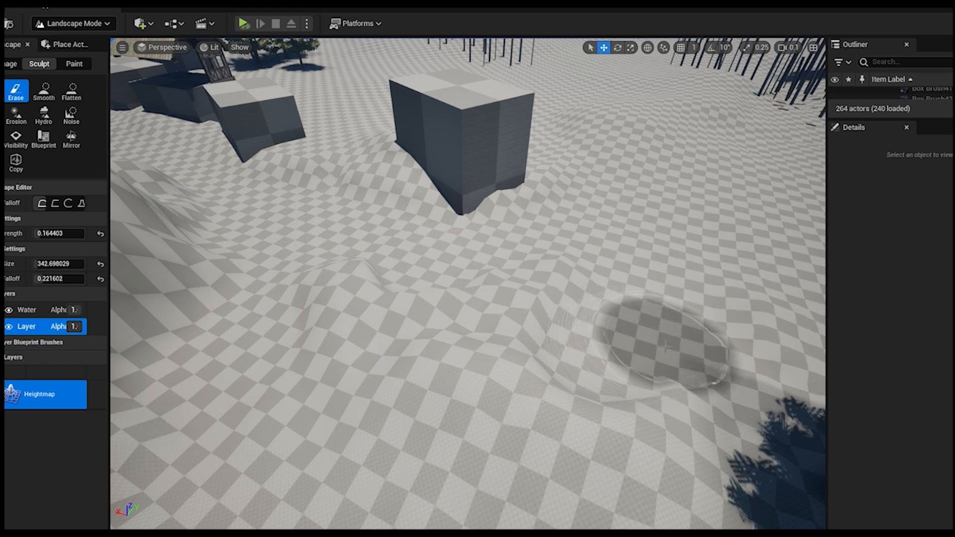
{"action": "right_click_drag", "start_coordinate": [686, 345], "coordinate": [693, 340]}
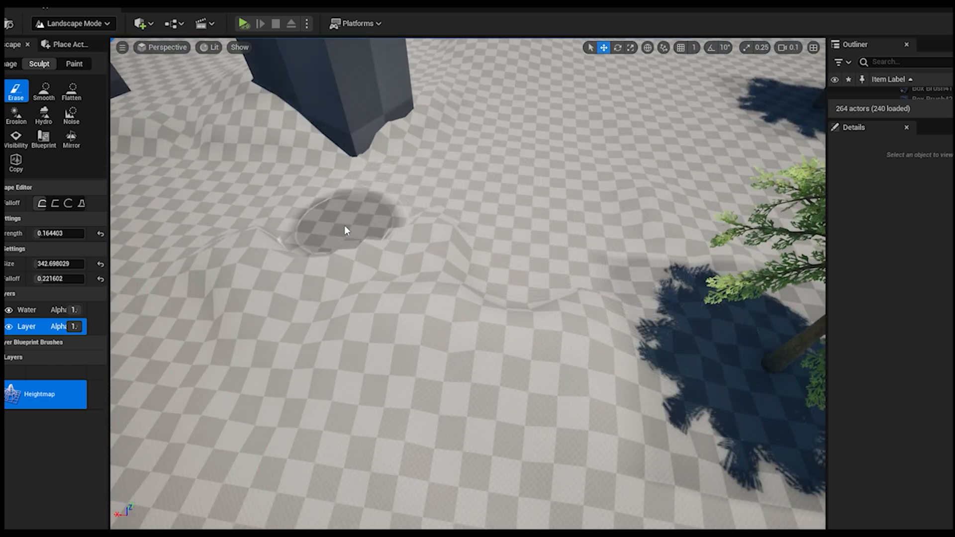
{"action": "right_click_drag", "start_coordinate": [341, 233], "coordinate": [330, 256]}
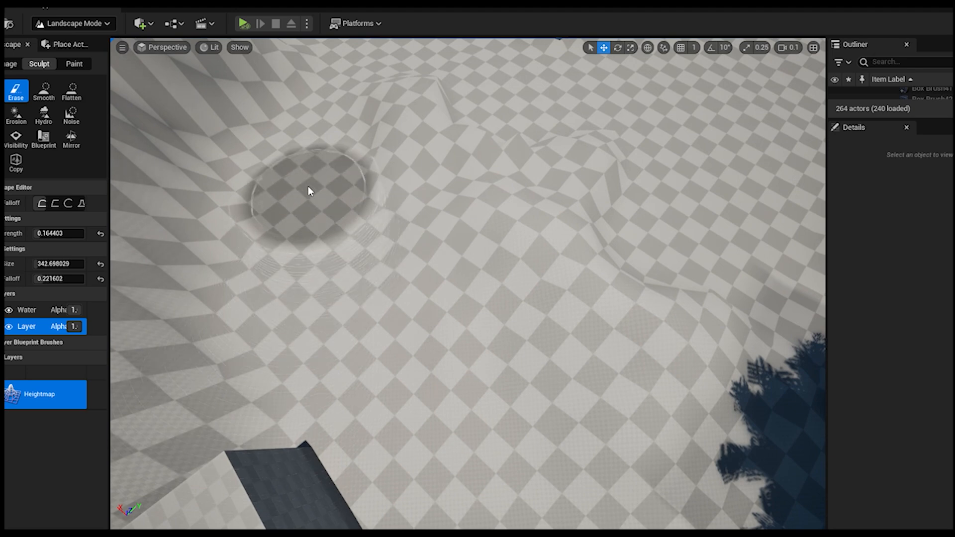
{"action": "right_click_drag", "start_coordinate": [314, 294], "coordinate": [303, 394]}
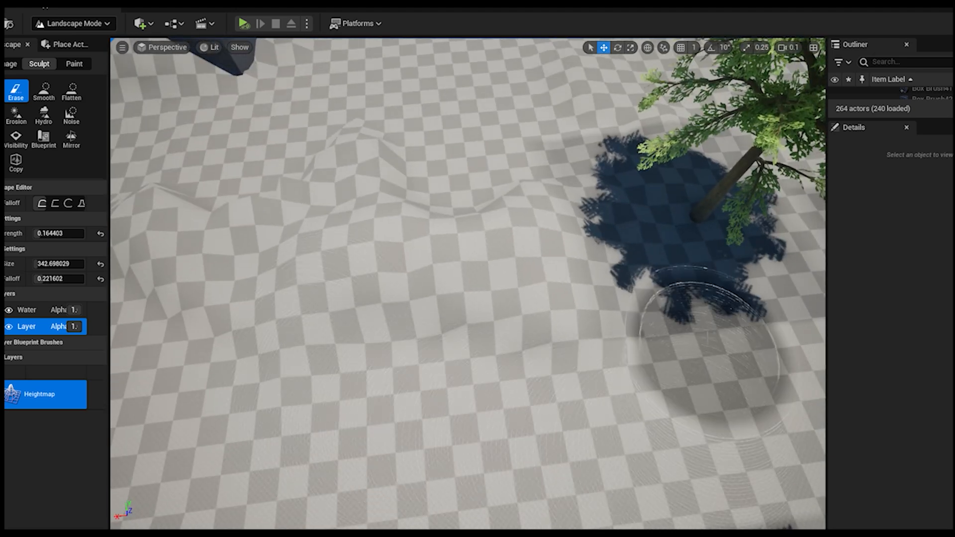
{"action": "mouse_move", "coordinate": [535, 132]}
{"action": "right_mouse_down"}
{"action": "mouse_move", "coordinate": [592, 95]}
{"action": "mouse_move", "coordinate": [583, 224]}
{"action": "mouse_move", "coordinate": [529, 214]}
{"action": "right_mouse_up"}
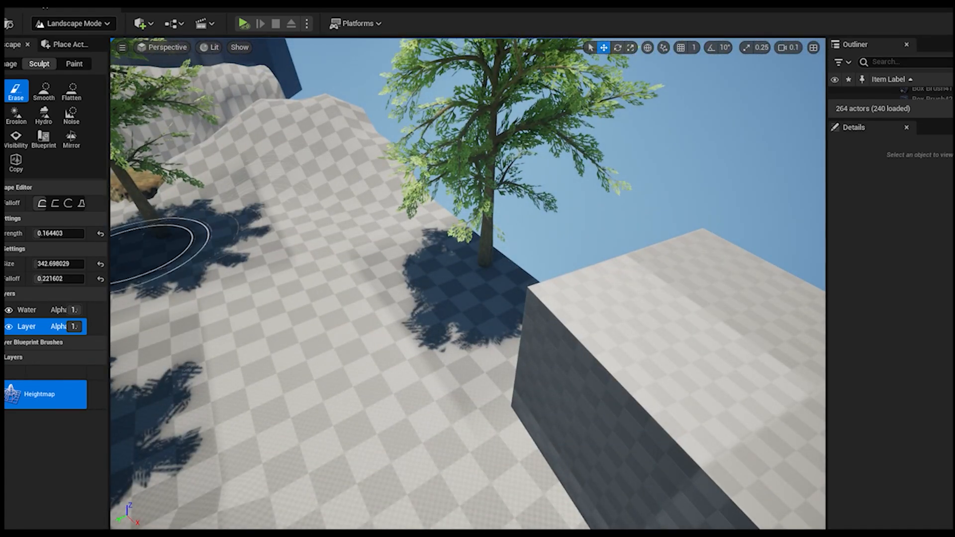
- Raise the terrain along the cliff edge beside the trees with the Sculpt tool
{"action": "left_click", "coordinate": [1, 92]}
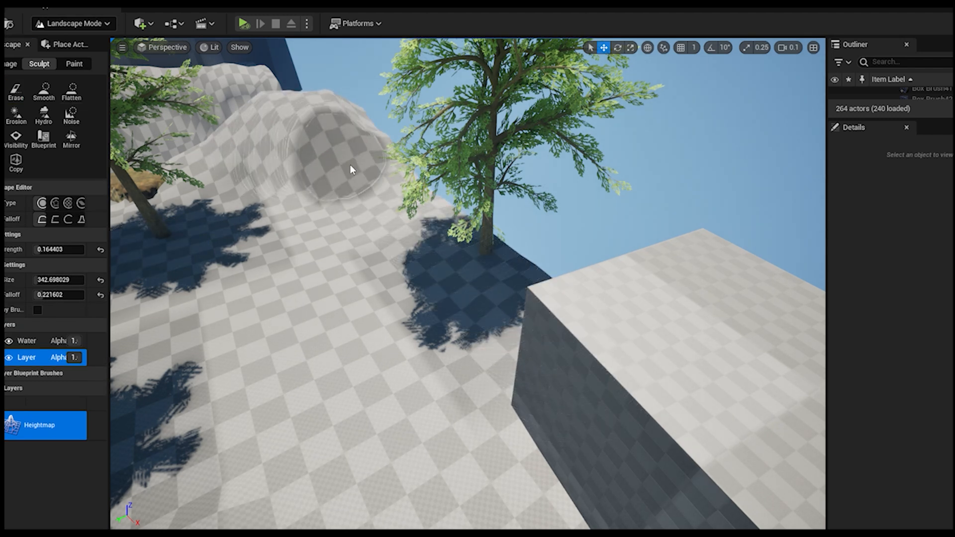
{"action": "right_click_drag", "start_coordinate": [538, 257], "coordinate": [348, 348]}
{"action": "key", "text": "s"}
{"action": "scroll", "coordinate": [552, 344], "scroll_direction": "up", "scroll_amount": 1}
{"action": "key", "text": "w"}
{"action": "mouse_move", "coordinate": [544, 380]}
{"action": "right_mouse_down"}
{"action": "mouse_move", "coordinate": [538, 371]}
{"action": "mouse_move", "coordinate": [617, 378]}
{"action": "mouse_move", "coordinate": [597, 370]}
{"action": "mouse_move", "coordinate": [564, 411]}
{"action": "mouse_move", "coordinate": [450, 391]}
{"action": "right_mouse_up"}
{"action": "key", "text": "s"}
{"action": "scroll", "coordinate": [564, 411], "scroll_direction": "up", "scroll_amount": 3}
{"action": "key", "text": "d"}
{"action": "key", "text": "w"}
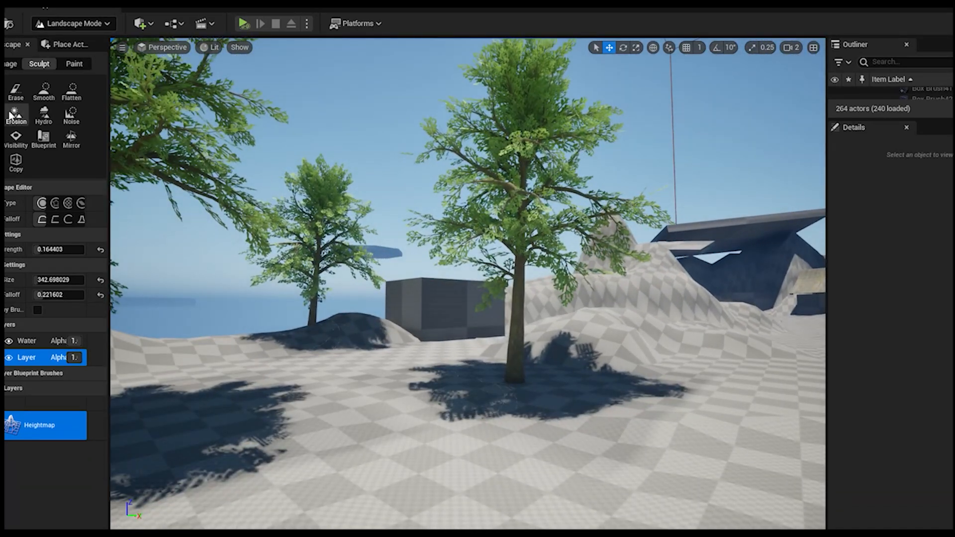
- Lower the mound beneath the tree next to the large block with the Erase tool, and reactivate the Sculpt tool
{"action": "left_click", "coordinate": [16, 92]}
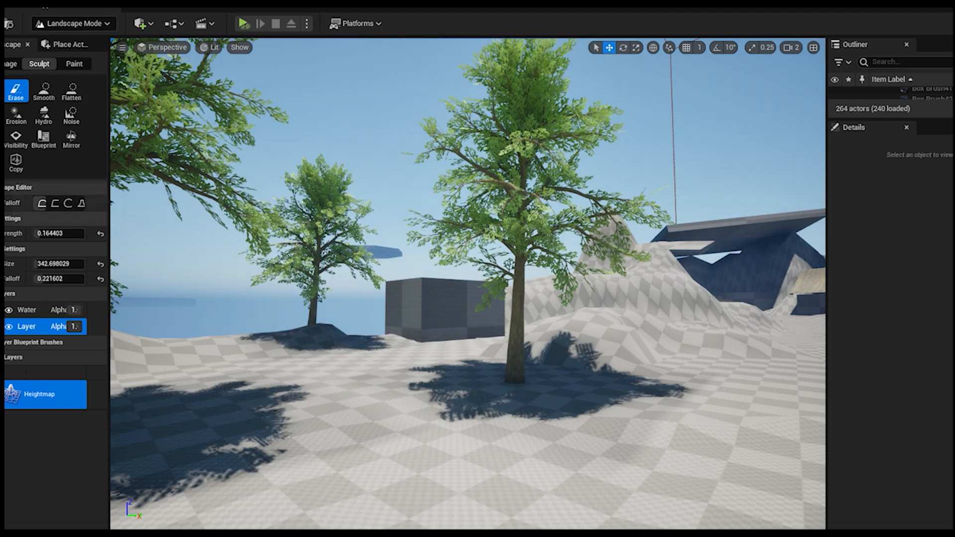
{"action": "left_click", "coordinate": [1, 92]}
{"action": "mouse_move", "coordinate": [372, 312]}
{"action": "right_mouse_down"}
{"action": "mouse_move", "coordinate": [282, 309]}
{"action": "mouse_move", "coordinate": [292, 308]}
{"action": "right_mouse_up"}
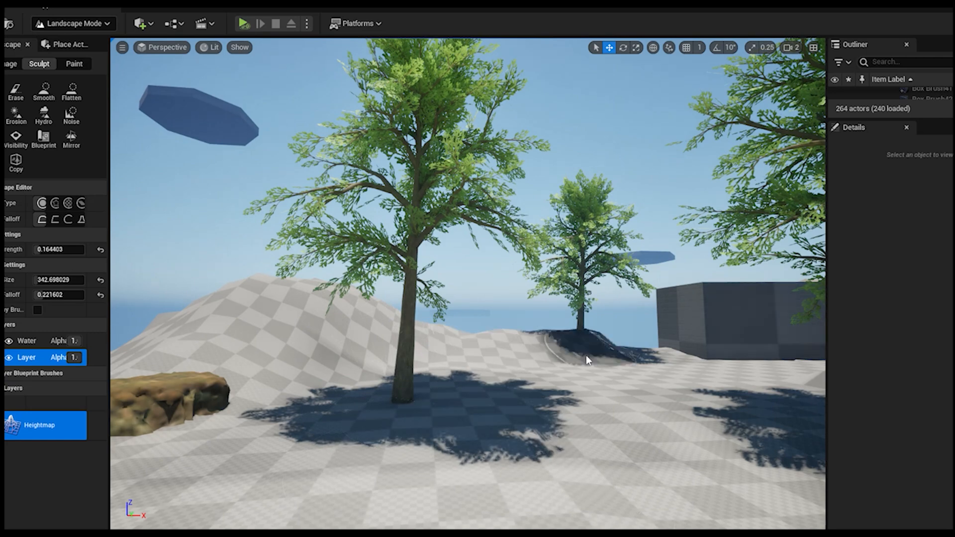
{"action": "right_click_drag", "start_coordinate": [587, 361], "coordinate": [737, 379]}
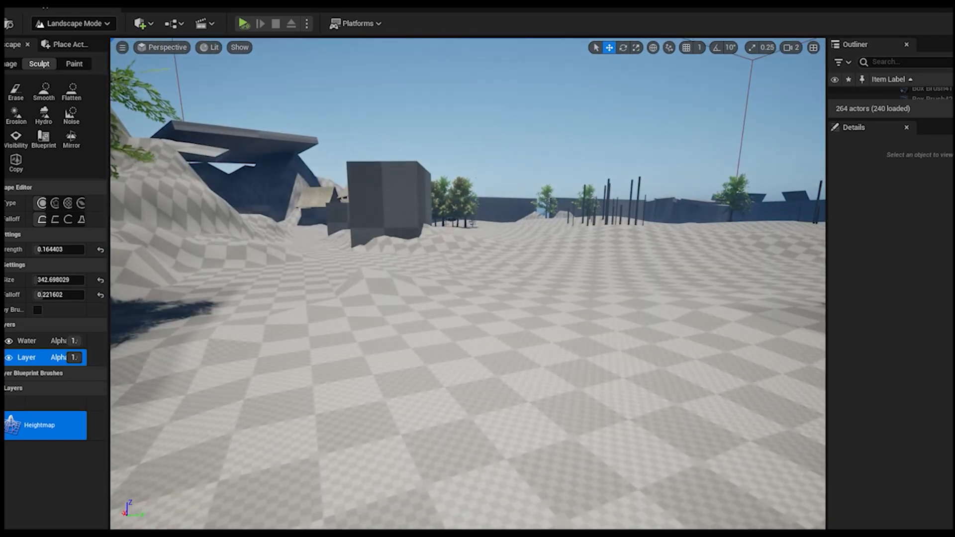
- Raise a low mound on the open ground in front of the tall block, and return to Selection mode
{"action": "right_click_drag", "start_coordinate": [448, 298], "coordinate": [448, 295]}
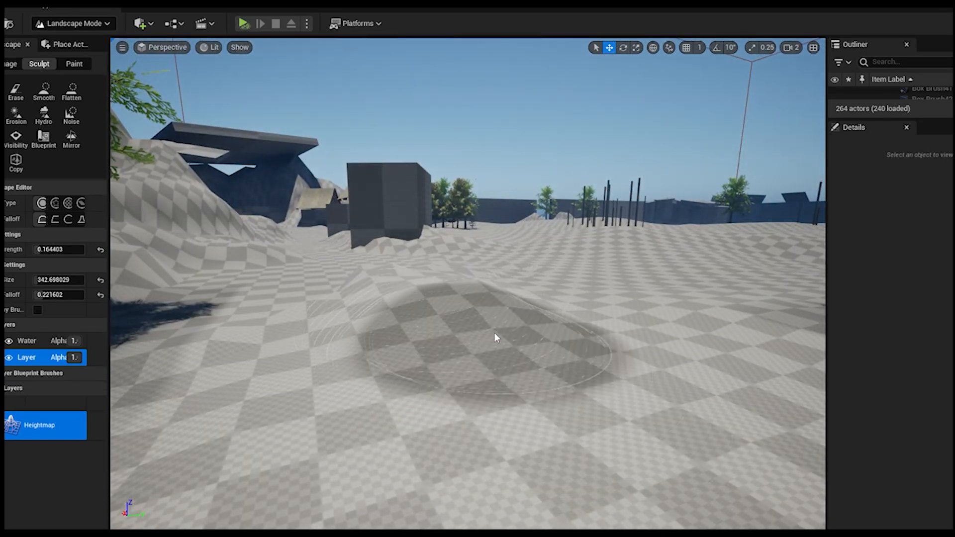
{"action": "right_click_drag", "start_coordinate": [496, 338], "coordinate": [547, 346]}
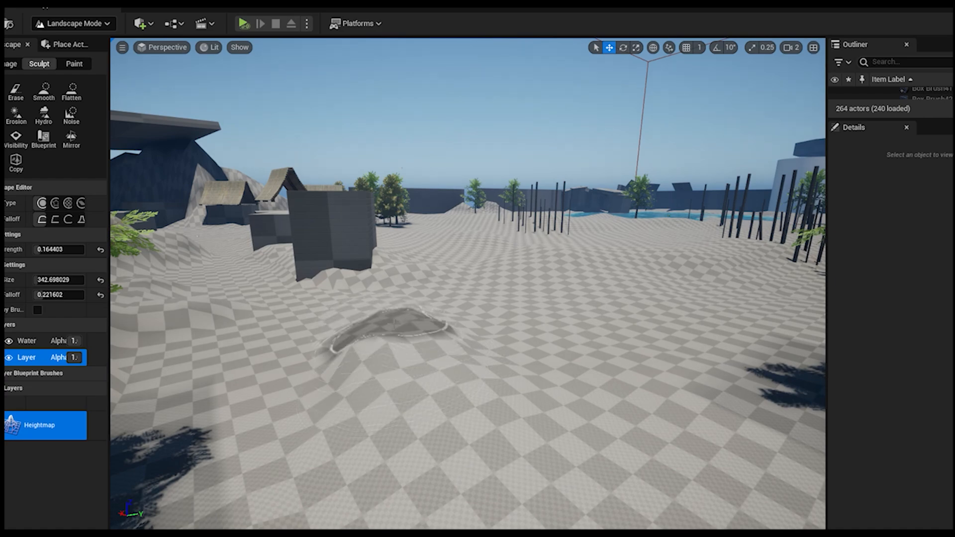
{"action": "right_click_drag", "start_coordinate": [444, 372], "coordinate": [468, 350]}
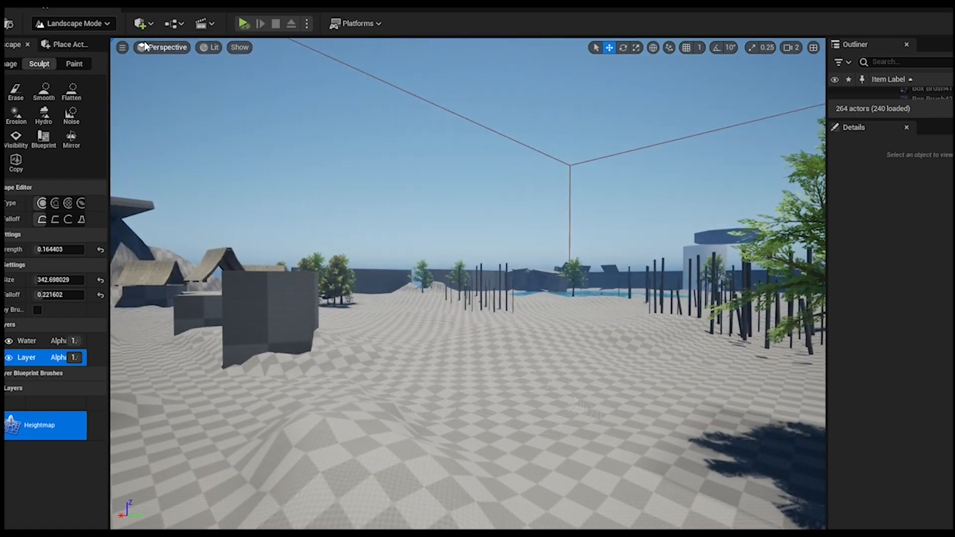
{"action": "left_click", "coordinate": [72, 24]}
{"action": "left_click", "coordinate": [70, 39]}
- Examine the reshaped terrain around the trees, from the railed bridge and along the path to the steep cliff
{"action": "right_click_drag", "start_coordinate": [348, 428], "coordinate": [320, 432]}
{"action": "key", "text": "w"}
{"action": "scroll", "coordinate": [525, 434], "scroll_direction": "up", "scroll_amount": 1}
{"action": "key", "text": "s"}
{"action": "key", "text": "a"}
{"action": "key", "text": "d"}
{"action": "scroll", "coordinate": [532, 381], "scroll_direction": "down", "scroll_amount": 4}
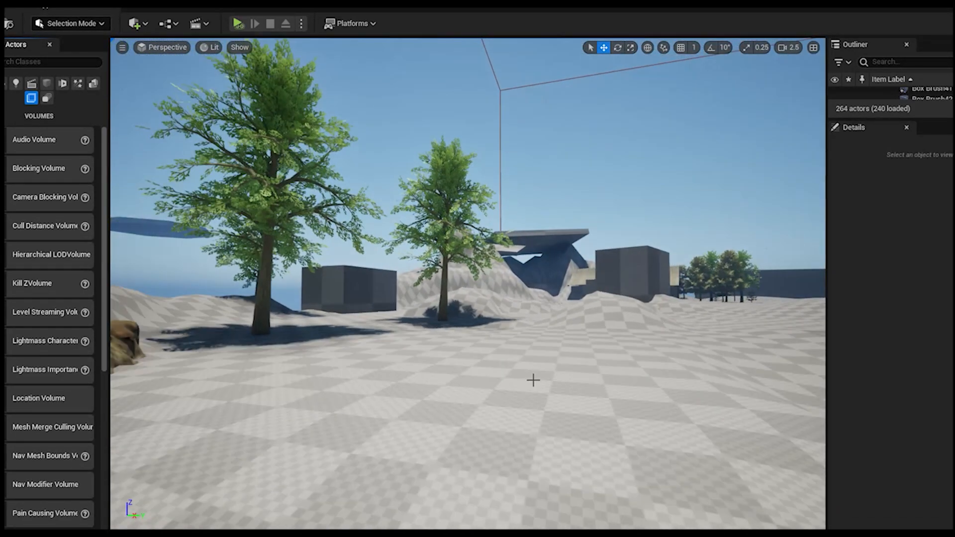
{"action": "scroll", "coordinate": [533, 381], "scroll_direction": "up", "scroll_amount": 4}
{"action": "right_click_drag", "start_coordinate": [534, 381], "coordinate": [746, 390]}
{"action": "key", "text": "a"}
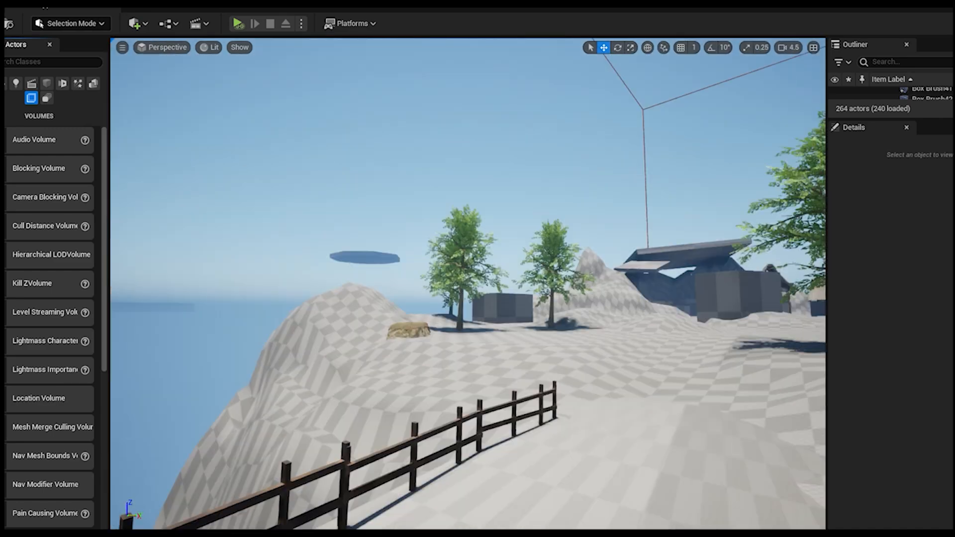
{"action": "right_click_drag", "start_coordinate": [661, 403], "coordinate": [577, 436]}
{"action": "key", "text": "s"}
{"action": "scroll", "coordinate": [662, 403], "scroll_direction": "up", "scroll_amount": 2}
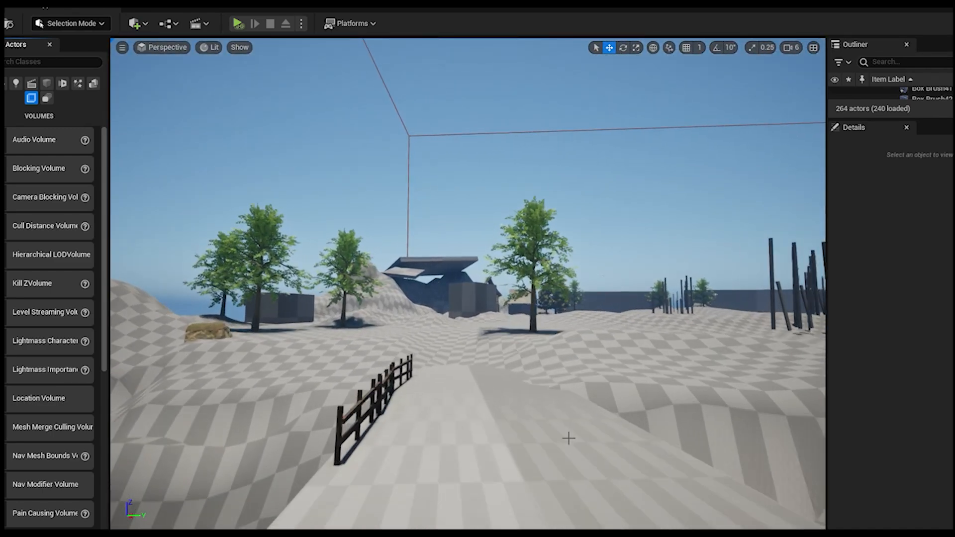
{"action": "key", "text": "w"}
{"action": "right_click_drag", "start_coordinate": [569, 438], "coordinate": [438, 467]}
{"action": "scroll", "coordinate": [503, 467], "scroll_direction": "up", "scroll_amount": 1}
{"action": "key", "text": "w"}
{"action": "right_click_drag", "start_coordinate": [503, 467], "coordinate": [640, 463]}
{"action": "scroll", "coordinate": [497, 467], "scroll_direction": "up", "scroll_amount": 1}
{"action": "key", "text": "w"}
{"action": "key", "text": "s"}
{"action": "right_click_drag", "start_coordinate": [466, 269], "coordinate": [457, 269]}
{"action": "key", "text": "w"}
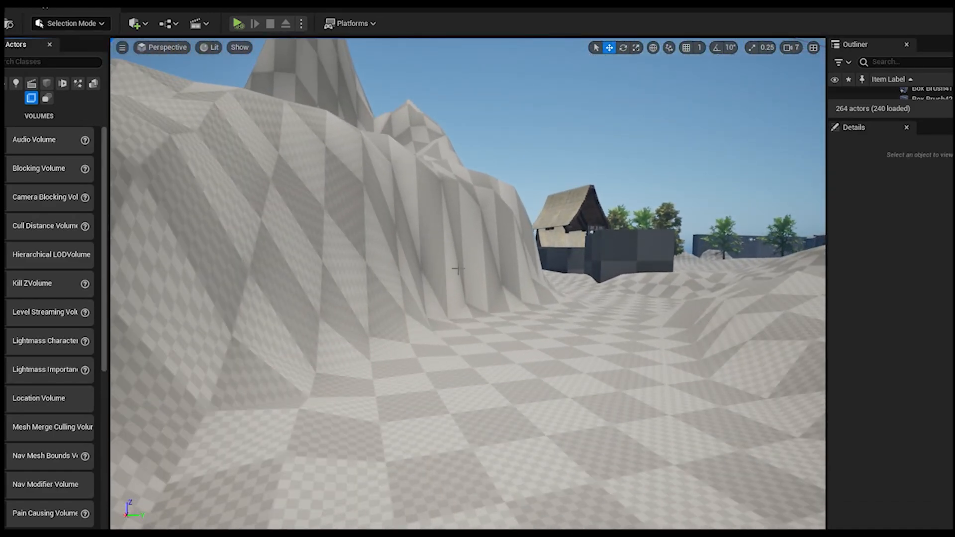
- Sculpt the steep cliff beside the path in Landscape mode with an alpha brush, raising its strength to 0.331403
{"action": "left_click", "coordinate": [87, 27]}
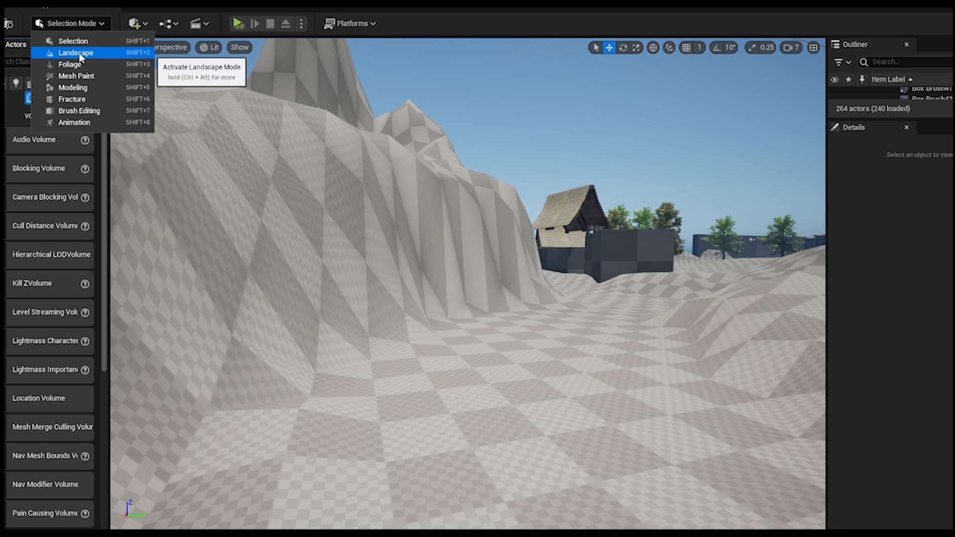
{"action": "left_click", "coordinate": [79, 53]}
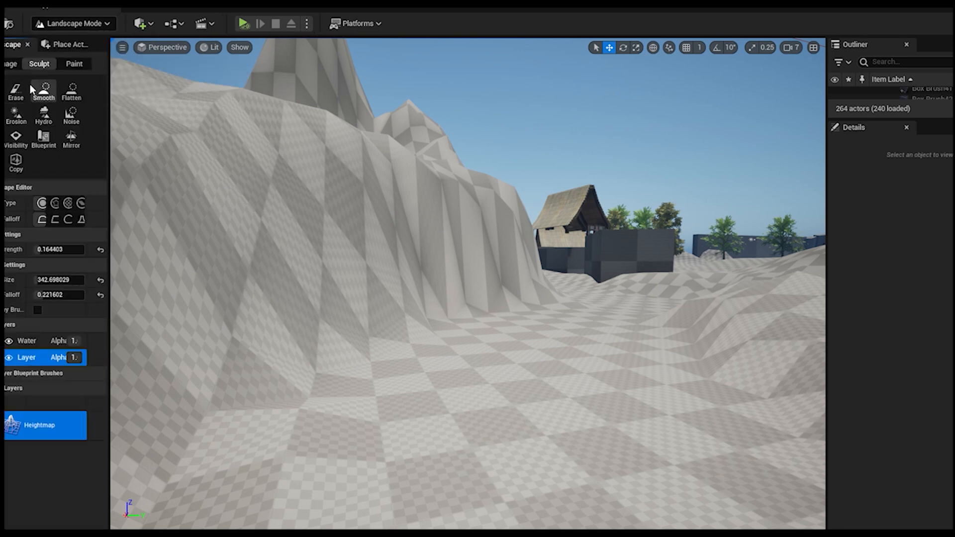
{"action": "left_click", "coordinate": [55, 204]}
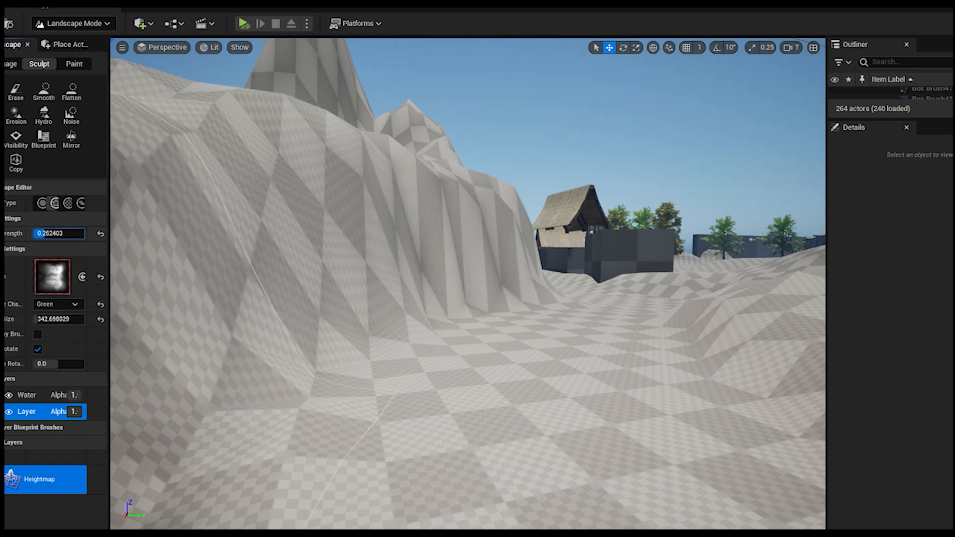
{"action": "left_click_drag", "start_coordinate": [47, 234], "coordinate": [51, 234]}
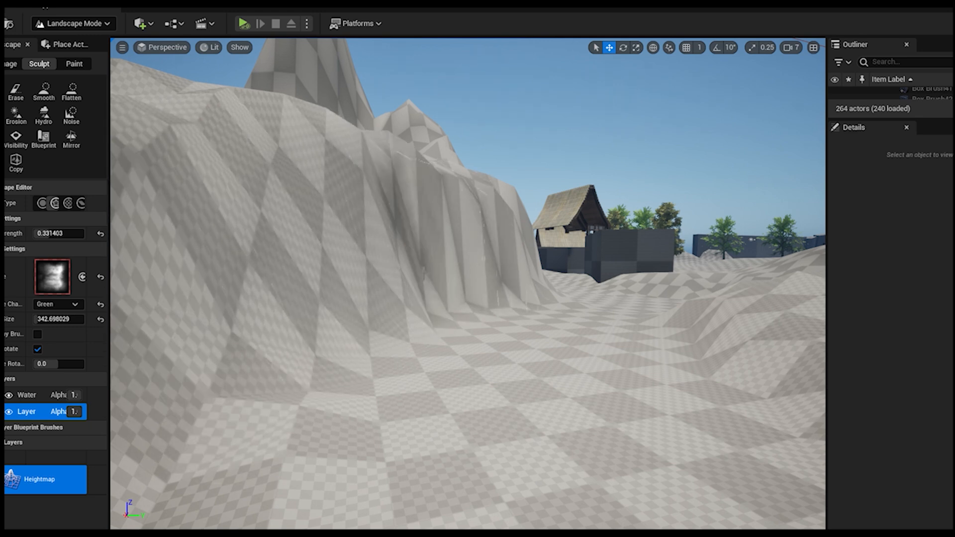
{"action": "left_click", "coordinate": [40, 115]}
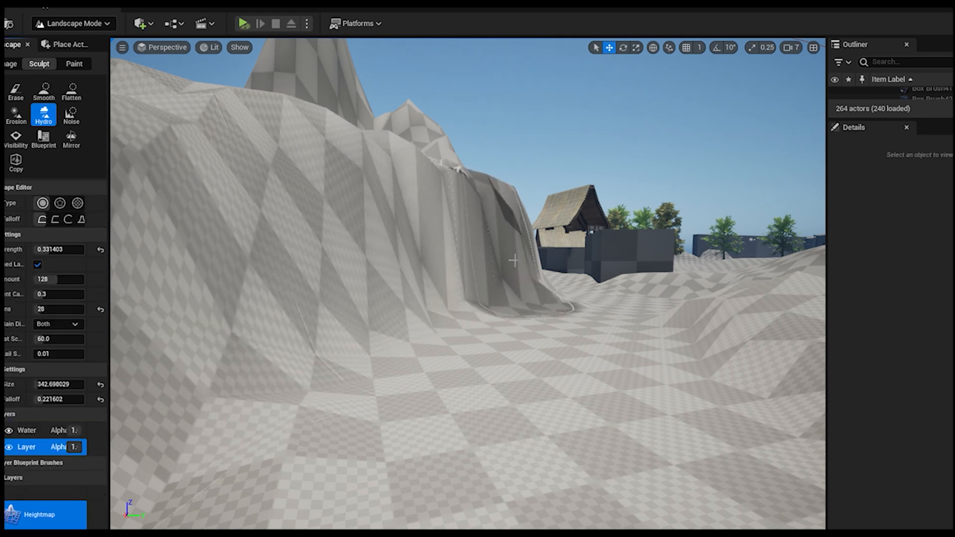
{"action": "left_click", "coordinate": [71, 117]}
{"action": "right_click_drag", "start_coordinate": [535, 281], "coordinate": [428, 304]}
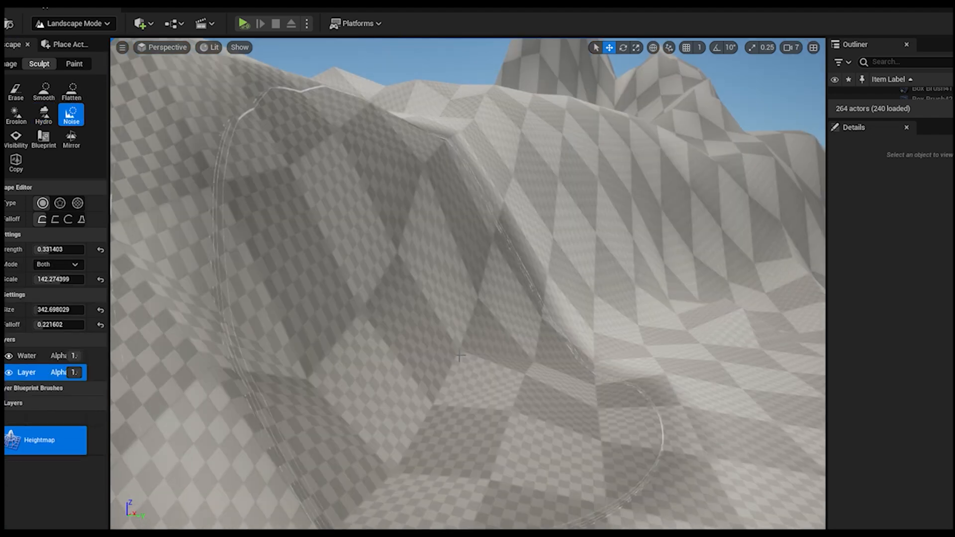
{"action": "mouse_move", "coordinate": [537, 326]}
{"action": "right_mouse_down"}
{"action": "mouse_move", "coordinate": [517, 348]}
{"action": "mouse_move", "coordinate": [536, 327]}
{"action": "mouse_move", "coordinate": [626, 299]}
{"action": "right_mouse_up"}
{"action": "key", "text": "s"}
{"action": "scroll", "coordinate": [537, 327], "scroll_direction": "down", "scroll_amount": 1}
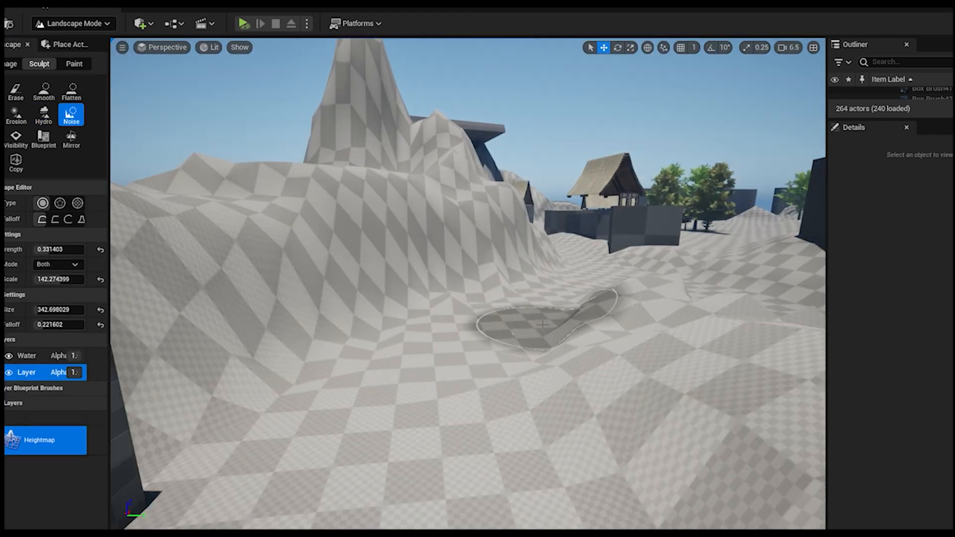
- Sculpt the cliff's lower face beside the path with the Sculpt tool's alpha brush at strength 0.428401
{"action": "left_click", "coordinate": [55, 203]}
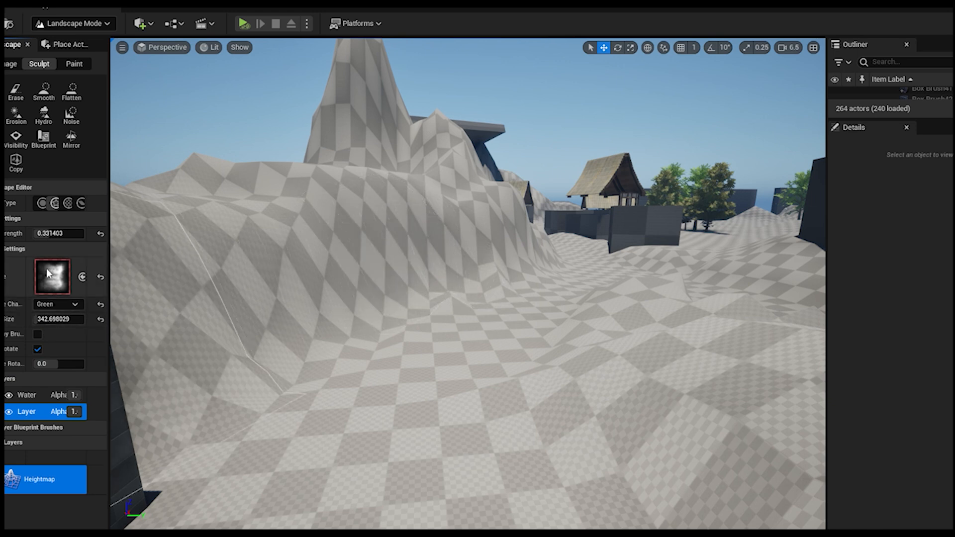
{"action": "left_click_drag", "start_coordinate": [53, 233], "coordinate": [55, 234]}
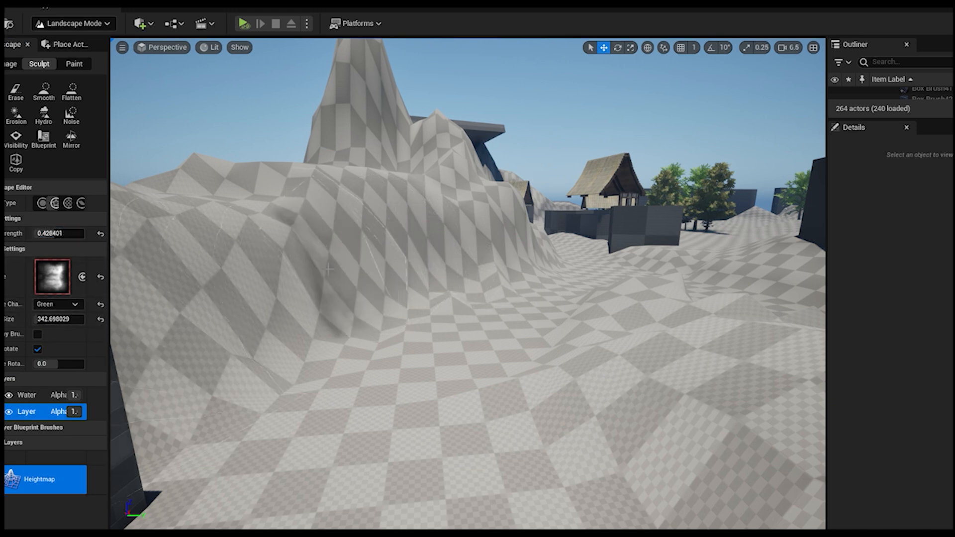
{"action": "mouse_move", "coordinate": [289, 309]}
{"action": "left_mouse_down"}
{"action": "mouse_move", "coordinate": [234, 319]}
{"action": "mouse_move", "coordinate": [276, 338]}
{"action": "left_mouse_up"}
{"action": "left_click_drag", "start_coordinate": [310, 297], "coordinate": [368, 276]}
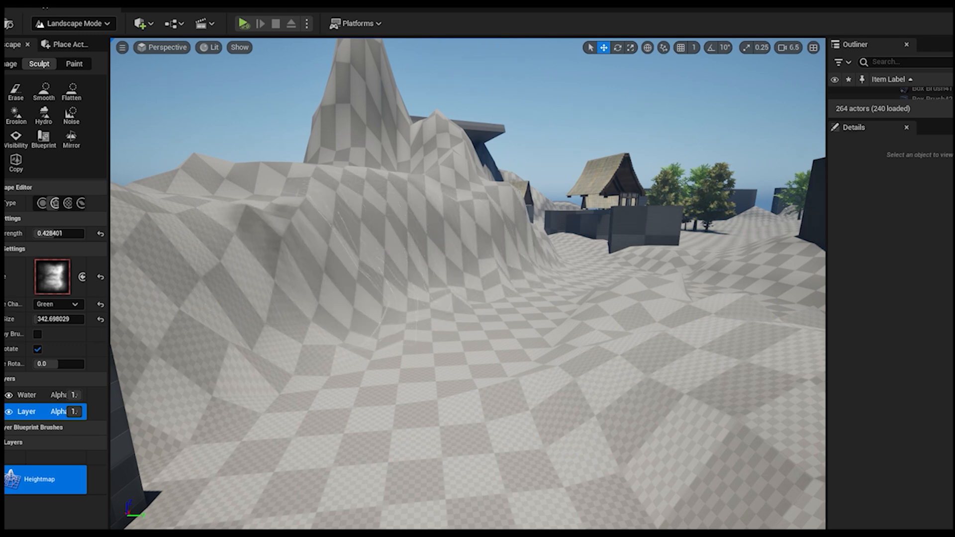
{"action": "left_click_drag", "start_coordinate": [302, 292], "coordinate": [322, 279]}
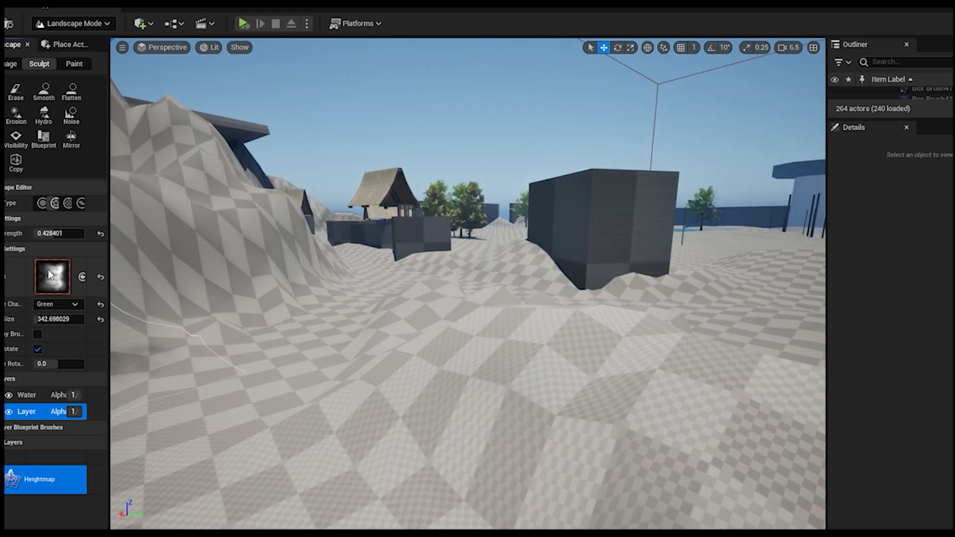
- Switch the alpha brush's texture channel to Red and sculpt irregular forms into the cliff's foot and face
{"action": "left_click", "coordinate": [66, 304]}
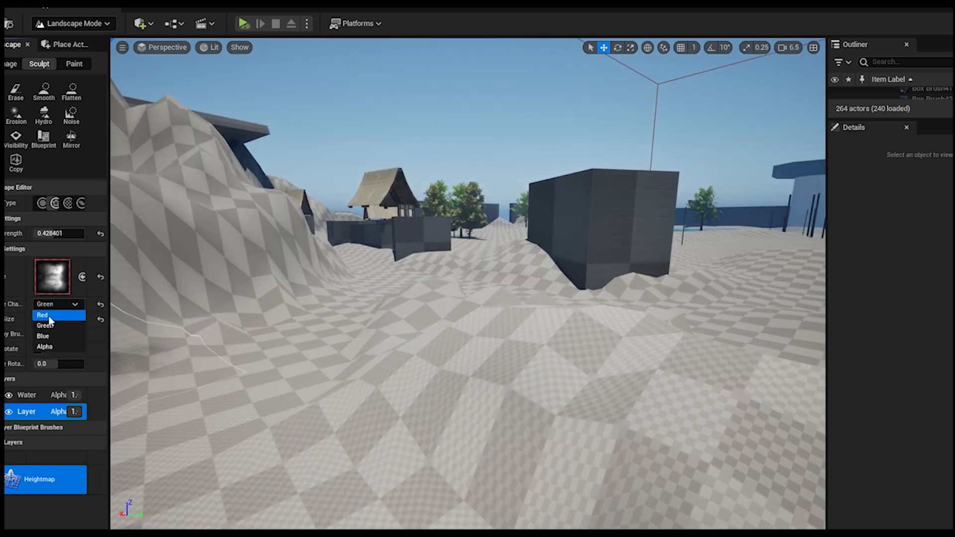
{"action": "left_click", "coordinate": [59, 316]}
{"action": "right_click_drag", "start_coordinate": [286, 256], "coordinate": [254, 286]}
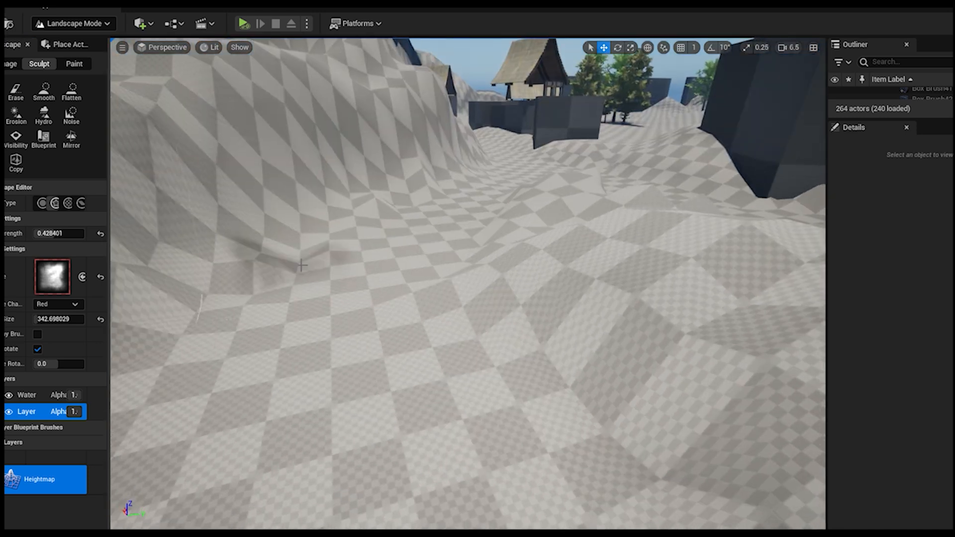
{"action": "mouse_move", "coordinate": [244, 181]}
{"action": "left_mouse_down"}
{"action": "mouse_move", "coordinate": [277, 191]}
{"action": "mouse_move", "coordinate": [269, 247]}
{"action": "mouse_move", "coordinate": [347, 203]}
{"action": "left_mouse_up"}
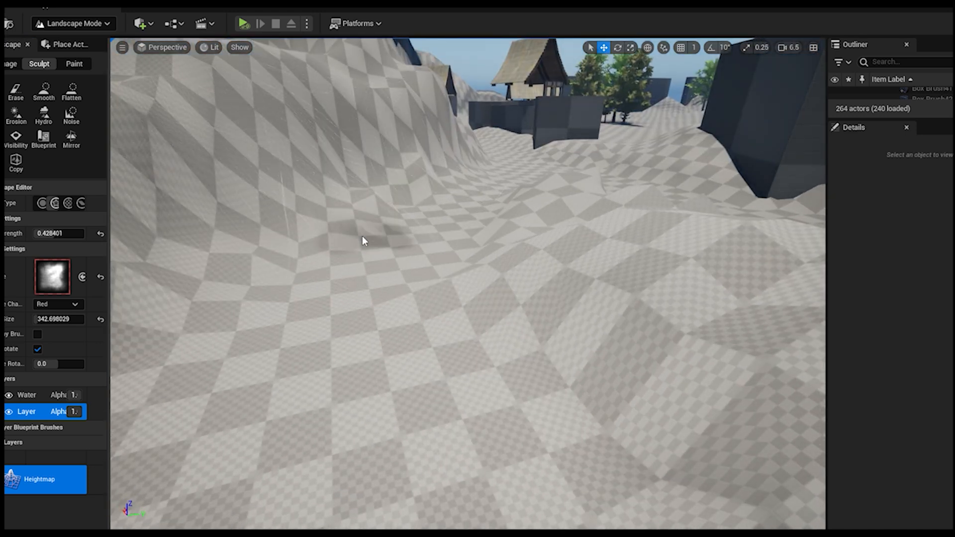
{"action": "right_click_drag", "start_coordinate": [309, 242], "coordinate": [234, 204]}
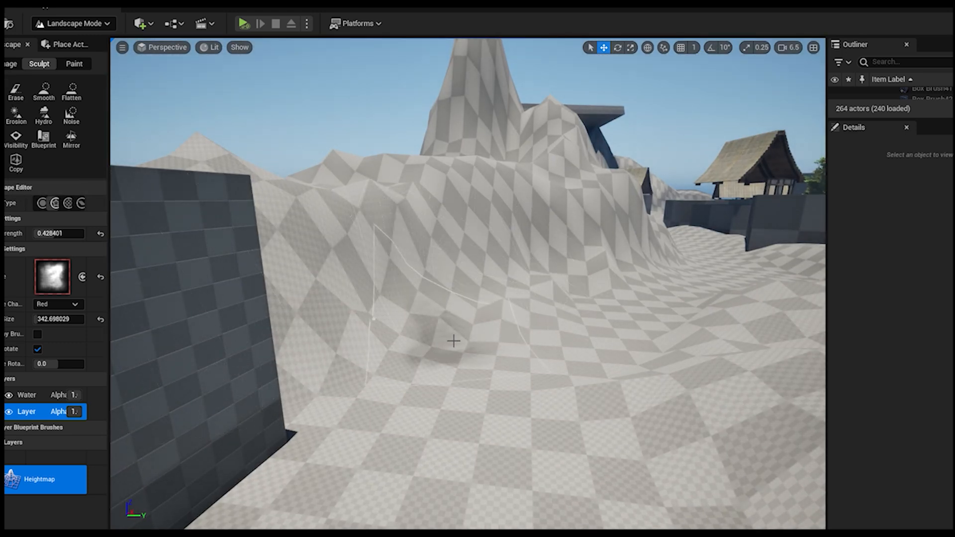
{"action": "mouse_move", "coordinate": [461, 346]}
{"action": "left_mouse_down", "text": "shift"}
{"action": "mouse_move", "coordinate": [426, 299]}
{"action": "mouse_move", "coordinate": [432, 215]}
{"action": "left_mouse_up", "text": "shift"}
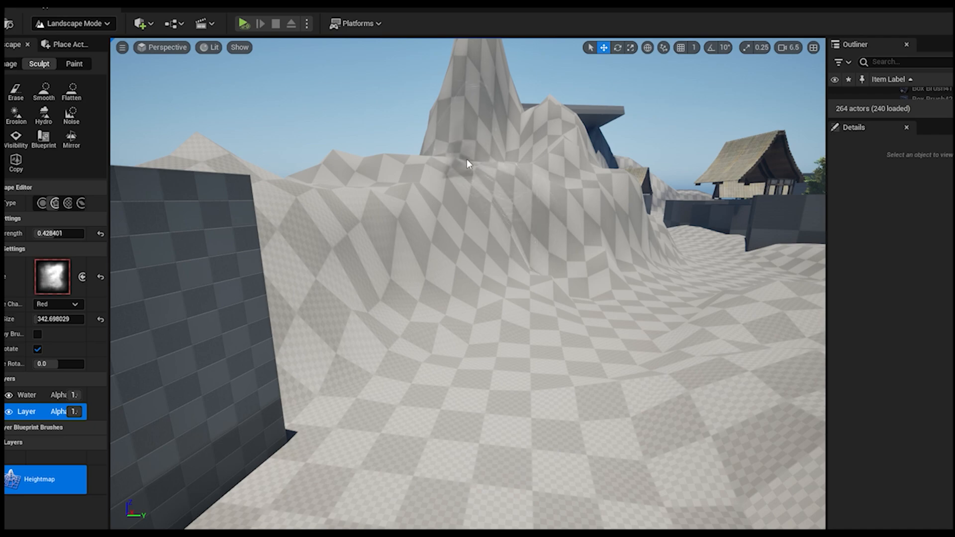
- Sculpt the slope across the path from the cliff with the same alpha brush, and return to Selection mode
{"action": "right_click_drag", "start_coordinate": [467, 159], "coordinate": [545, 172]}
{"action": "key", "text": "s"}
{"action": "key", "text": "w"}
{"action": "right_click_drag", "start_coordinate": [378, 283], "coordinate": [562, 278]}
{"action": "left_click_drag", "start_coordinate": [562, 278], "coordinate": [511, 306]}
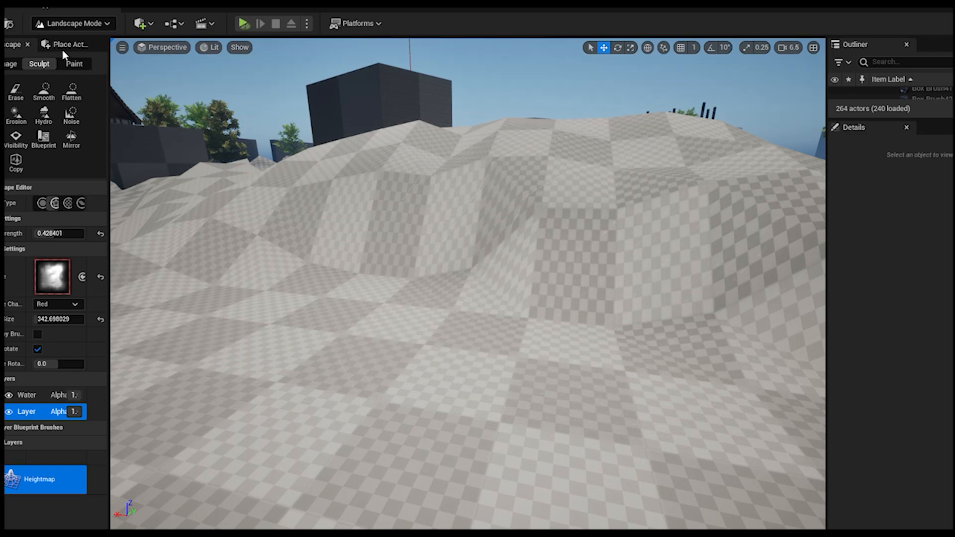
{"action": "left_click", "coordinate": [55, 25]}
{"action": "left_click", "coordinate": [74, 38]}
- Duplicate the lone tree to a spot beside the tall block, and move the original closer to the neighbouring trees
{"action": "right_click_drag", "start_coordinate": [532, 221], "coordinate": [524, 336]}
{"action": "scroll", "coordinate": [533, 222], "scroll_direction": "down", "scroll_amount": 3}
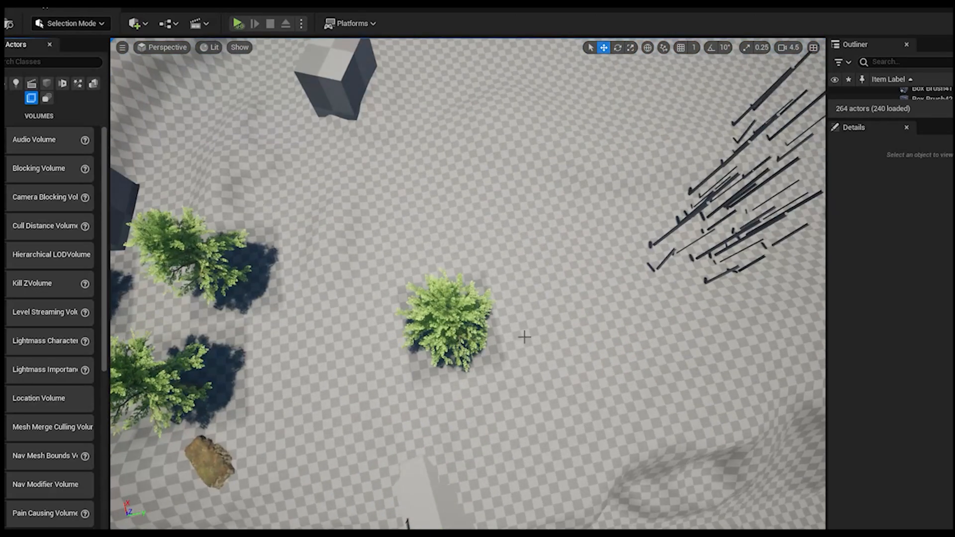
{"action": "left_click", "coordinate": [428, 326]}
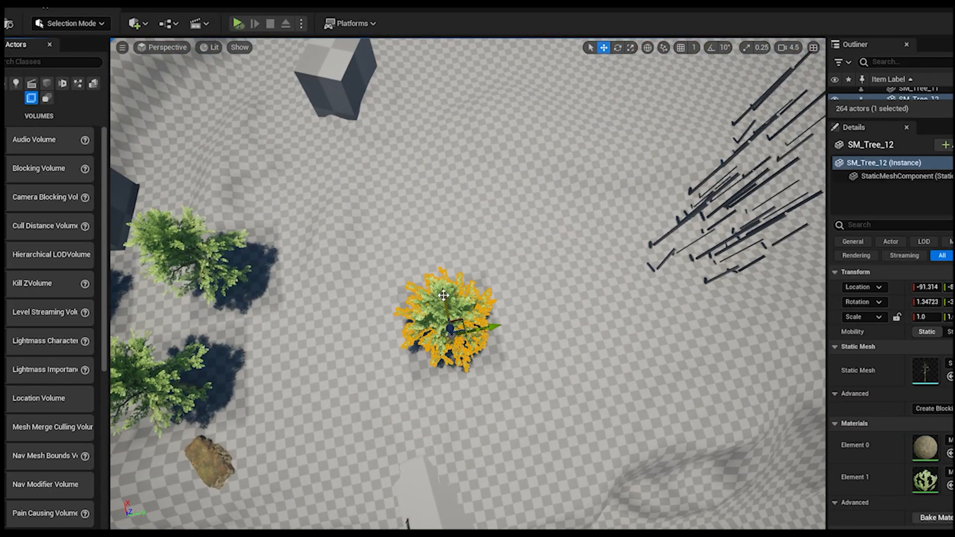
{"action": "left_click_drag", "start_coordinate": [445, 293], "coordinate": [383, 184], "text": "alt"}
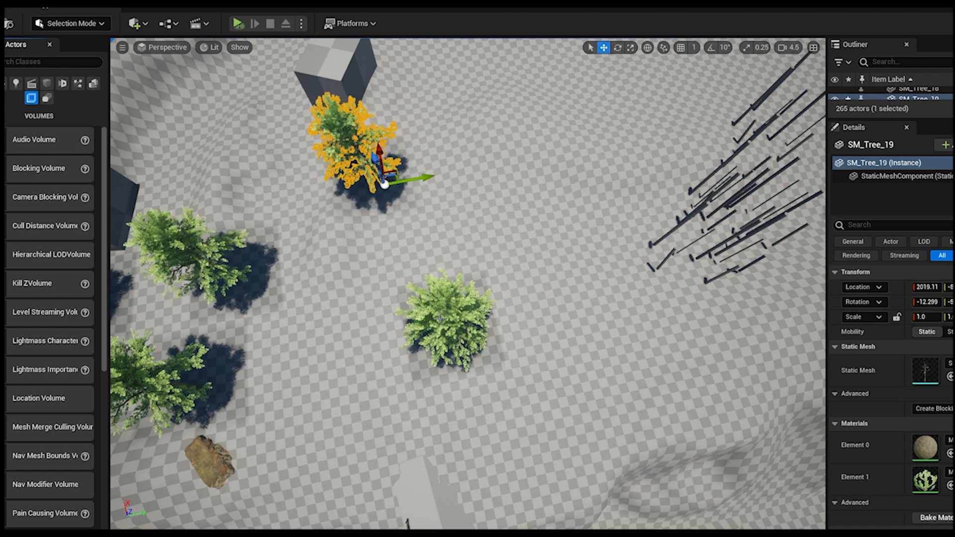
{"action": "left_click", "coordinate": [490, 326]}
{"action": "left_click_drag", "start_coordinate": [496, 328], "coordinate": [435, 345]}
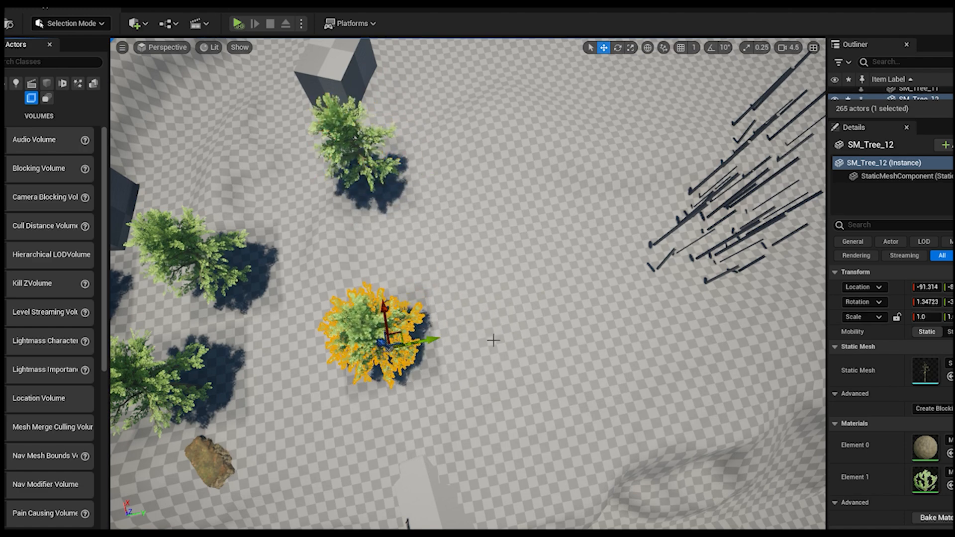
- Duplicate the tree again and place the copy beside the pole cluster, near the ravine edge
{"action": "right_click_drag", "start_coordinate": [436, 380], "coordinate": [480, 383]}
{"action": "left_click_drag", "start_coordinate": [404, 430], "coordinate": [563, 228], "text": "alt"}
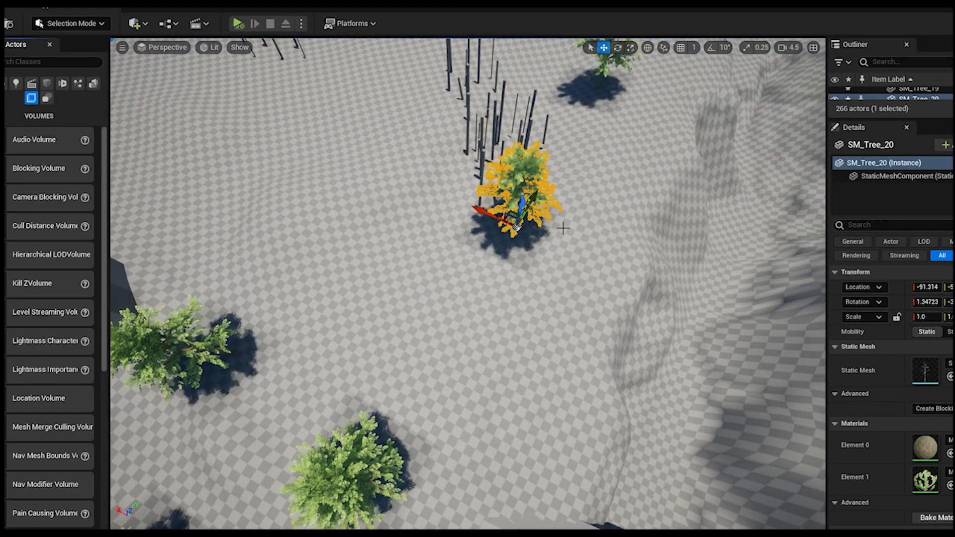
{"action": "left_click_drag", "start_coordinate": [481, 209], "coordinate": [541, 240], "text": "alt"}
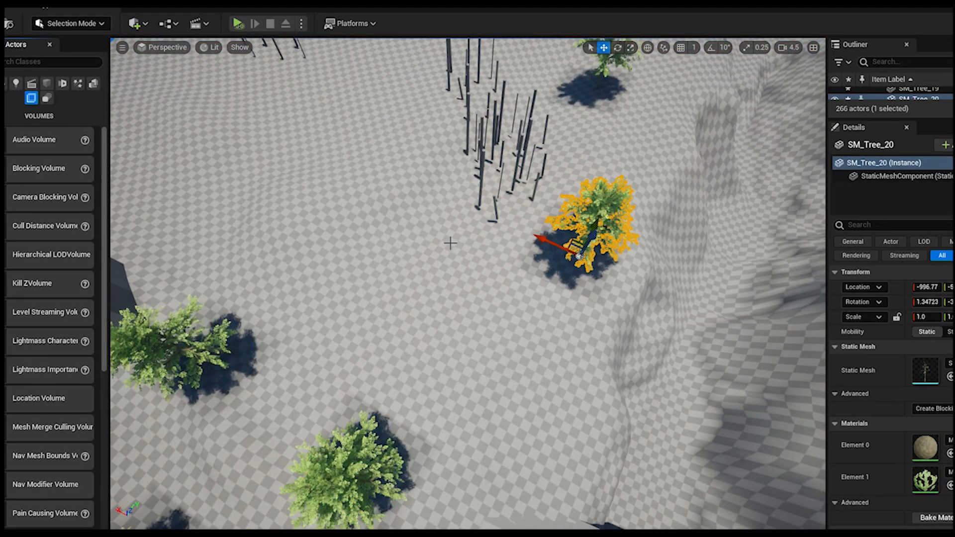
- Duplicate the tree standing between the poles and the ravine, placing the copy on the open ground toward the bridge
{"action": "right_click_drag", "start_coordinate": [450, 242], "coordinate": [411, 244]}
{"action": "key", "text": "e"}
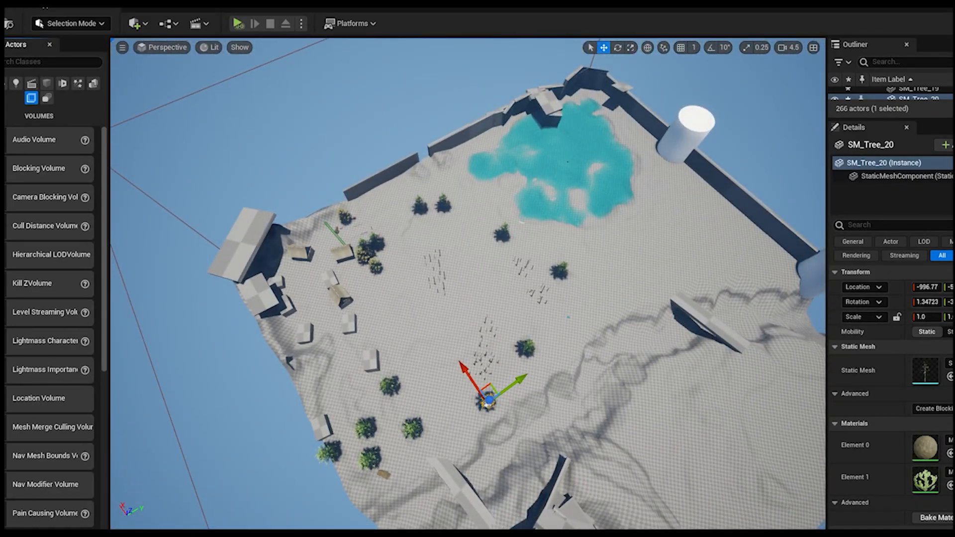
{"action": "key", "text": "q"}
{"action": "right_click_drag", "start_coordinate": [468, 388], "coordinate": [482, 386]}
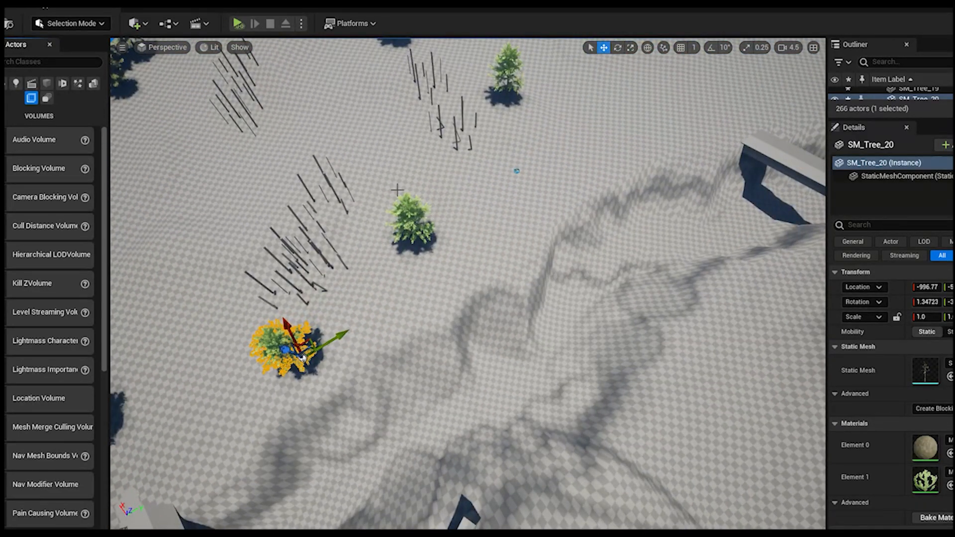
{"action": "left_click", "coordinate": [393, 233]}
{"action": "left_click", "coordinate": [417, 226]}
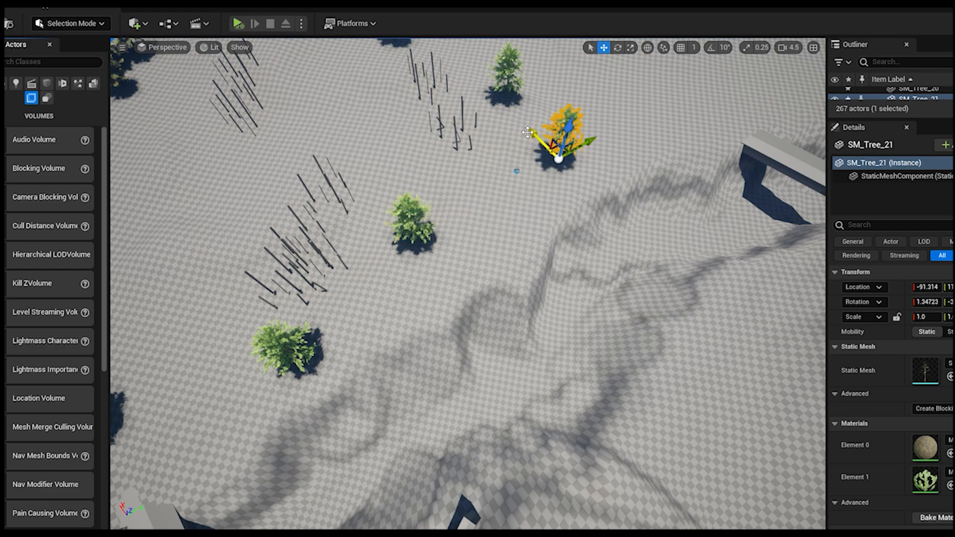
- Delete the nearest group of nine thin poles on the open plain, despite its group reference
{"action": "key", "text": "s"}
{"action": "mouse_move", "coordinate": [482, 393]}
{"action": "right_mouse_down"}
{"action": "mouse_move", "coordinate": [477, 366]}
{"action": "mouse_move", "coordinate": [465, 383]}
{"action": "mouse_move", "coordinate": [433, 381]}
{"action": "mouse_move", "coordinate": [451, 398]}
{"action": "mouse_move", "coordinate": [438, 393]}
{"action": "mouse_move", "coordinate": [482, 334]}
{"action": "mouse_move", "coordinate": [450, 371]}
{"action": "mouse_move", "coordinate": [423, 373]}
{"action": "mouse_move", "coordinate": [491, 378]}
{"action": "right_mouse_up"}
{"action": "key", "text": "w"}
{"action": "key", "text": "s"}
{"action": "key", "text": "w"}
{"action": "key", "text": "s"}
{"action": "key", "text": "s"}
{"action": "right_click_drag", "start_coordinate": [467, 328], "coordinate": [482, 324]}
{"action": "key", "text": "w"}
{"action": "left_click", "coordinate": [480, 325]}
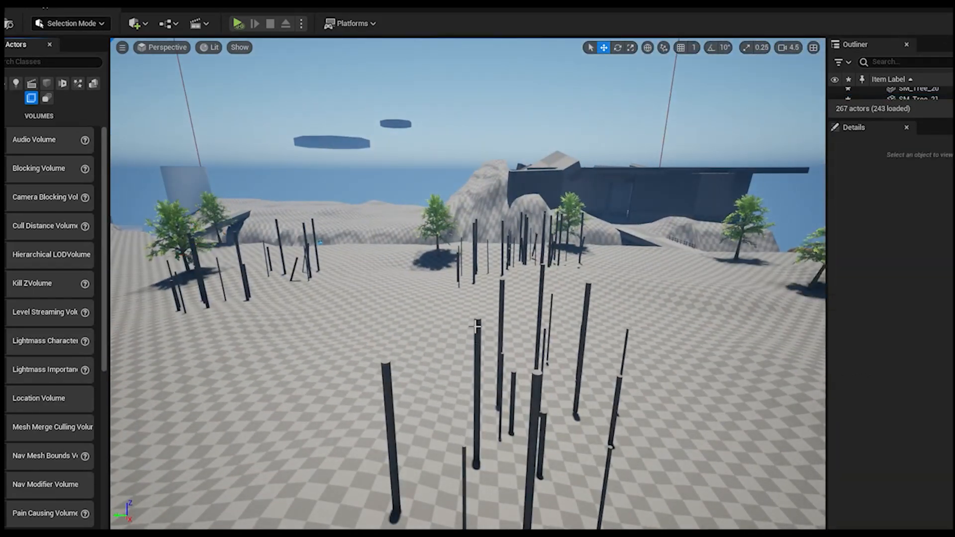
{"action": "key", "text": "Delete"}
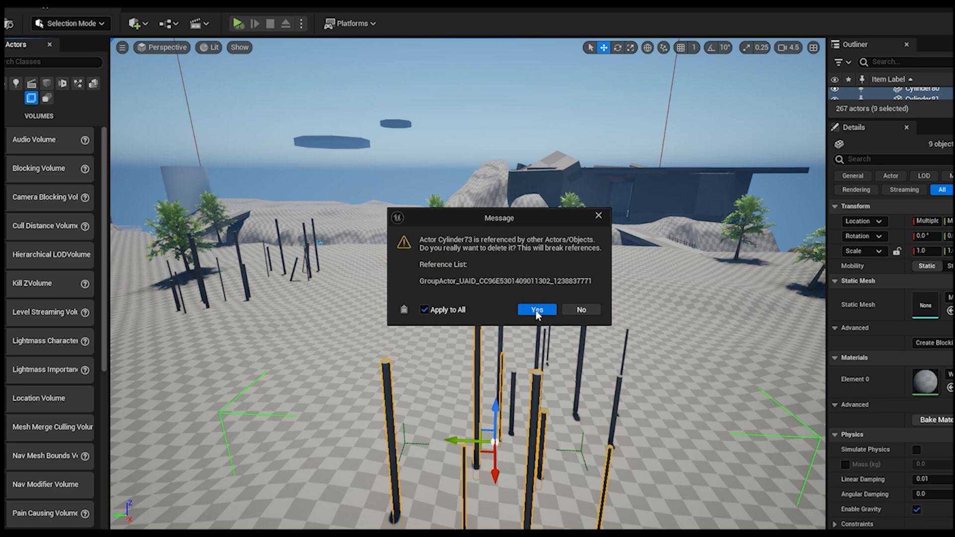
{"action": "left_click", "coordinate": [536, 310]}
- Enlarge the Outliner to show more of the actor list, and browse through the landscape actors
{"action": "scroll", "coordinate": [535, 308], "scroll_direction": "up", "scroll_amount": 2}
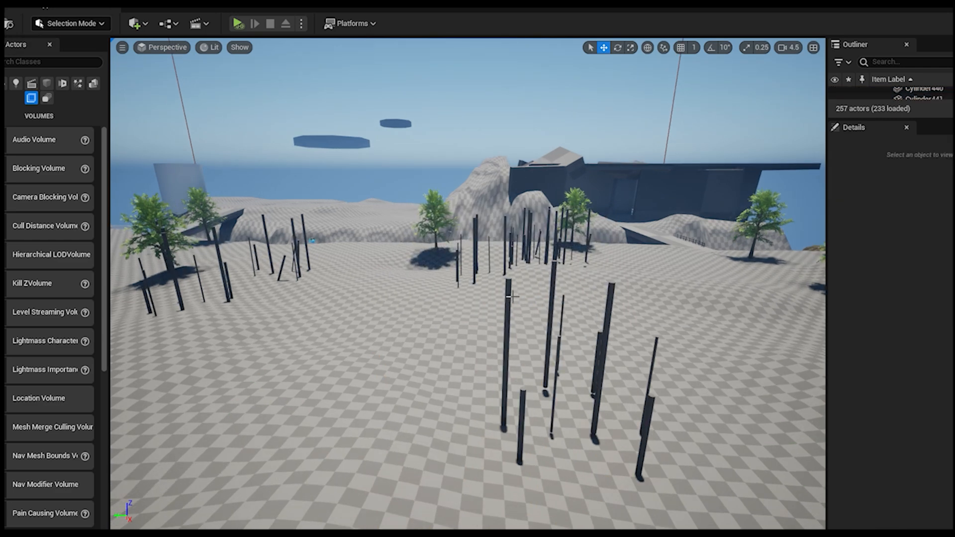
{"action": "left_click", "coordinate": [689, 295]}
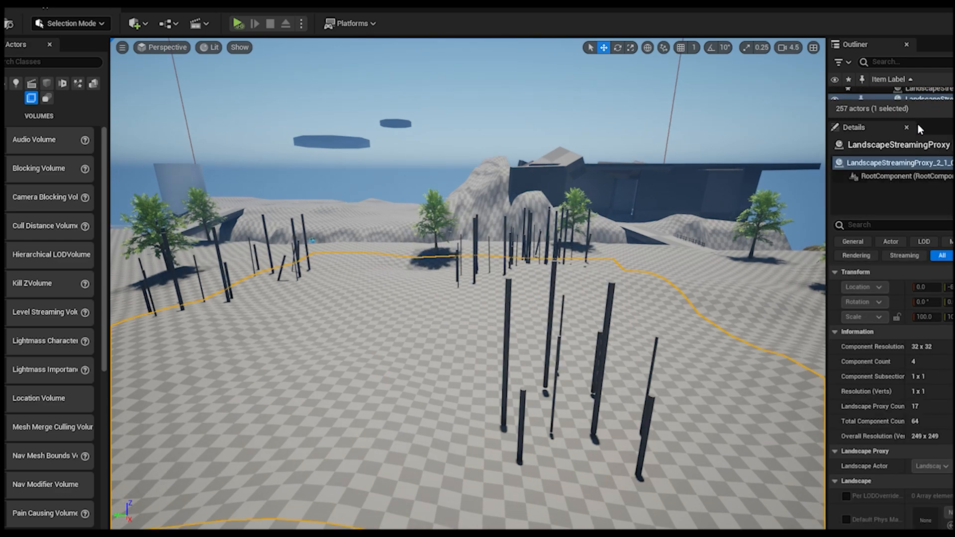
{"action": "left_click_drag", "start_coordinate": [918, 122], "coordinate": [895, 466]}
{"action": "scroll", "coordinate": [884, 306], "scroll_direction": "up", "scroll_amount": 5}
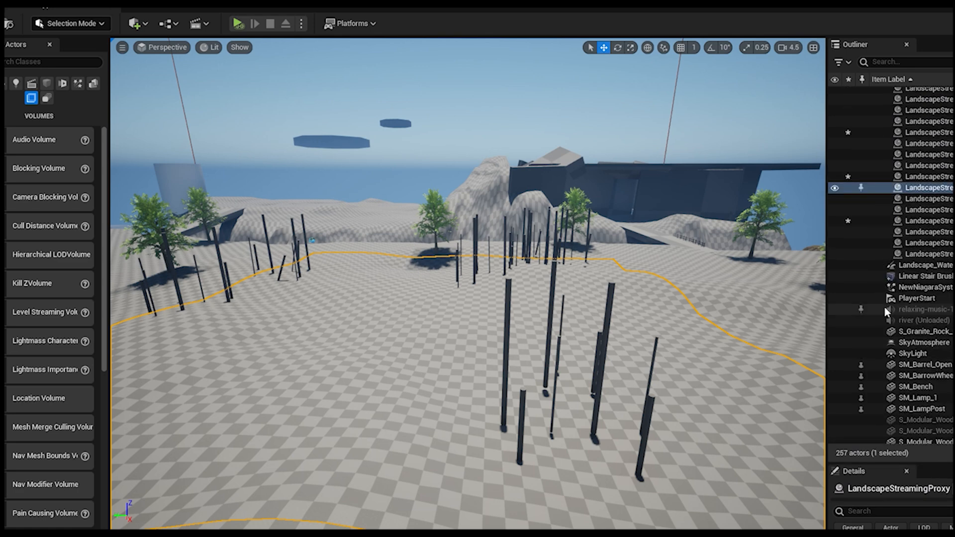
{"action": "scroll", "coordinate": [895, 309], "scroll_direction": "up", "scroll_amount": 3}
{"action": "left_click", "coordinate": [920, 267]}
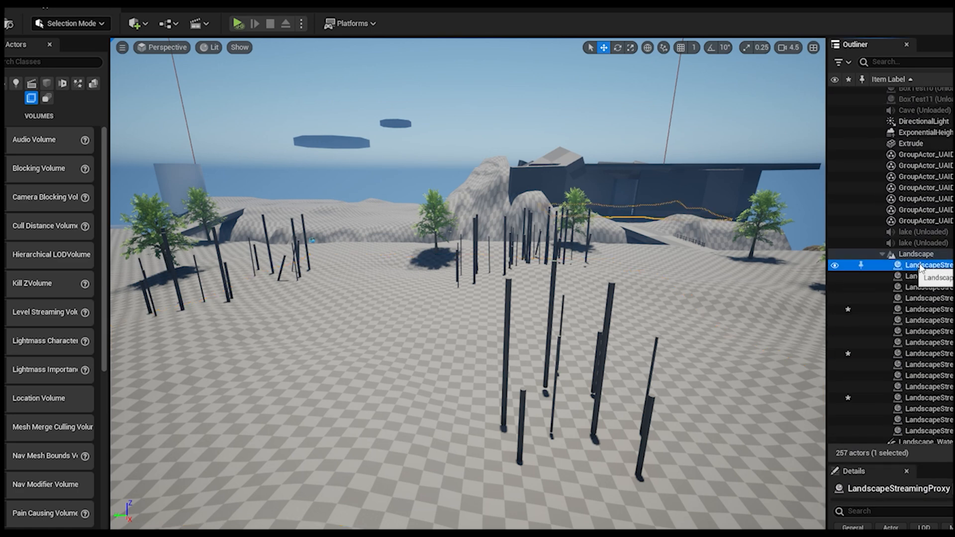
- Delete the foreground pole group together with the two pole groups beside the large tree, starting from Cylinder433
{"action": "left_click", "coordinate": [611, 288]}
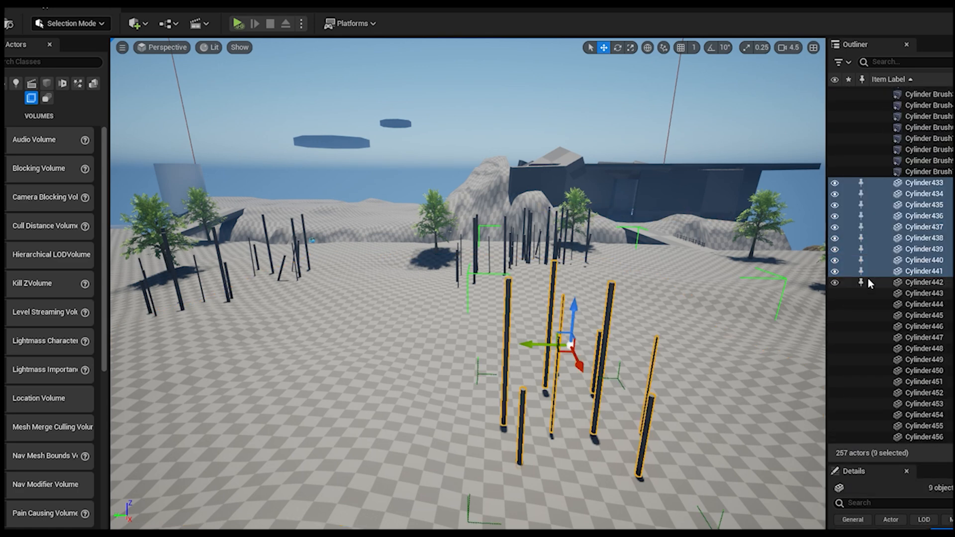
{"action": "left_click", "coordinate": [912, 283], "text": "ctrl"}
{"action": "left_click", "coordinate": [922, 381], "text": "ctrl"}
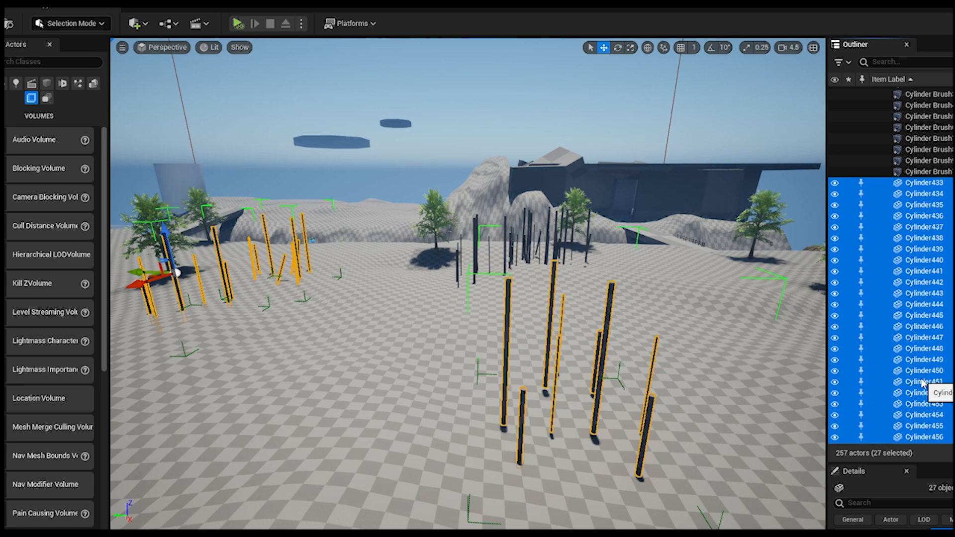
{"action": "key", "text": "Delete"}
{"action": "left_click", "coordinate": [446, 305]}
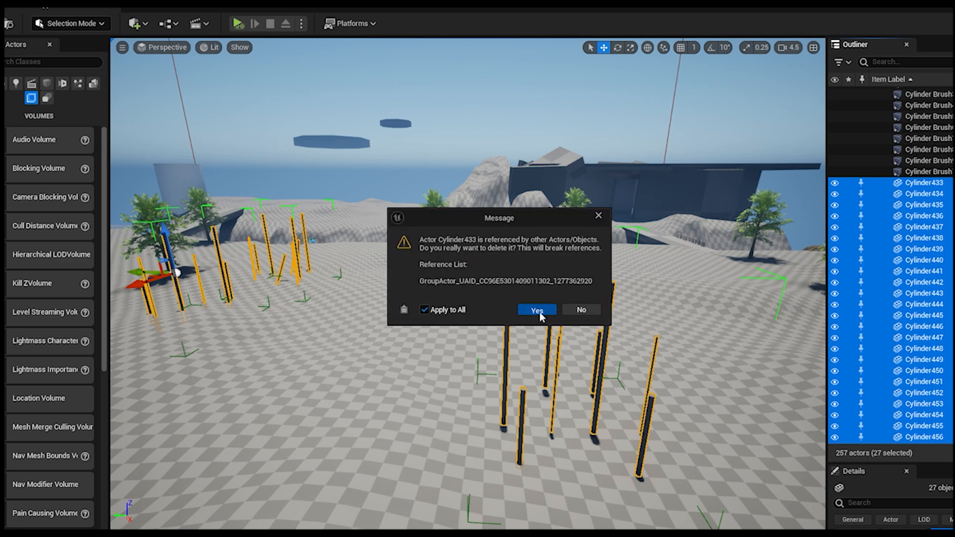
{"action": "left_click", "coordinate": [537, 310]}
- Delete three of the distant pole groups between the two middle trees, starting from Cylinder460
{"action": "left_click", "coordinate": [476, 233]}
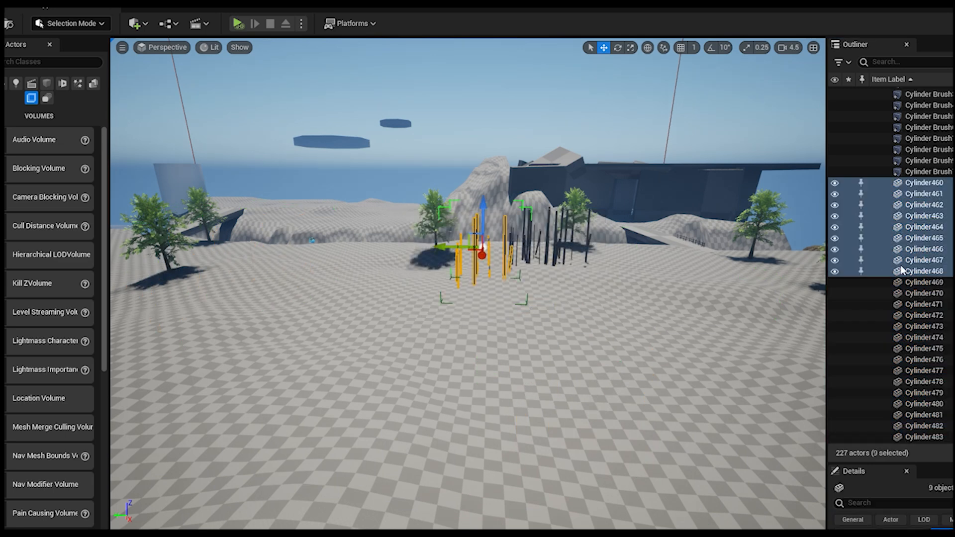
{"action": "left_click", "coordinate": [911, 284], "text": "shift"}
{"action": "left_click", "coordinate": [920, 371], "text": "shift"}
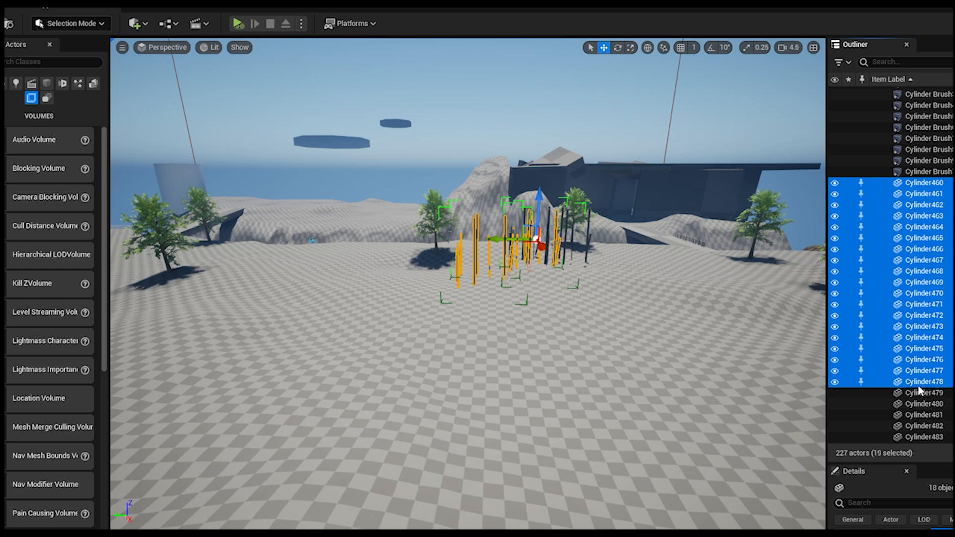
{"action": "left_click", "coordinate": [918, 387], "text": "shift"}
{"action": "key", "text": "Delete"}
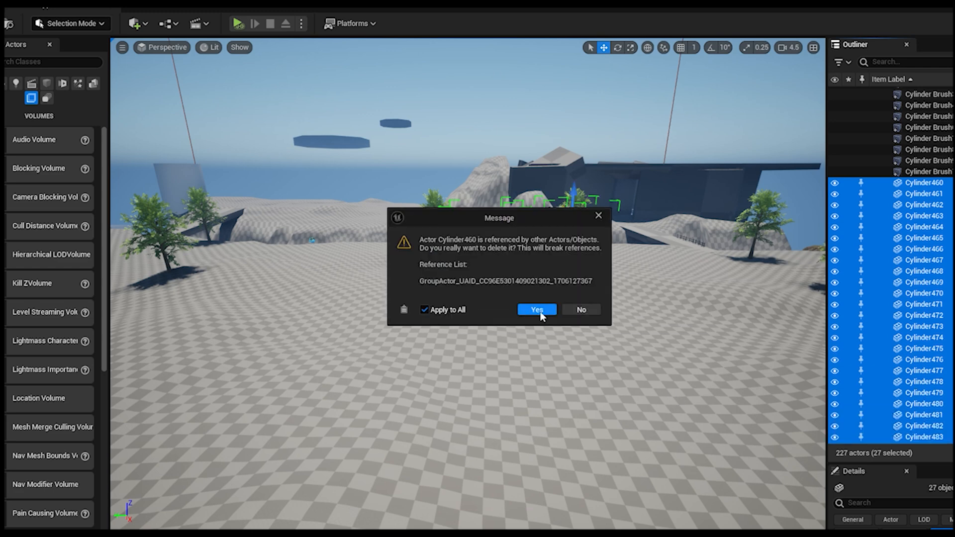
{"action": "left_click", "coordinate": [540, 312]}
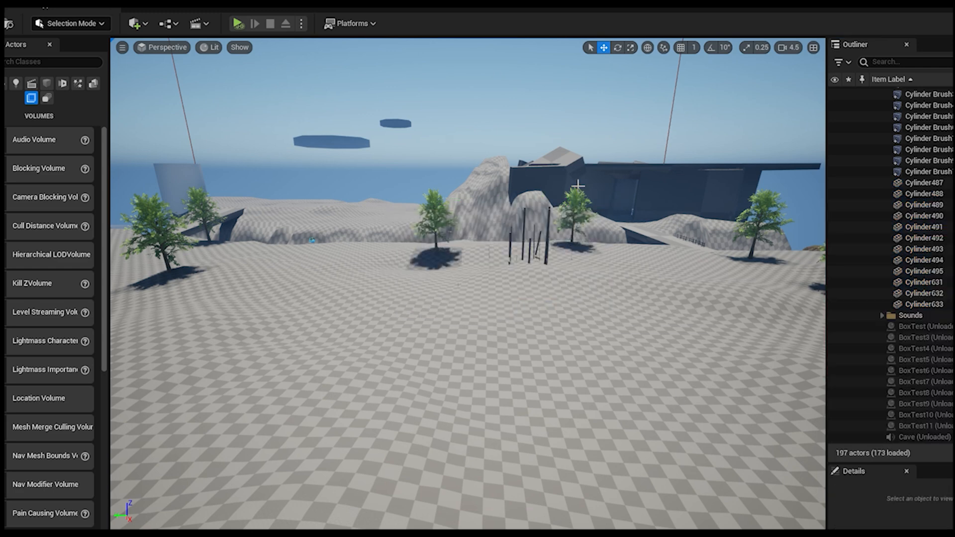
- Delete the remaining pole group between the two middle trees, Cylinder487 to Cylinder495, despite its group reference
{"action": "left_click", "coordinate": [916, 186], "text": "shift"}
{"action": "right_click", "coordinate": [919, 273]}
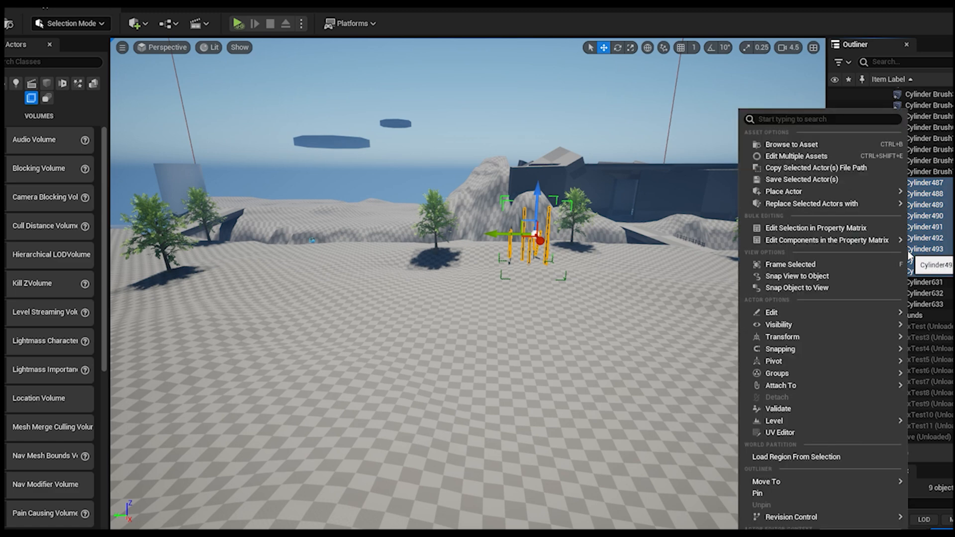
{"action": "left_click", "coordinate": [947, 176]}
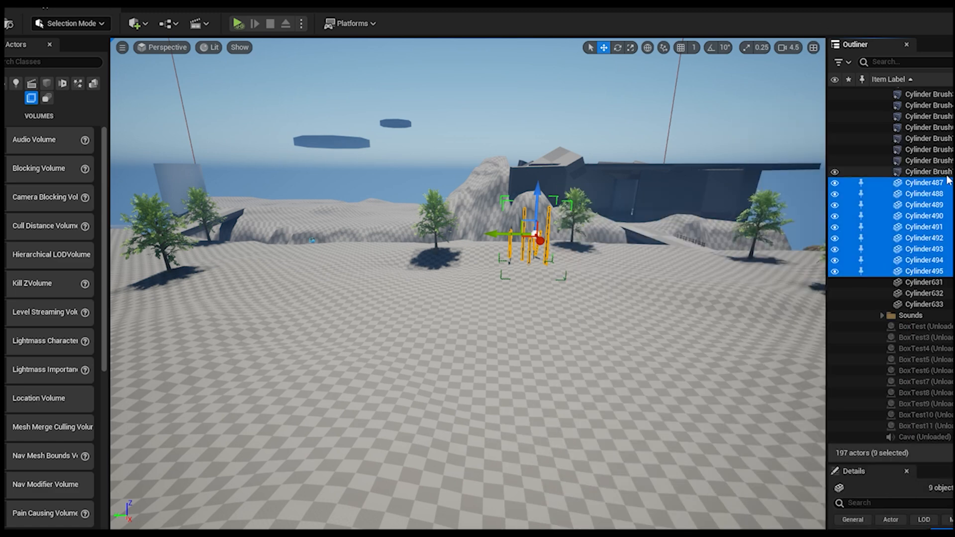
{"action": "key", "text": "Delete"}
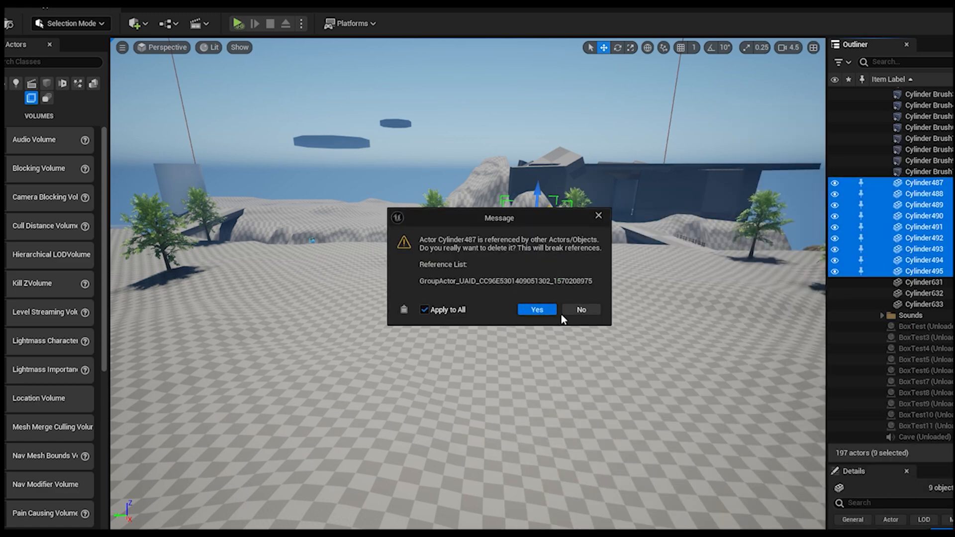
{"action": "left_click", "coordinate": [548, 312]}
- Copy the cluster of three trees beside the village houses five times and spread the copies across the open plain
{"action": "right_click_drag", "start_coordinate": [469, 378], "coordinate": [559, 423]}
{"action": "scroll", "coordinate": [499, 404], "scroll_direction": "down", "scroll_amount": 3}
{"action": "scroll", "coordinate": [499, 404], "scroll_direction": "down", "scroll_amount": 8}
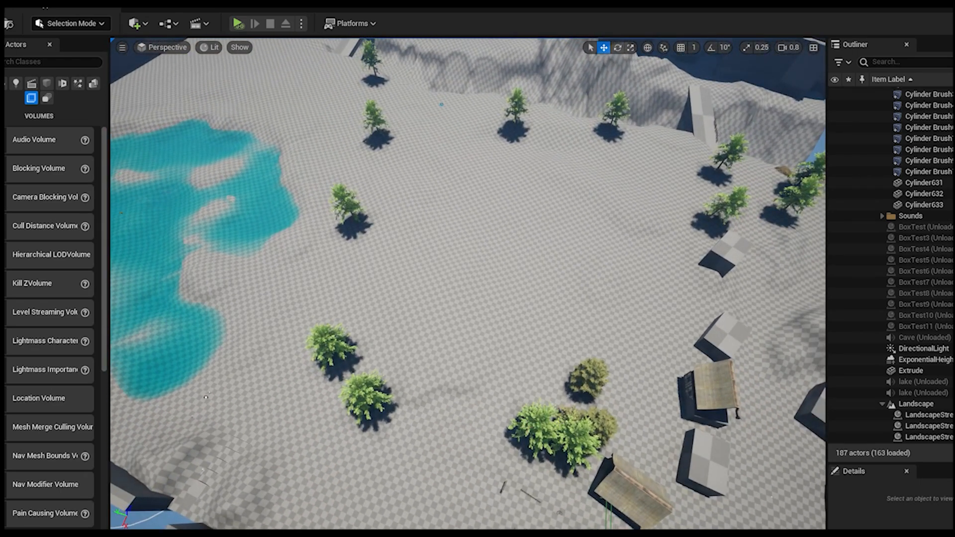
{"action": "left_click", "coordinate": [559, 430]}
{"action": "left_click", "coordinate": [572, 446], "text": "ctrl"}
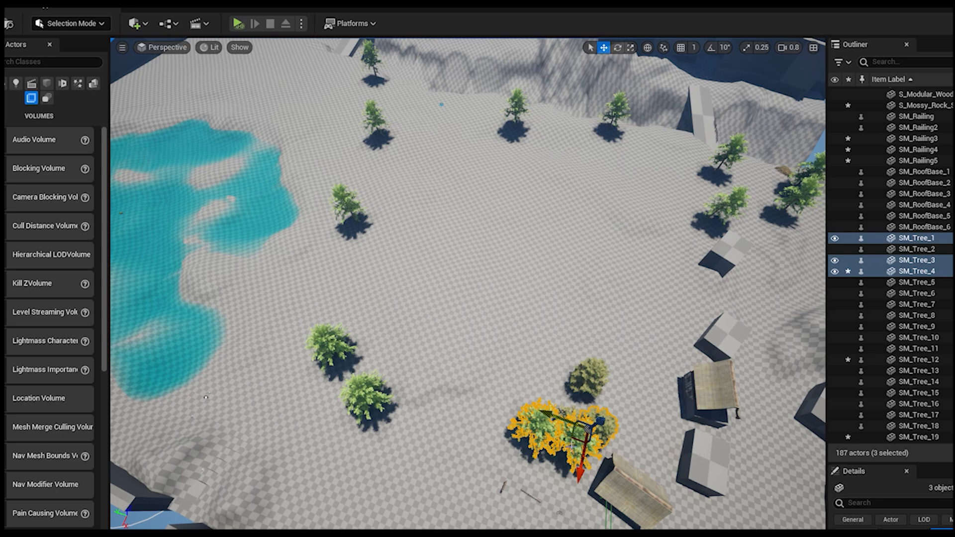
{"action": "left_click_drag", "start_coordinate": [587, 432], "coordinate": [389, 211], "text": "alt"}
- Delete the surplus copied tree at the lake-side edge of the new clusters
{"action": "left_click", "coordinate": [400, 217]}
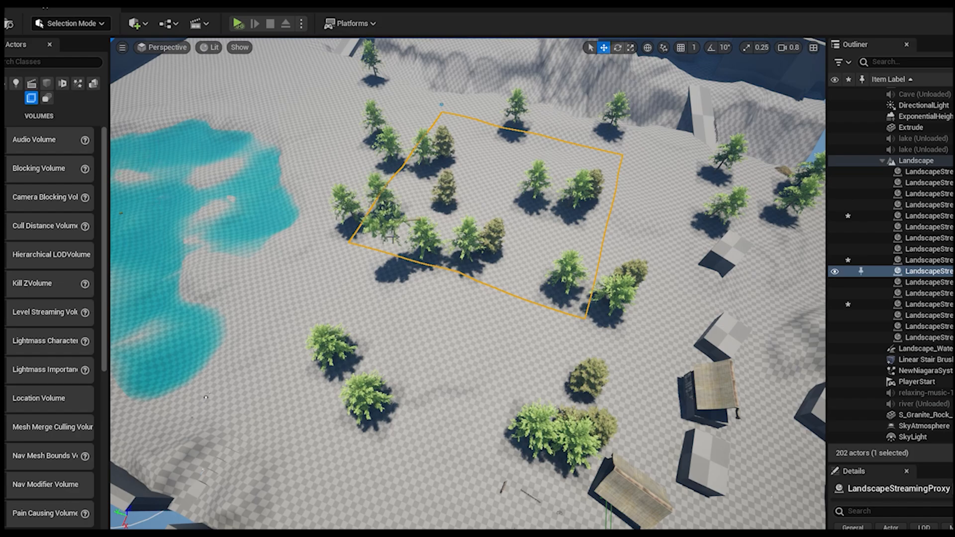
{"action": "left_click", "coordinate": [387, 219]}
{"action": "key", "text": "Delete"}
- Examine the new tree clusters and the plain from close to the ground, as seen from the player start
{"action": "mouse_move", "coordinate": [456, 285]}
{"action": "right_mouse_down"}
{"action": "mouse_move", "coordinate": [456, 212]}
{"action": "mouse_move", "coordinate": [446, 213]}
{"action": "mouse_move", "coordinate": [455, 286]}
{"action": "mouse_move", "coordinate": [460, 266]}
{"action": "mouse_move", "coordinate": [447, 268]}
{"action": "right_mouse_up"}
{"action": "key", "text": "w"}
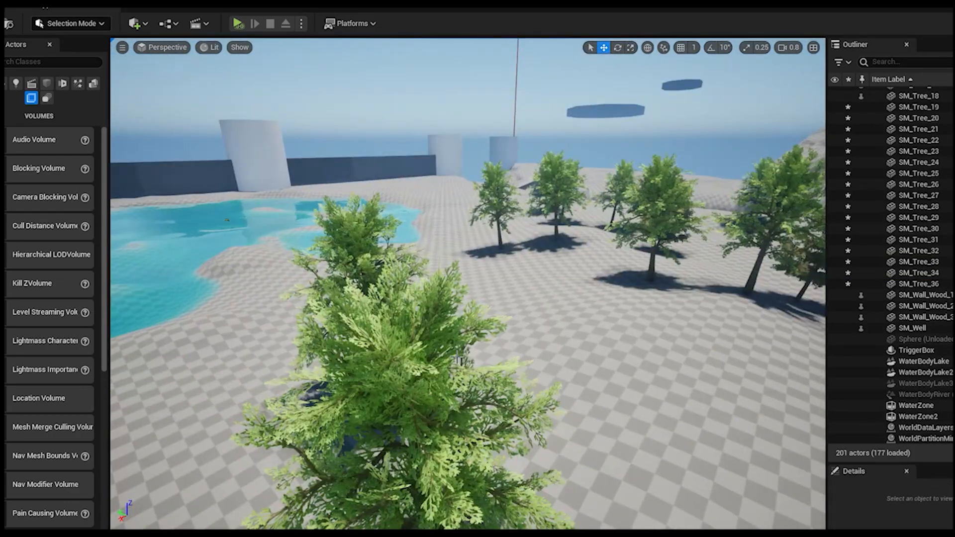
{"action": "scroll", "coordinate": [508, 281], "scroll_direction": "up", "scroll_amount": 2}
{"action": "key", "text": "w"}
{"action": "right_click_drag", "start_coordinate": [507, 281], "coordinate": [459, 392]}
{"action": "scroll", "coordinate": [461, 384], "scroll_direction": "down", "scroll_amount": 5}
{"action": "scroll", "coordinate": [420, 307], "scroll_direction": "up", "scroll_amount": 3}
{"action": "right_click_drag", "start_coordinate": [423, 298], "coordinate": [300, 349]}
{"action": "key", "text": "a"}
{"action": "key", "text": "q"}
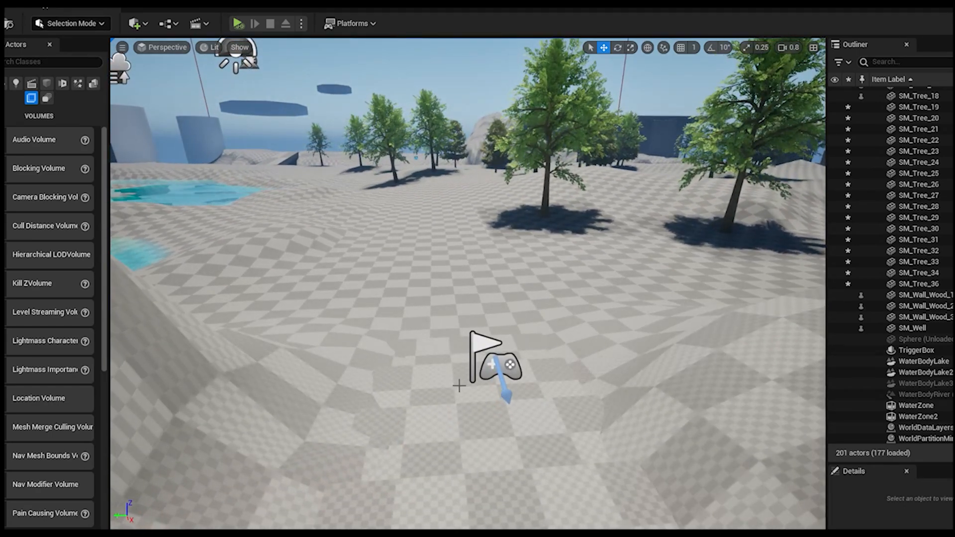
- Playtest the level from the stairs at the player start, running across the plain and through the village to the cliffs
{"action": "scroll", "coordinate": [508, 399], "scroll_direction": "up", "scroll_amount": 1}
{"action": "right_click_drag", "start_coordinate": [507, 399], "coordinate": [507, 403]}
{"action": "right_click", "coordinate": [511, 446]}
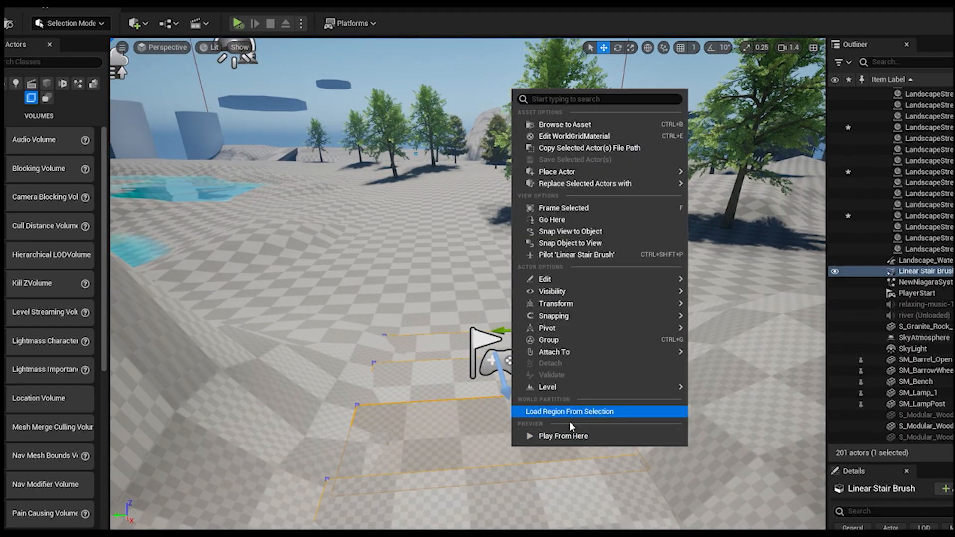
{"action": "left_click", "coordinate": [566, 438]}
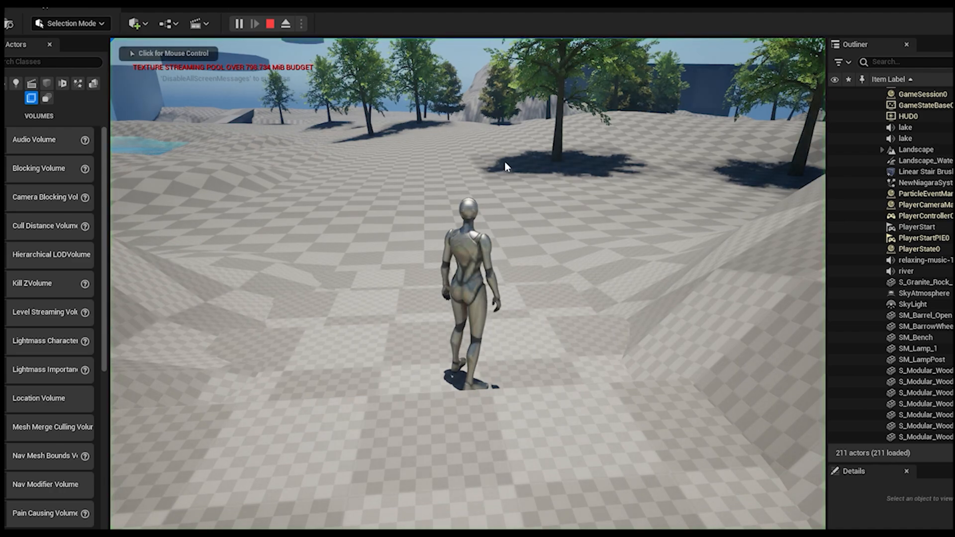
{"action": "key", "text": "w"}
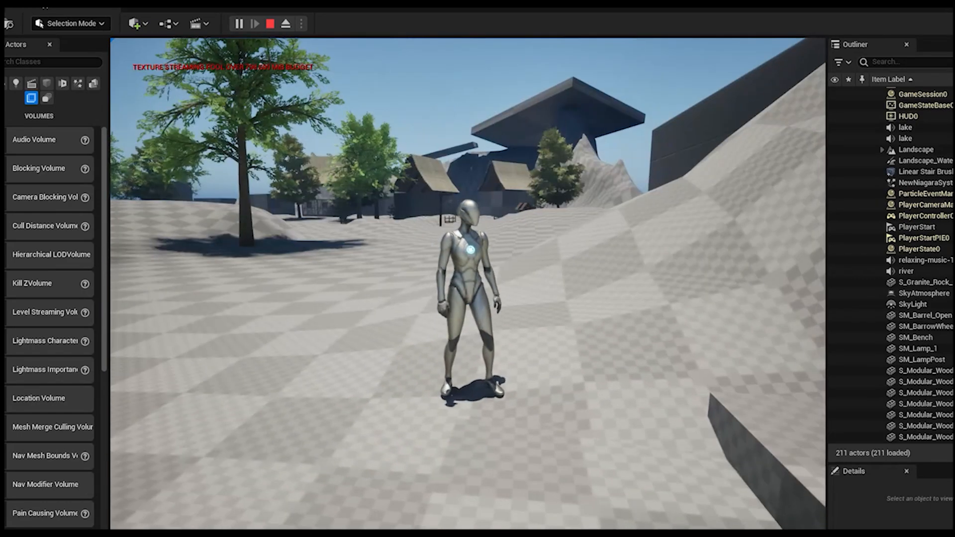
{"action": "key", "text": "w"}
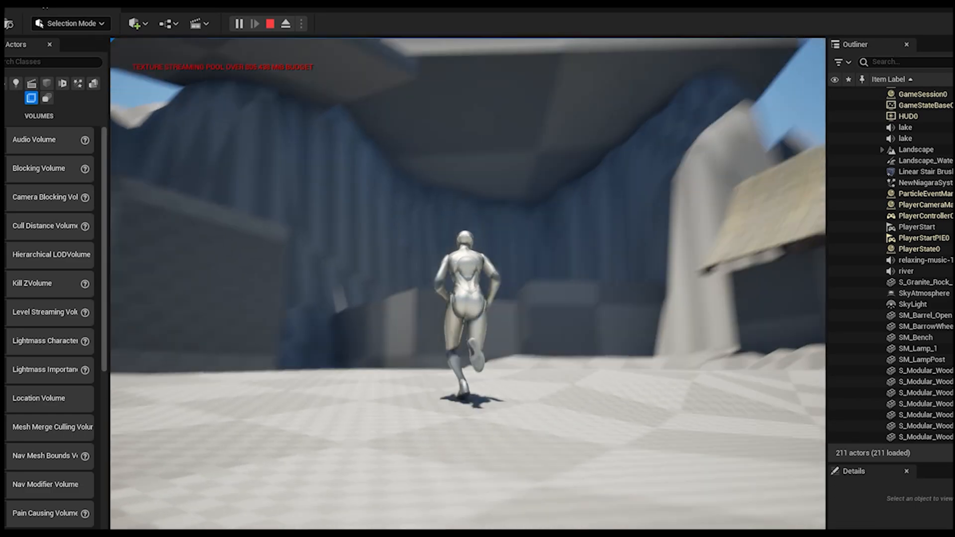
{"action": "key", "text": "Escape"}
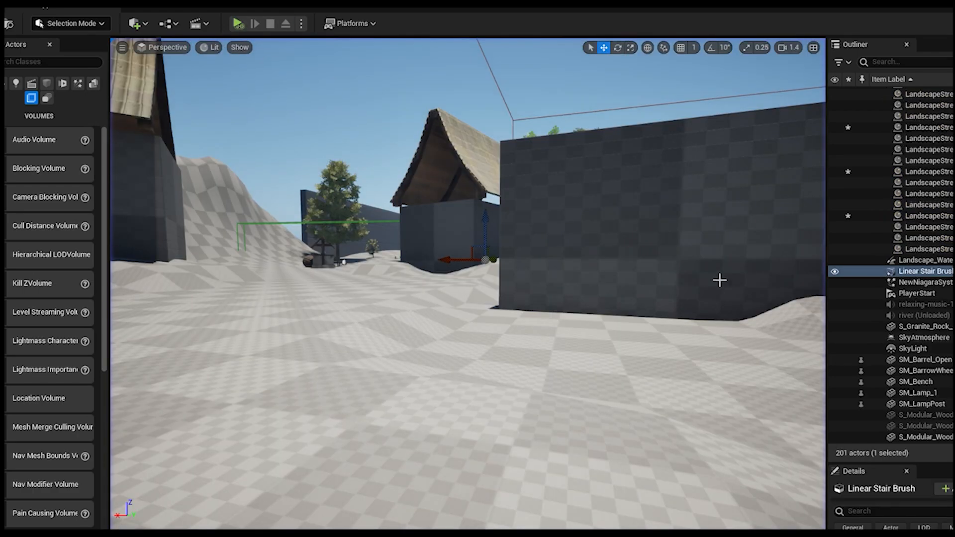
- Save all modified levels and assets of the project
{"action": "right_click_drag", "start_coordinate": [718, 279], "coordinate": [550, 331]}
{"action": "scroll", "coordinate": [550, 330], "scroll_direction": "up", "scroll_amount": 6}
{"action": "right_click_drag", "start_coordinate": [538, 370], "coordinate": [398, 368]}
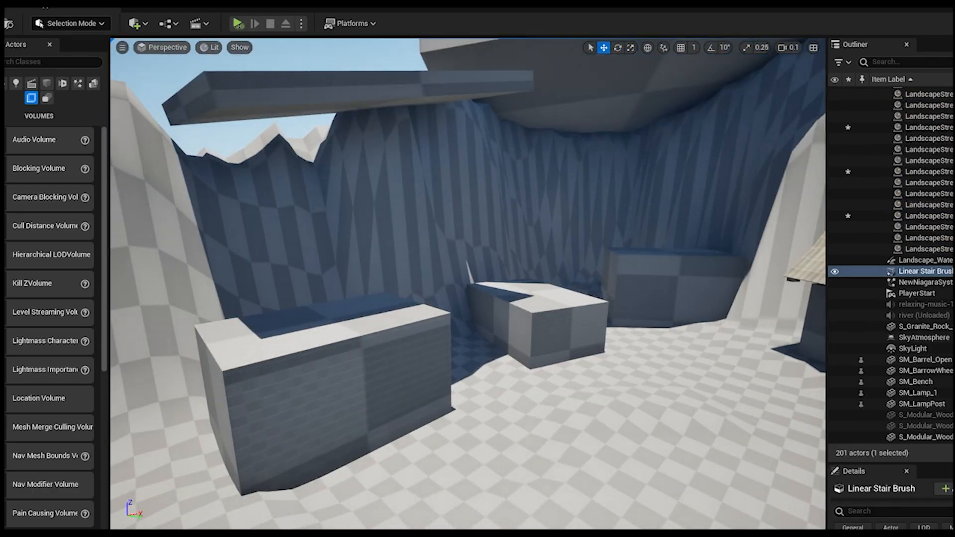
{"action": "left_click", "coordinate": [16, 6]}
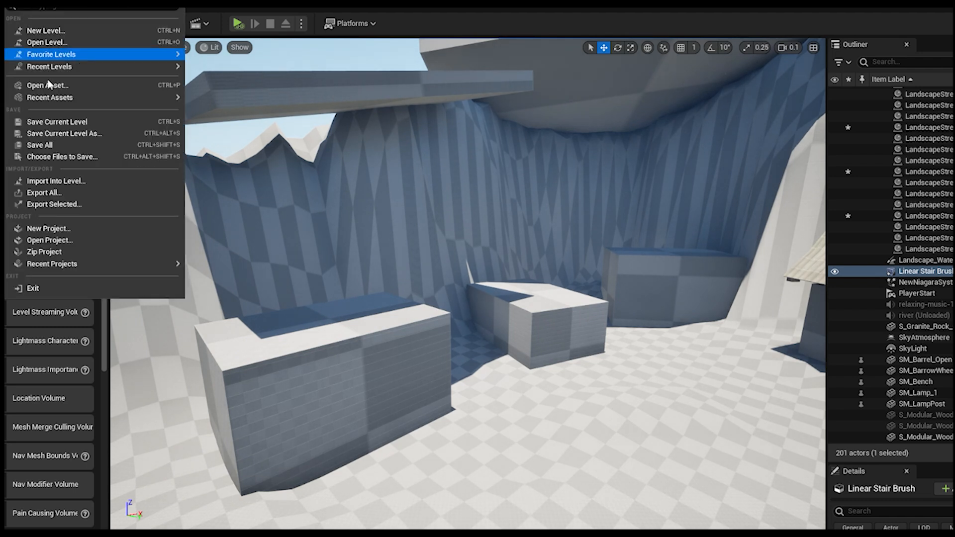
{"action": "left_click", "coordinate": [58, 146]}
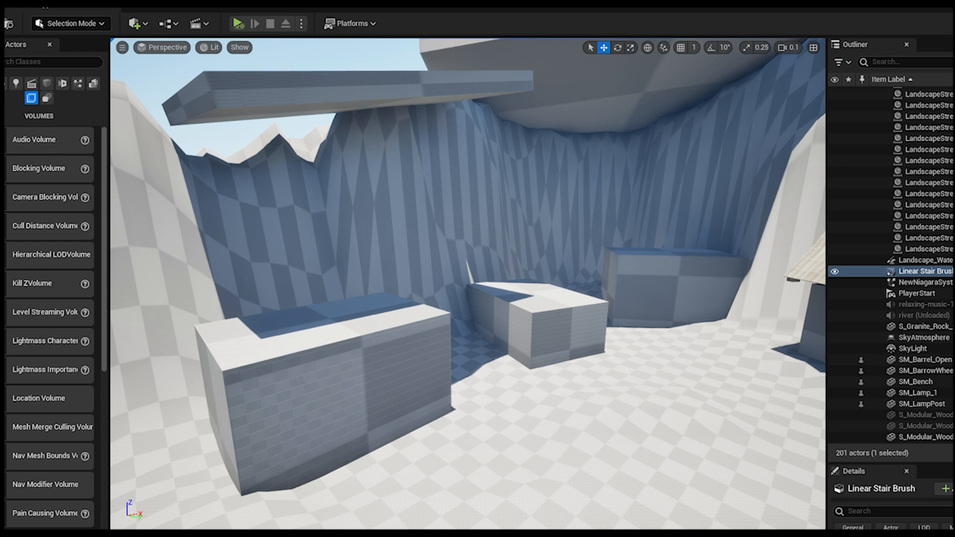
- Place the S_Cliff_Large_01 rock on the open ground in front of the village blocks and cliffs
{"action": "left_click_drag", "start_coordinate": [557, 500], "coordinate": [562, 457]}
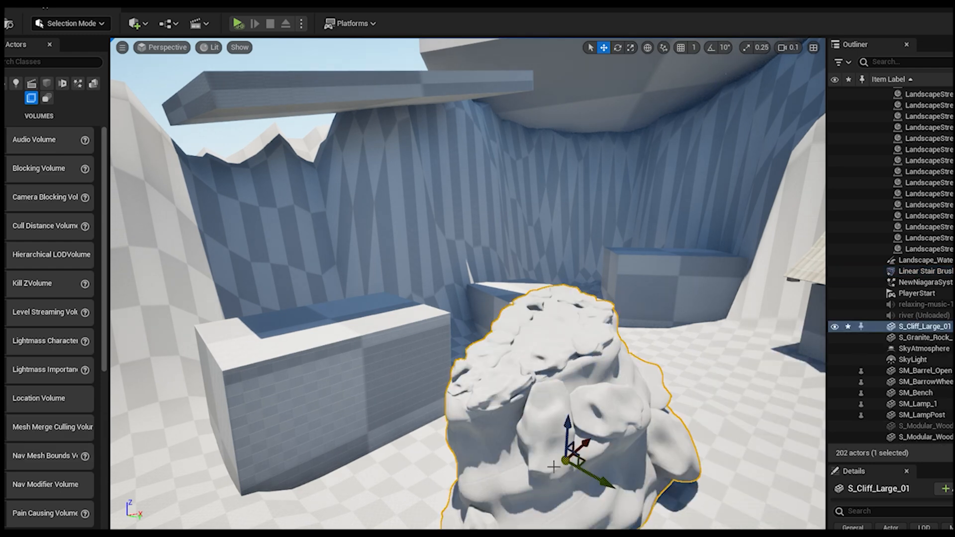
{"action": "right_click_drag", "start_coordinate": [560, 448], "coordinate": [517, 358]}
{"action": "key", "text": "s"}
{"action": "scroll", "coordinate": [519, 423], "scroll_direction": "down", "scroll_amount": 2}
{"action": "scroll", "coordinate": [519, 423], "scroll_direction": "up", "scroll_amount": 3}
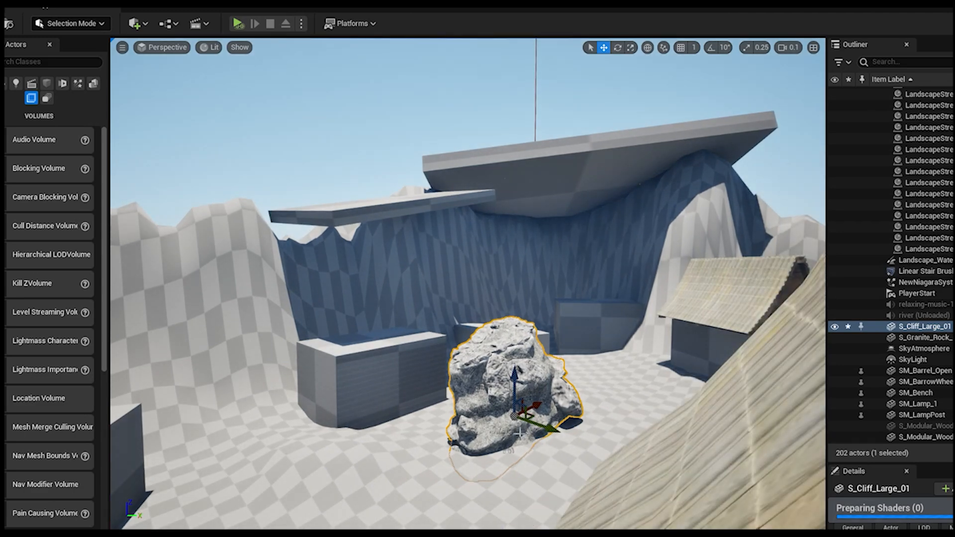
- Move the cliff rock against the landscape slope beside the nearest large block
{"action": "right_click_drag", "start_coordinate": [519, 423], "coordinate": [398, 452]}
{"action": "right_click_drag", "start_coordinate": [562, 450], "coordinate": [597, 426]}
{"action": "right_click_drag", "start_coordinate": [469, 469], "coordinate": [469, 467]}
{"action": "scroll", "coordinate": [469, 469], "scroll_direction": "up", "scroll_amount": 5}
{"action": "key", "text": "f"}
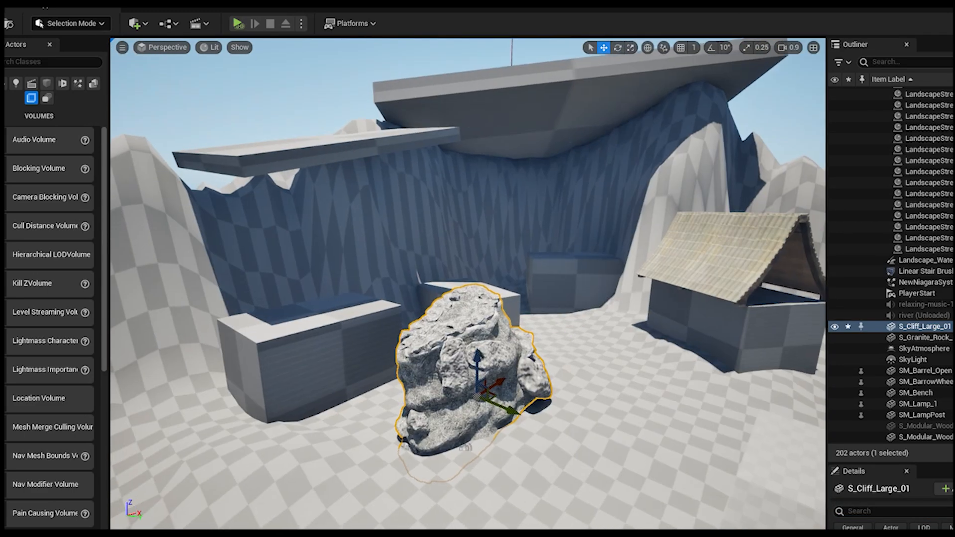
{"action": "left_click_drag", "start_coordinate": [477, 408], "coordinate": [219, 405]}
{"action": "right_click_drag", "start_coordinate": [320, 441], "coordinate": [320, 398]}
{"action": "scroll", "coordinate": [320, 441], "scroll_direction": "up", "scroll_amount": 5}
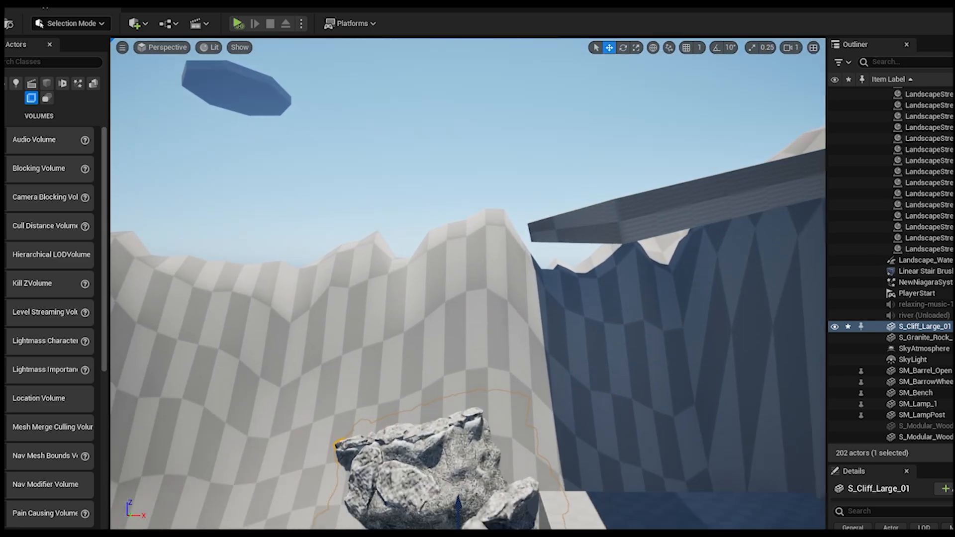
{"action": "right_click_drag", "start_coordinate": [490, 336], "coordinate": [497, 428]}
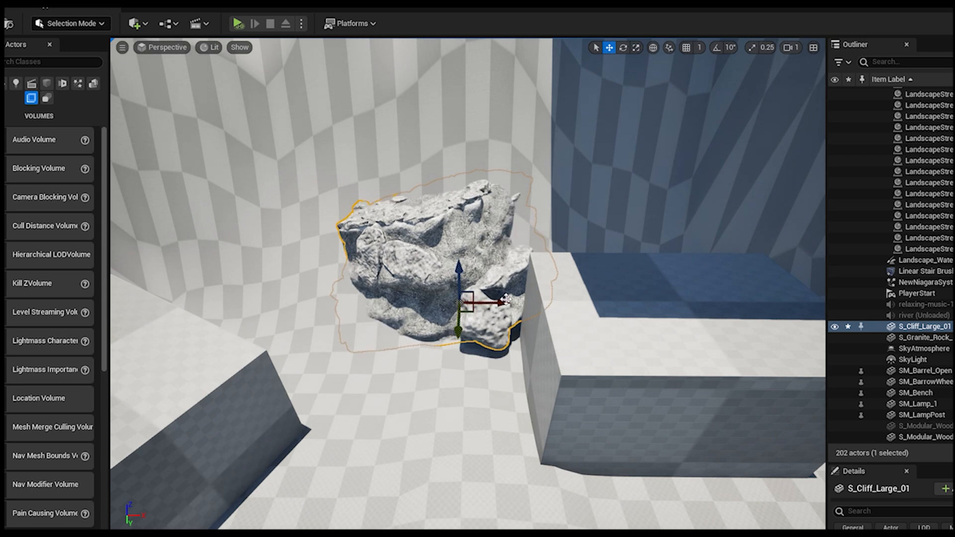
- Rotate and slightly enlarge the cliff rock, and shift it away from the neighbouring block
{"action": "left_click", "coordinate": [617, 49]}
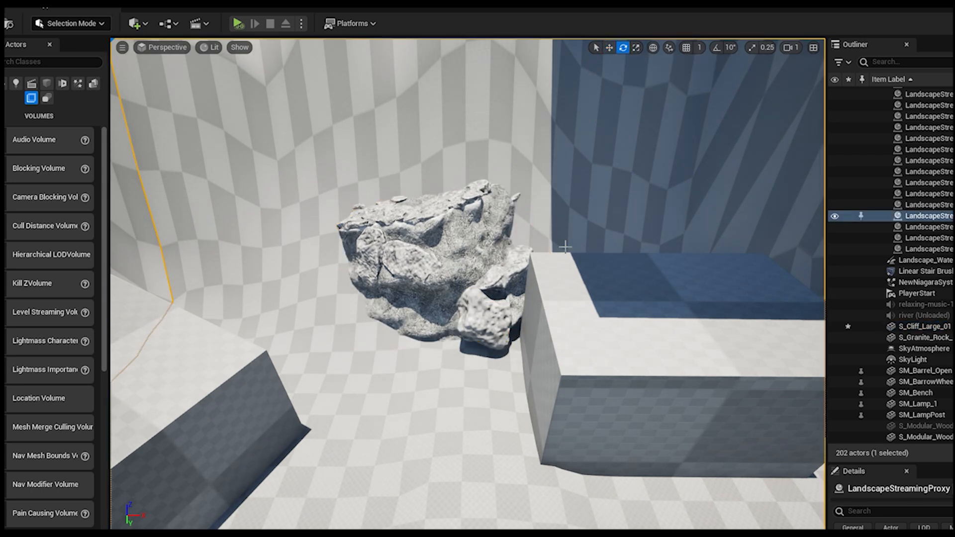
{"action": "left_click", "coordinate": [484, 225]}
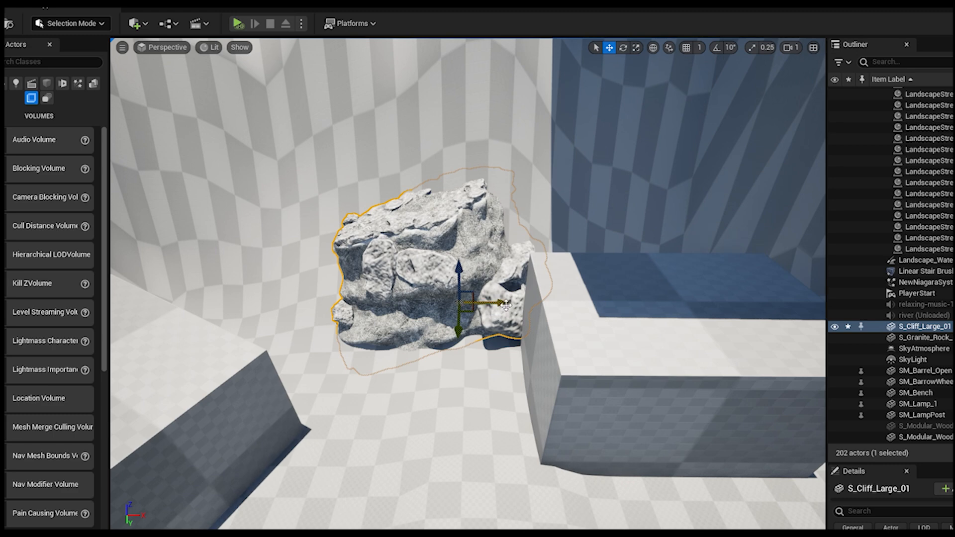
{"action": "left_click_drag", "start_coordinate": [506, 305], "coordinate": [459, 309]}
{"action": "left_click_drag", "start_coordinate": [413, 267], "coordinate": [413, 279]}
{"action": "right_click_drag", "start_coordinate": [464, 209], "coordinate": [440, 214]}
{"action": "mouse_move", "coordinate": [503, 95]}
{"action": "right_mouse_down"}
{"action": "mouse_move", "coordinate": [503, 35]}
{"action": "mouse_move", "coordinate": [508, 109]}
{"action": "mouse_move", "coordinate": [513, 97]}
{"action": "right_mouse_up"}
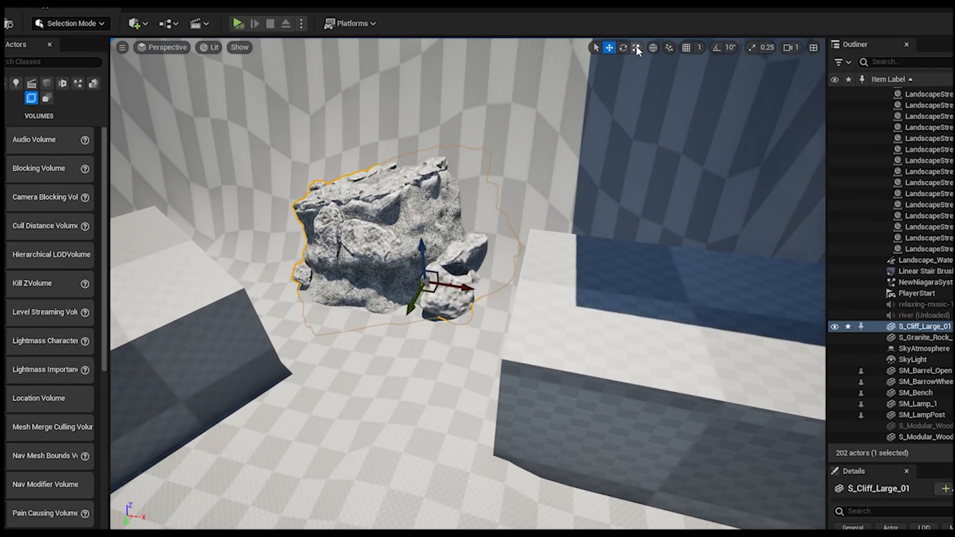
{"action": "mouse_move", "coordinate": [425, 282]}
{"action": "left_mouse_down"}
{"action": "mouse_move", "coordinate": [460, 249]}
{"action": "mouse_move", "coordinate": [427, 273]}
{"action": "left_mouse_up"}
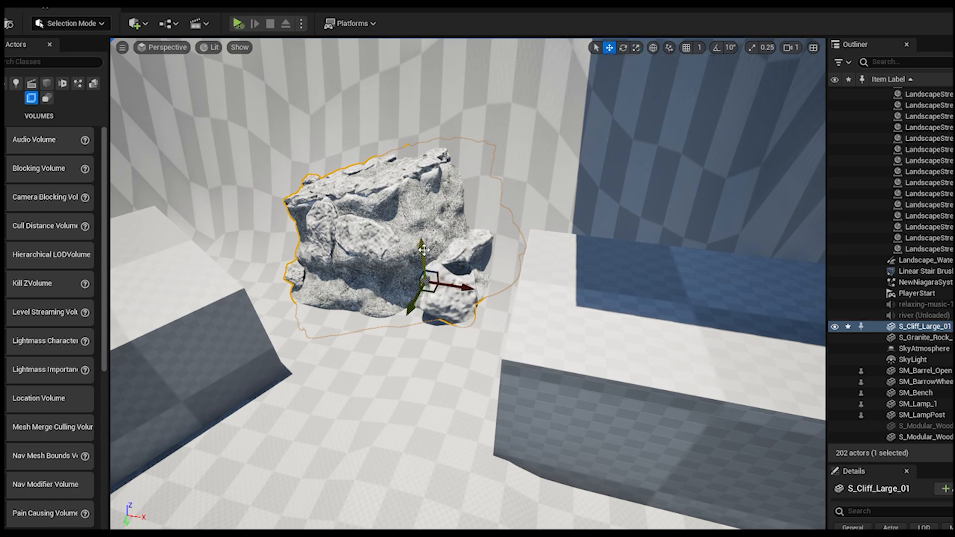
- Duplicate the cliff rock higher up the slope behind the first one and rotate the copy
{"action": "left_click_drag", "start_coordinate": [423, 250], "coordinate": [492, 164], "text": "alt"}
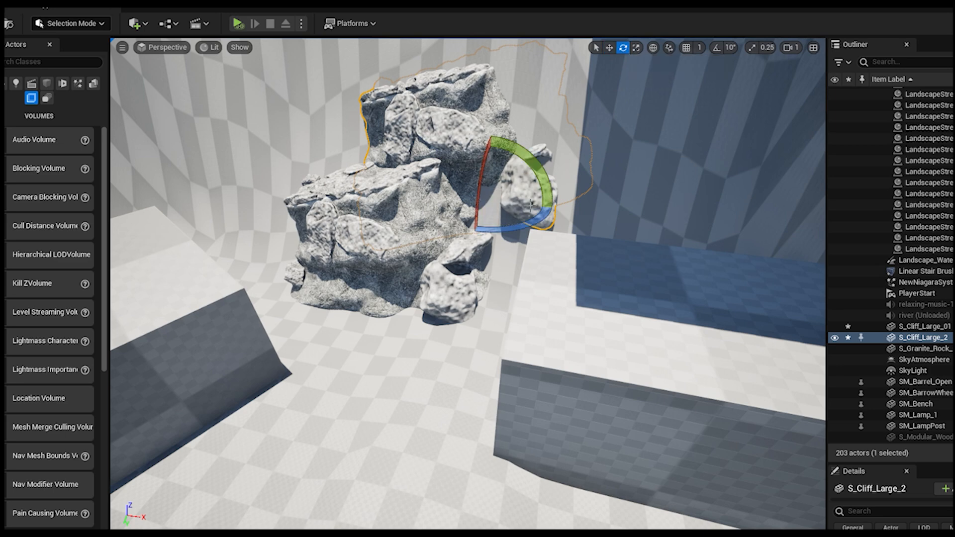
{"action": "left_click_drag", "start_coordinate": [530, 205], "coordinate": [542, 203]}
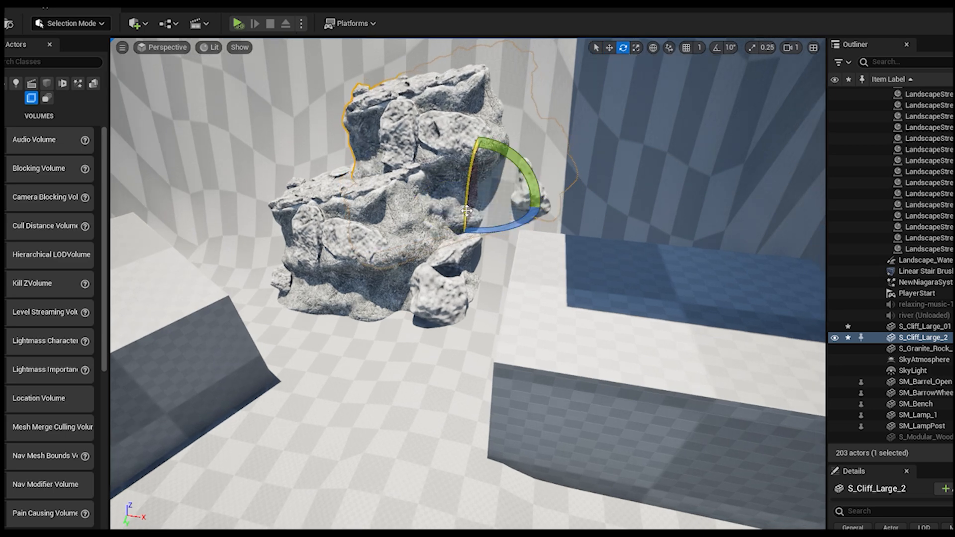
{"action": "right_click_drag", "start_coordinate": [478, 335], "coordinate": [442, 264]}
{"action": "key", "text": "Escape"}
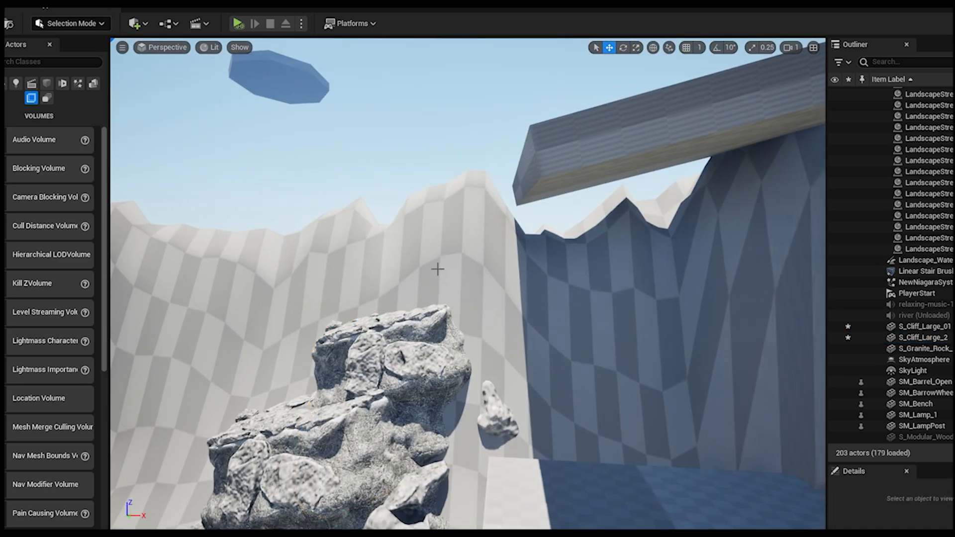
- Copy the conifer standing behind the middle thatched house to the ground beside the thatched house near the cliff
{"action": "scroll", "coordinate": [439, 269], "scroll_direction": "down", "scroll_amount": 8}
{"action": "scroll", "coordinate": [447, 453], "scroll_direction": "down", "scroll_amount": 1}
{"action": "right_click_drag", "start_coordinate": [448, 453], "coordinate": [498, 463]}
{"action": "key", "text": "s"}
{"action": "right_click_drag", "start_coordinate": [643, 463], "coordinate": [552, 467]}
{"action": "scroll", "coordinate": [644, 463], "scroll_direction": "up", "scroll_amount": 5}
{"action": "right_click_drag", "start_coordinate": [443, 386], "coordinate": [604, 391]}
{"action": "right_click_drag", "start_coordinate": [504, 451], "coordinate": [582, 455]}
{"action": "key", "text": "e"}
{"action": "right_click_drag", "start_coordinate": [600, 313], "coordinate": [540, 350]}
{"action": "left_click", "coordinate": [562, 286]}
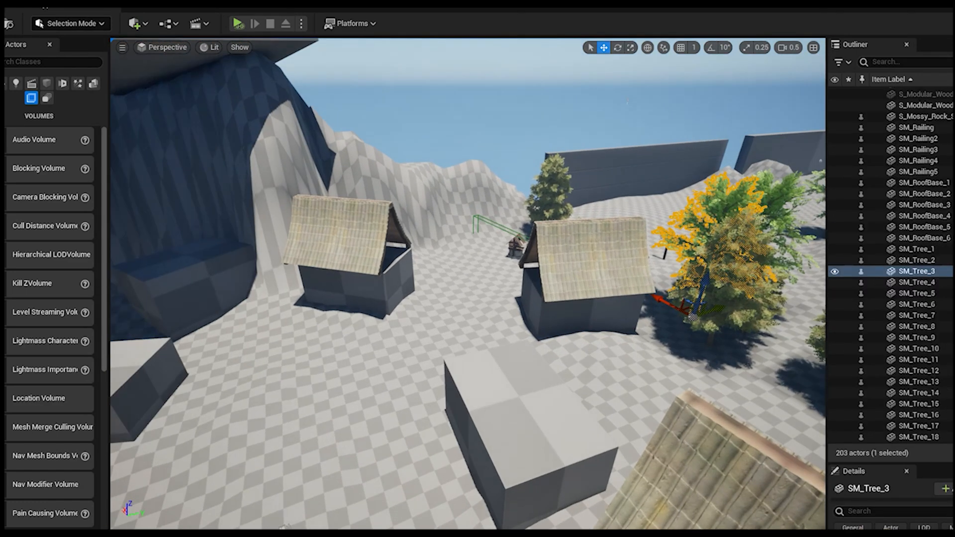
{"action": "left_click", "coordinate": [552, 175]}
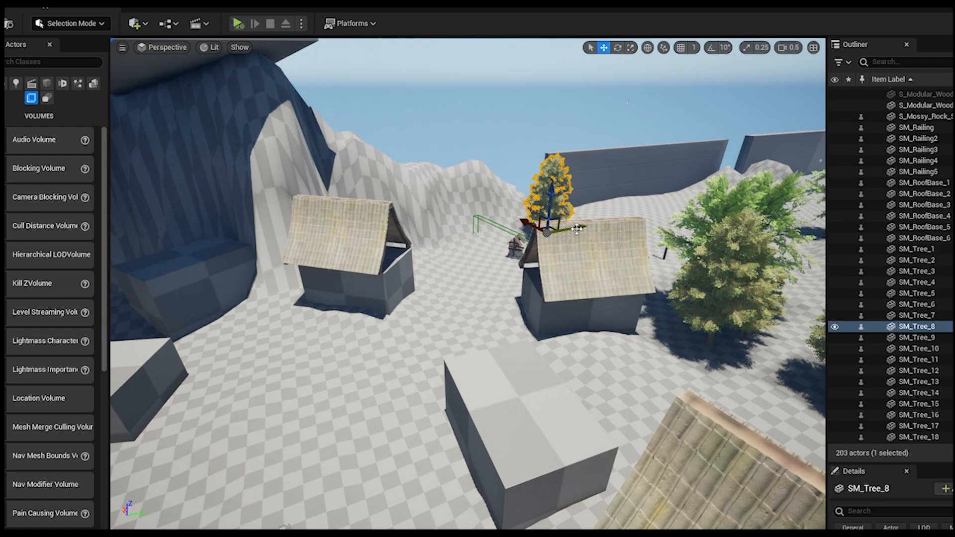
{"action": "left_click_drag", "start_coordinate": [546, 235], "coordinate": [183, 395], "text": "alt"}
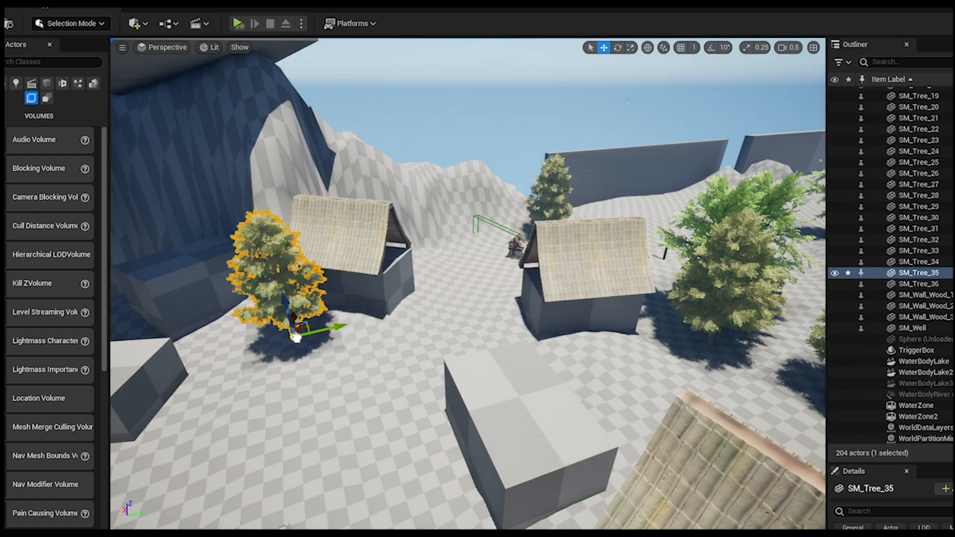
- Reposition and scale the copied conifer so it stands at the corner of the thatched house
{"action": "left_click_drag", "start_coordinate": [277, 317], "coordinate": [276, 288]}
{"action": "right_click_drag", "start_coordinate": [320, 350], "coordinate": [242, 308]}
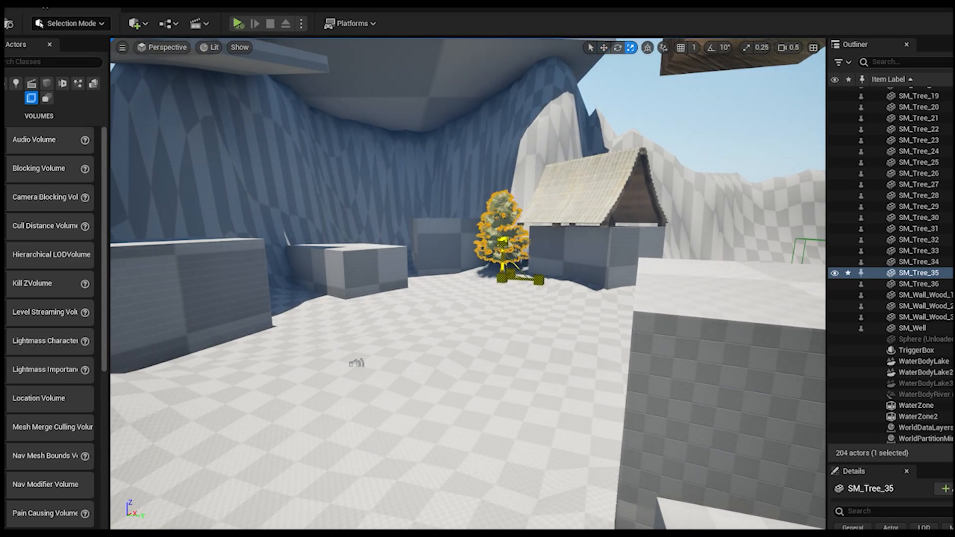
{"action": "left_click", "coordinate": [533, 330]}
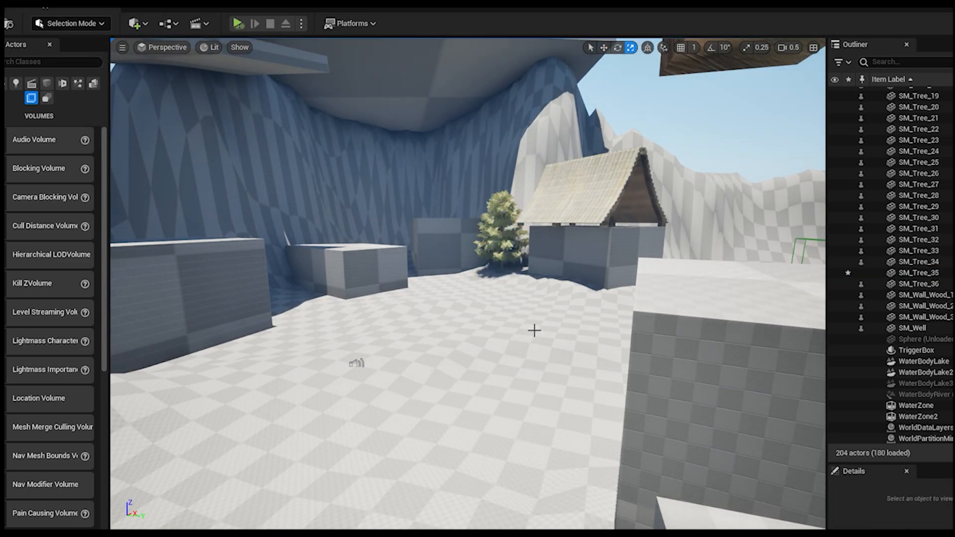
- Play-test the level from the village ground facing the thatched house near the cliff, and stop the play session
{"action": "right_click_drag", "start_coordinate": [533, 331], "coordinate": [754, 370]}
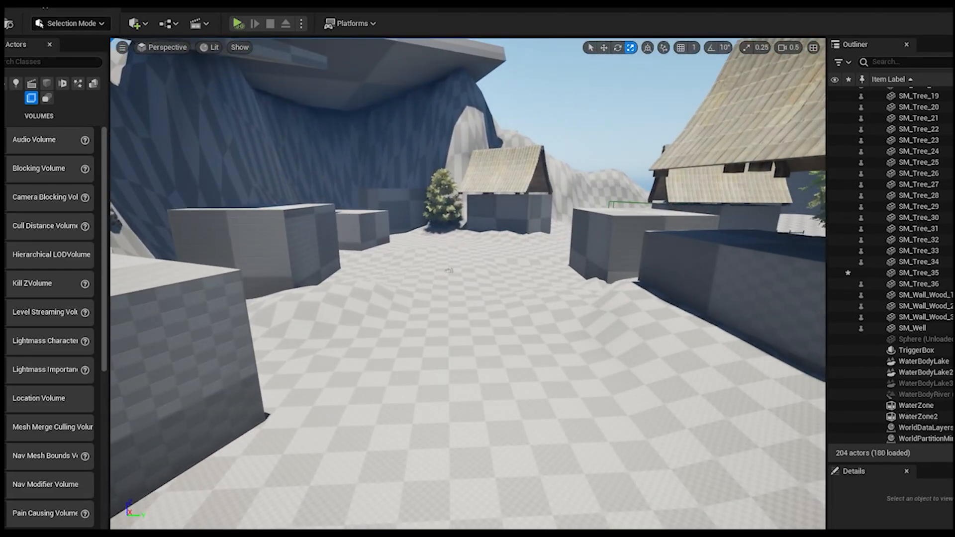
{"action": "right_click", "coordinate": [487, 370]}
{"action": "left_click", "coordinate": [524, 359]}
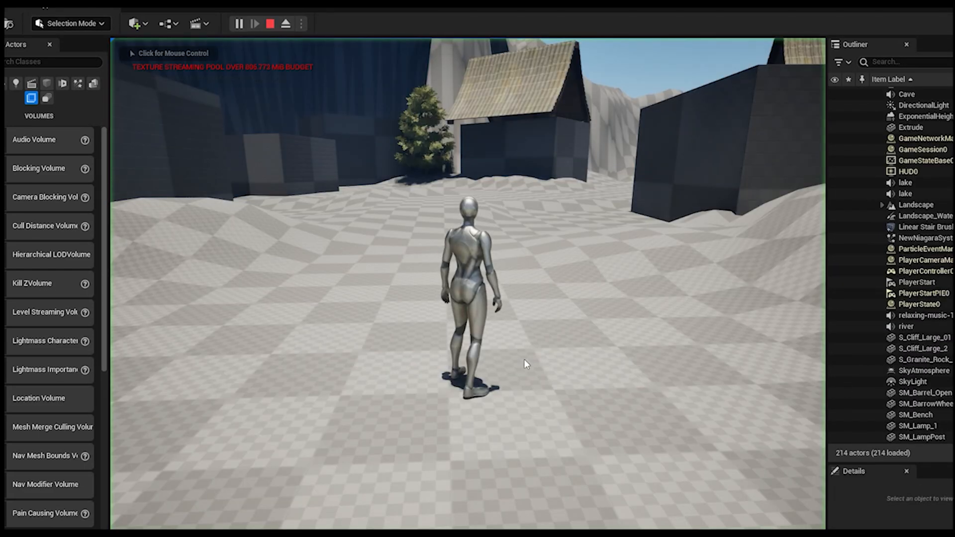
{"action": "left_click", "coordinate": [520, 351]}
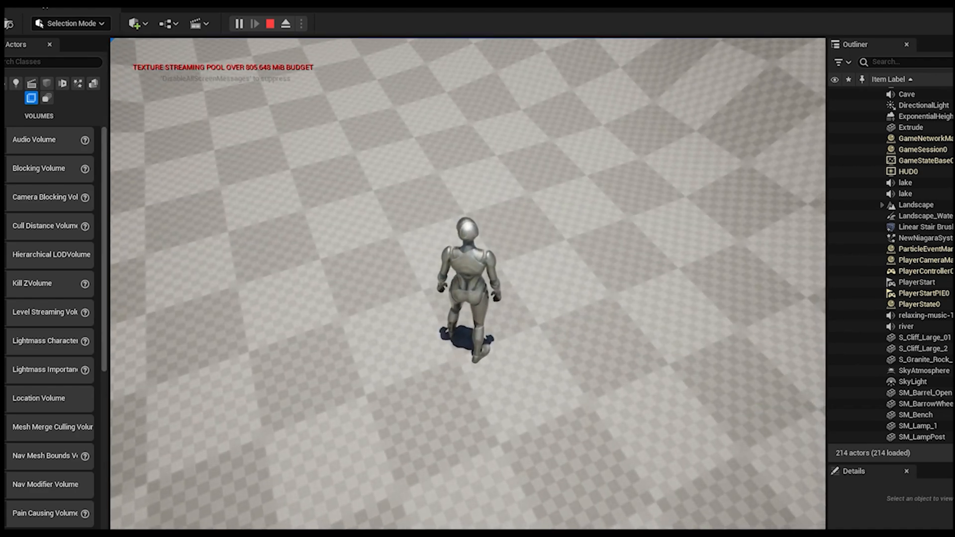
{"action": "key", "text": "Escape"}
- Copy the conifer beside the thatched house near the cliff to the ground in front of the nearest thatched house
{"action": "scroll", "coordinate": [531, 409], "scroll_direction": "down", "scroll_amount": 5}
{"action": "right_click_drag", "start_coordinate": [531, 414], "coordinate": [528, 348]}
{"action": "scroll", "coordinate": [420, 252], "scroll_direction": "down", "scroll_amount": 5}
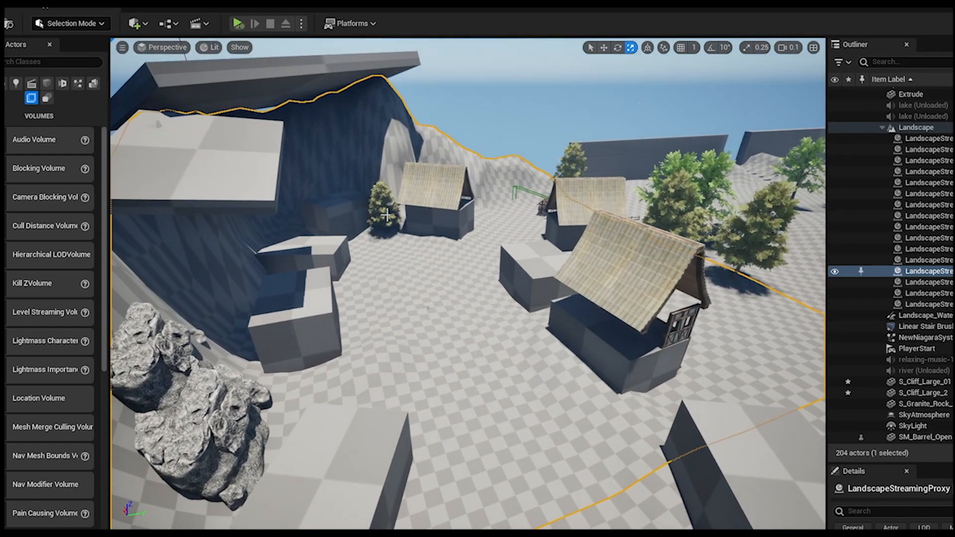
{"action": "left_click", "coordinate": [393, 229]}
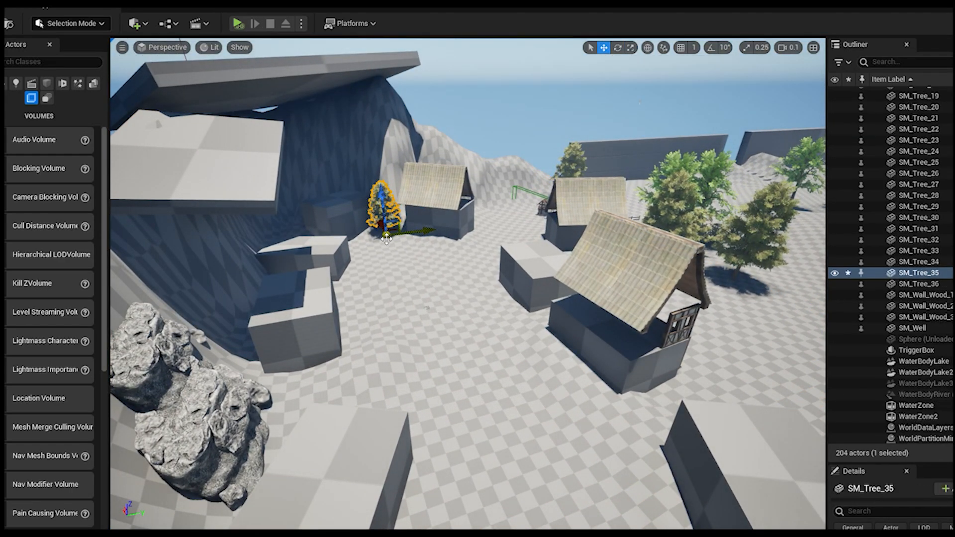
{"action": "left_click_drag", "start_coordinate": [388, 235], "coordinate": [632, 420], "text": "alt"}
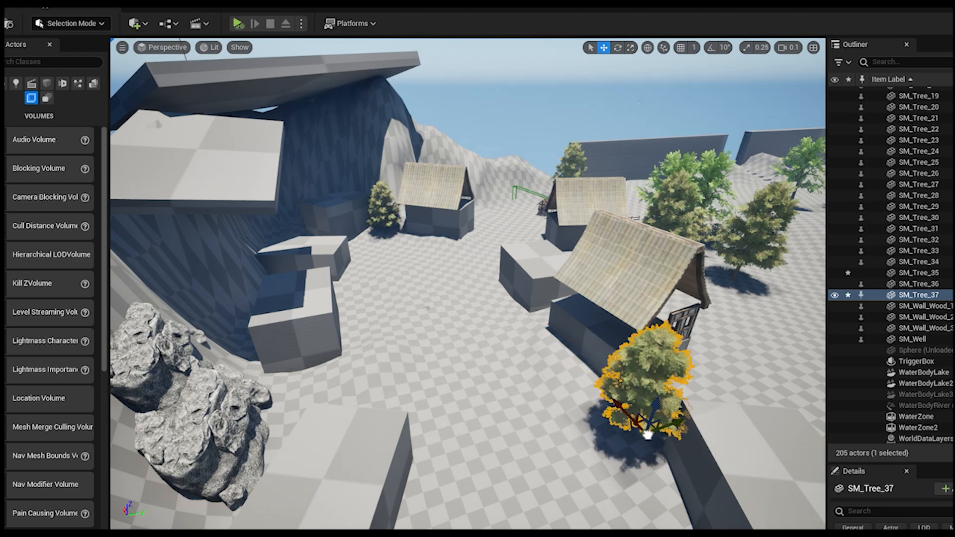
- Reposition the copied conifer and scale it down so it stands in front of the dark block beside the path
{"action": "right_click_drag", "start_coordinate": [488, 321], "coordinate": [541, 414]}
{"action": "key", "text": "f"}
{"action": "left_click_drag", "start_coordinate": [542, 424], "coordinate": [596, 492]}
{"action": "right_click_drag", "start_coordinate": [596, 491], "coordinate": [461, 480]}
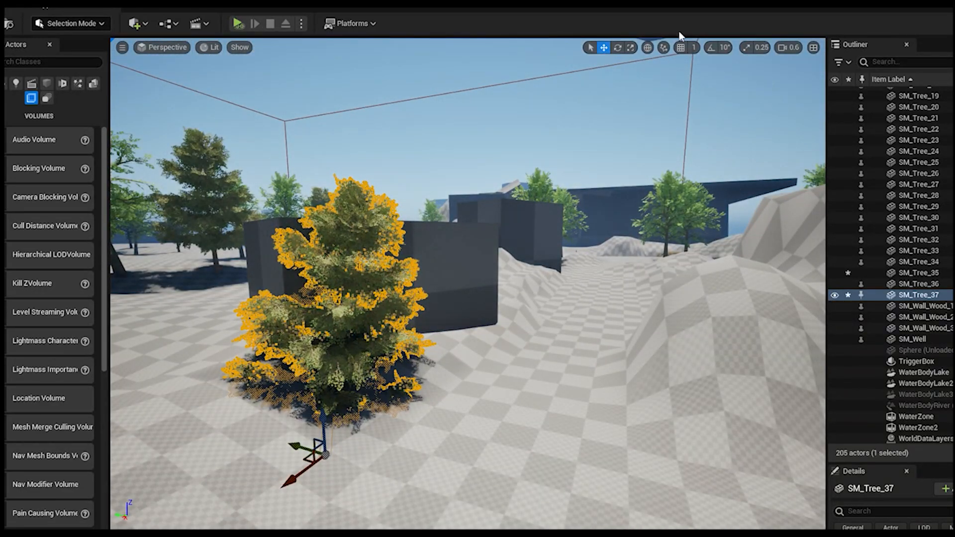
{"action": "left_click_drag", "start_coordinate": [326, 455], "coordinate": [329, 456]}
{"action": "left_click", "coordinate": [604, 48]}
{"action": "key", "text": "Escape"}
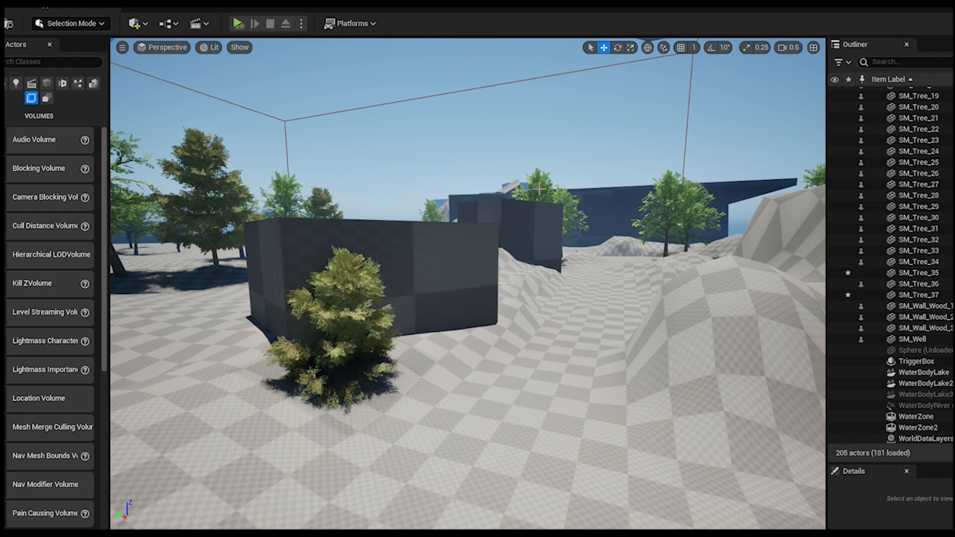
- Copy the broadleaf tree from the distant hillside and place the copy behind the small conifer at the block's corner
{"action": "right_click_drag", "start_coordinate": [485, 380], "coordinate": [423, 381]}
{"action": "left_click", "coordinate": [449, 347]}
{"action": "left_click", "coordinate": [453, 107]}
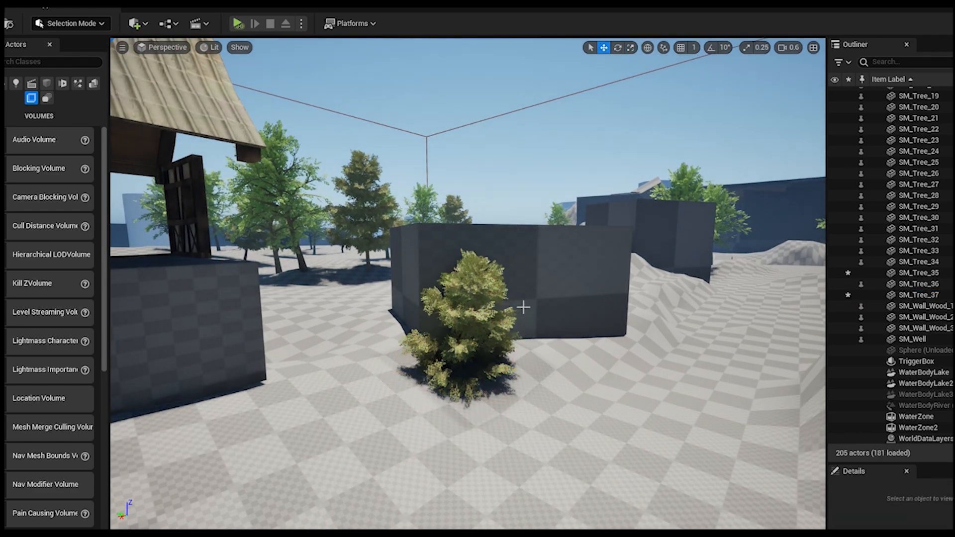
{"action": "scroll", "coordinate": [523, 308], "scroll_direction": "down", "scroll_amount": 2}
{"action": "scroll", "coordinate": [528, 312], "scroll_direction": "up", "scroll_amount": 2}
{"action": "right_click_drag", "start_coordinate": [531, 315], "coordinate": [465, 325]}
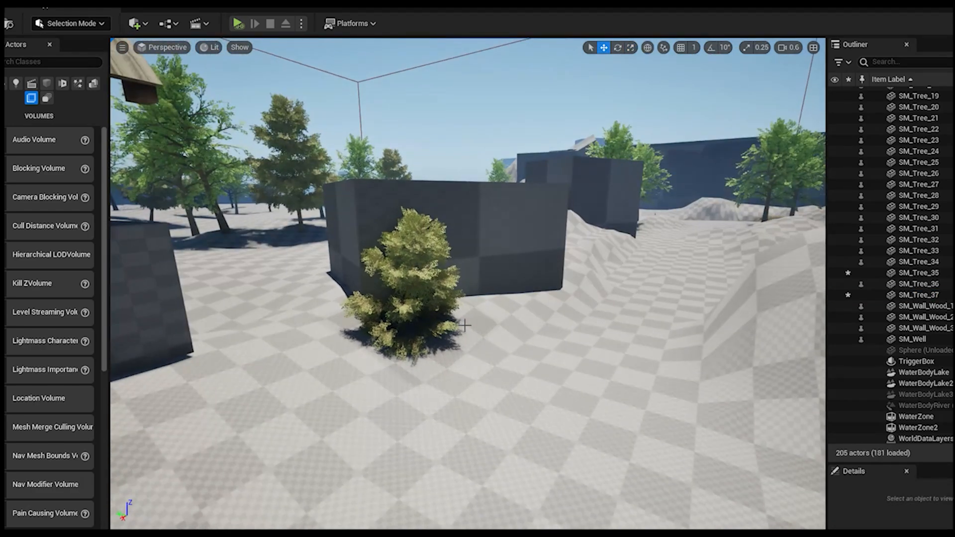
{"action": "left_click", "coordinate": [759, 239]}
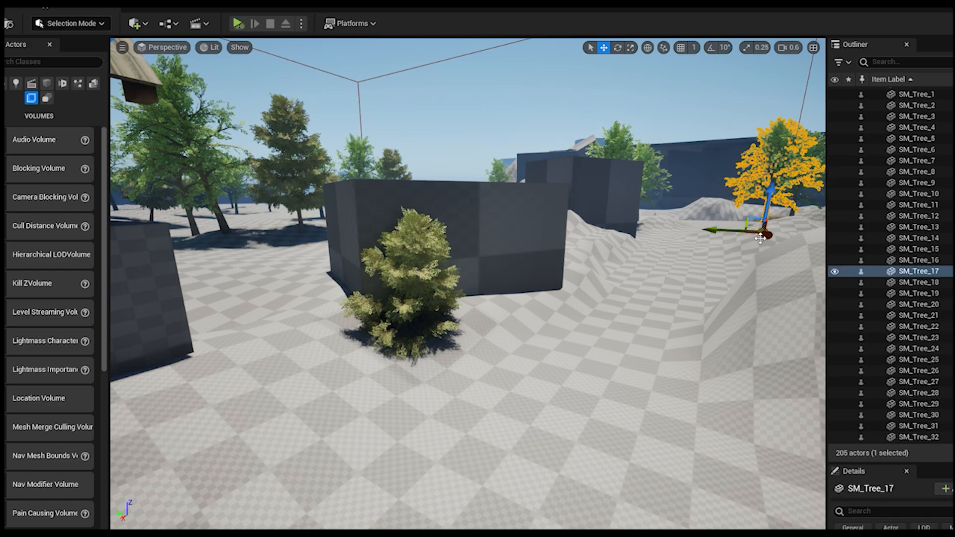
{"action": "left_click_drag", "start_coordinate": [759, 230], "coordinate": [234, 381], "text": "alt"}
{"action": "left_click_drag", "start_coordinate": [459, 314], "coordinate": [308, 253]}
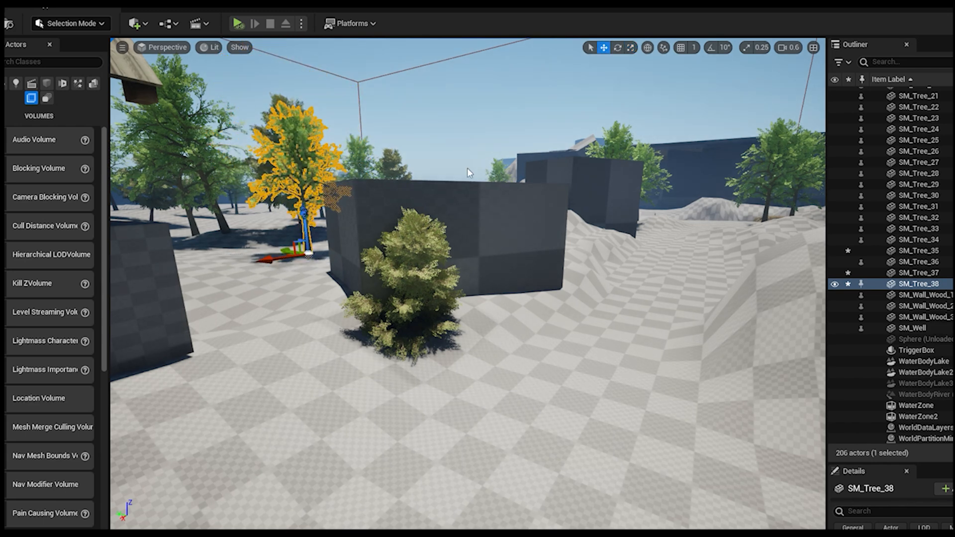
{"action": "left_click_drag", "start_coordinate": [368, 271], "coordinate": [265, 313]}
{"action": "left_click_drag", "start_coordinate": [273, 276], "coordinate": [280, 327]}
{"action": "left_click", "coordinate": [495, 124]}
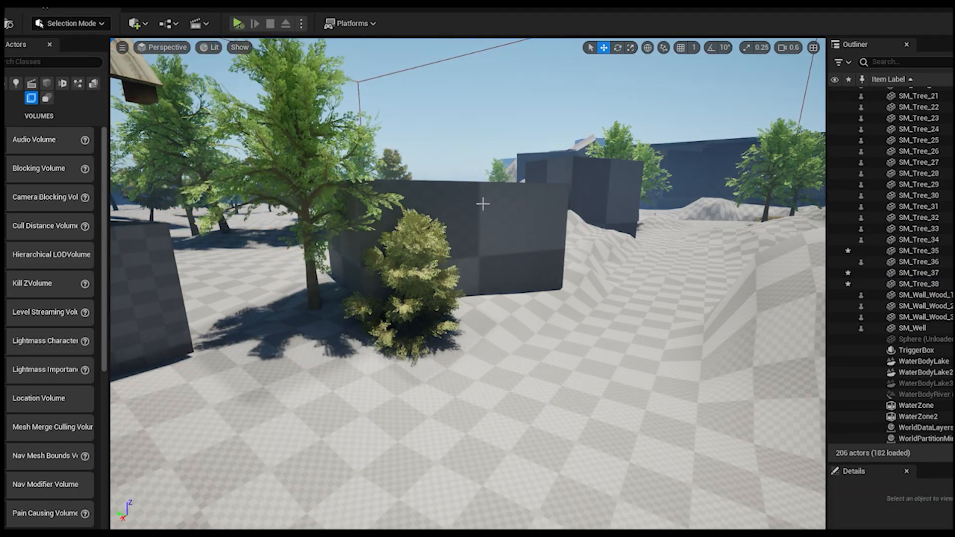
- Copy the small conifer across the path to the foot of the cliff rock, beside the free-standing block
{"action": "key", "text": "s"}
{"action": "right_click_drag", "start_coordinate": [426, 401], "coordinate": [522, 393]}
{"action": "scroll", "coordinate": [426, 401], "scroll_direction": "up", "scroll_amount": 5}
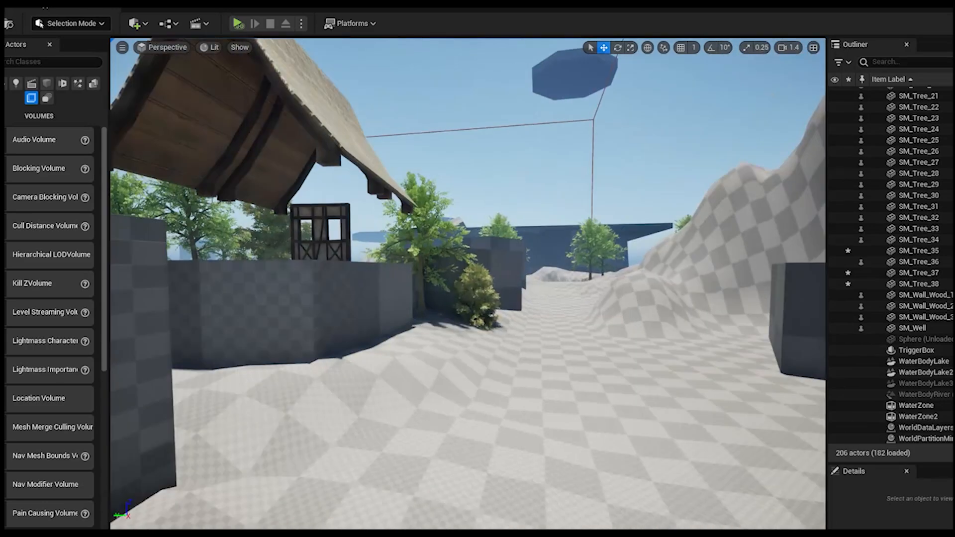
{"action": "scroll", "coordinate": [371, 418], "scroll_direction": "down", "scroll_amount": 4}
{"action": "right_click_drag", "start_coordinate": [382, 418], "coordinate": [435, 417]}
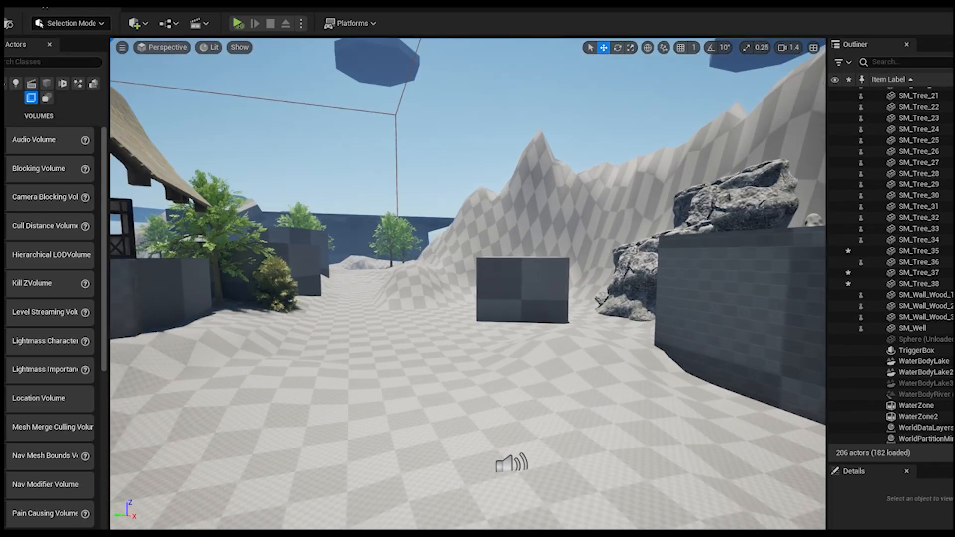
{"action": "right_click_drag", "start_coordinate": [371, 399], "coordinate": [370, 423]}
{"action": "scroll", "coordinate": [377, 369], "scroll_direction": "up", "scroll_amount": 4}
{"action": "key", "text": "e"}
{"action": "left_click", "coordinate": [248, 328]}
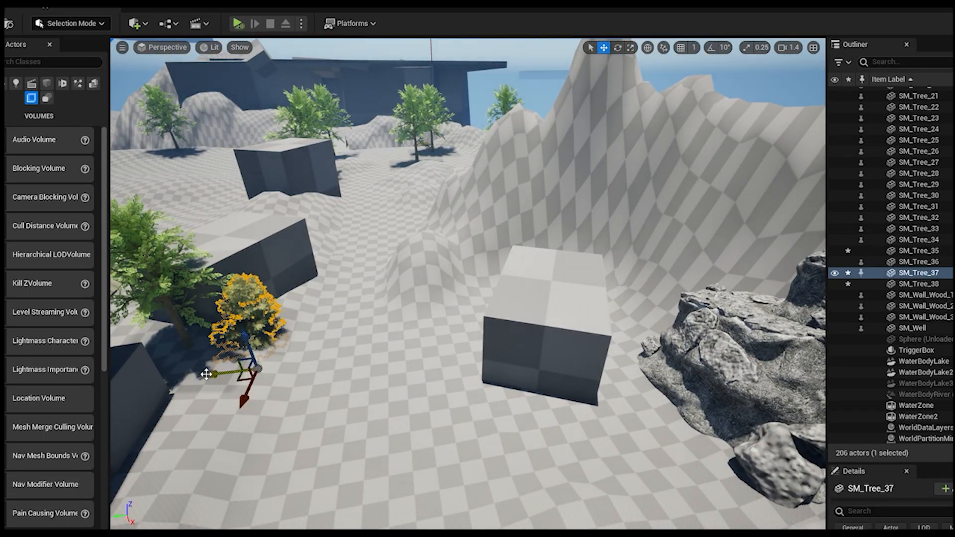
{"action": "left_click_drag", "start_coordinate": [214, 374], "coordinate": [456, 398], "text": "alt"}
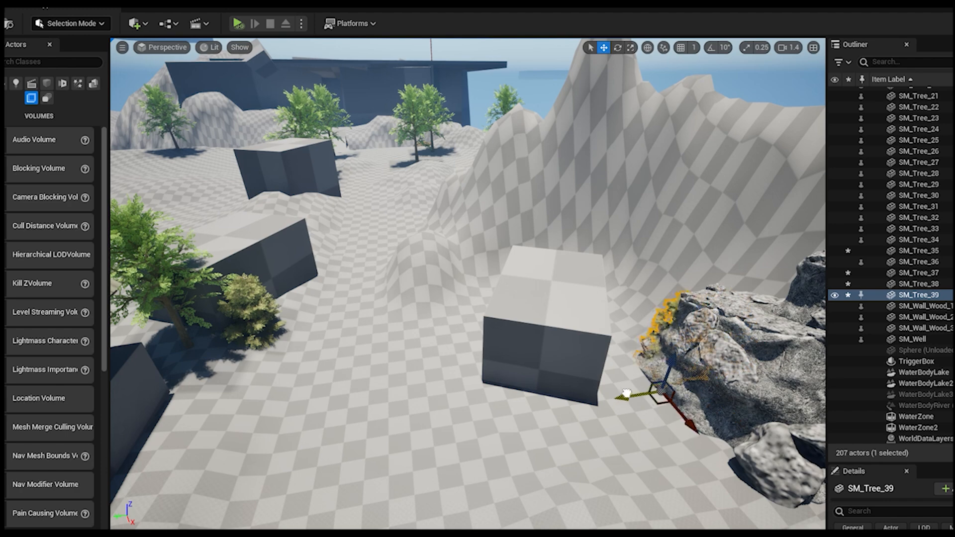
{"action": "left_click_drag", "start_coordinate": [626, 394], "coordinate": [603, 398]}
{"action": "right_click_drag", "start_coordinate": [604, 397], "coordinate": [646, 199]}
{"action": "left_click", "coordinate": [625, 204]}
- Lower the terrain mound in front of the small conifer and cliff rock with the landscape Erase sculpt tool
{"action": "mouse_move", "coordinate": [468, 437]}
{"action": "right_mouse_down"}
{"action": "mouse_move", "coordinate": [502, 461]}
{"action": "mouse_move", "coordinate": [479, 458]}
{"action": "mouse_move", "coordinate": [466, 436]}
{"action": "right_mouse_up"}
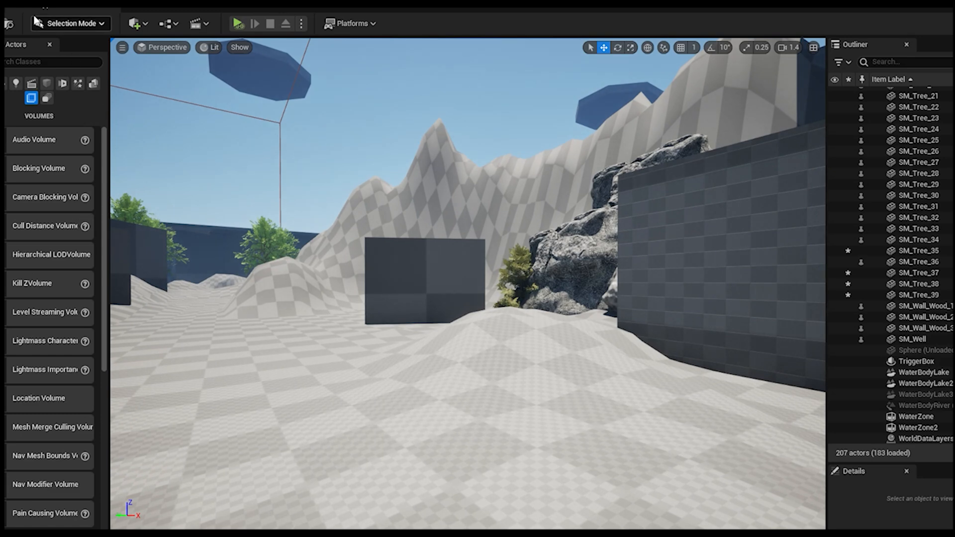
{"action": "left_click", "coordinate": [70, 23]}
{"action": "left_click", "coordinate": [68, 55]}
{"action": "left_click", "coordinate": [15, 91]}
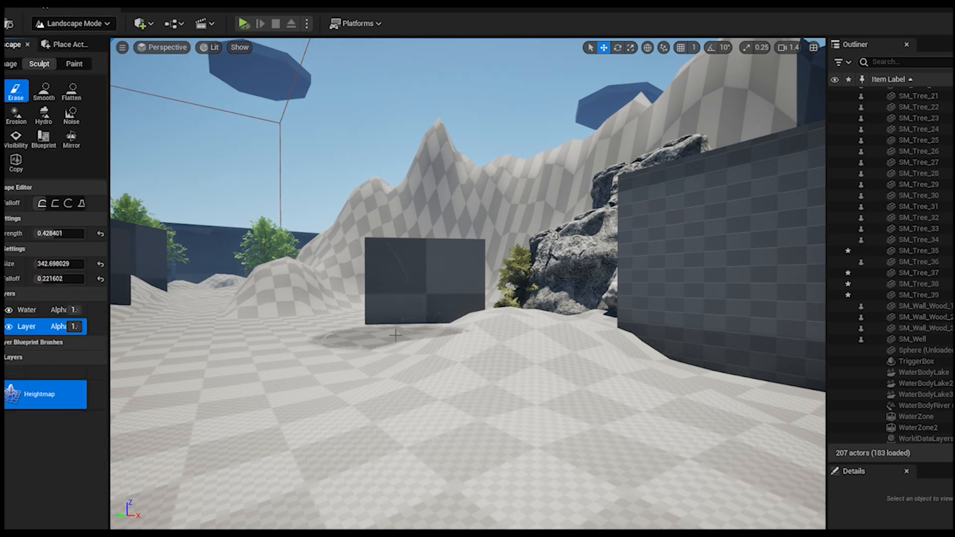
{"action": "mouse_move", "coordinate": [440, 405]}
{"action": "right_mouse_down"}
{"action": "mouse_move", "coordinate": [518, 395]}
{"action": "mouse_move", "coordinate": [398, 388]}
{"action": "mouse_move", "coordinate": [465, 408]}
{"action": "mouse_move", "coordinate": [496, 380]}
{"action": "right_mouse_up"}
{"action": "key", "text": "s"}
{"action": "key", "text": "w"}
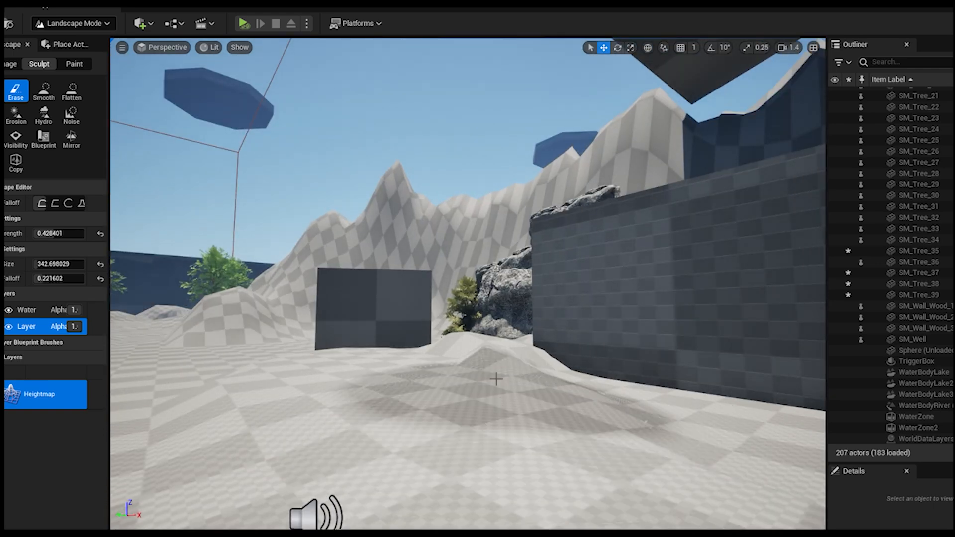
{"action": "key", "text": "w"}
- Smooth the remaining terrain ridge beside the long wall block with the Smooth sculpt tool, and return to Selection mode
{"action": "left_click", "coordinate": [44, 91]}
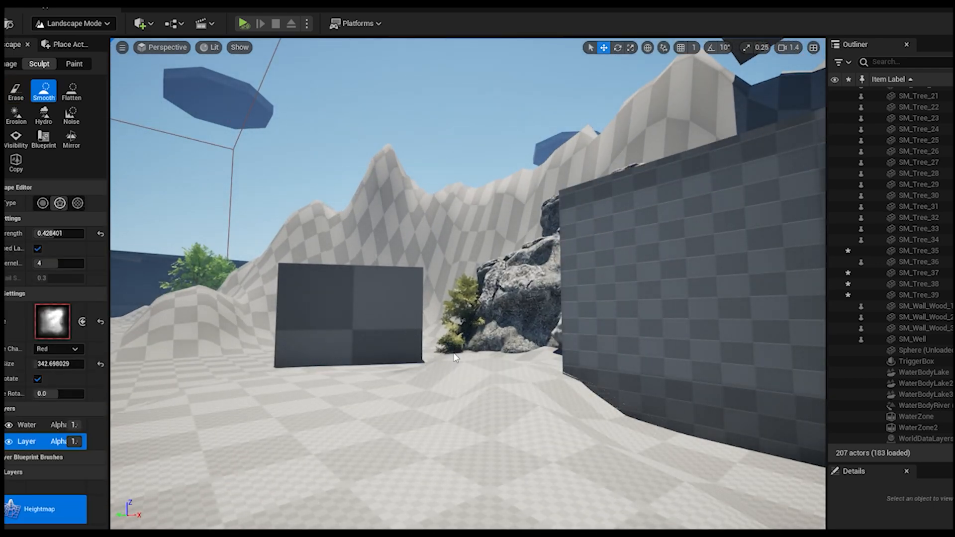
{"action": "right_click_drag", "start_coordinate": [360, 445], "coordinate": [326, 457]}
{"action": "key", "text": "s"}
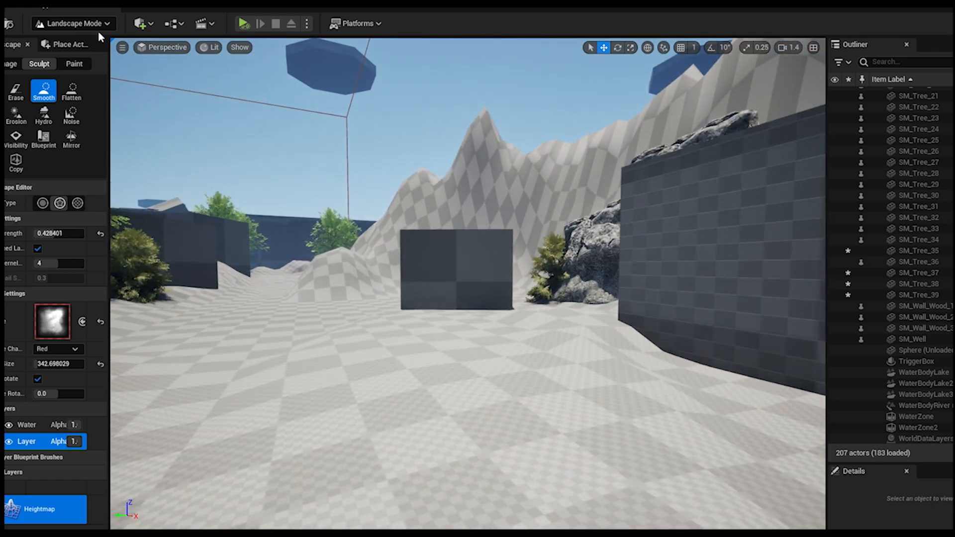
{"action": "left_click", "coordinate": [80, 23]}
{"action": "left_click", "coordinate": [67, 38]}
- Examine the dressed village path from several standpoints, moving back to frame the approach between the blocks and the thatched house
{"action": "scroll", "coordinate": [467, 380], "scroll_direction": "down", "scroll_amount": 8}
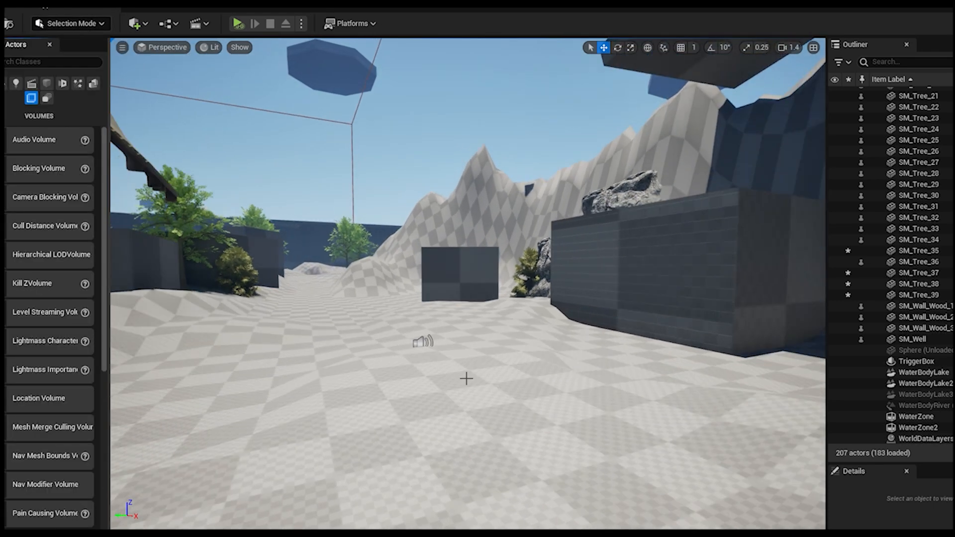
{"action": "right_click_drag", "start_coordinate": [469, 377], "coordinate": [428, 388]}
{"action": "scroll", "coordinate": [482, 384], "scroll_direction": "up", "scroll_amount": 5}
{"action": "scroll", "coordinate": [484, 388], "scroll_direction": "up", "scroll_amount": 3}
{"action": "mouse_move", "coordinate": [467, 388]}
{"action": "middle_mouse_down"}
{"action": "mouse_move", "coordinate": [483, 378]}
{"action": "mouse_move", "coordinate": [552, 398]}
{"action": "mouse_move", "coordinate": [527, 418]}
{"action": "mouse_move", "coordinate": [498, 393]}
{"action": "mouse_move", "coordinate": [418, 391]}
{"action": "mouse_move", "coordinate": [468, 395]}
{"action": "middle_mouse_up"}
{"action": "right_click_drag", "start_coordinate": [484, 388], "coordinate": [588, 373]}
{"action": "key", "text": "s"}
{"action": "key", "text": "d"}
{"action": "key", "text": "s"}
{"action": "key", "text": "w"}
{"action": "right_click_drag", "start_coordinate": [542, 419], "coordinate": [614, 437]}
{"action": "key", "text": "q"}
{"action": "scroll", "coordinate": [542, 420], "scroll_direction": "down", "scroll_amount": 1}
{"action": "key", "text": "s"}
{"action": "key", "text": "w"}
{"action": "key", "text": "a"}
{"action": "key", "text": "d"}
{"action": "key", "text": "w"}
{"action": "key", "text": "s"}
{"action": "key", "text": "w"}
{"action": "key", "text": "s"}
{"action": "key", "text": "d"}
{"action": "key", "text": "w"}
{"action": "key", "text": "s"}
{"action": "key", "text": "d"}
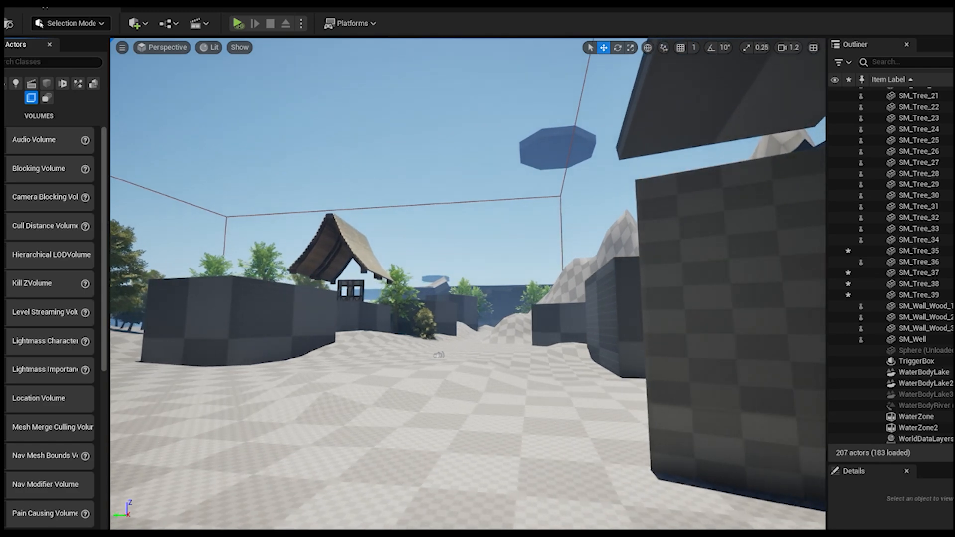
- Save the current view of the village approach as bookmark 2
{"action": "left_click", "coordinate": [125, 47]}
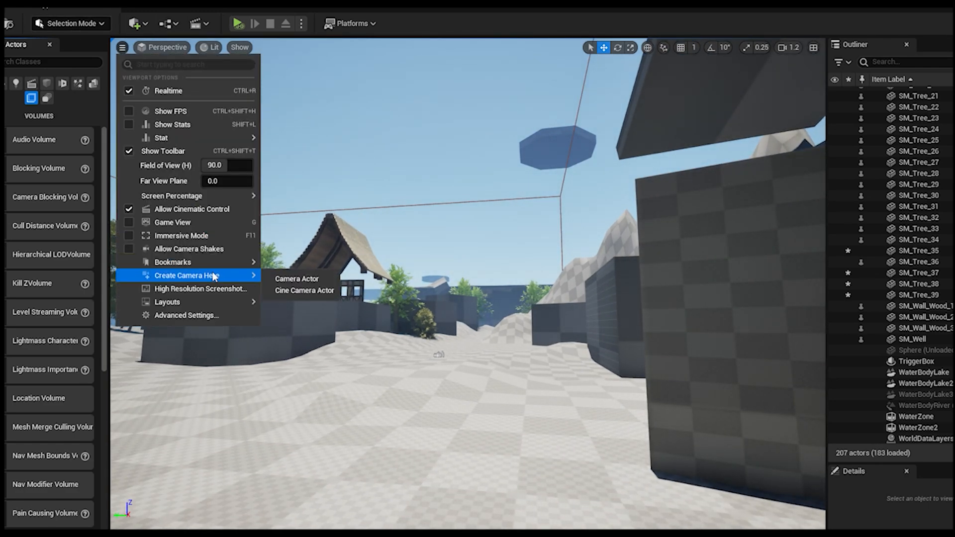
{"action": "mouse_move", "coordinate": [228, 263]}
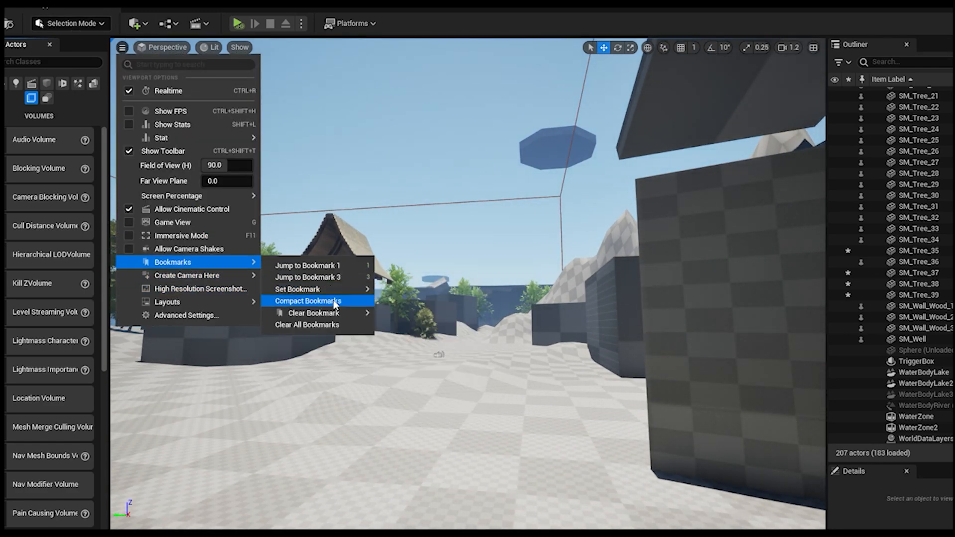
{"action": "left_click", "coordinate": [425, 330]}
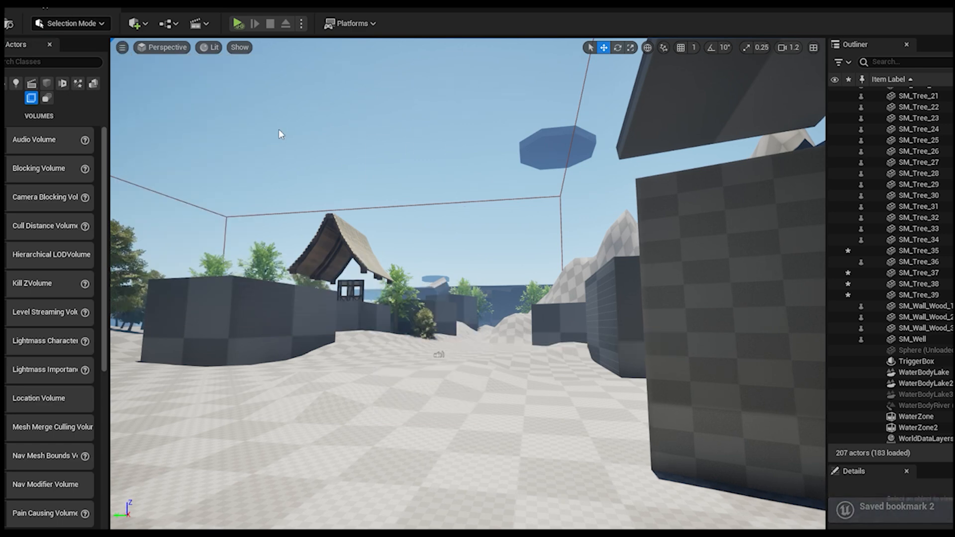
- Compare the saved viewpoints by jumping between bookmarks 1, 2 and 3, ending on bookmark 2
{"action": "key", "text": "1"}
{"action": "key", "text": "2"}
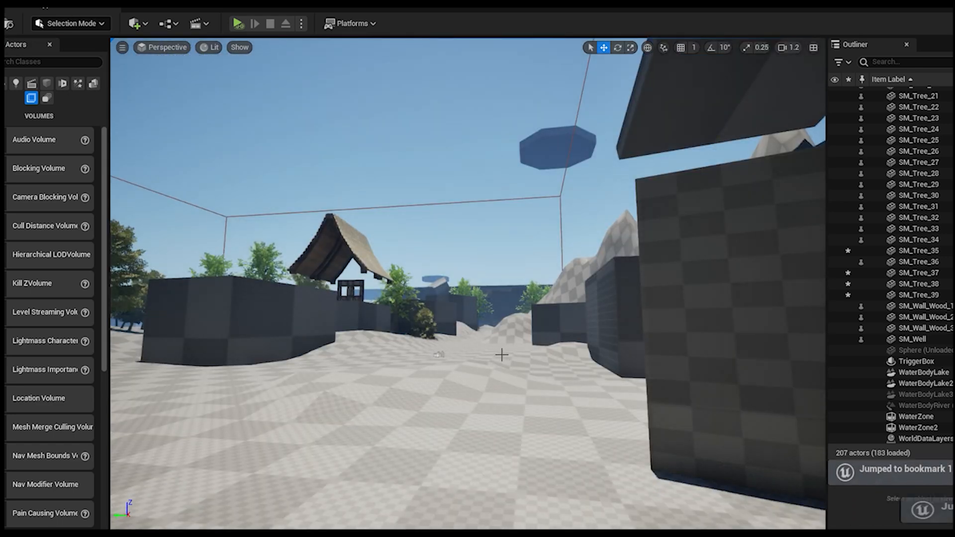
{"action": "key", "text": "3"}
{"action": "key", "text": "2"}
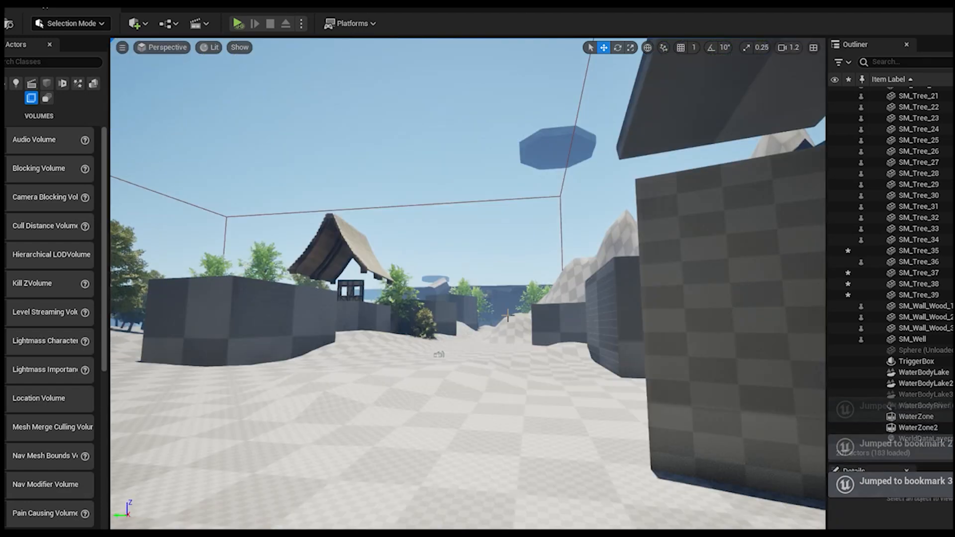
{"action": "left_click", "coordinate": [15, 3]}
{"action": "left_click", "coordinate": [46, 146]}
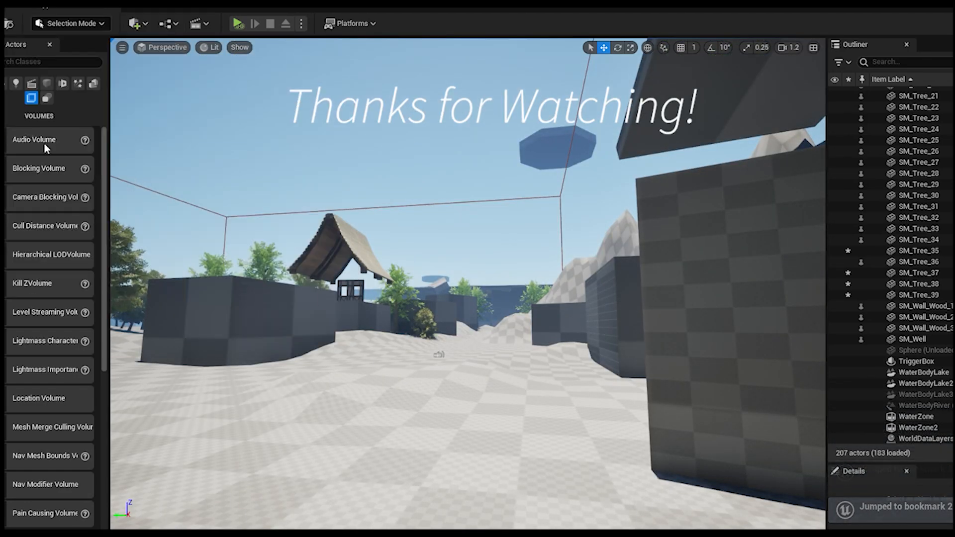